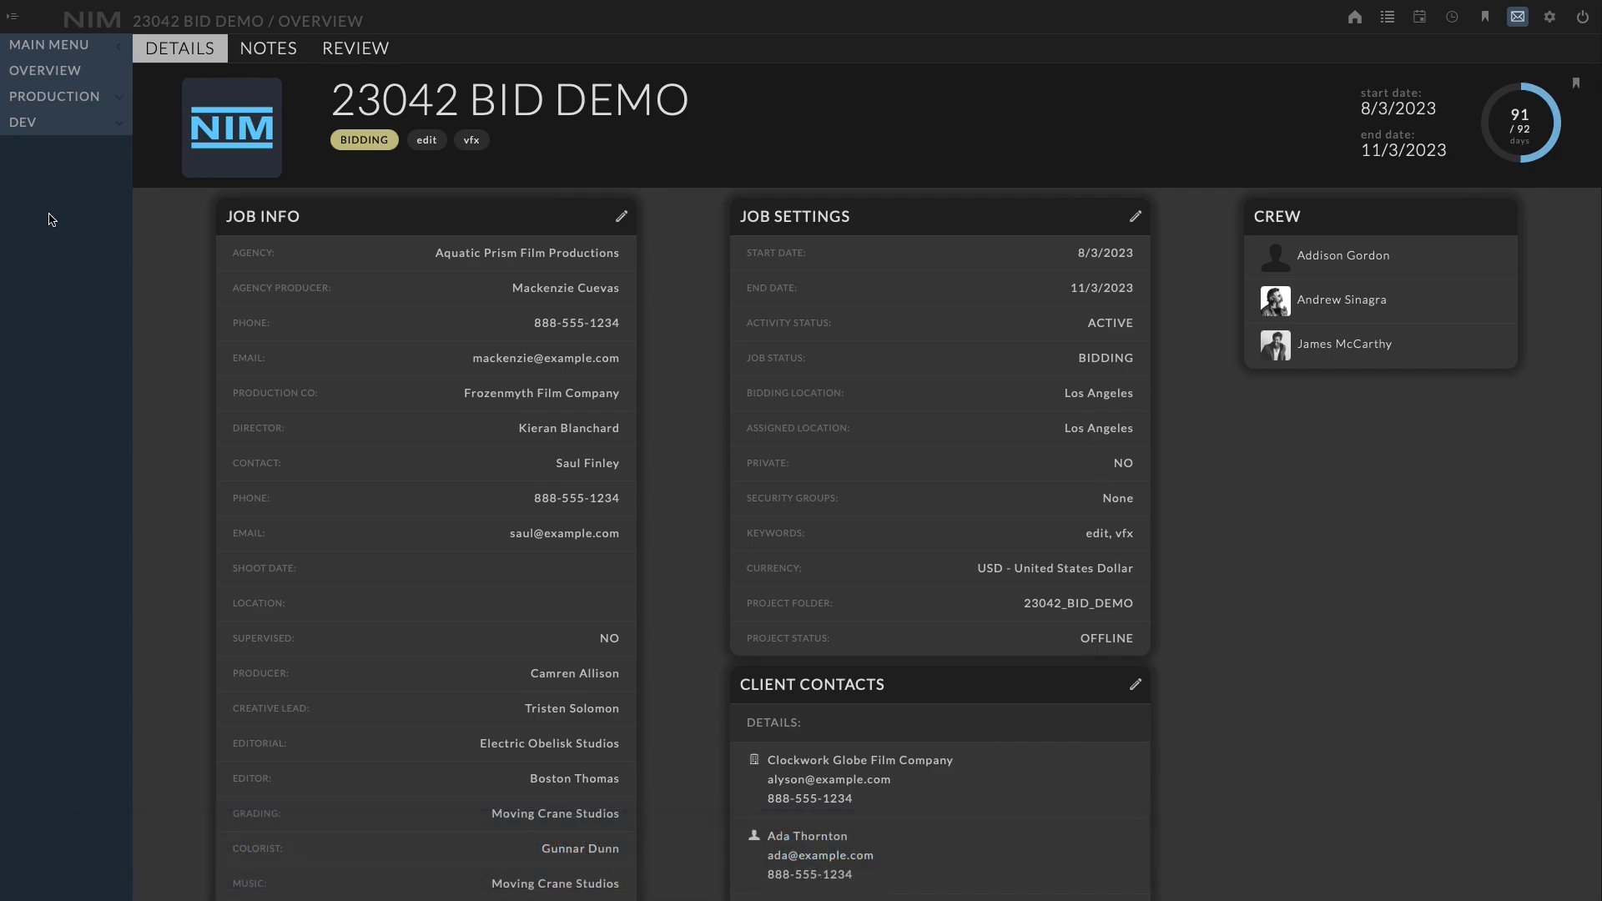
Open the production Bids page for the job and create a new bid
click(99, 99)
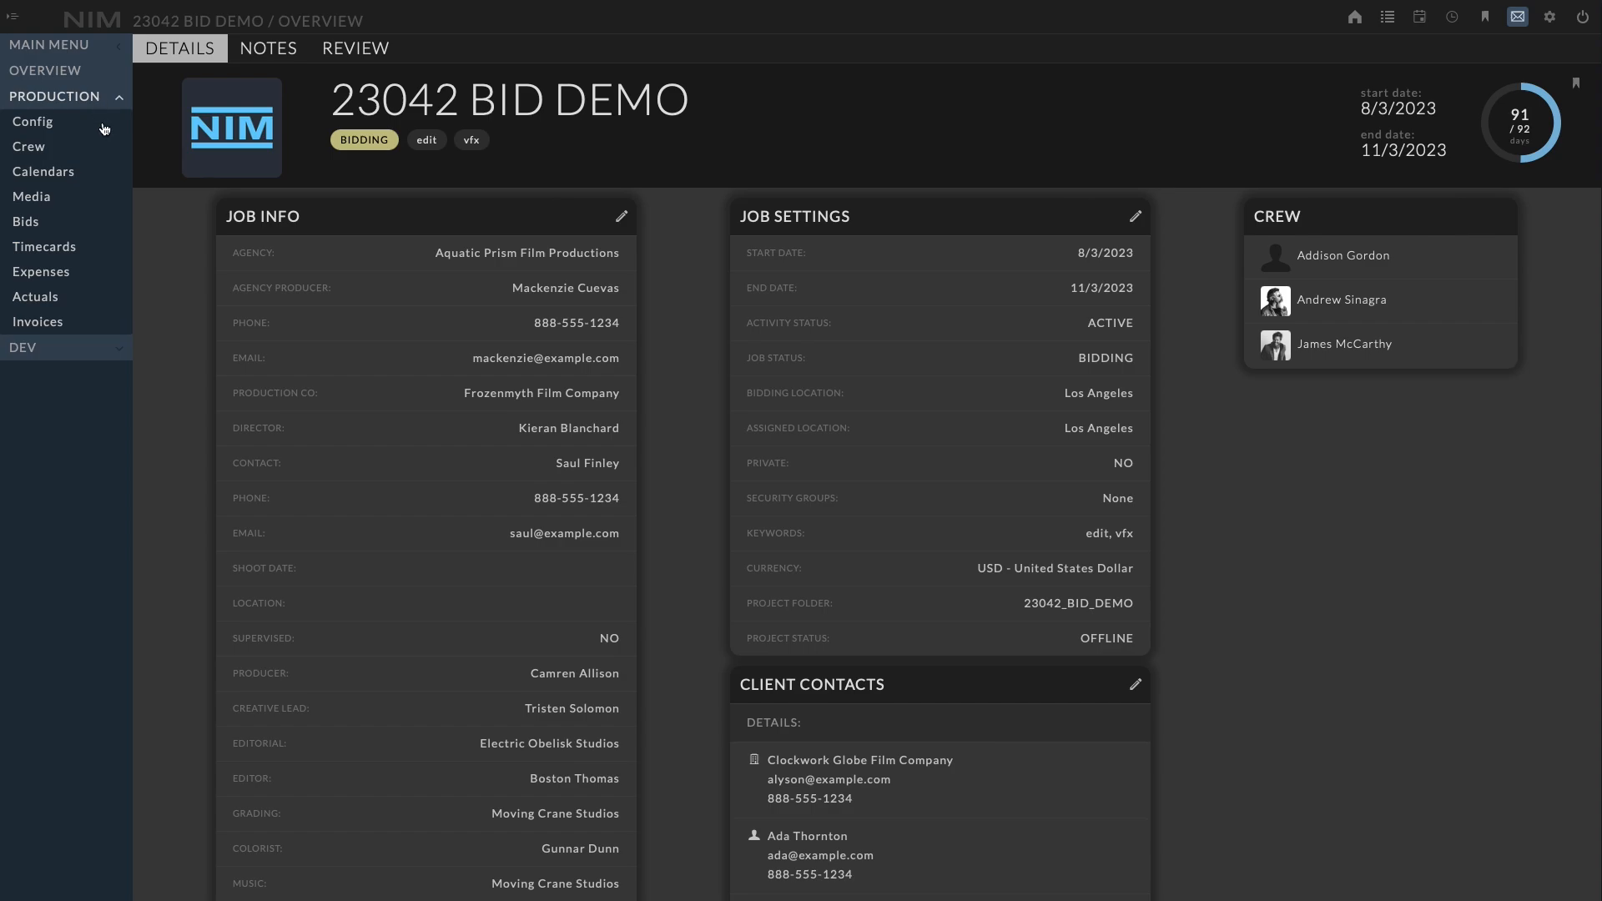
click(57, 233)
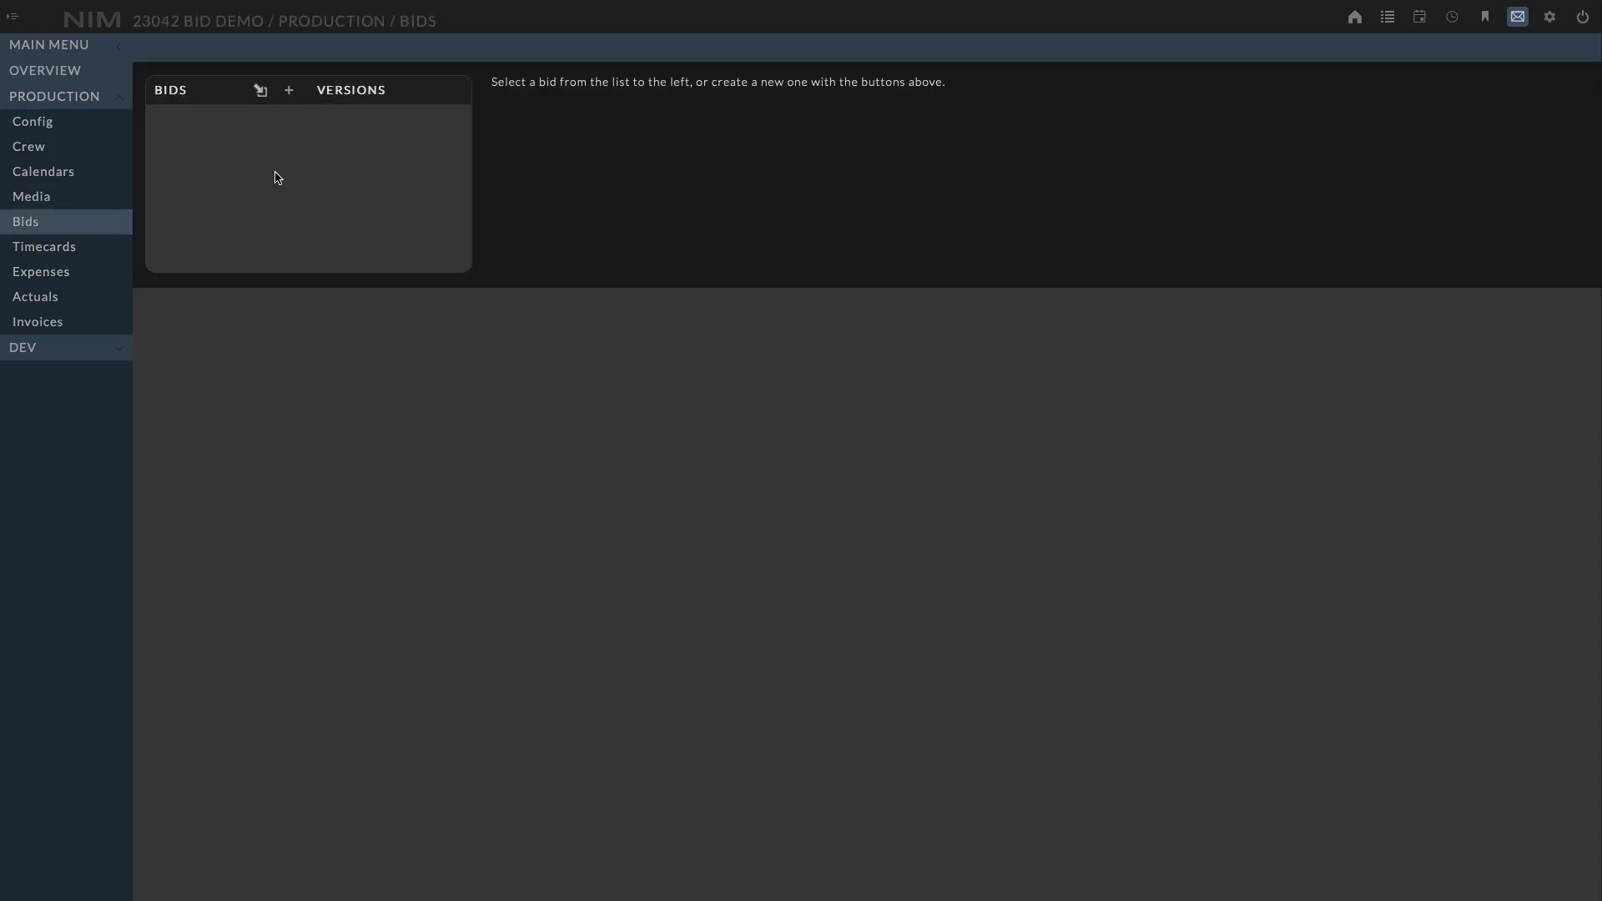
click(289, 98)
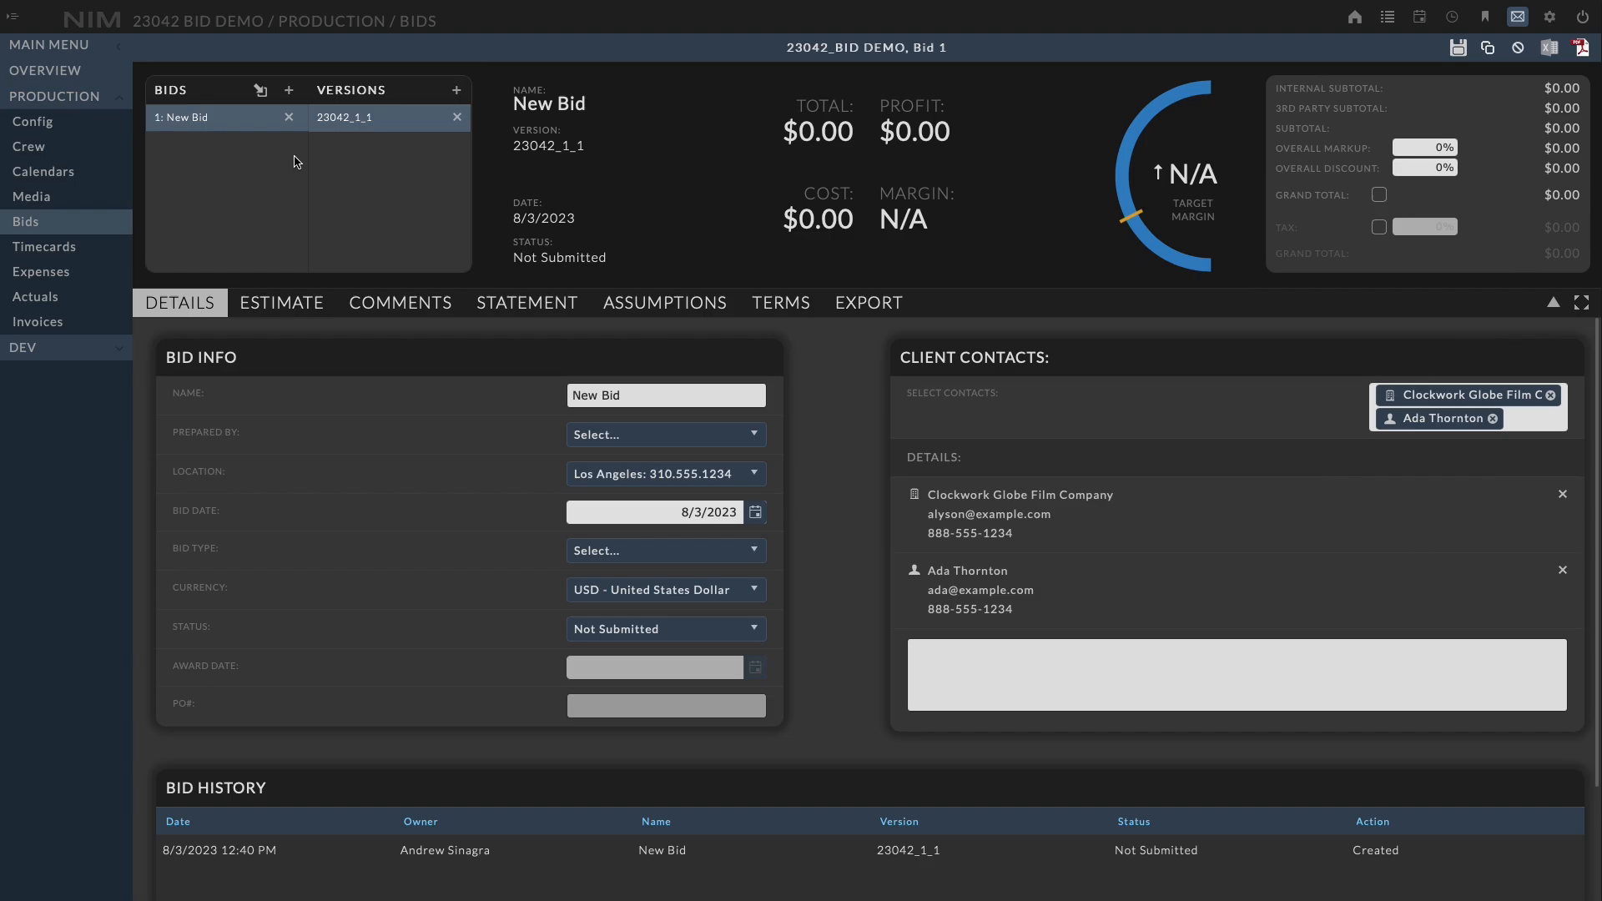
Import the 'Quake :30' bid, version 18083_1_3, from job 18083 Quake as an additional bid
click(261, 92)
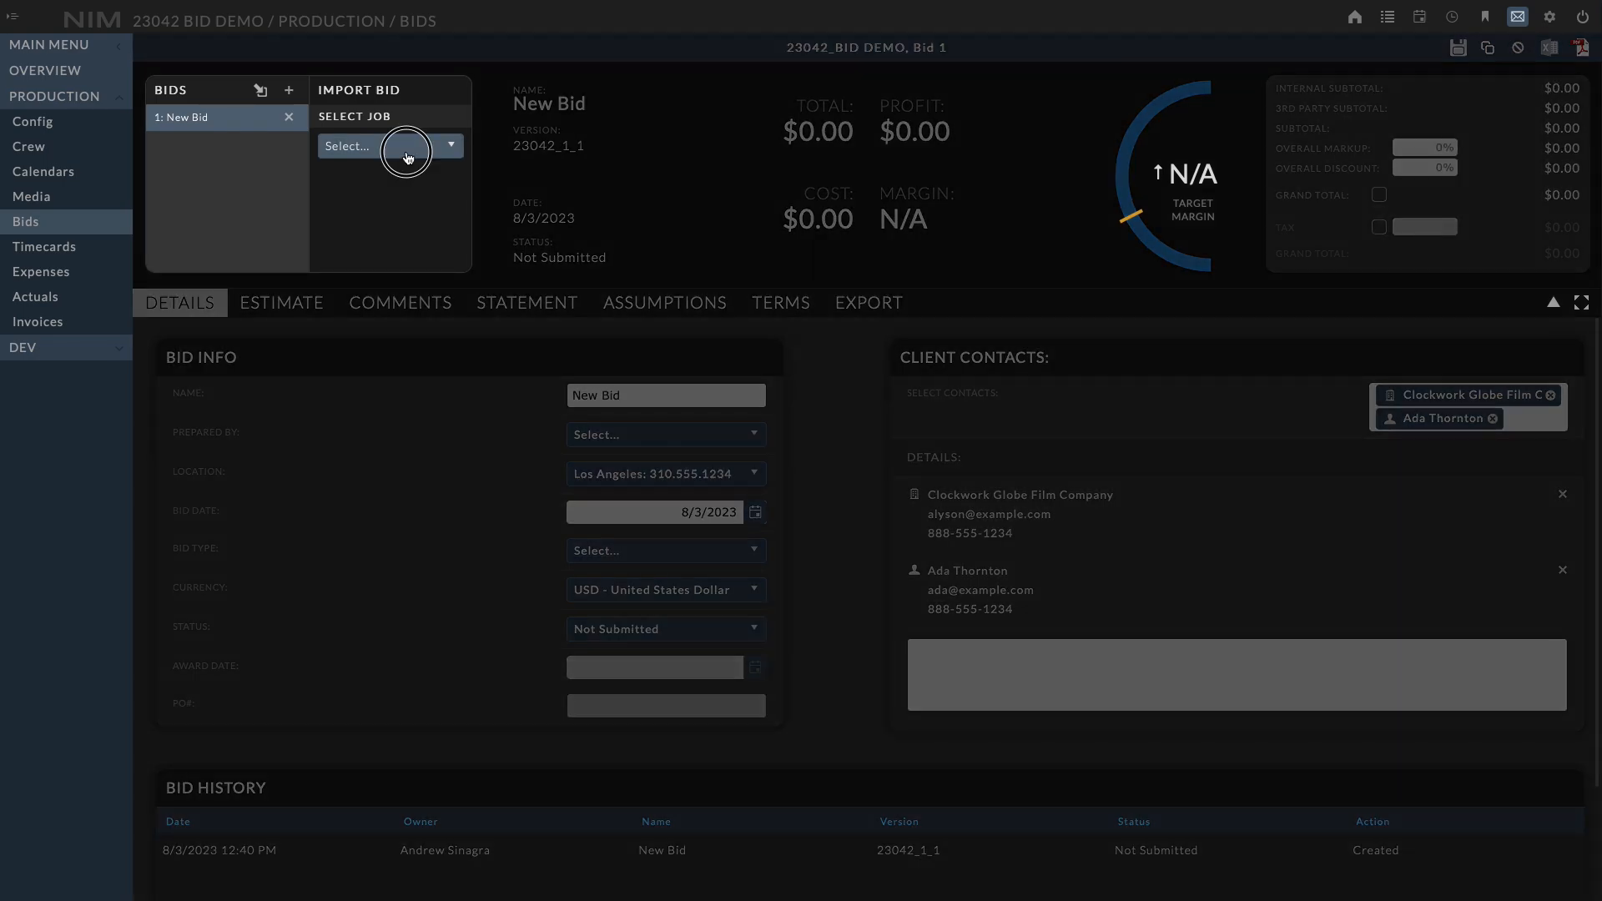
click(408, 155)
text(quake)
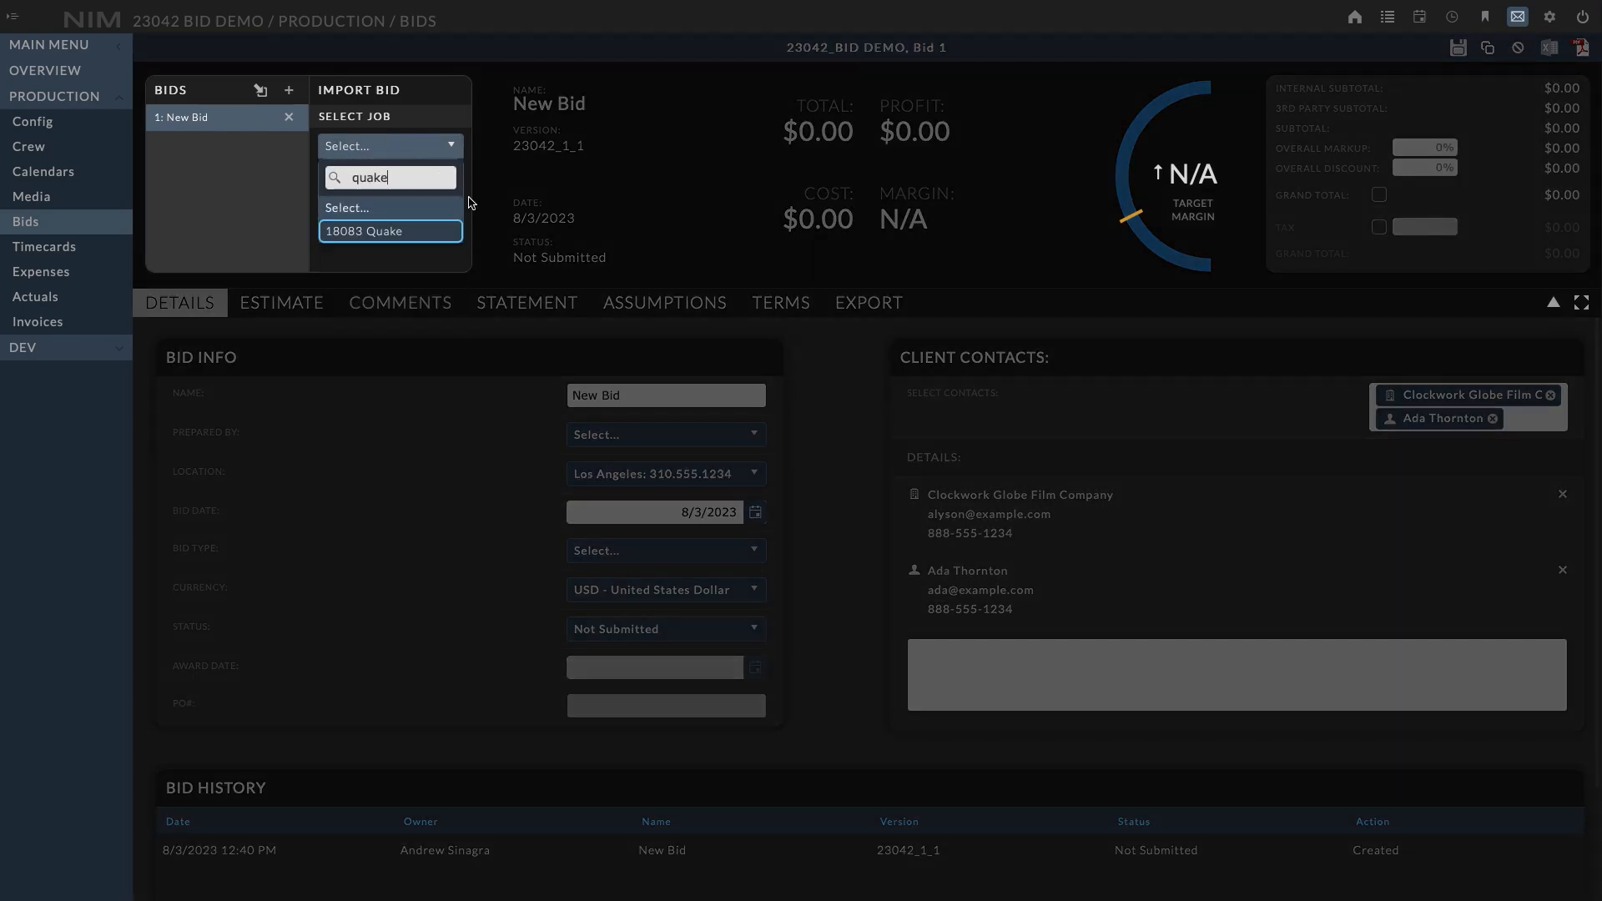
click(420, 239)
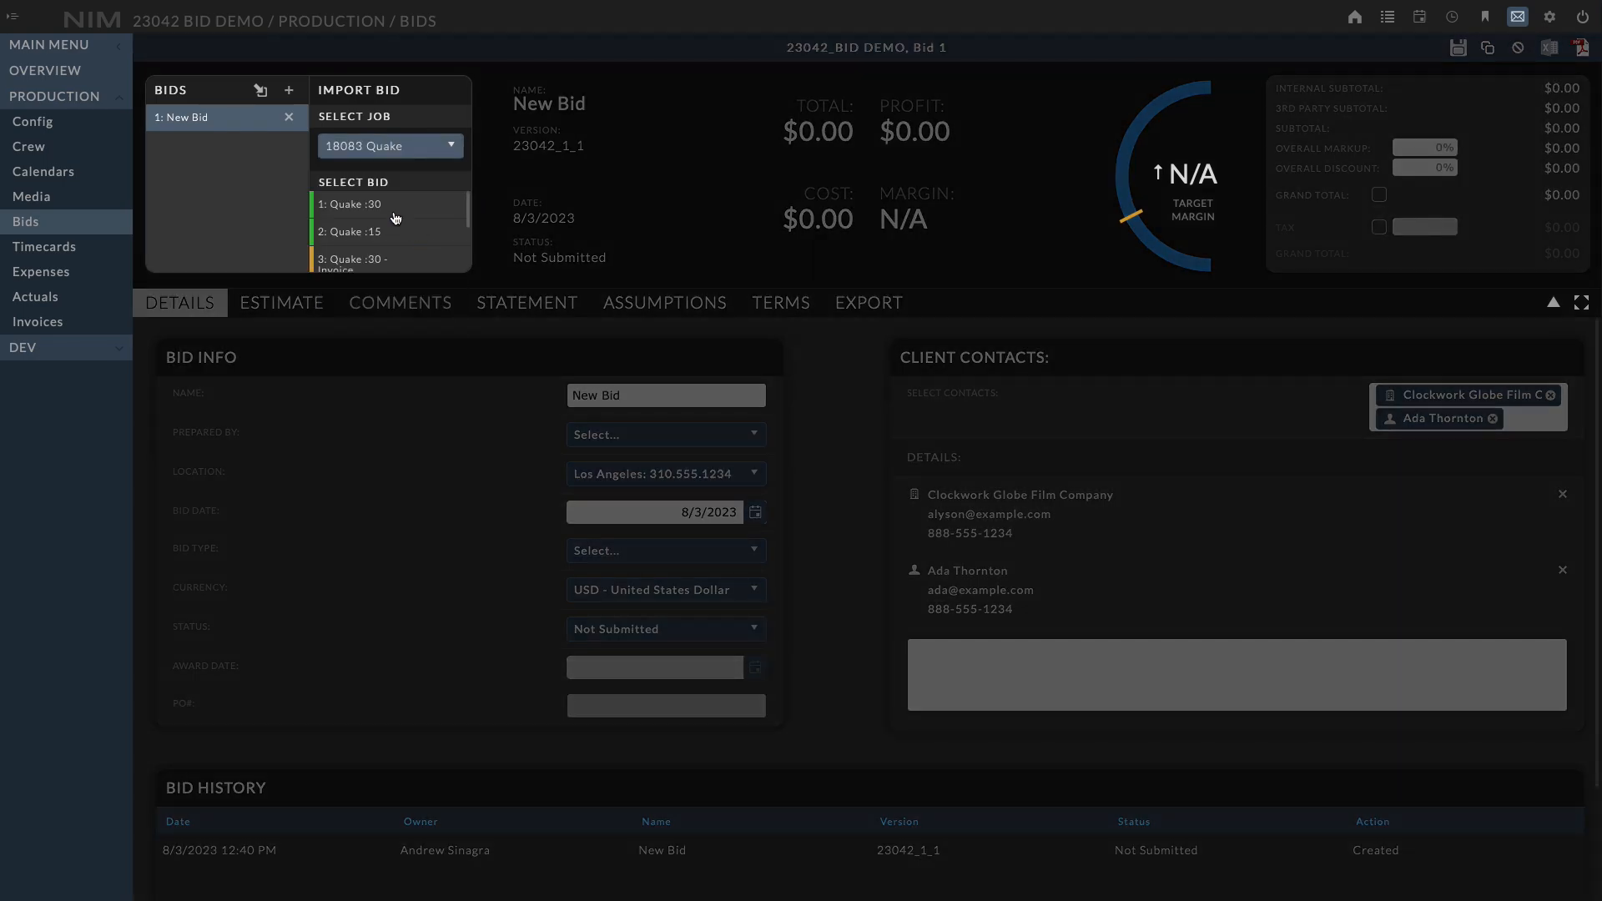
click(395, 216)
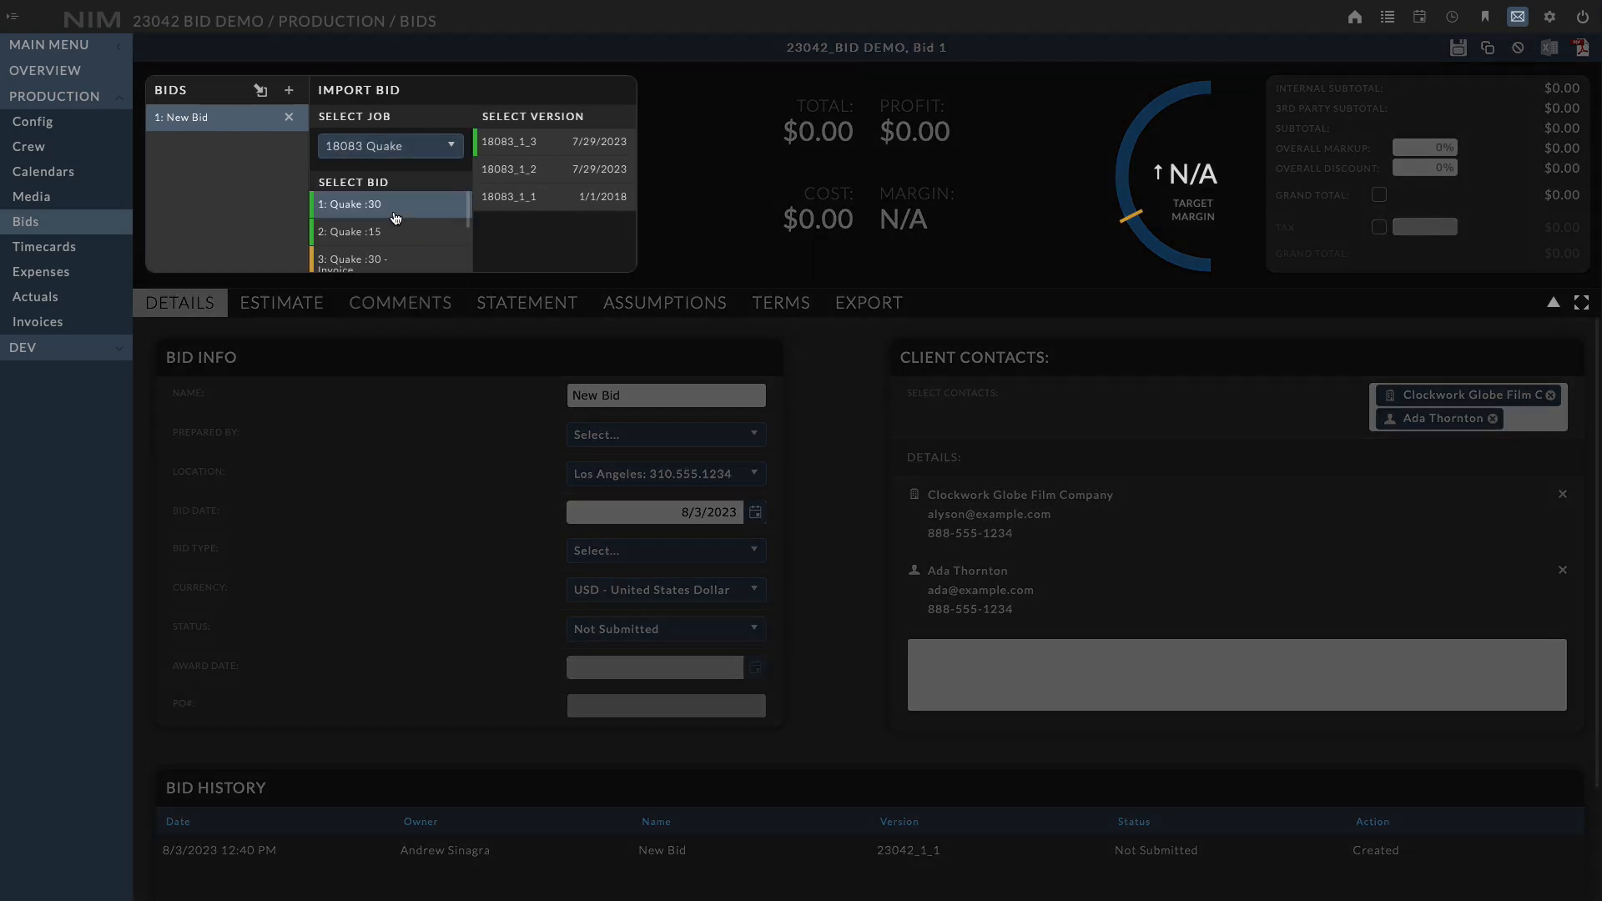
click(534, 151)
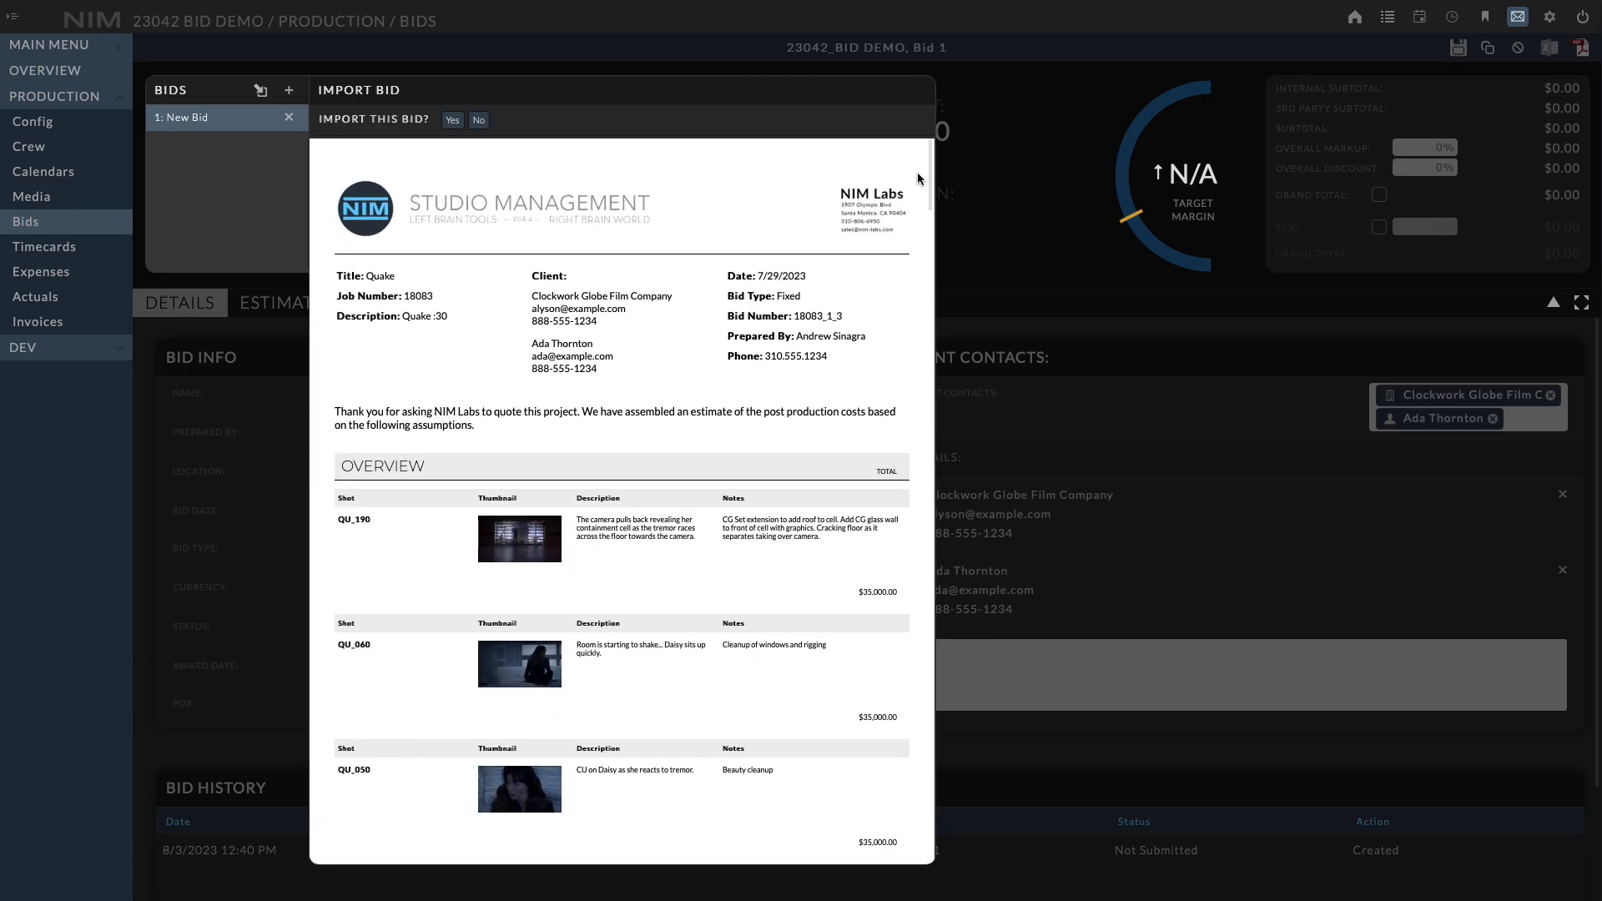
mouse_move(932, 172)
mouse_down()
mouse_move(937, 539)
mouse_move(962, 448)
mouse_move(927, 430)
mouse_move(926, 146)
mouse_up()
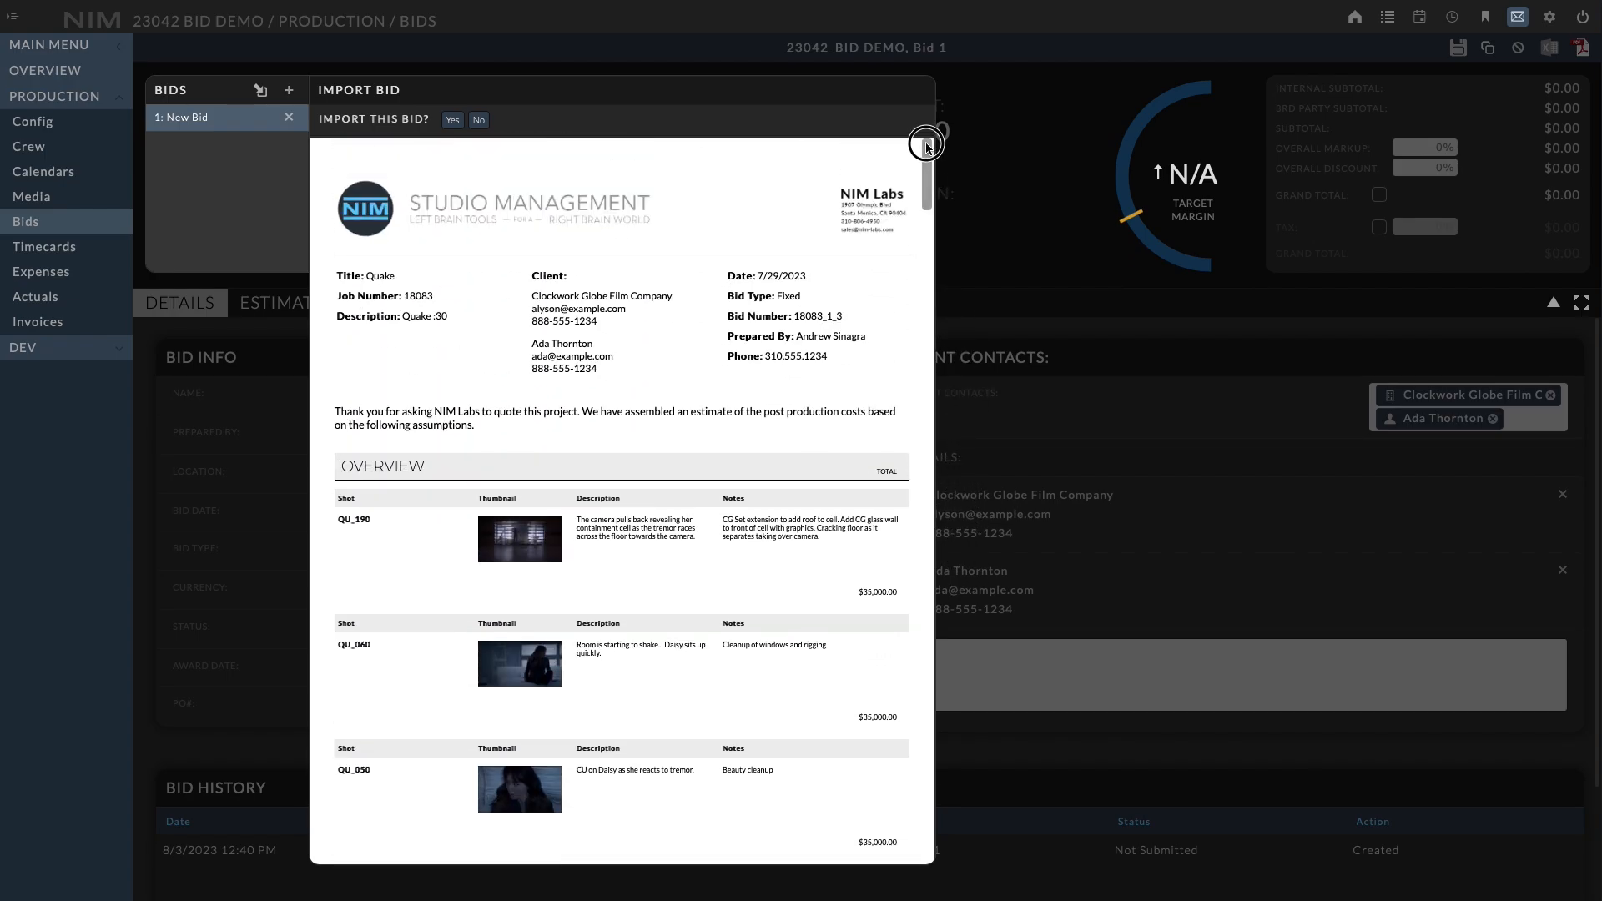
click(453, 120)
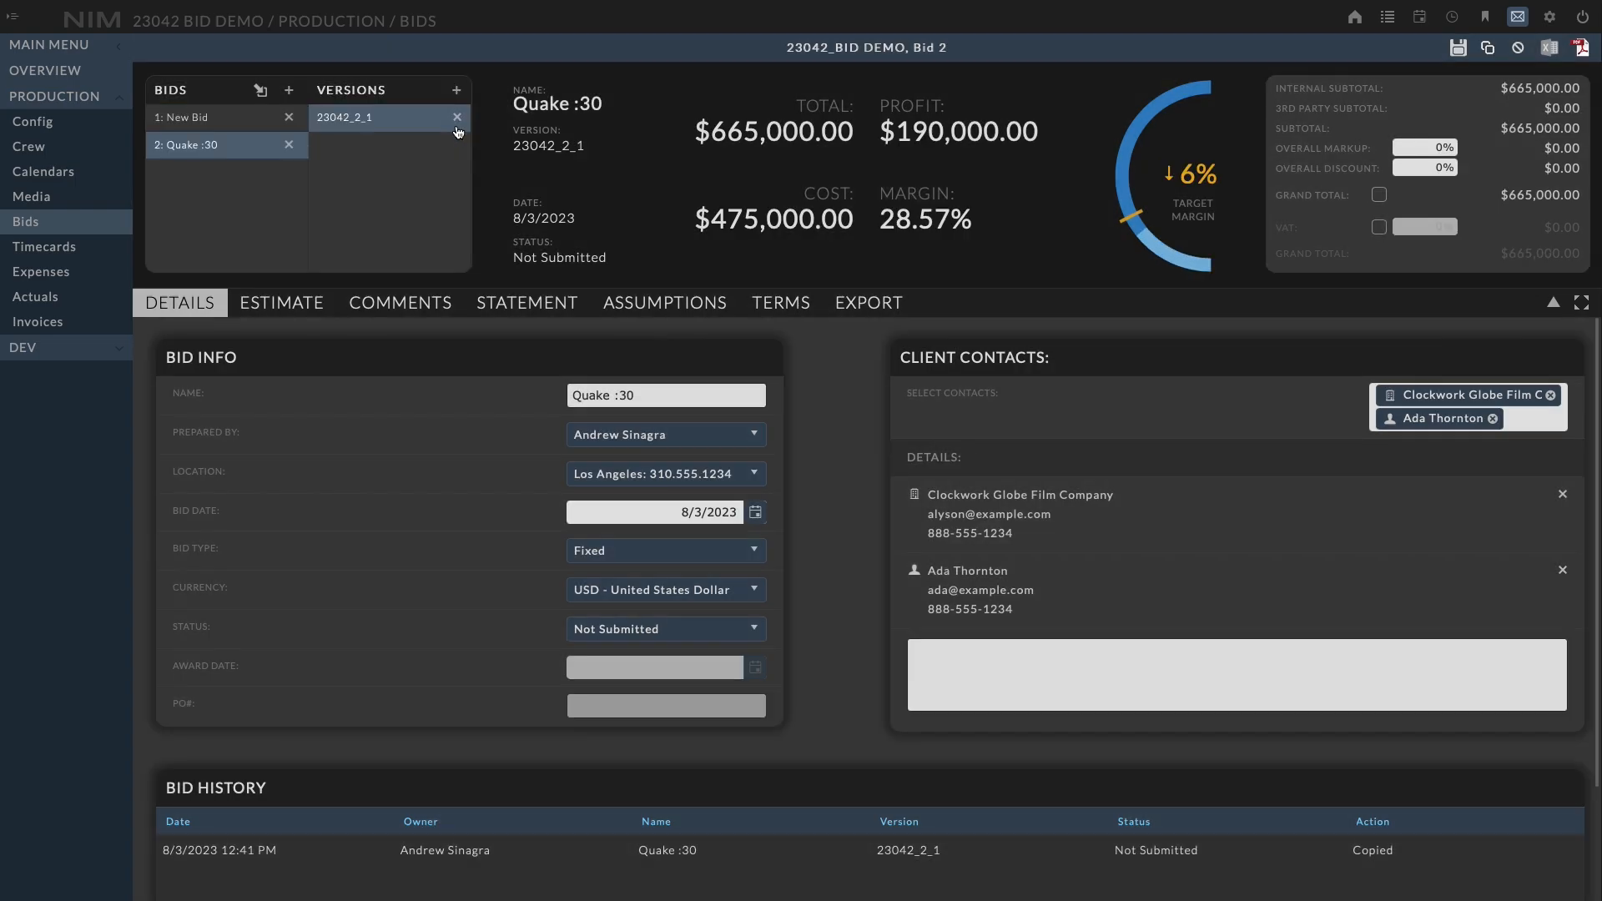
Select the New Bid and rename it :60
click(230, 125)
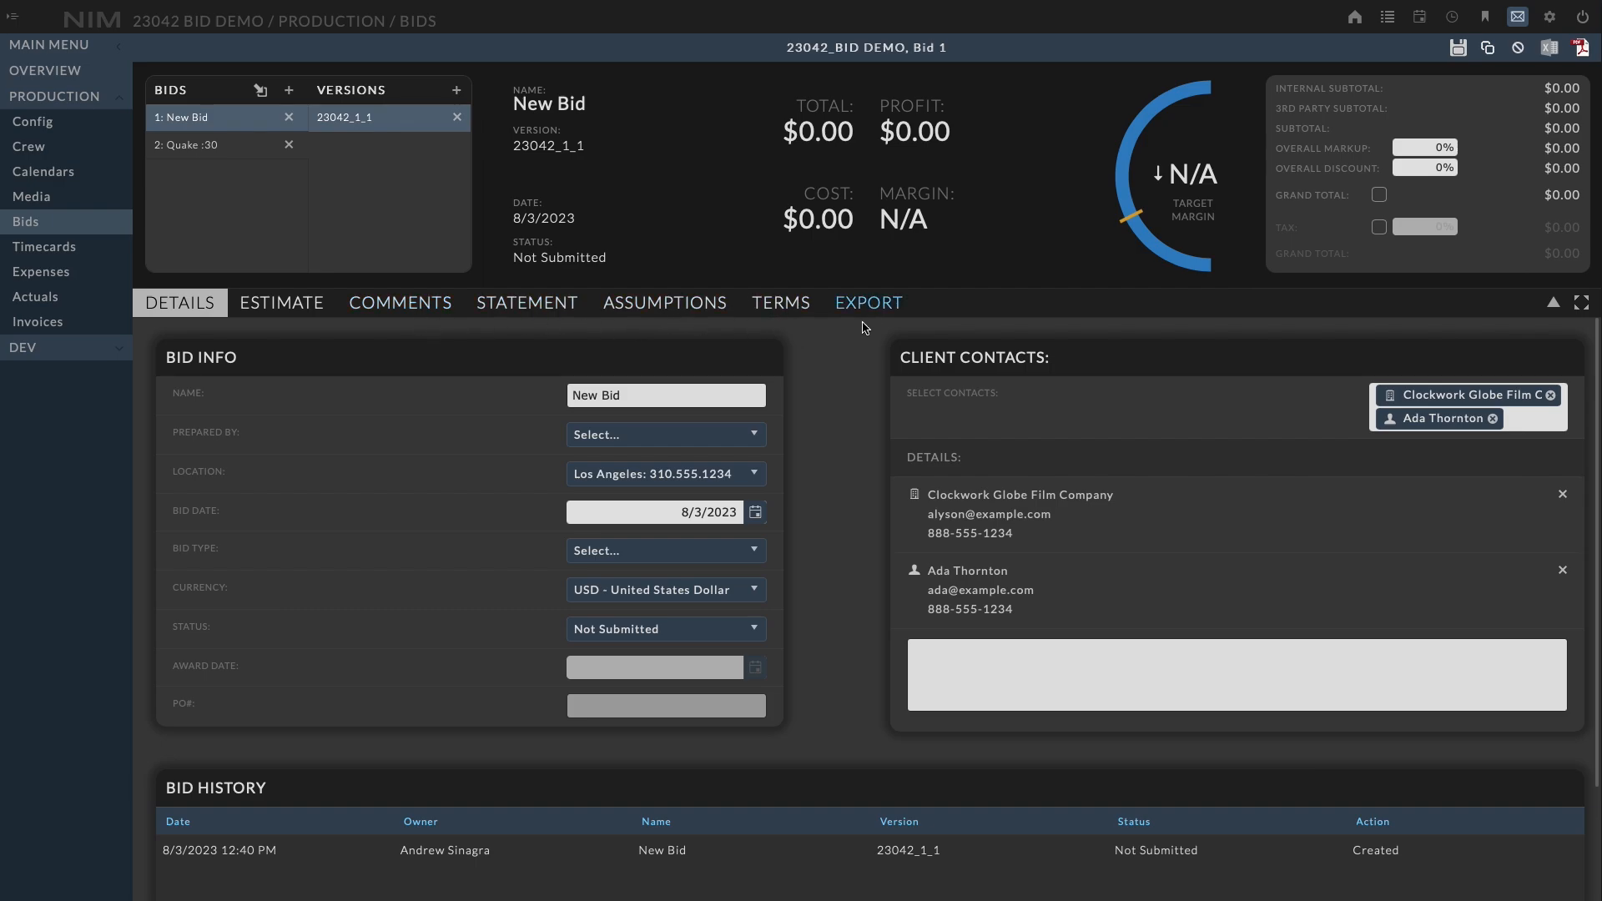
click(715, 395)
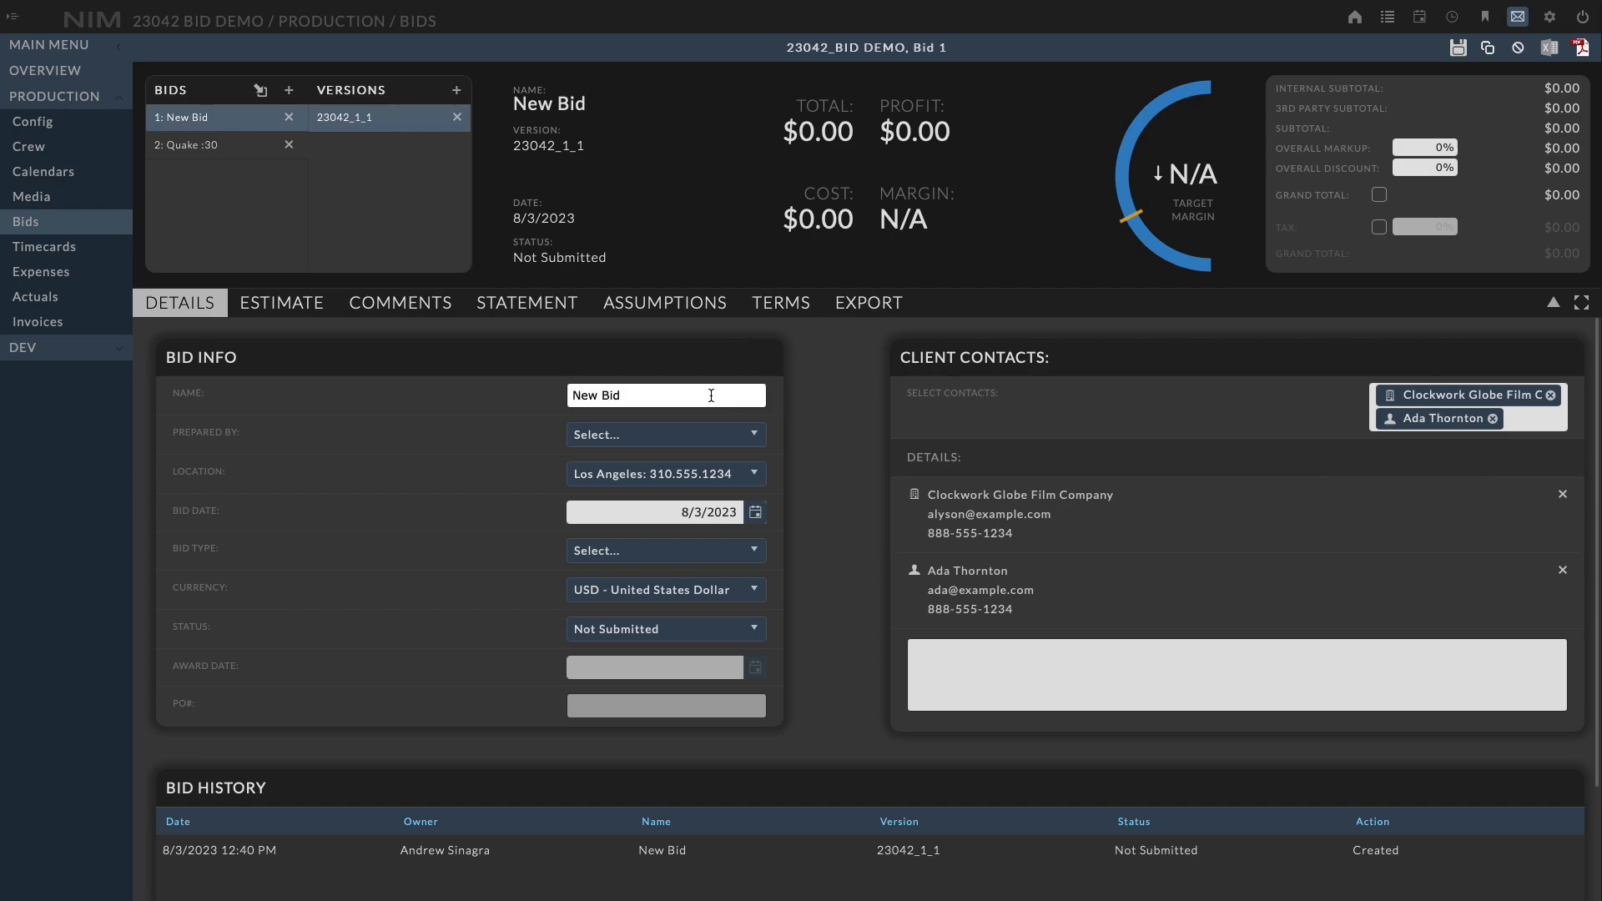
drag(701, 394, 424, 399)
text(:60)
Set the bid's Prepared By to the second crew member in the list
click(705, 435)
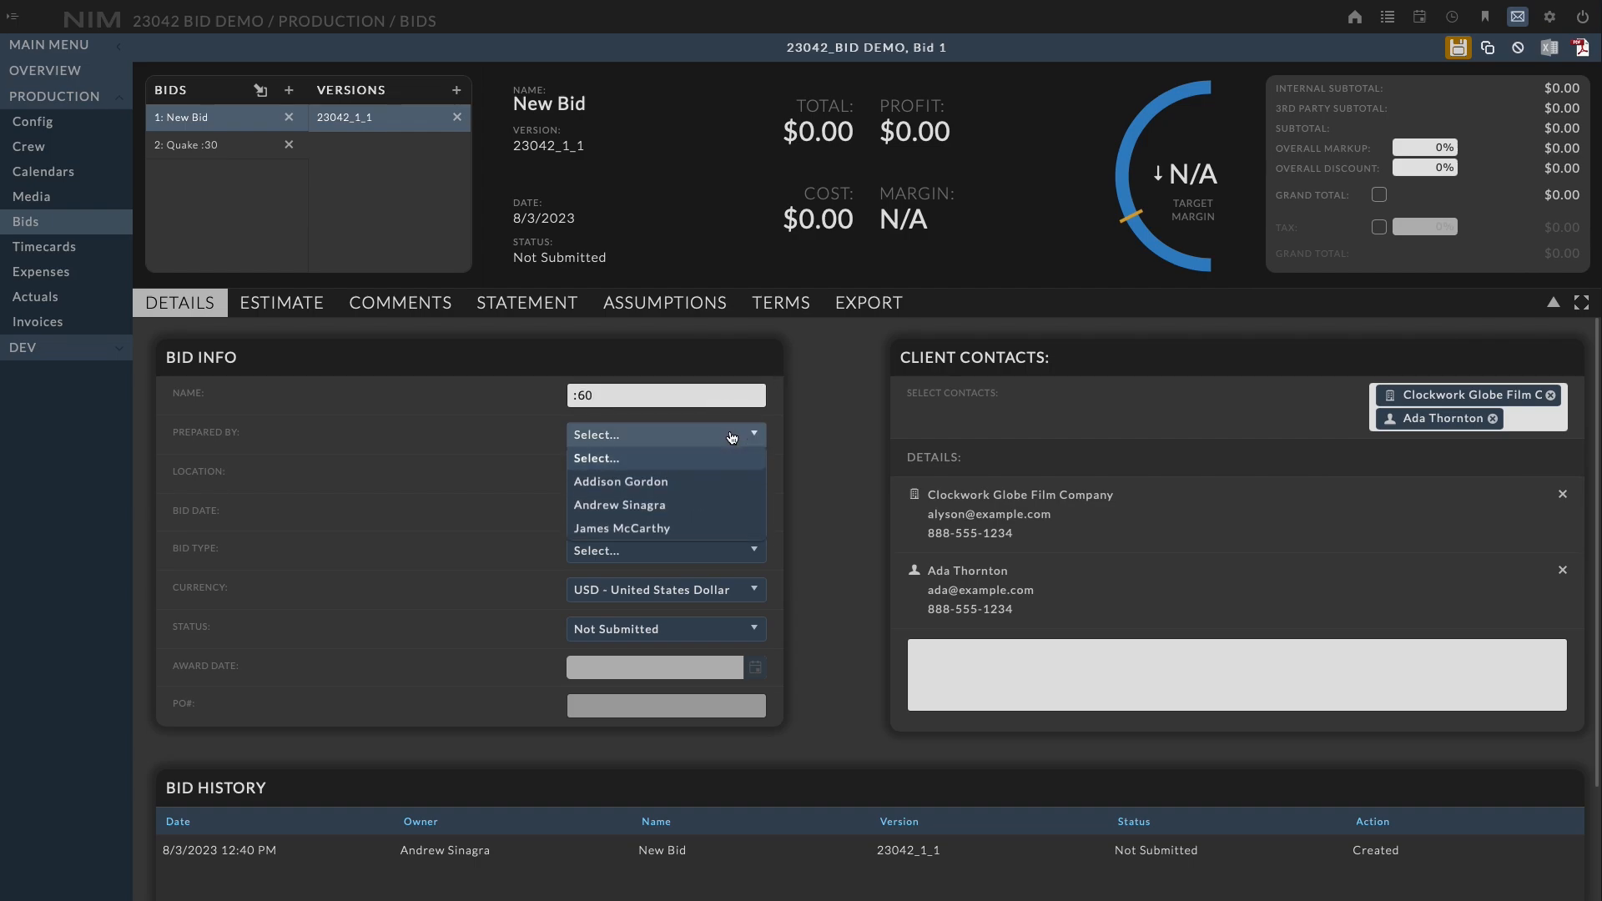
click(675, 511)
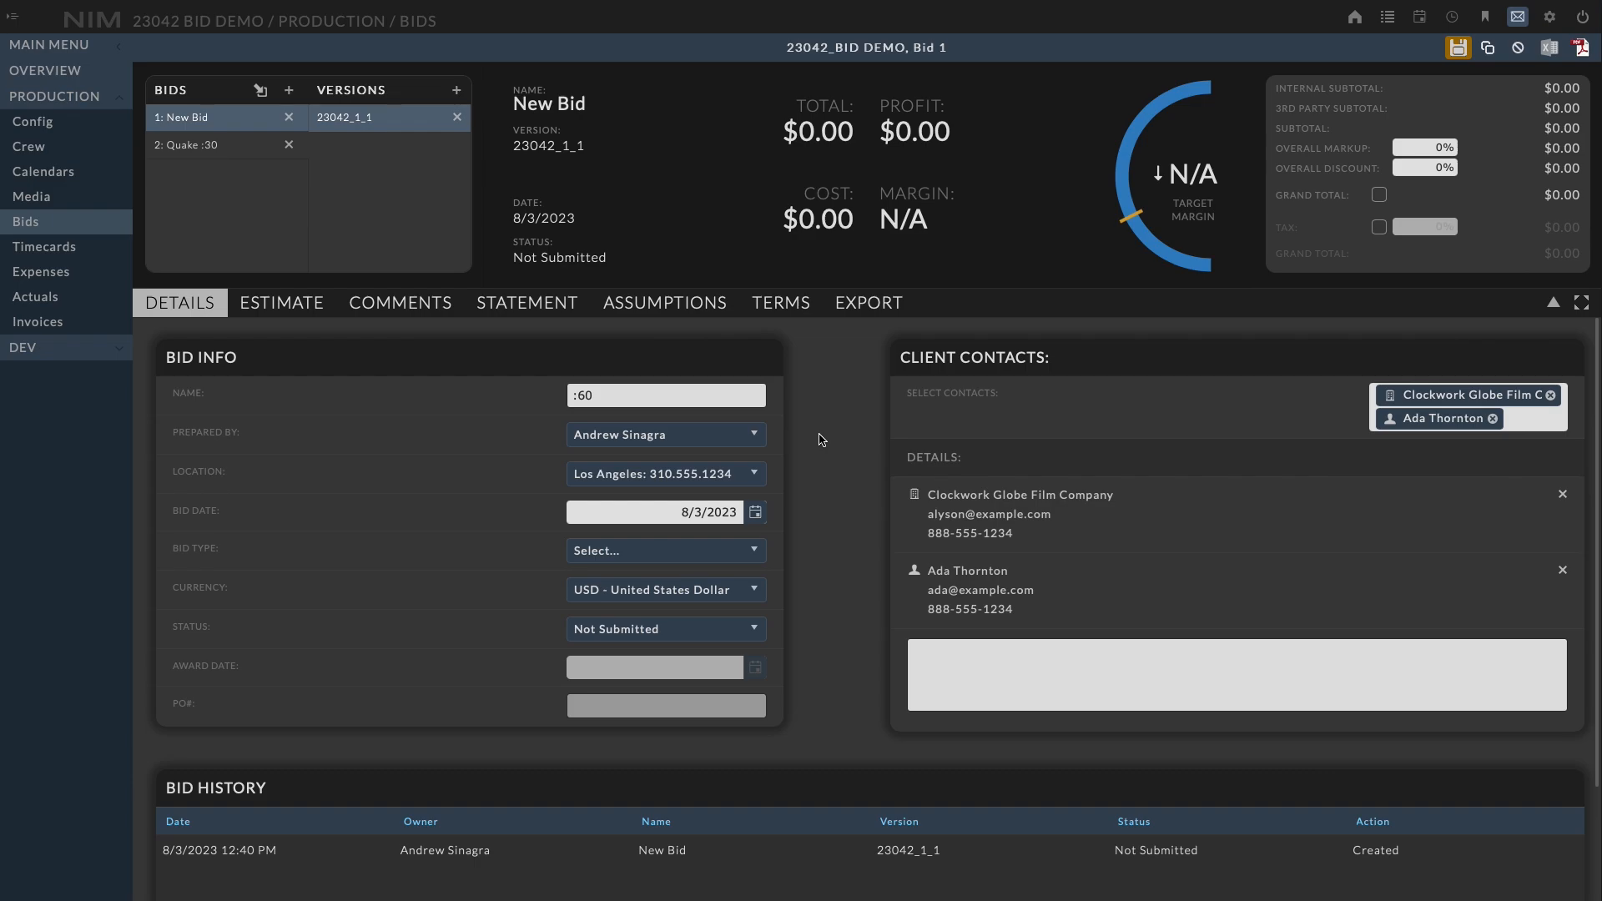
Set the bid type to Fixed
click(754, 474)
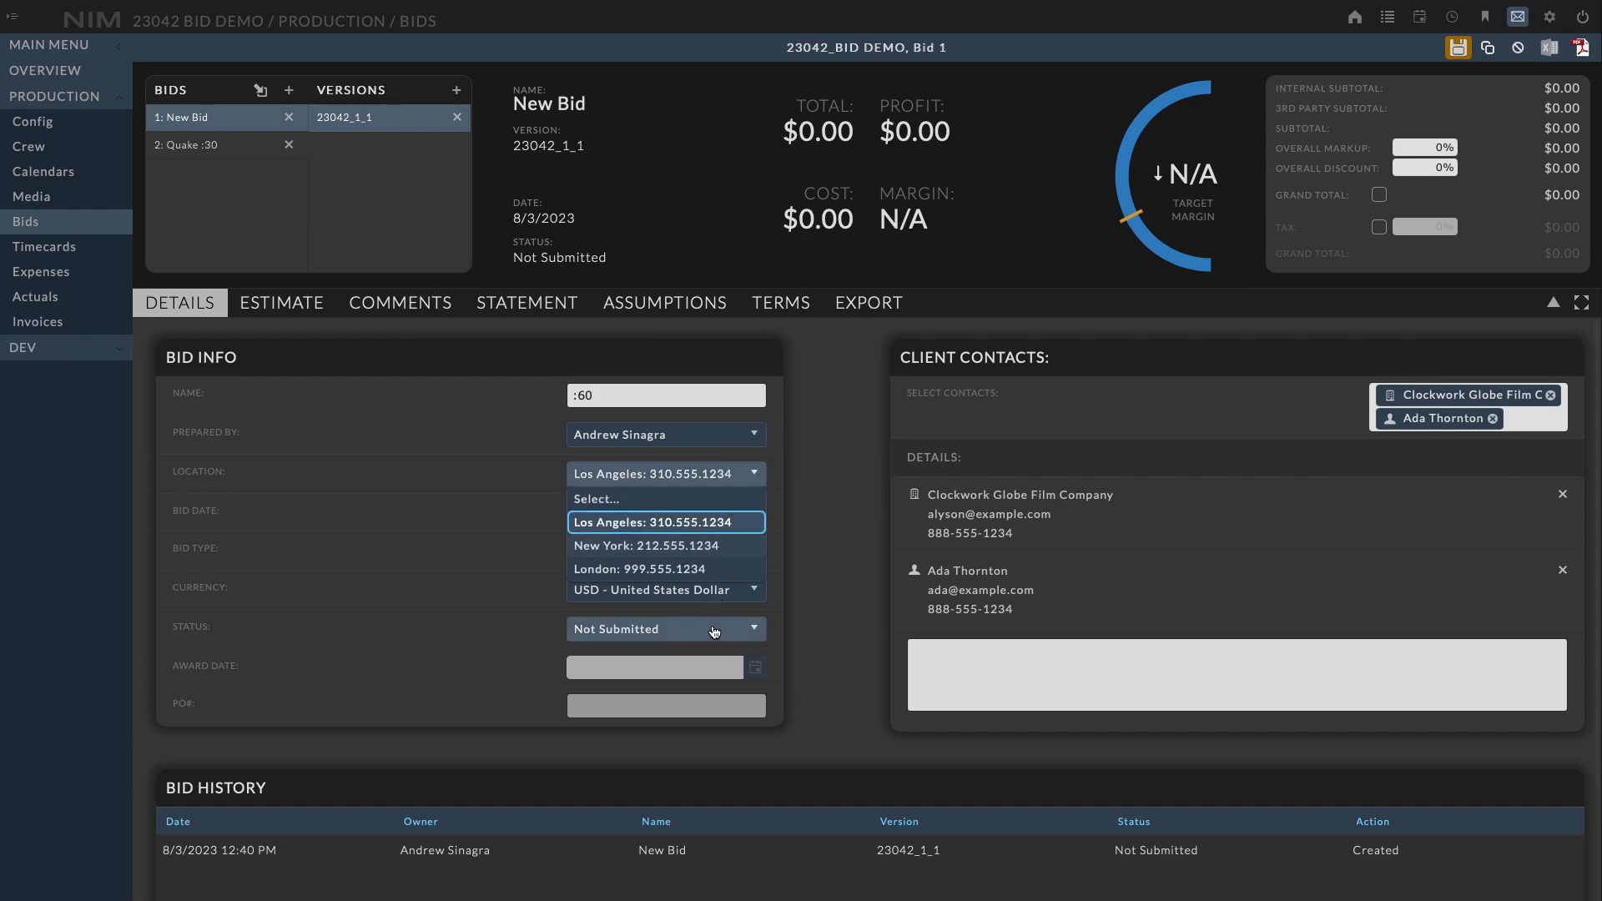
click(822, 478)
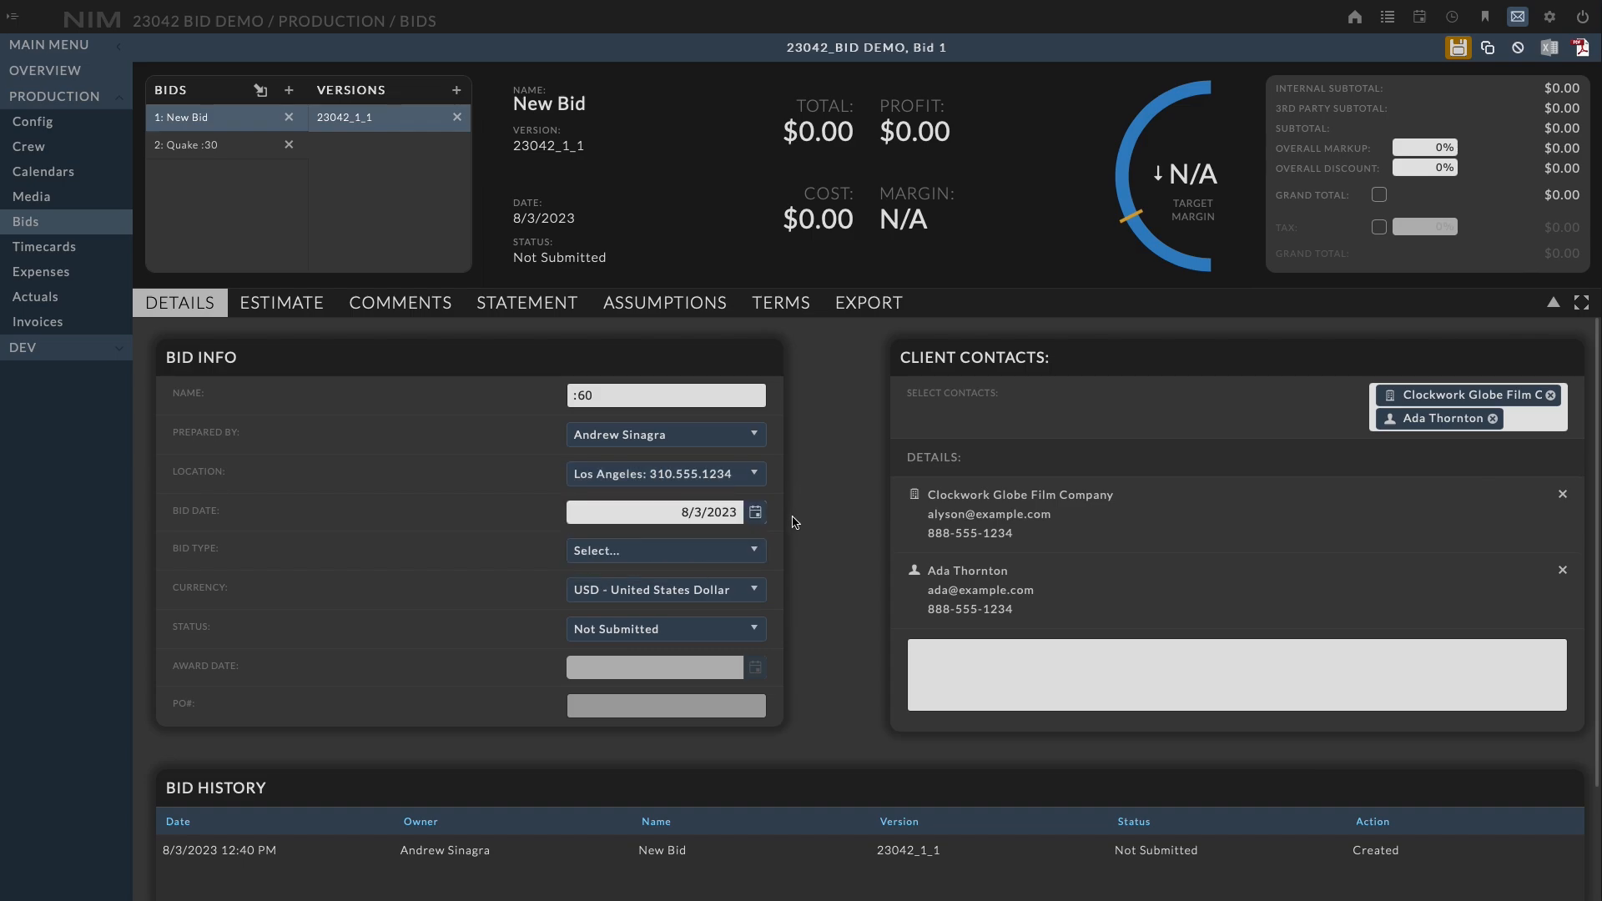
click(715, 554)
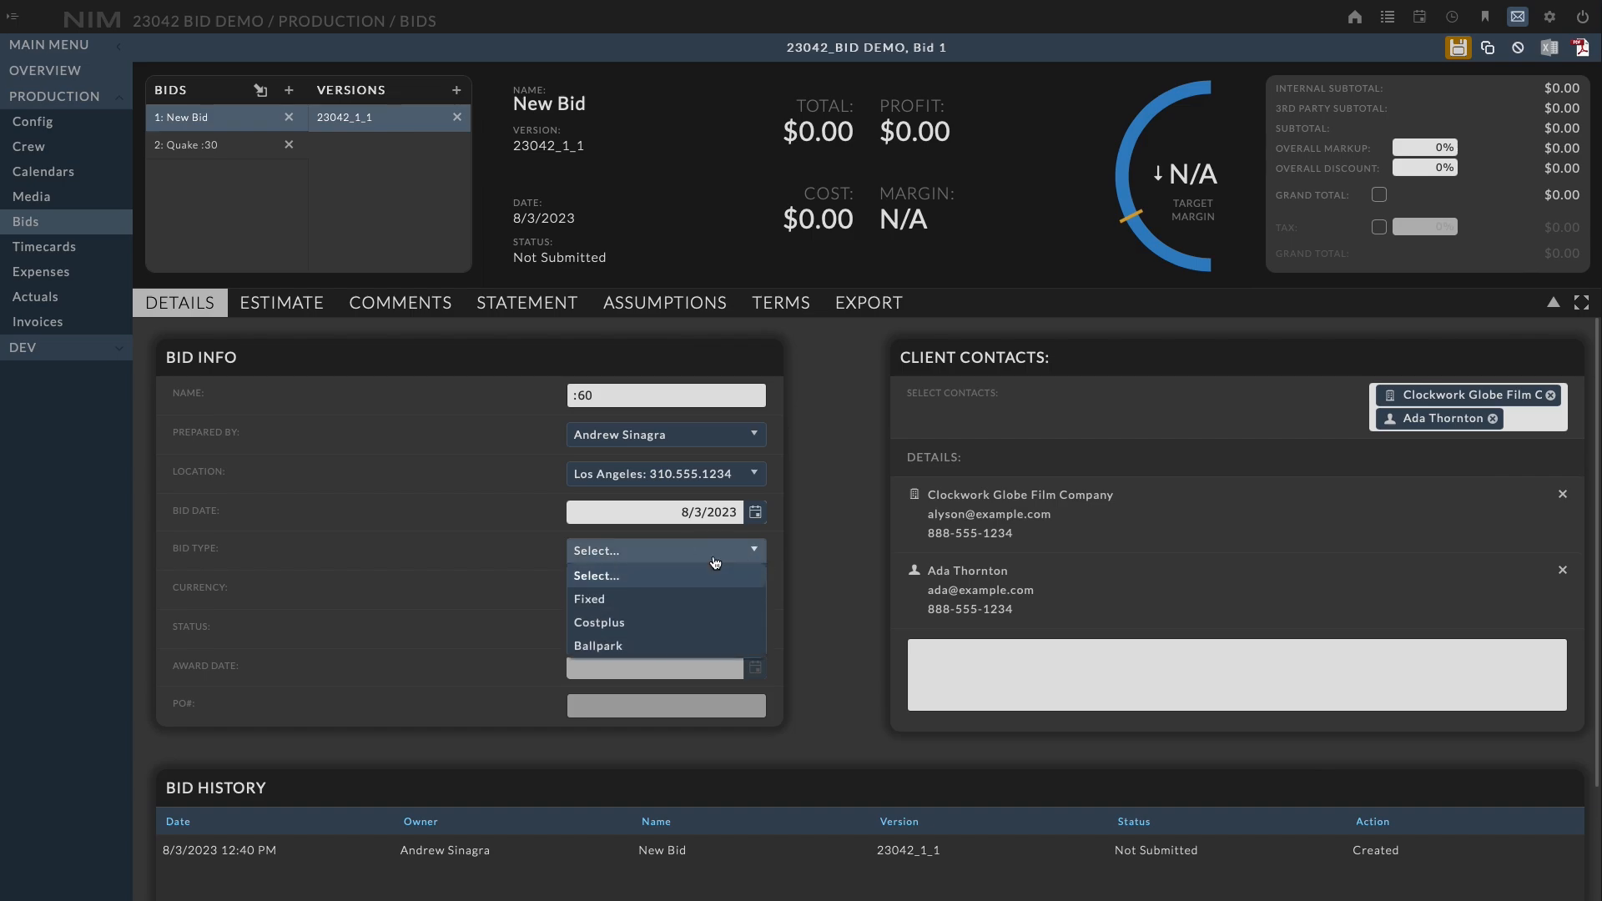
click(630, 607)
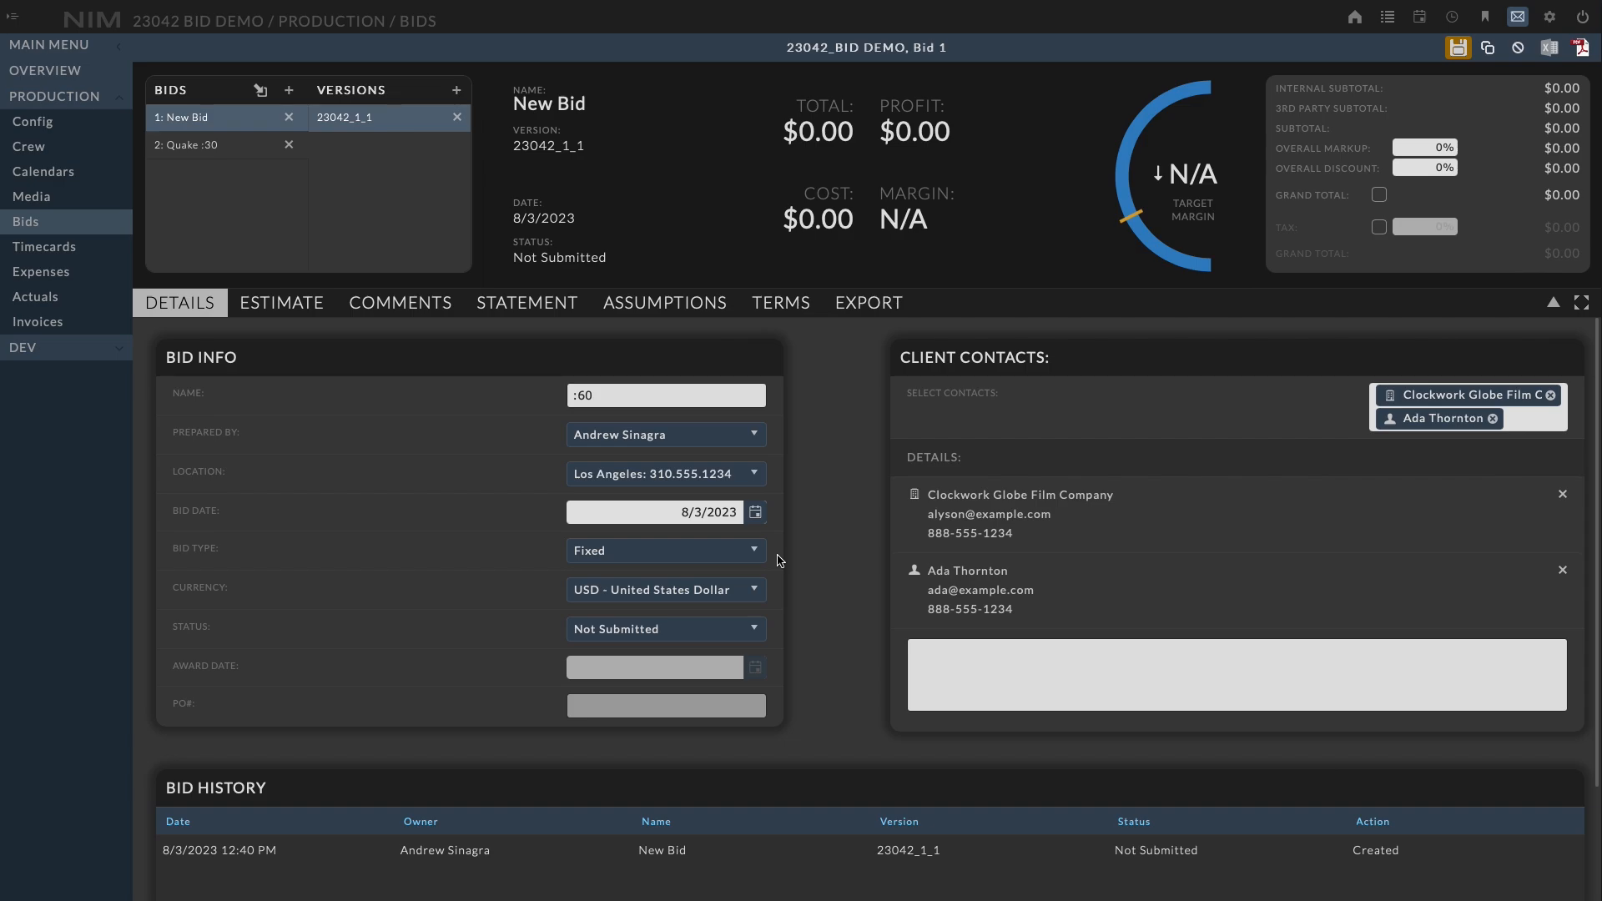
Review the available currency and status options for the bid
click(753, 590)
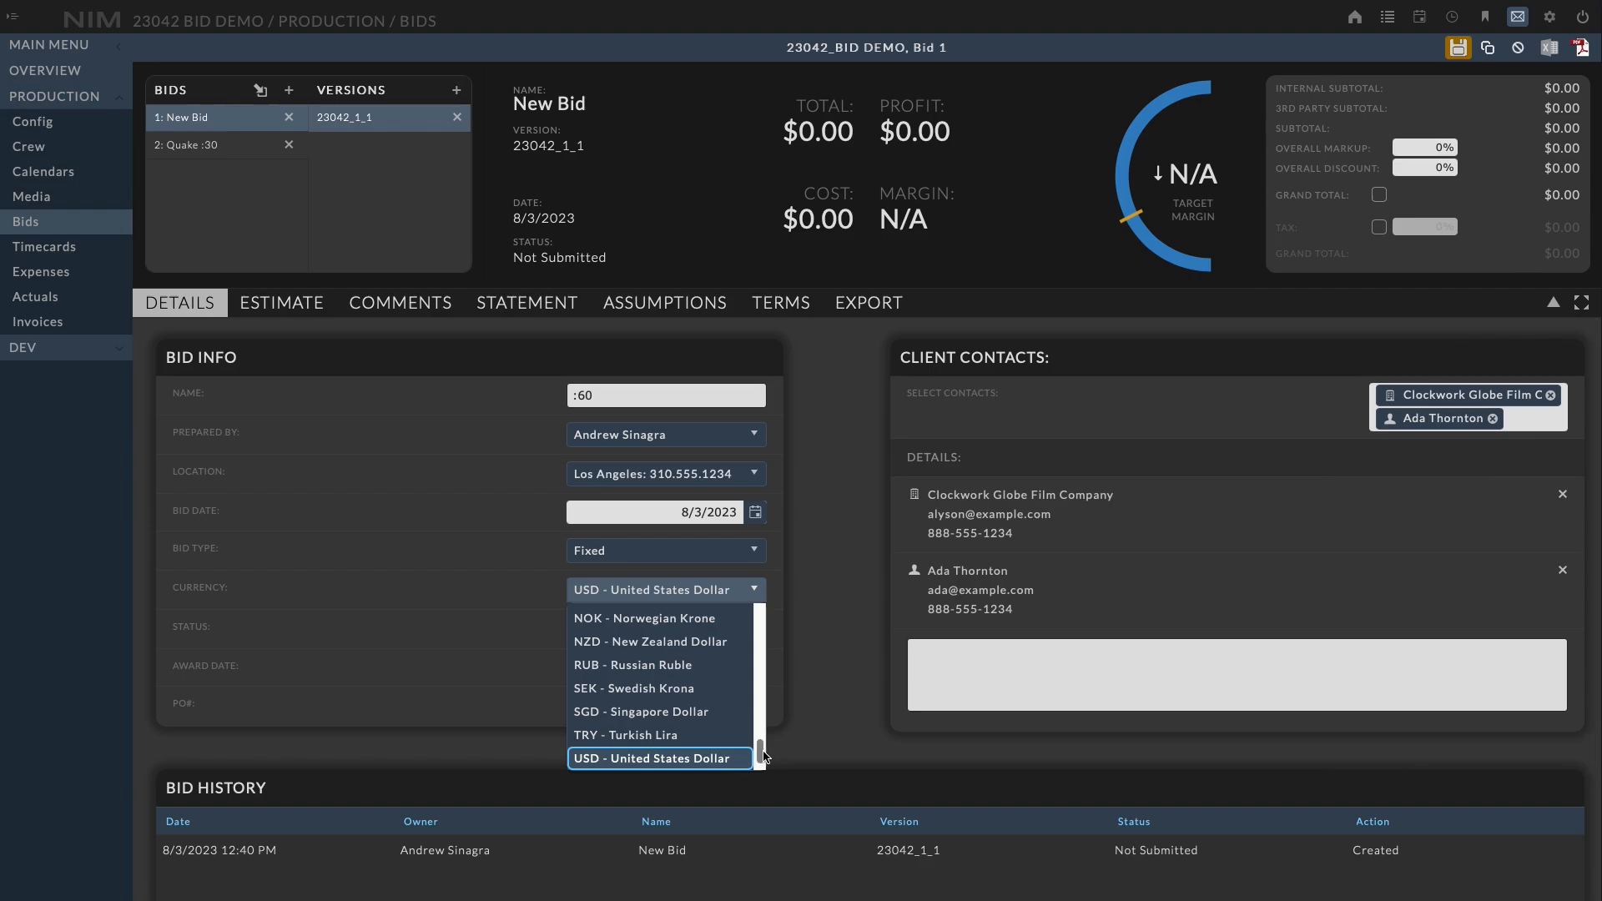
click(785, 607)
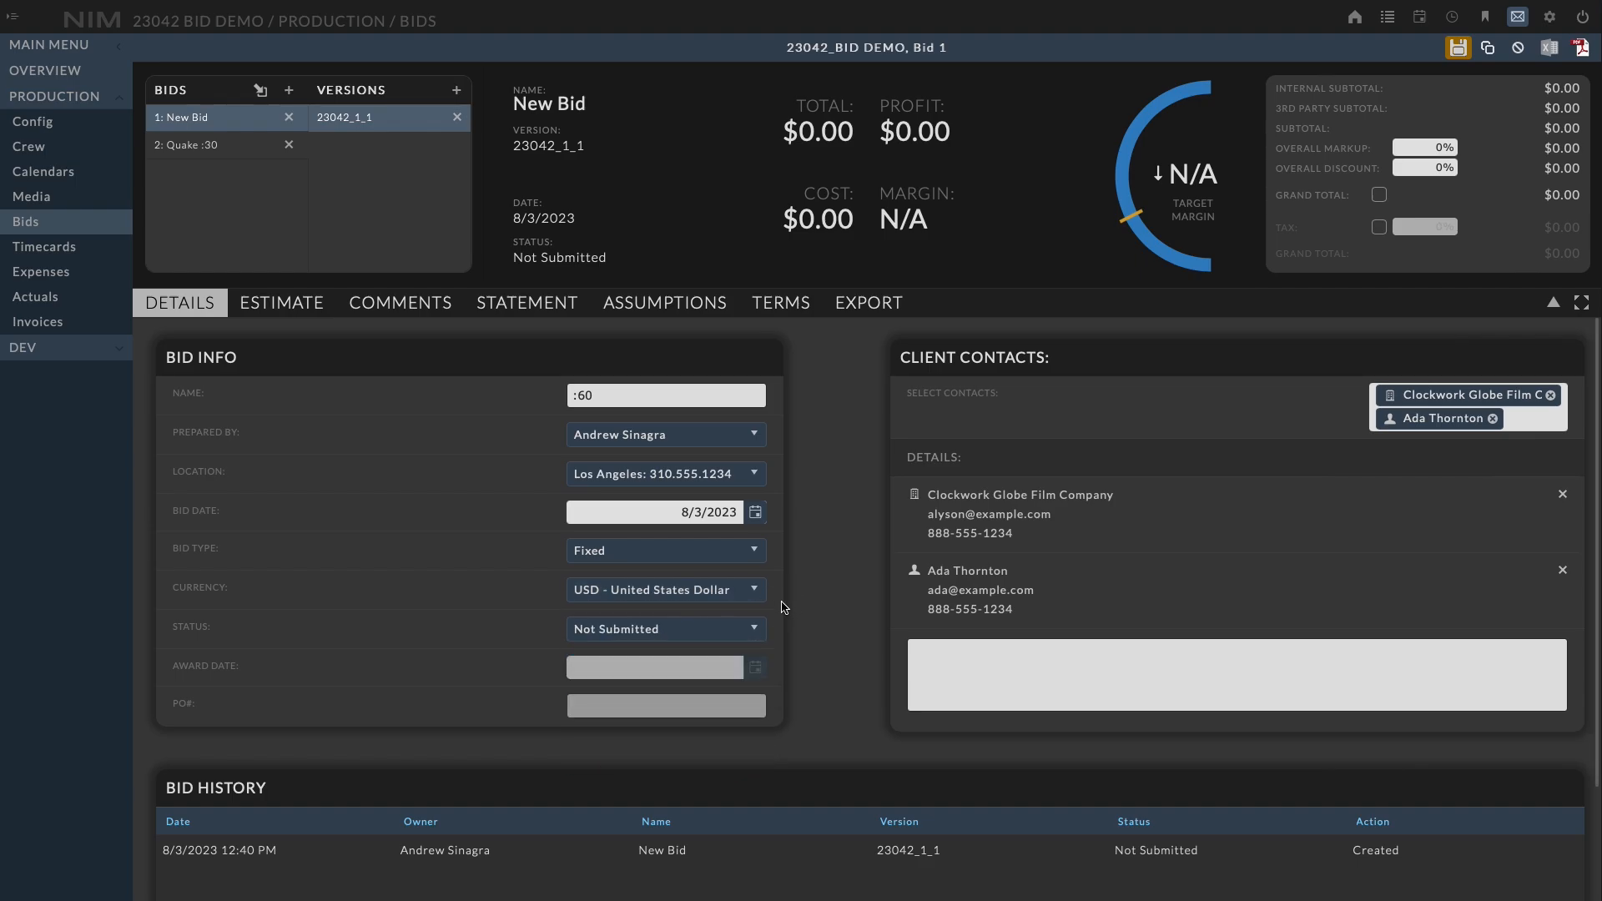
click(748, 635)
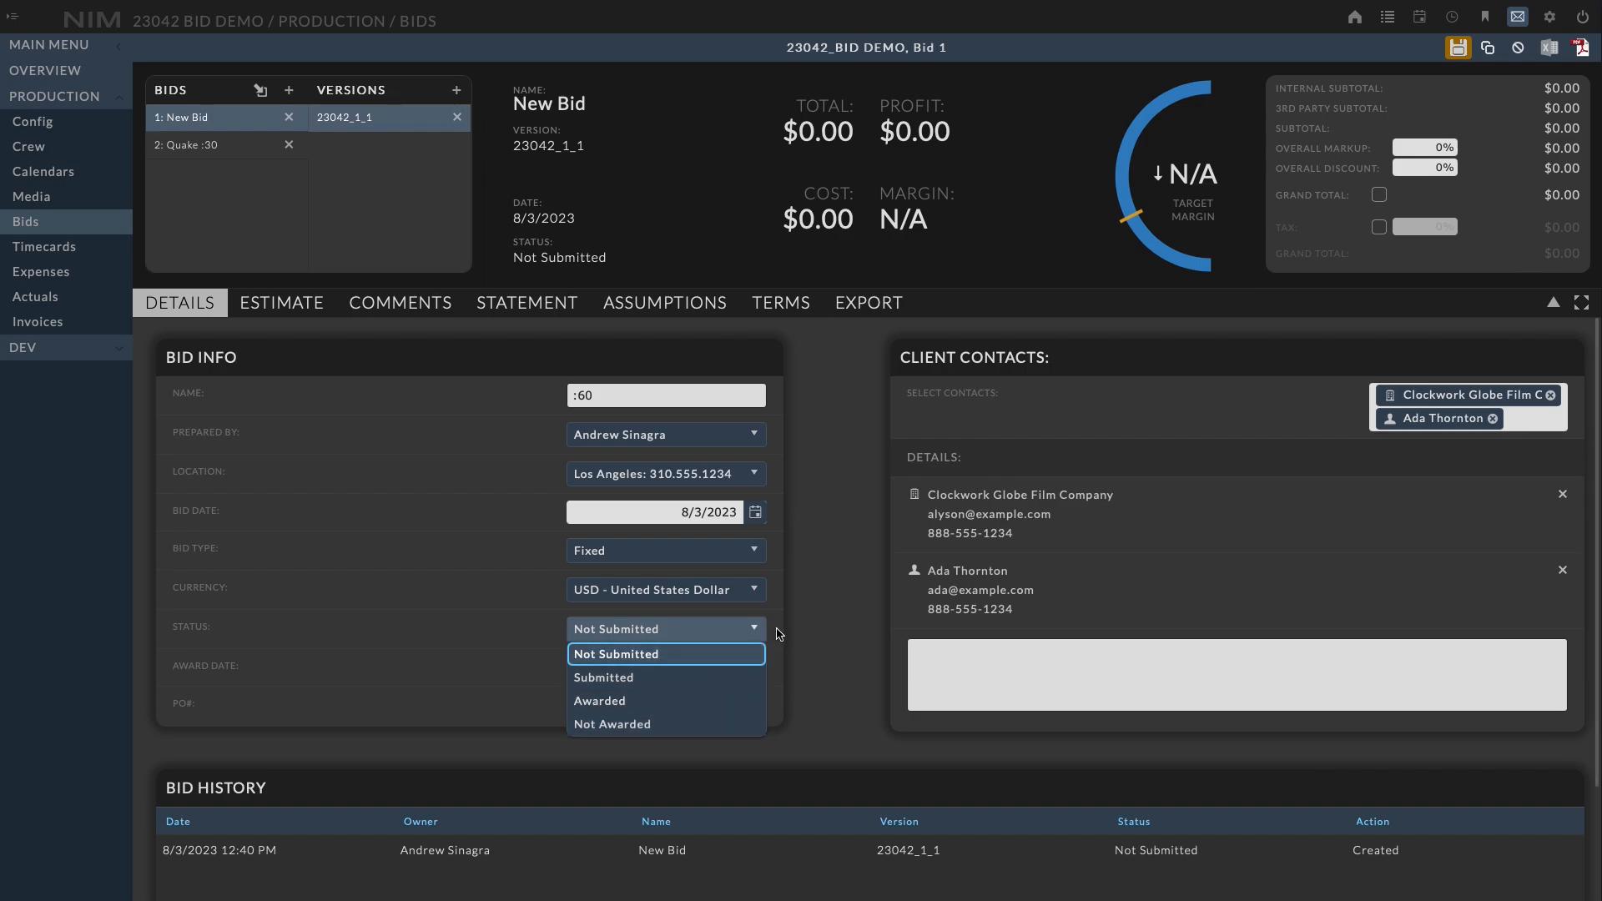
click(780, 634)
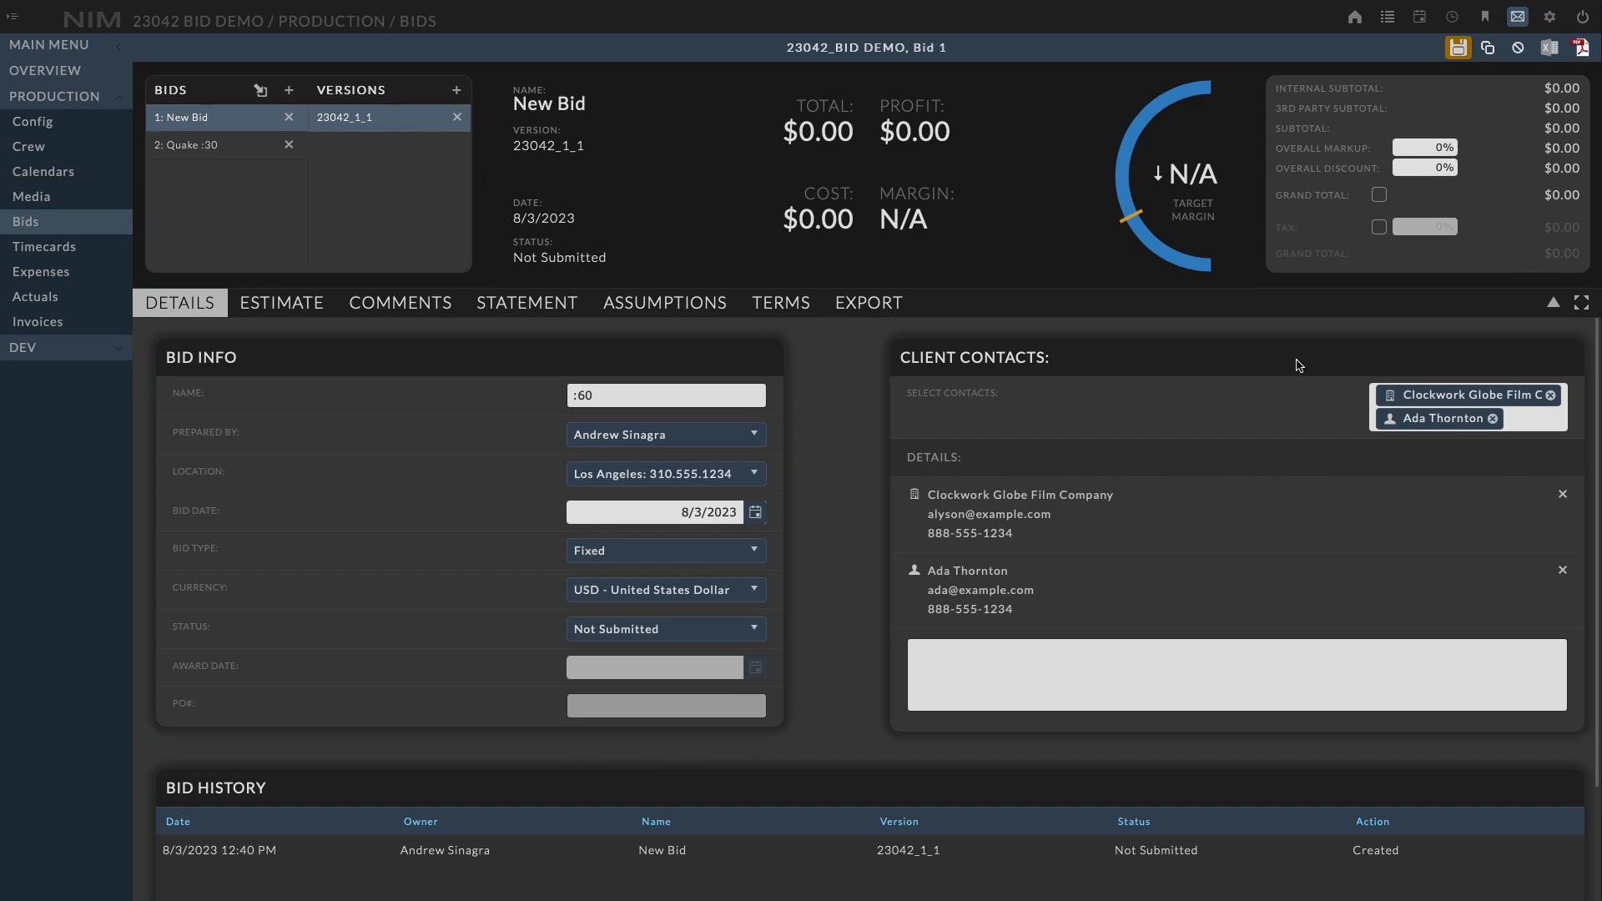
Add another client contact found by name search and move it above the individual contact in the details list
click(1532, 425)
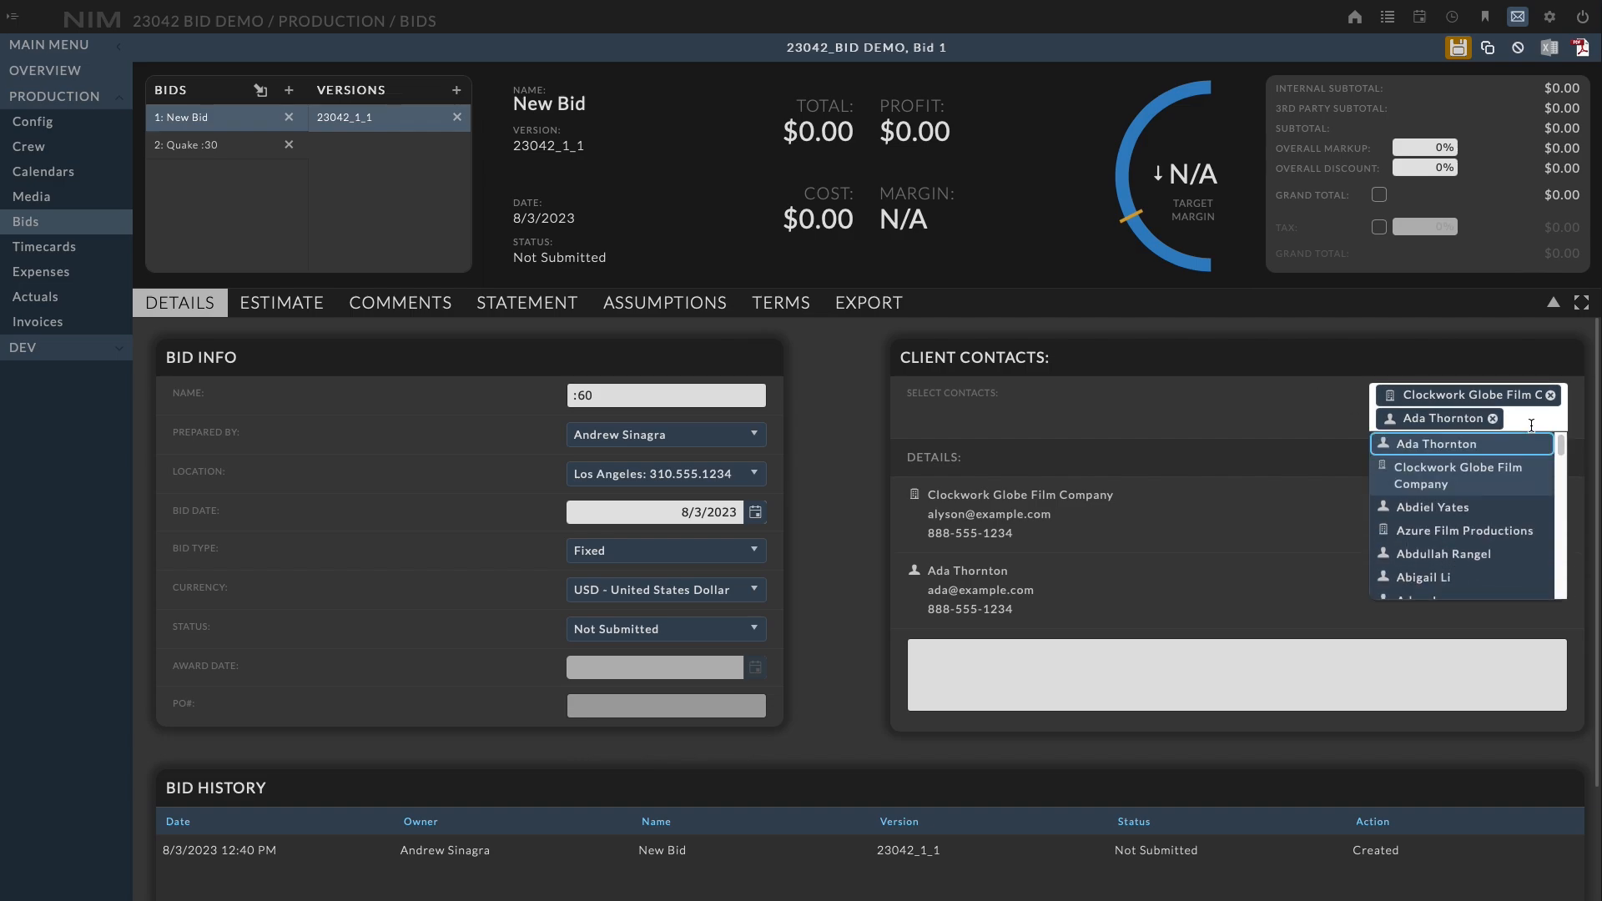
text(kyle)
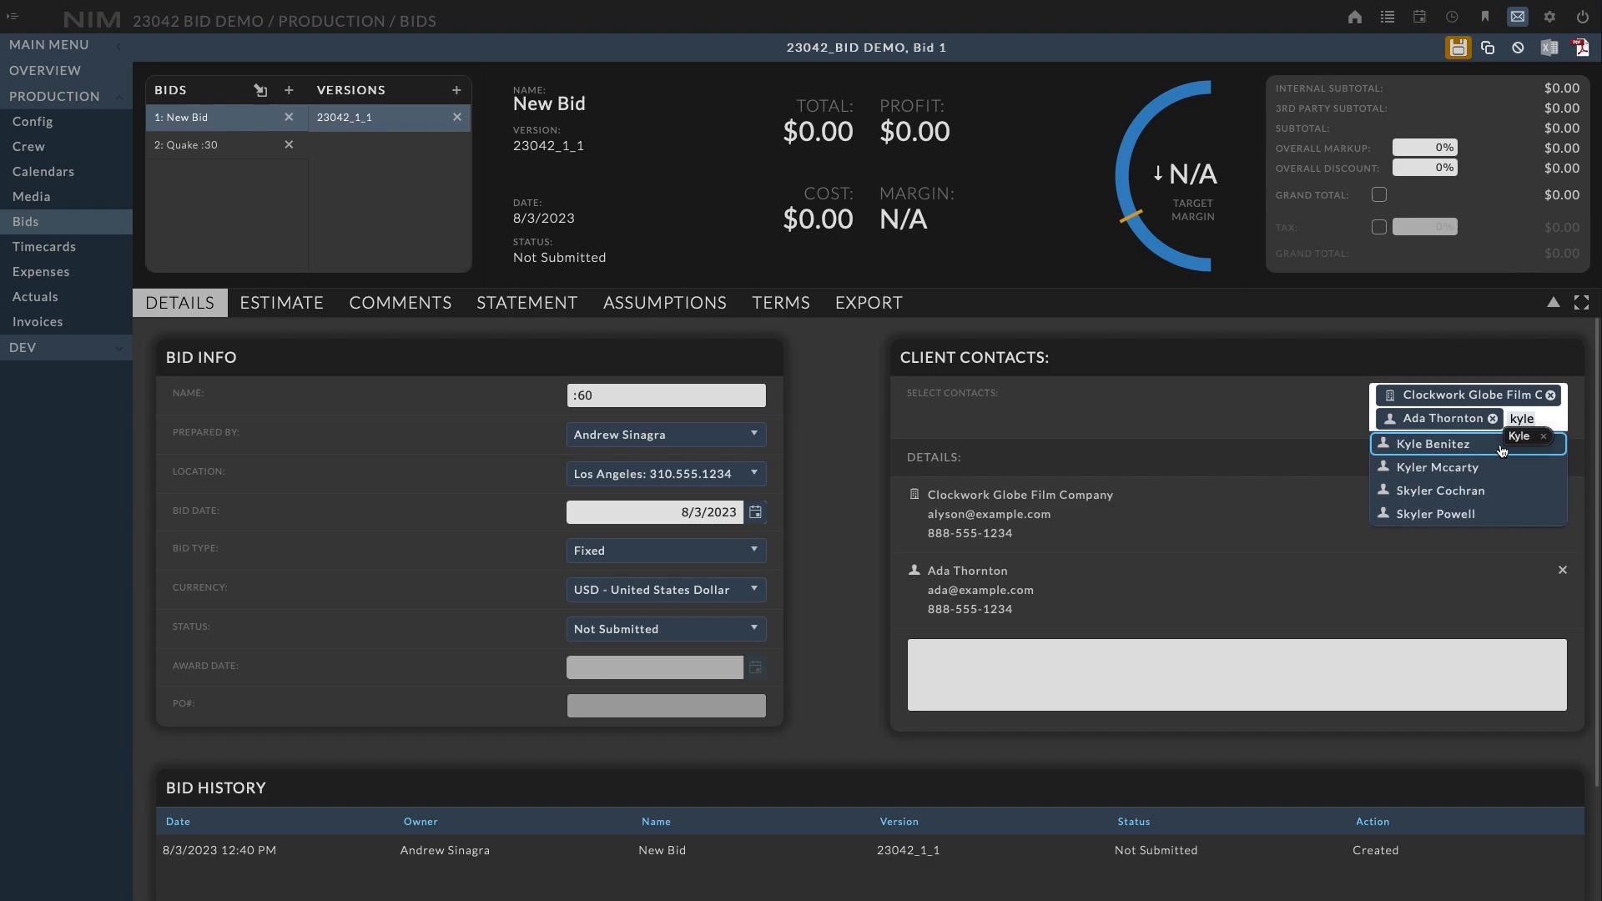
click(1503, 449)
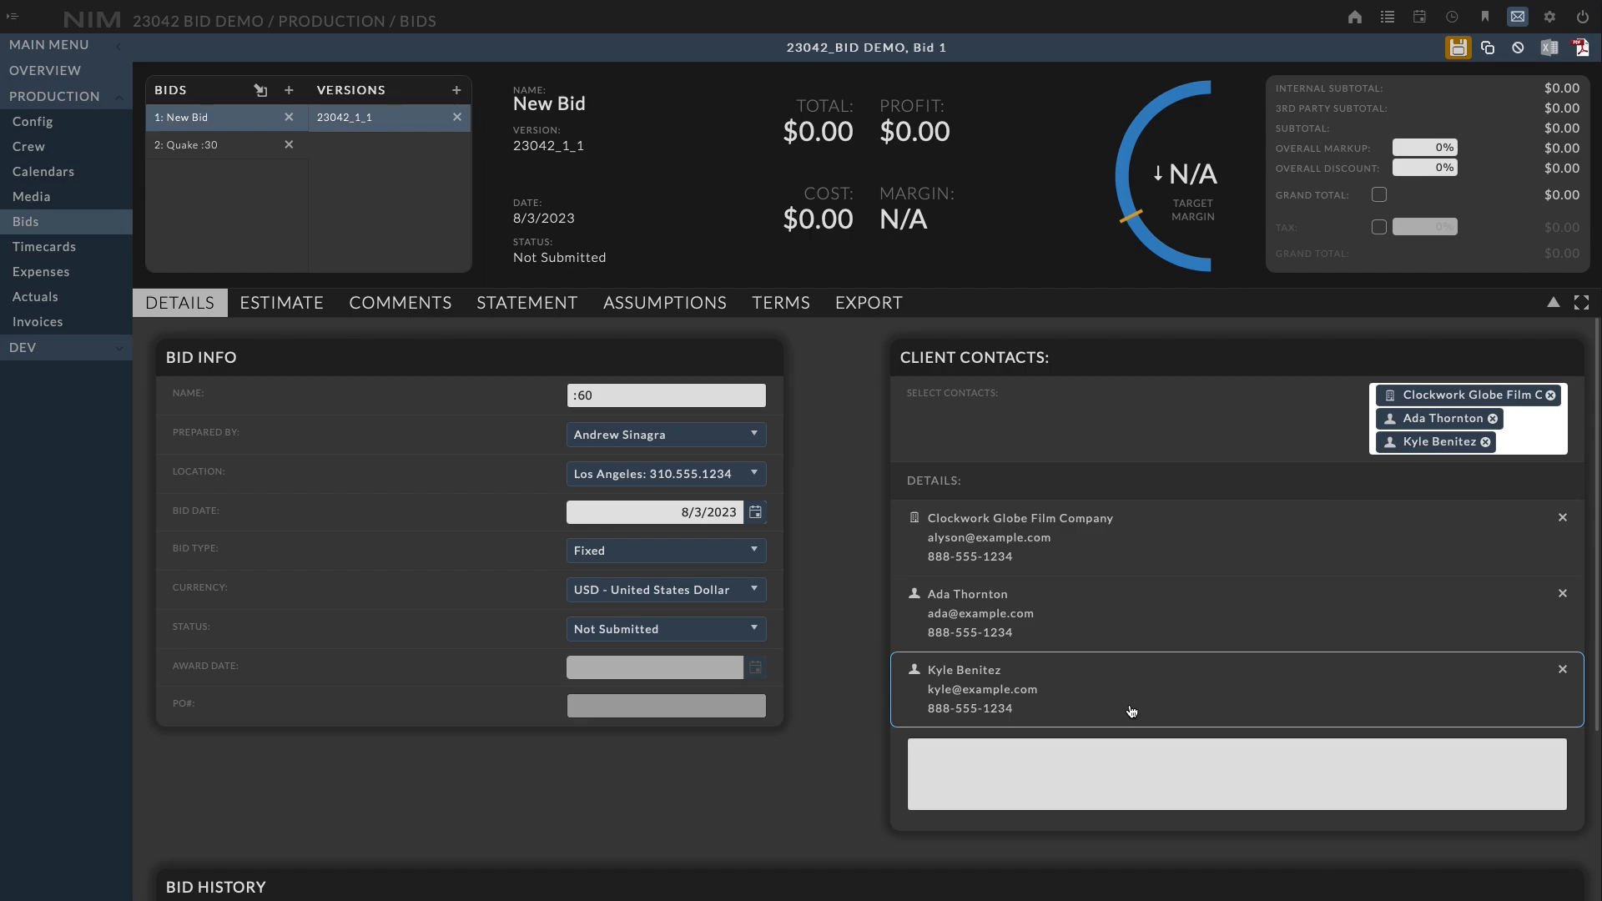
drag(1131, 711, 1169, 613)
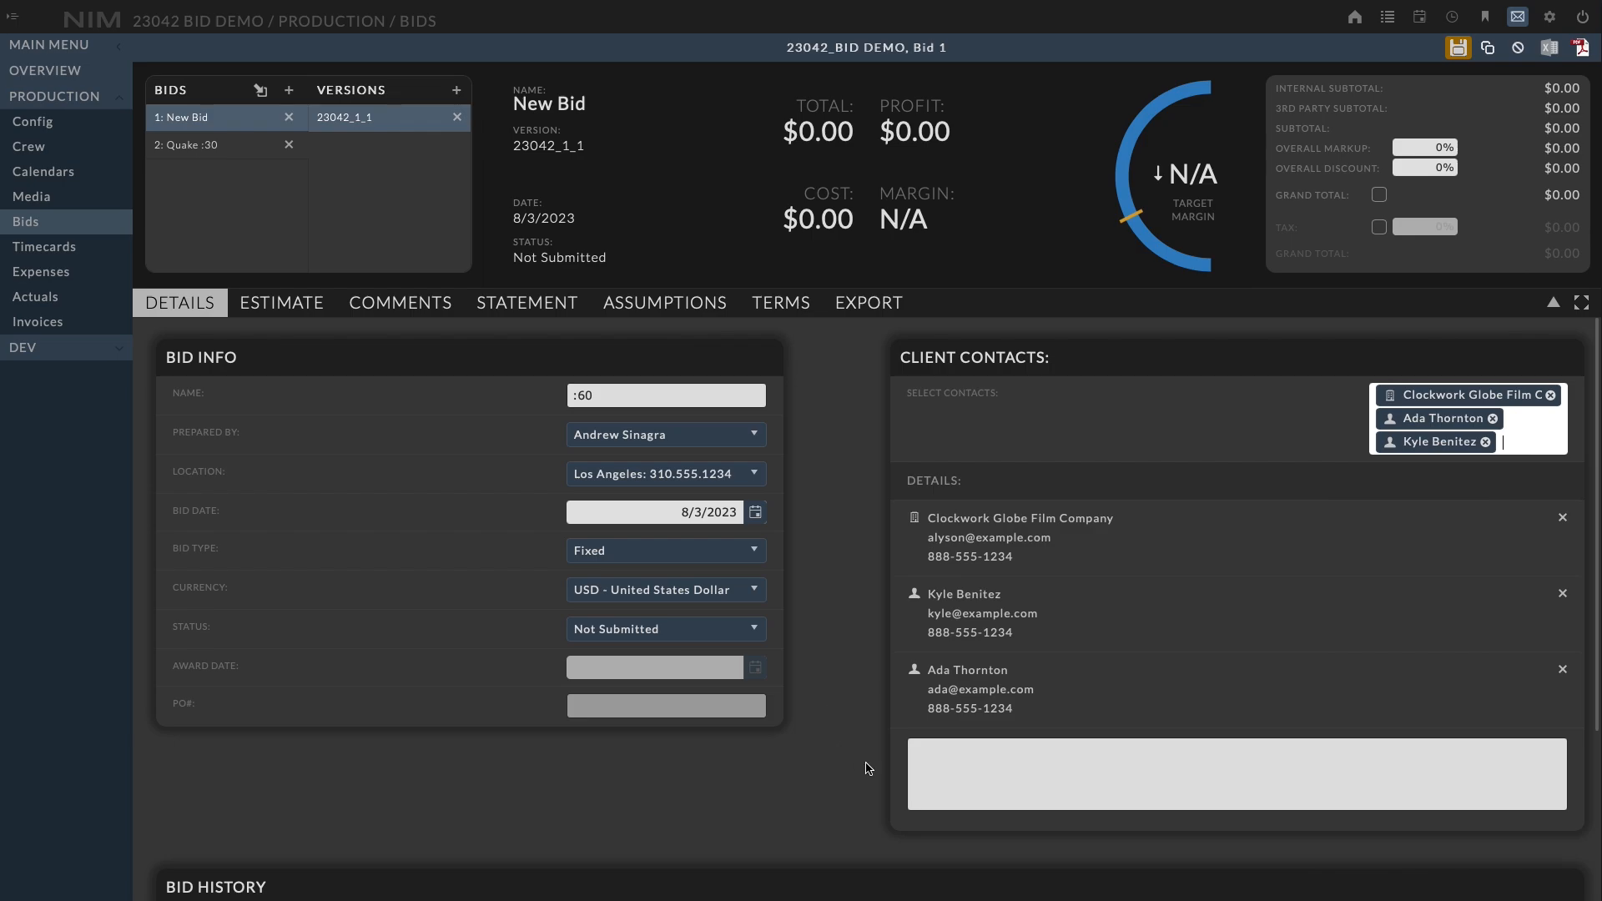
click(954, 762)
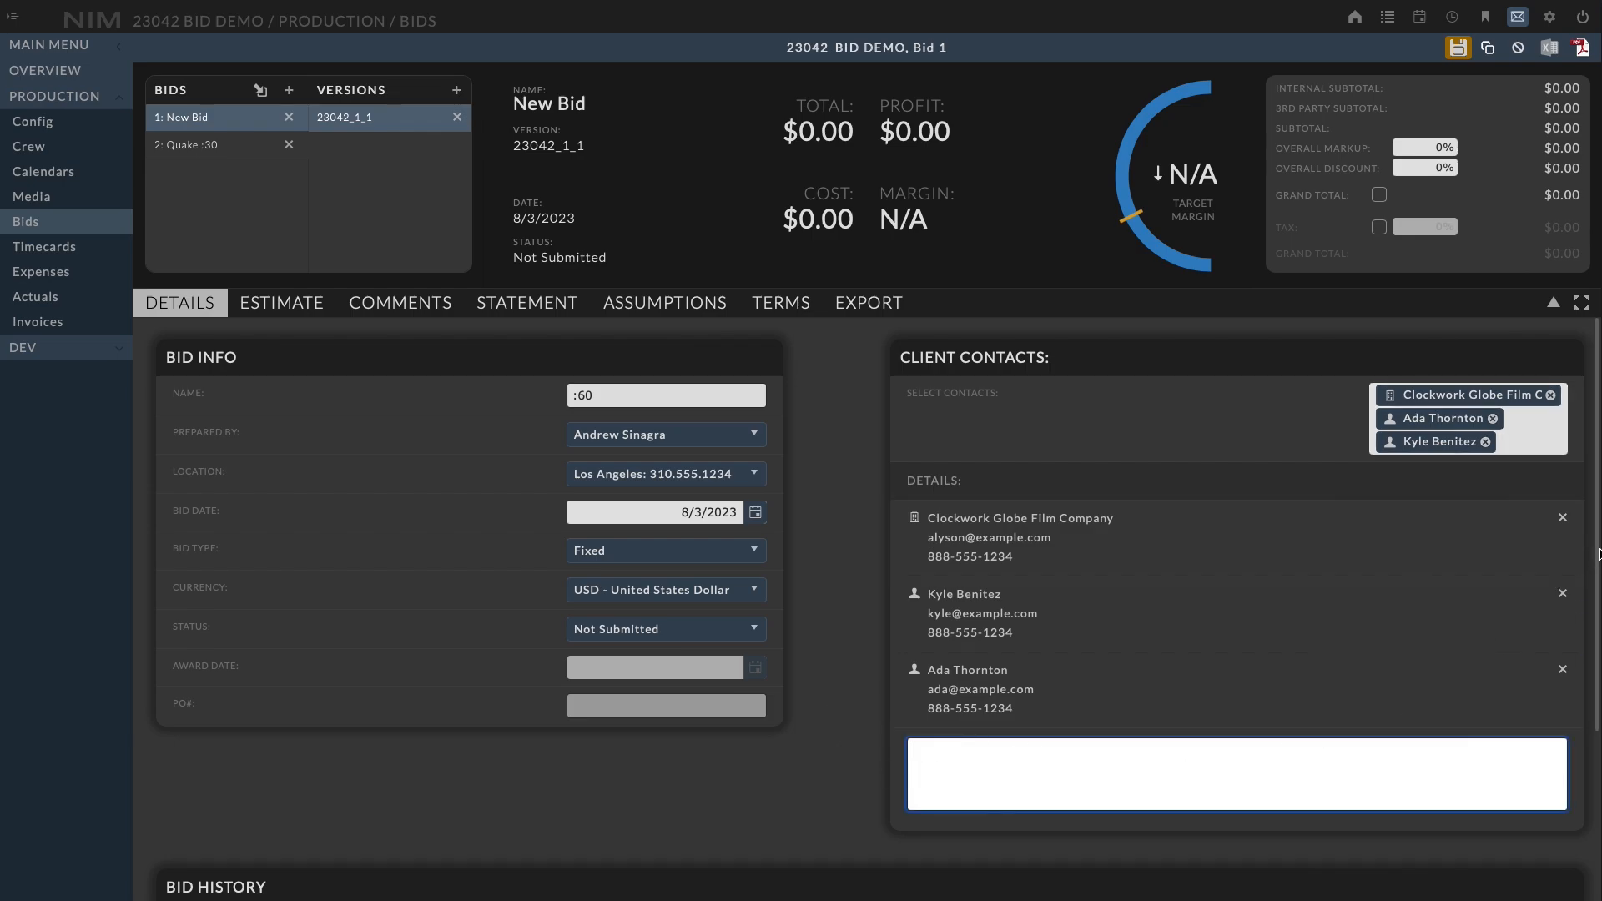
drag(1595, 557, 1588, 768)
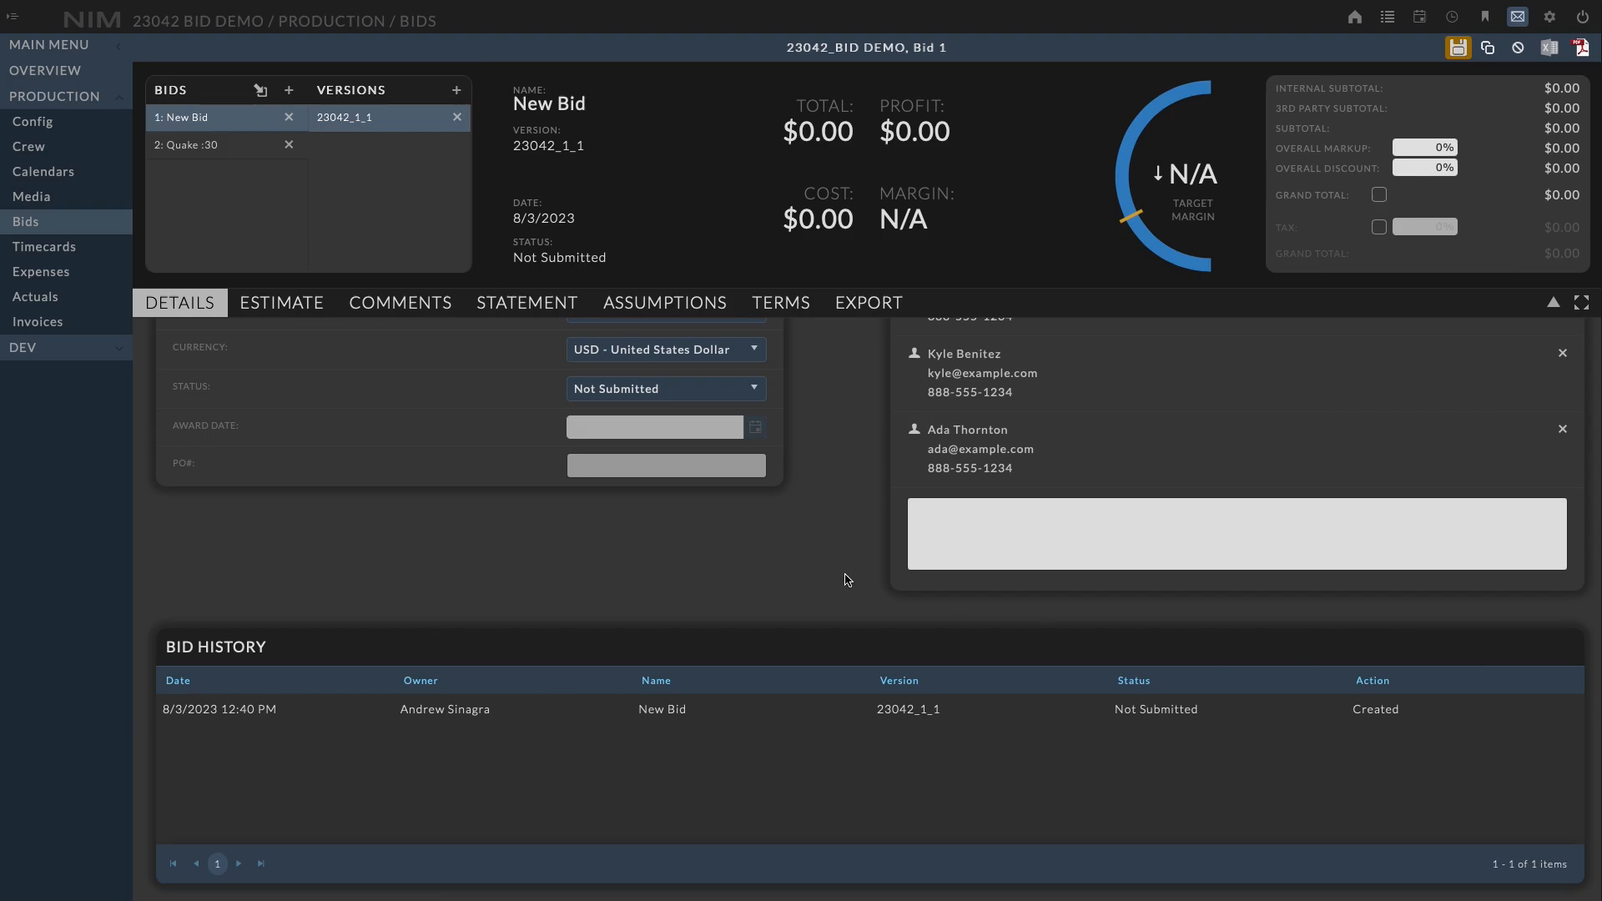
scroll(820, 572, up, 3)
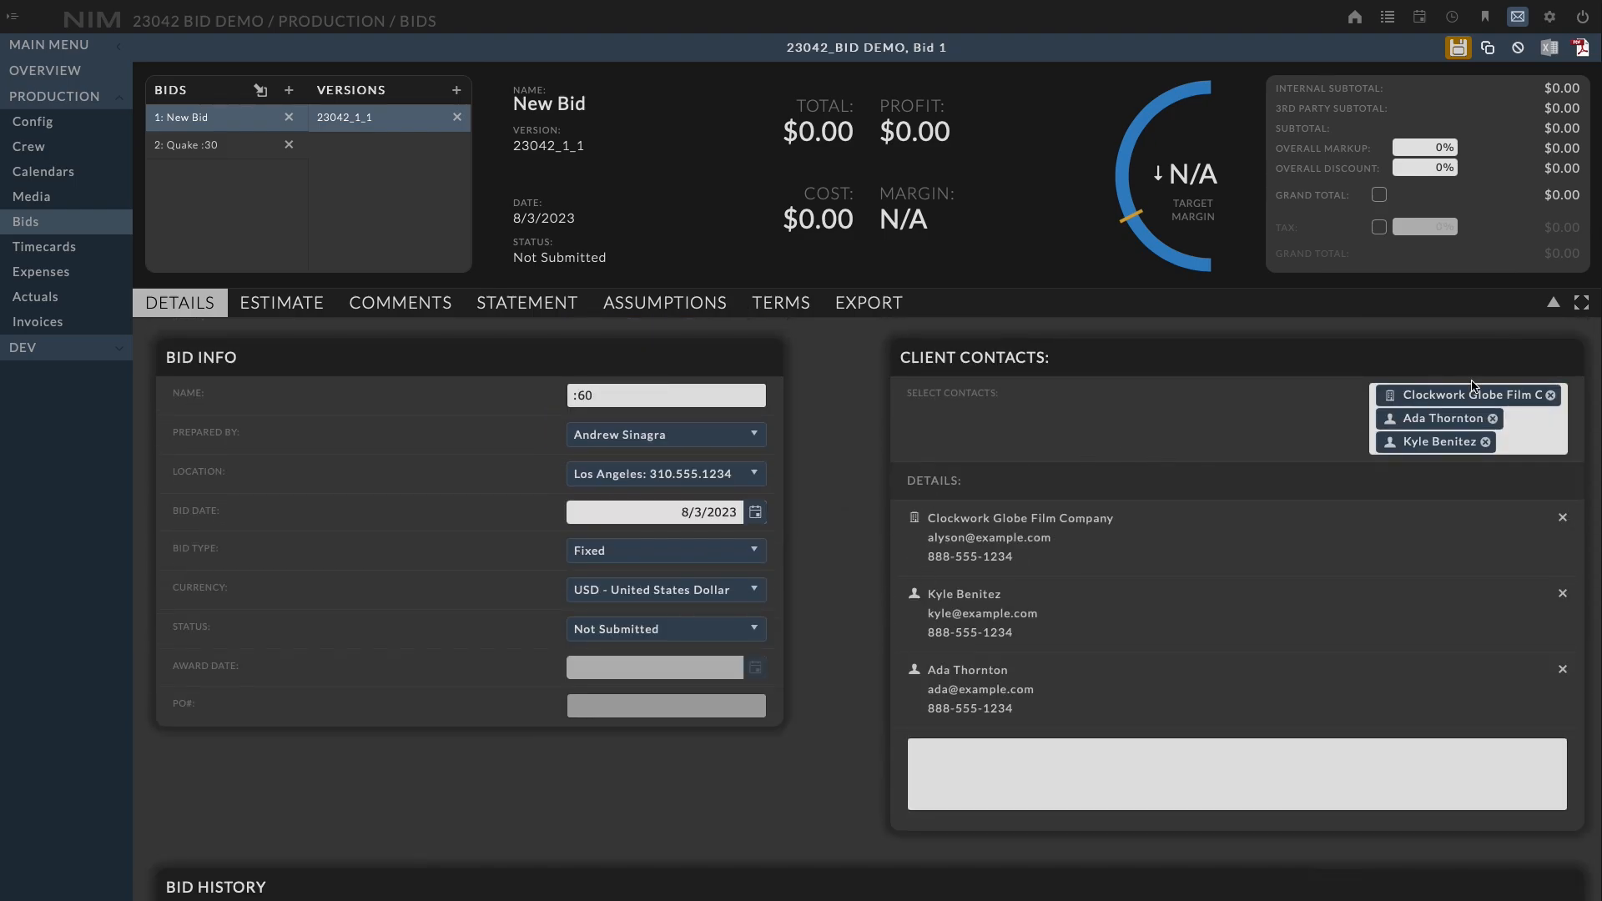
Collapse the bid summary header and toggle the full-screen layout on and off
click(1534, 308)
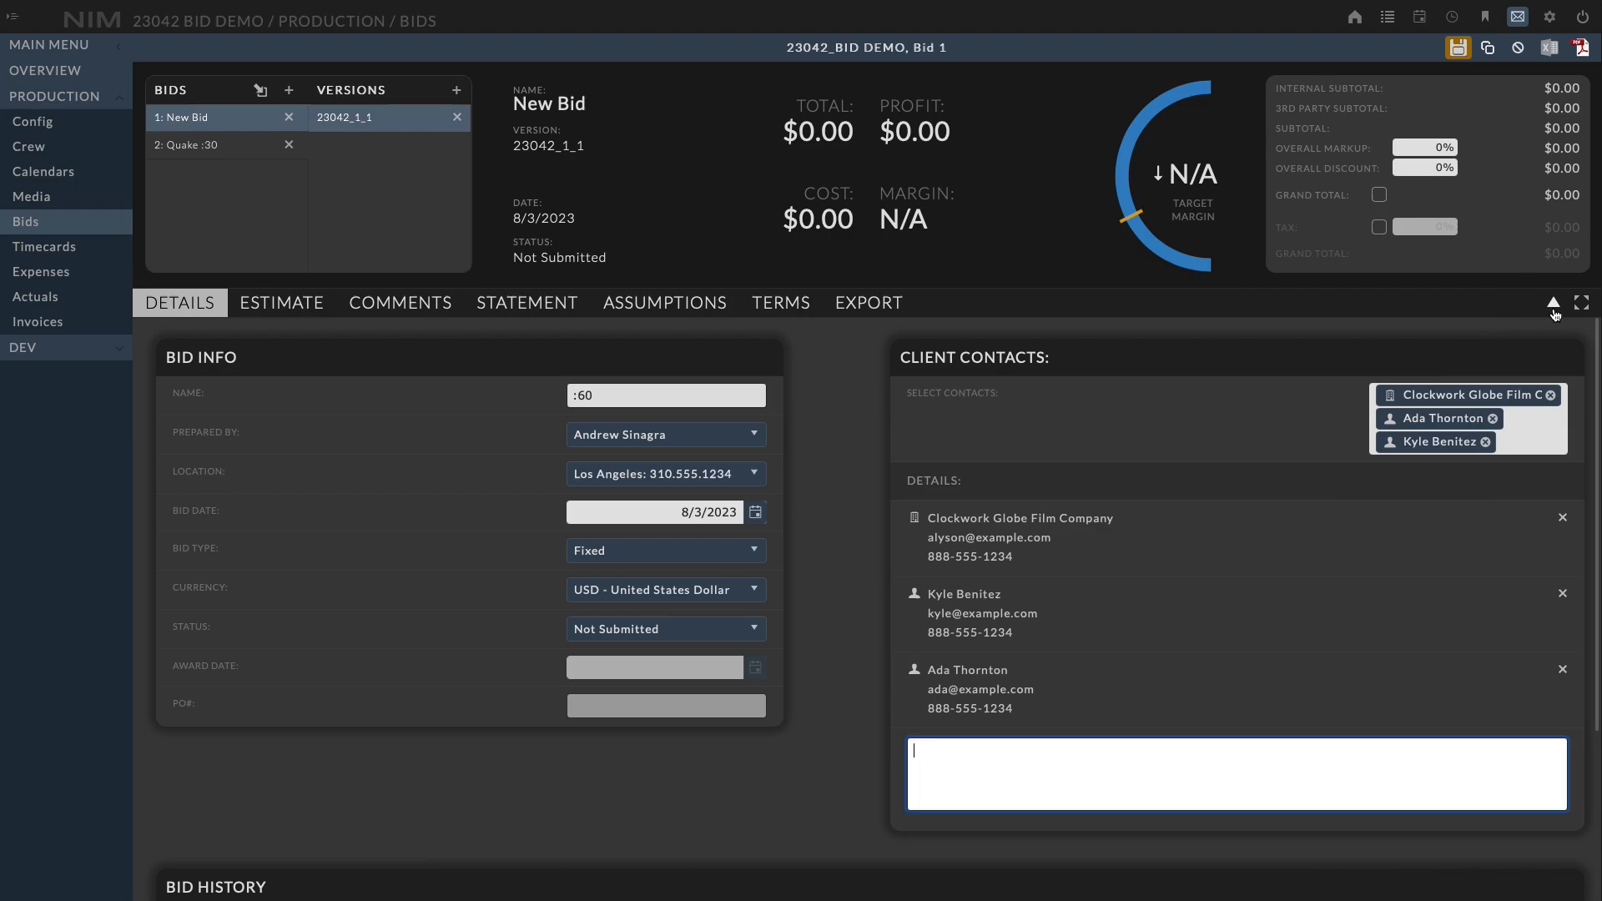
click(1554, 307)
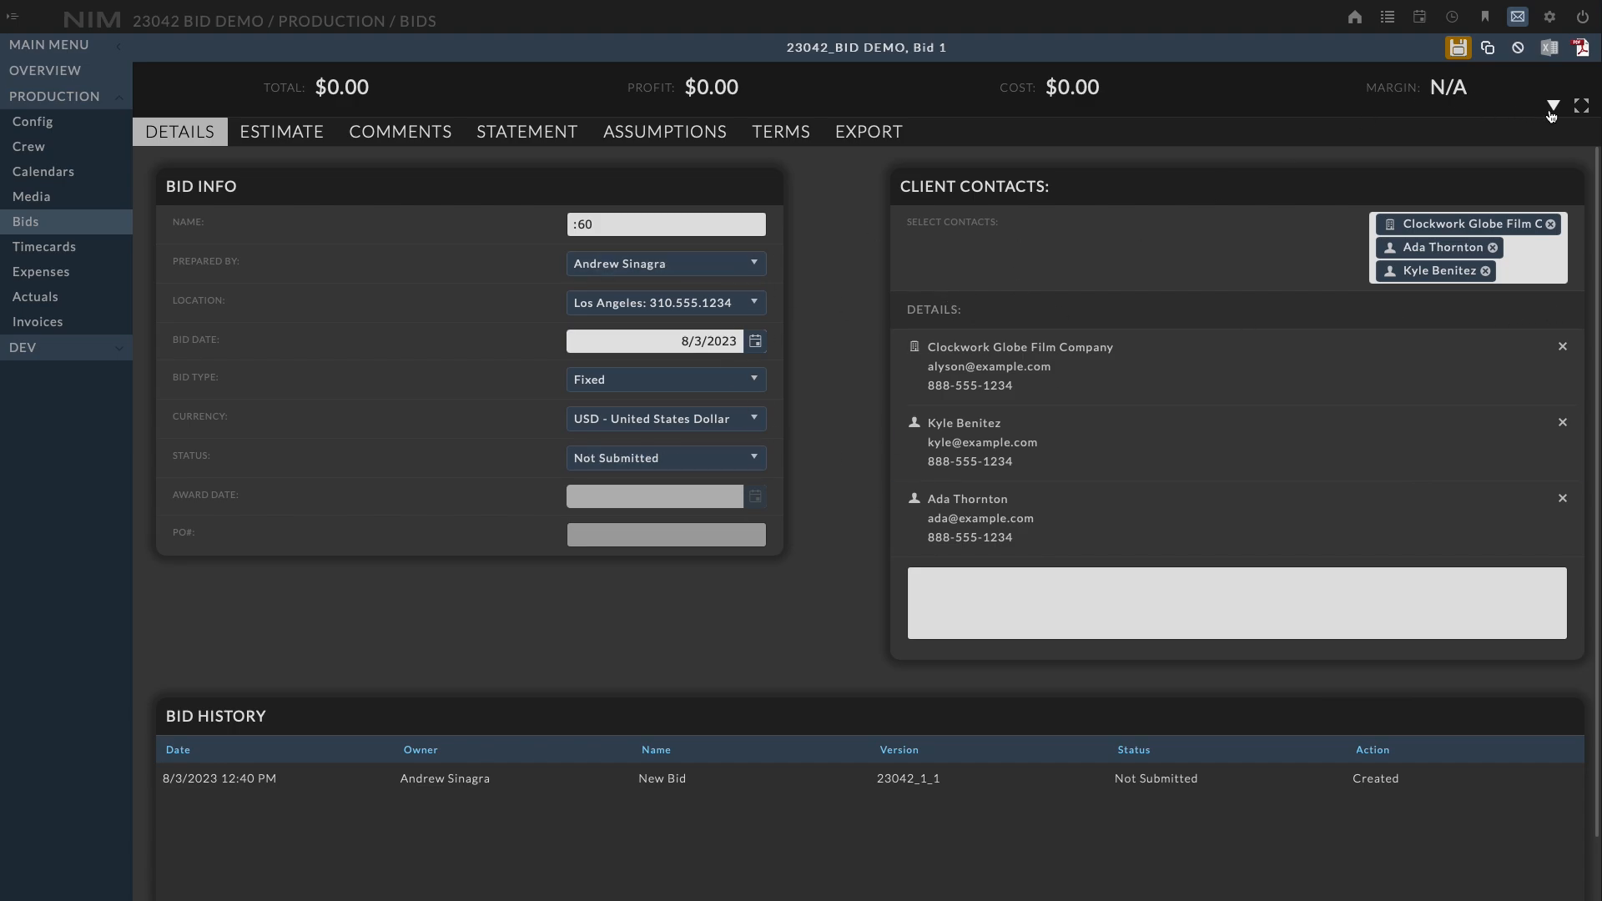
click(1582, 109)
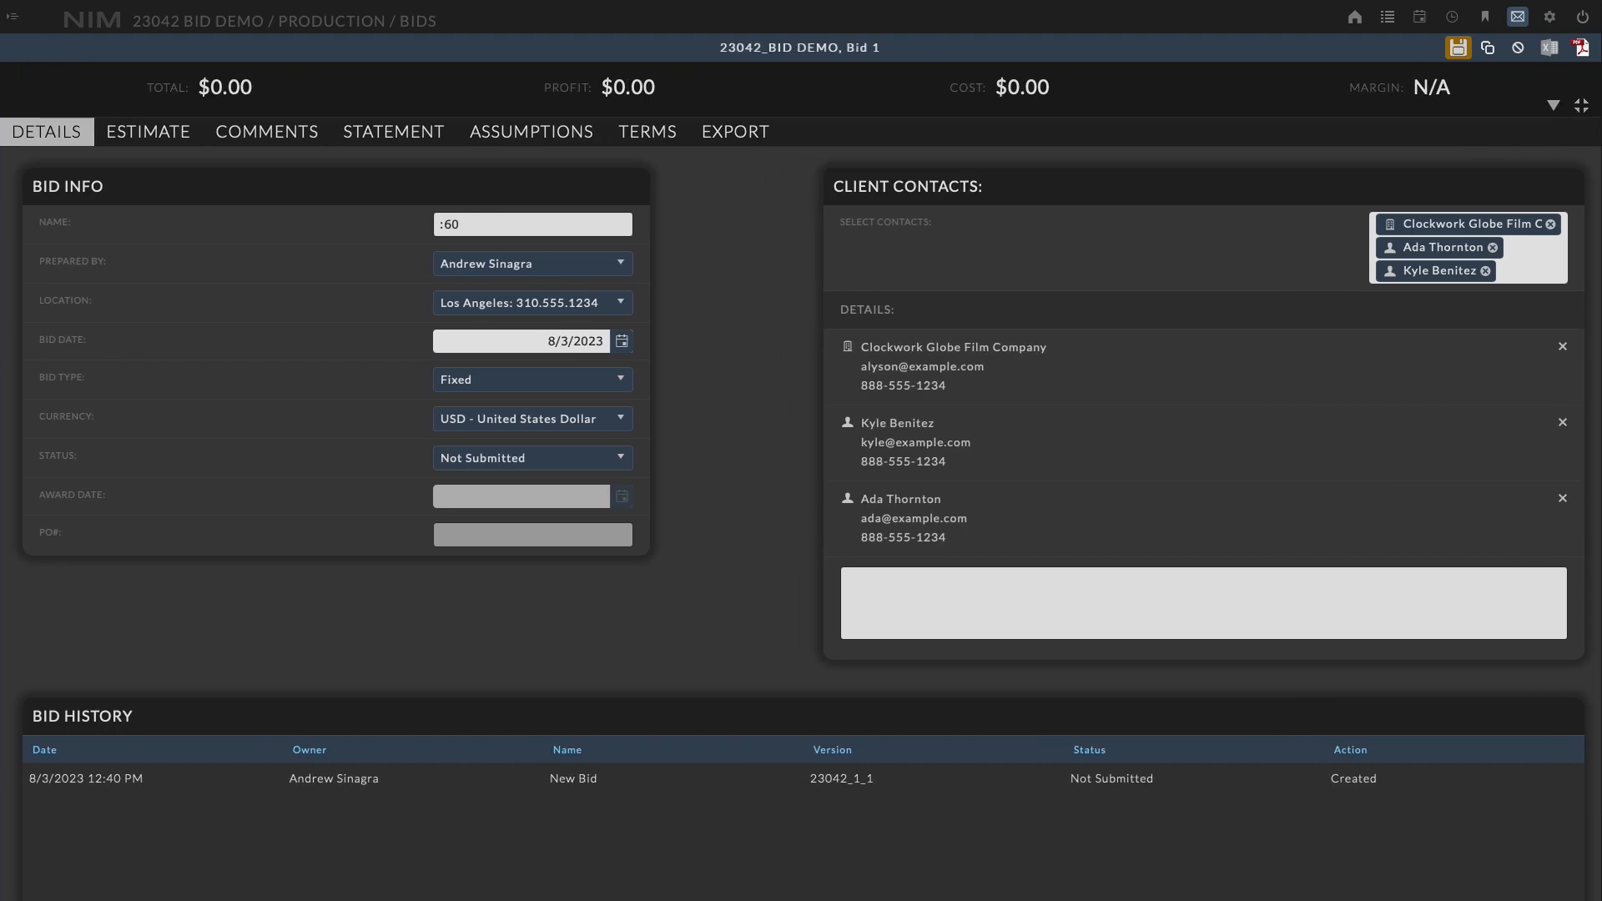
click(1582, 107)
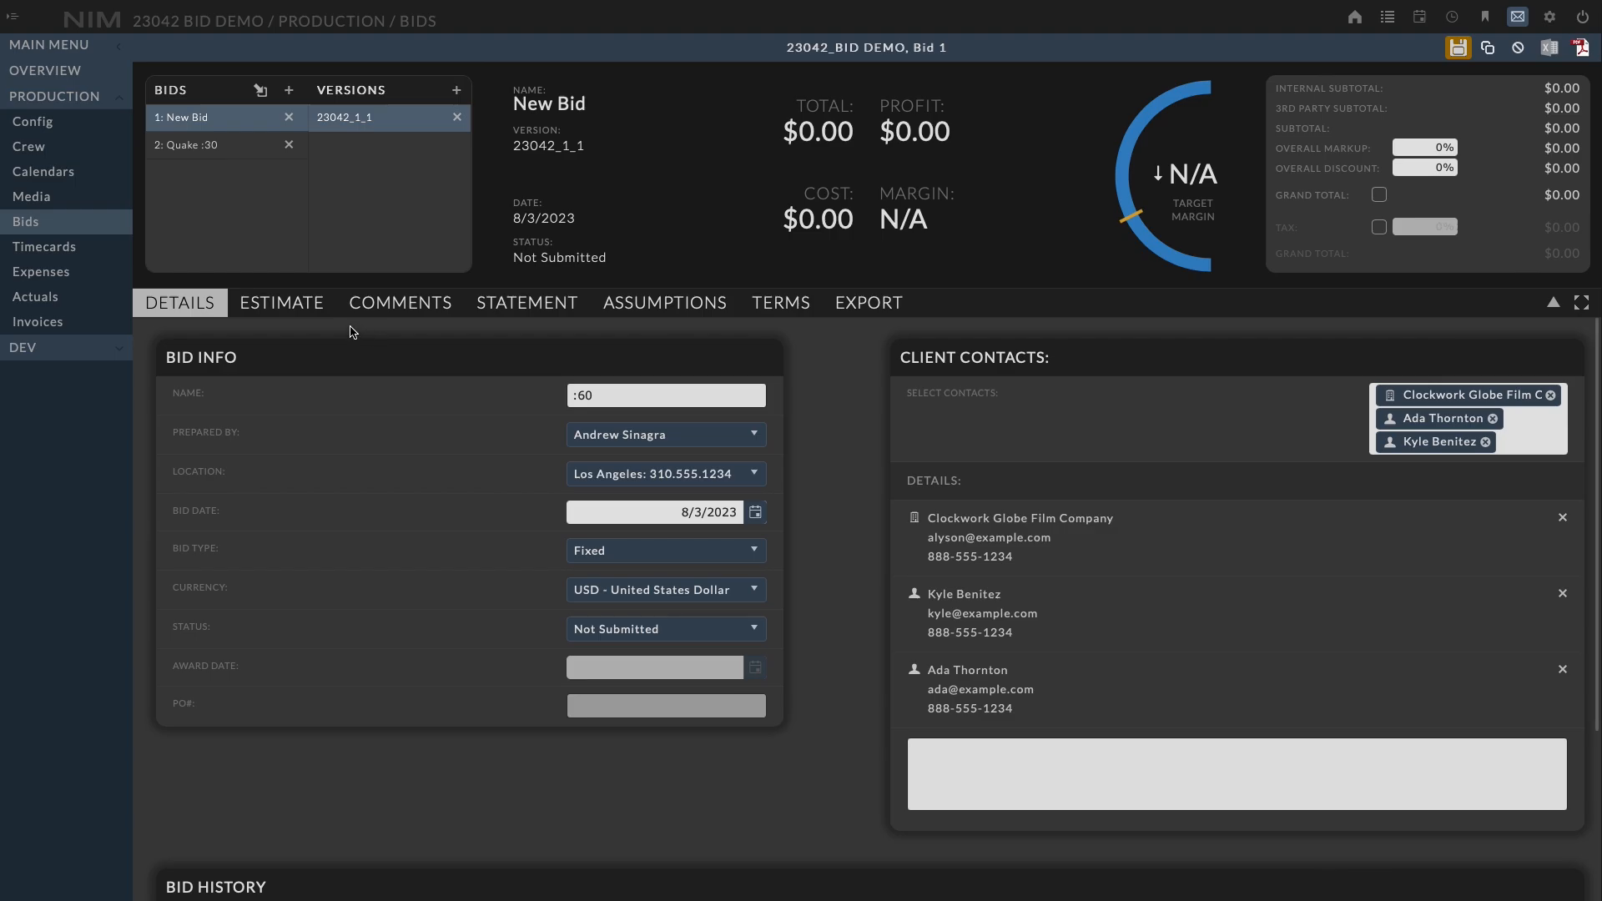
Open the Estimate tab and switch between the item templates and item categories lists
click(313, 317)
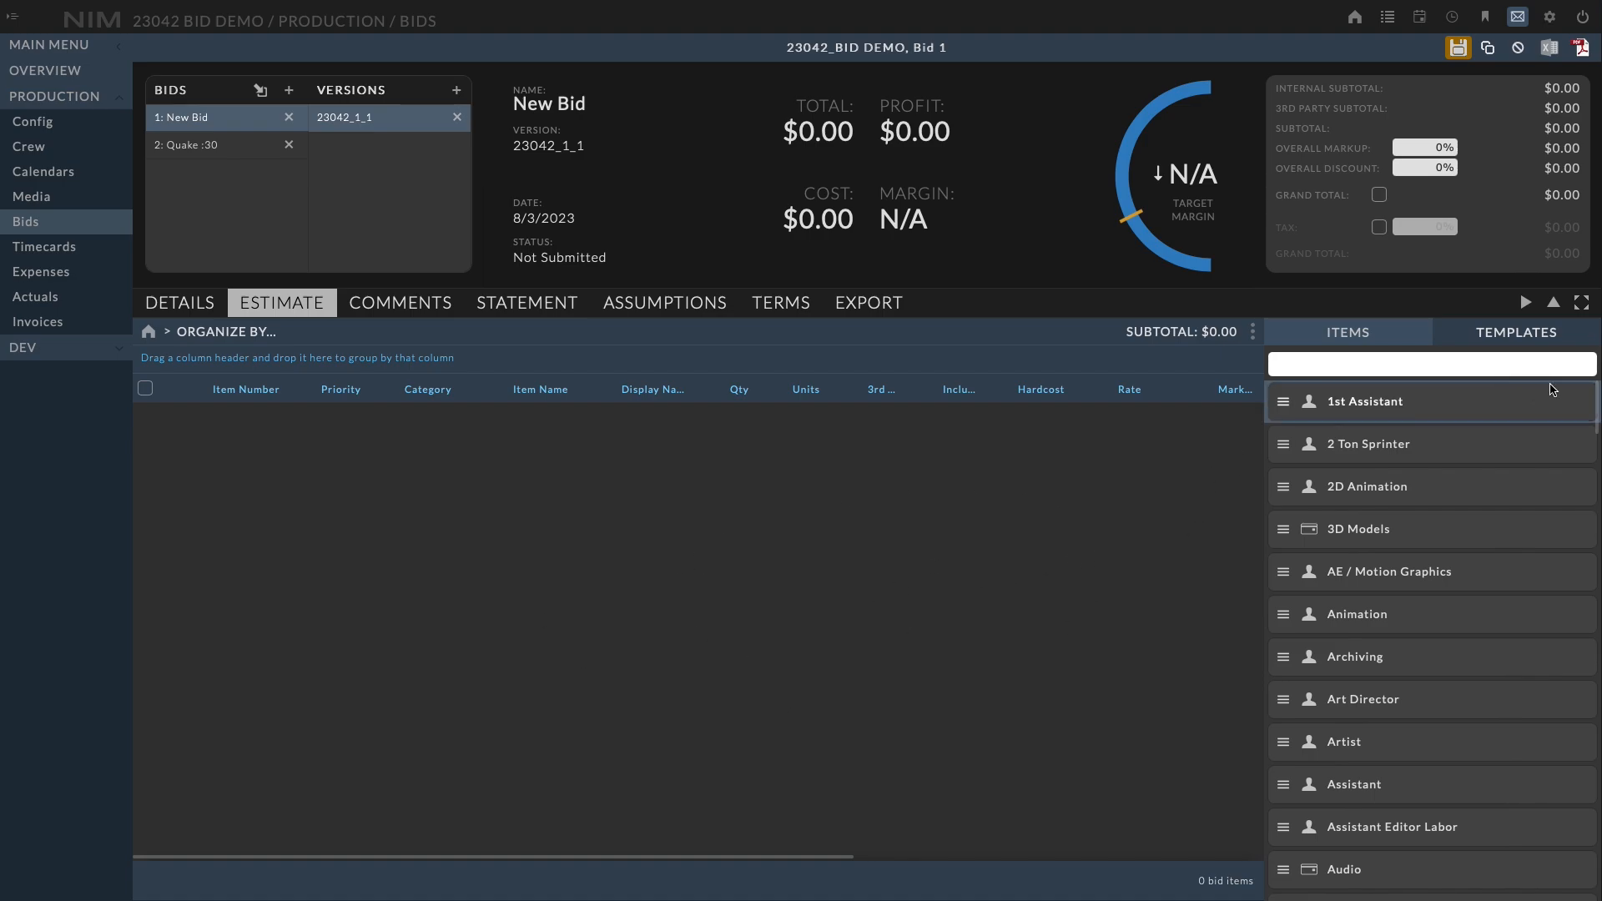
drag(1594, 405, 1571, 354)
click(1522, 340)
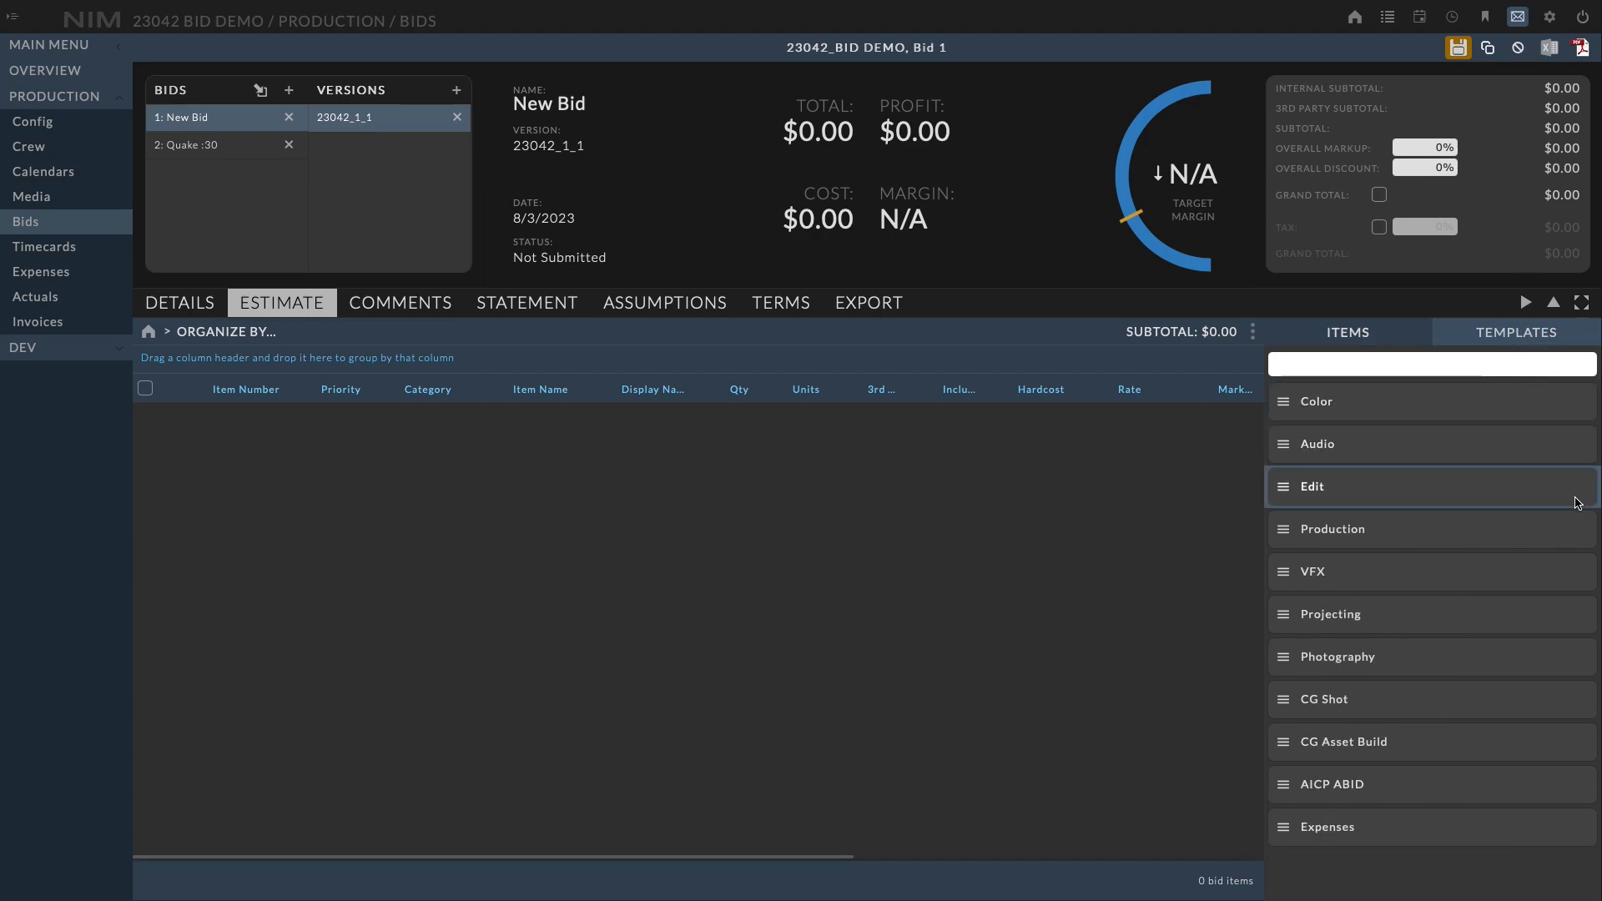
click(1342, 332)
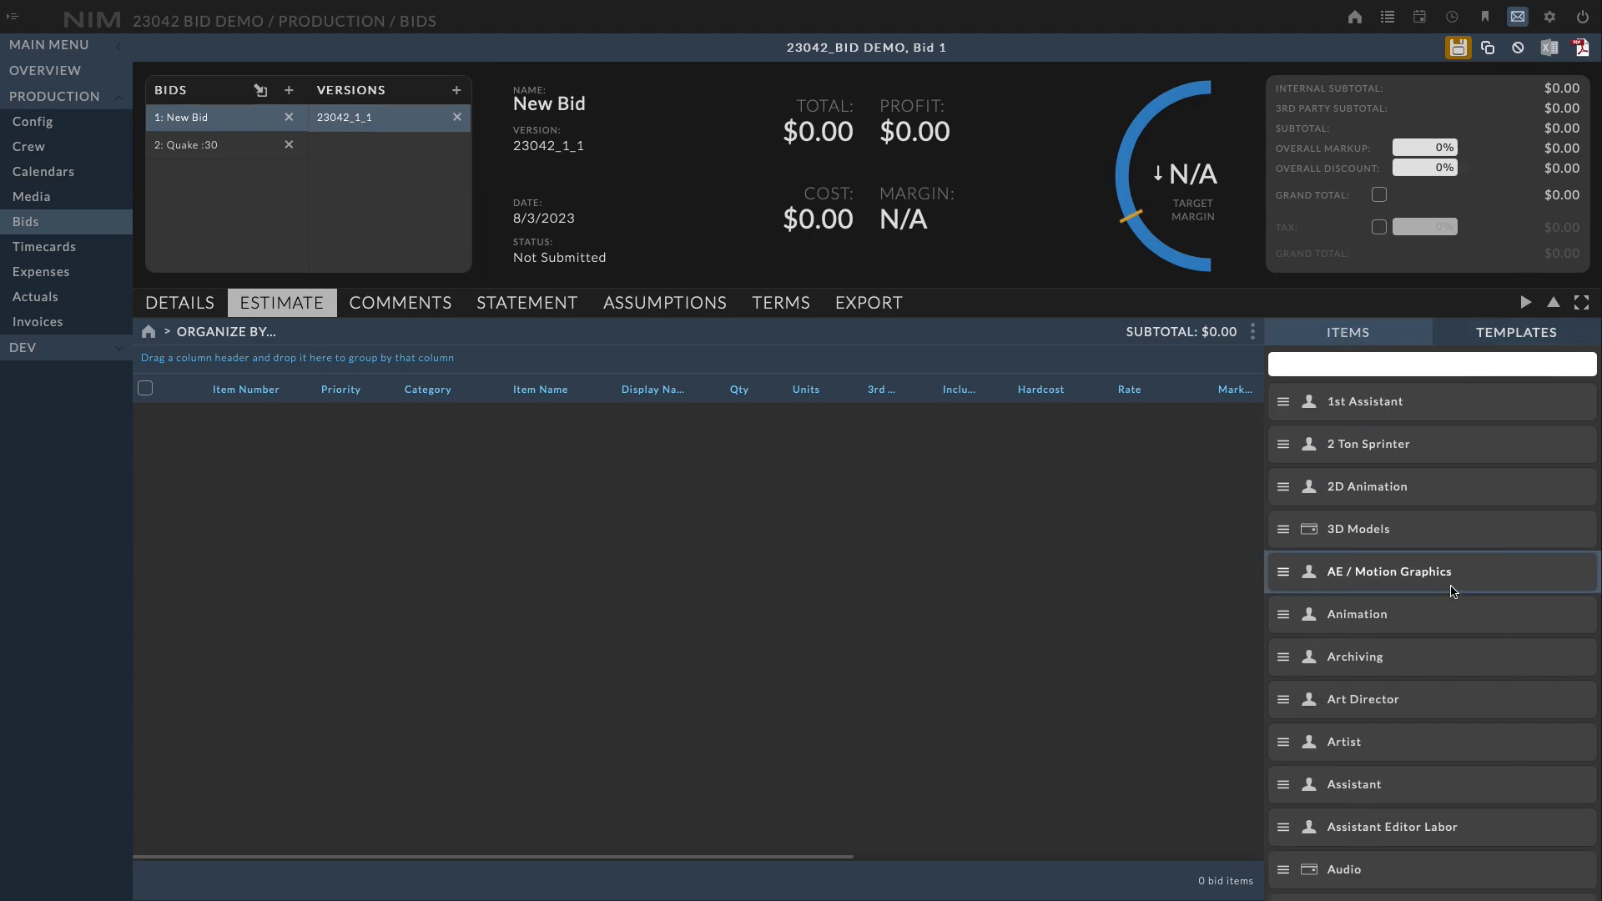
Add the Color Producer item template to the estimate
scroll(1452, 591, down, 3)
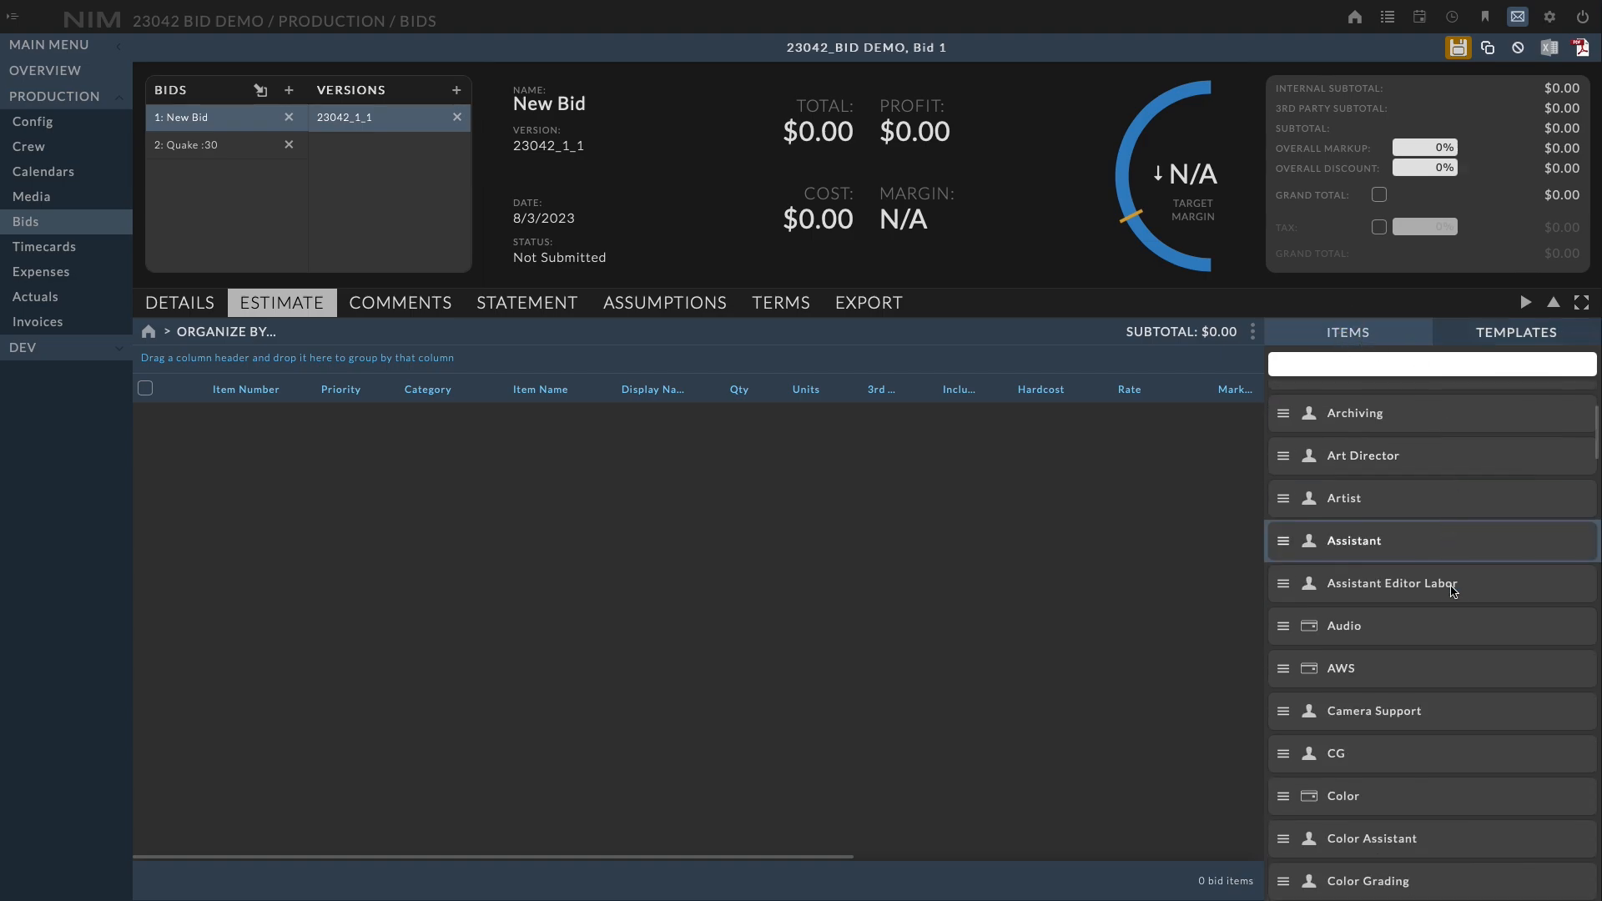
scroll(1588, 450, down, 4)
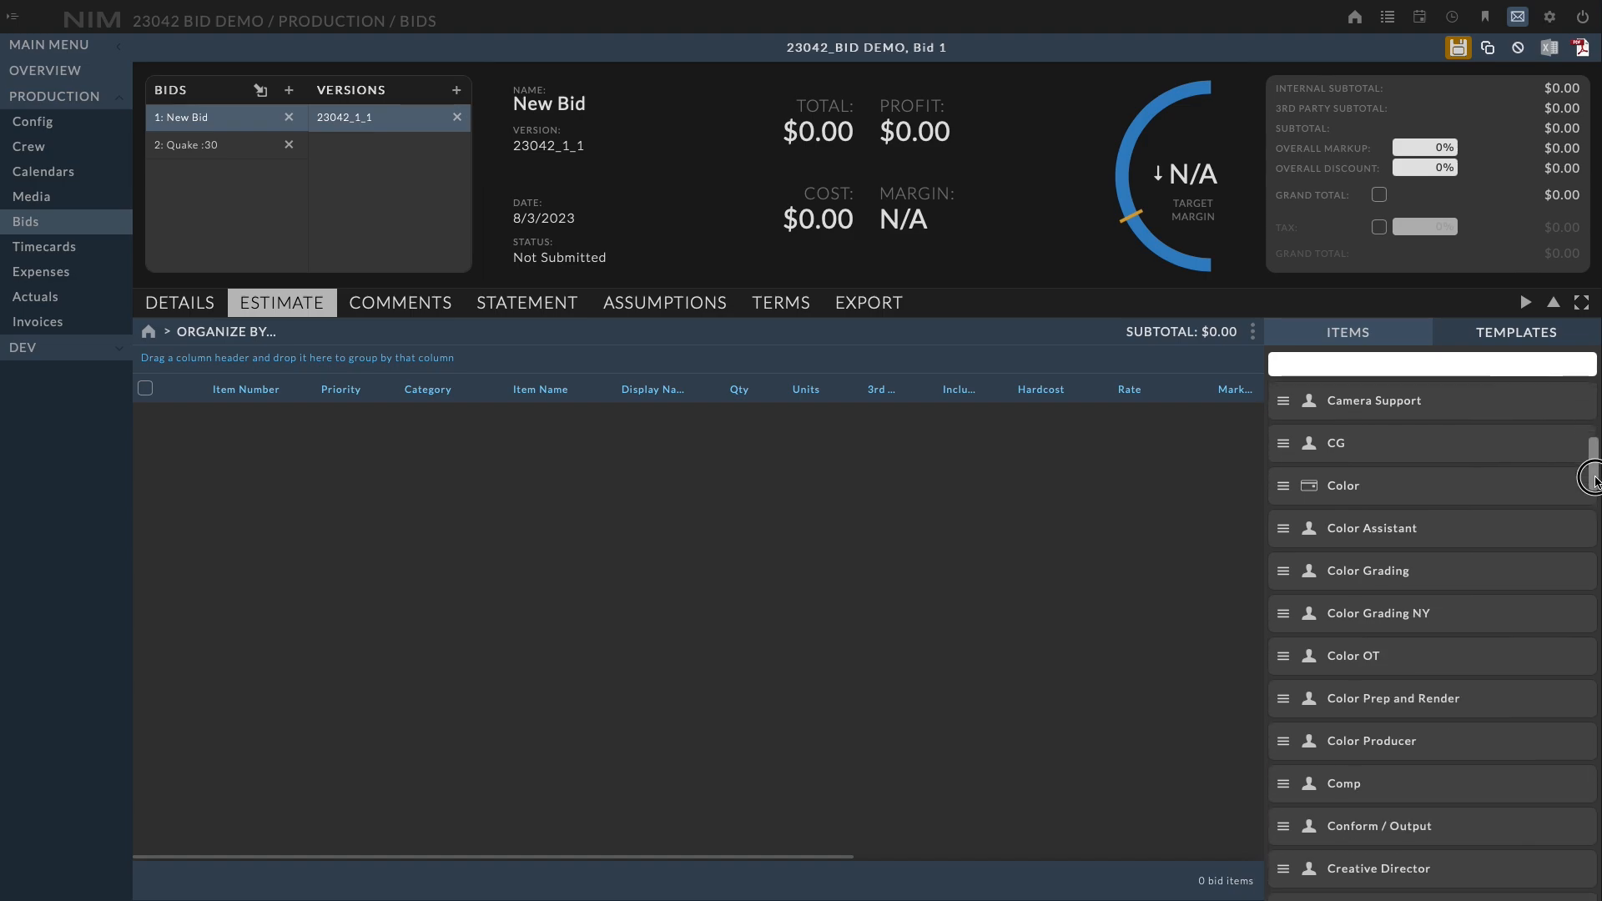
scroll(1590, 482, down, 2)
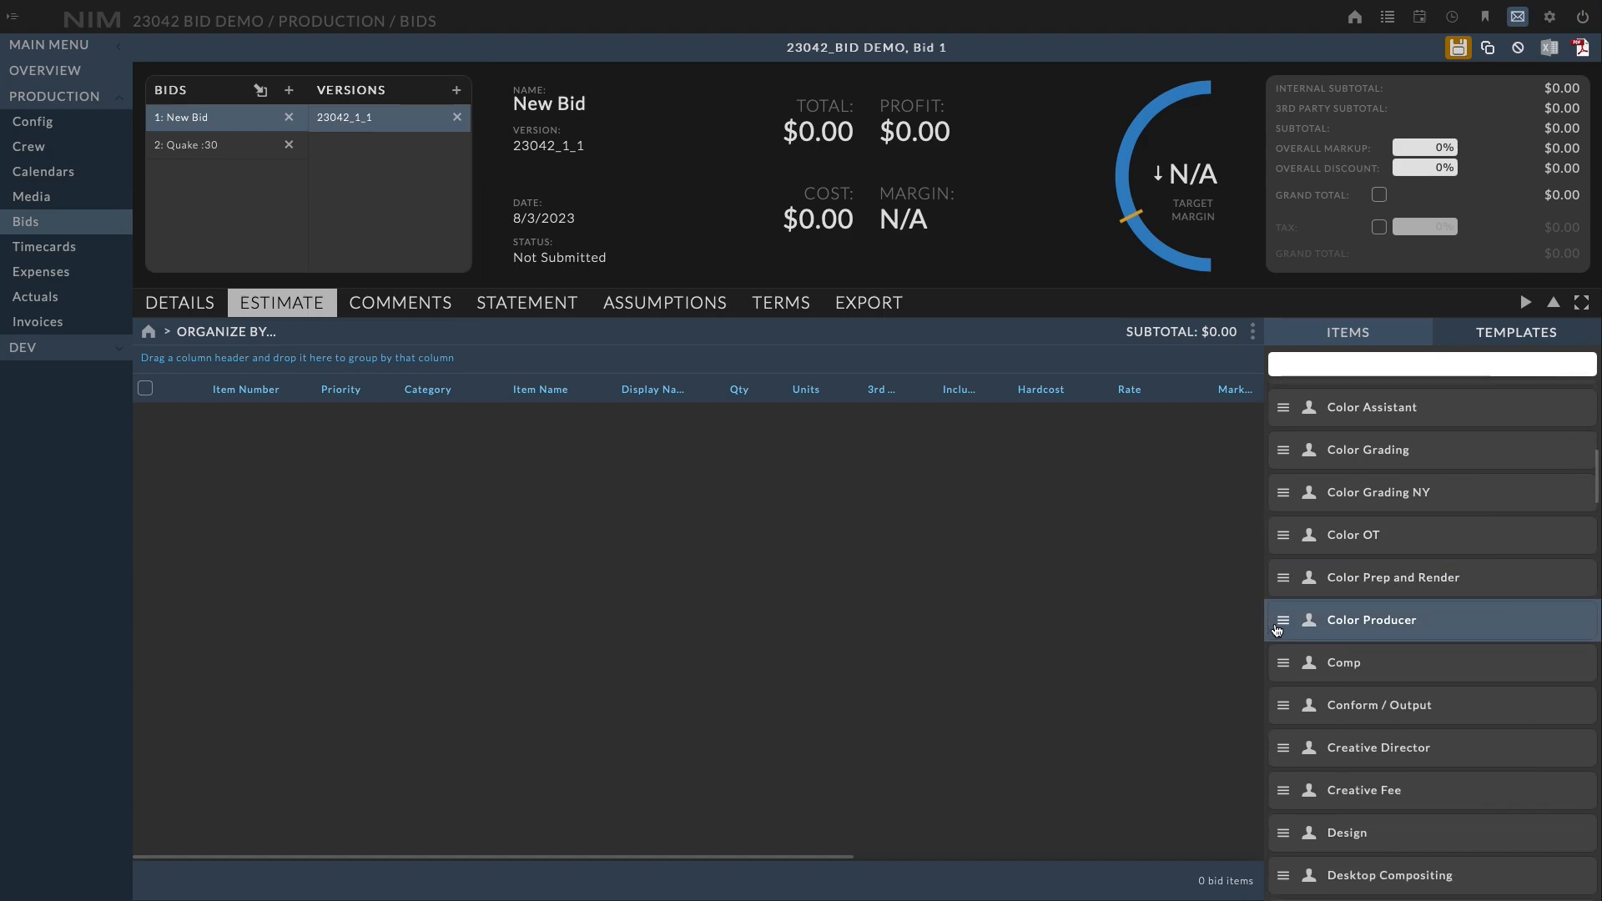
drag(1282, 626, 312, 483)
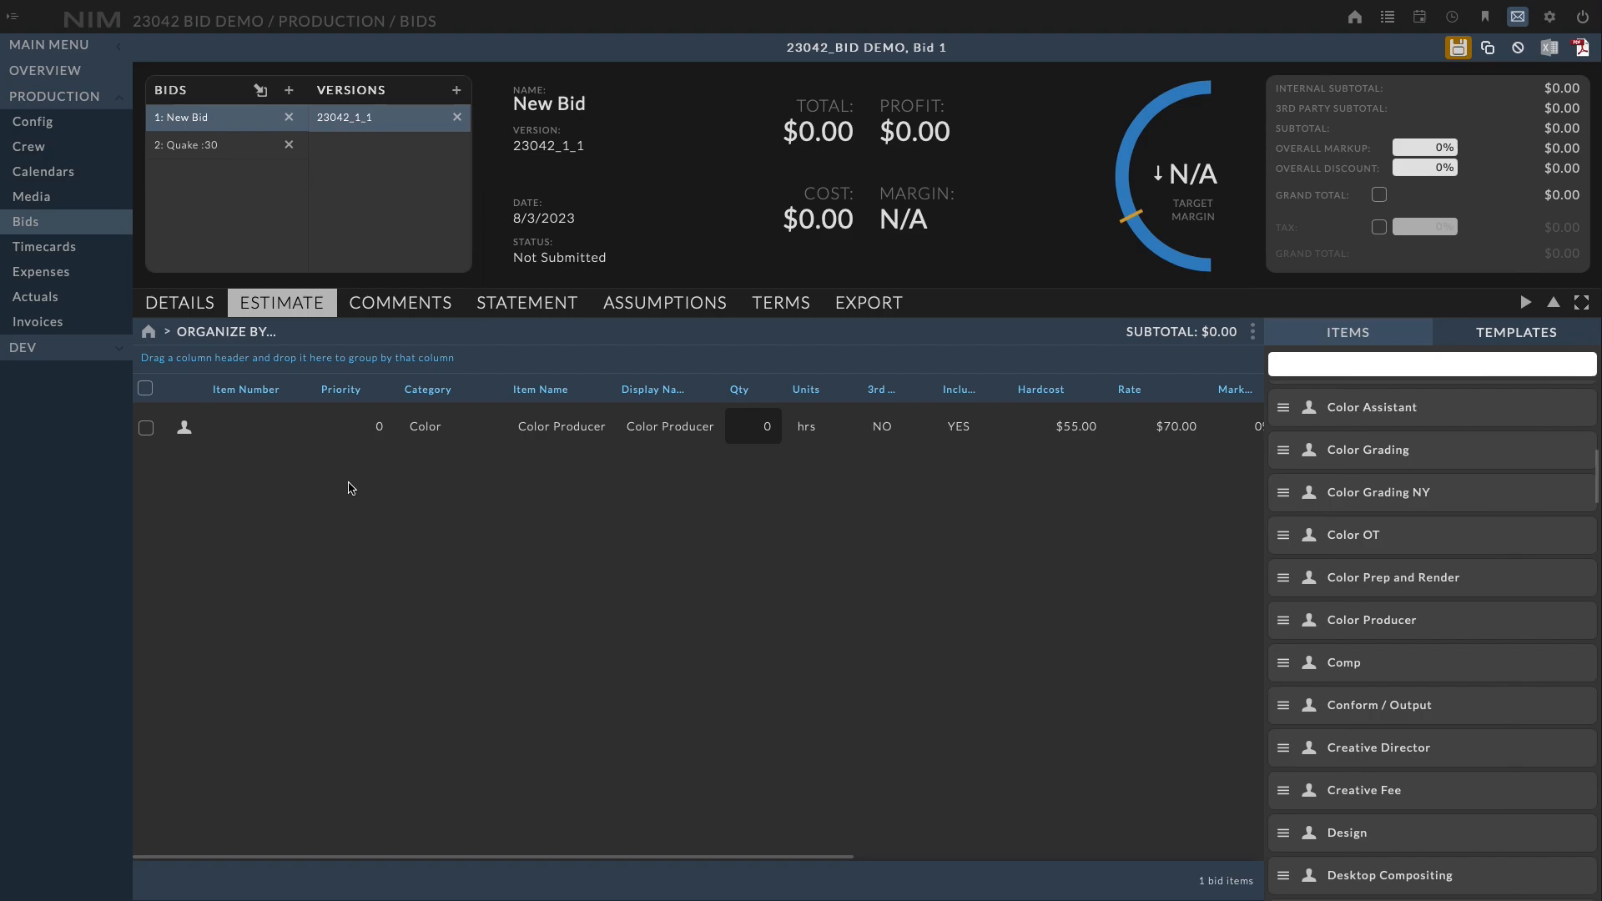
Hide the Item Number, Priority, Profit and Margin columns in the estimate grid
click(302, 442)
click(356, 442)
drag(847, 856, 1145, 869)
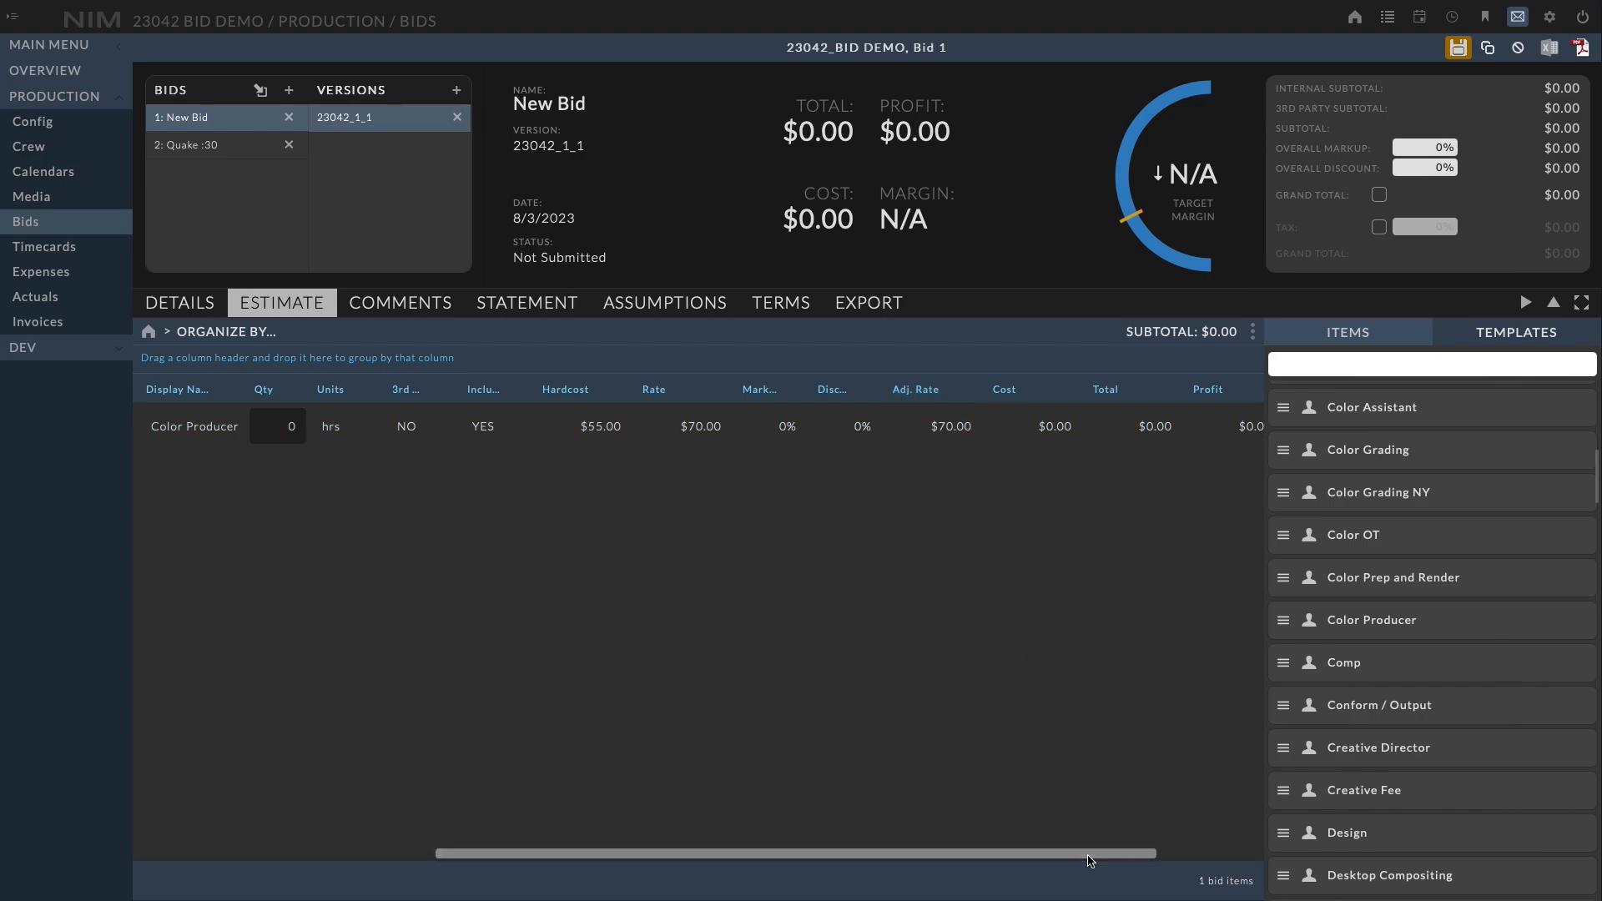
drag(1090, 855, 630, 705)
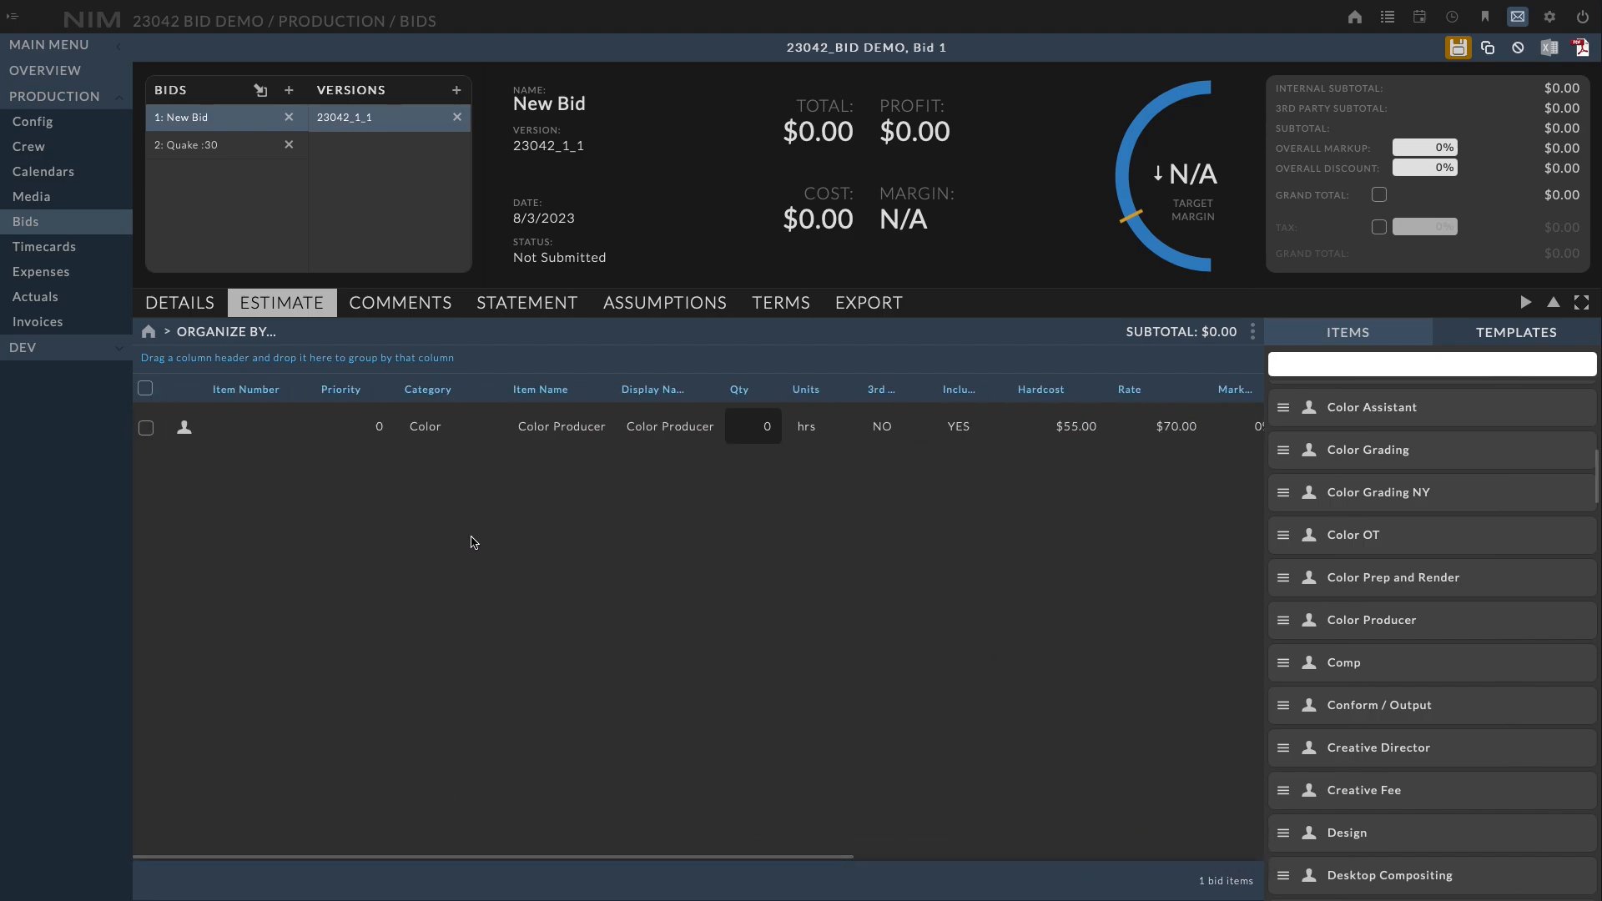
click(488, 397)
mouse_move(534, 466)
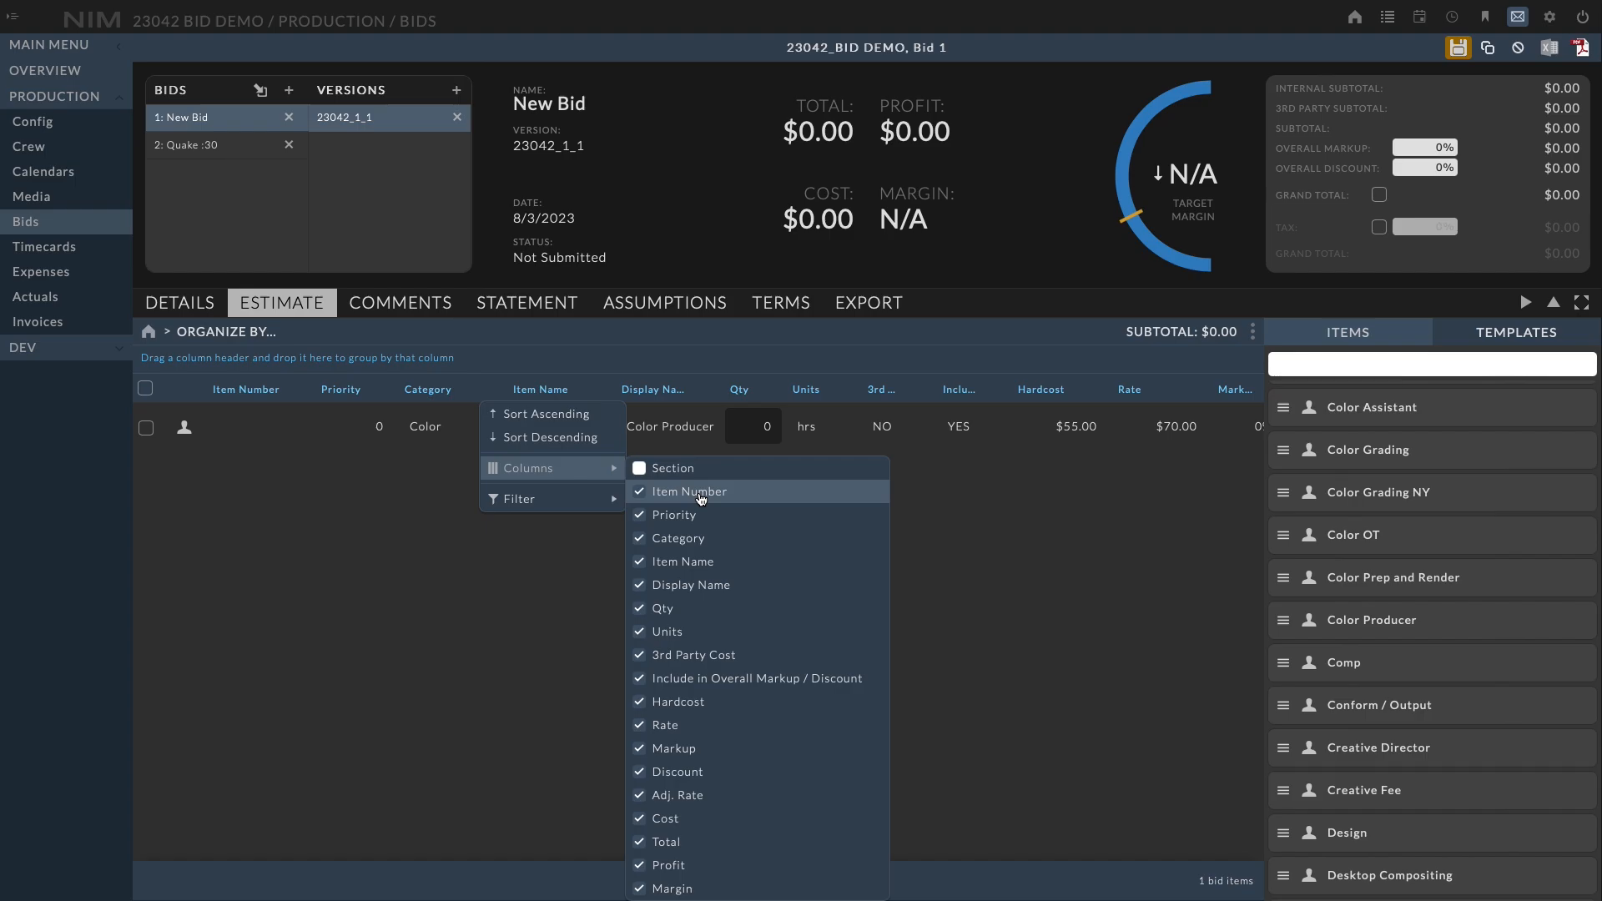
click(700, 495)
click(694, 517)
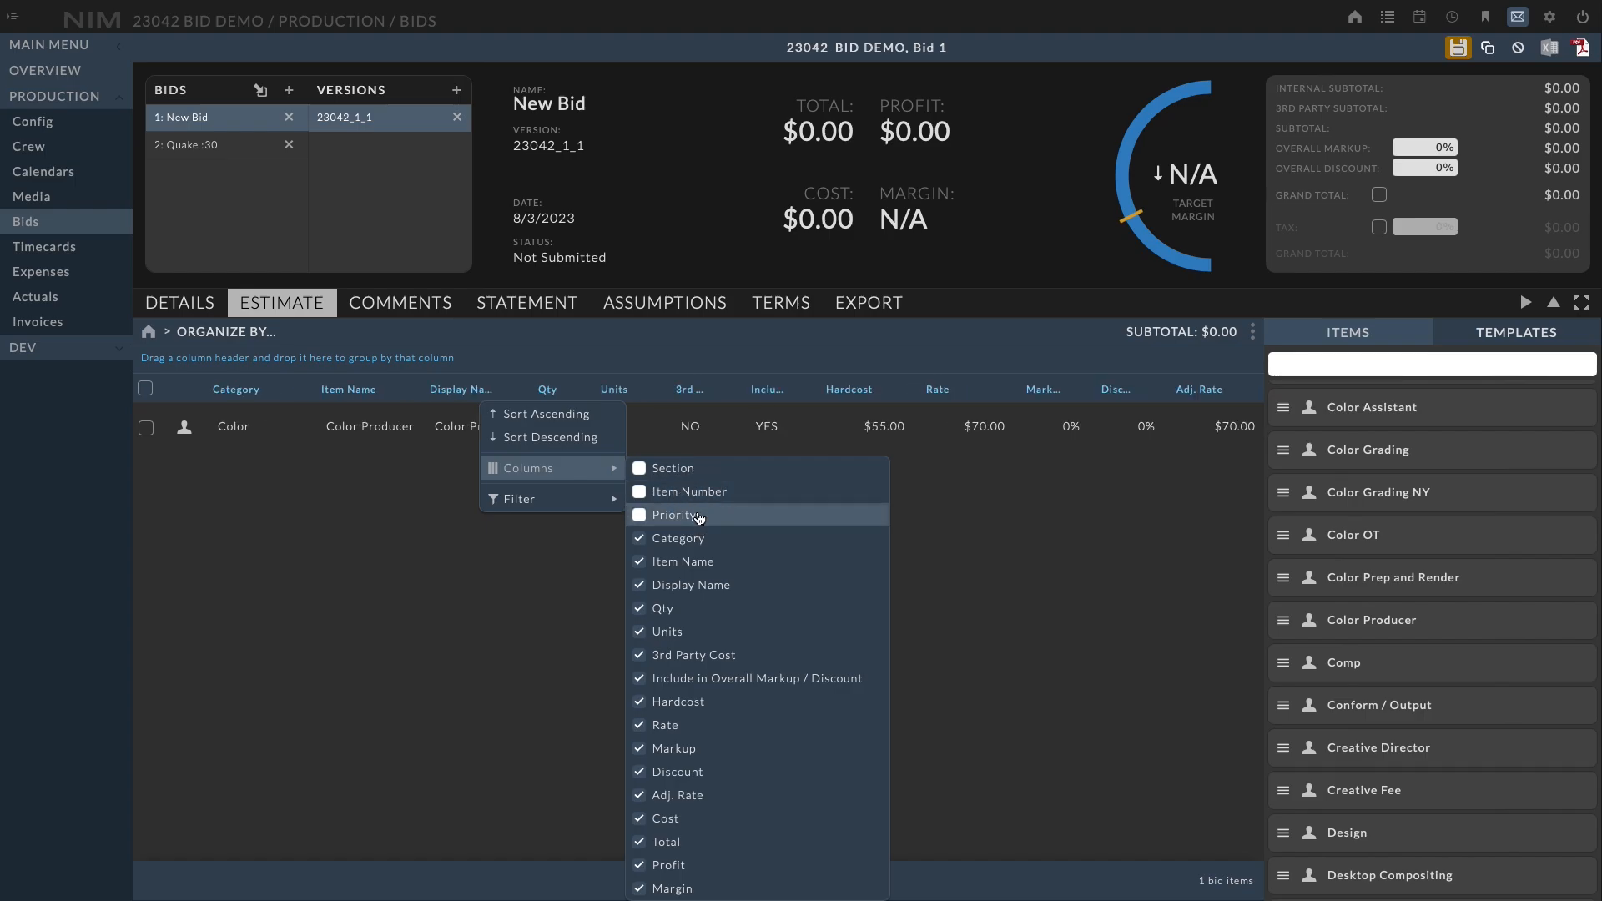
click(693, 868)
click(707, 893)
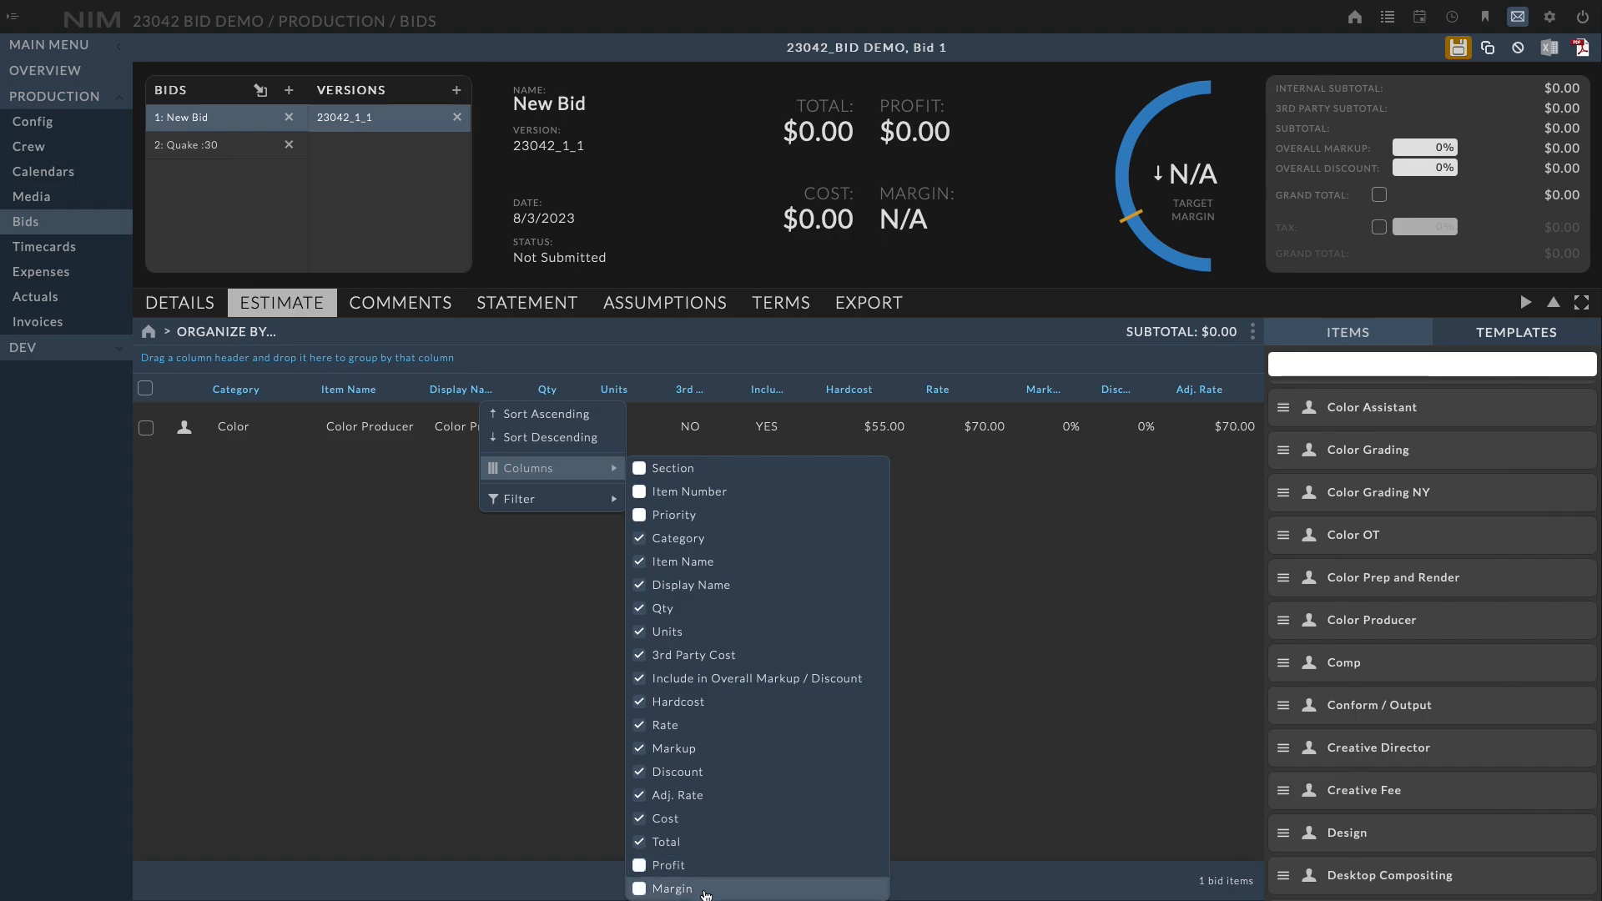
click(390, 707)
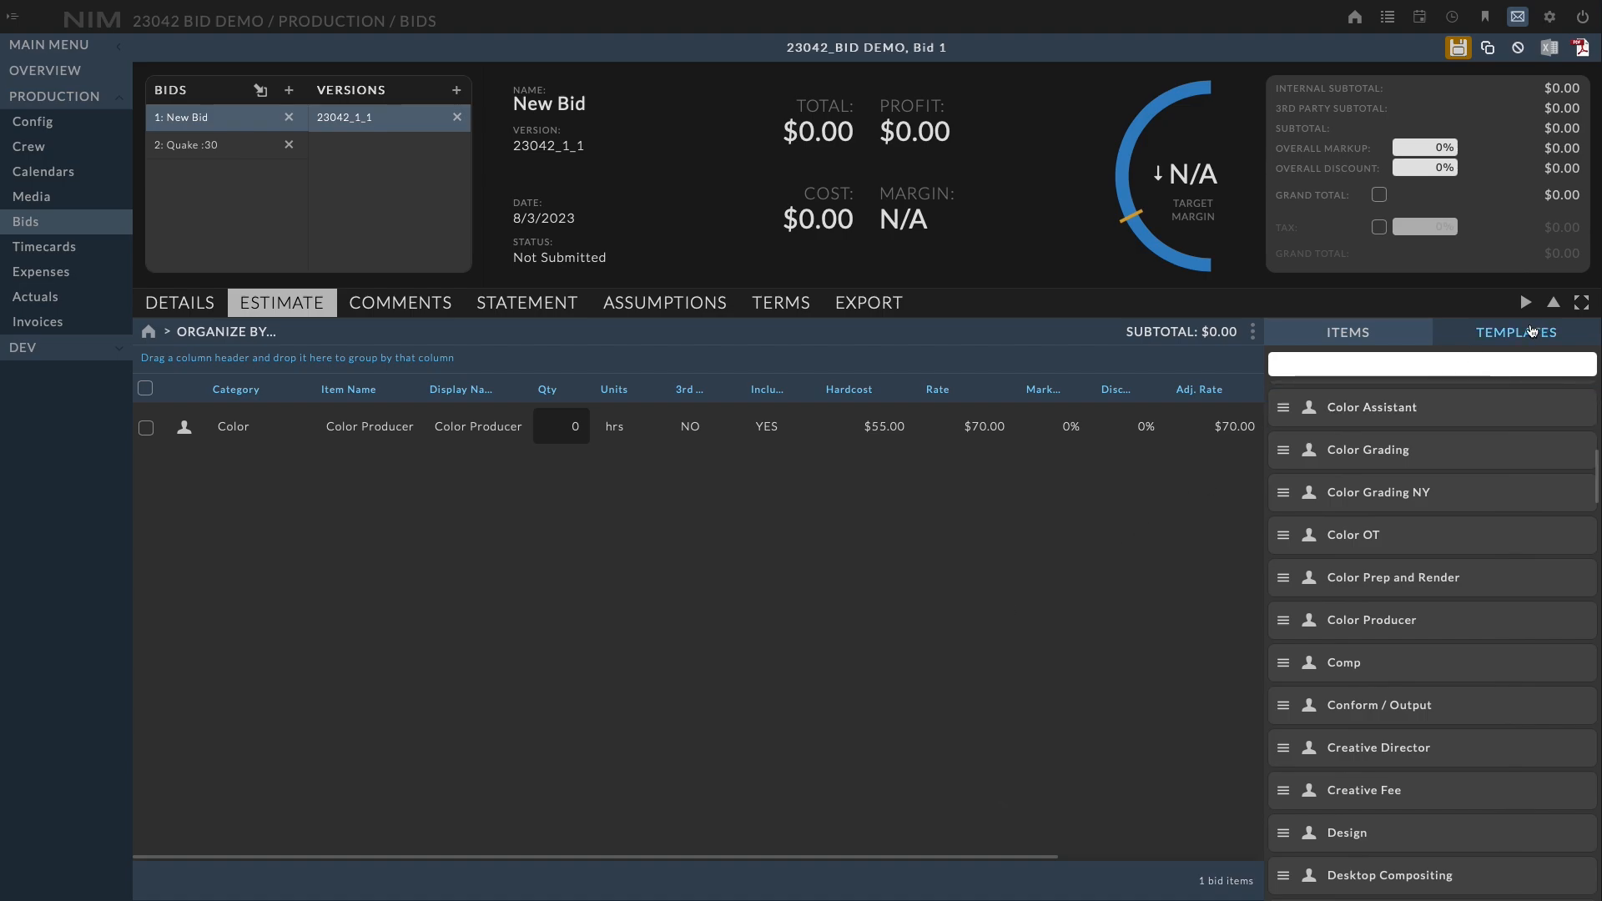
Add all items of the VFX category to the estimate
click(1496, 335)
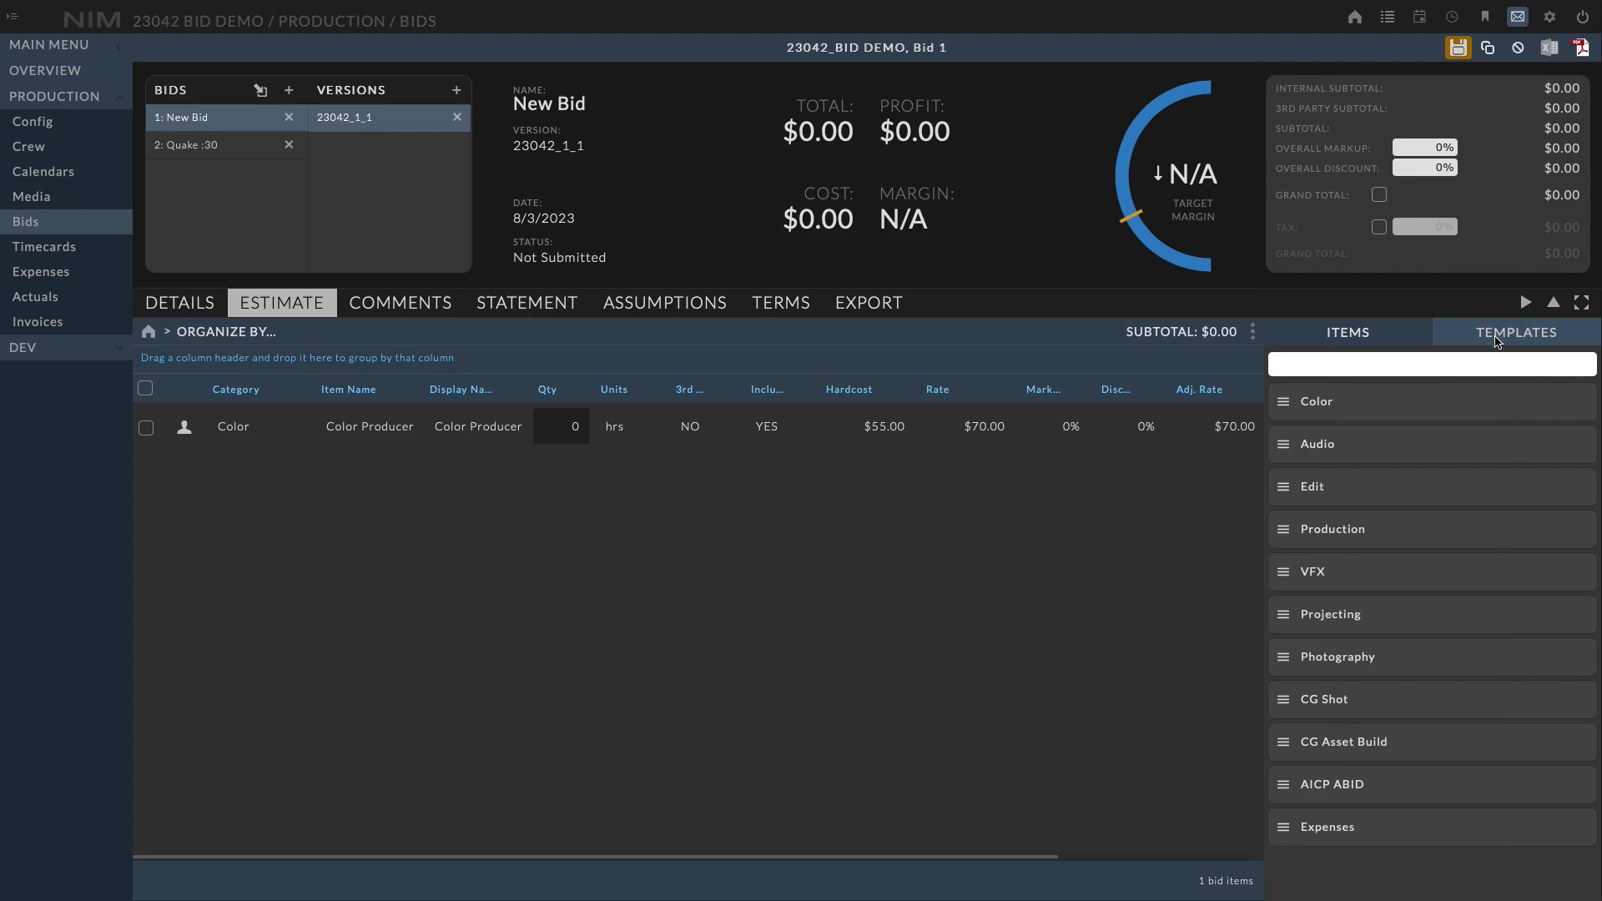
drag(1293, 575, 671, 578)
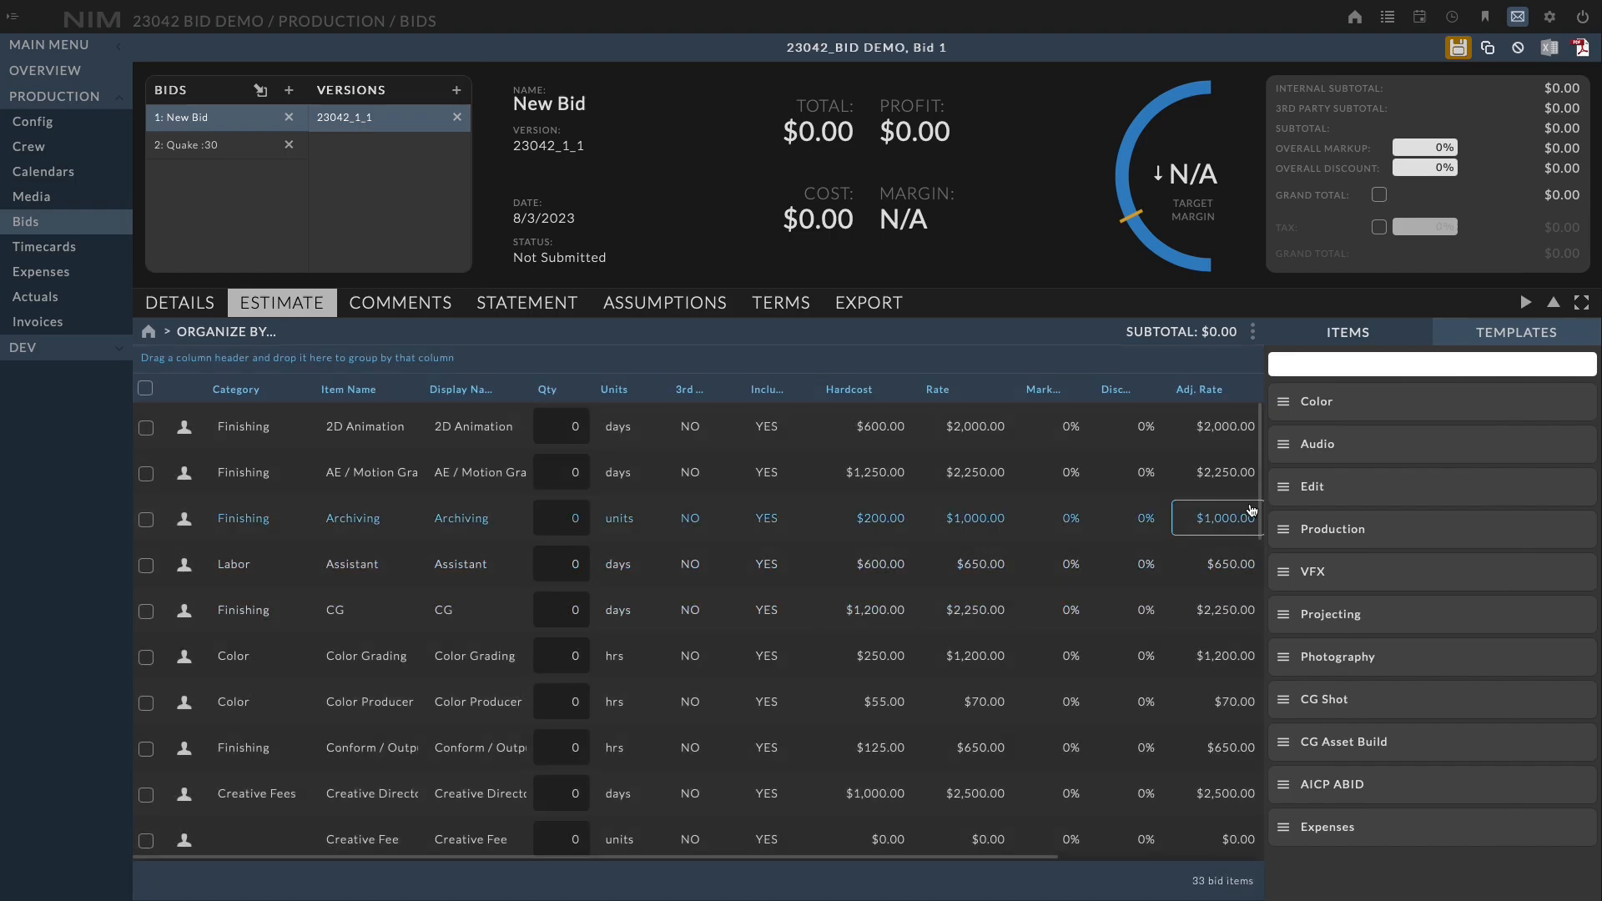
Collapse the items side panel to widen the estimate grid
click(1249, 548)
drag(1249, 547, 1271, 438)
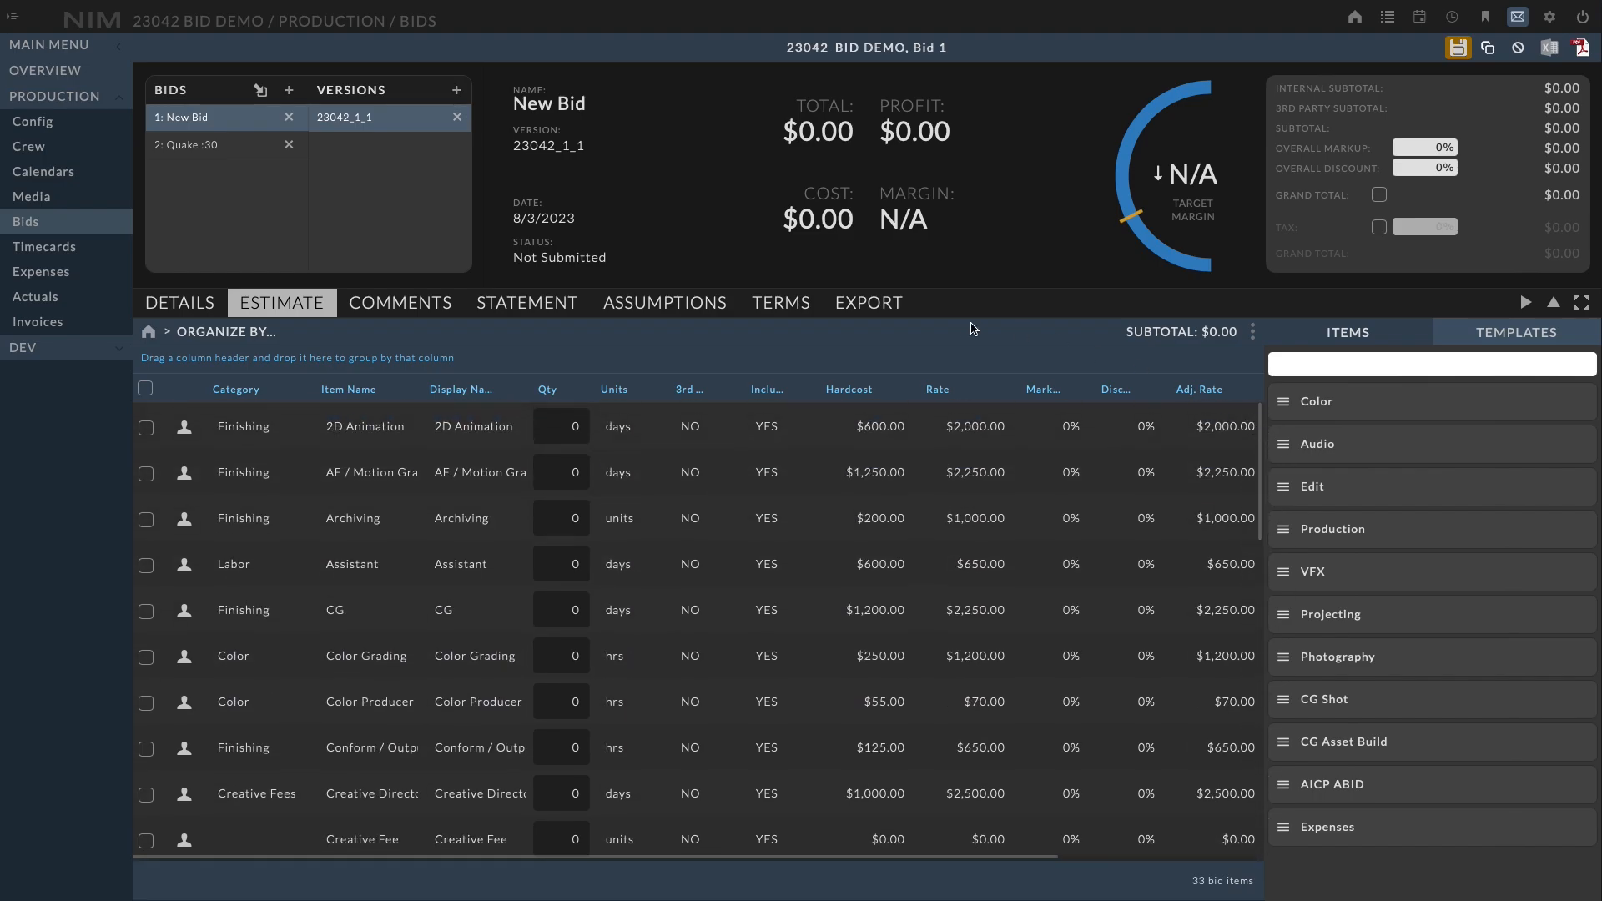
click(1524, 306)
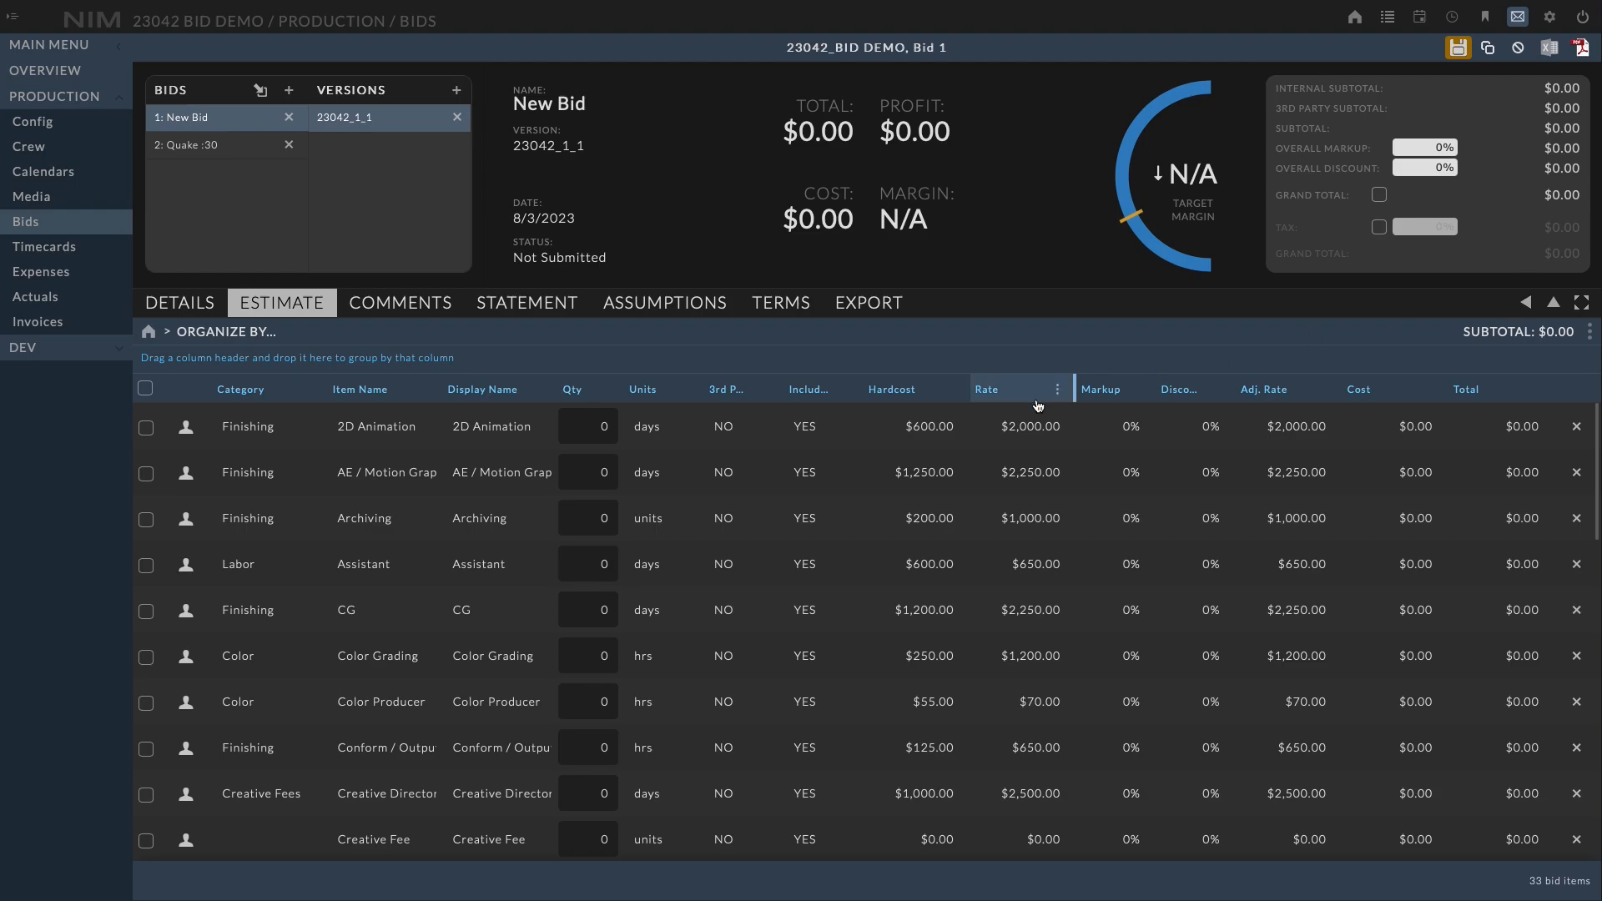
click(1527, 306)
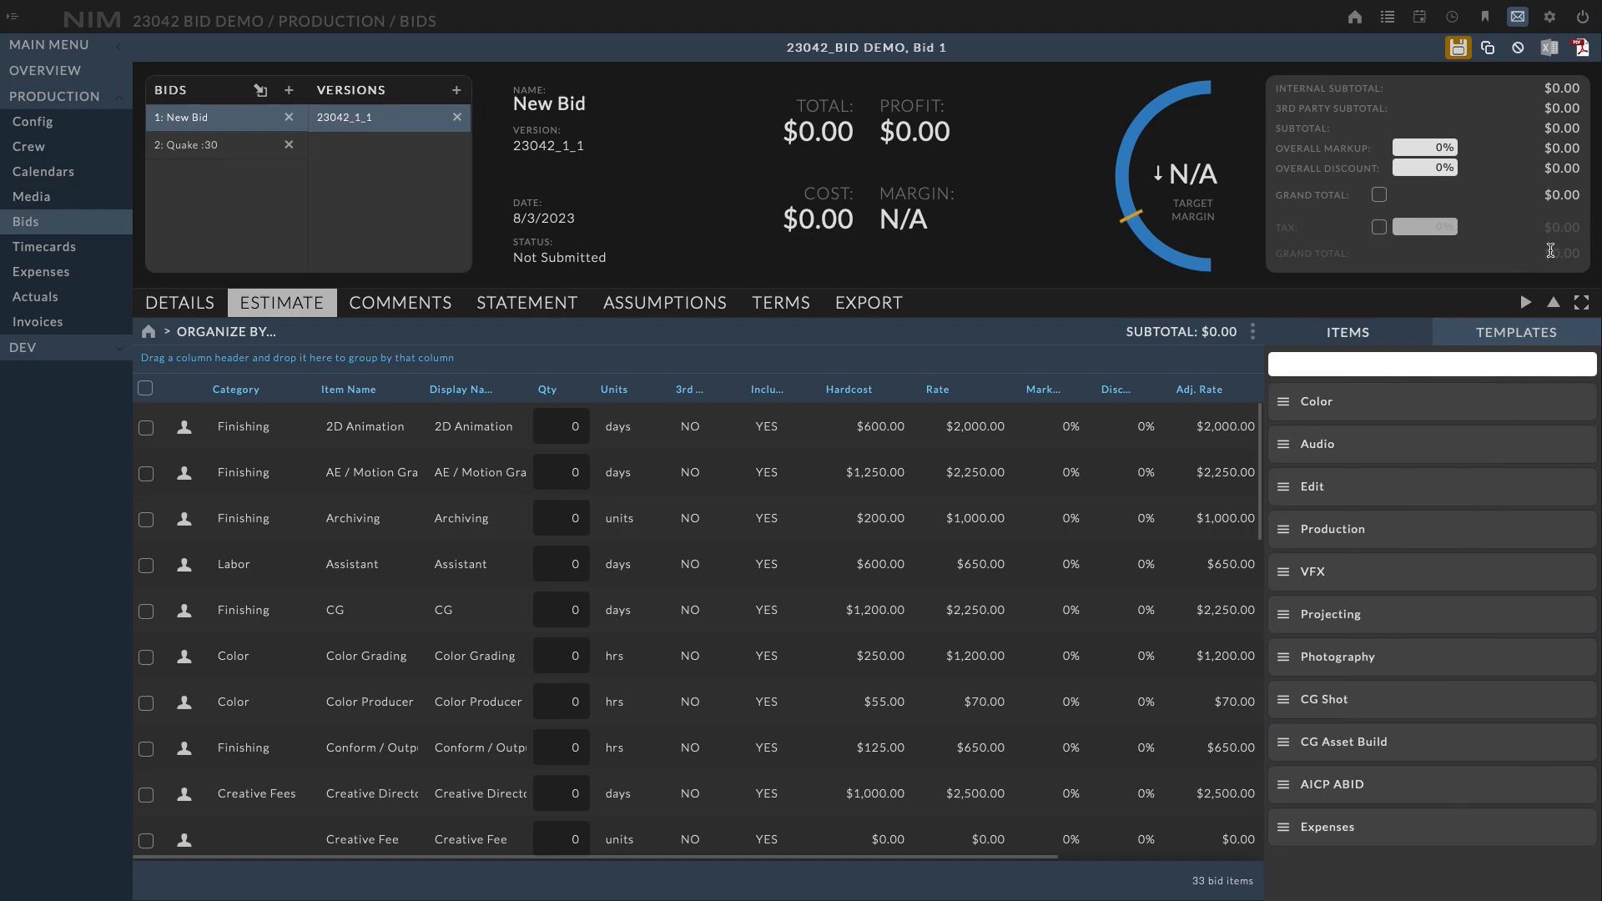
click(1527, 306)
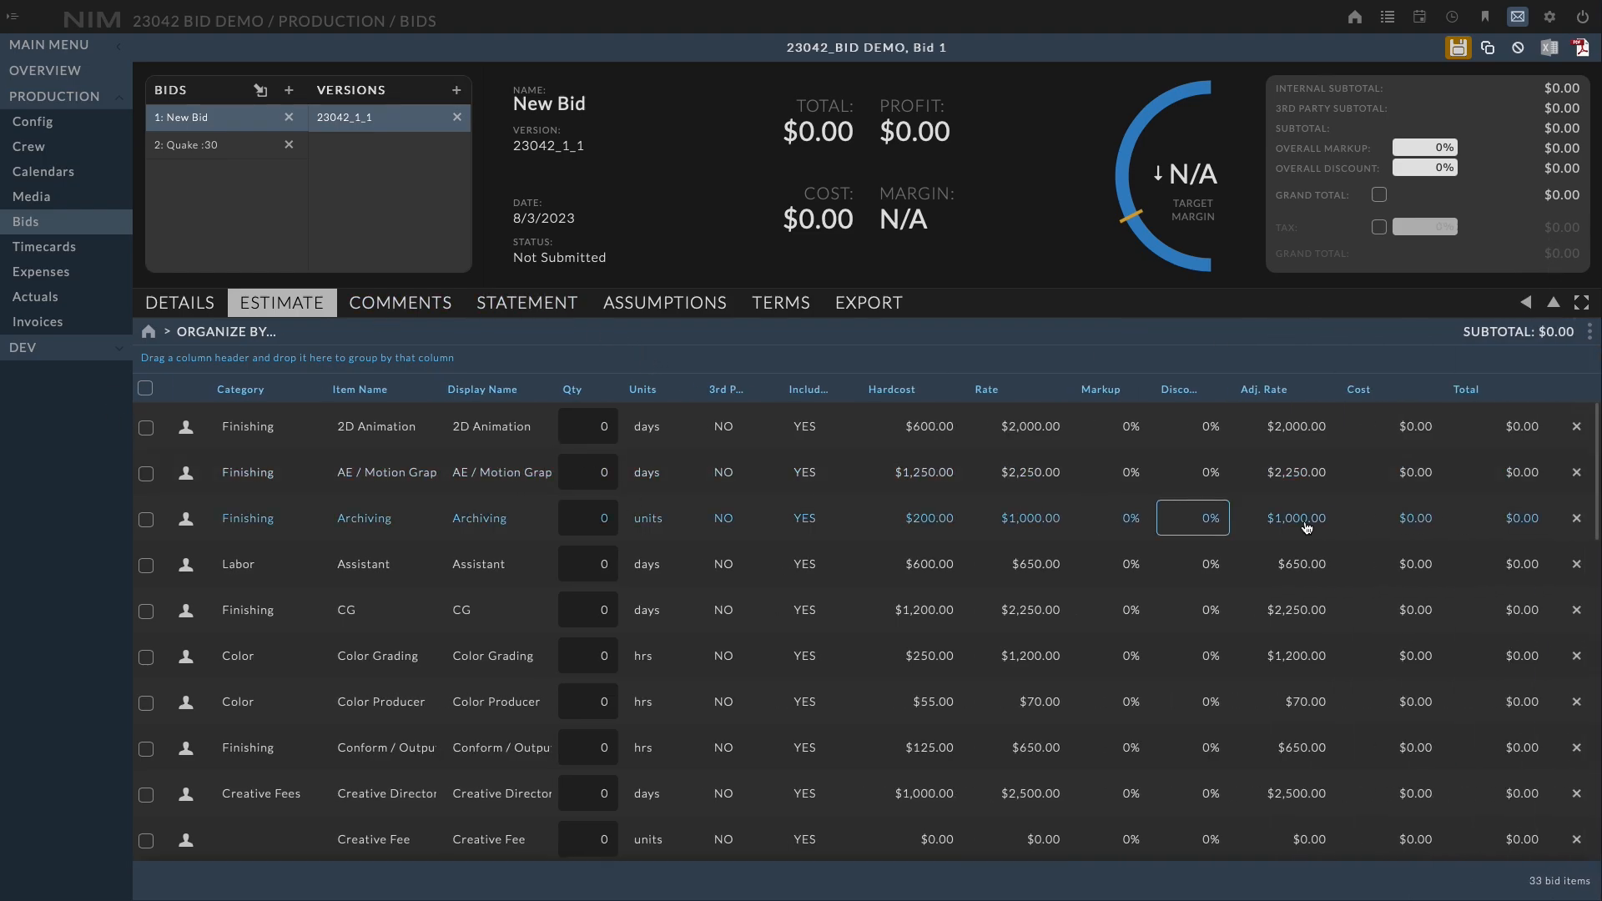
drag(1595, 447, 1561, 380)
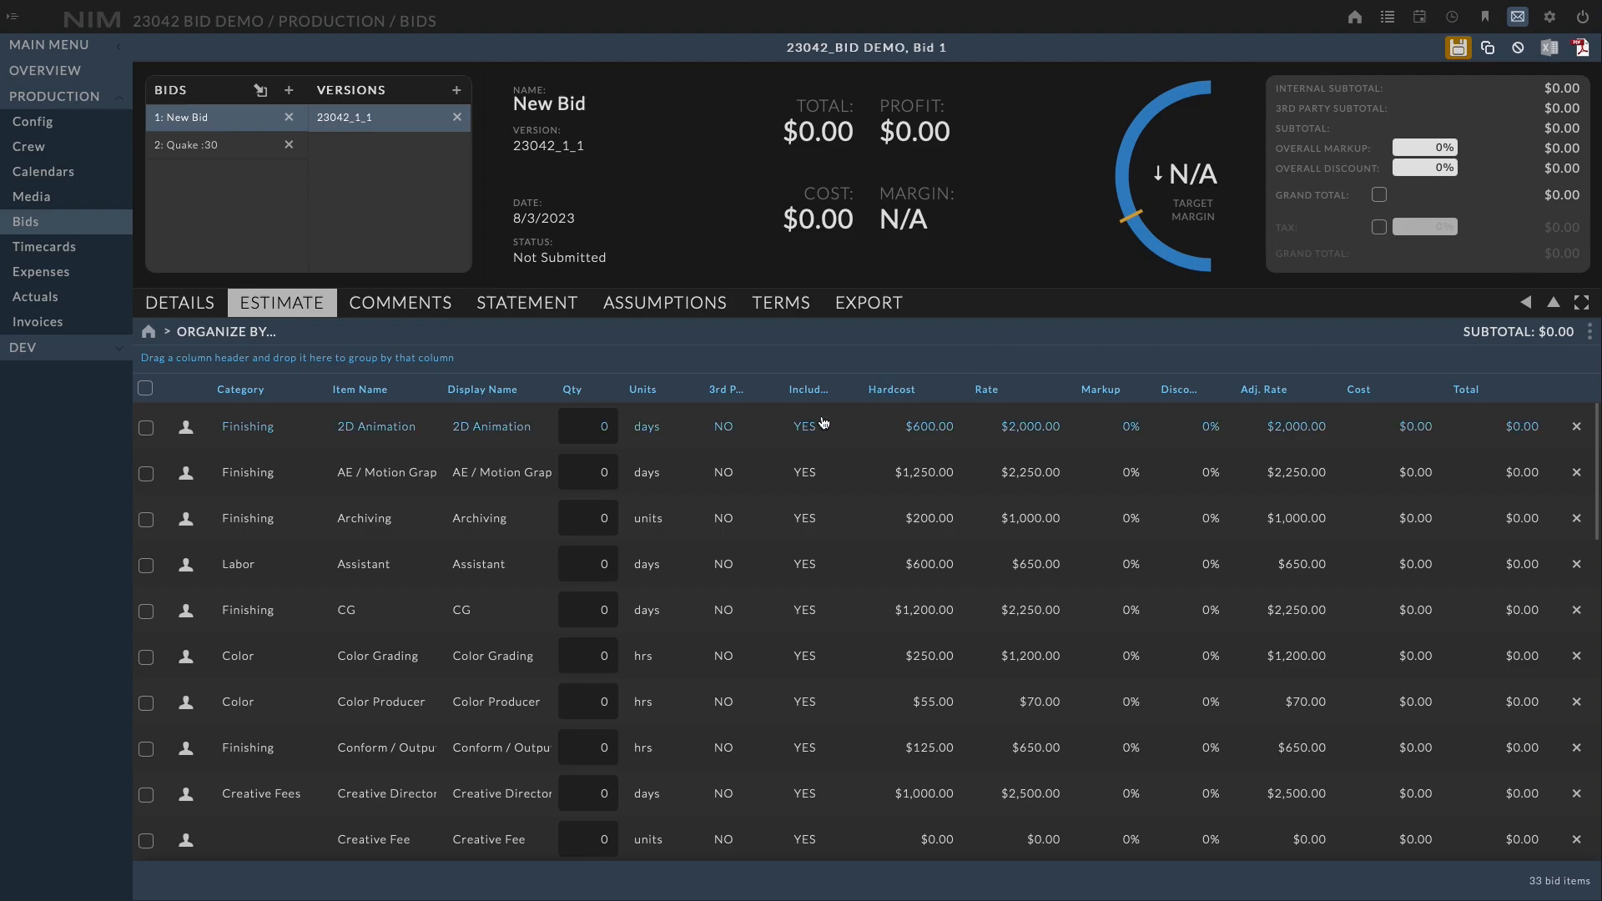
Set the 2D Animation item's quantity to 4 days
click(606, 441)
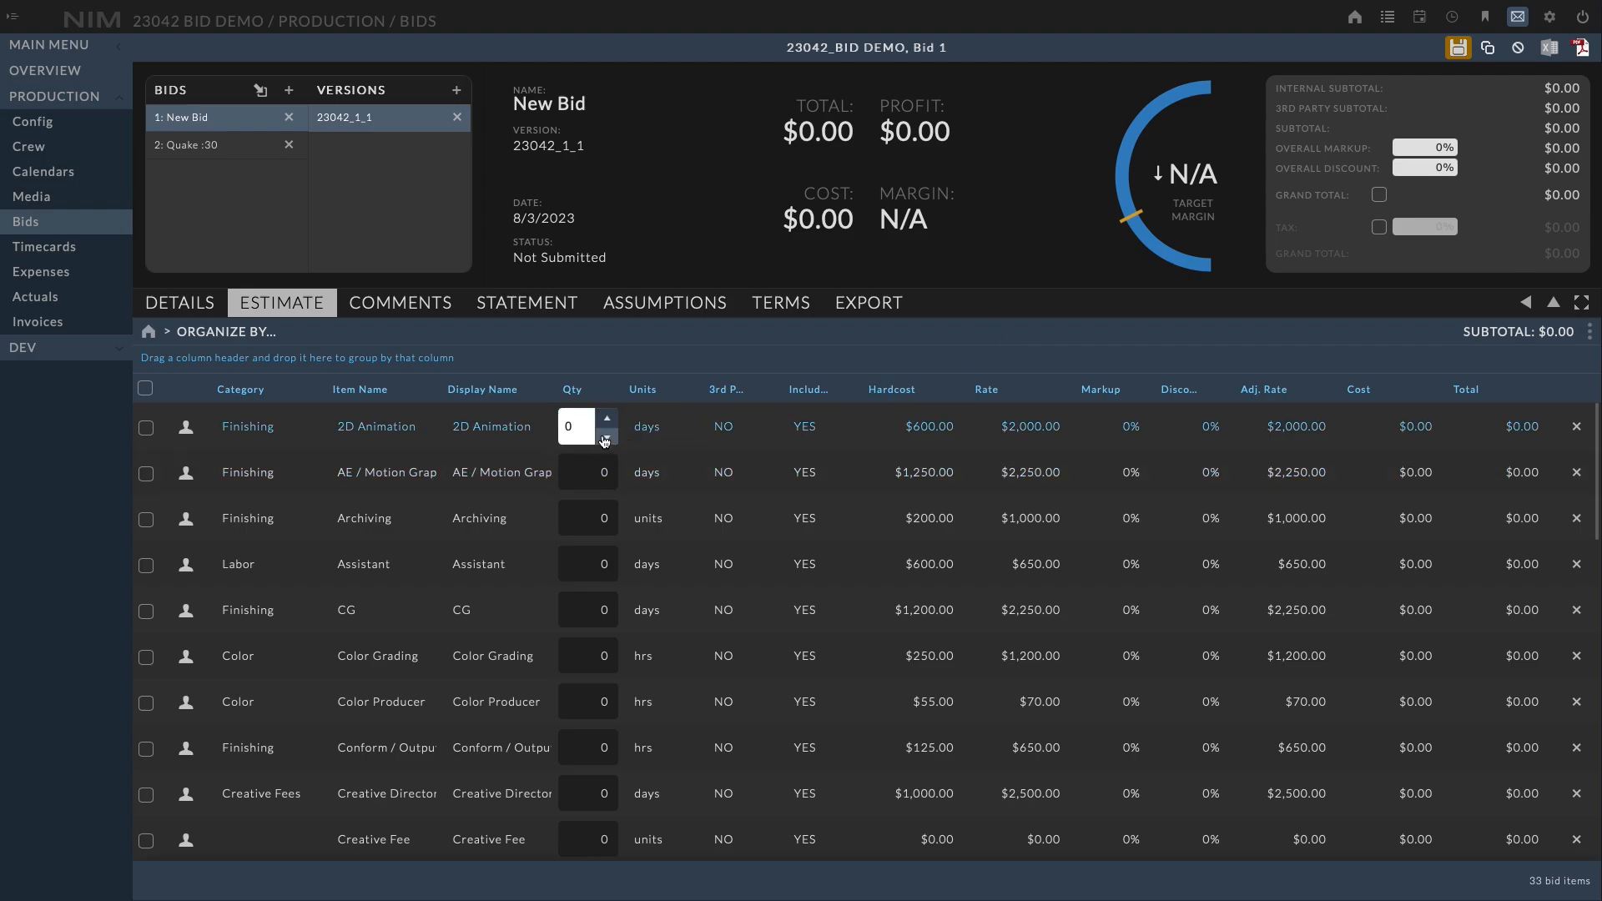
click(609, 420)
click(609, 421)
click(608, 421)
click(608, 421)
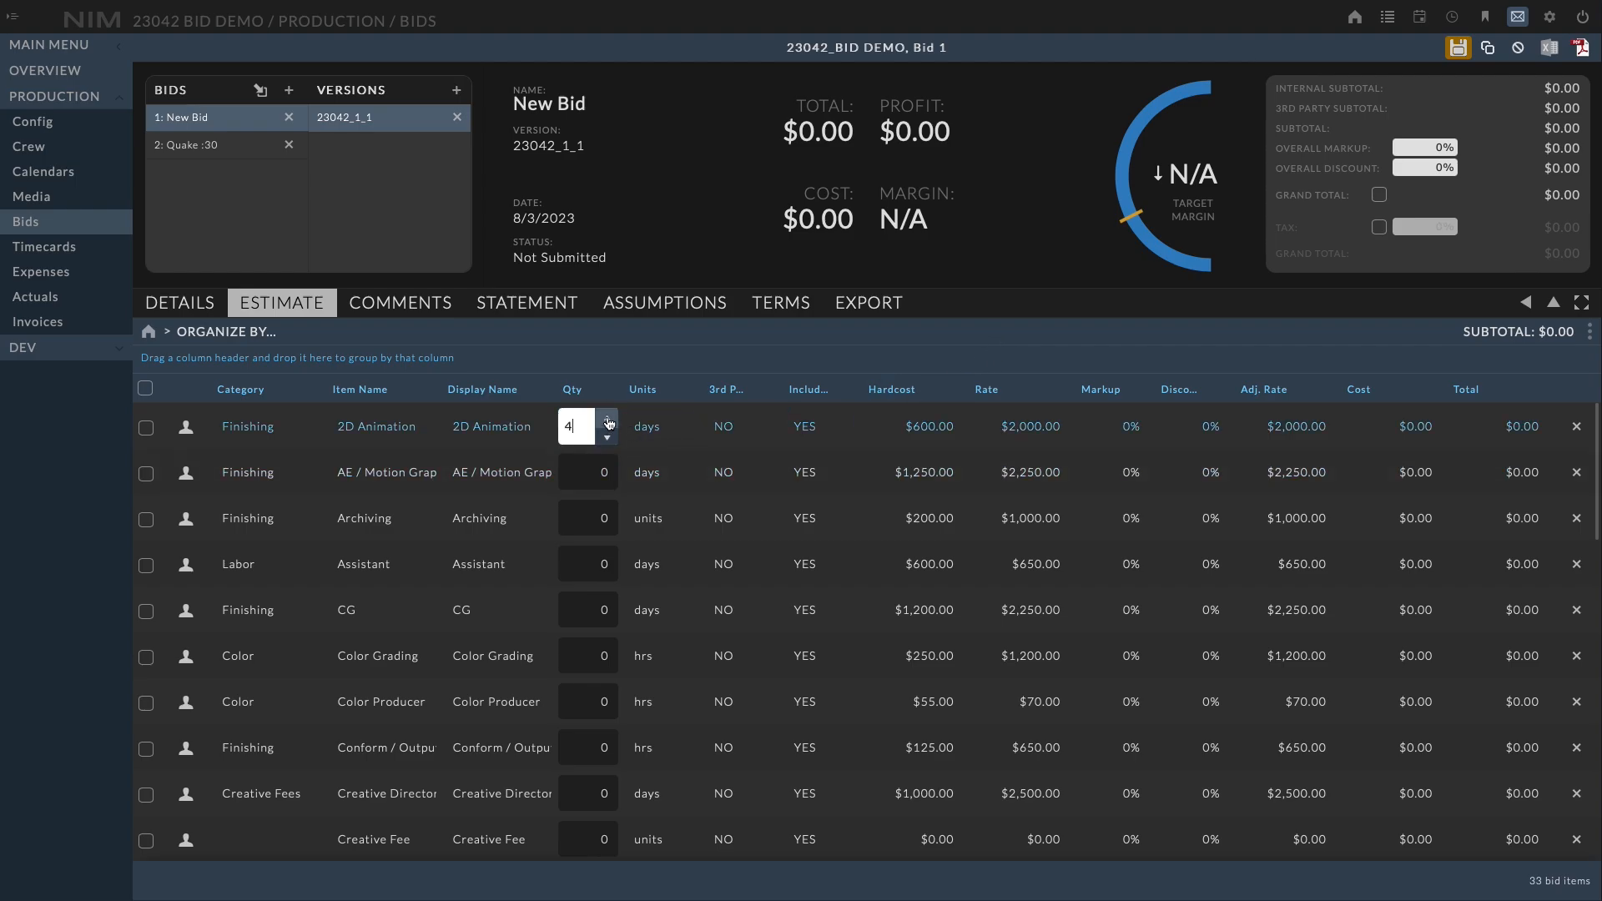
click(630, 346)
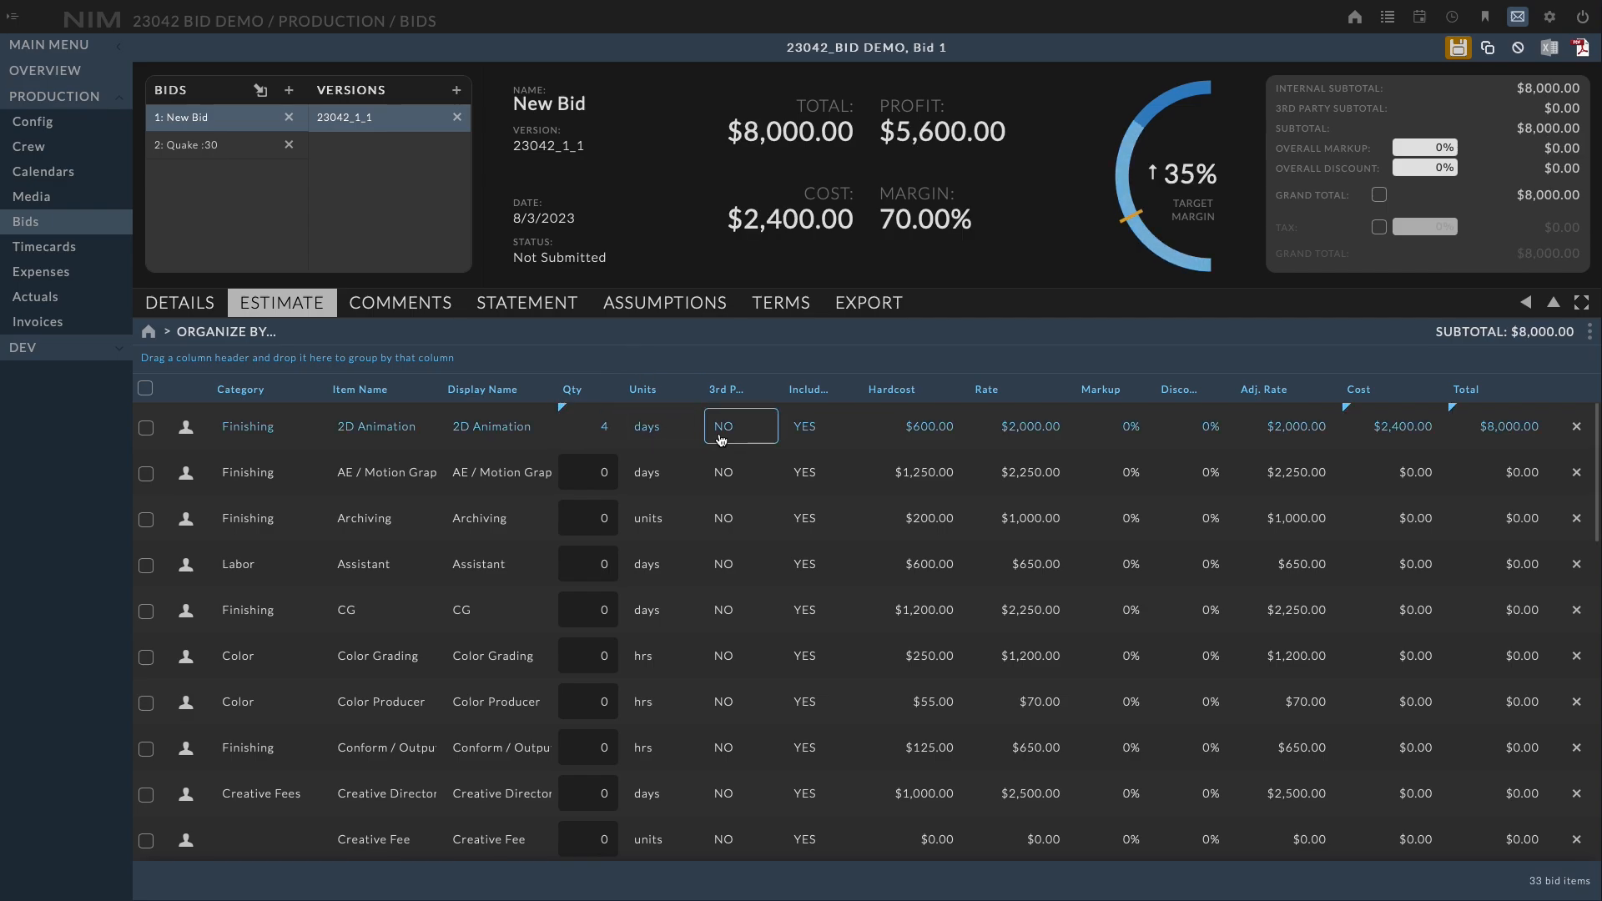
Inspect the hardcost, rate, markup, discount and adjusted rate fields of the 2D Animation row
click(917, 434)
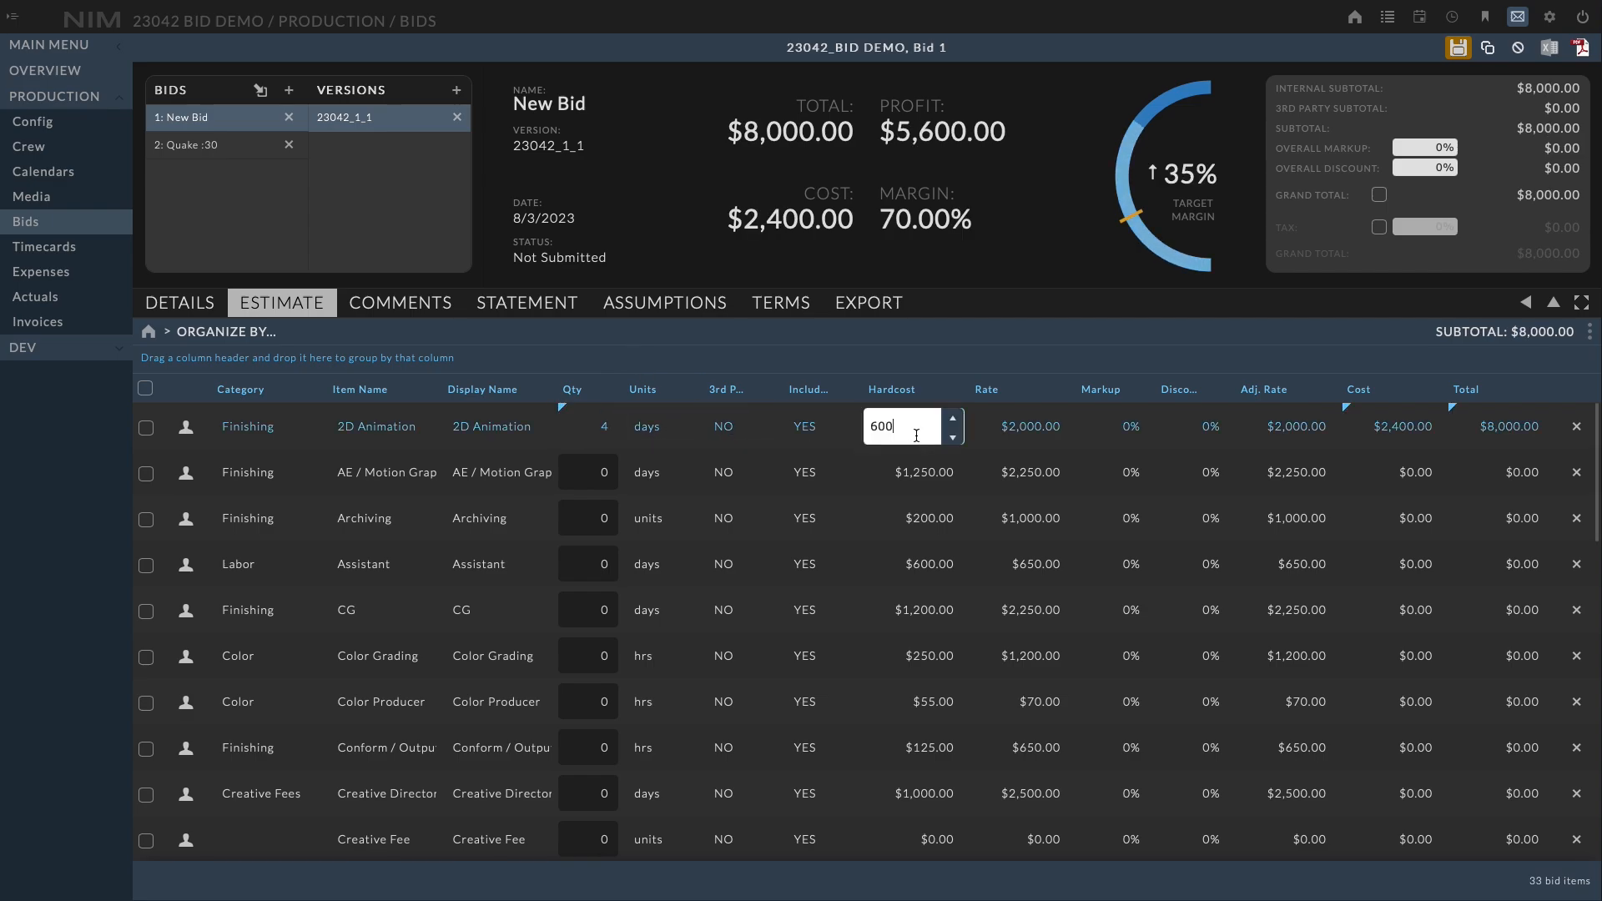
click(1035, 439)
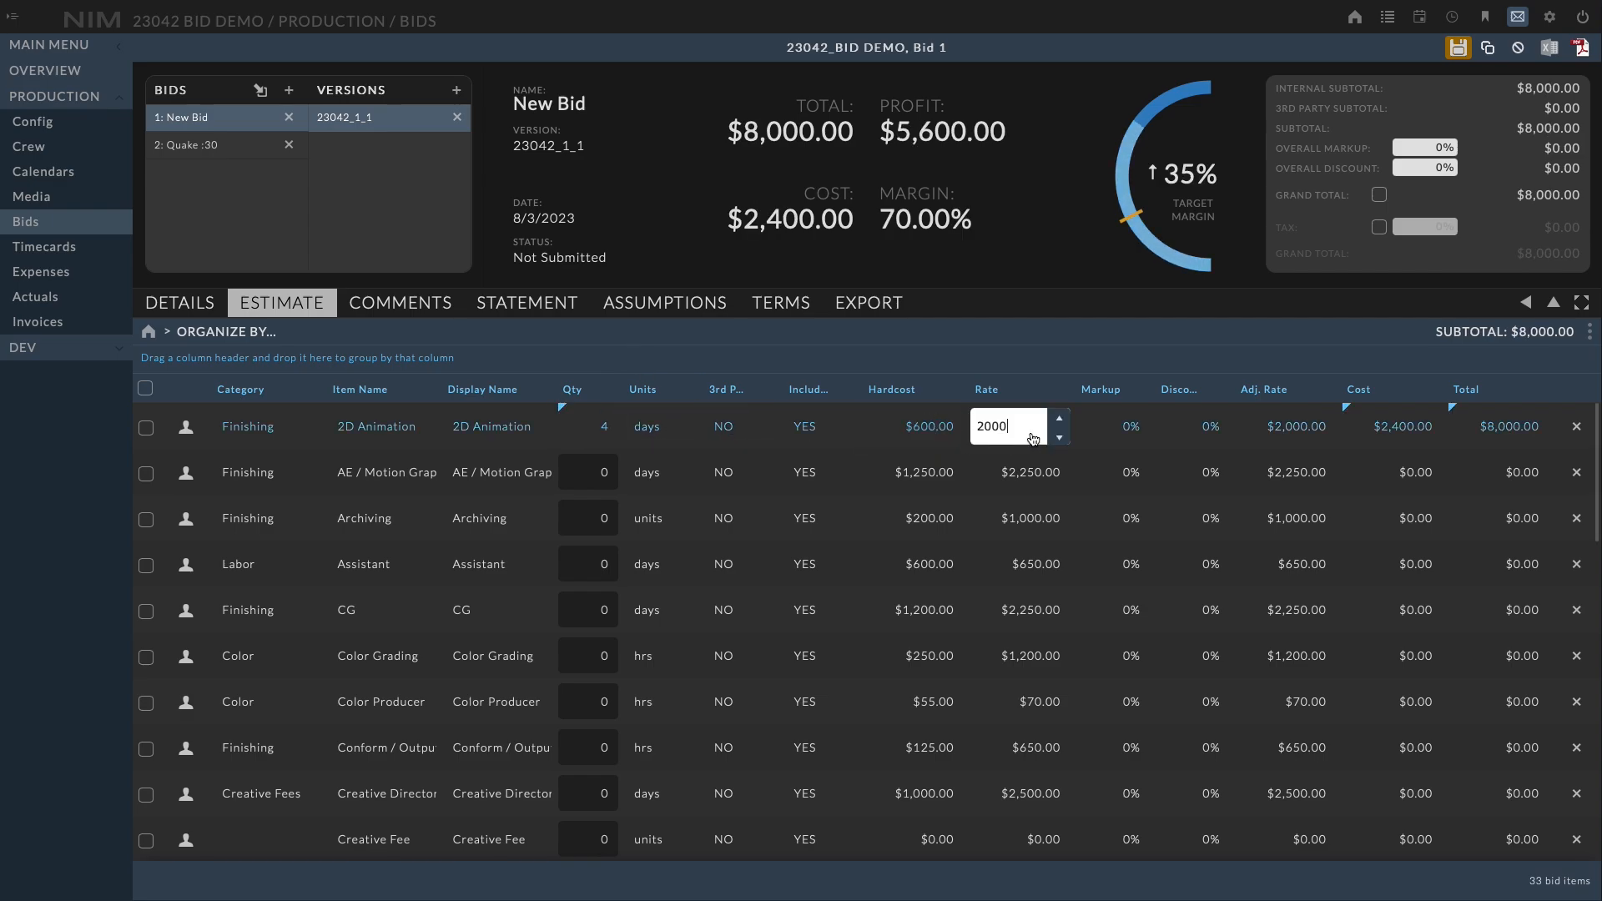
click(1103, 431)
click(1202, 432)
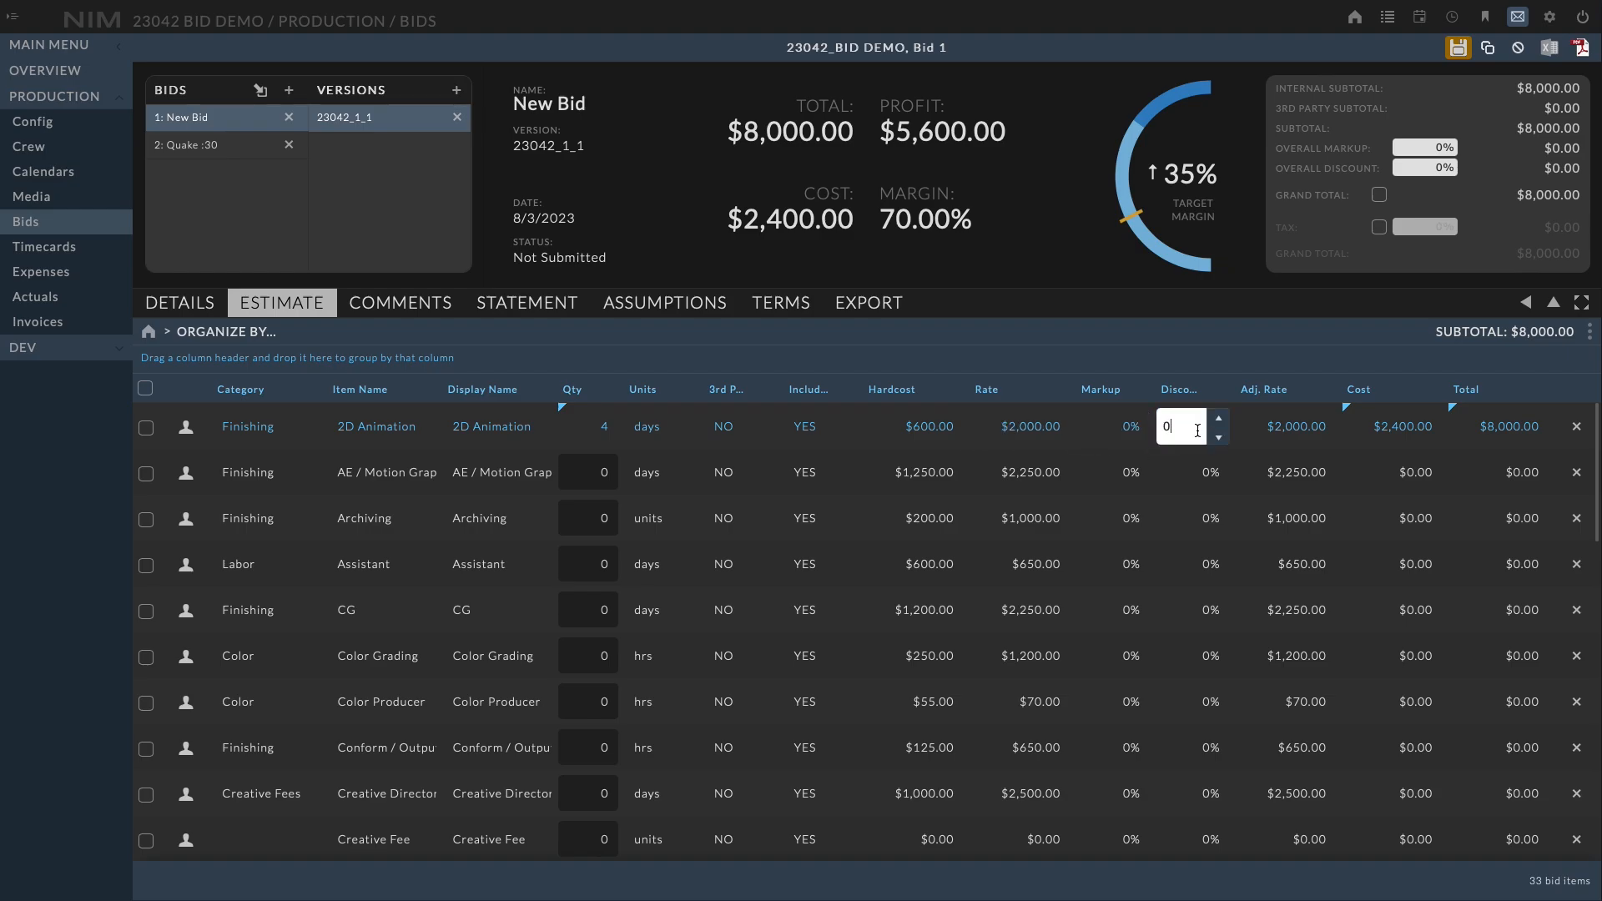
click(1275, 446)
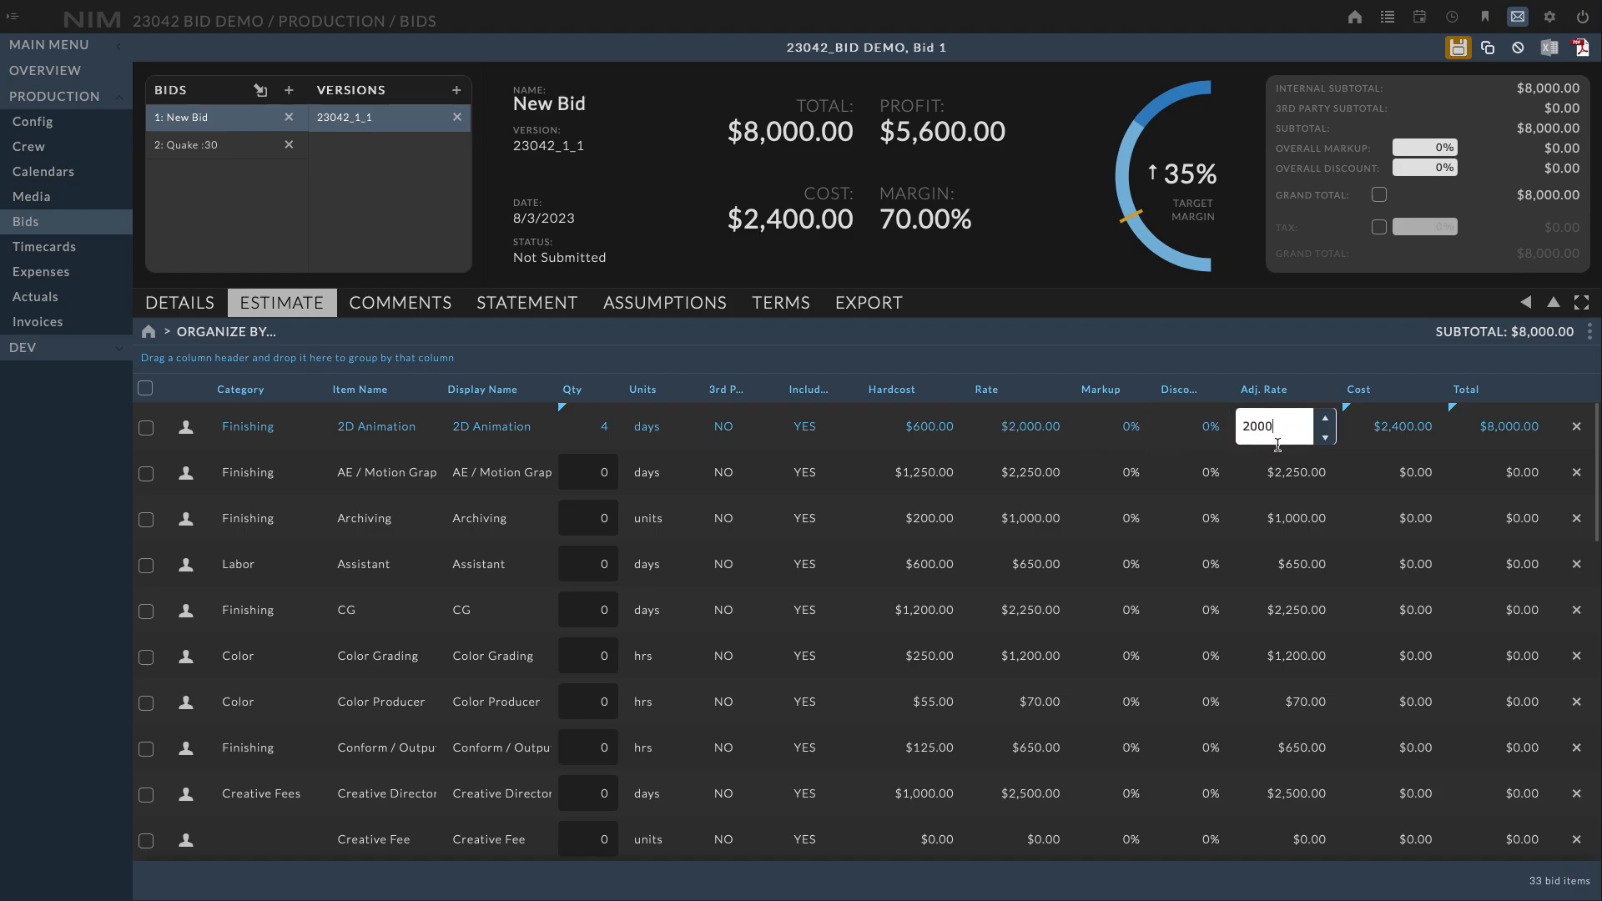
click(1400, 432)
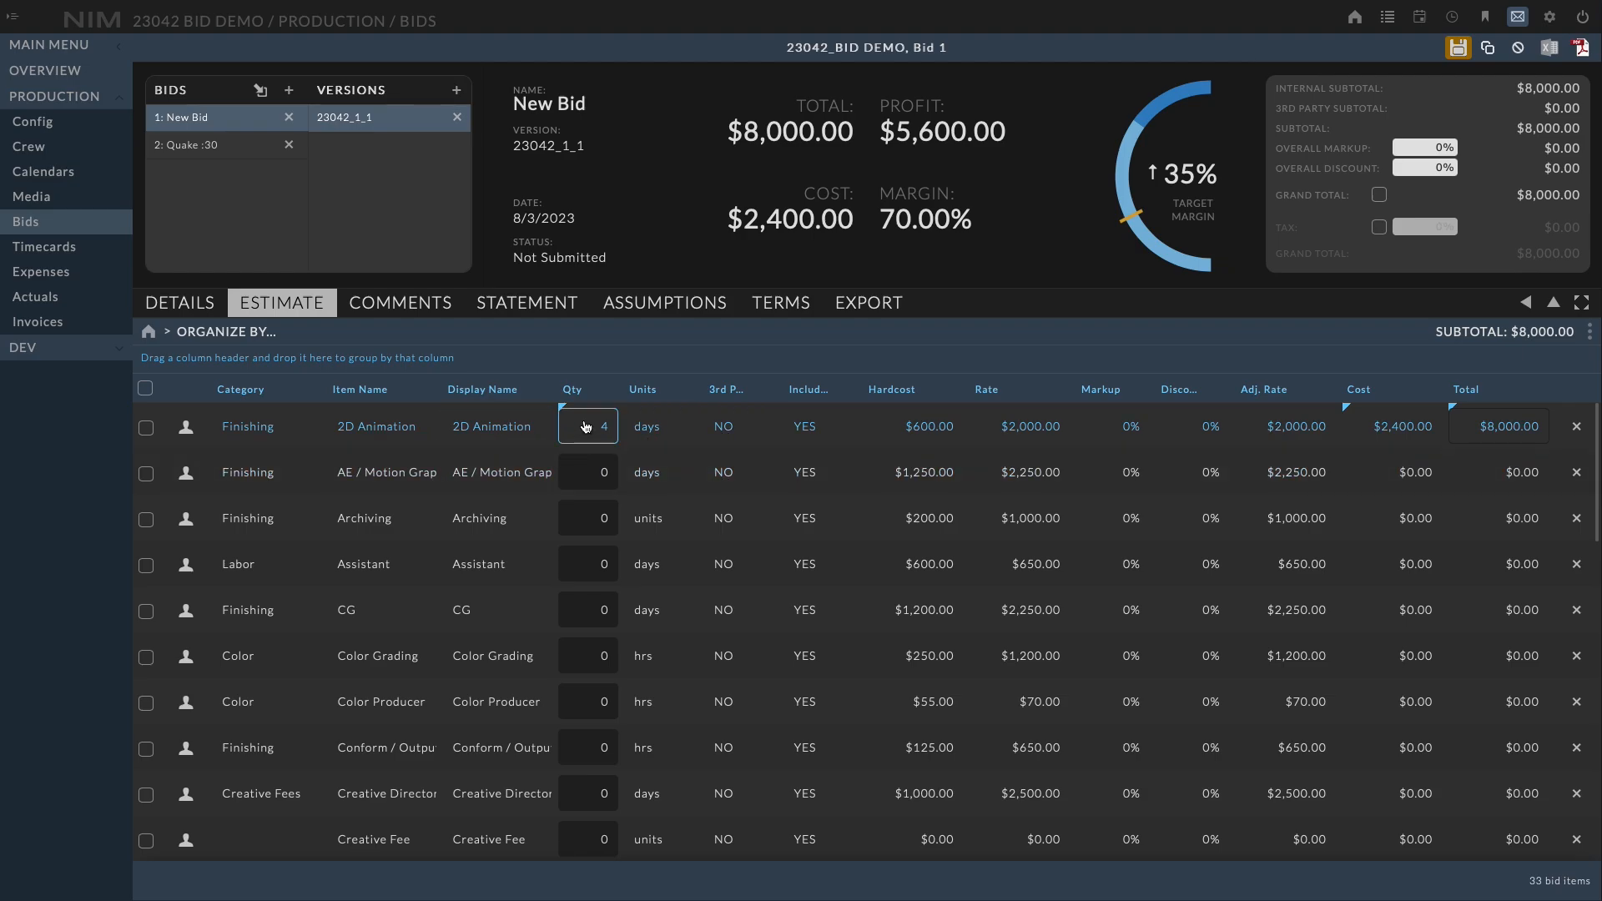
Select all estimate items and set their quantity to 5 at once
click(586, 472)
click(600, 532)
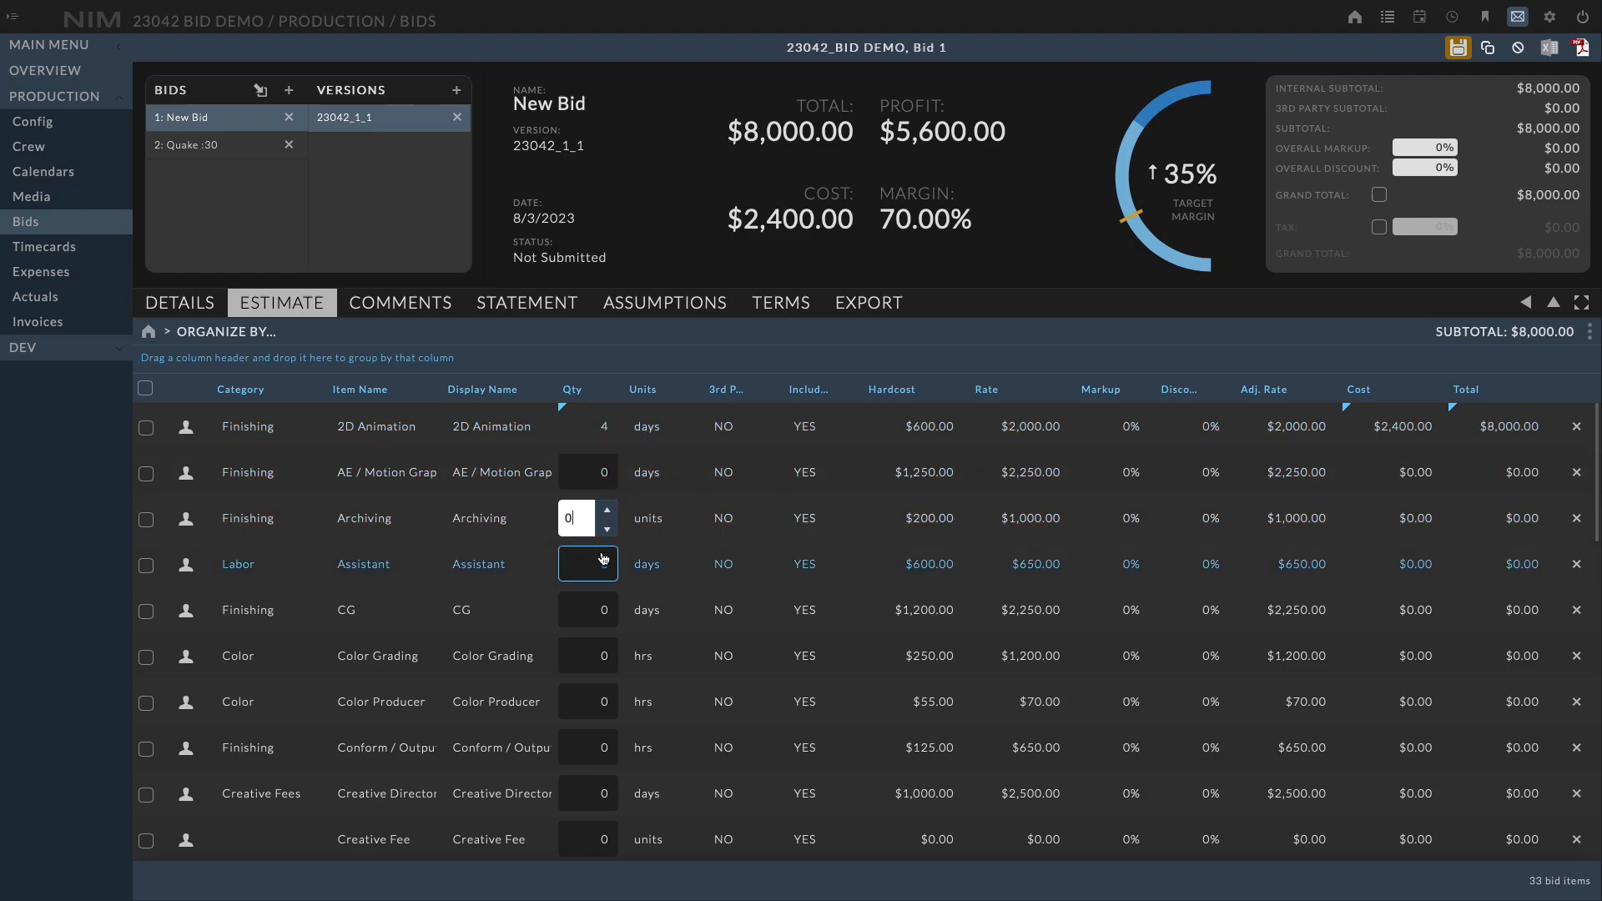
click(146, 389)
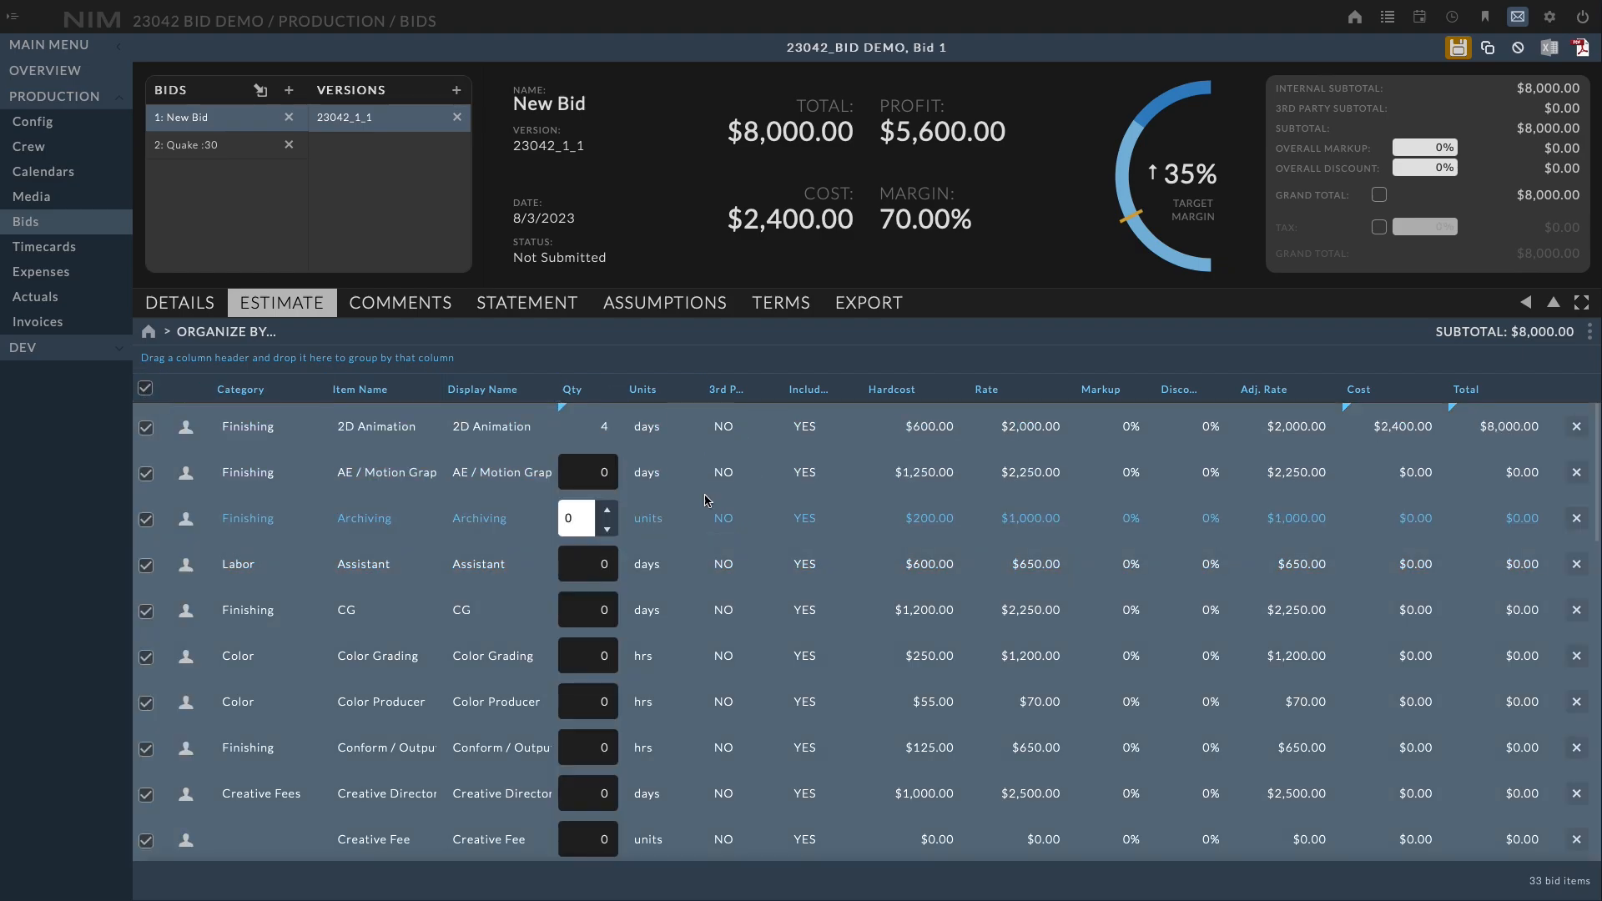
click(656, 518)
click(585, 519)
text(4)
click(608, 512)
click(723, 335)
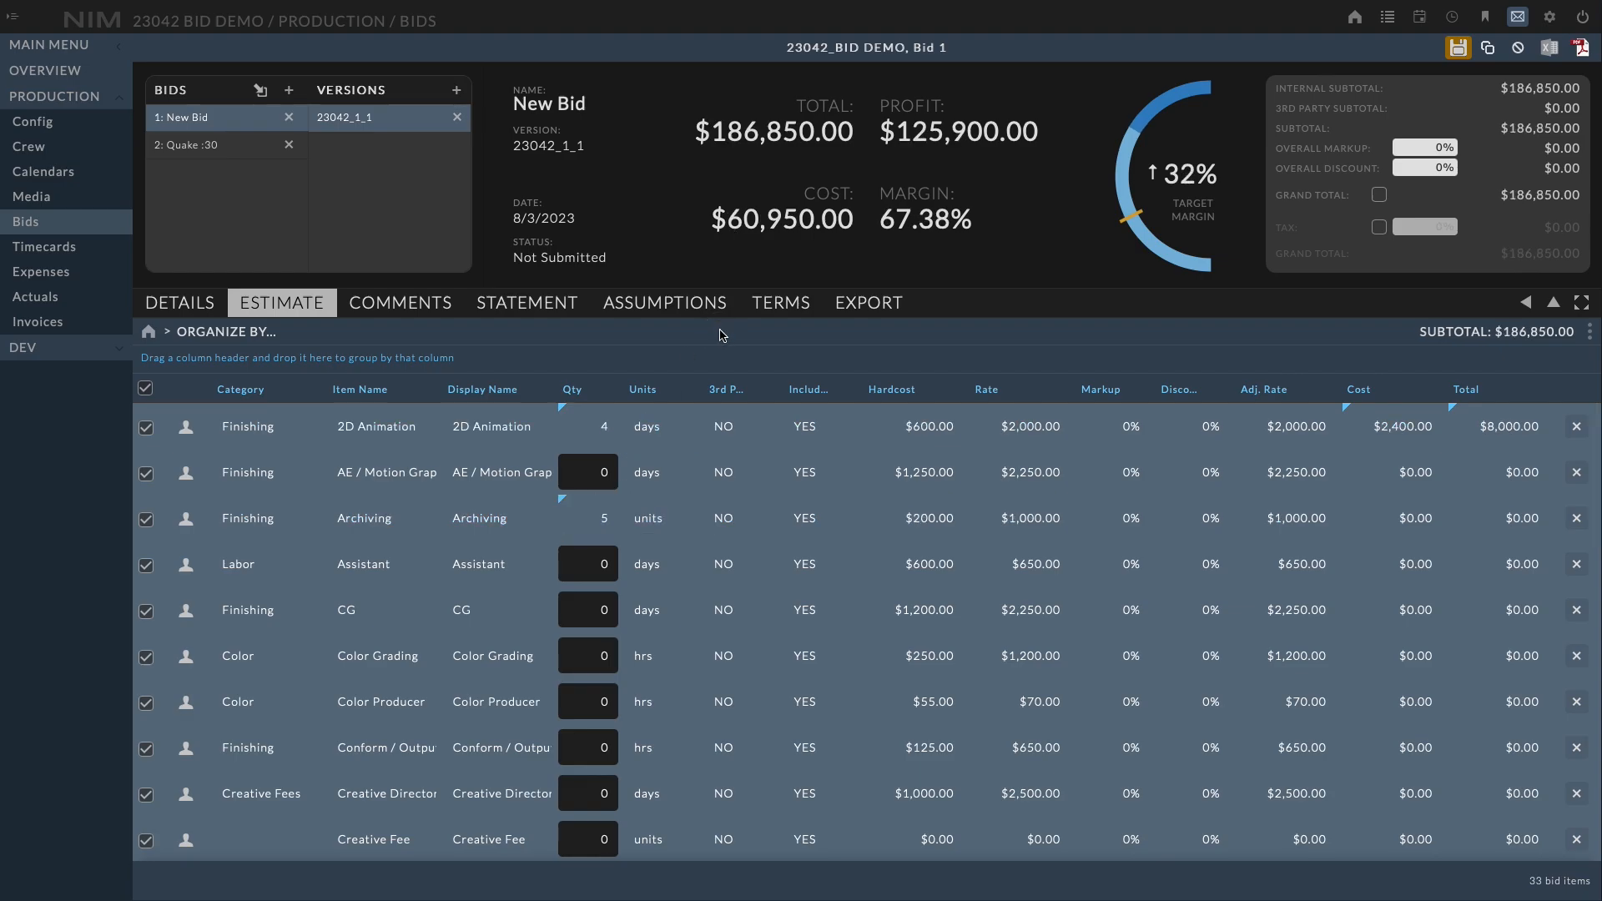
Save the bid and deselect all estimate items
click(1459, 50)
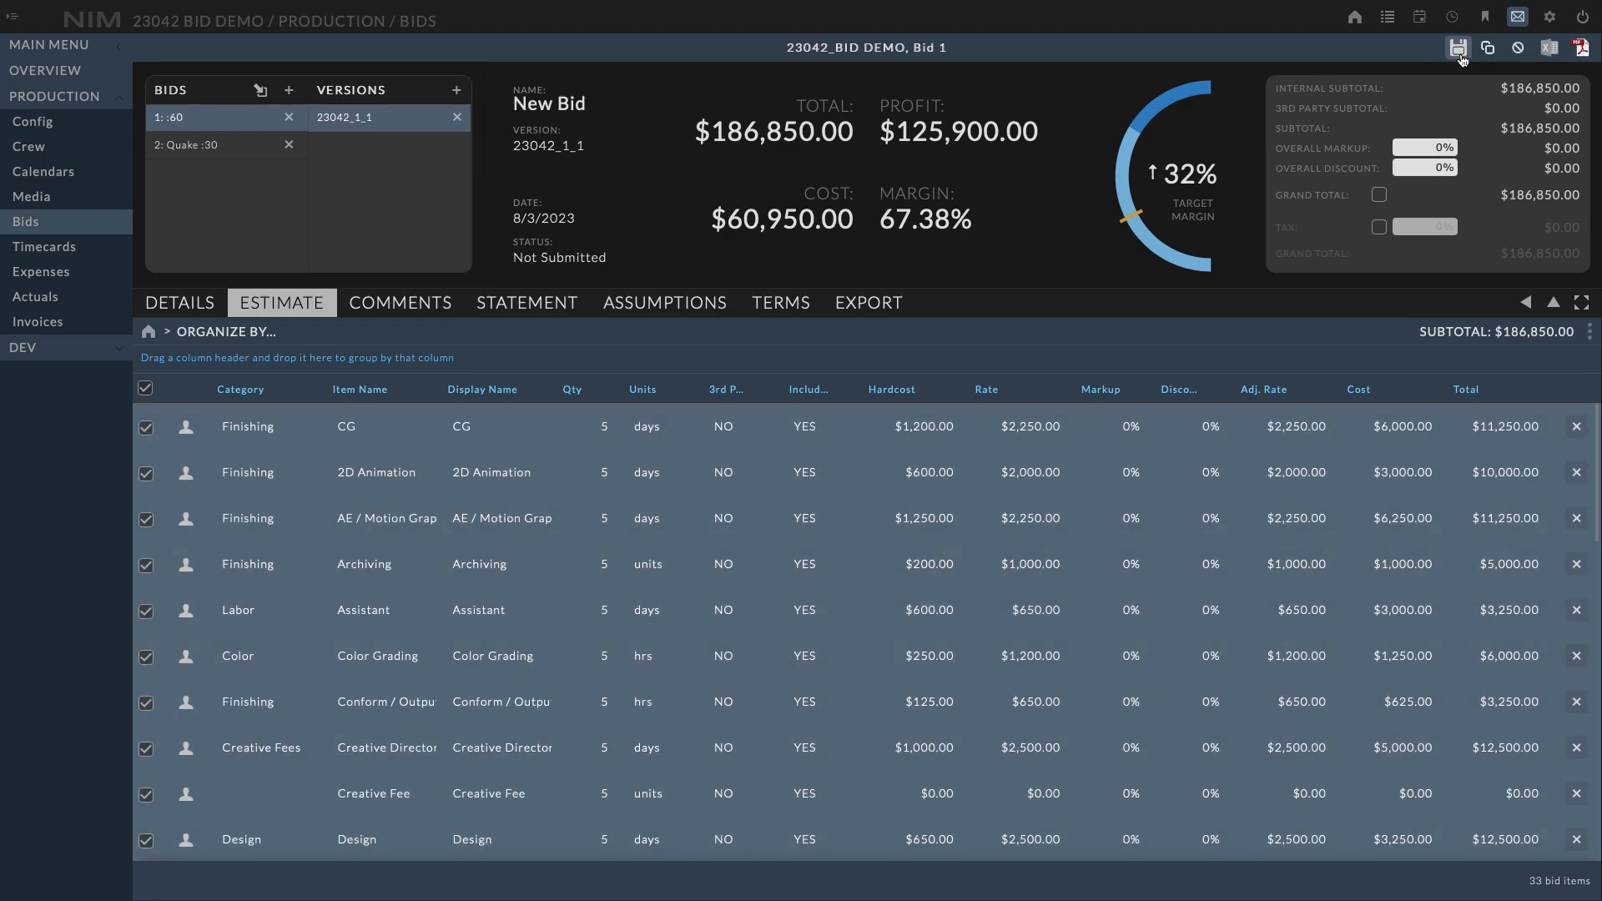
scroll(779, 591, down, 10)
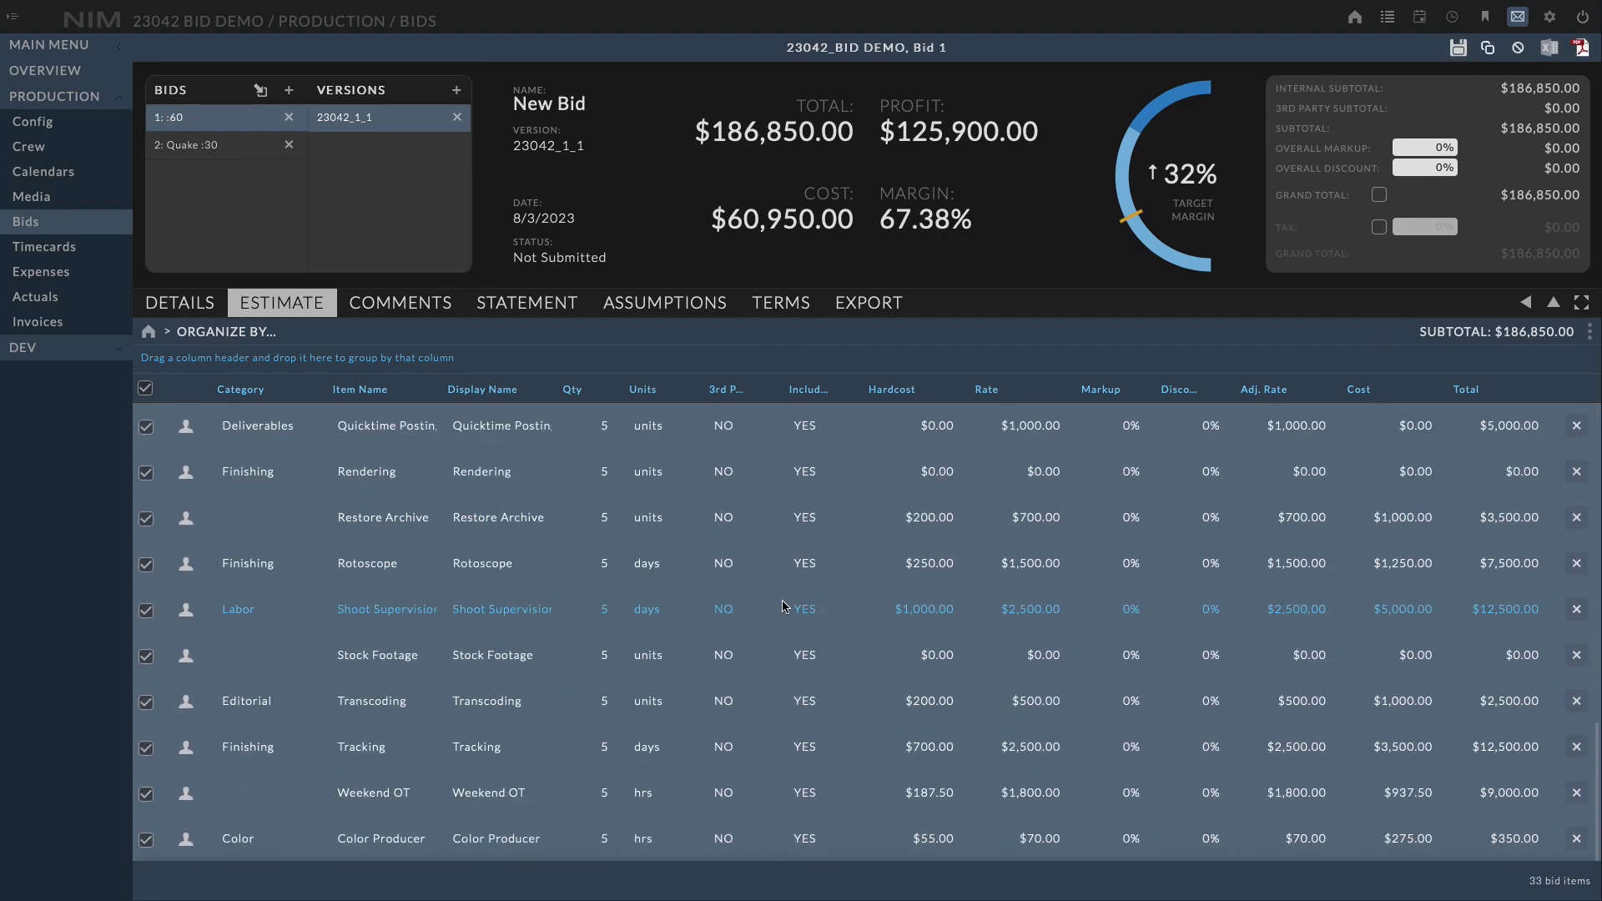
drag(1598, 766, 1596, 444)
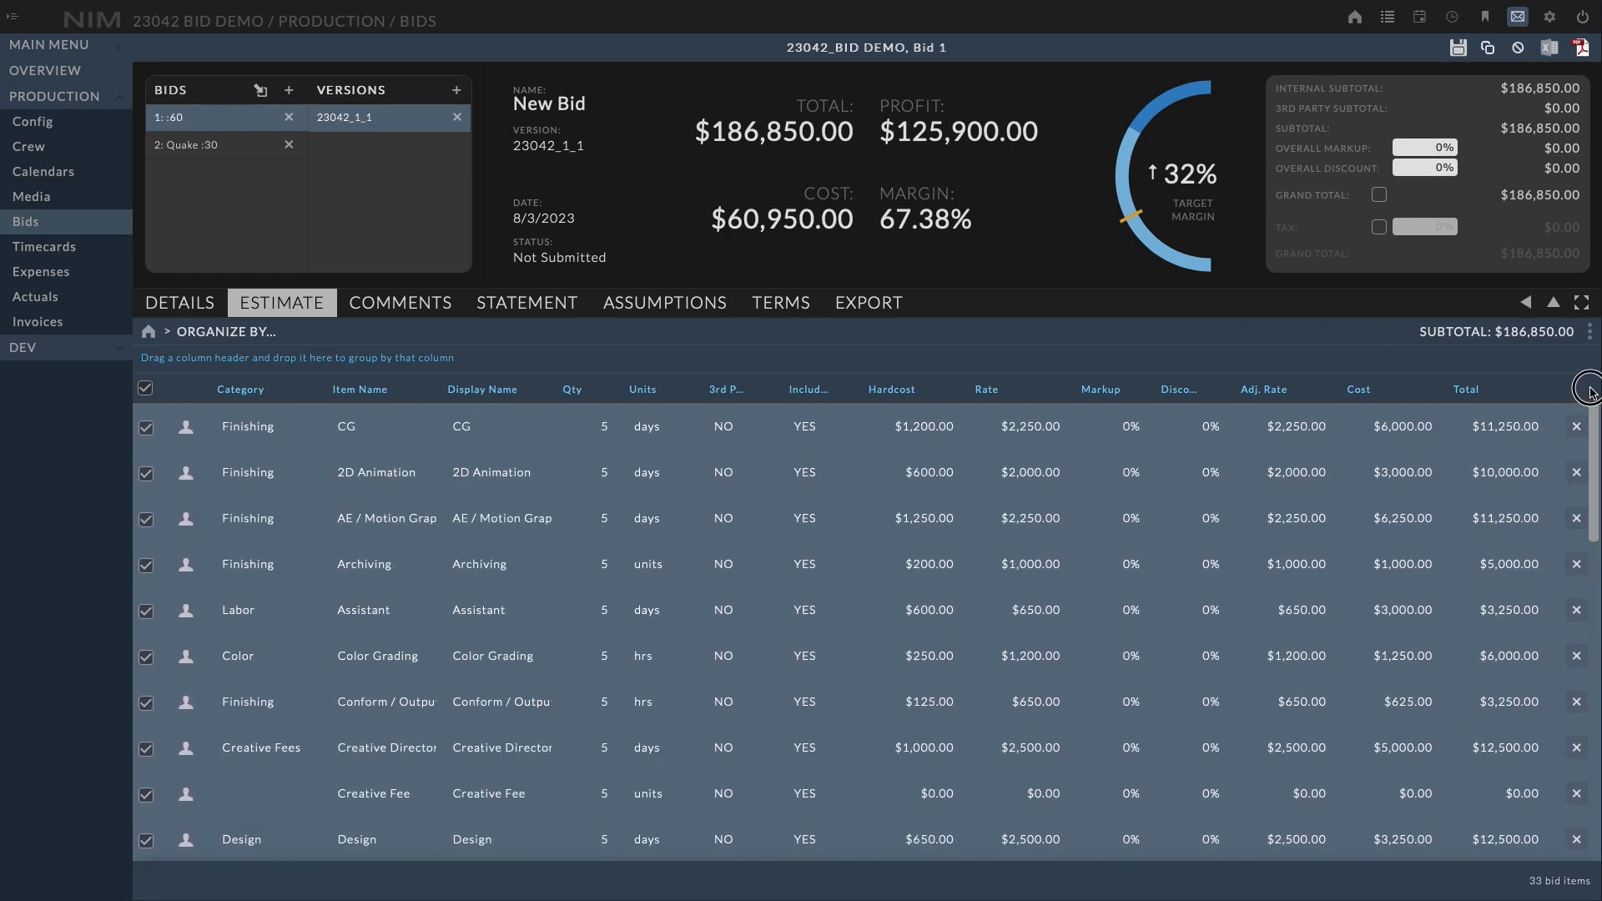
click(145, 388)
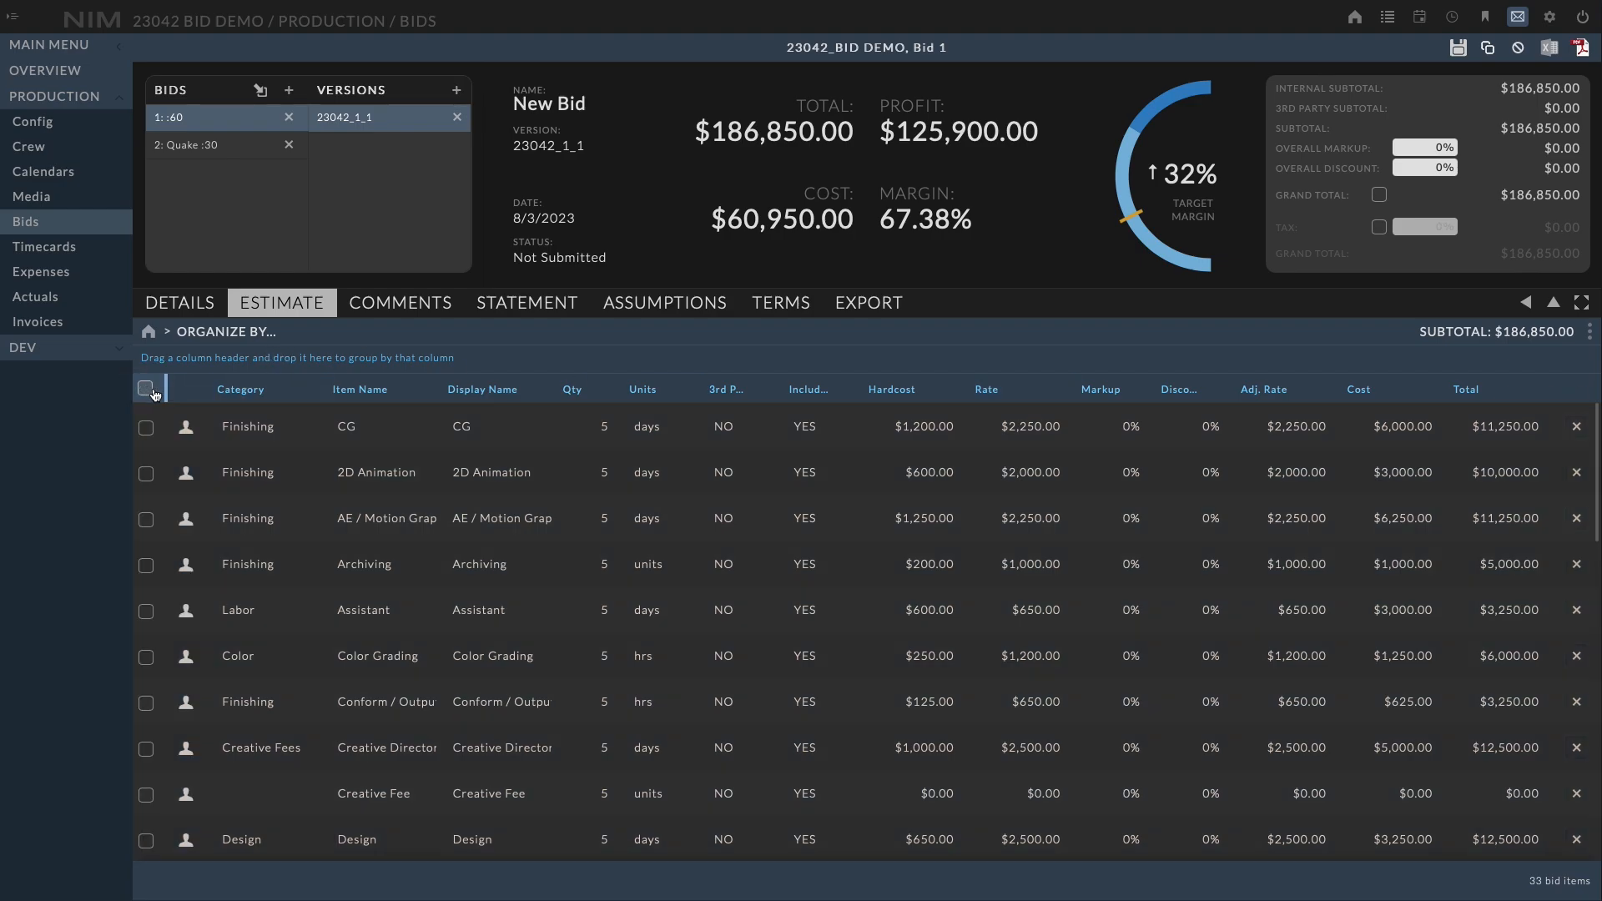
Group the estimate items by Category and collapse the N/A and Color groups
click(262, 394)
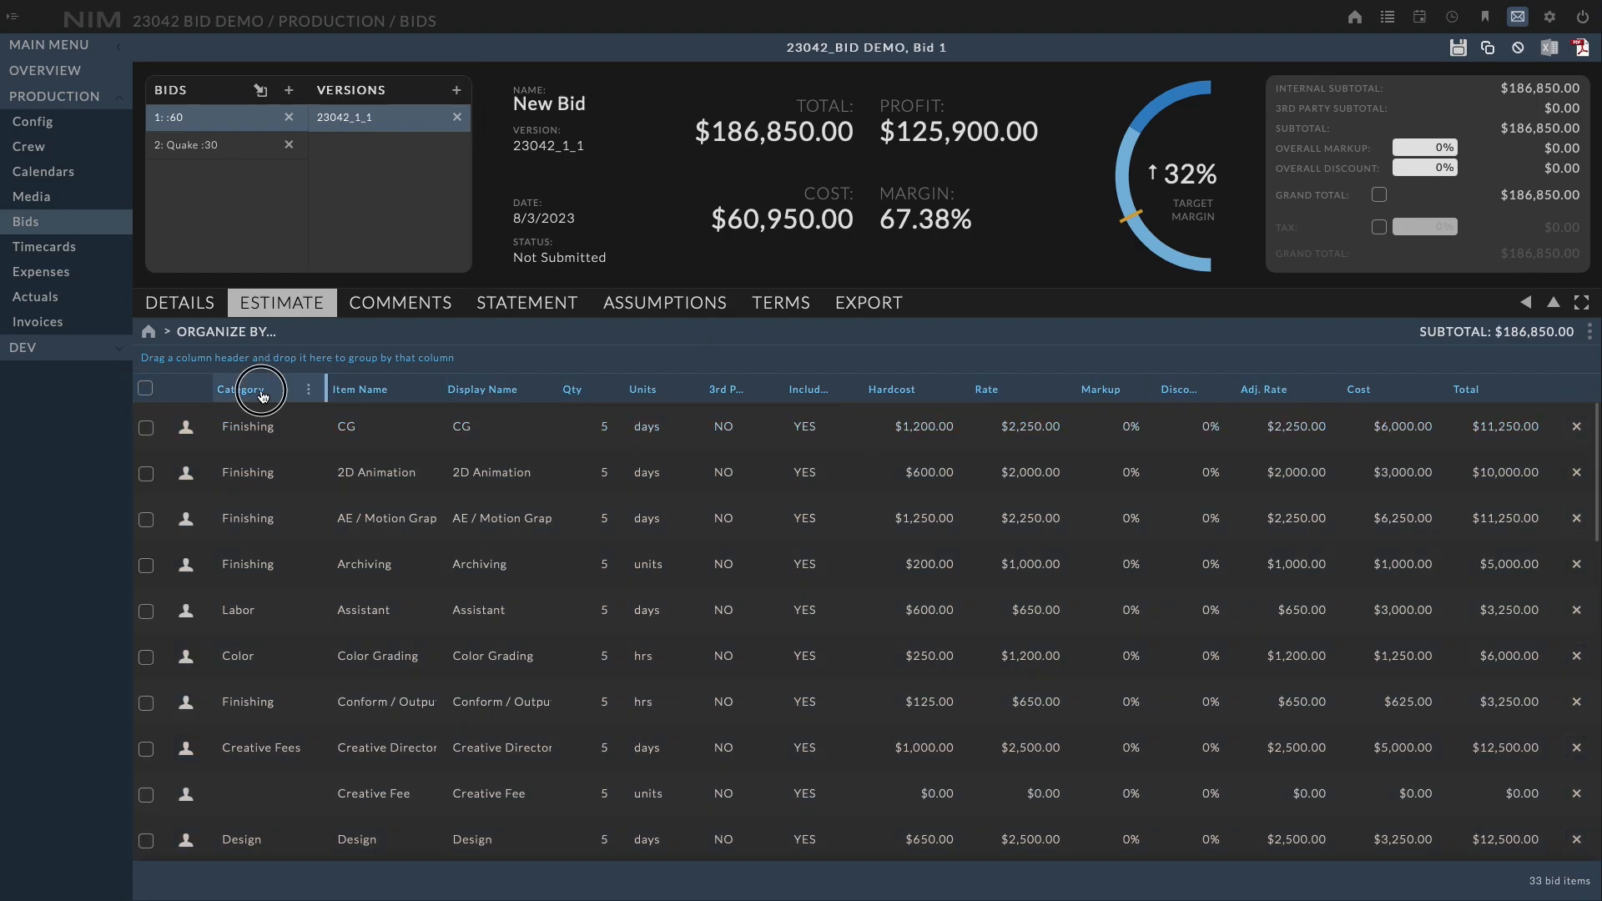
drag(262, 394, 241, 367)
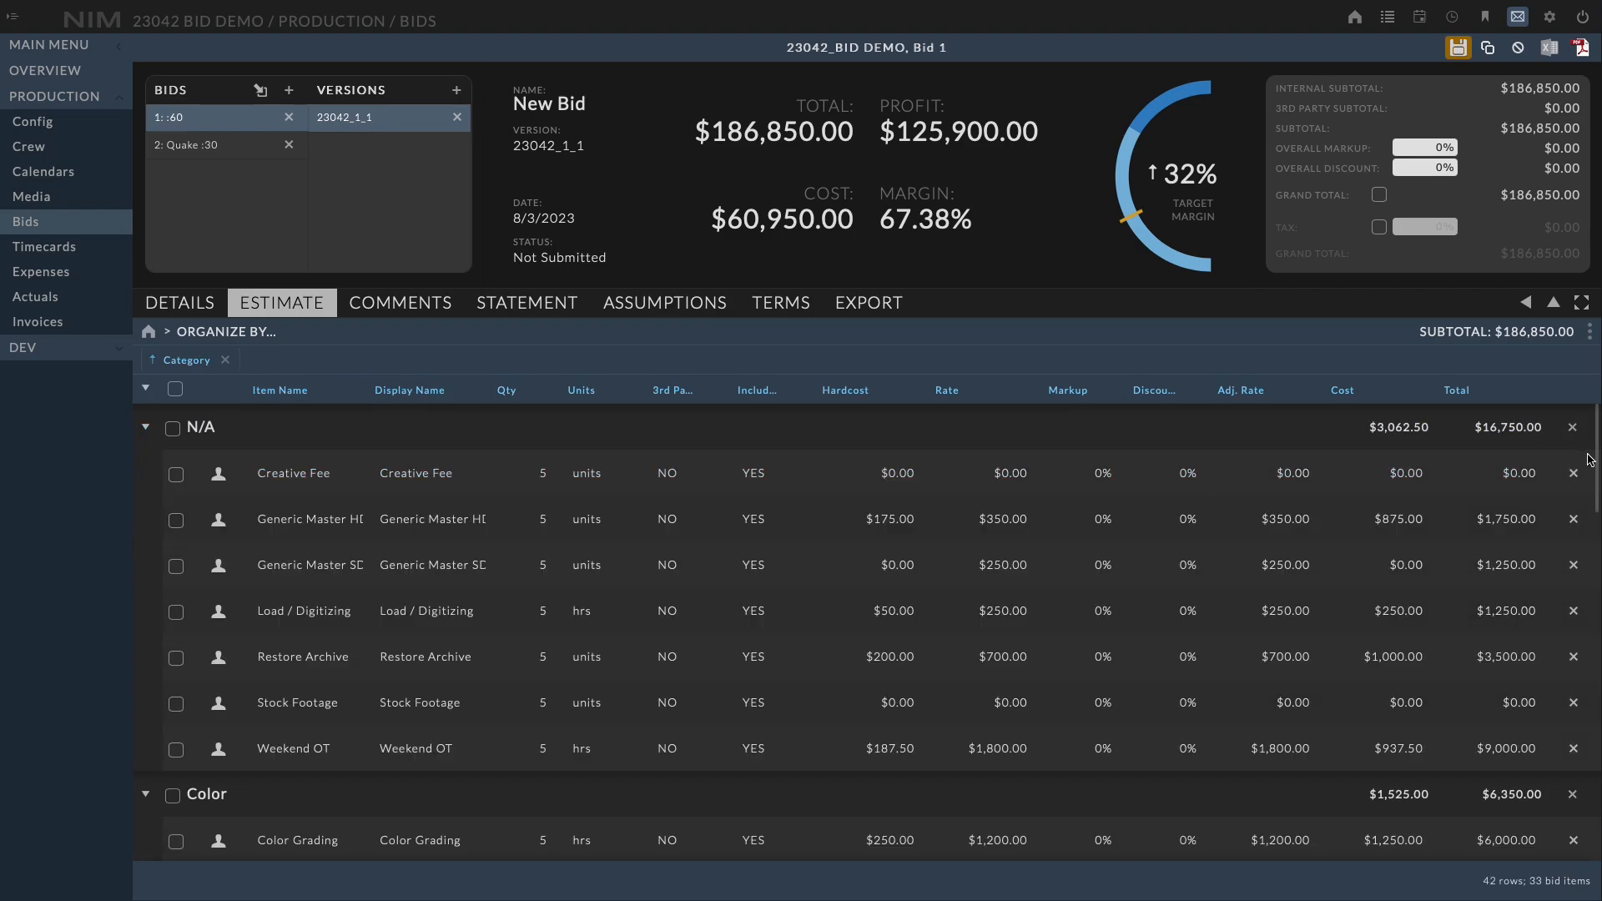
drag(1584, 459, 1513, 449)
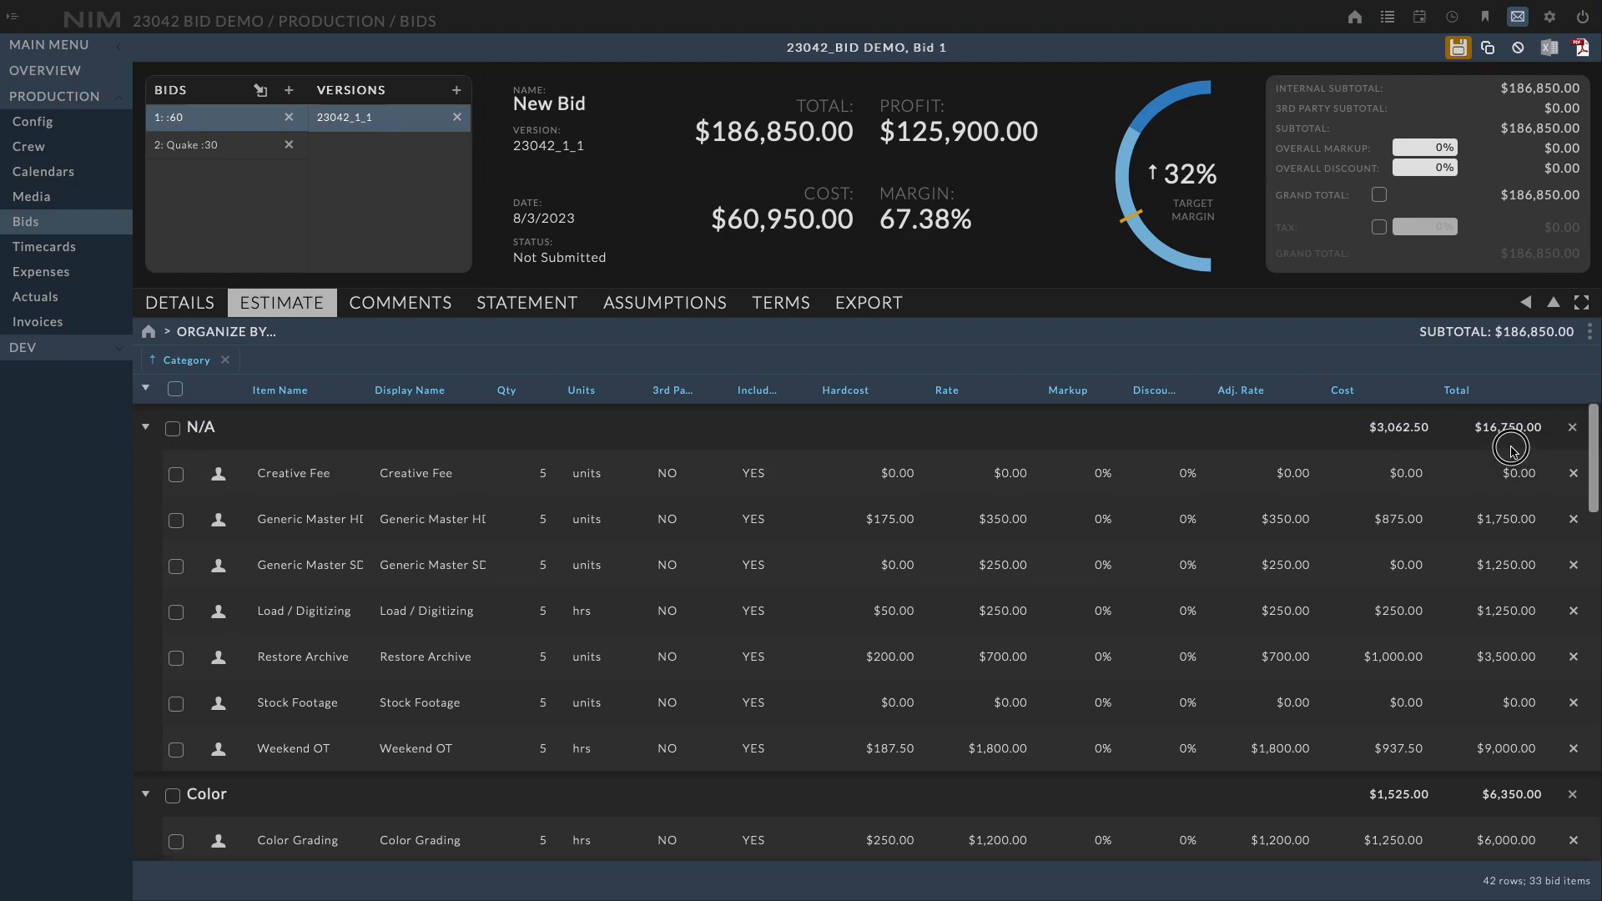
click(145, 428)
click(146, 474)
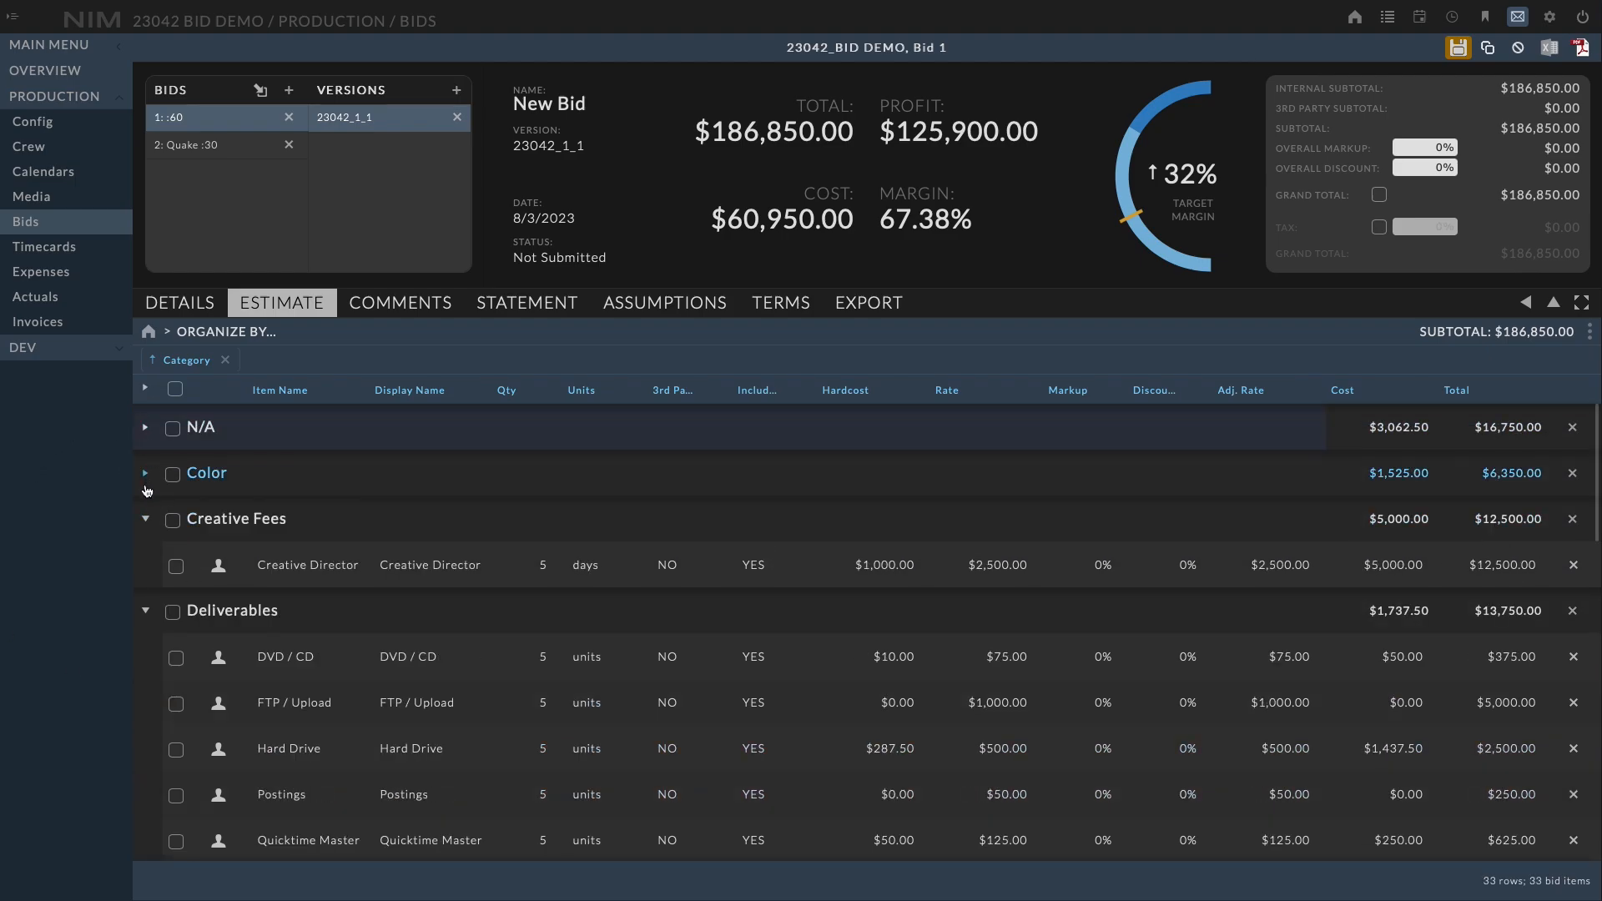
Expand the Color group, select both its items, set their quantity to 10, and save the bid
click(145, 474)
click(173, 475)
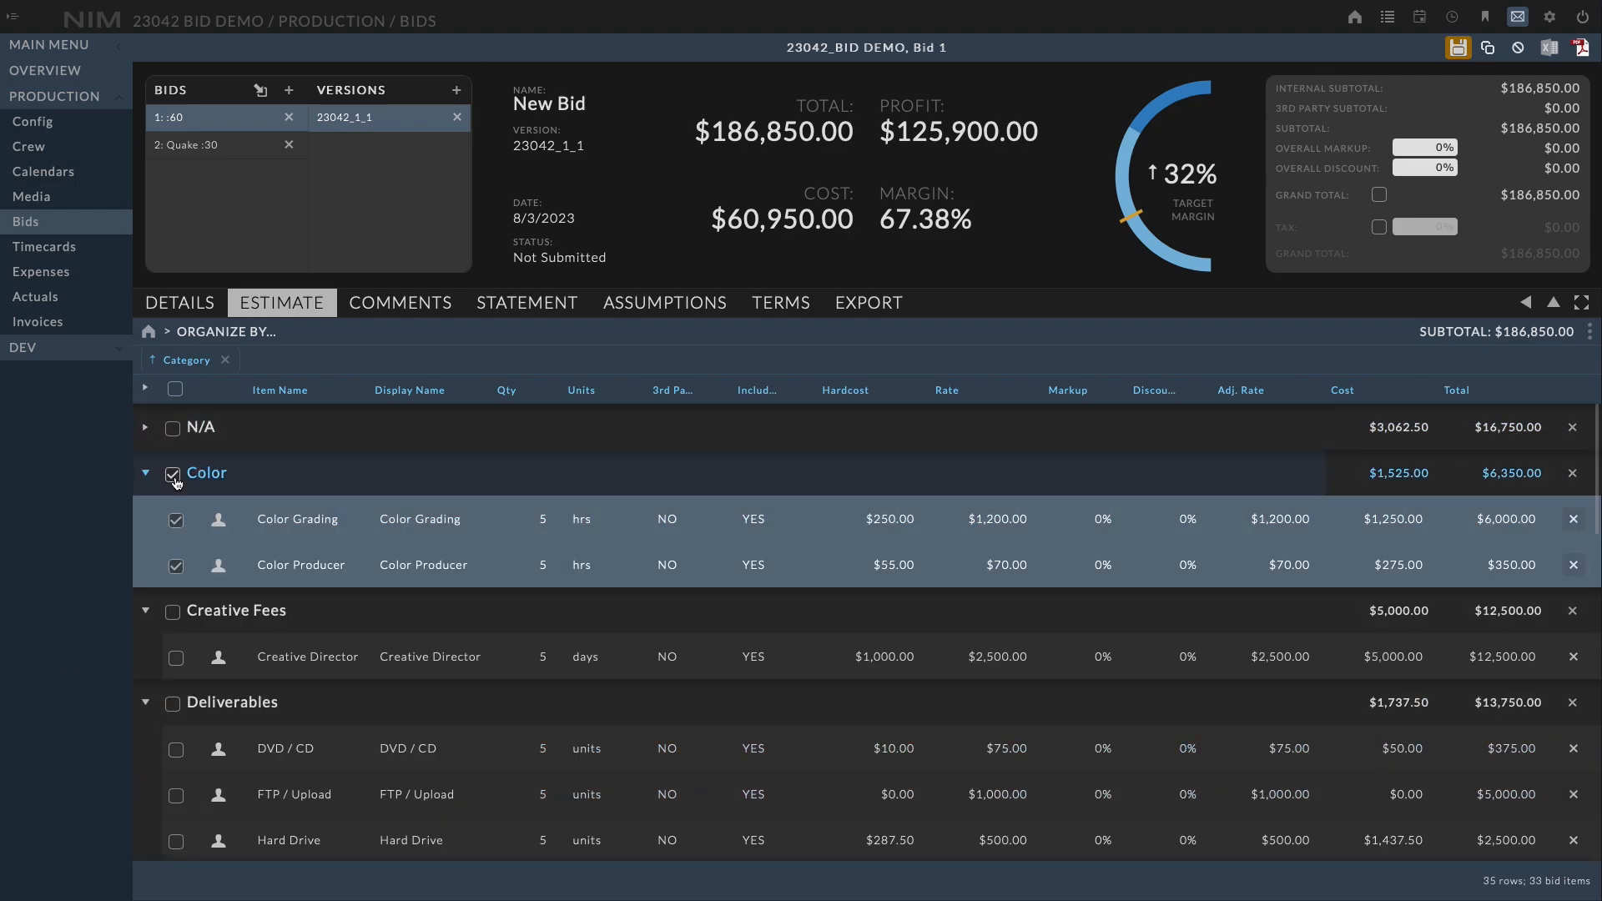
click(543, 519)
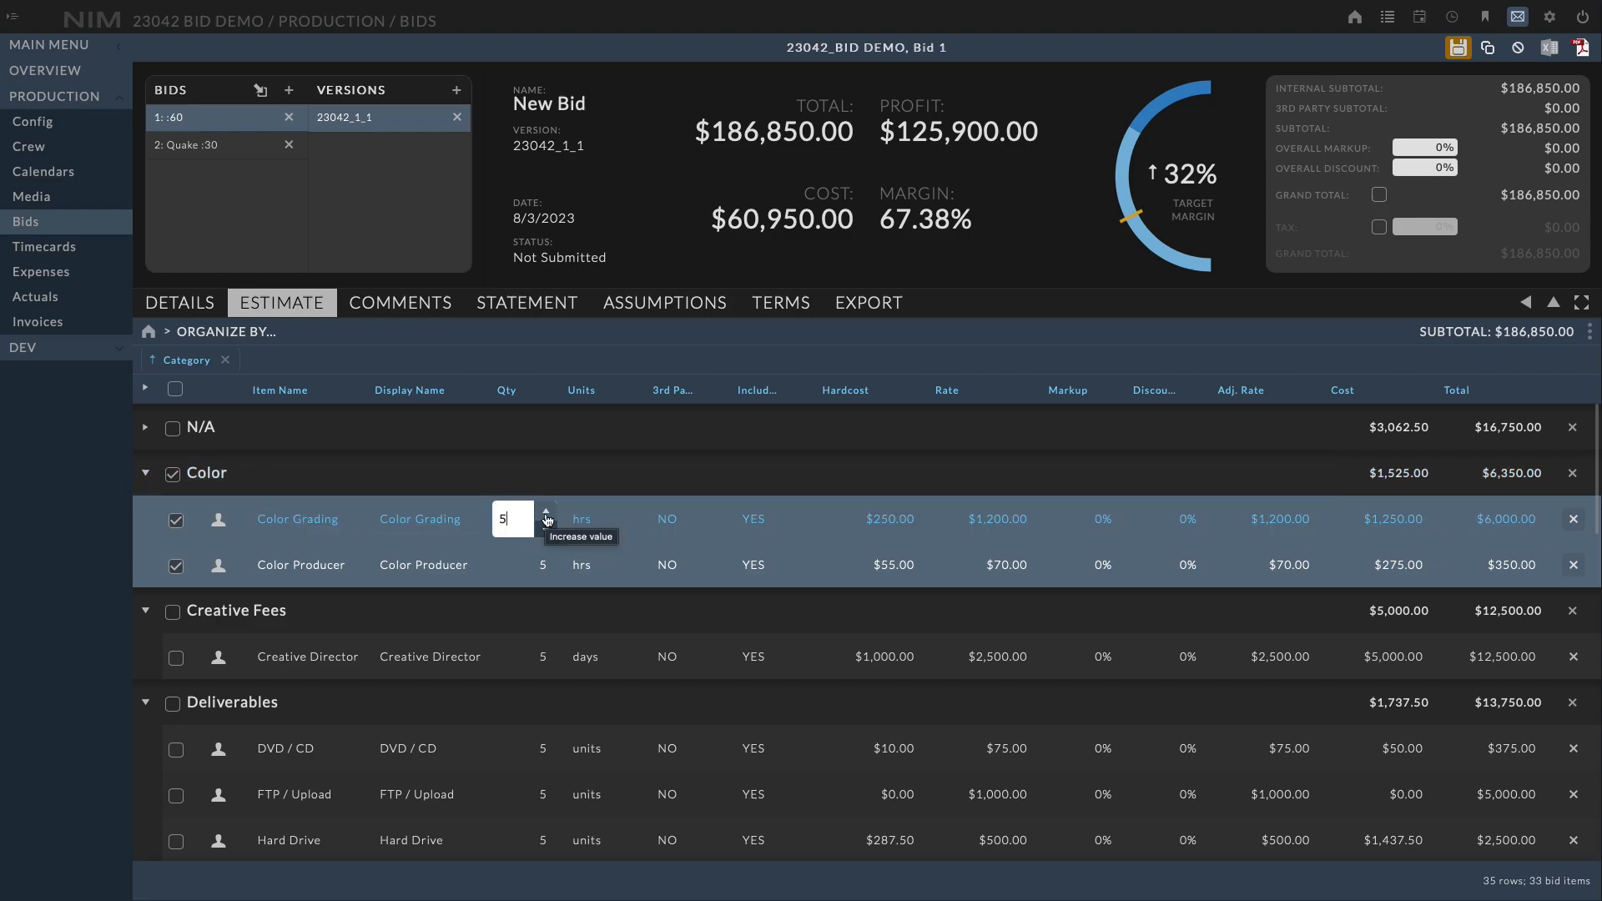
click(546, 514)
click(547, 514)
click(547, 515)
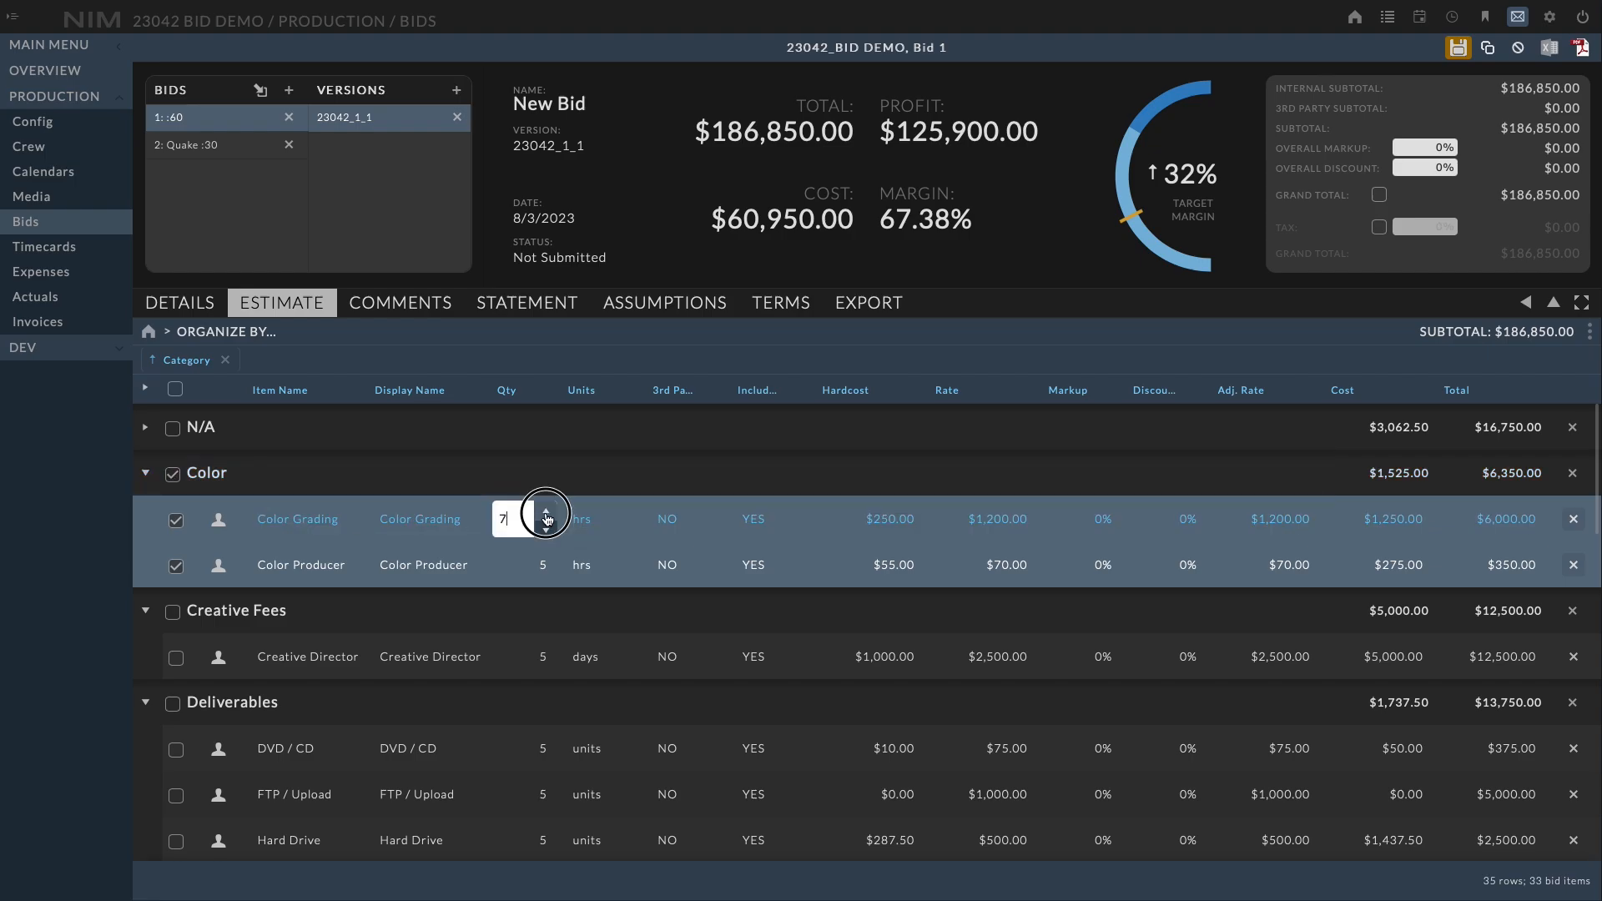
click(547, 514)
click(547, 514)
click(1033, 256)
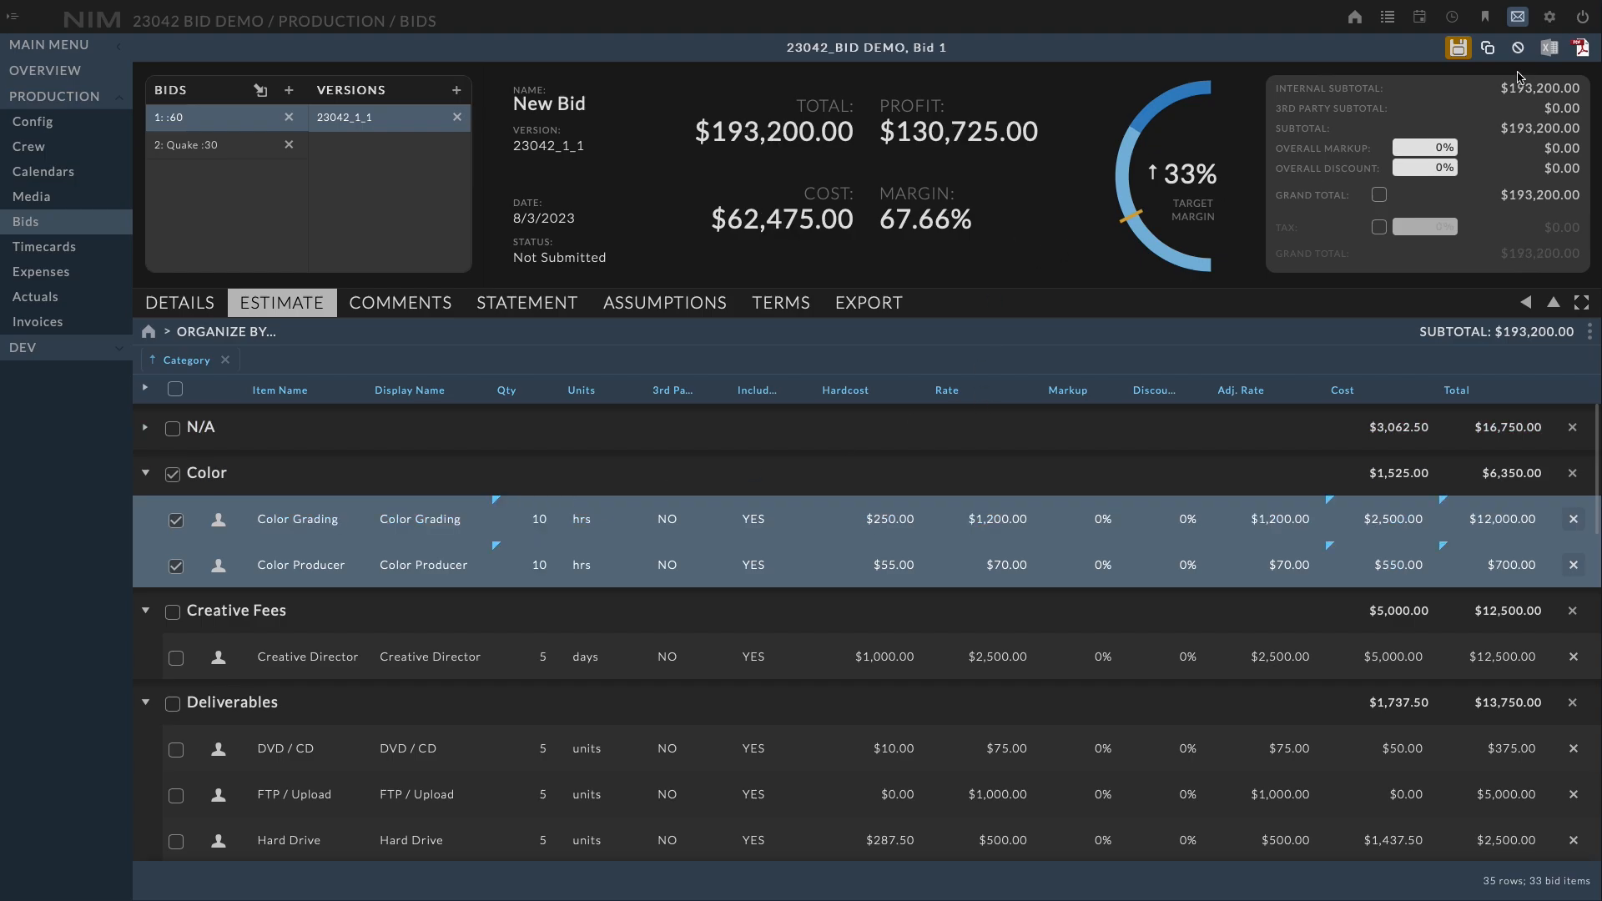
click(1458, 48)
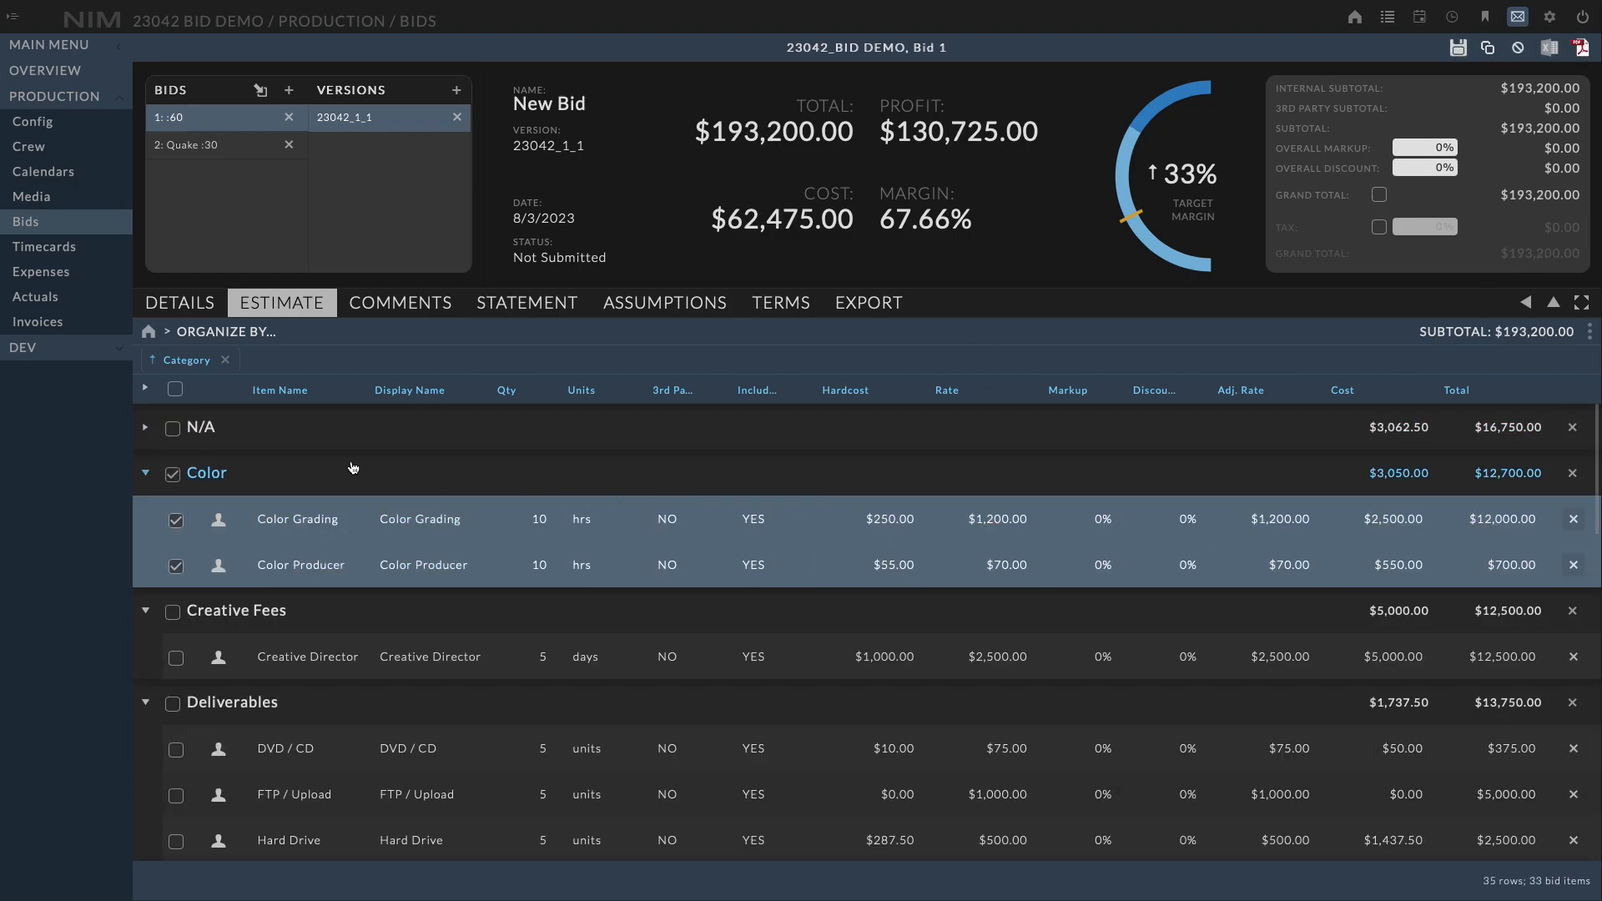
Add the Expenses template items to the estimate from the items panel
click(173, 473)
click(145, 430)
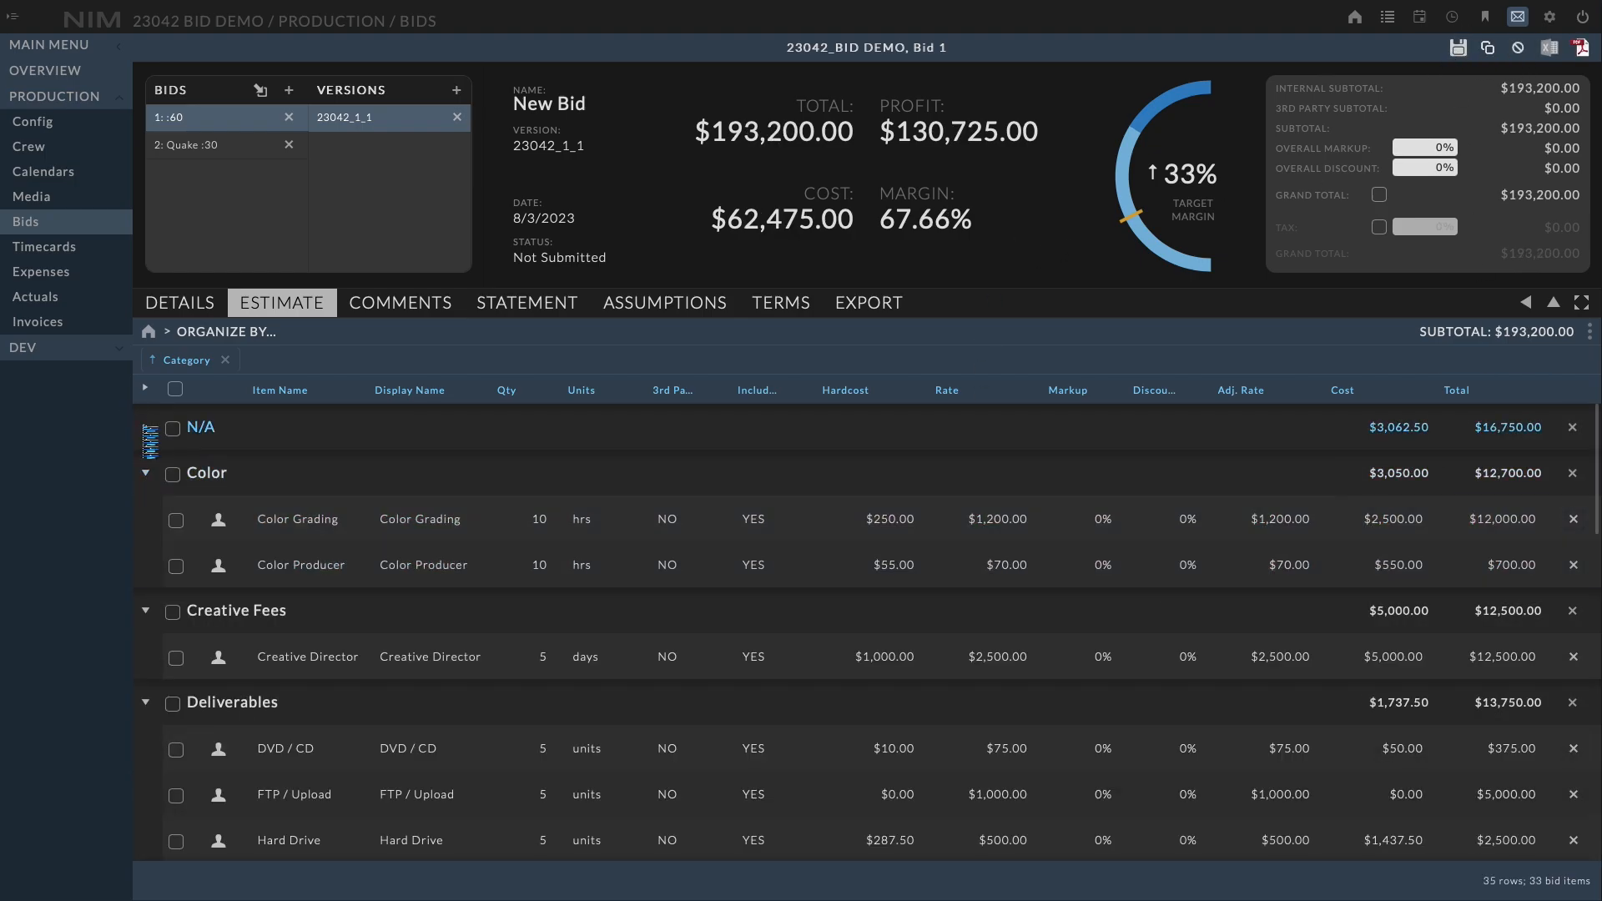
click(1526, 302)
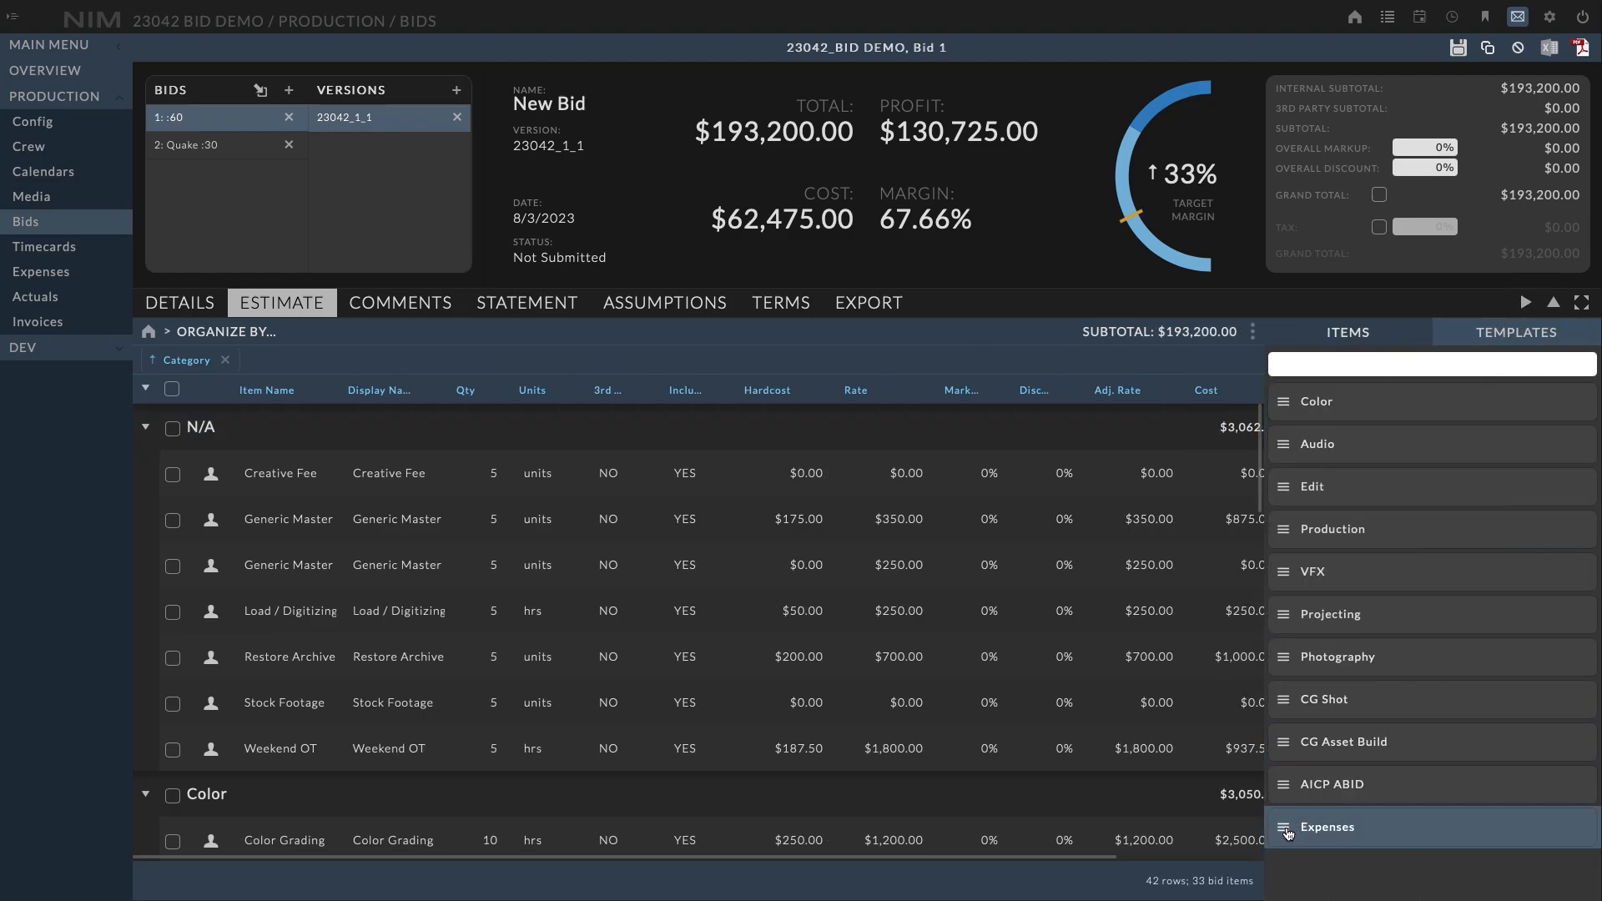
drag(1317, 829, 714, 640)
drag(1262, 457, 1242, 636)
click(1524, 303)
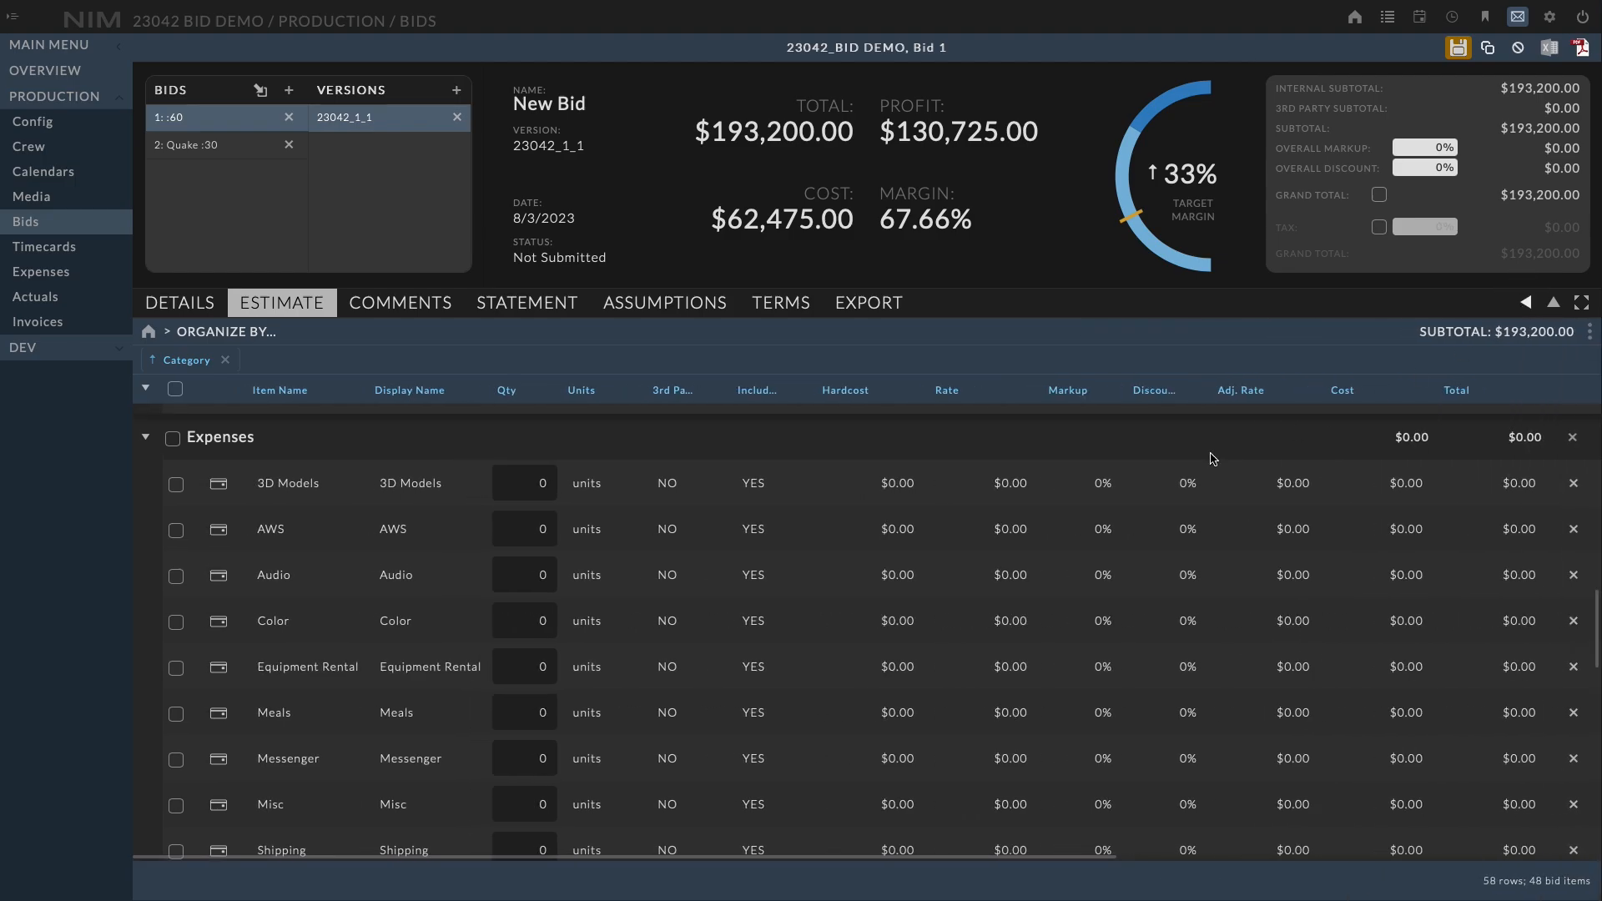
Set the quantity of the Equipment Rental and Meals expense items to 1 and save the bid
click(397, 613)
scroll(396, 611, down, 1)
click(529, 565)
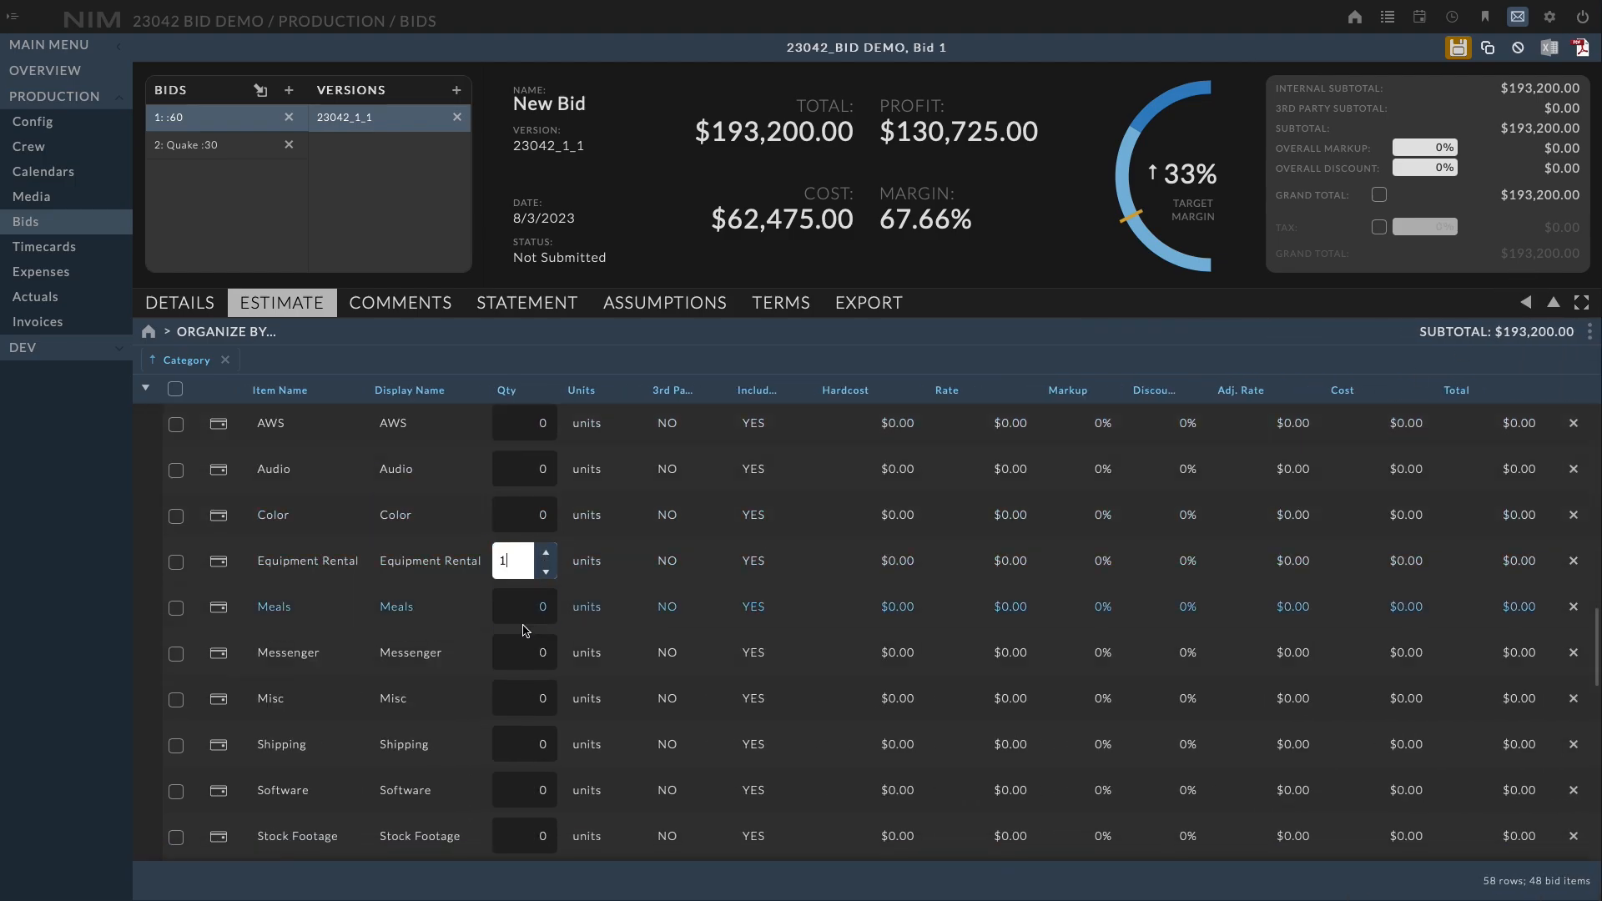
key(Return)
text(1)
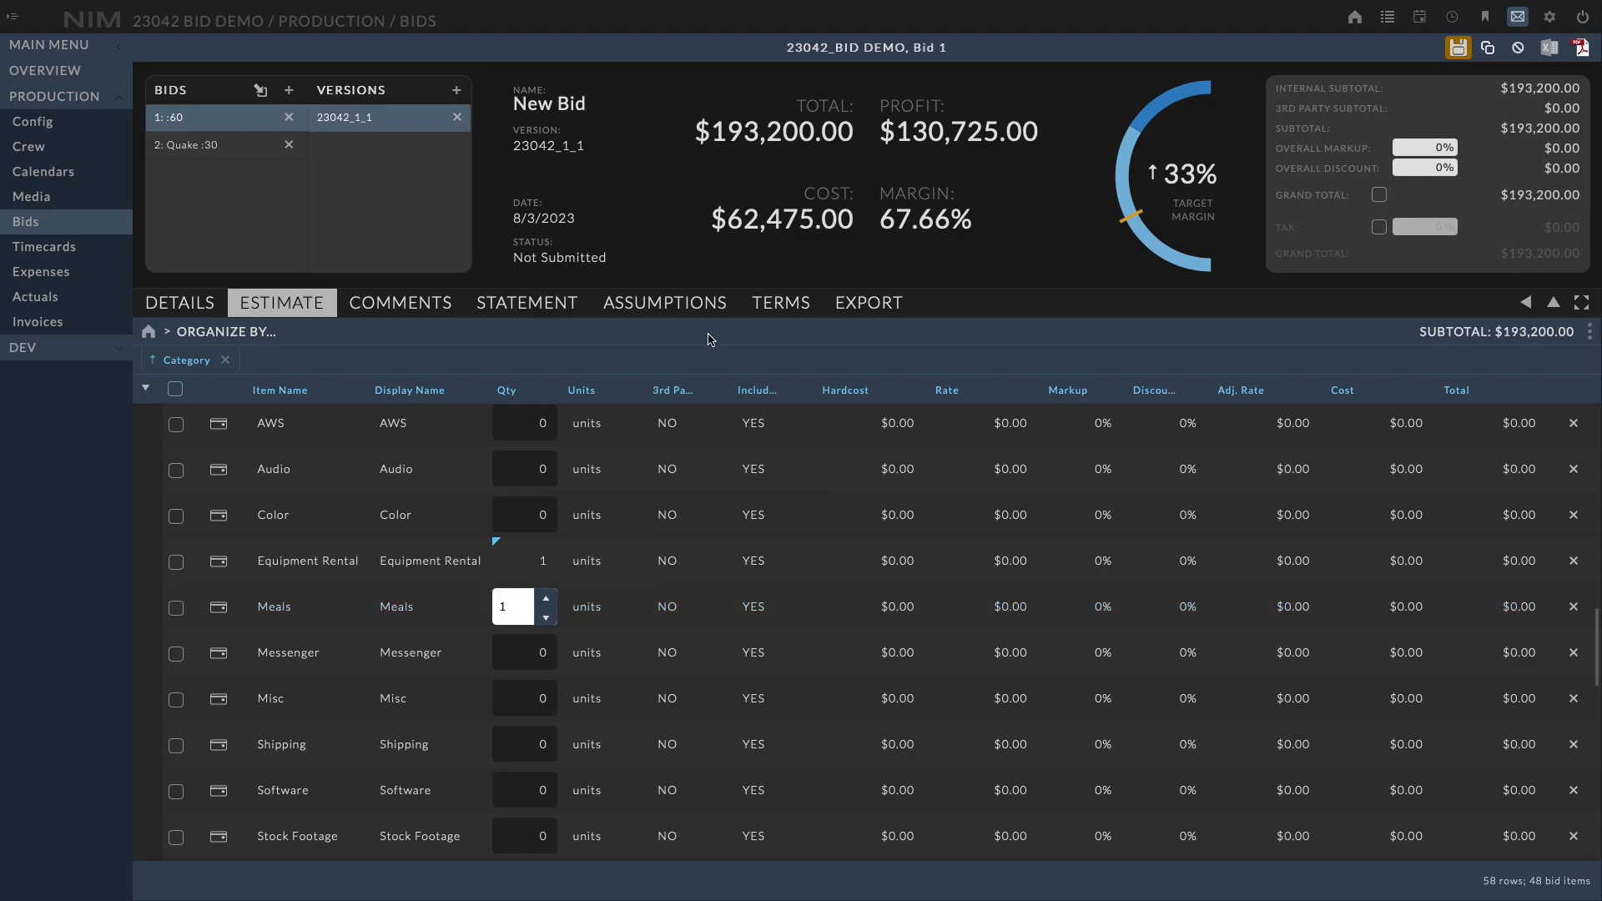
click(774, 345)
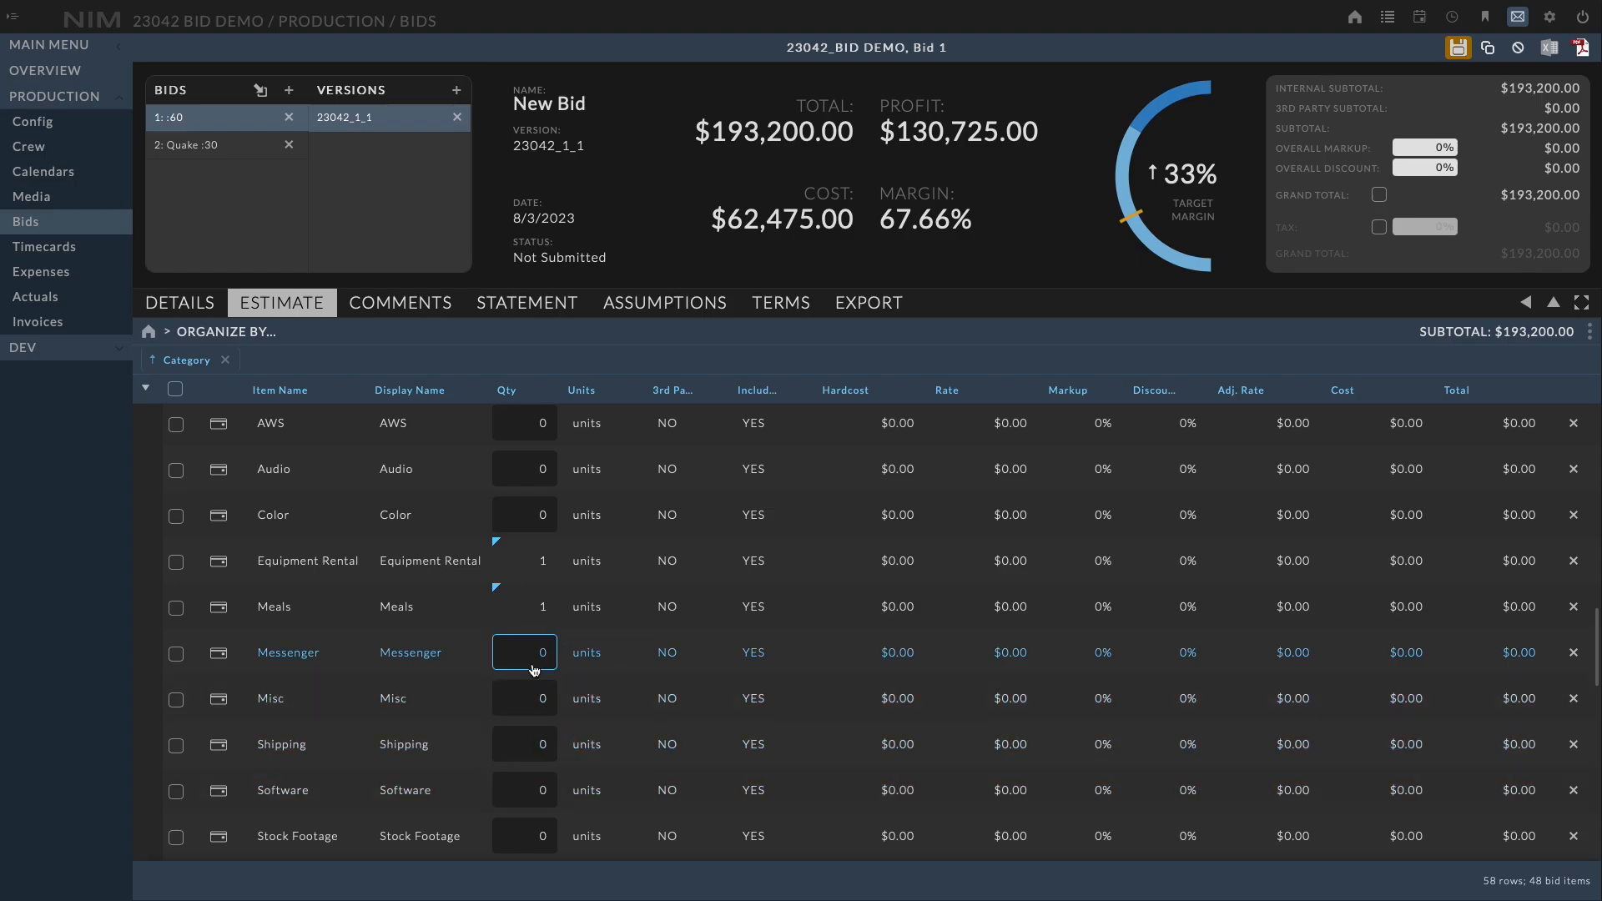
click(1460, 52)
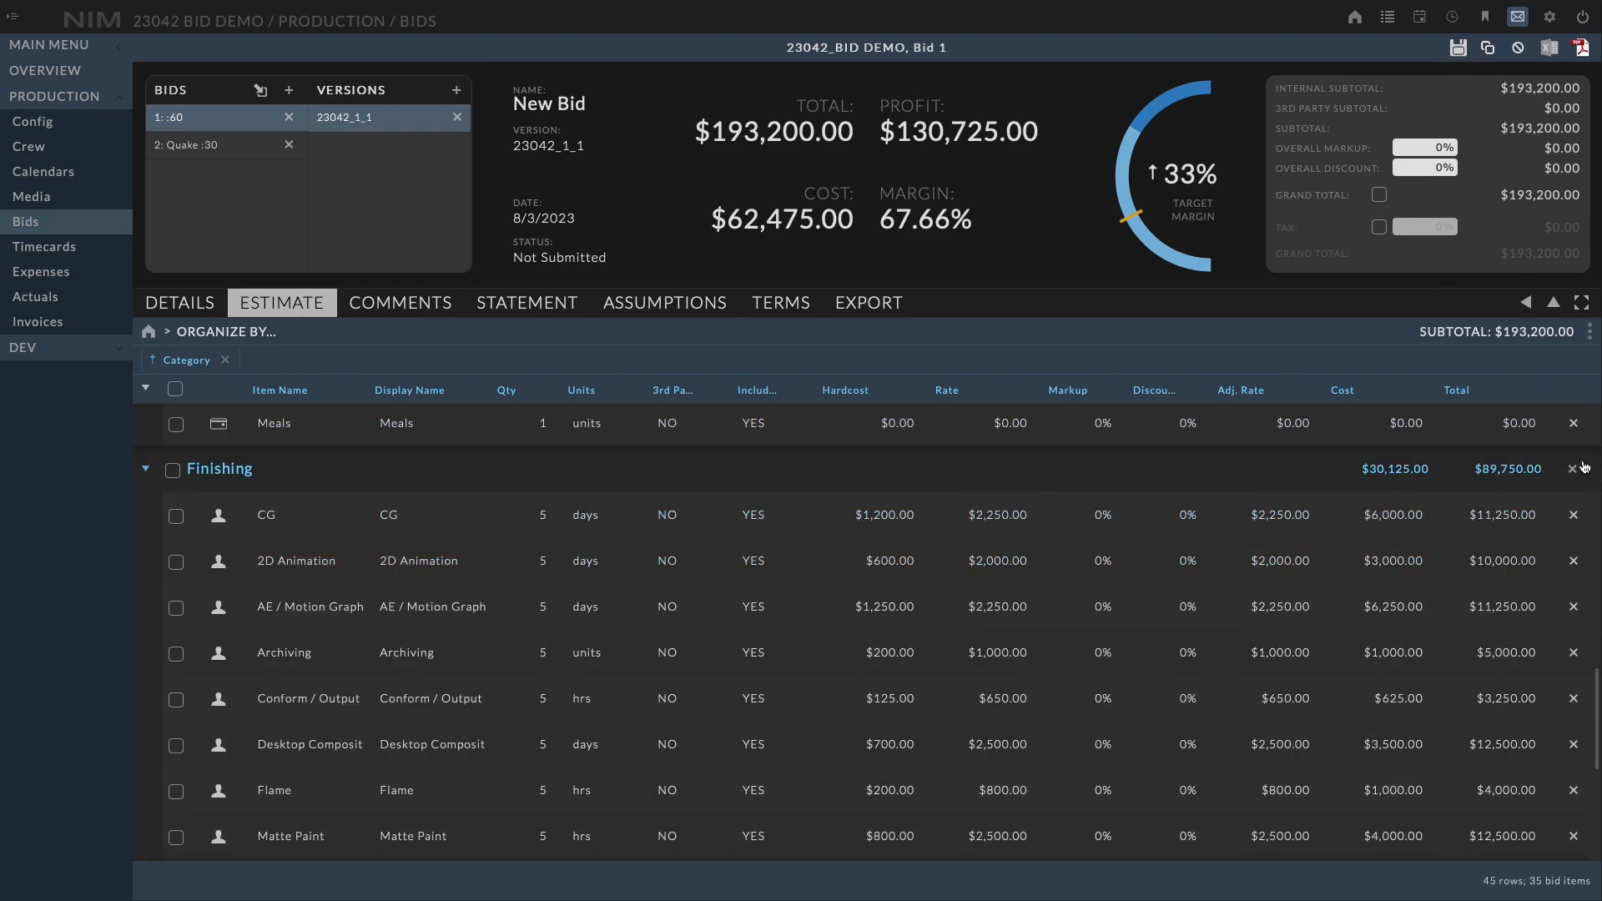
Set a 10% discount on the 2D Animation item in the Finishing group
drag(1597, 684, 1595, 622)
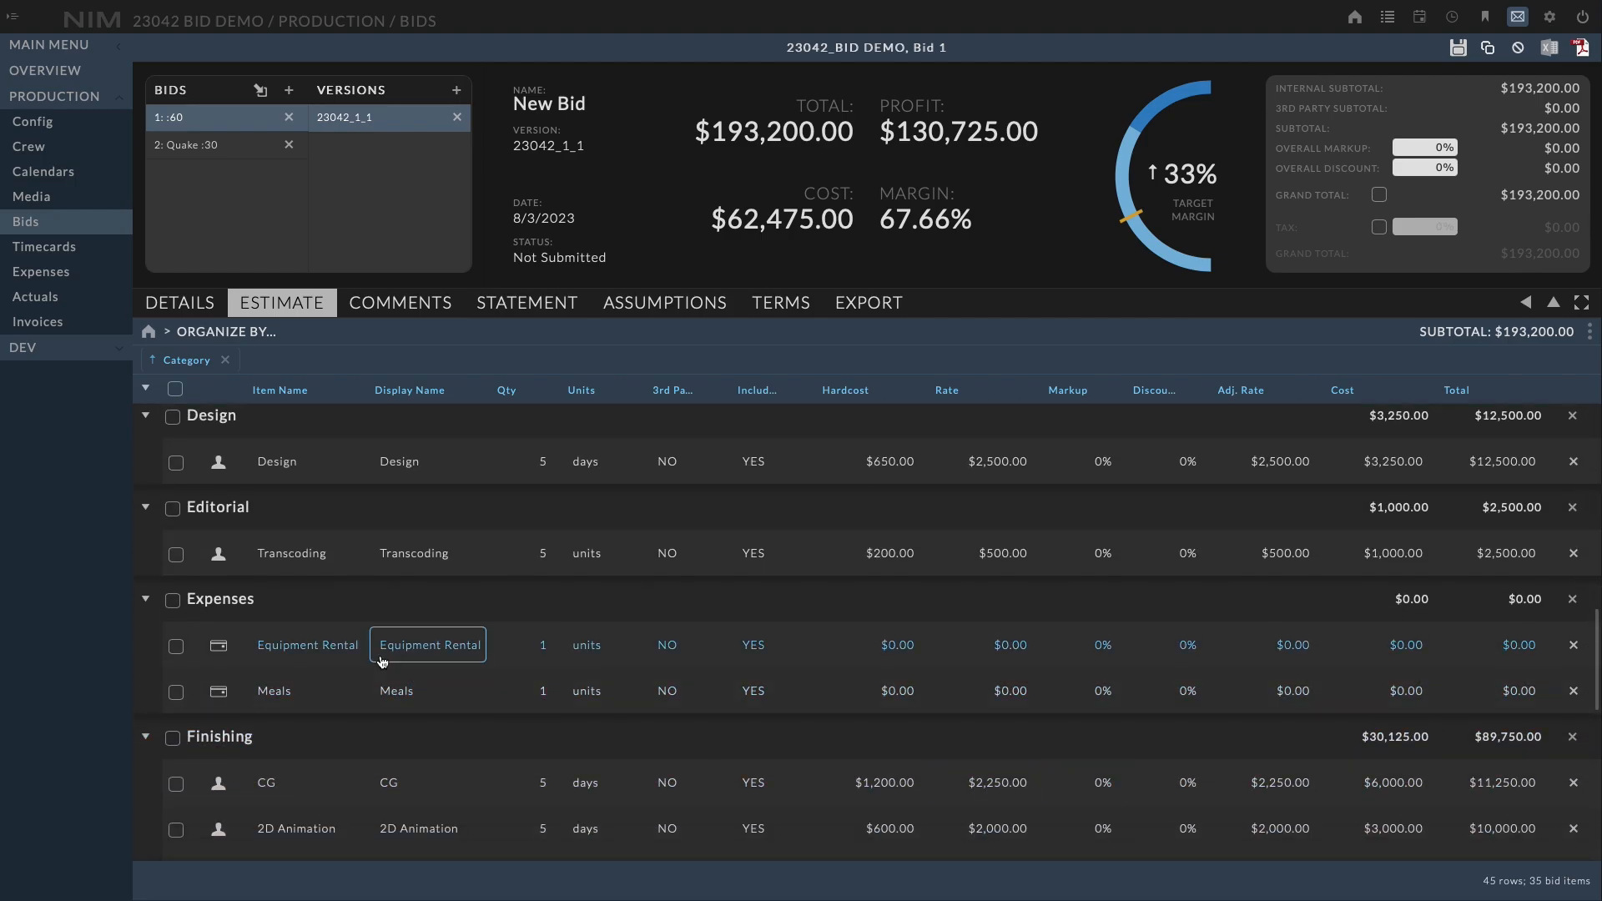
scroll(607, 649, down, 1)
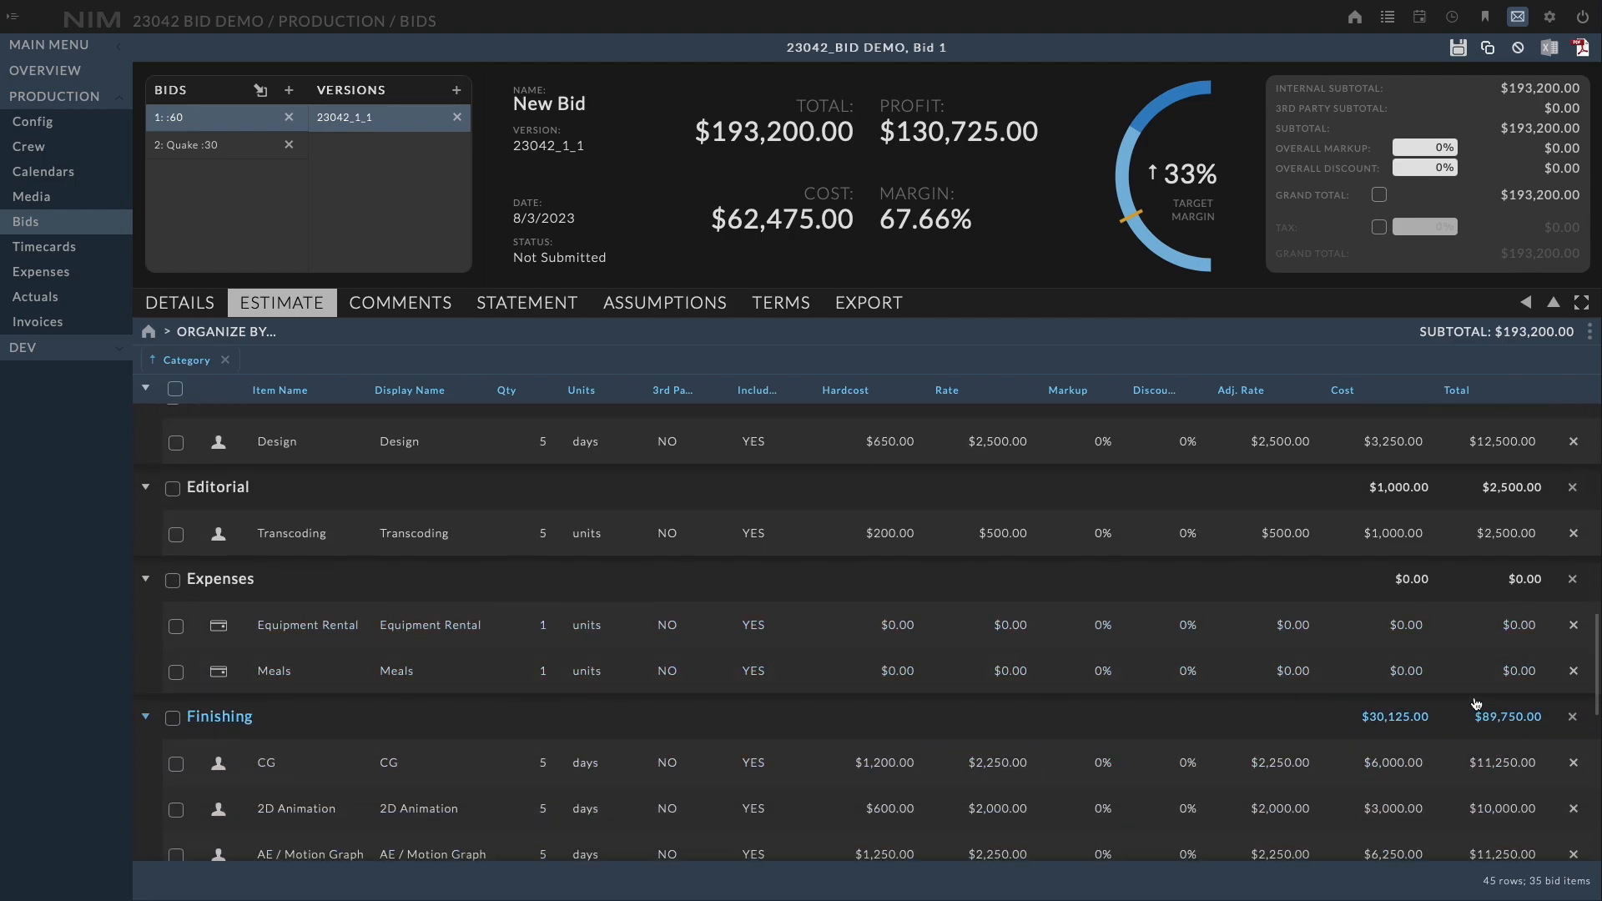
drag(1597, 659, 1595, 437)
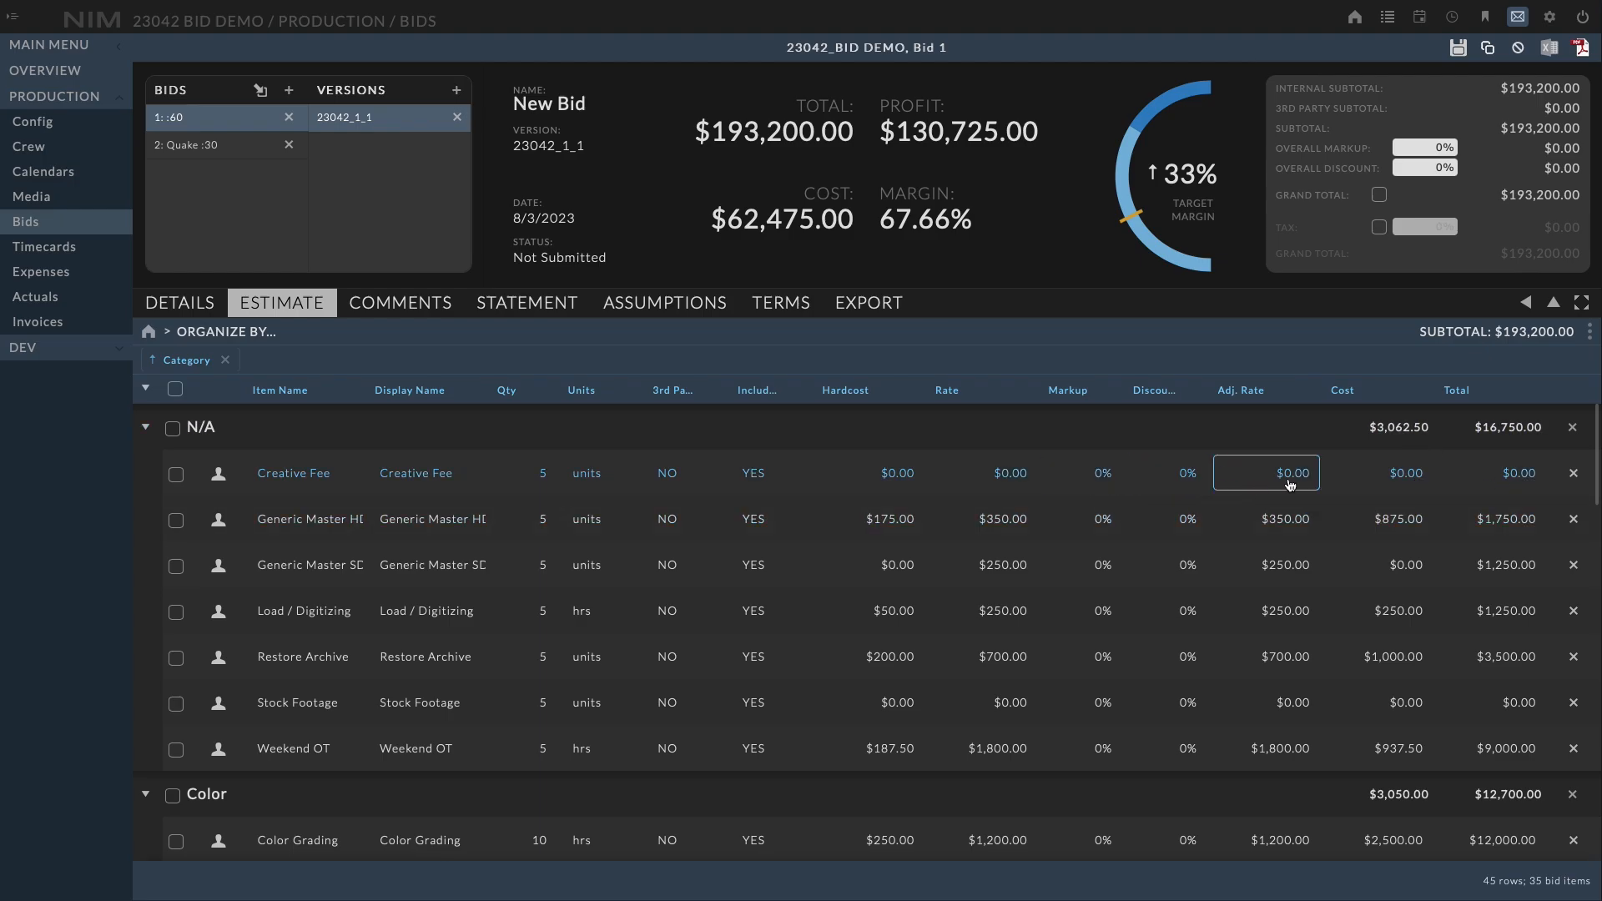
click(145, 427)
scroll(397, 518, down, 2)
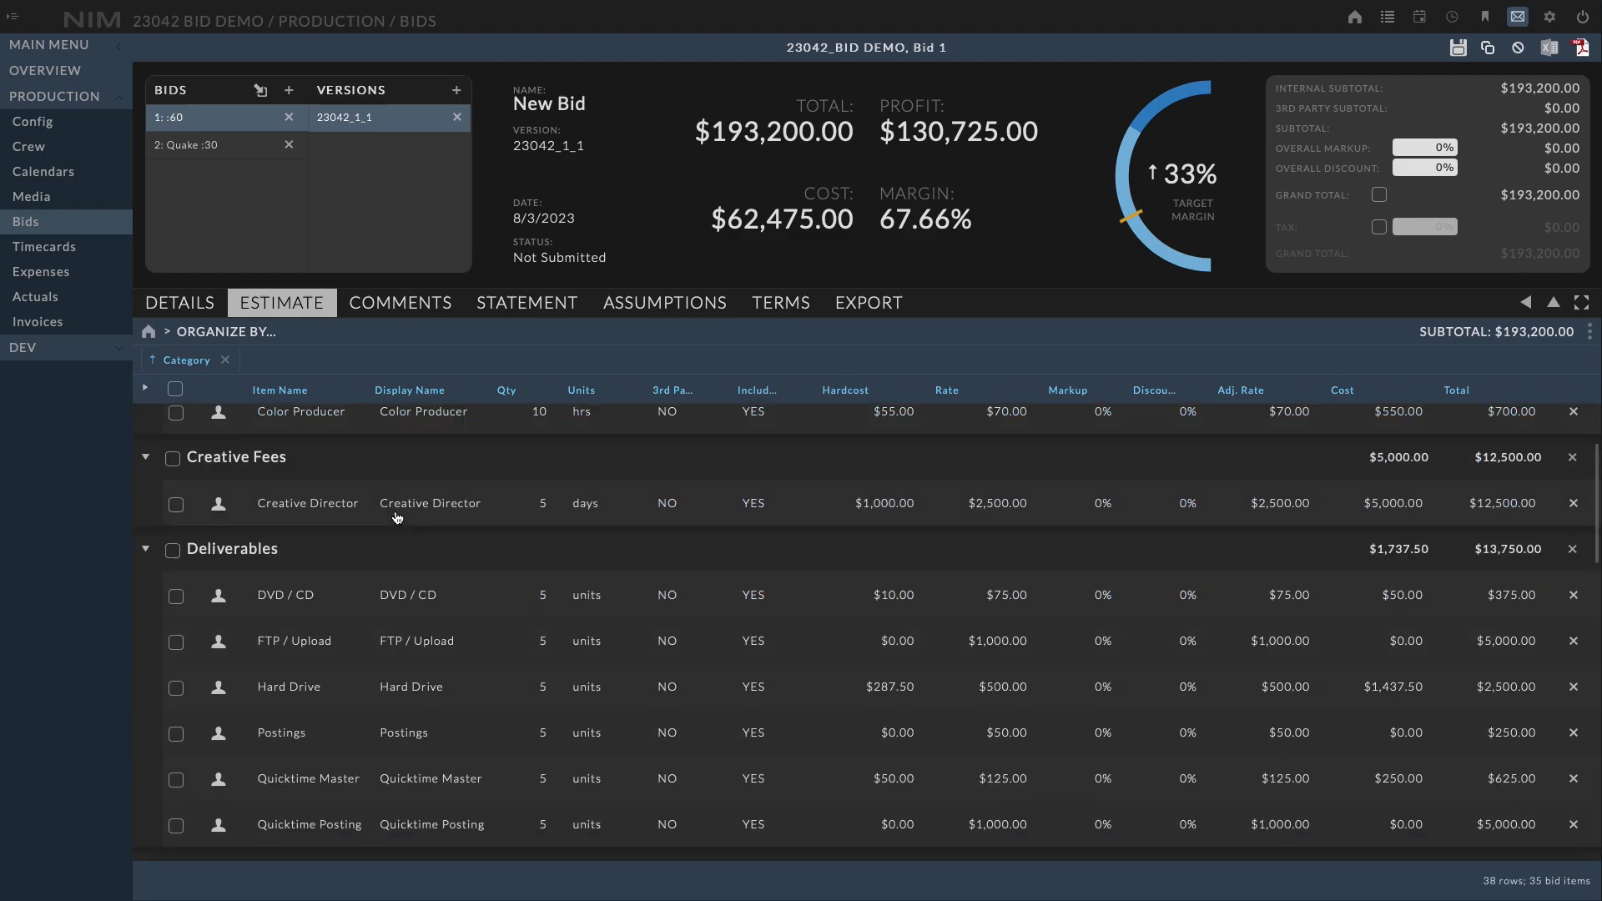
scroll(397, 518, down, 10)
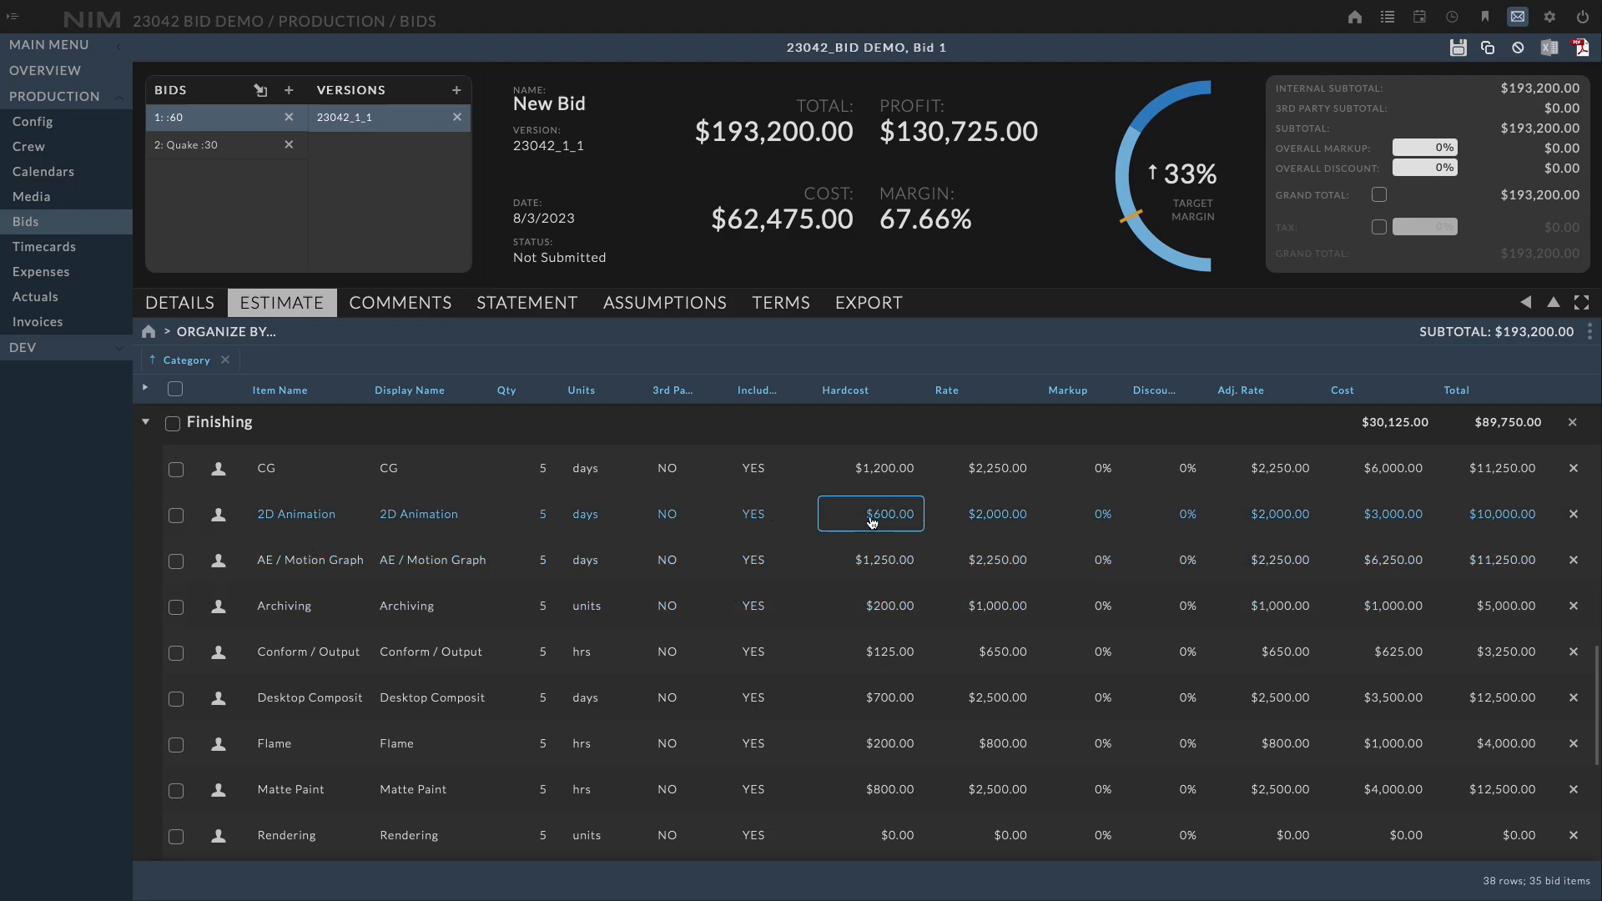
click(1177, 516)
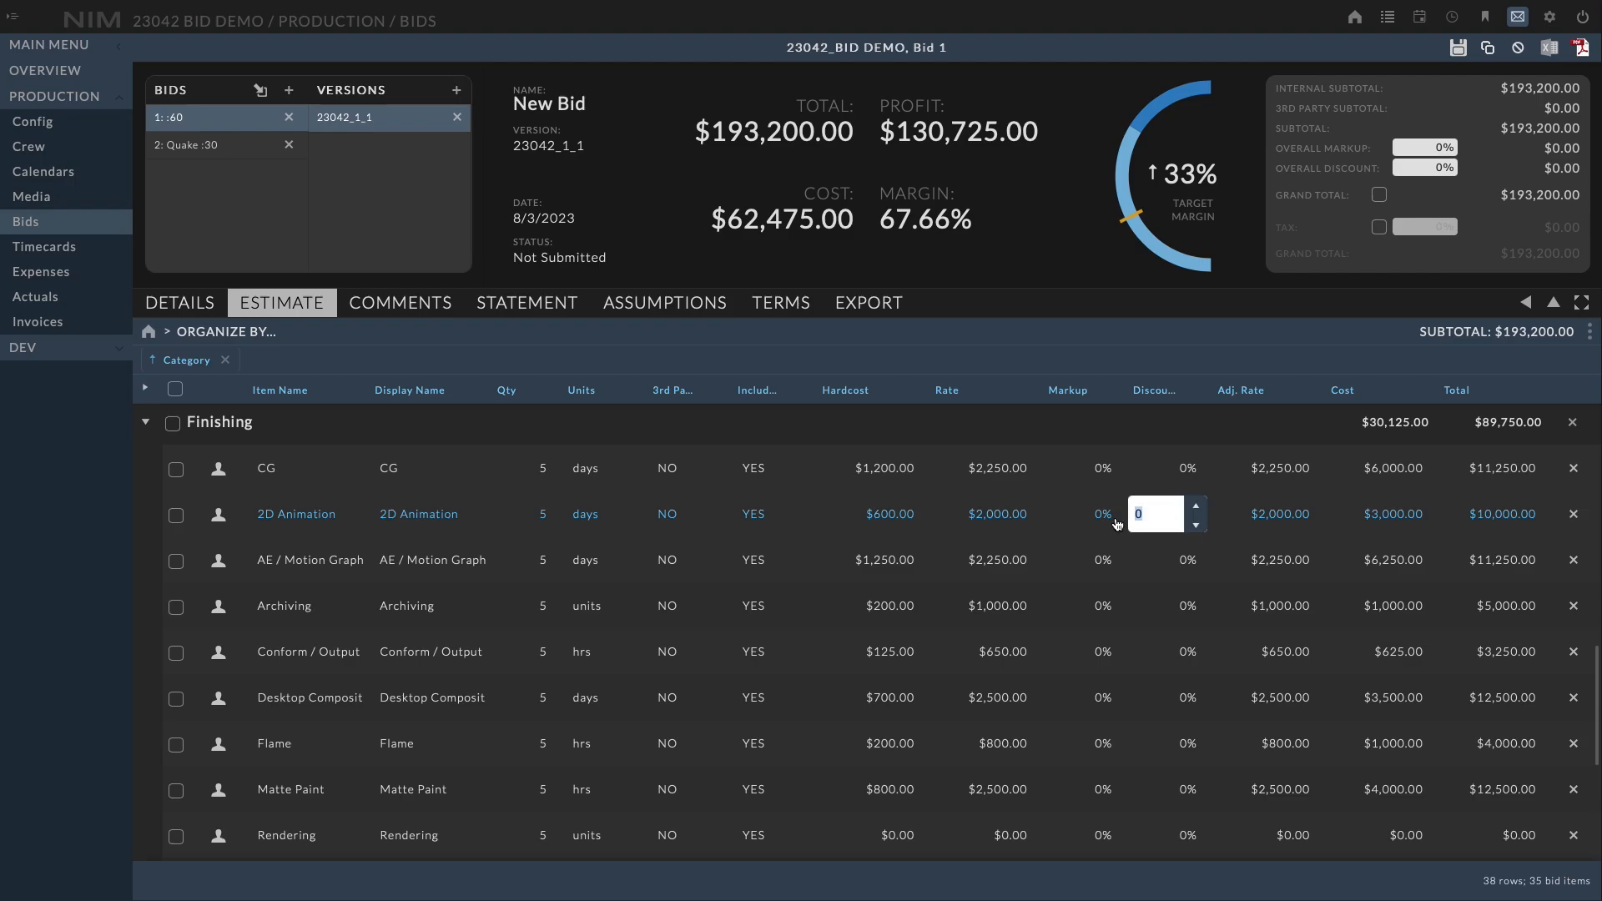
text(10)
key(Return)
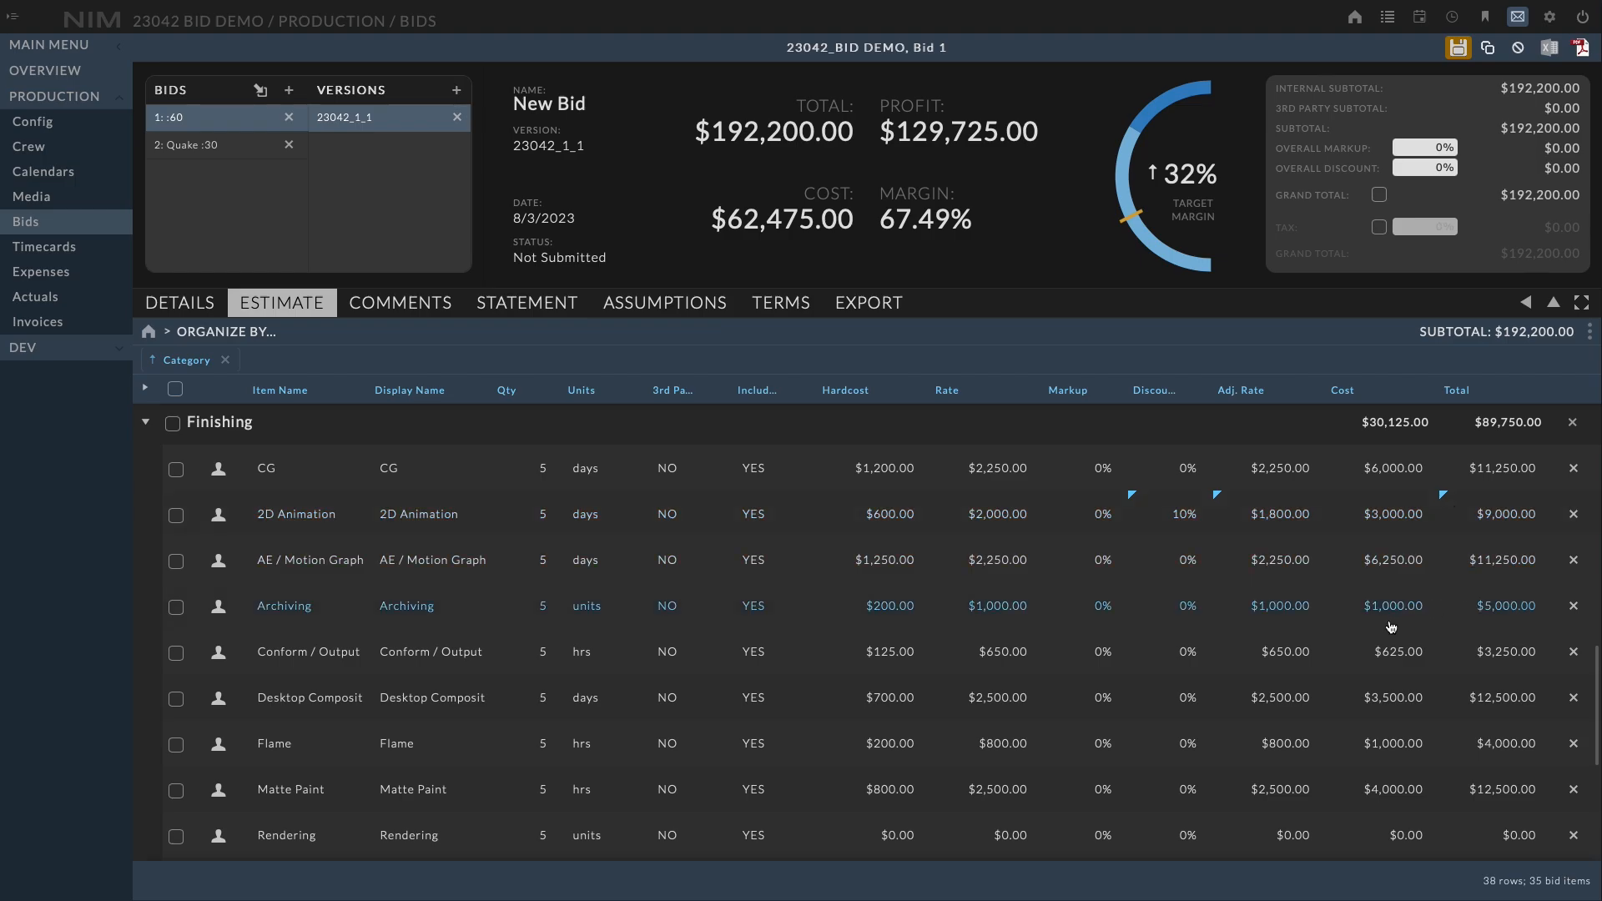
Set a 5% markup on the AE / Motion Graph item
click(1103, 565)
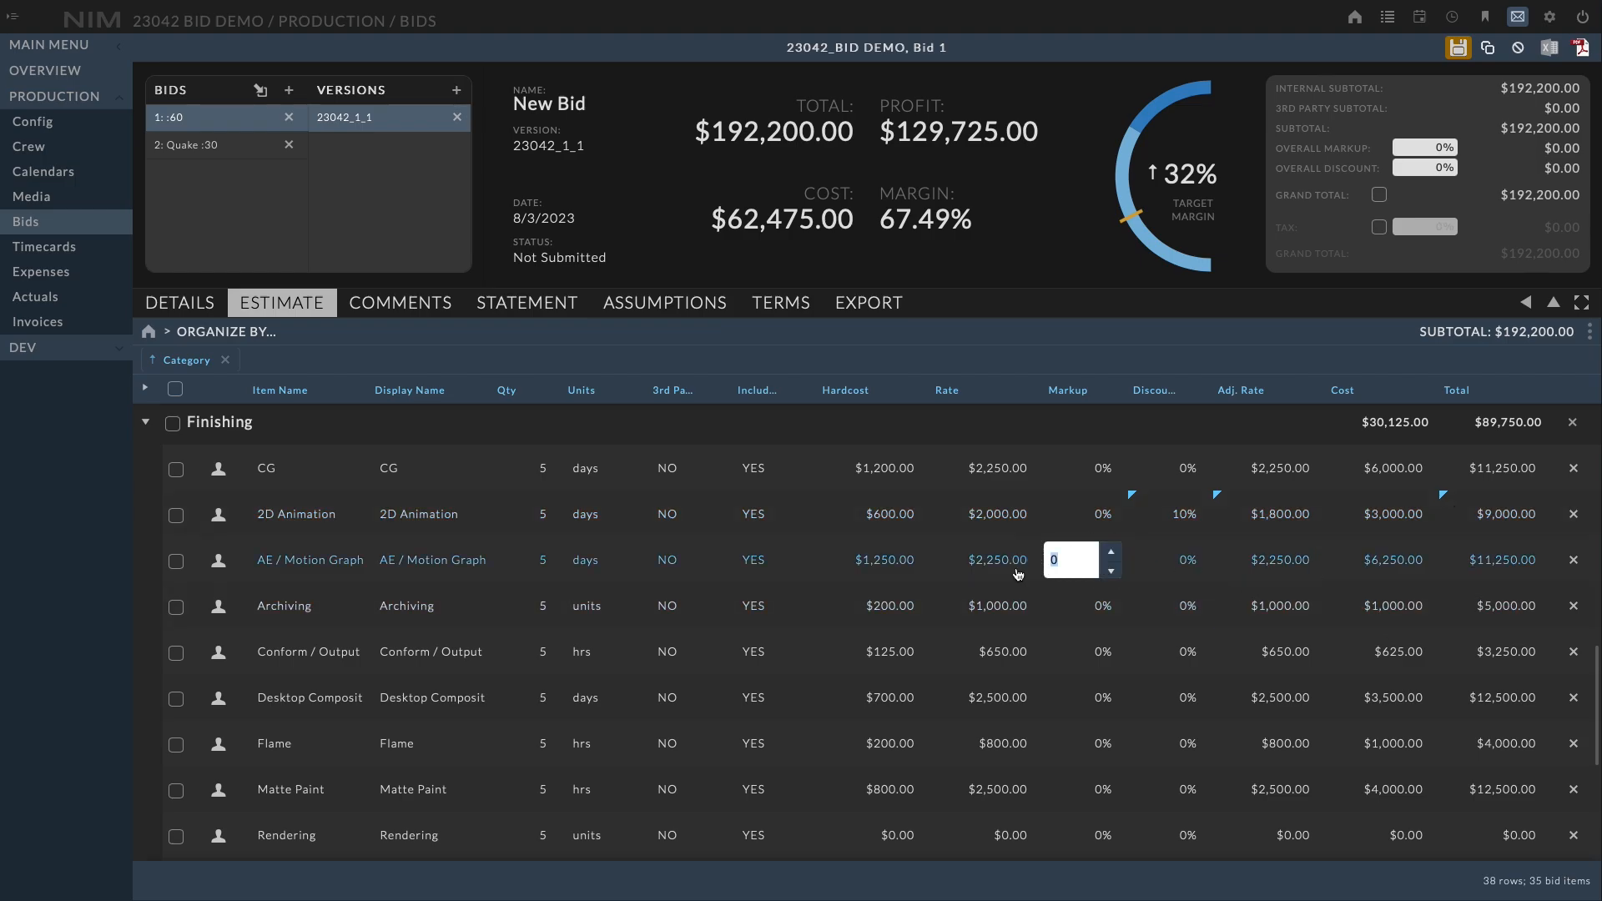
text(5)
key(Return)
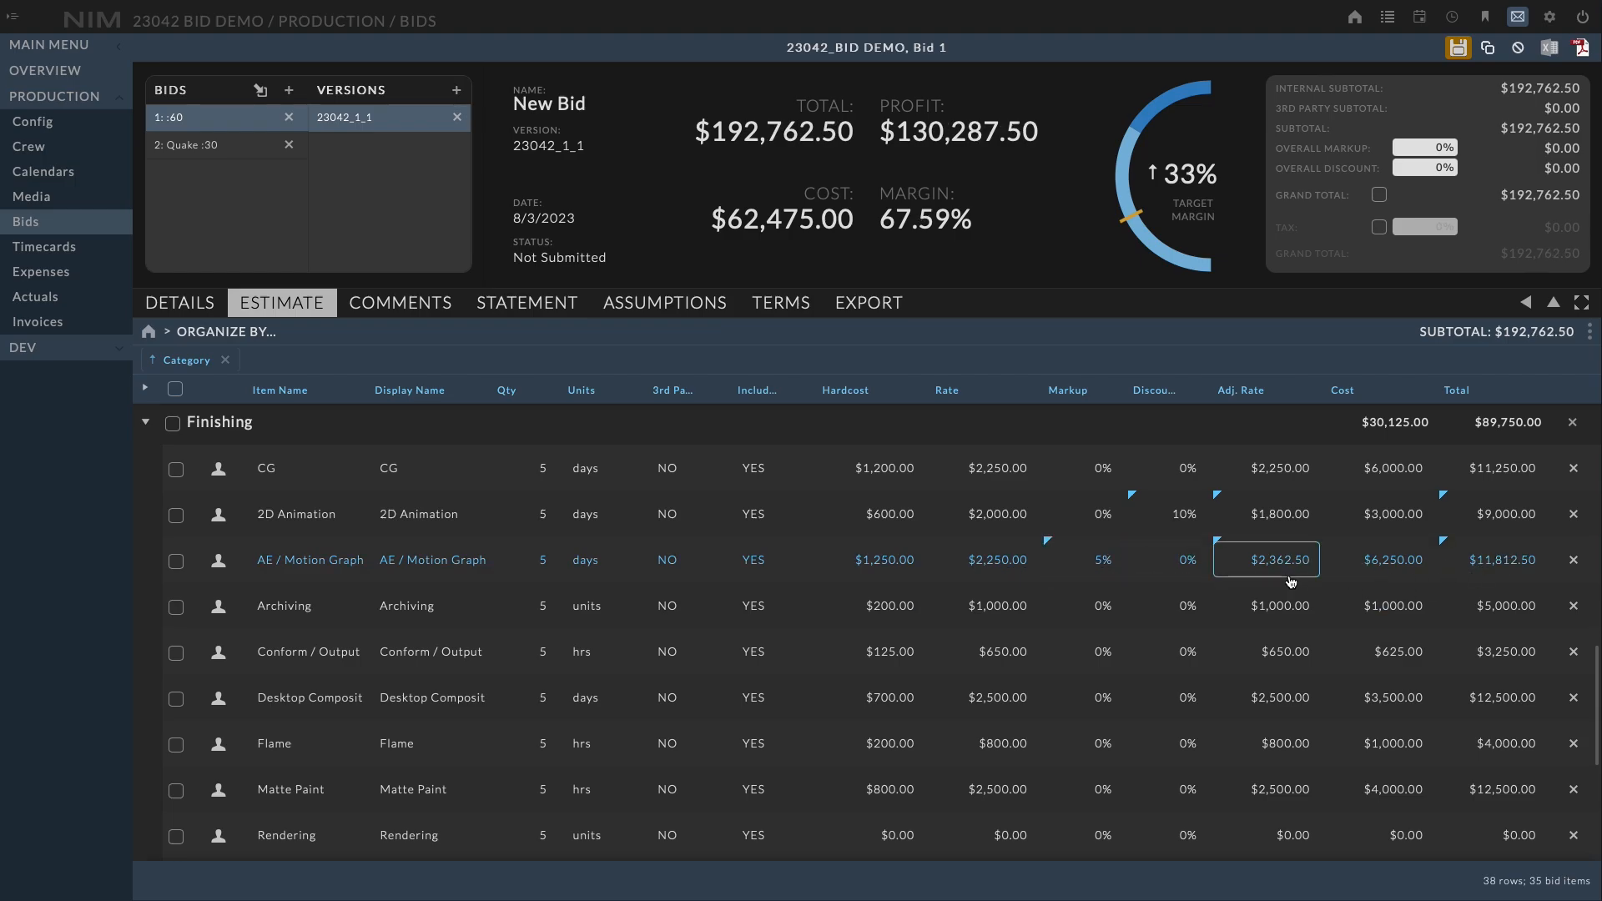
Set the CG item's adjusted rate to 1800 and save the bid
click(1292, 467)
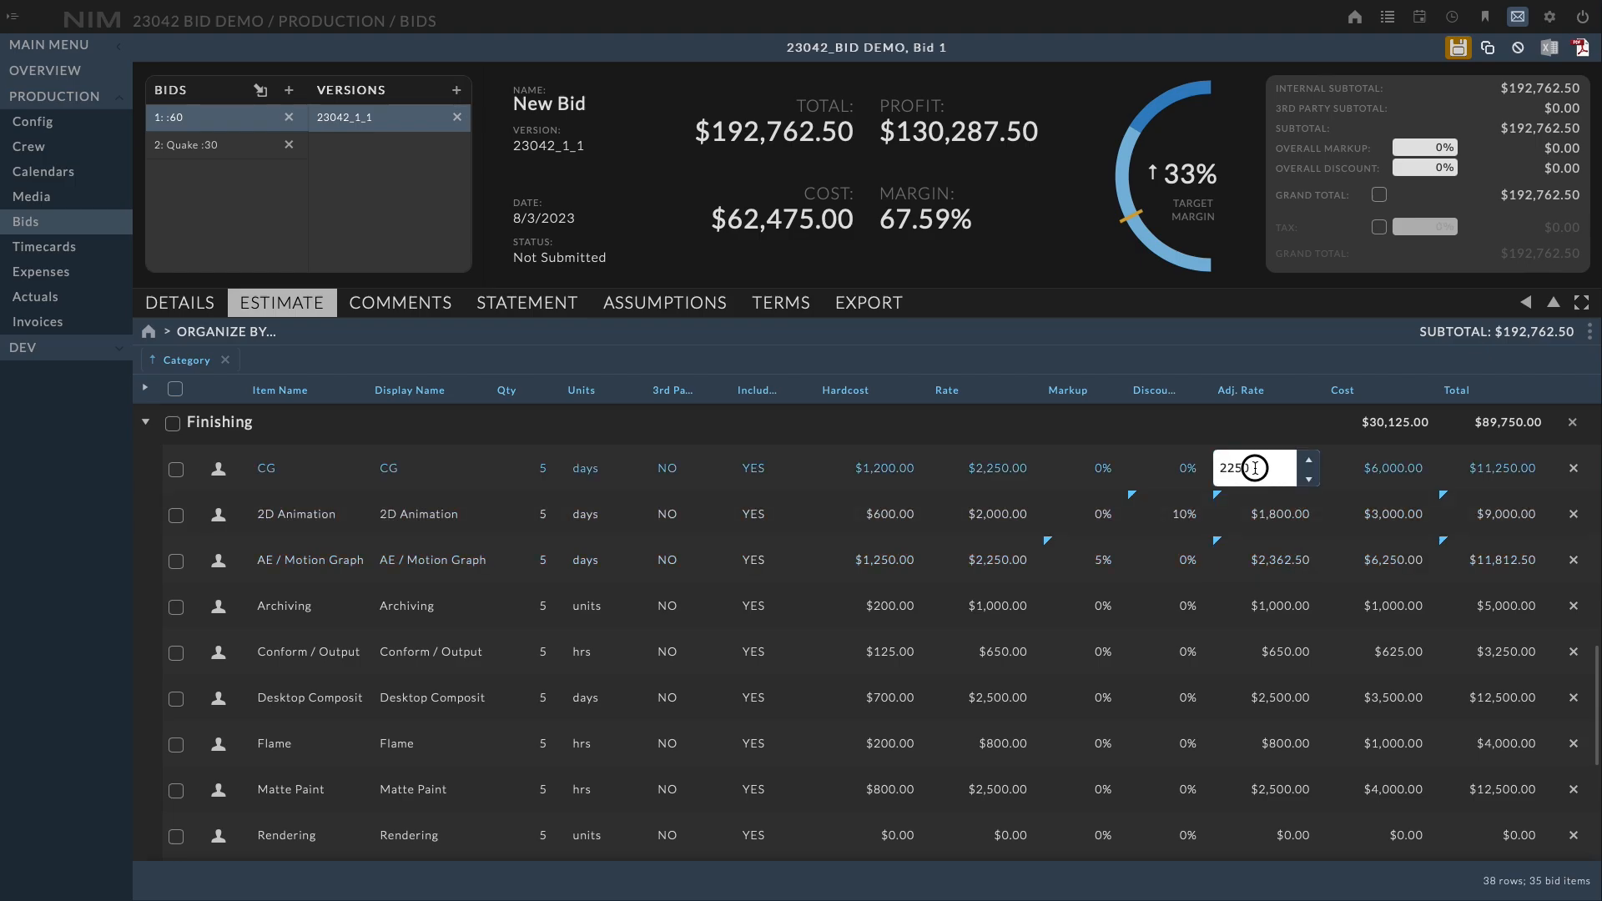
text(1800)
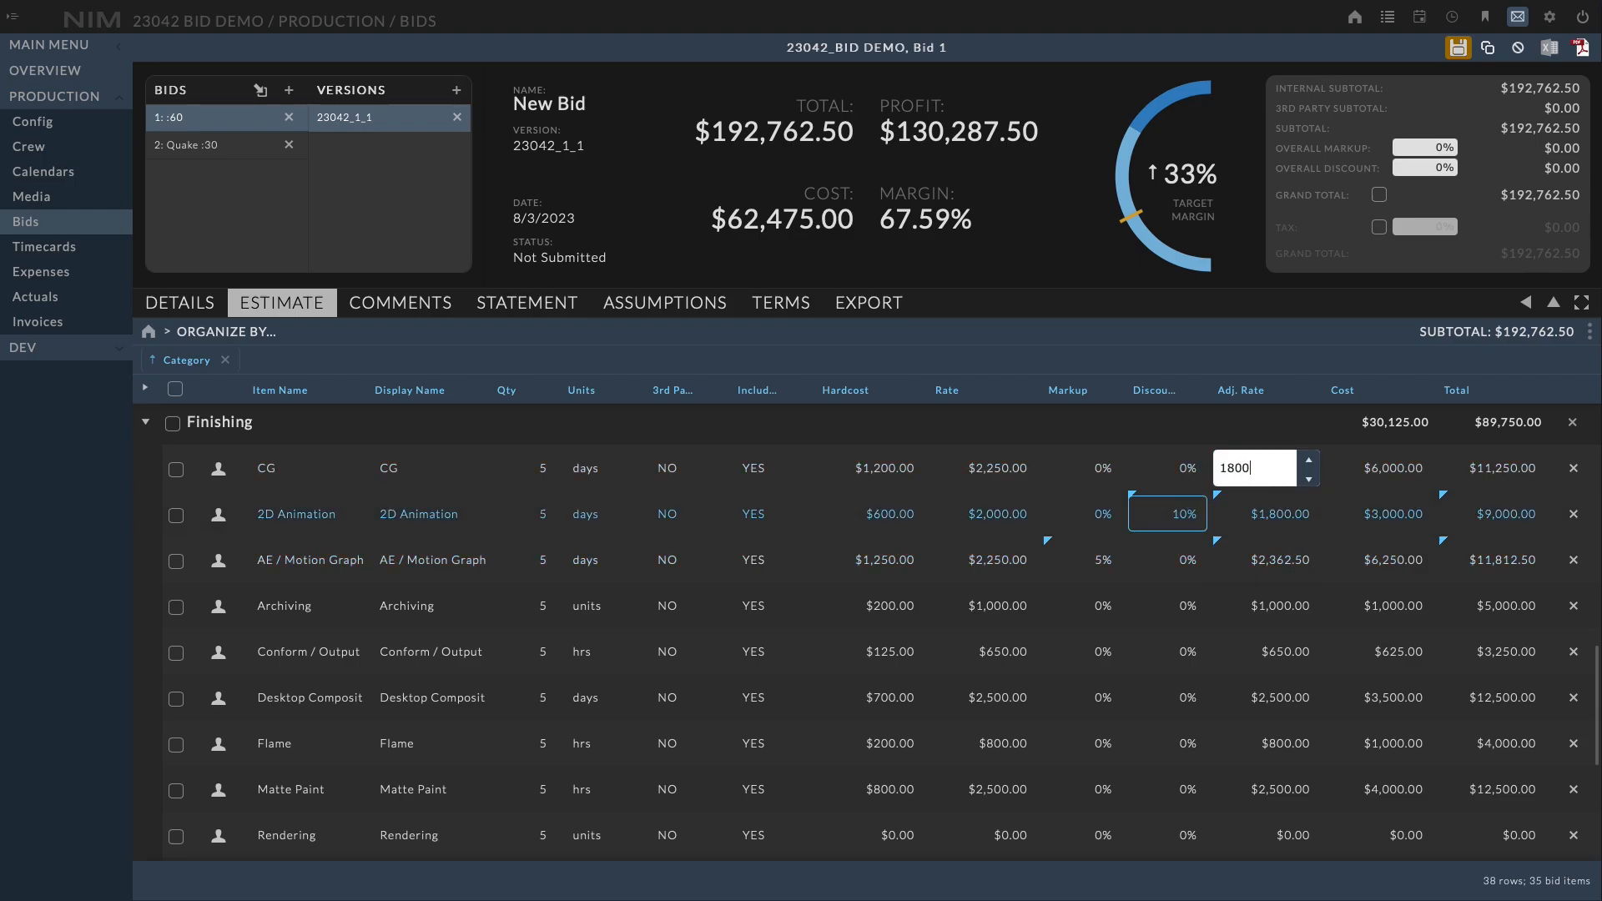
key(Return)
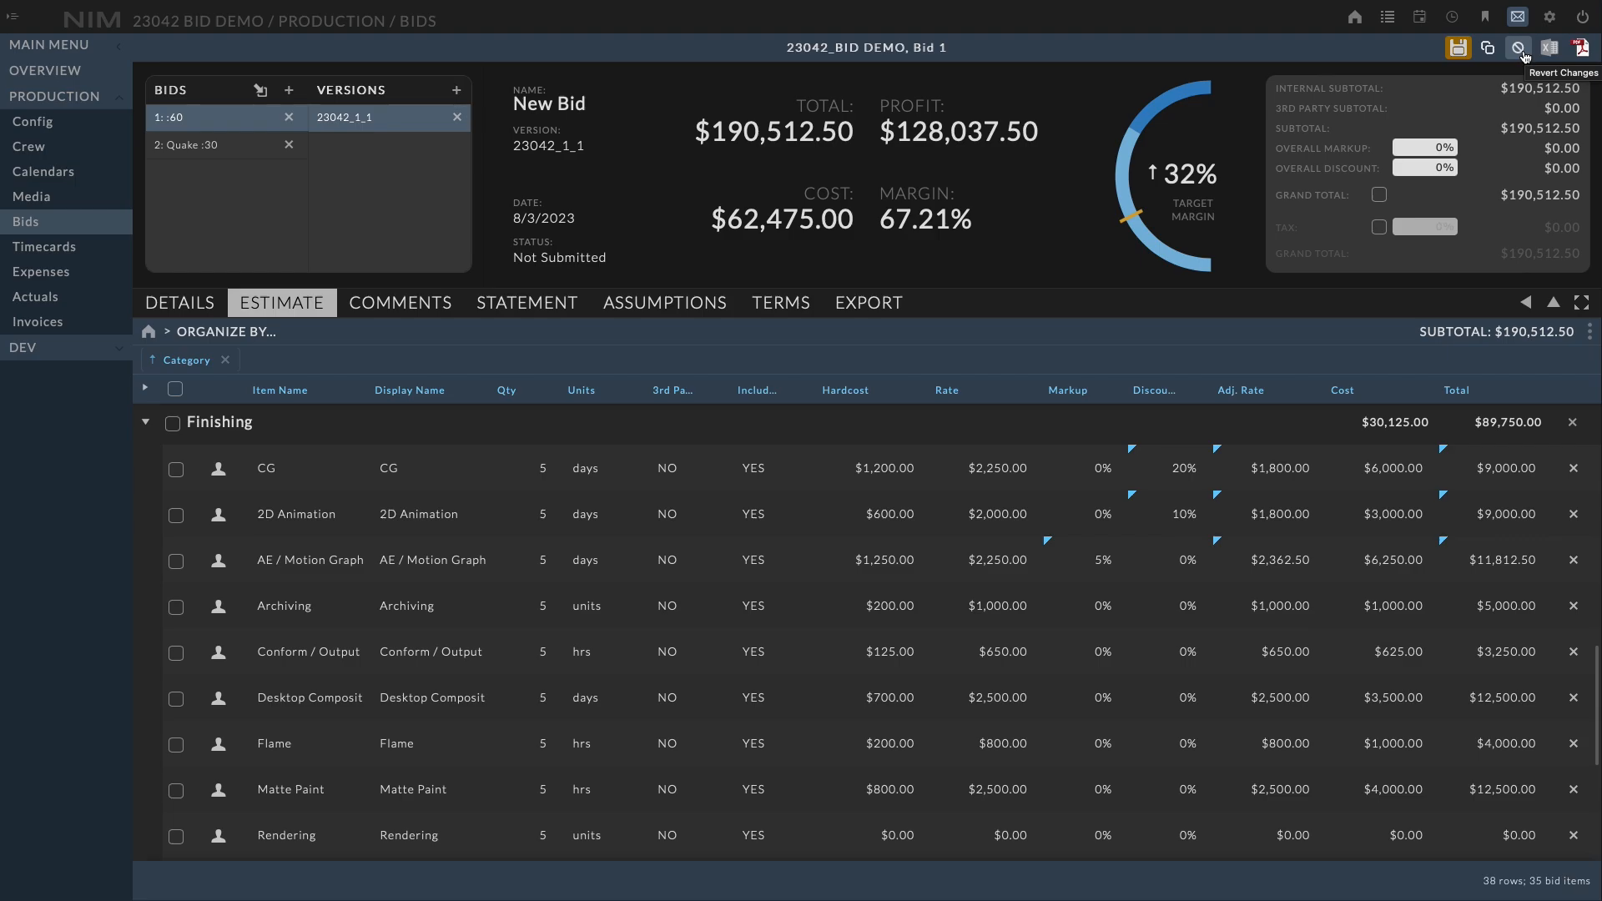
click(1460, 49)
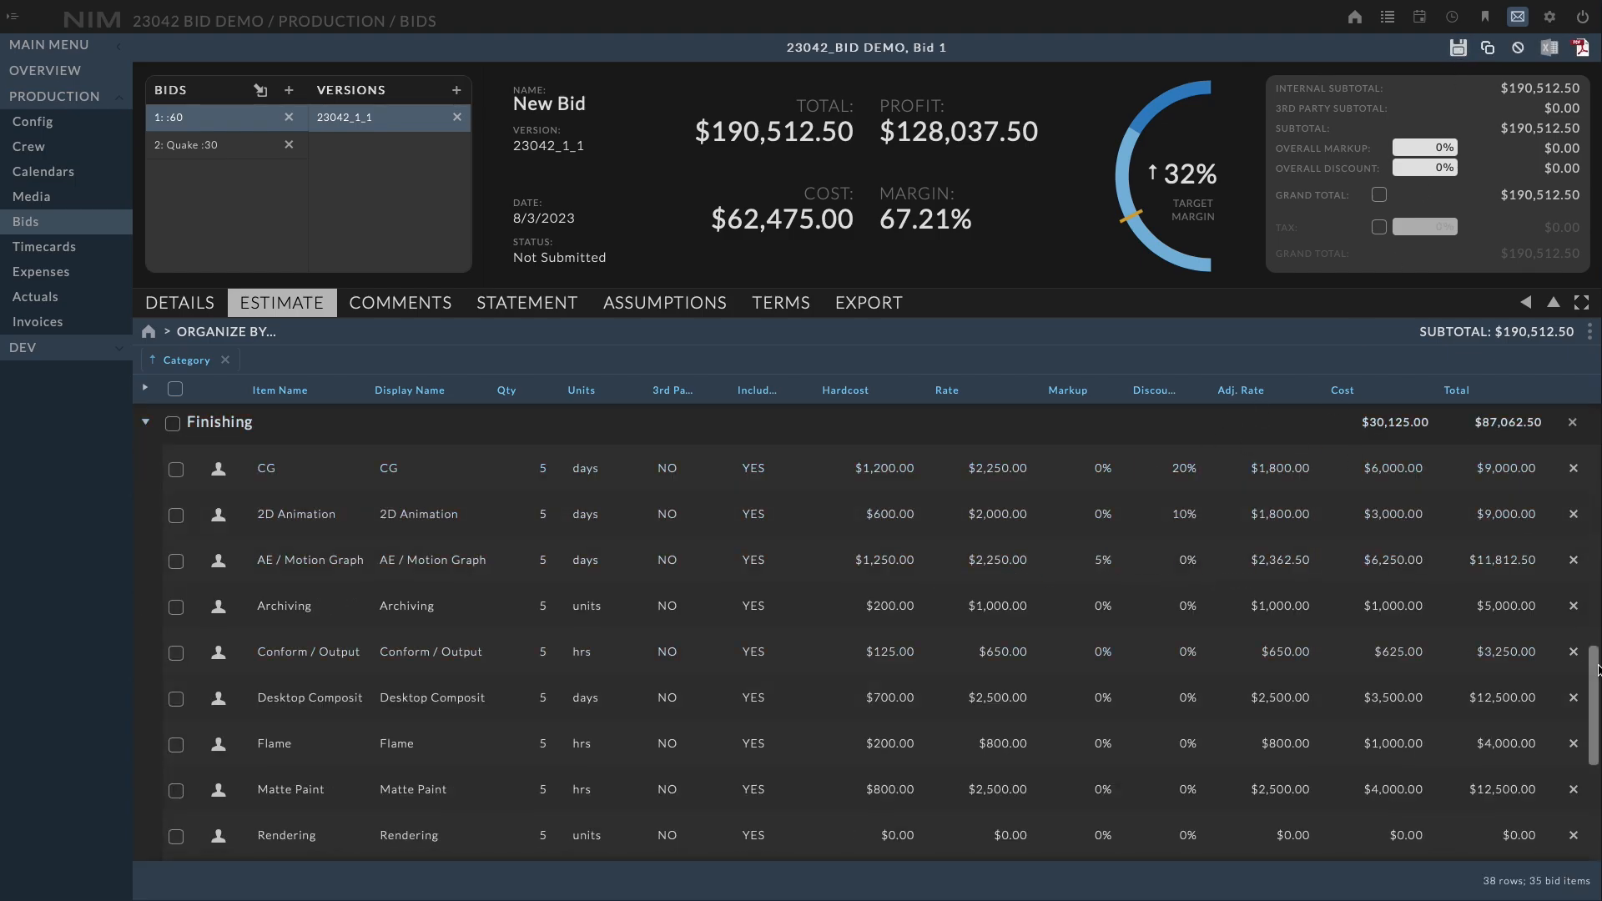
Mark the Equipment Rental expense item as a 3rd party cost
drag(1593, 668, 1582, 619)
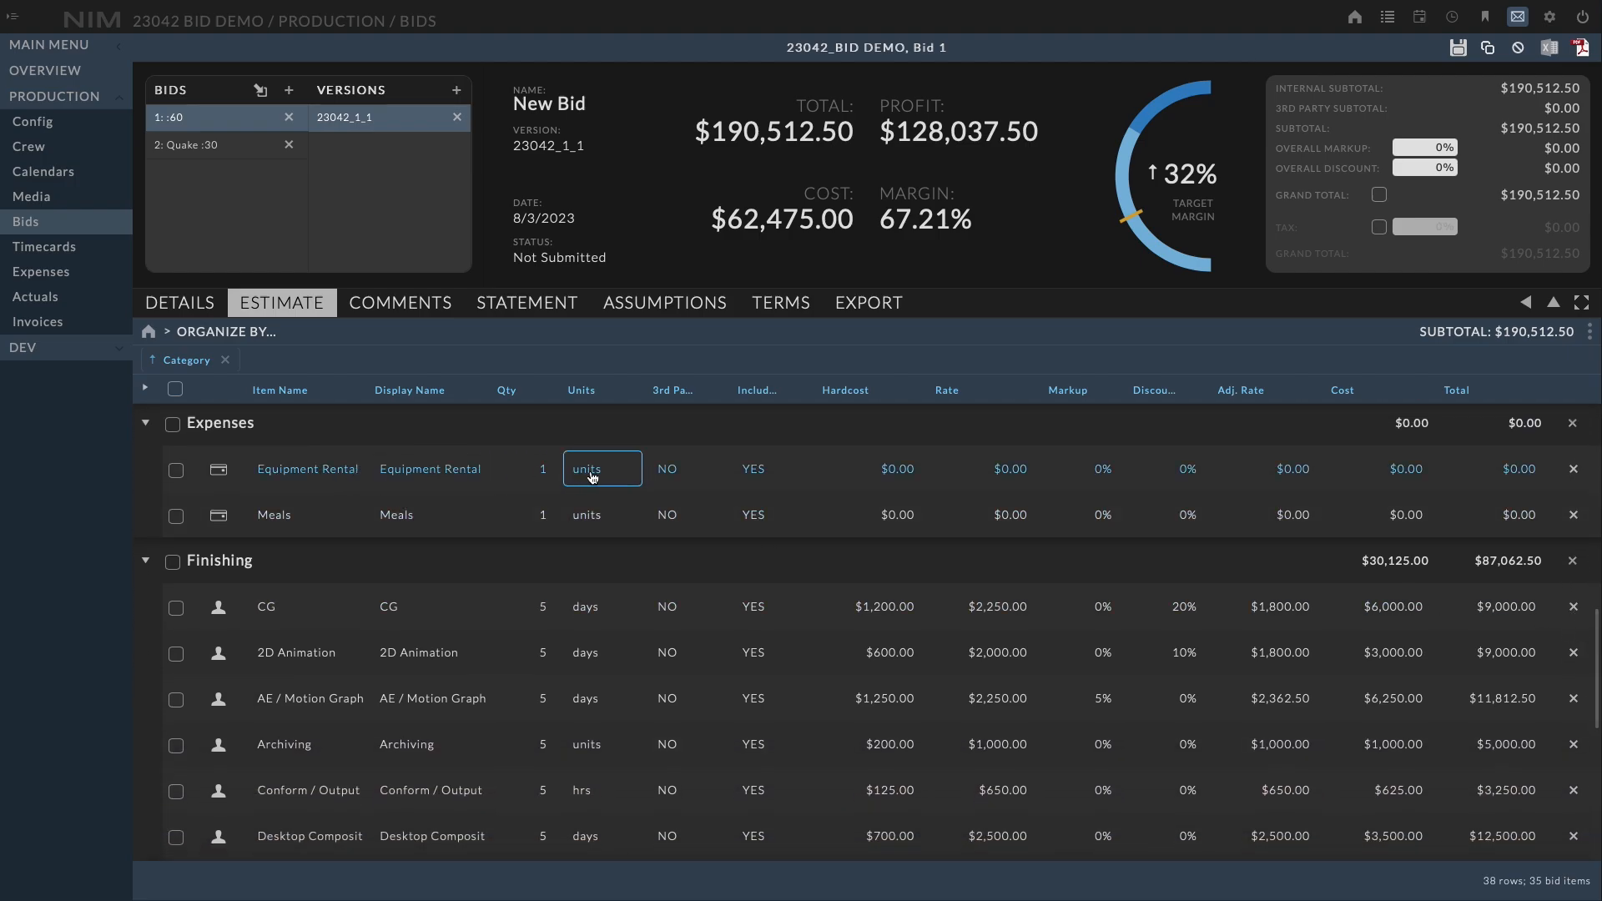
click(715, 394)
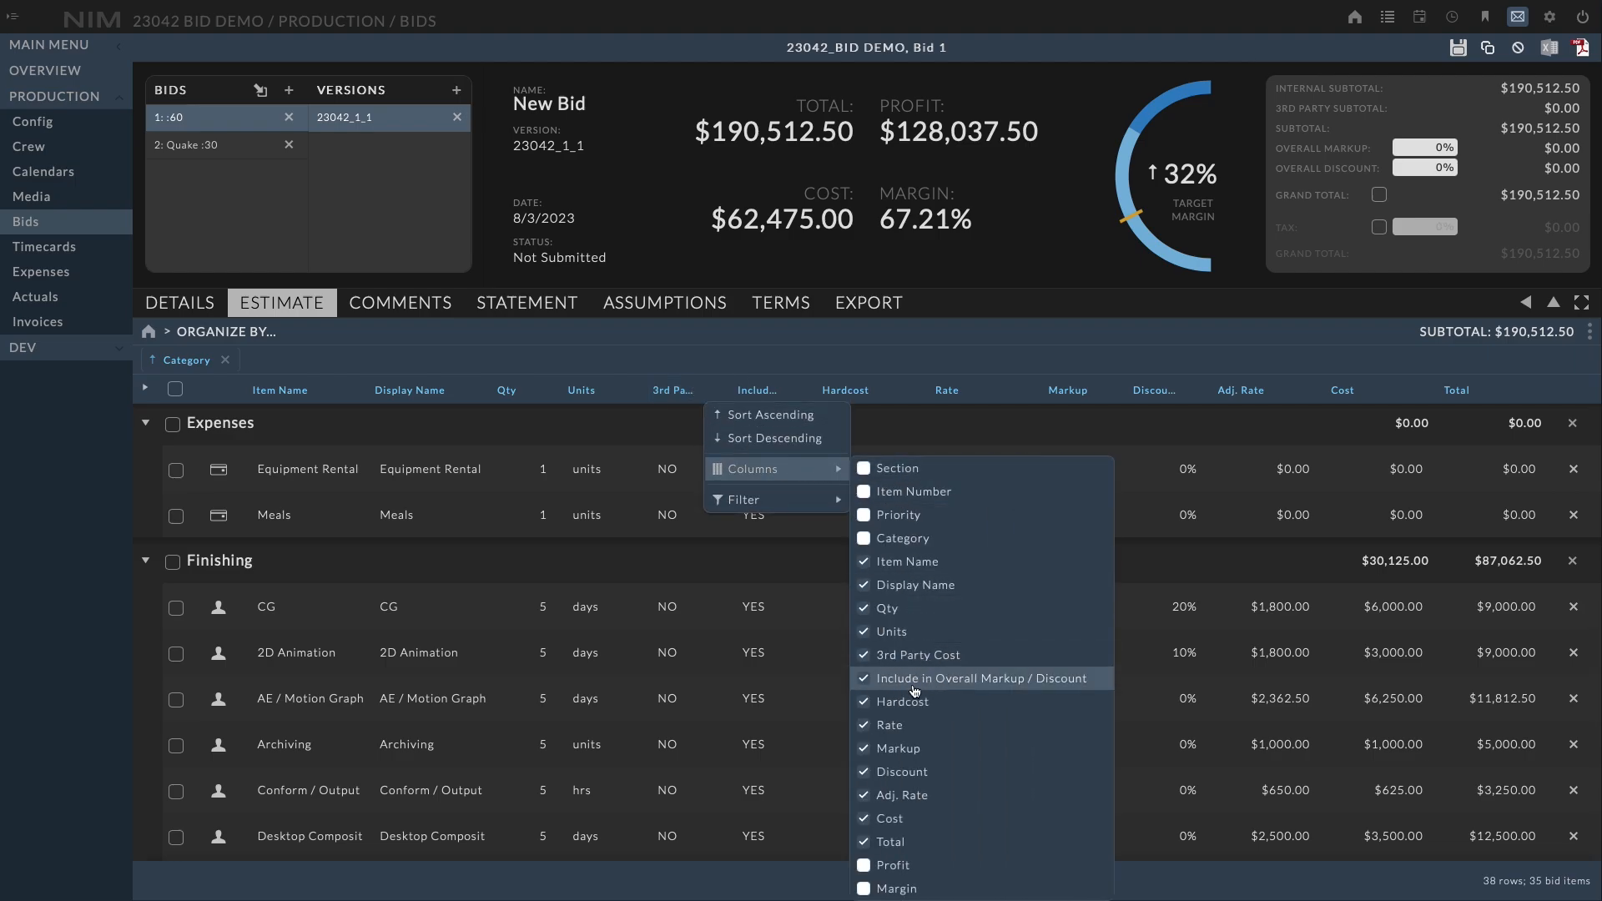
click(768, 354)
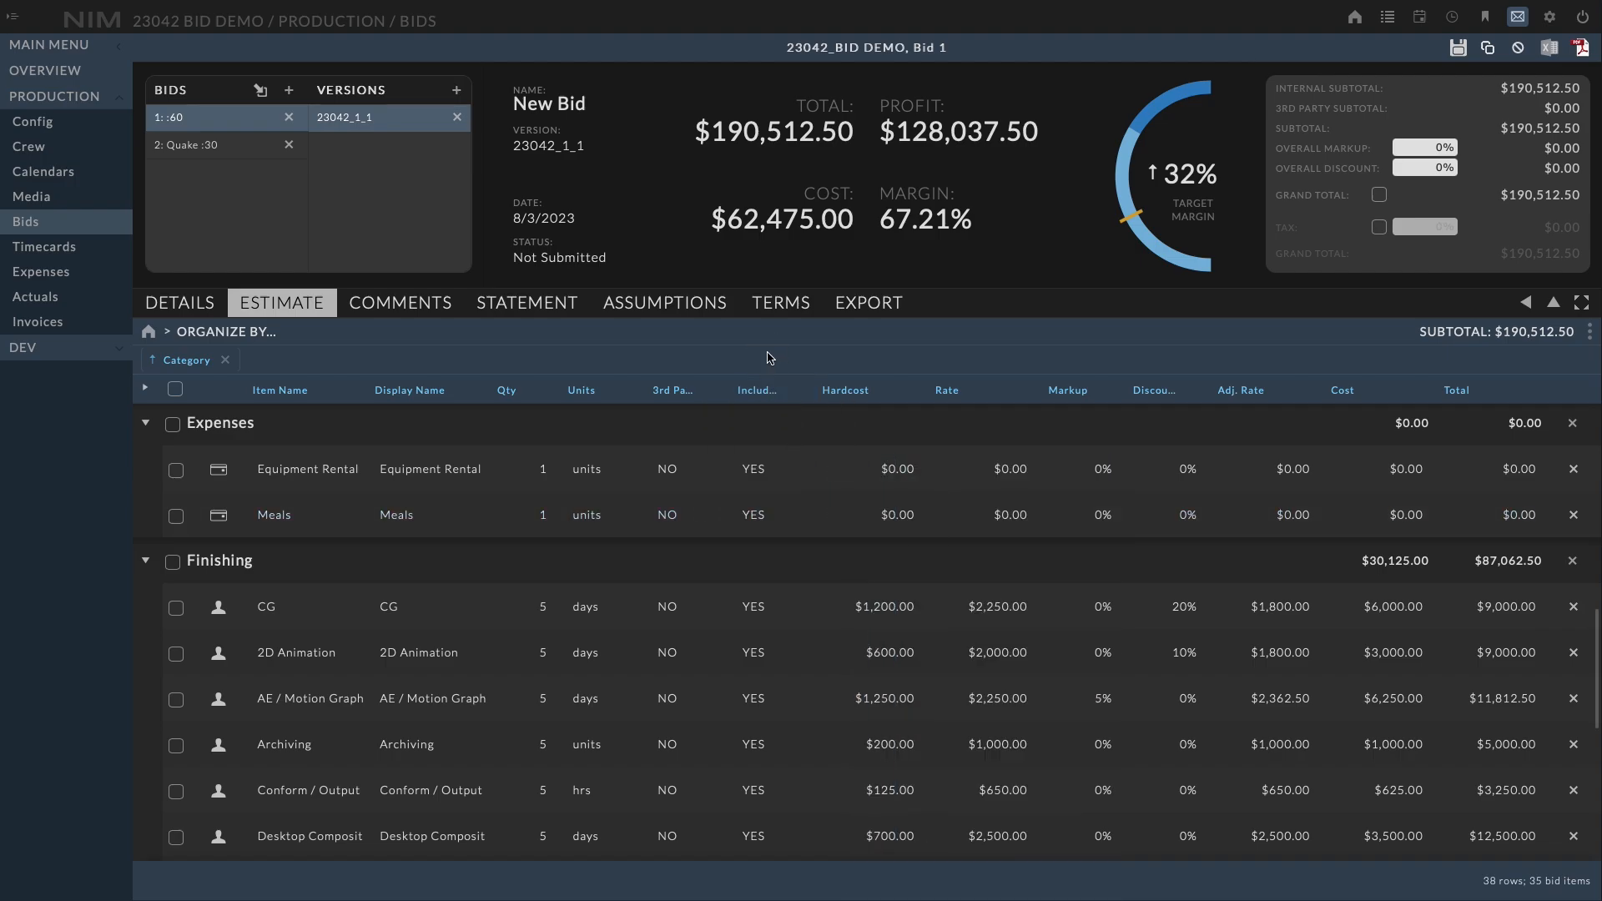
click(679, 469)
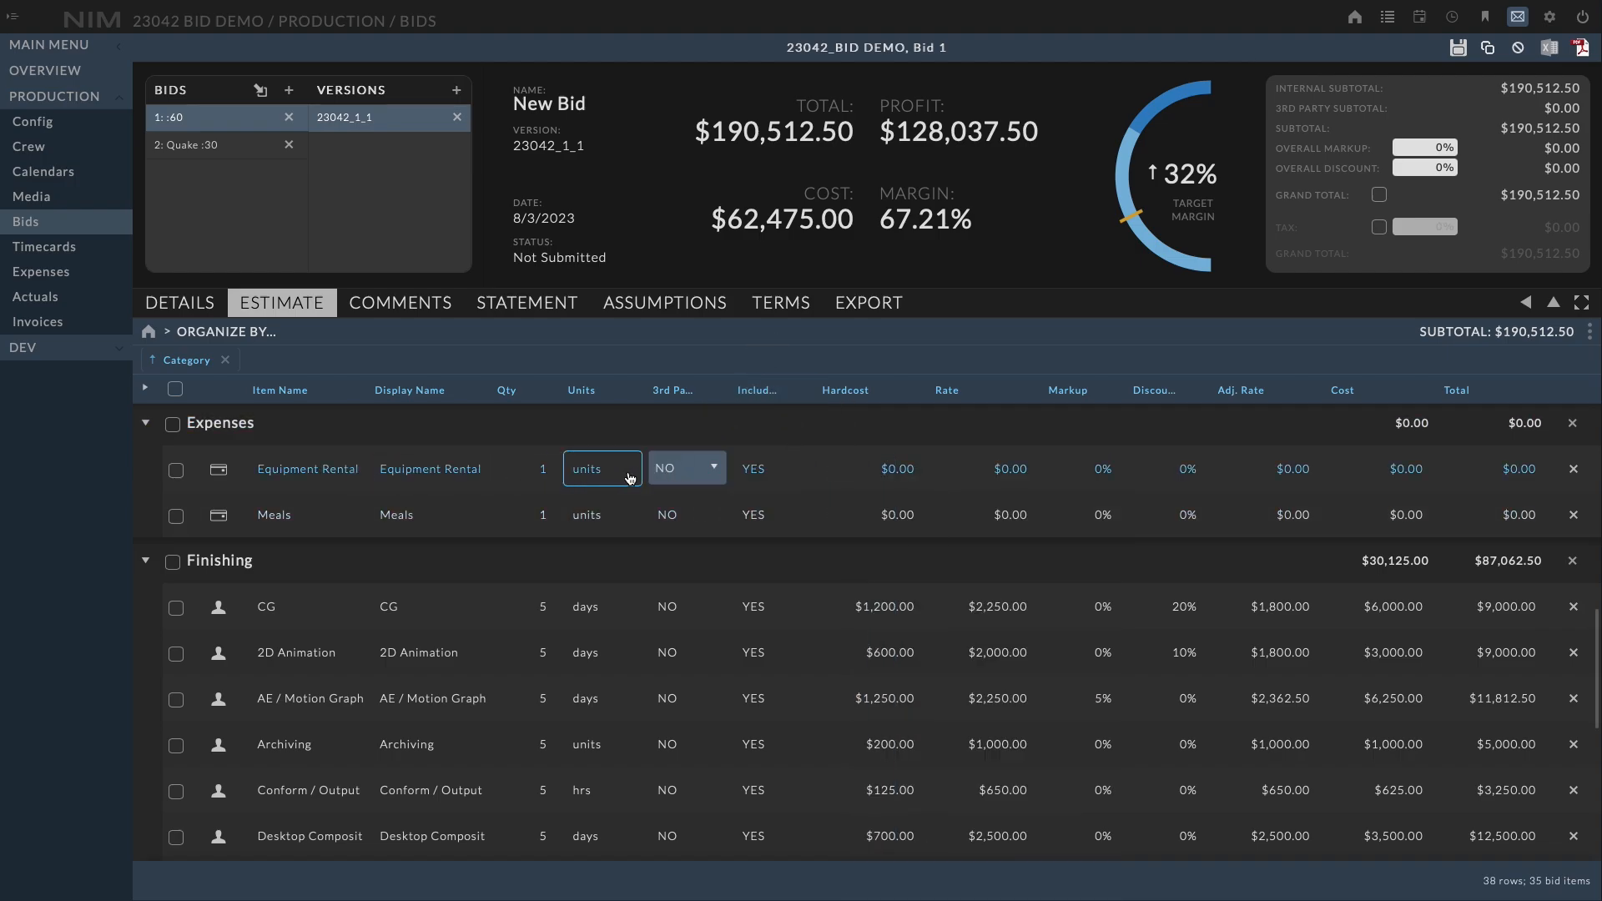
click(681, 469)
click(686, 521)
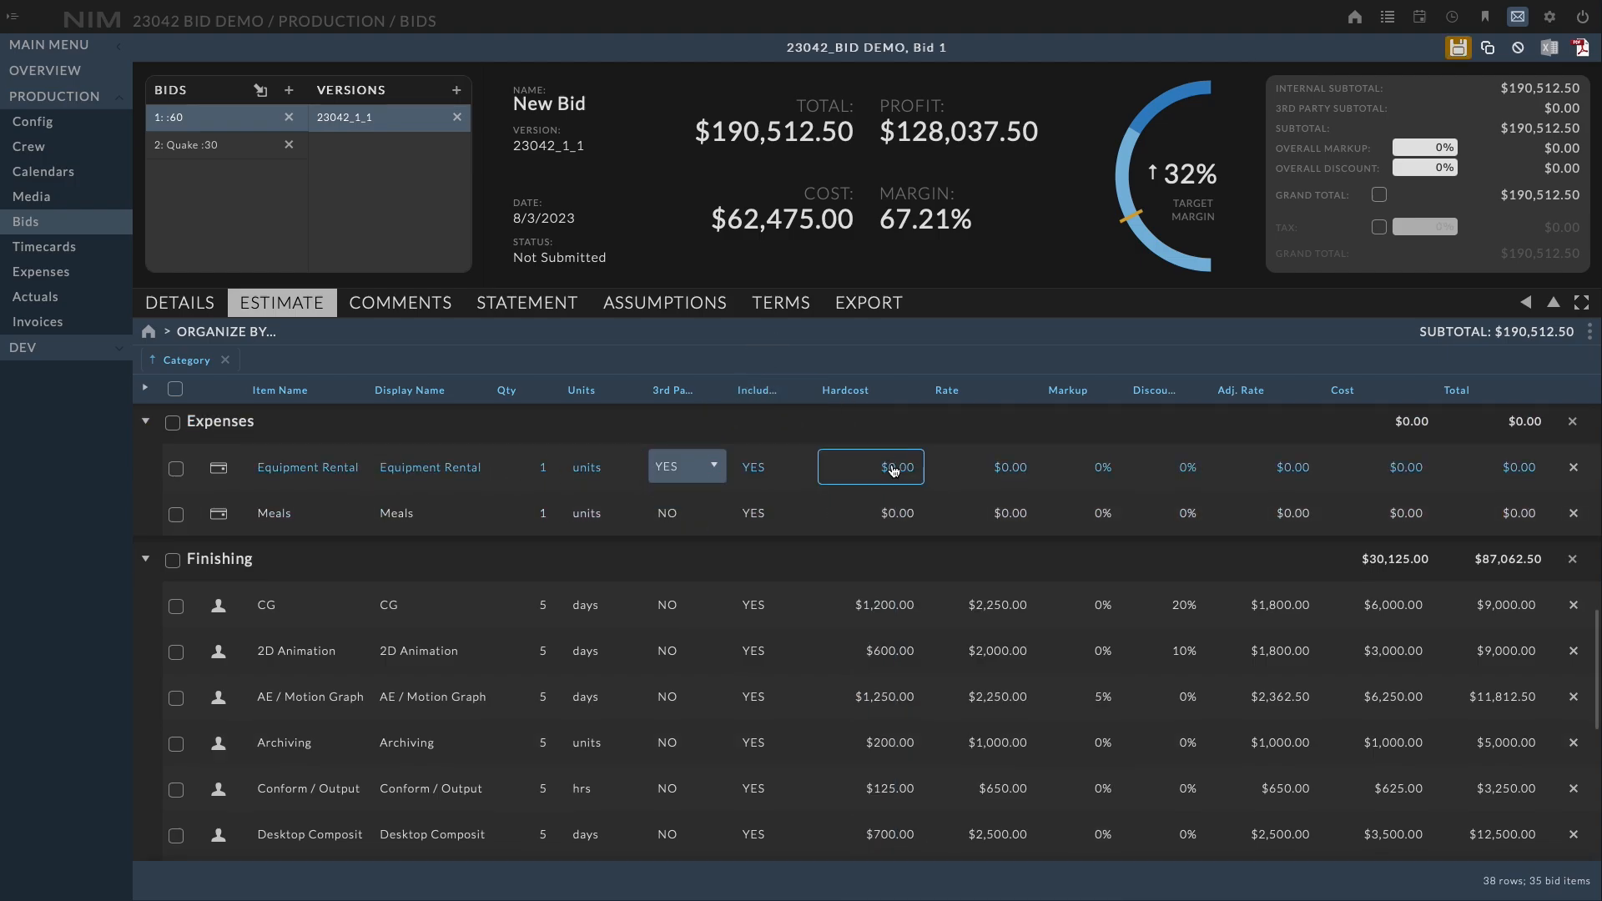
Set both the hardcost and the rate of the Equipment Rental item to 9,000
click(870, 468)
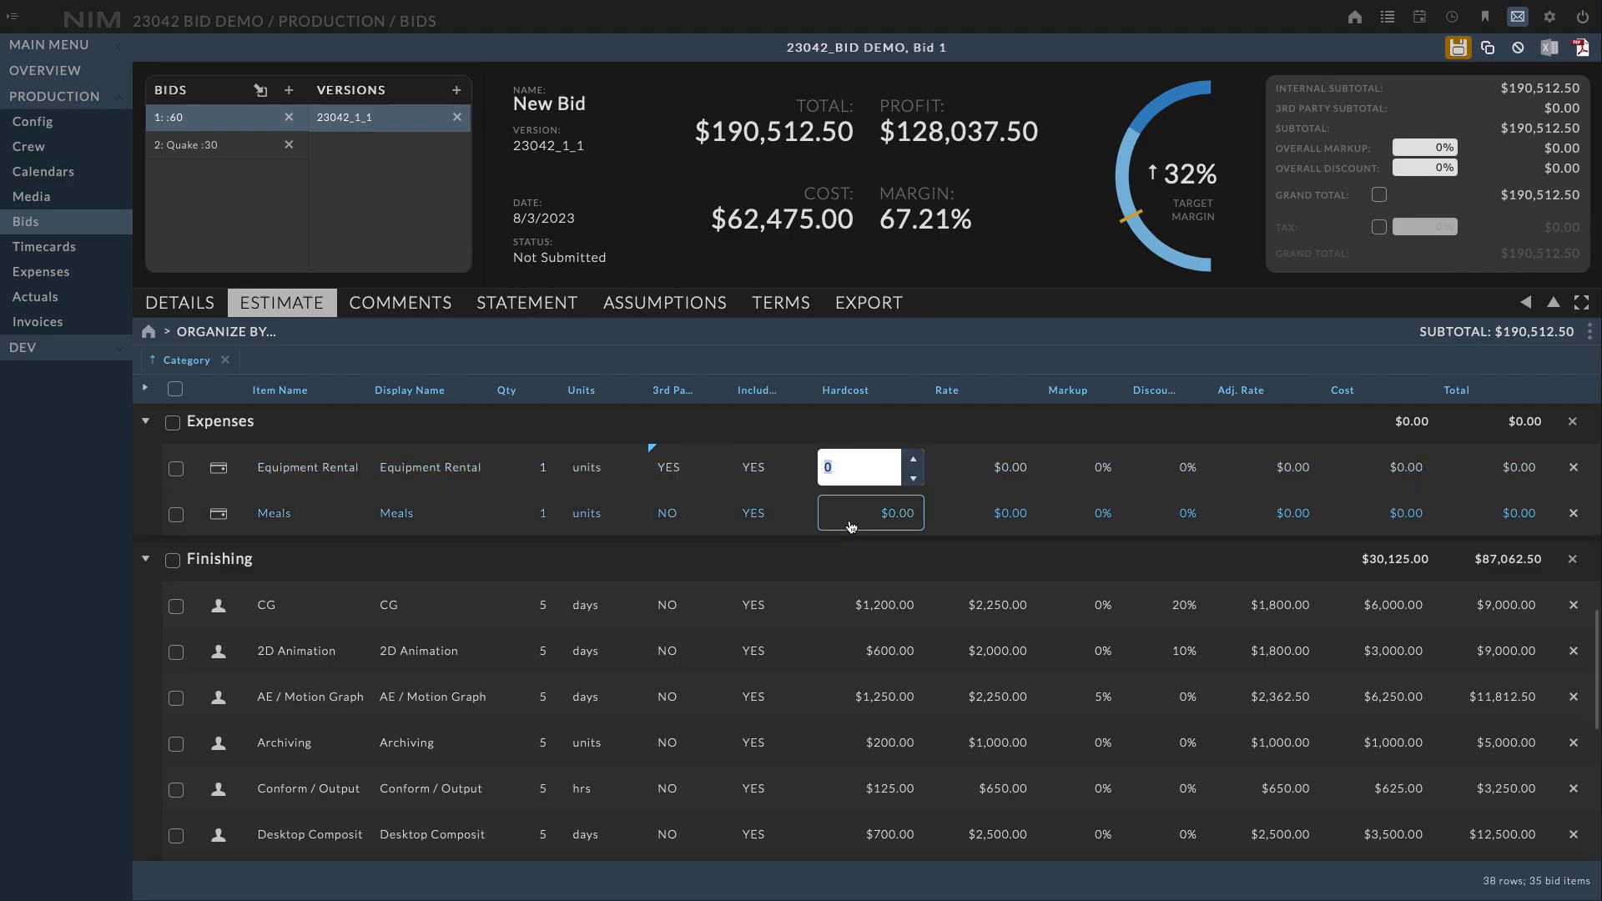
text(9,00)
text(00)
key(Return)
click(957, 468)
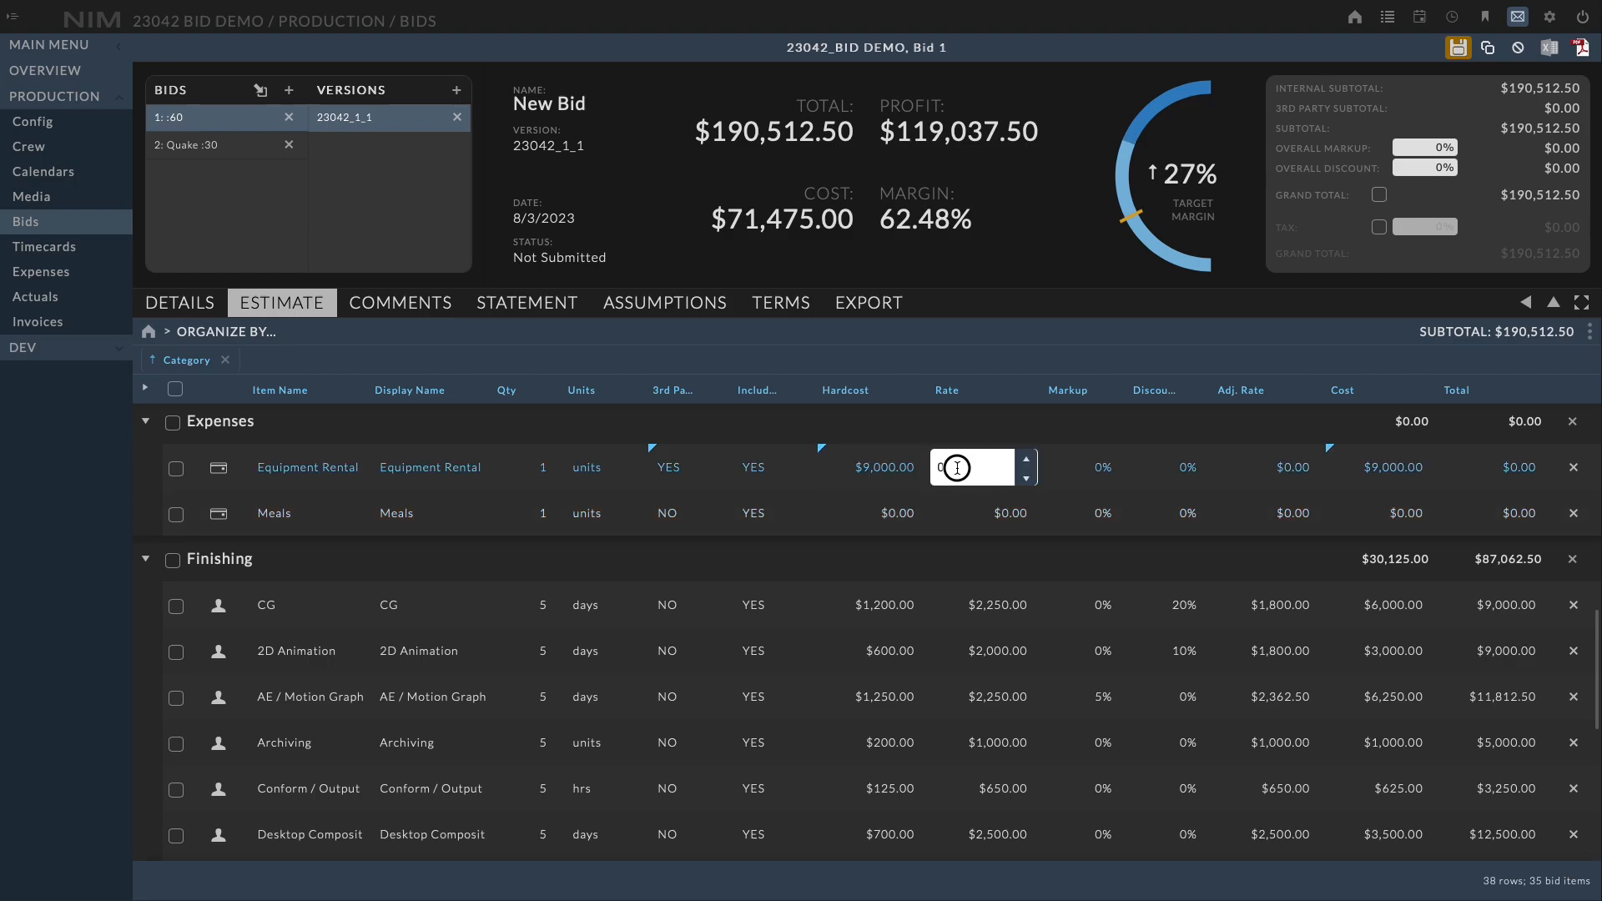
text(9000)
key(Return)
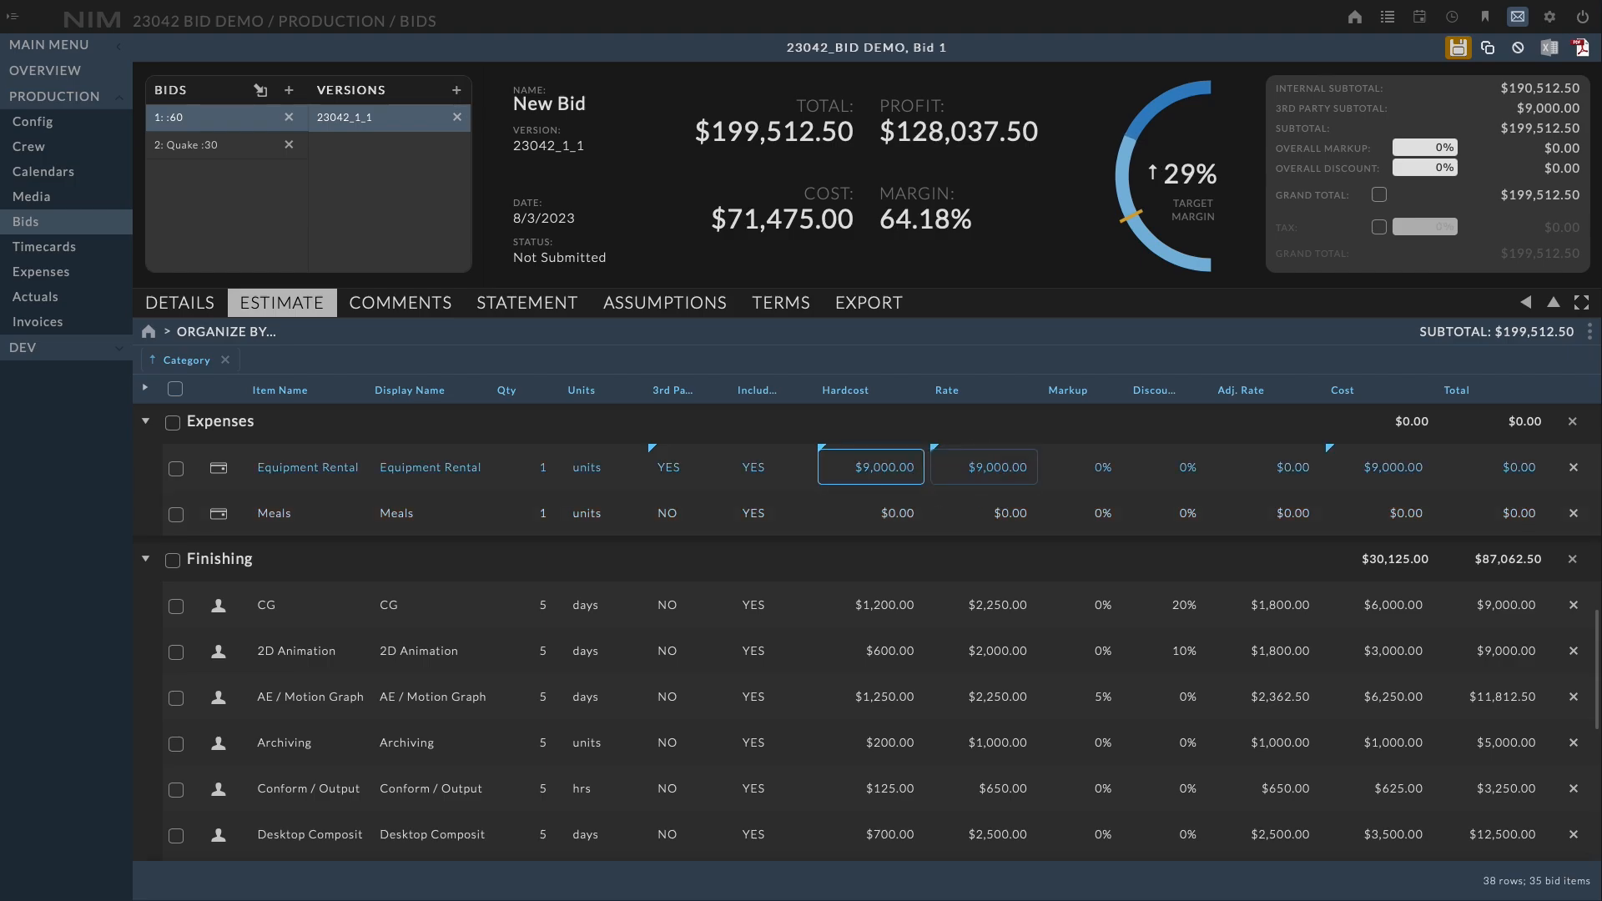
Set a 10% markup on the Equipment Rental item
click(1078, 467)
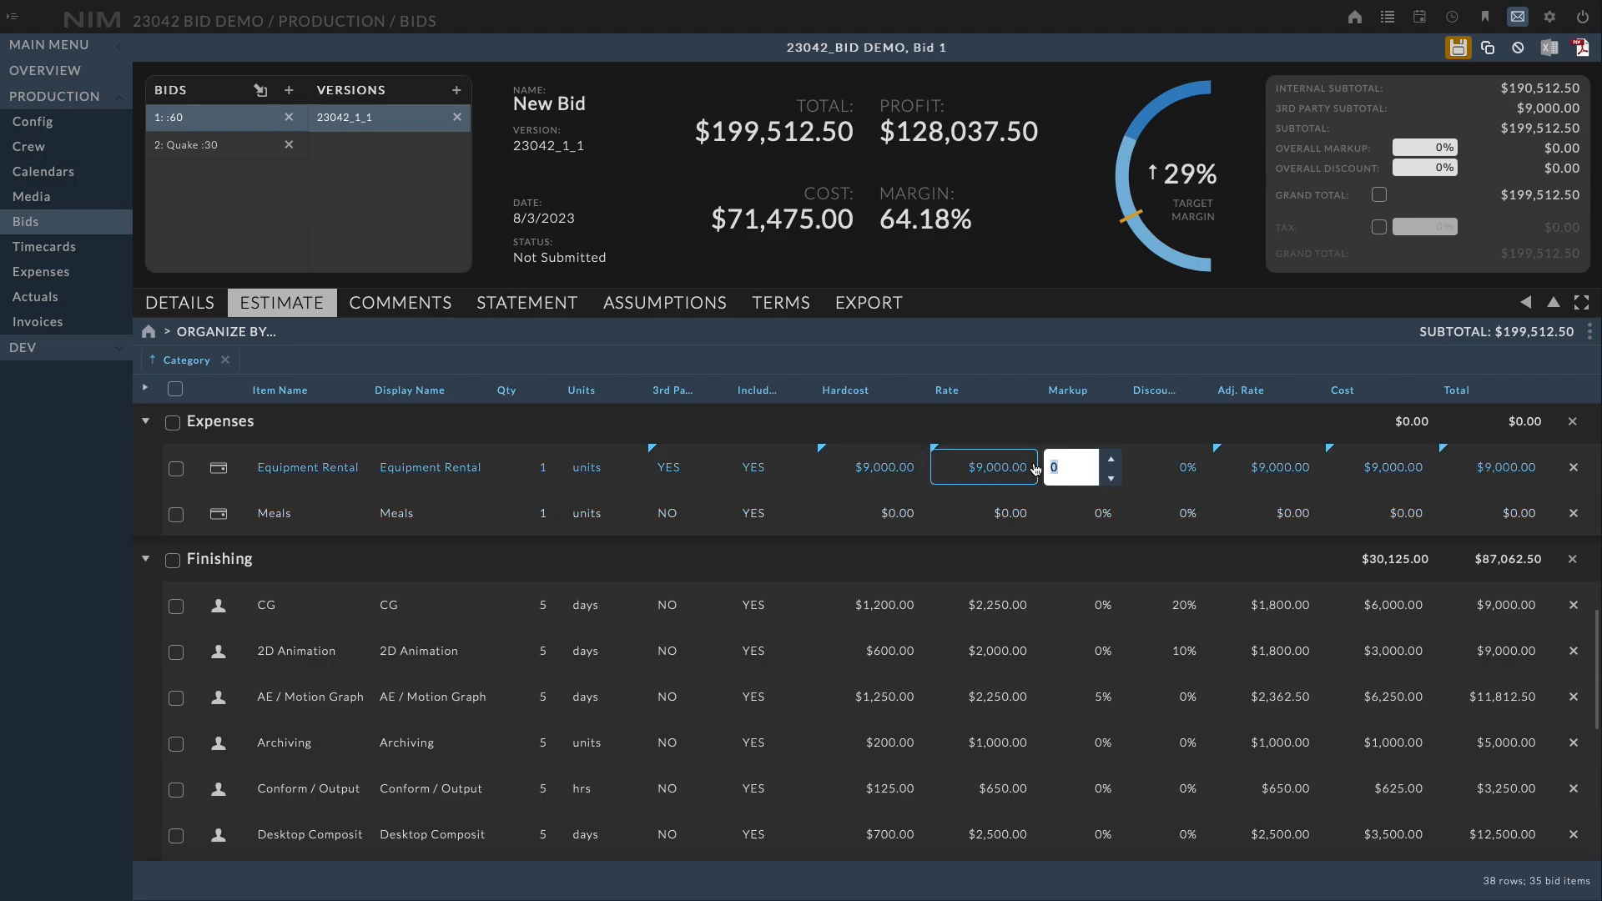
text(10)
key(Return)
click(820, 517)
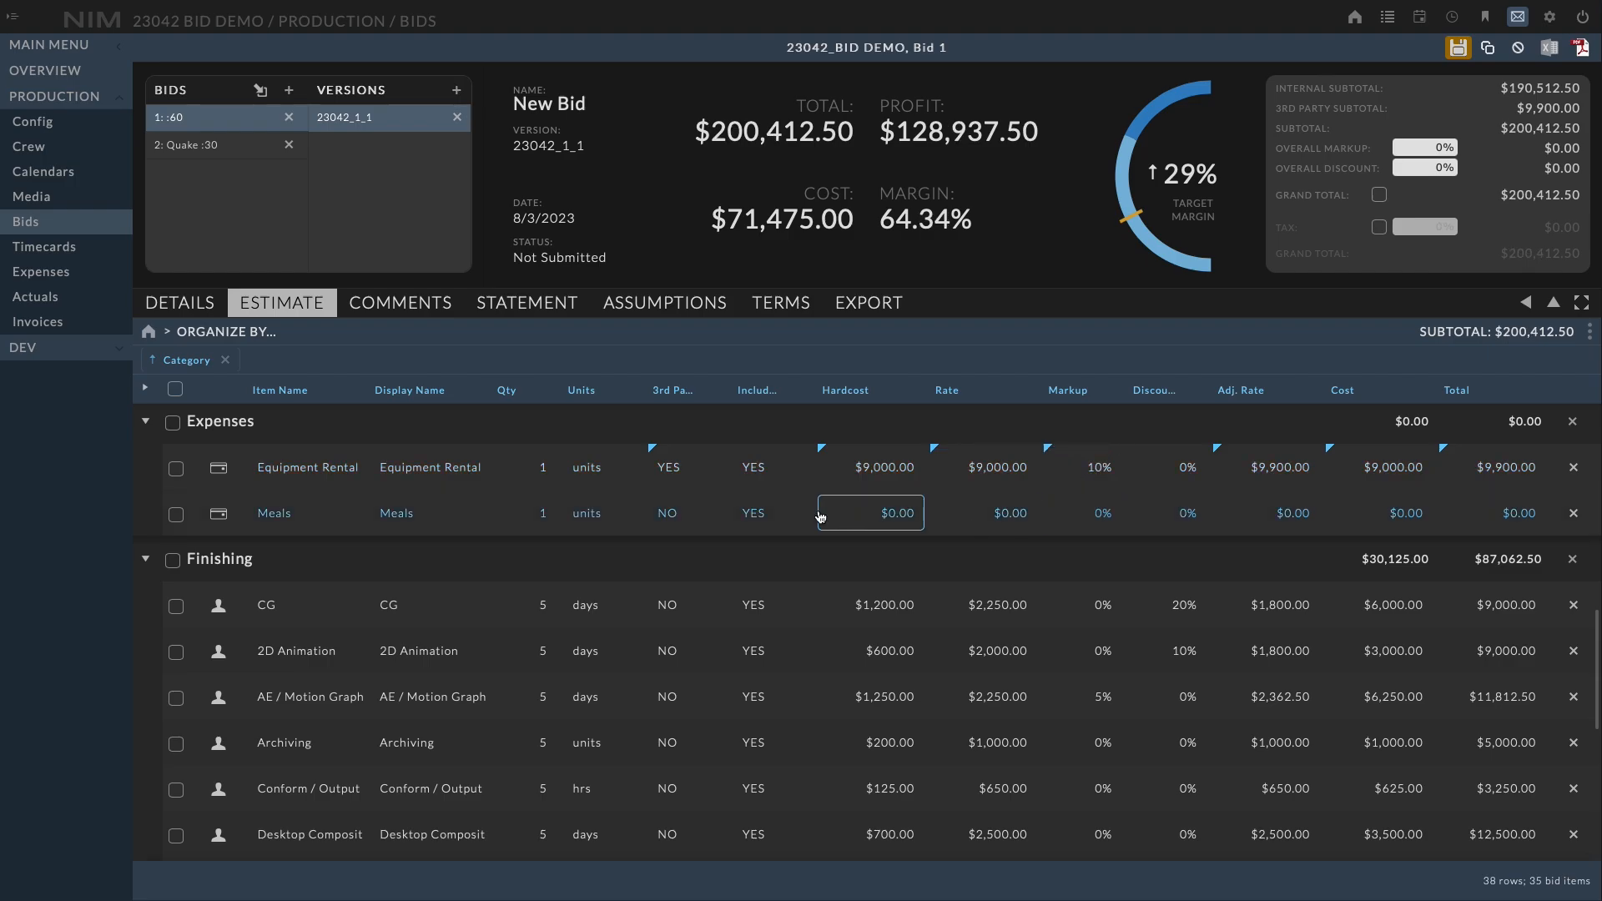
Set the Included option to NO for both the Equipment Rental and Meals expense items
click(766, 521)
click(766, 521)
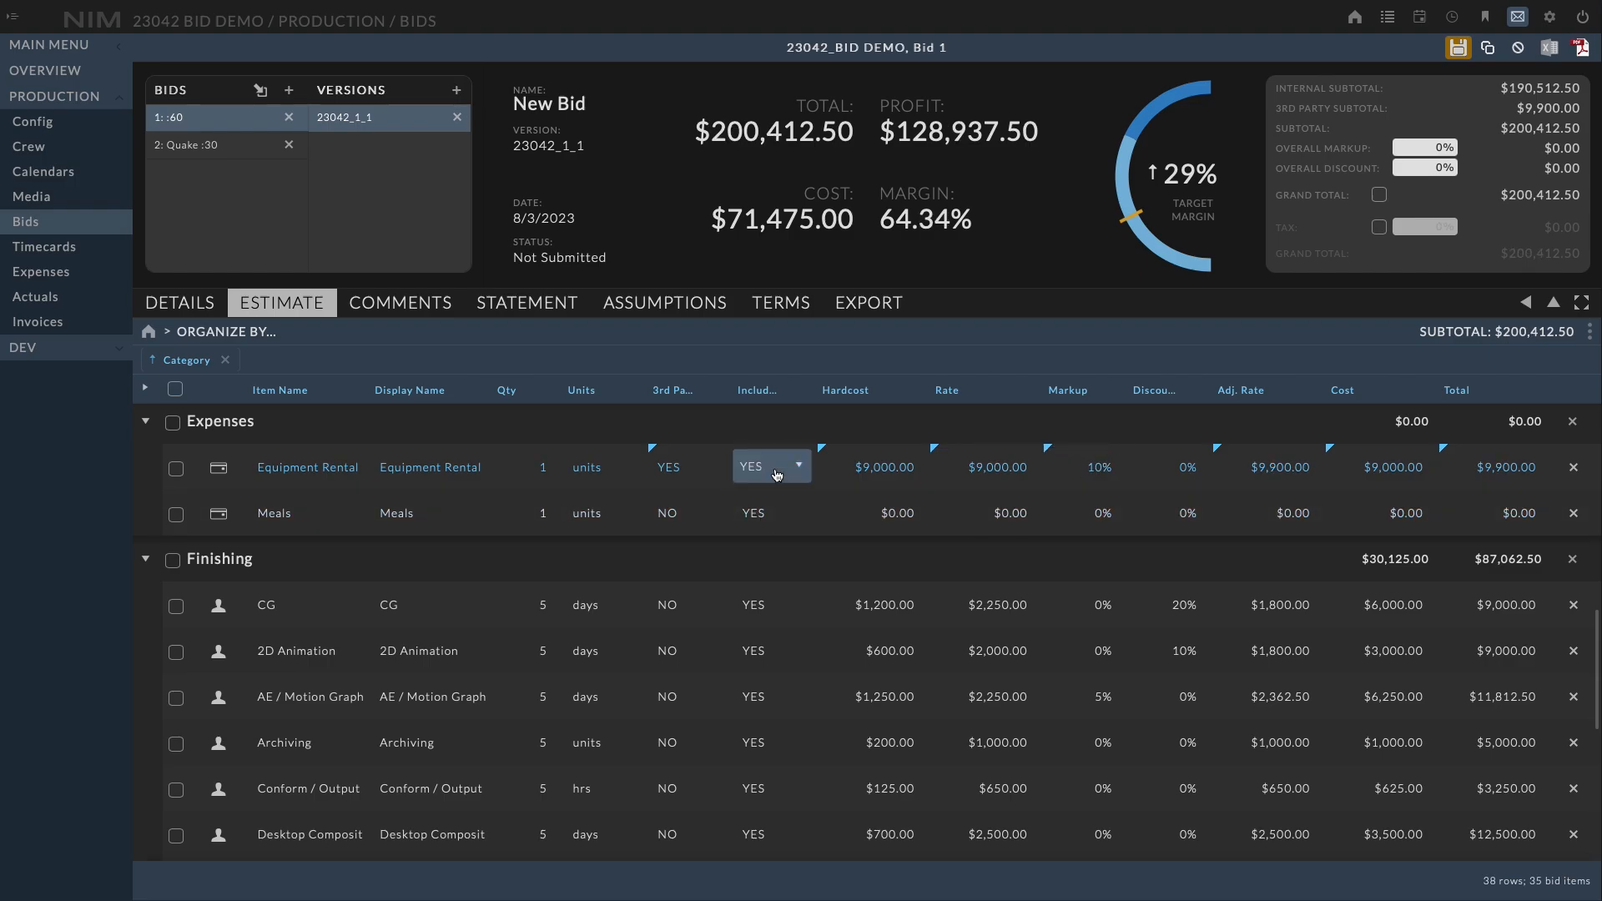
click(777, 496)
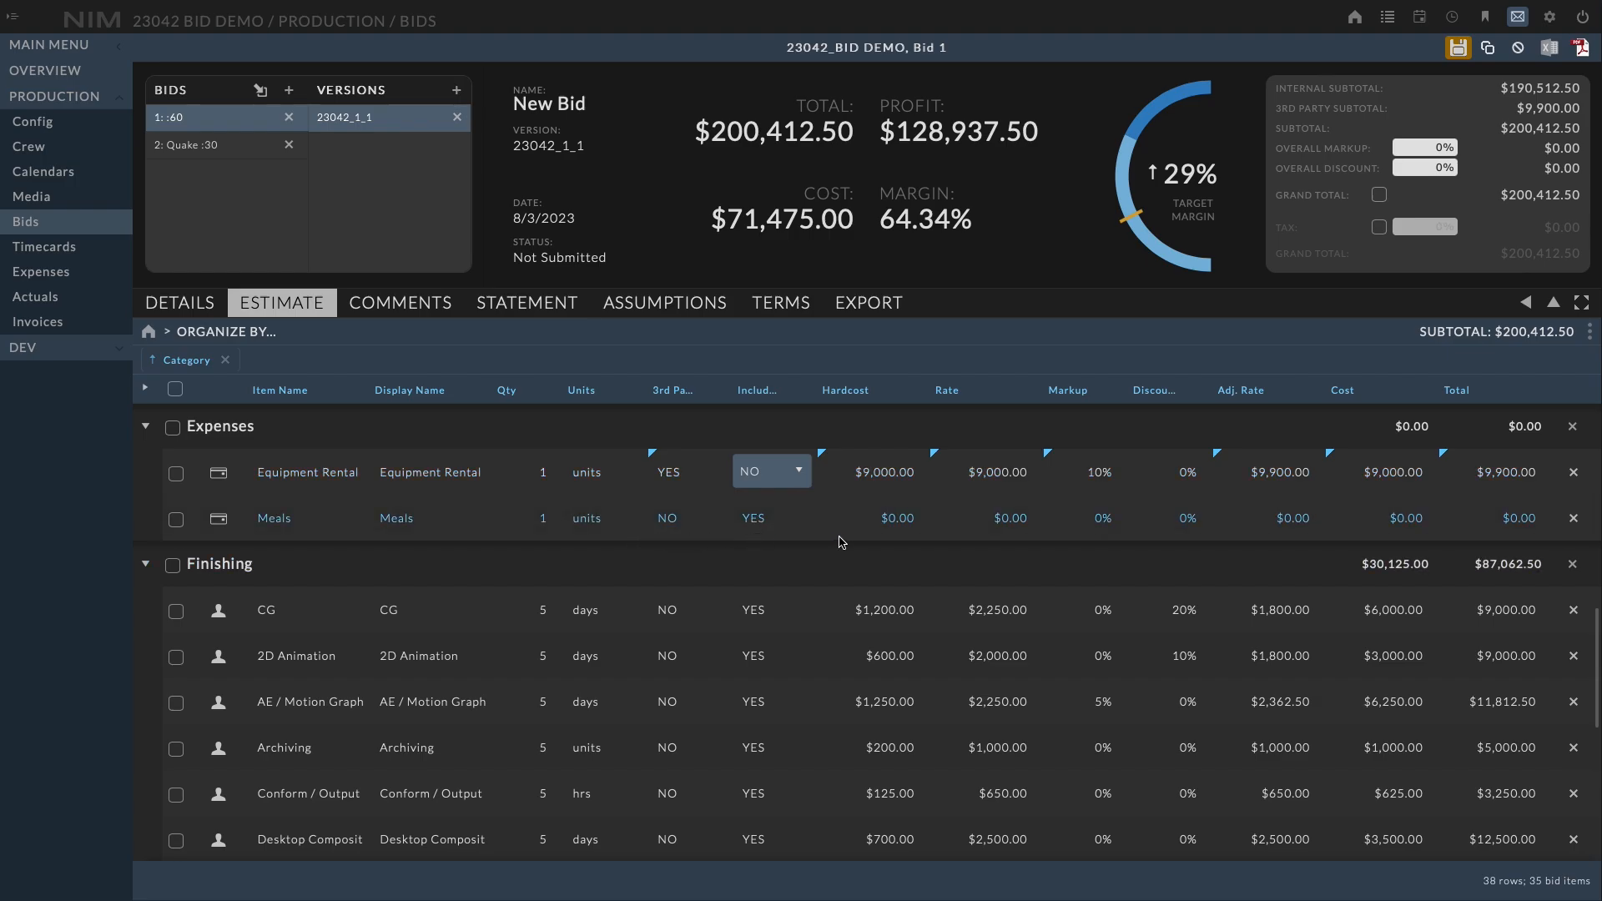
click(766, 521)
click(768, 524)
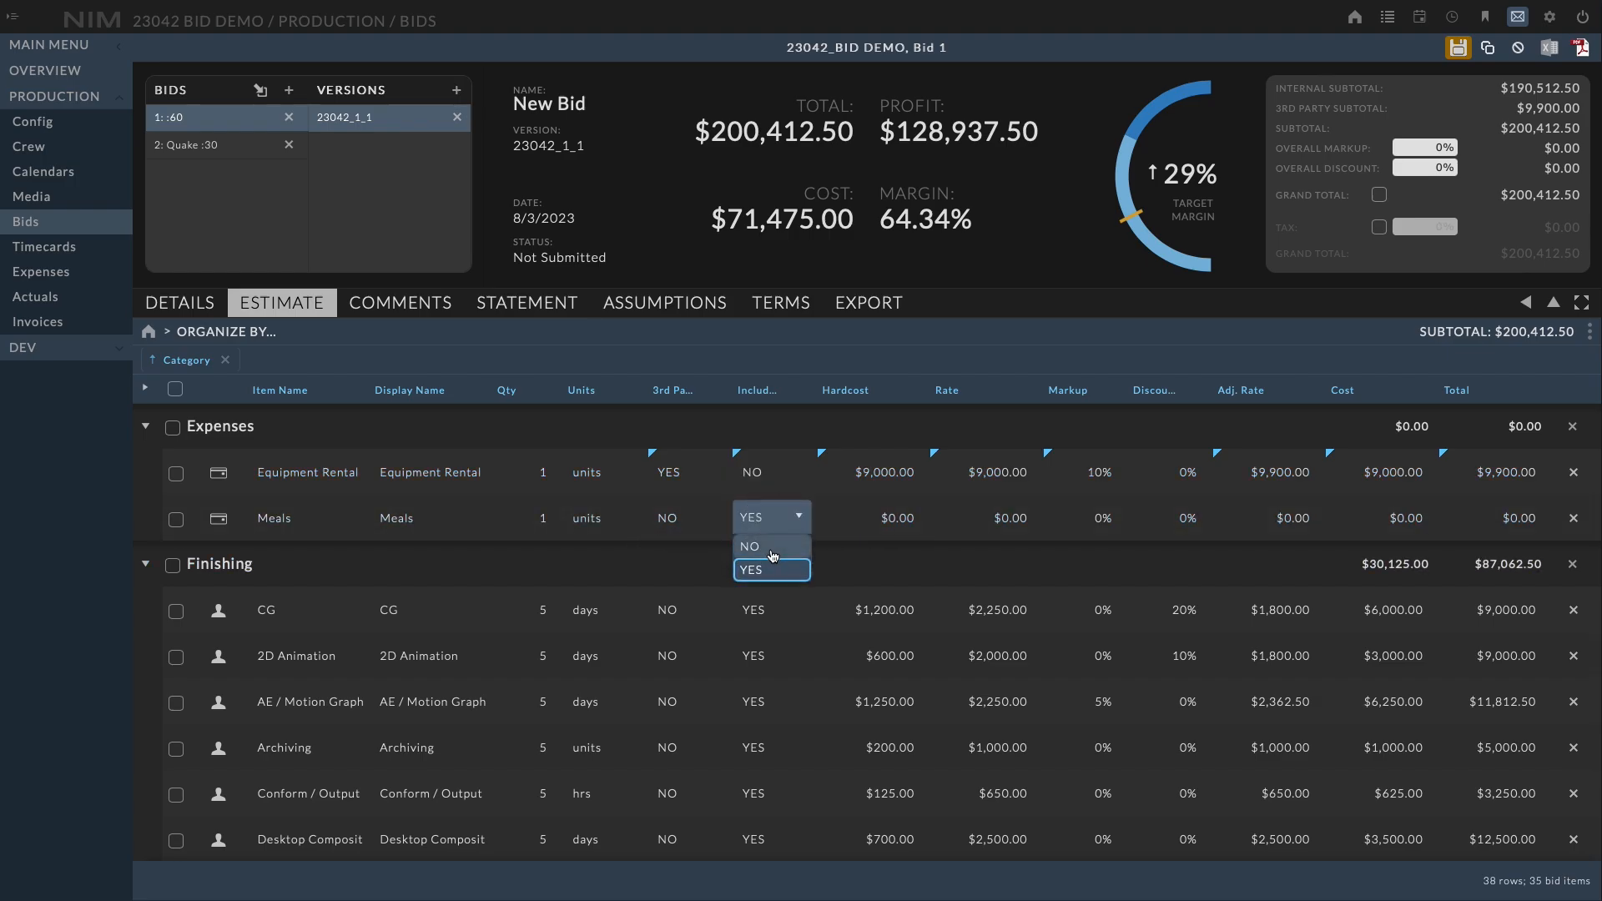
click(772, 549)
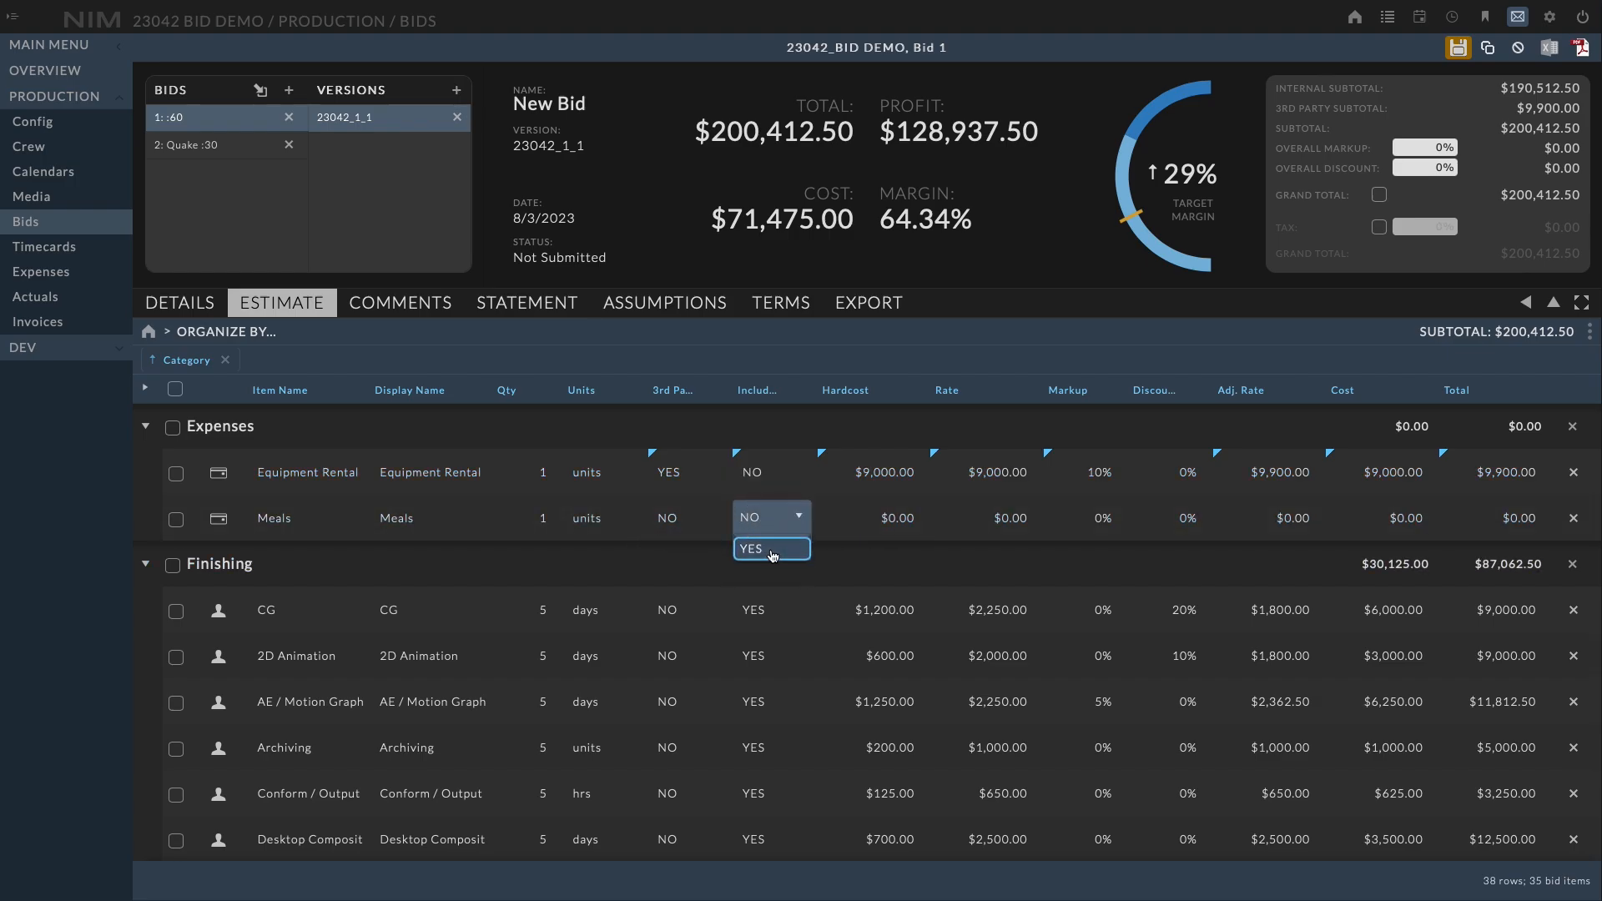
Set both the hardcost and the rate of the Meals item to 1,000
click(880, 517)
text(1000)
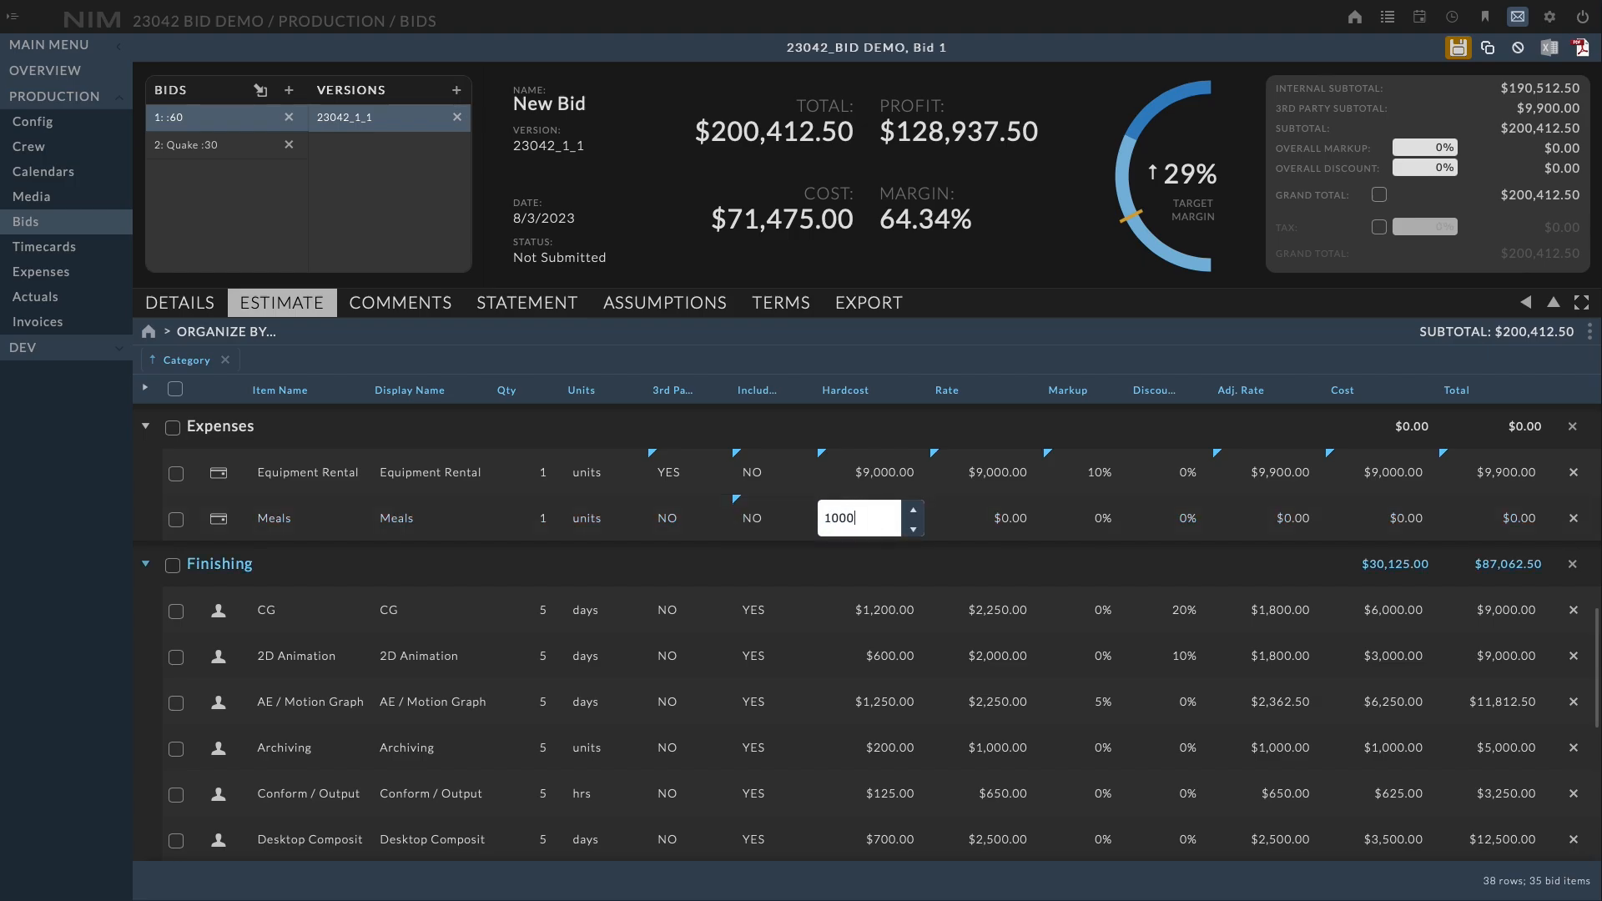
key(Tab)
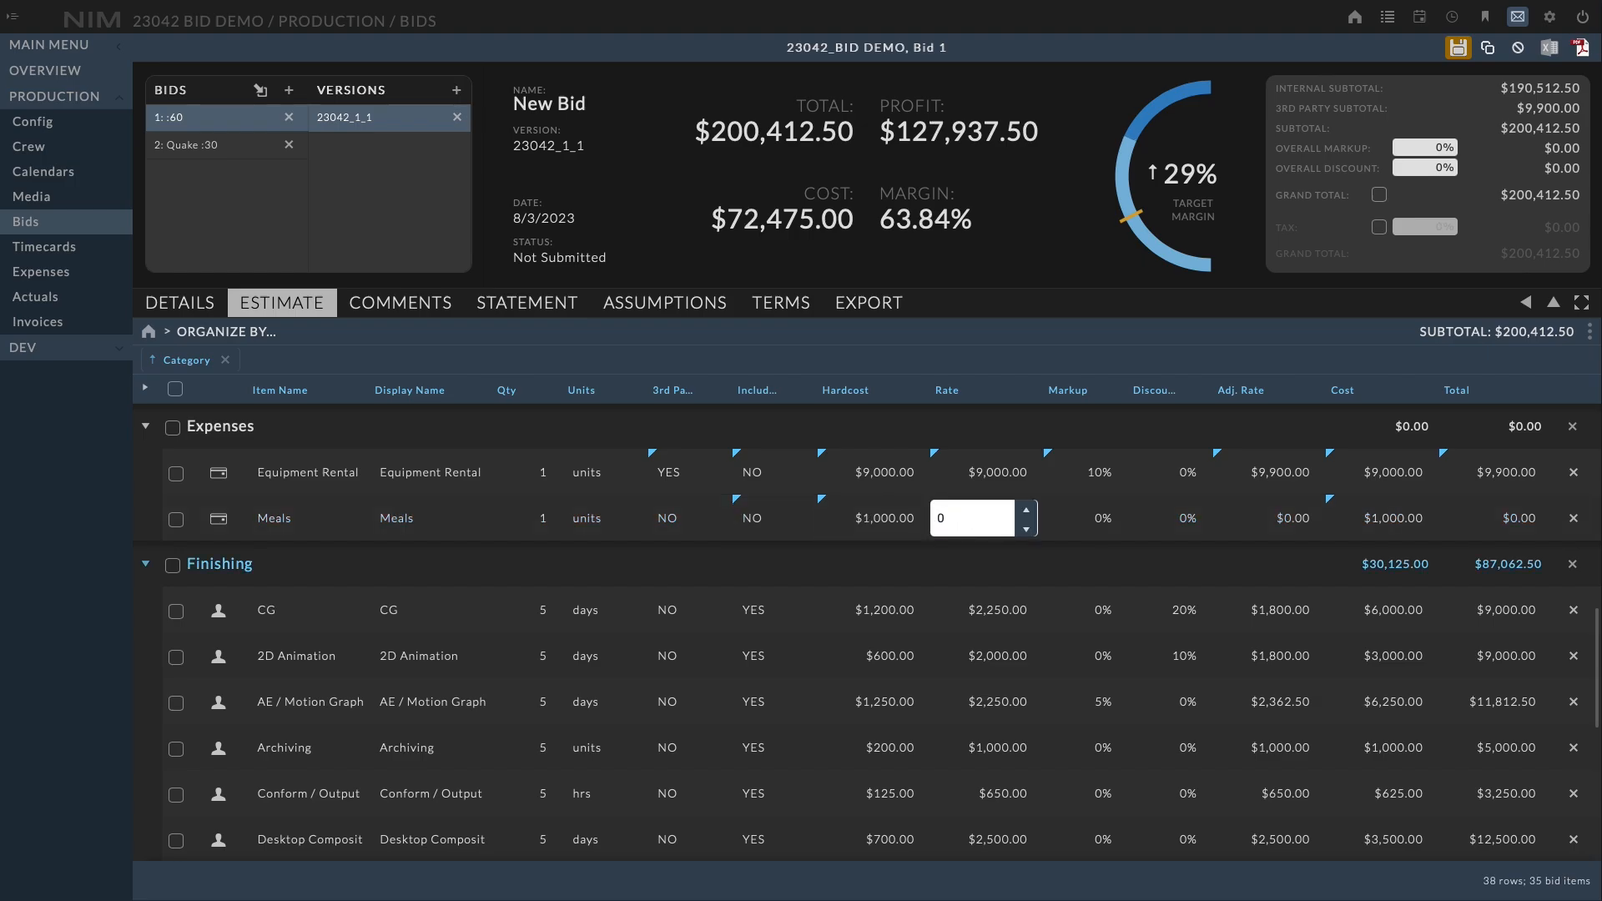
text(1,)
text(000)
key(Tab)
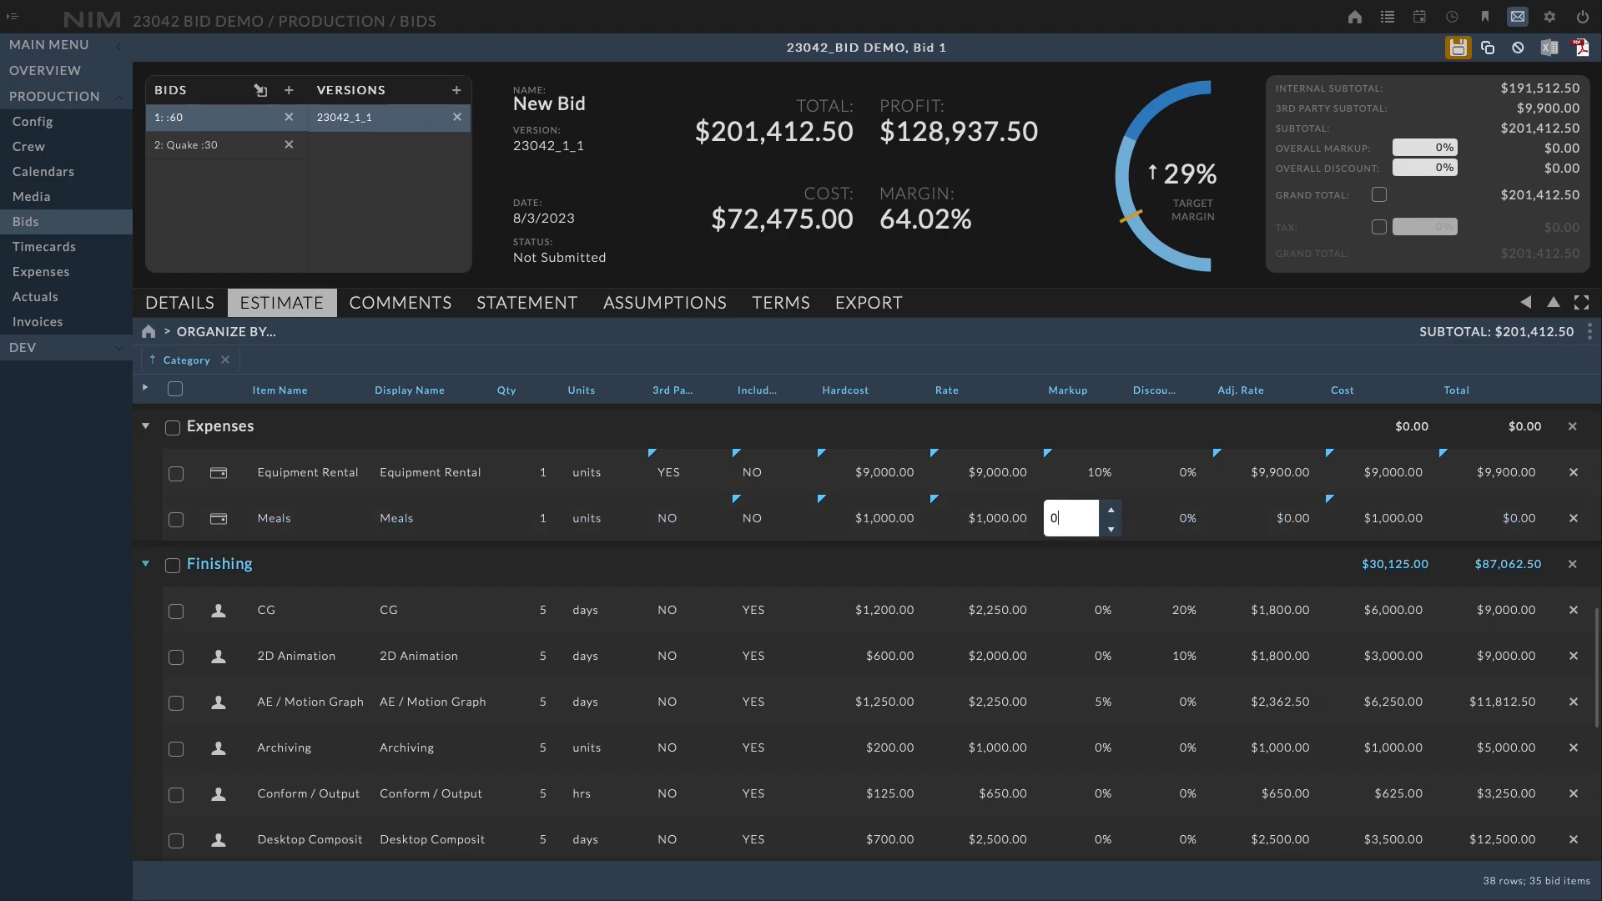
Set a 10% markup on the Meals item and save the bid
text(10)
key(Return)
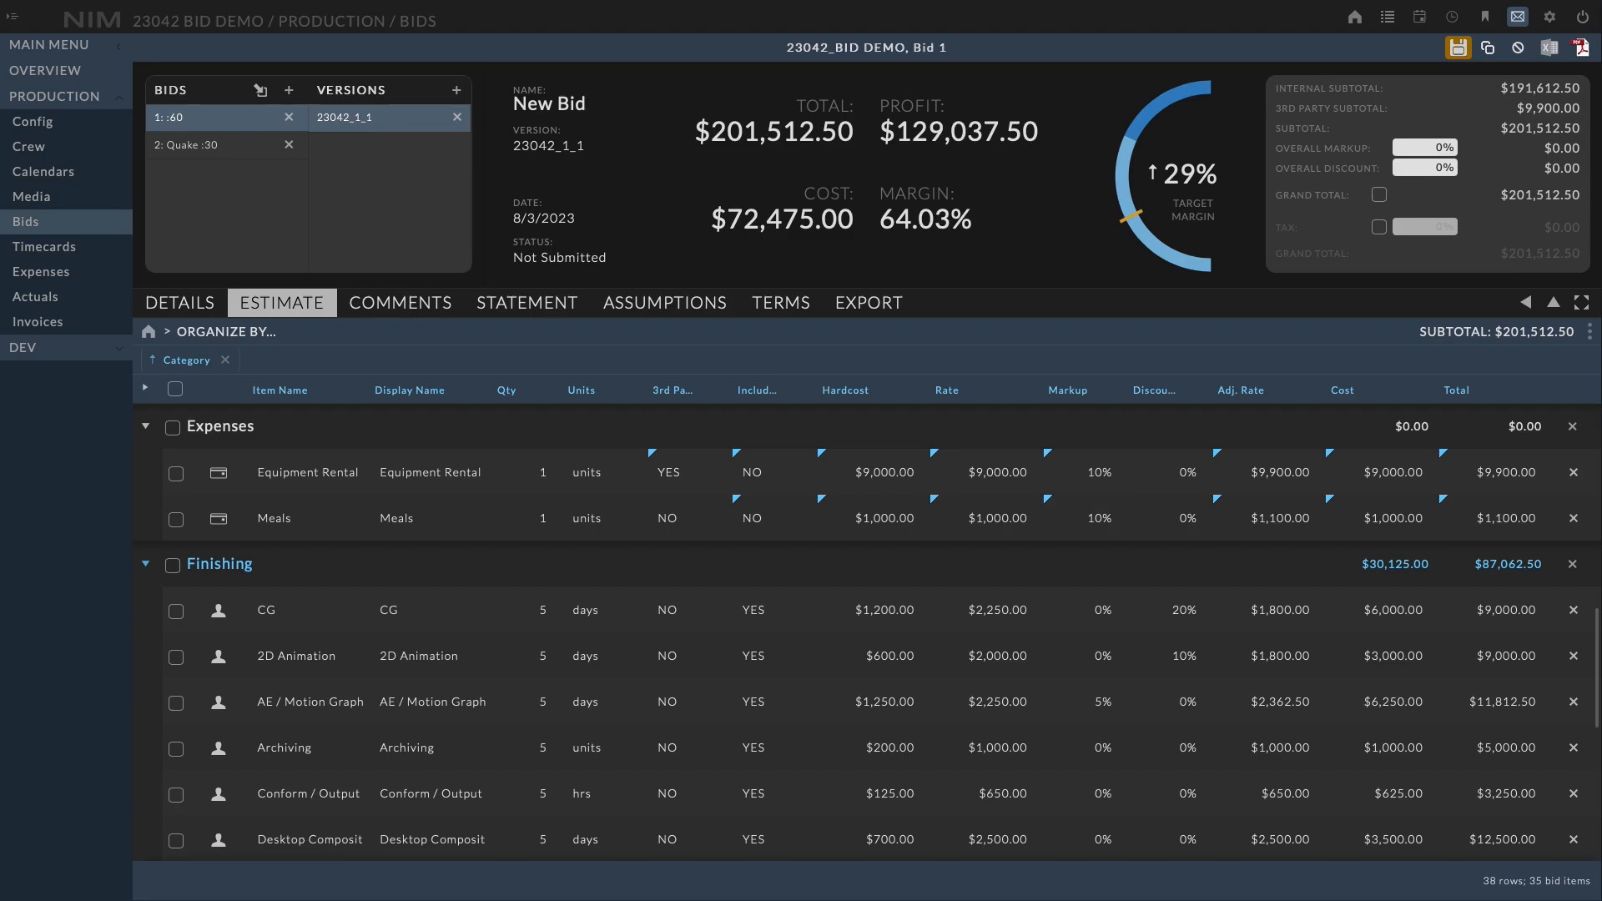
click(1458, 50)
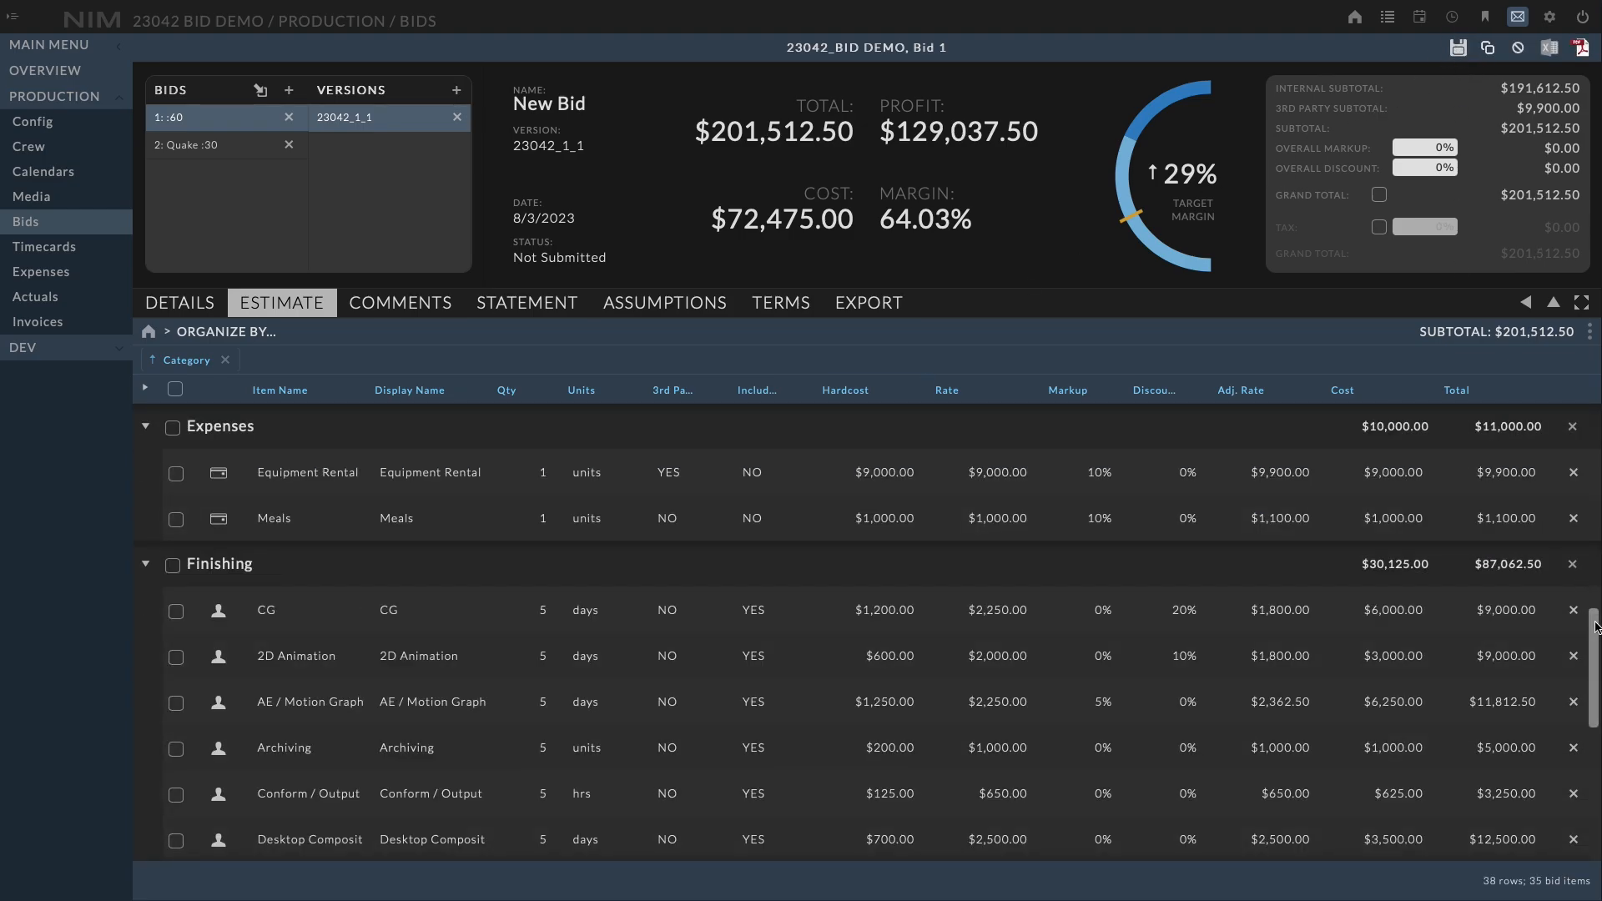
Set the CG item's hardcost in the Finishing category to 1,250
drag(1596, 627, 1592, 662)
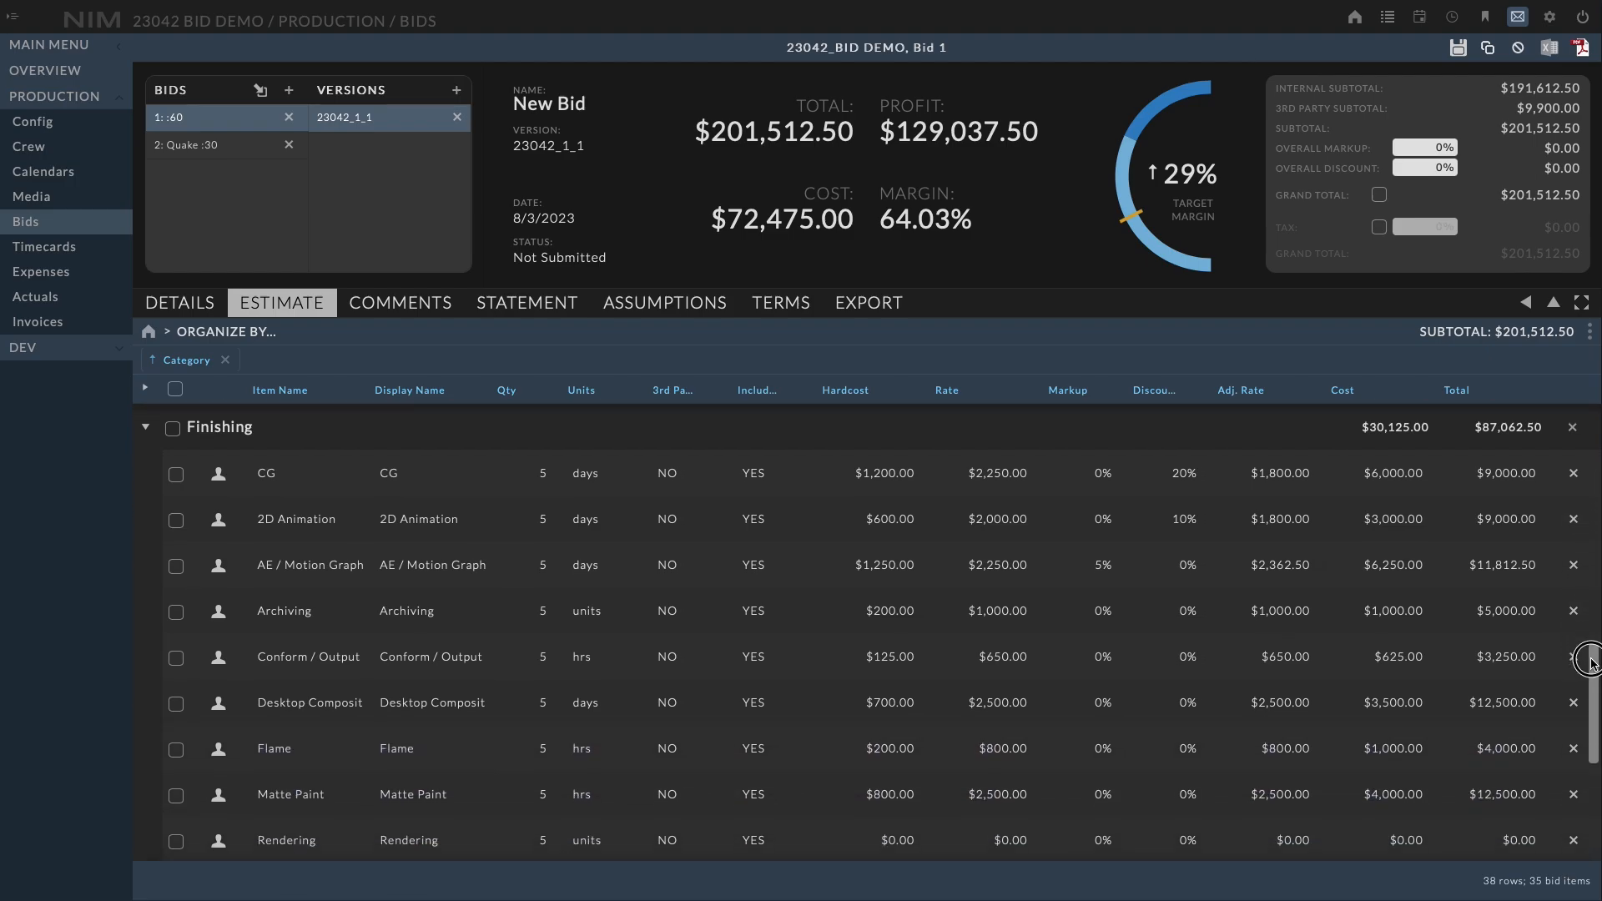
click(866, 480)
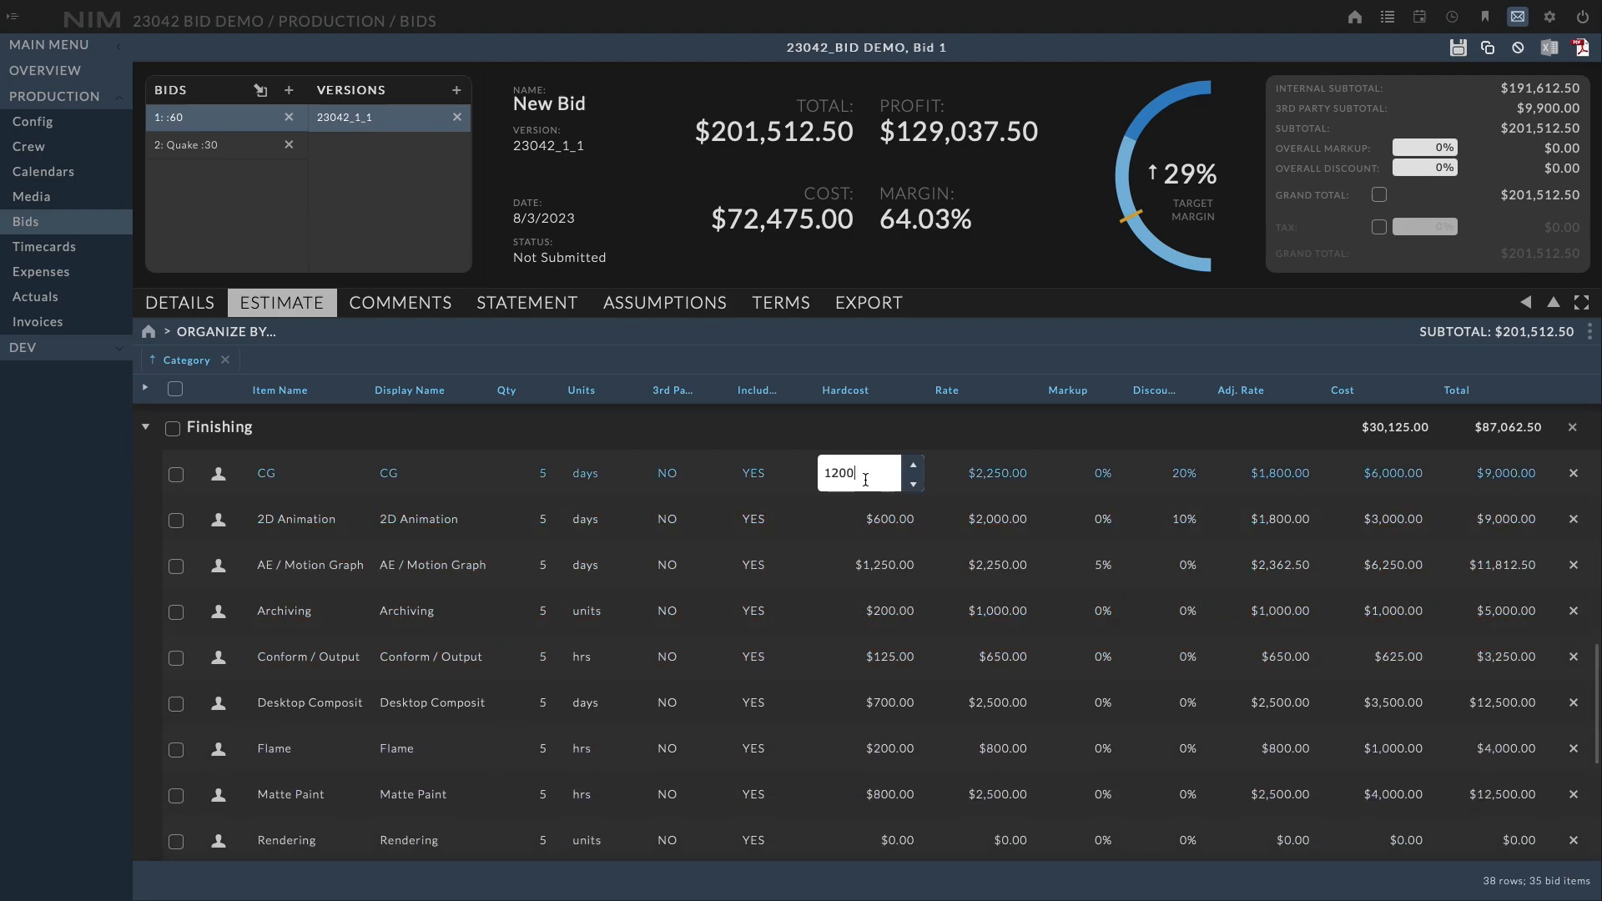
key(Return)
key(Down)
key(Return)
key(Return)
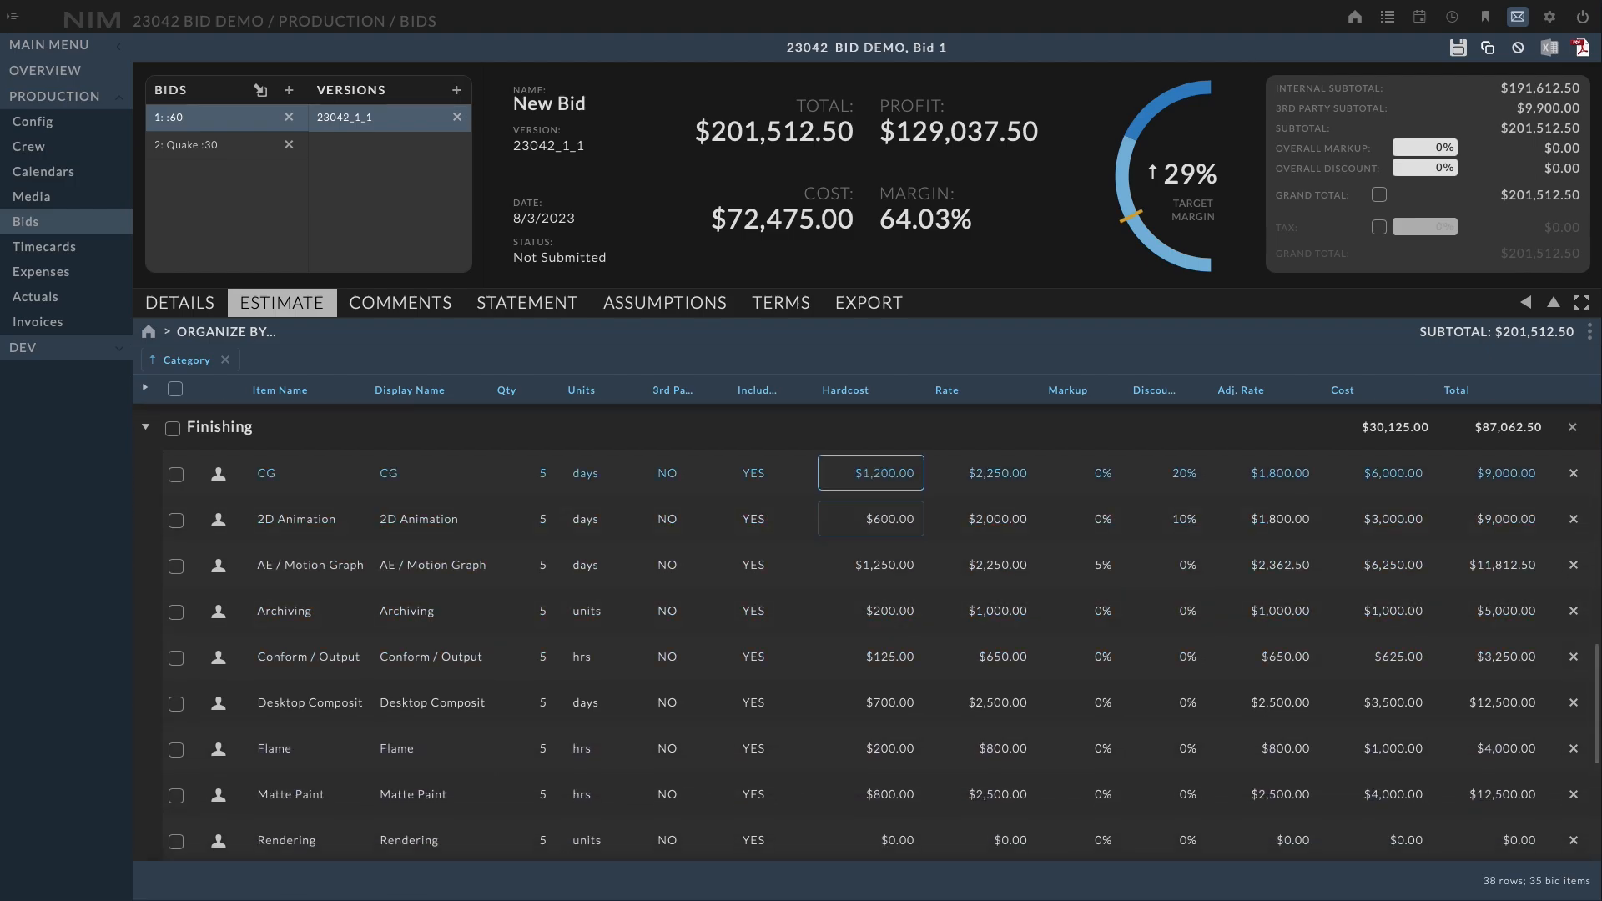
key(Down)
key(Return)
key(Return)
key(Up)
key(Up)
click(866, 480)
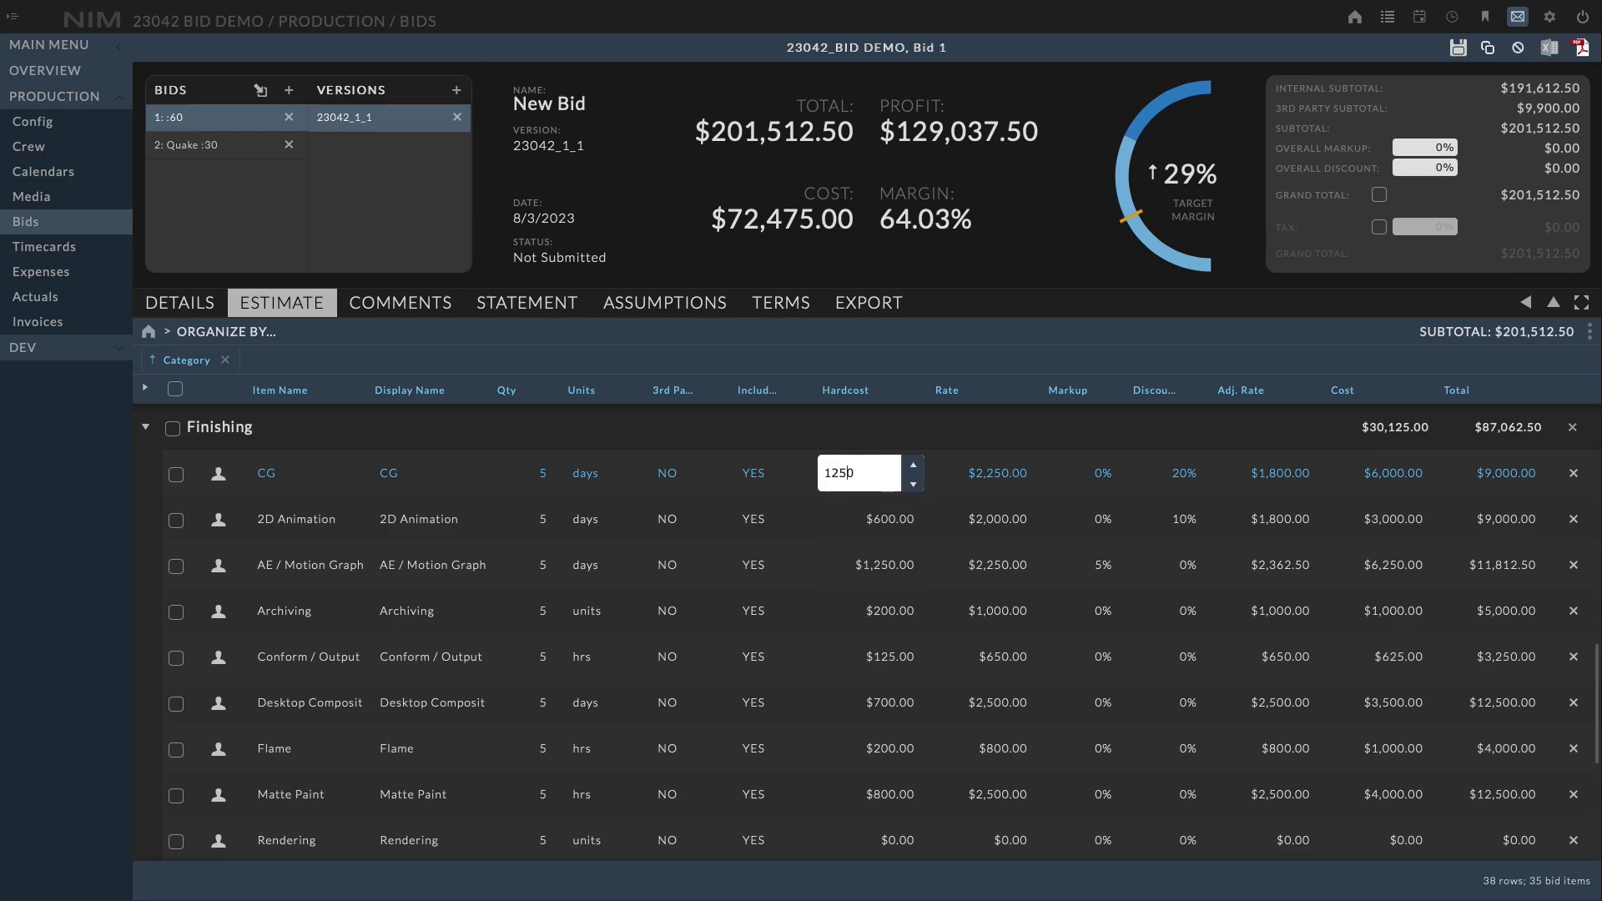
key(Return)
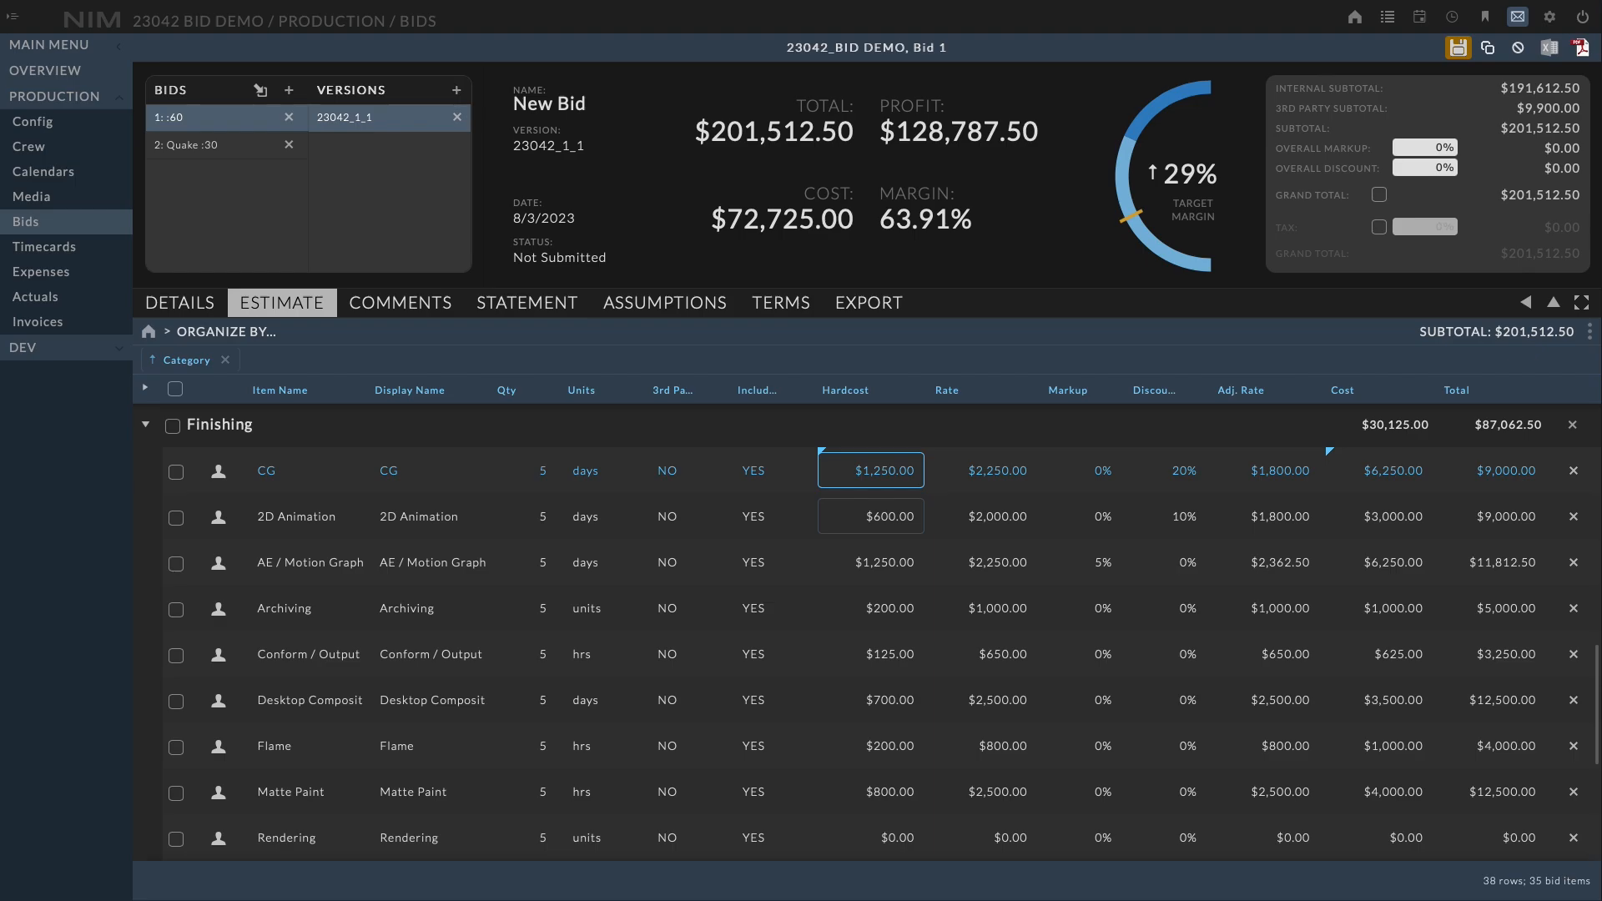
Set the AE / Motion Graph item's rate to 2,225 and save the bid
click(984, 517)
click(985, 563)
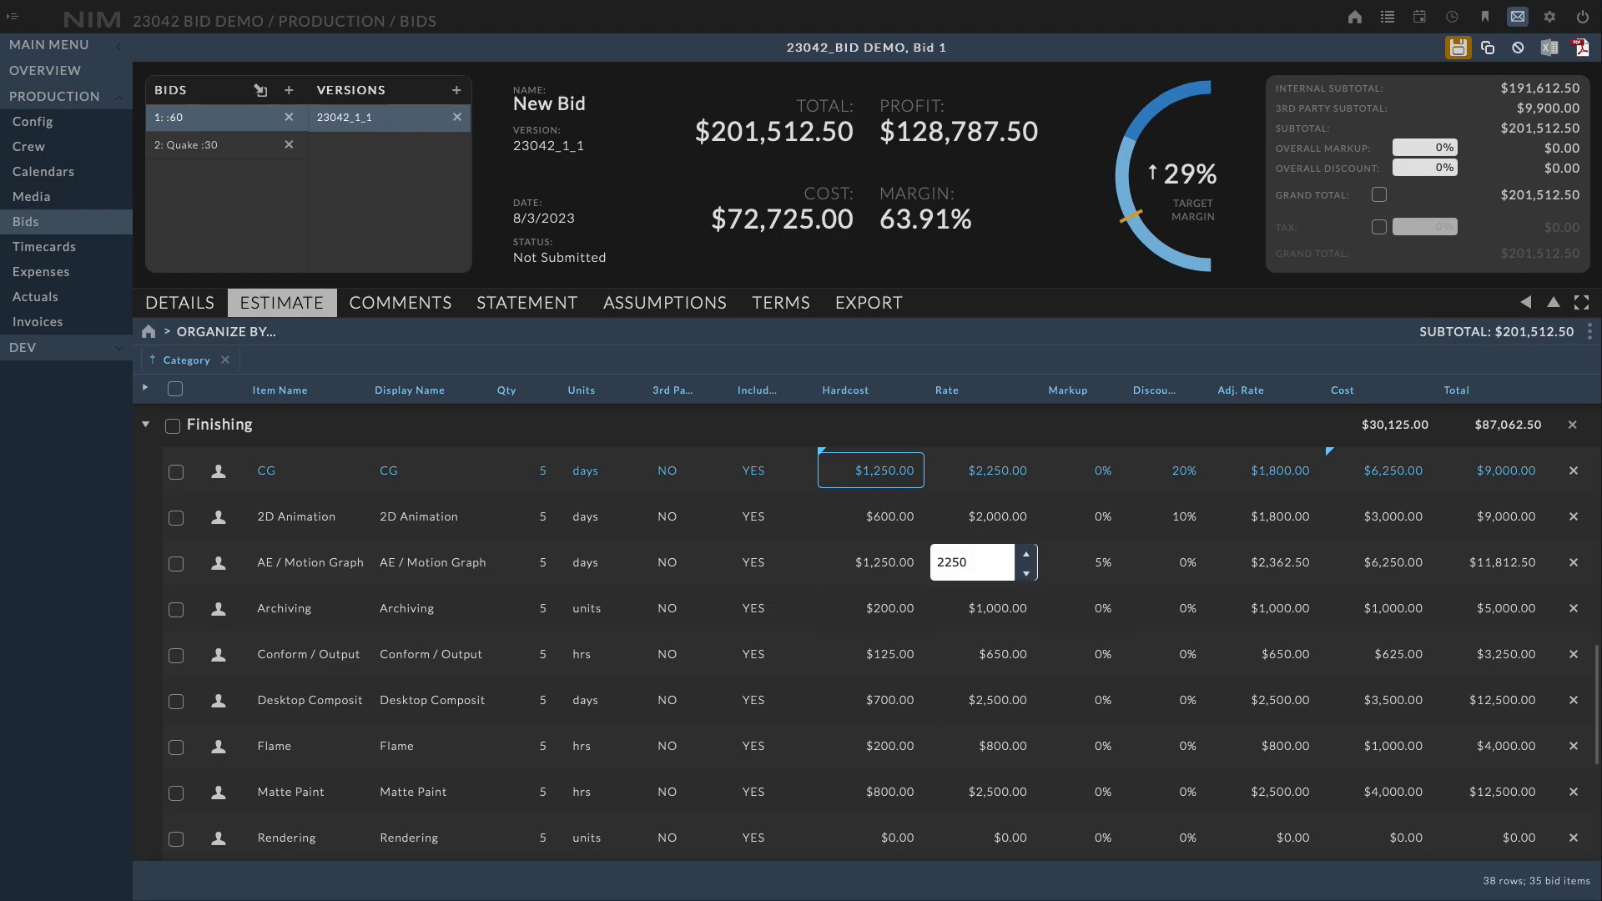
key(BackSpace)
key(BackSpace)
text(25)
key(Return)
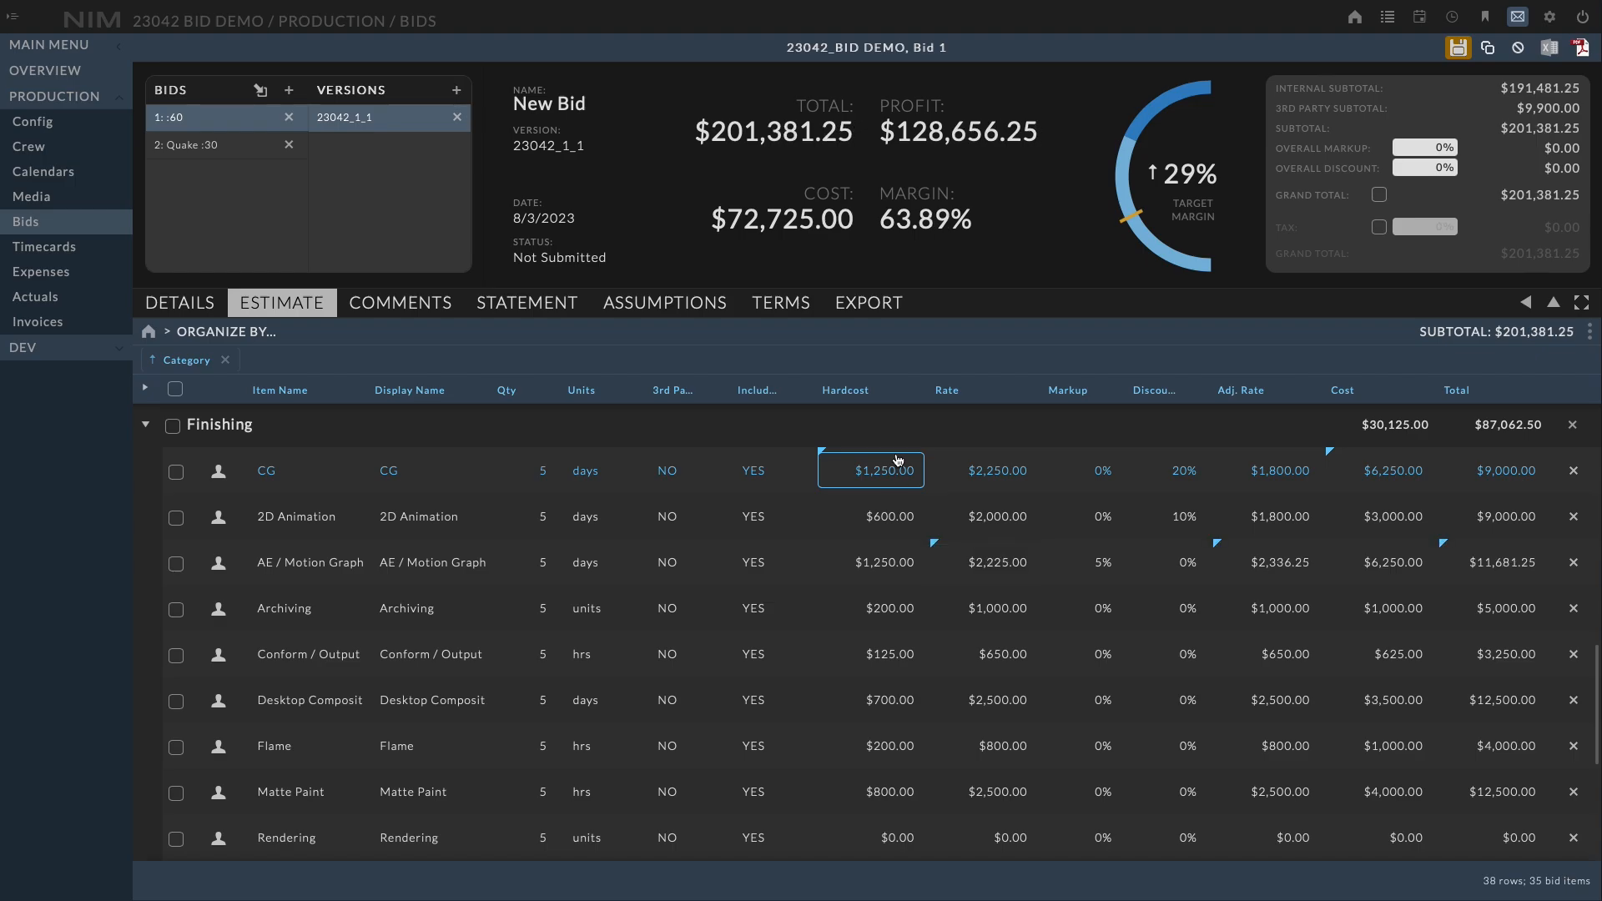
click(1458, 48)
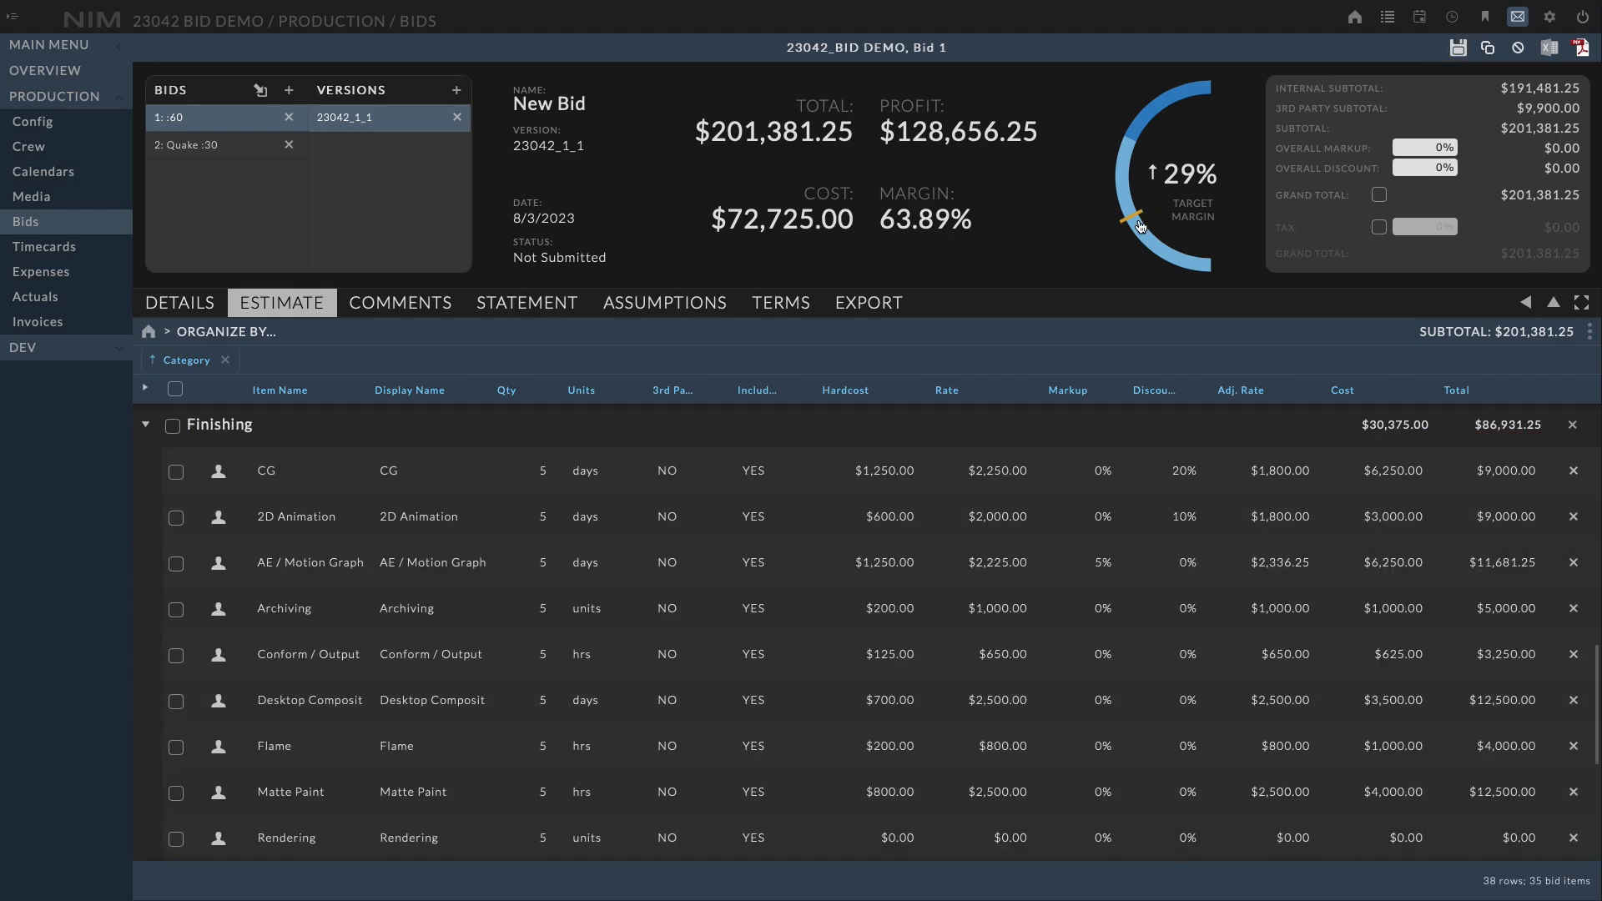
Set the bid's overall discount to 25% and save the bid
drag(1593, 655, 1581, 384)
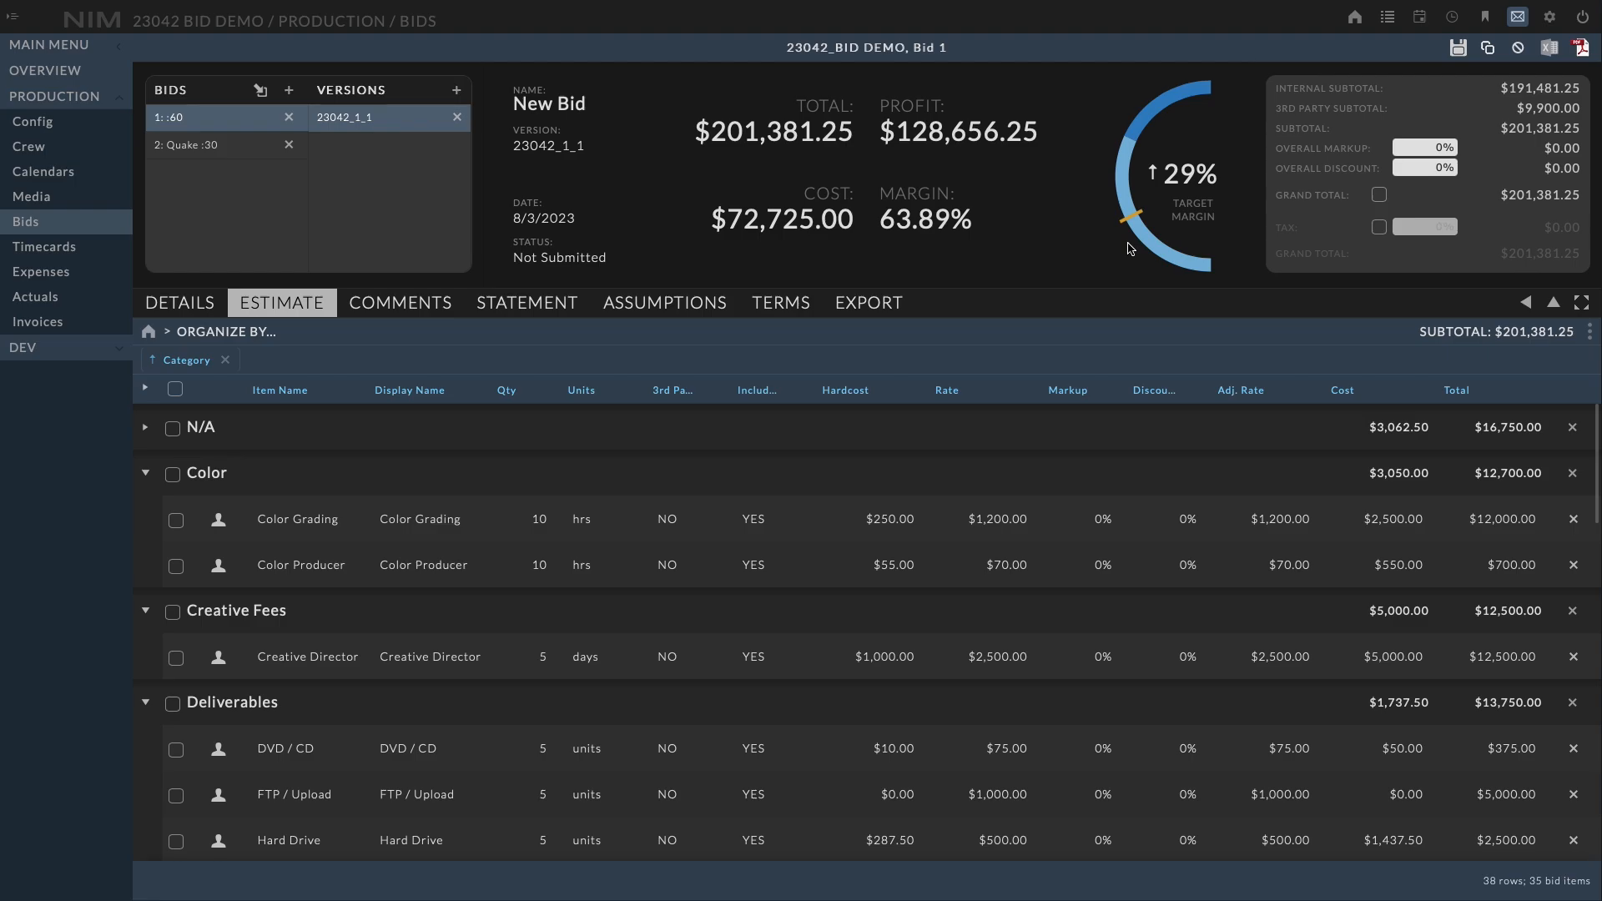
mouse_move(1205, 188)
click(1437, 167)
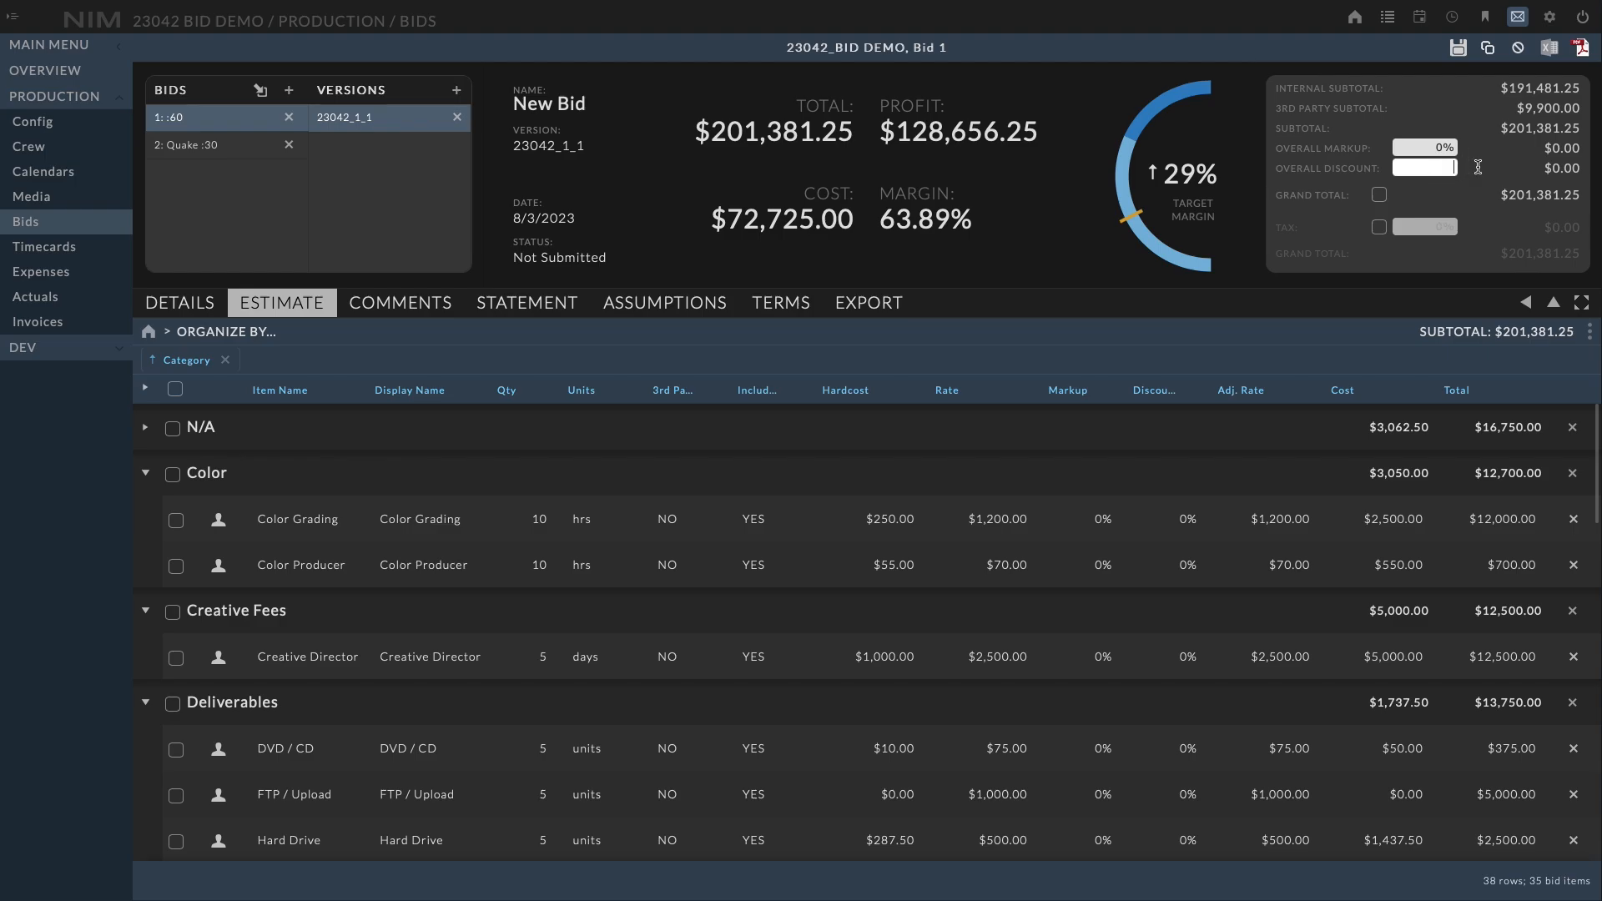
text(10)
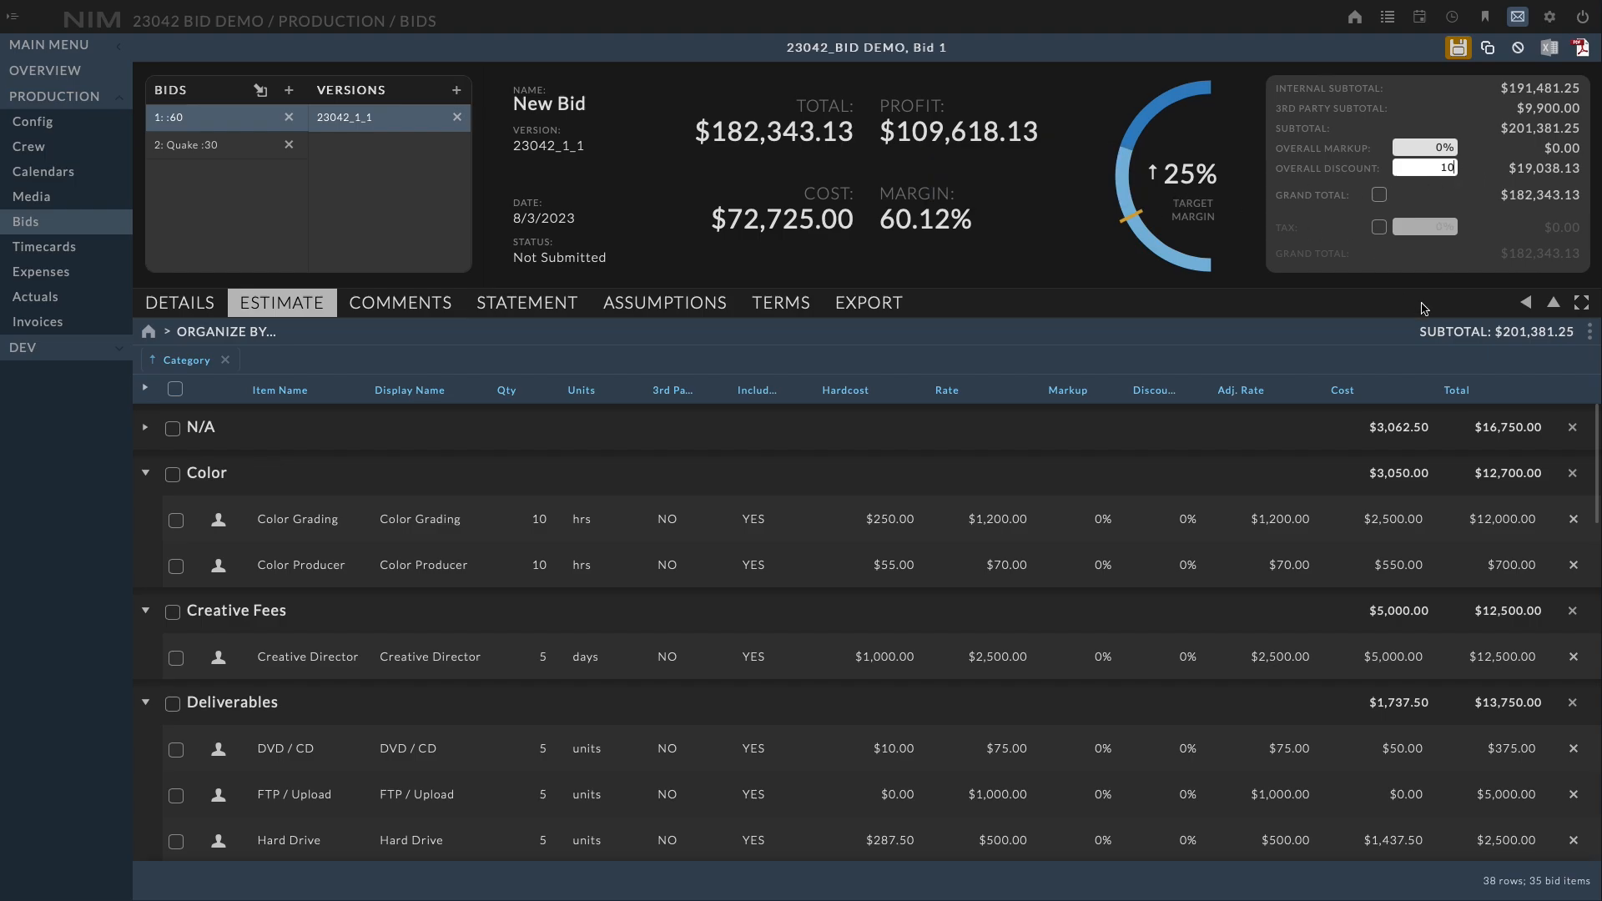
double_click(1448, 168)
text(25)
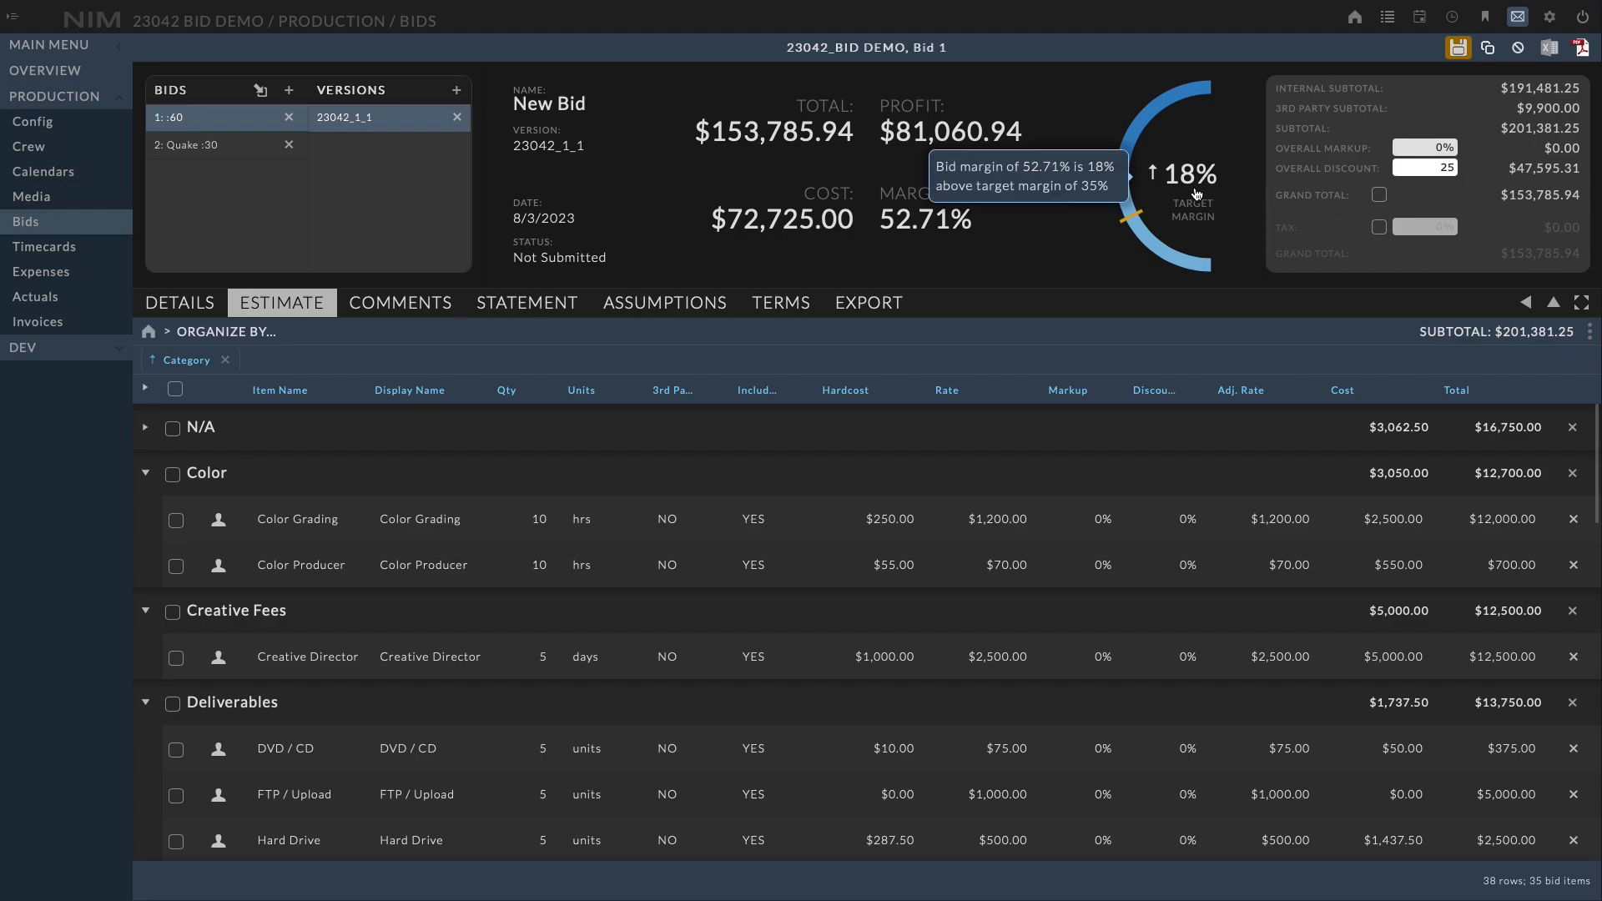
click(1481, 174)
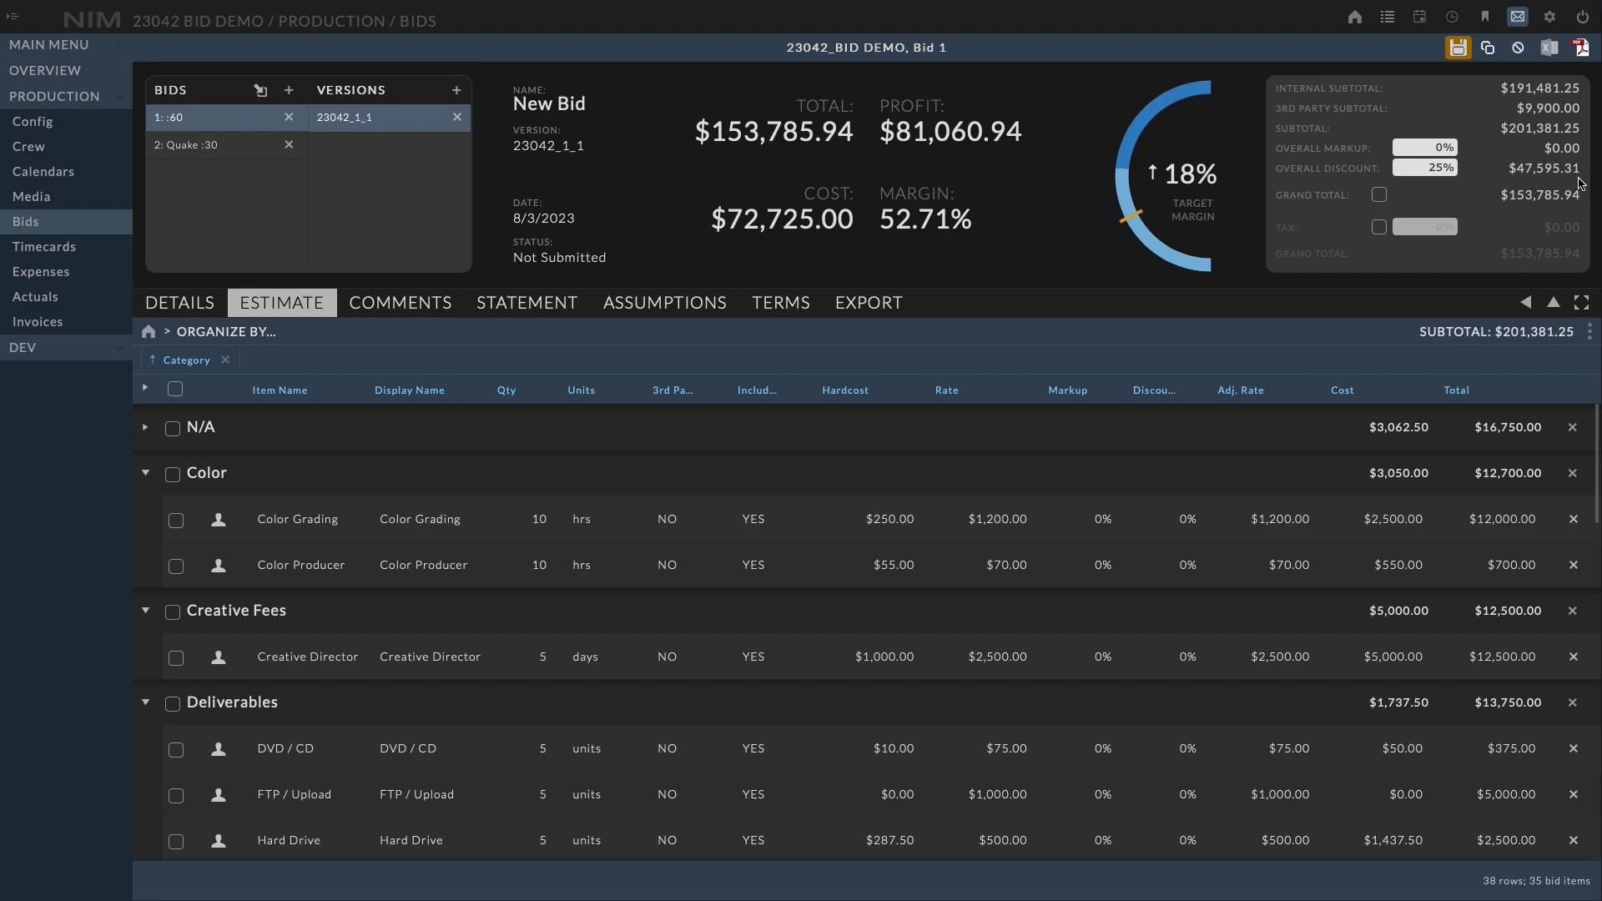
click(1457, 52)
Review the bid's Comments, Statement, Assumptions and Terms sections, including the terms template choices
click(424, 310)
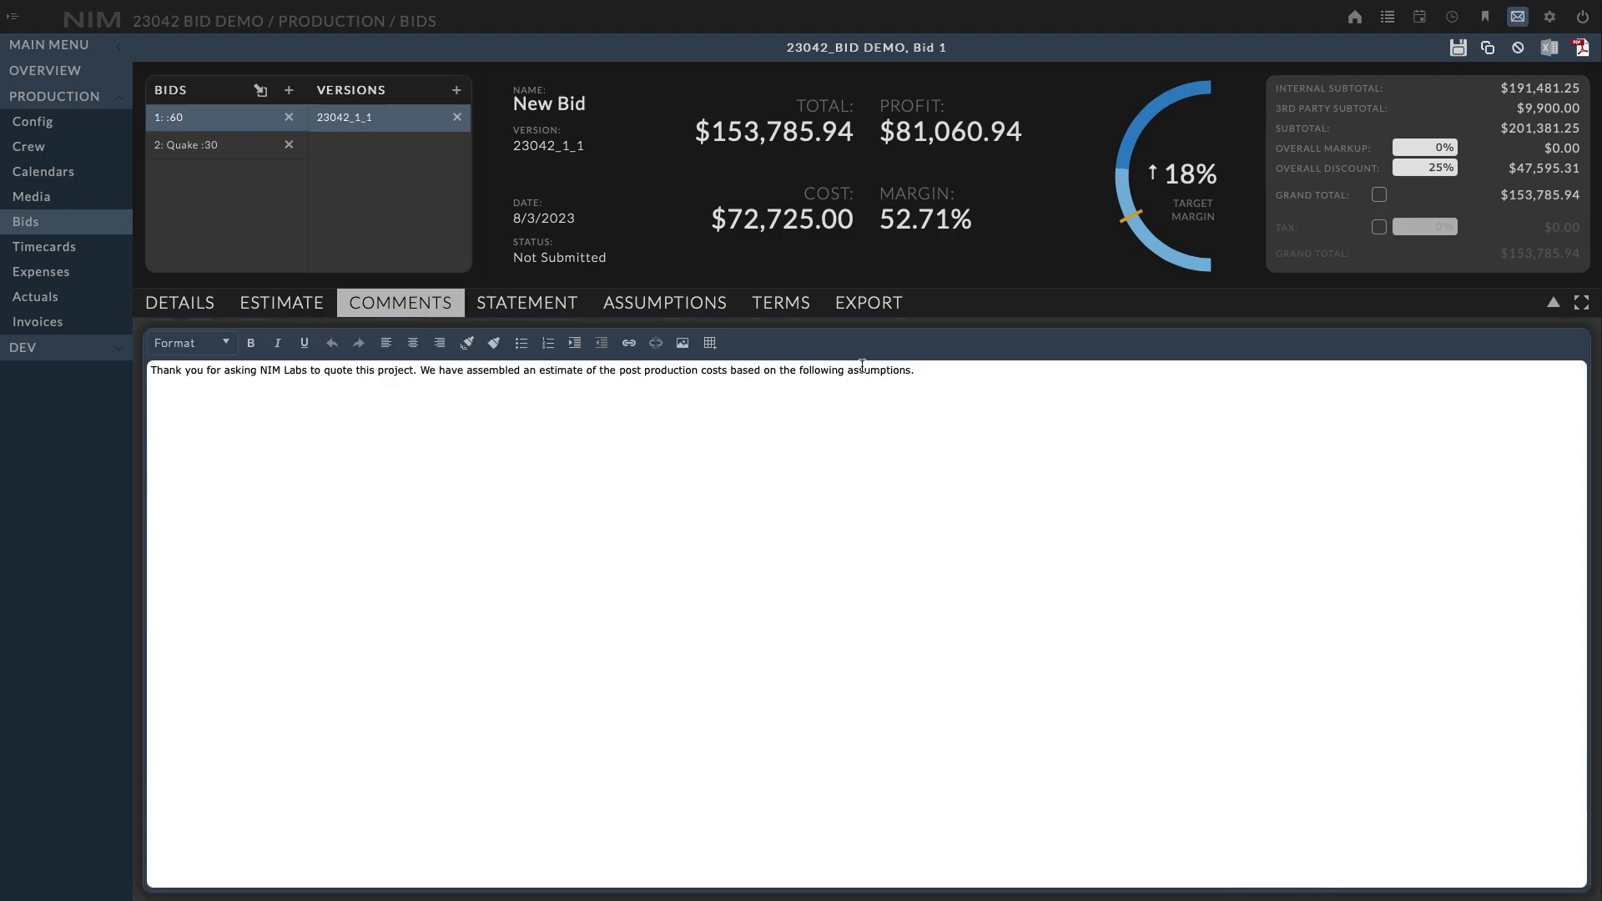
click(553, 300)
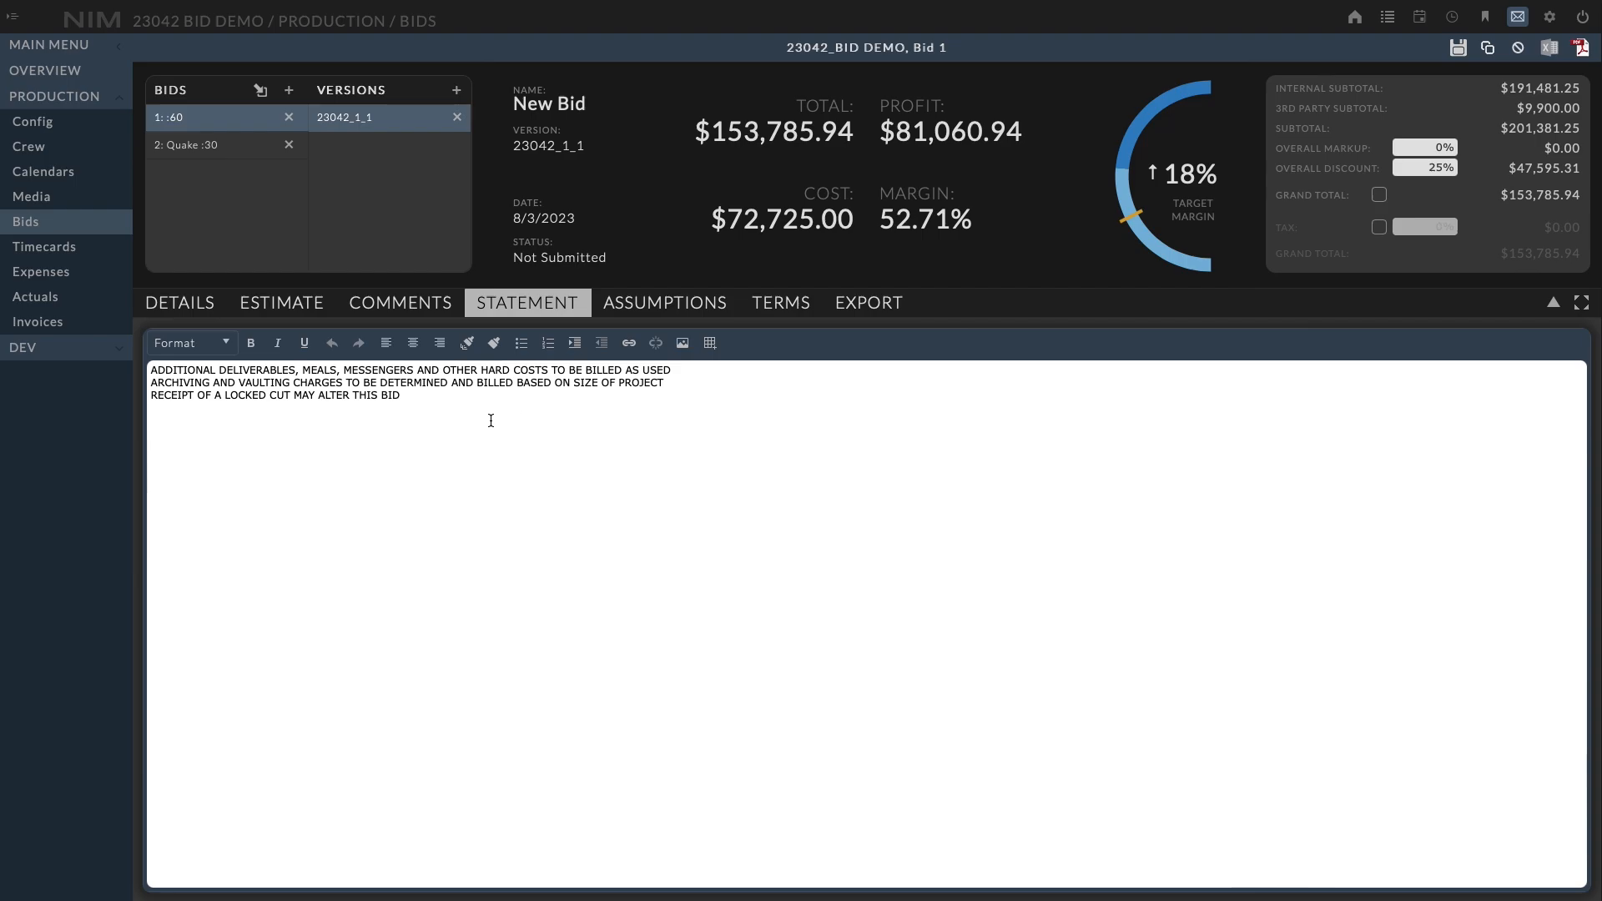
click(716, 304)
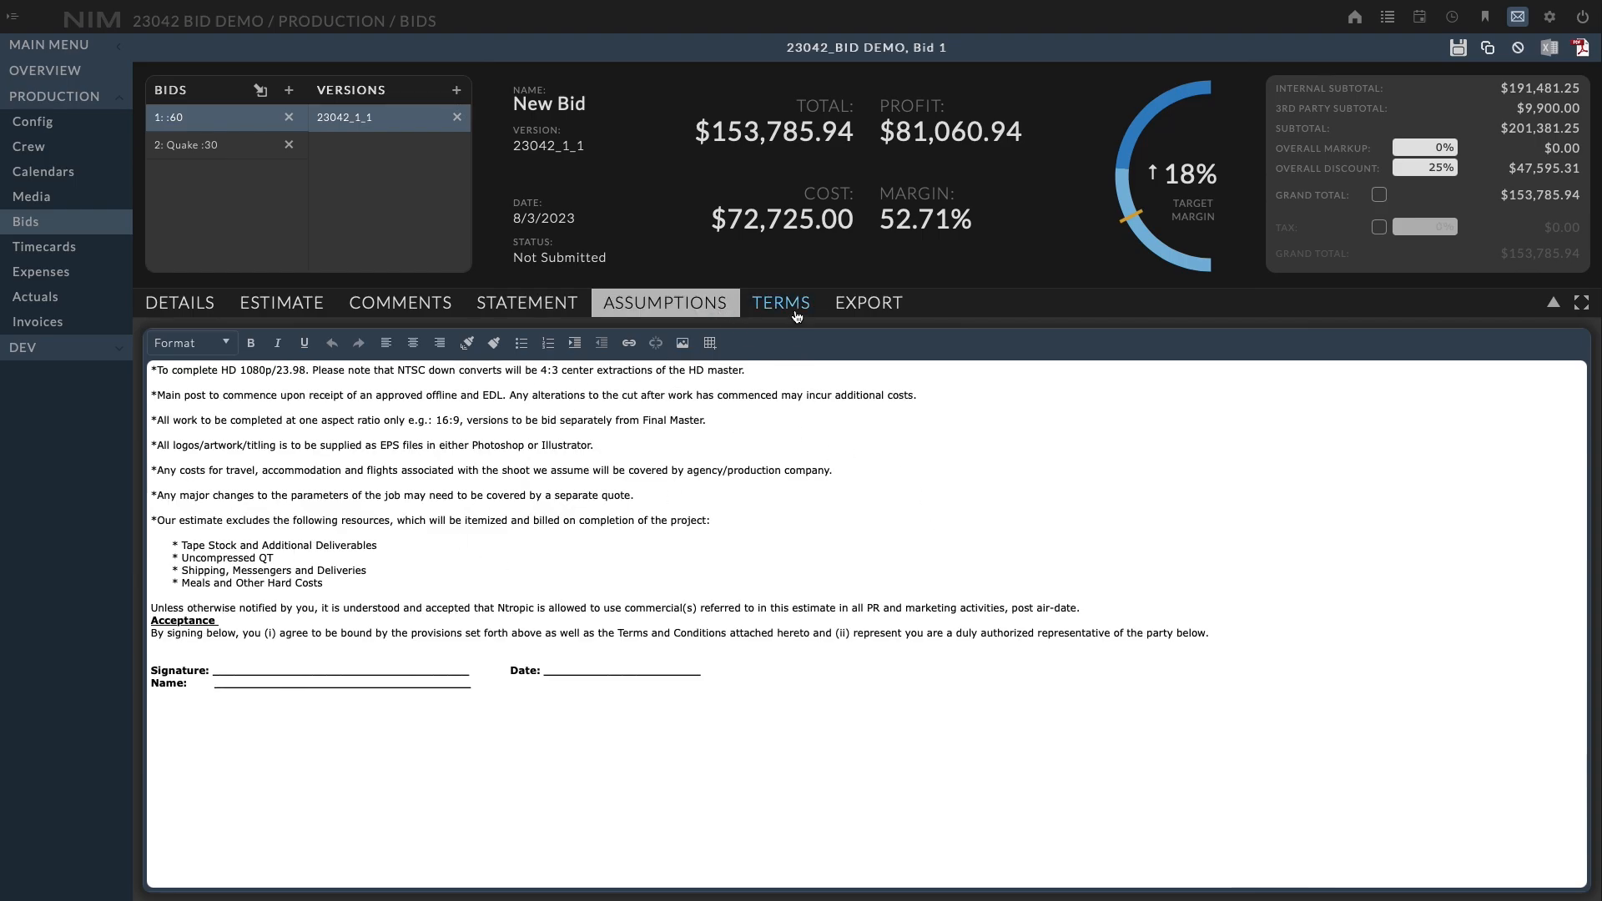
click(784, 303)
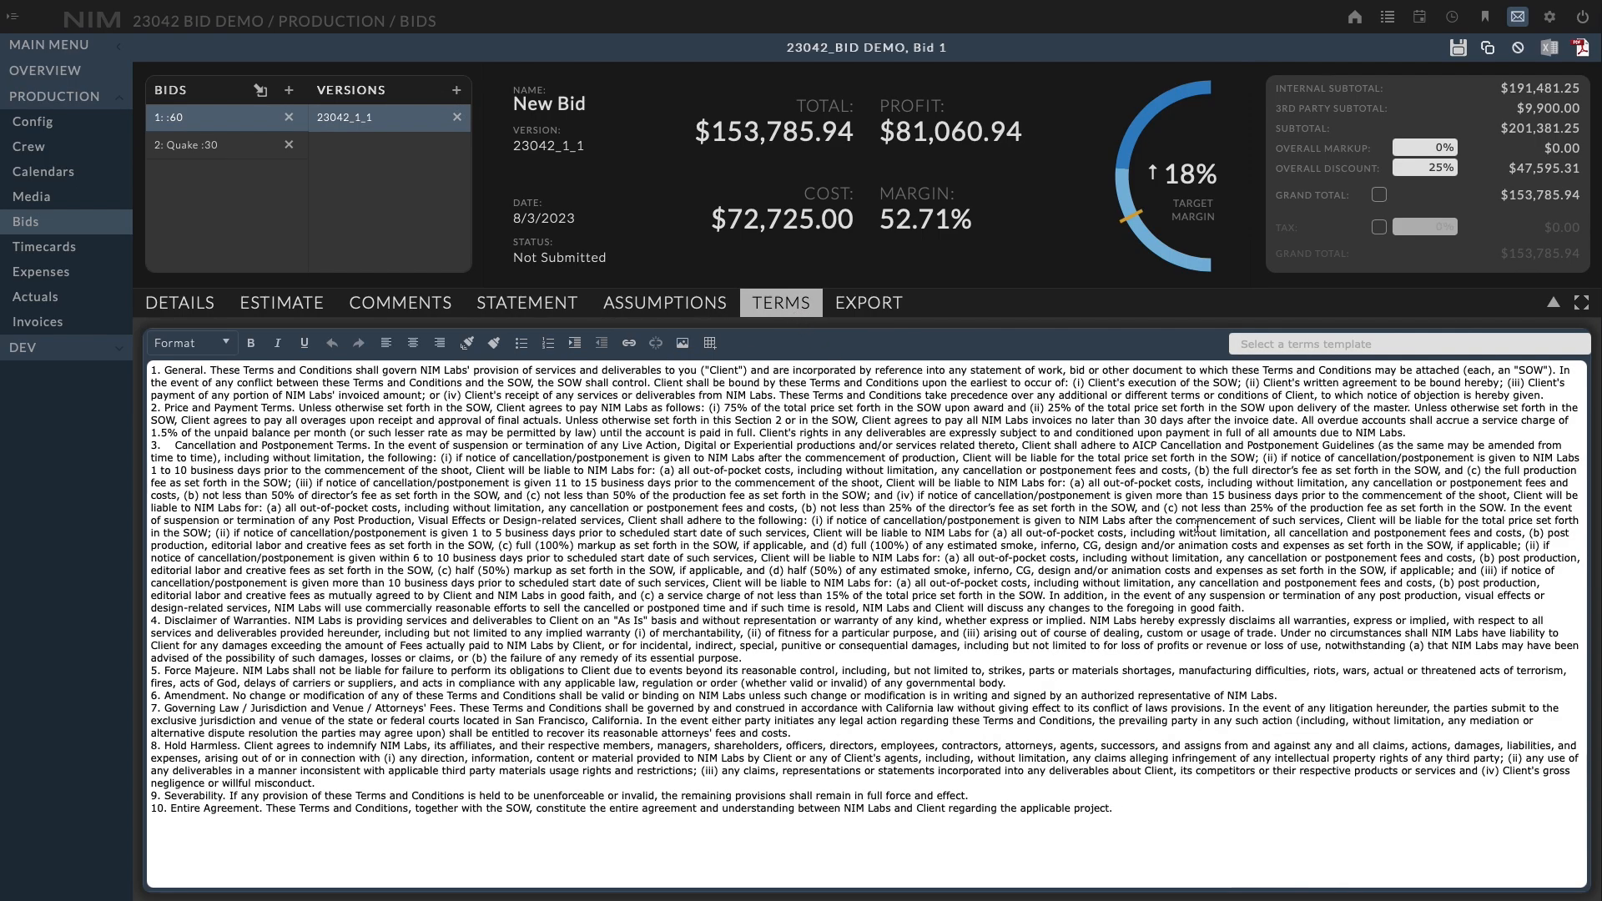
click(1465, 344)
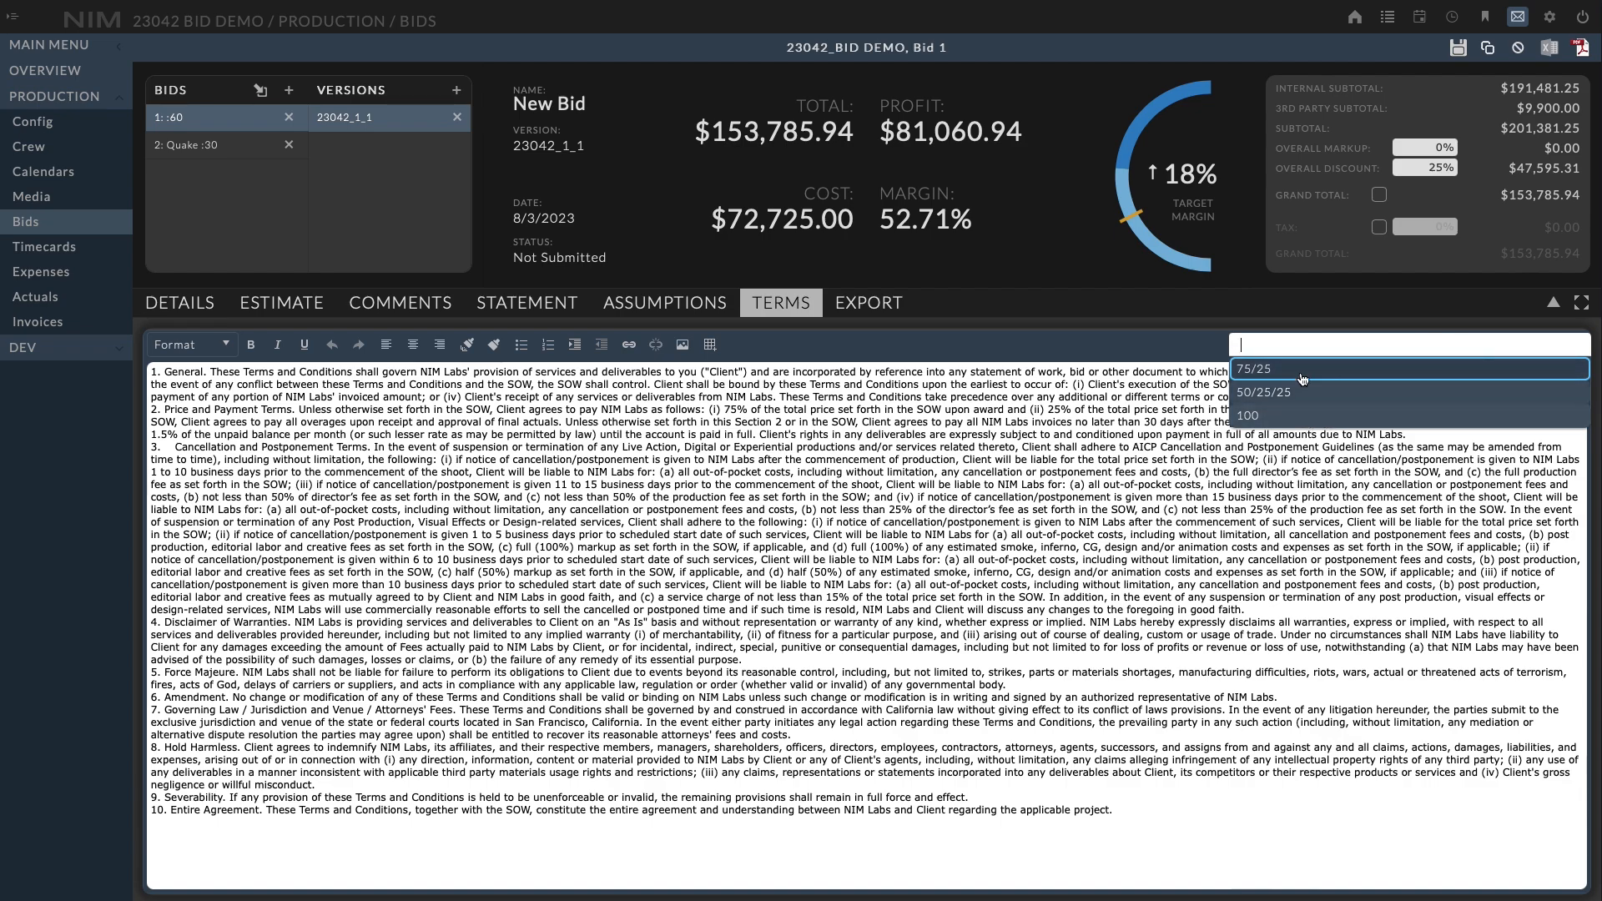
click(1135, 344)
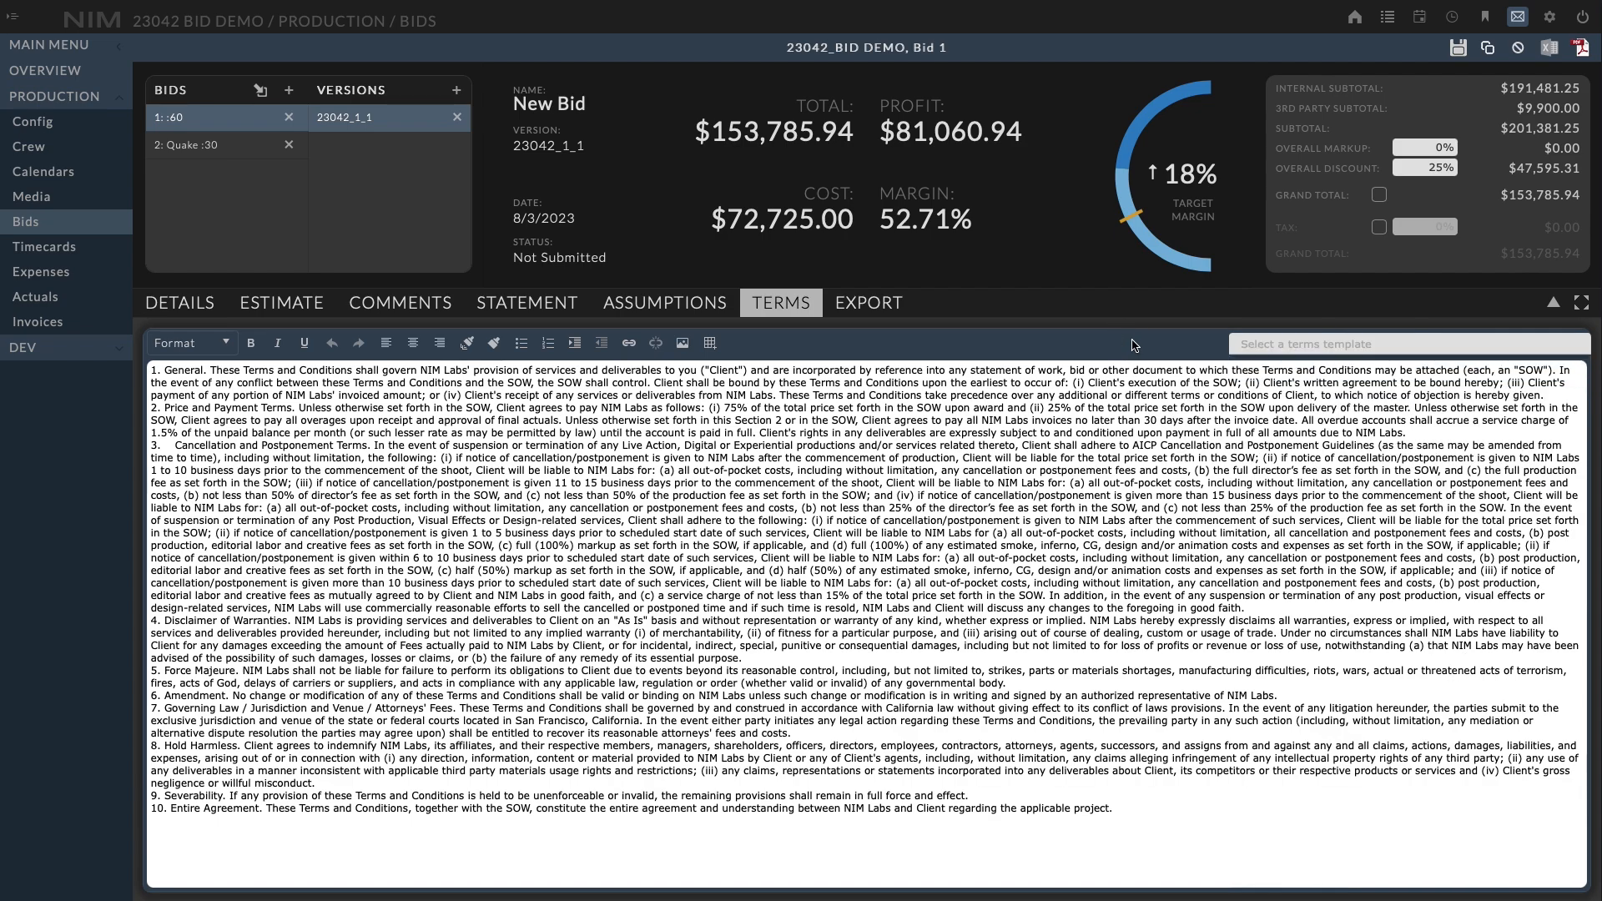
Preview the bid as a PDF from the export options, then close the preview
click(862, 298)
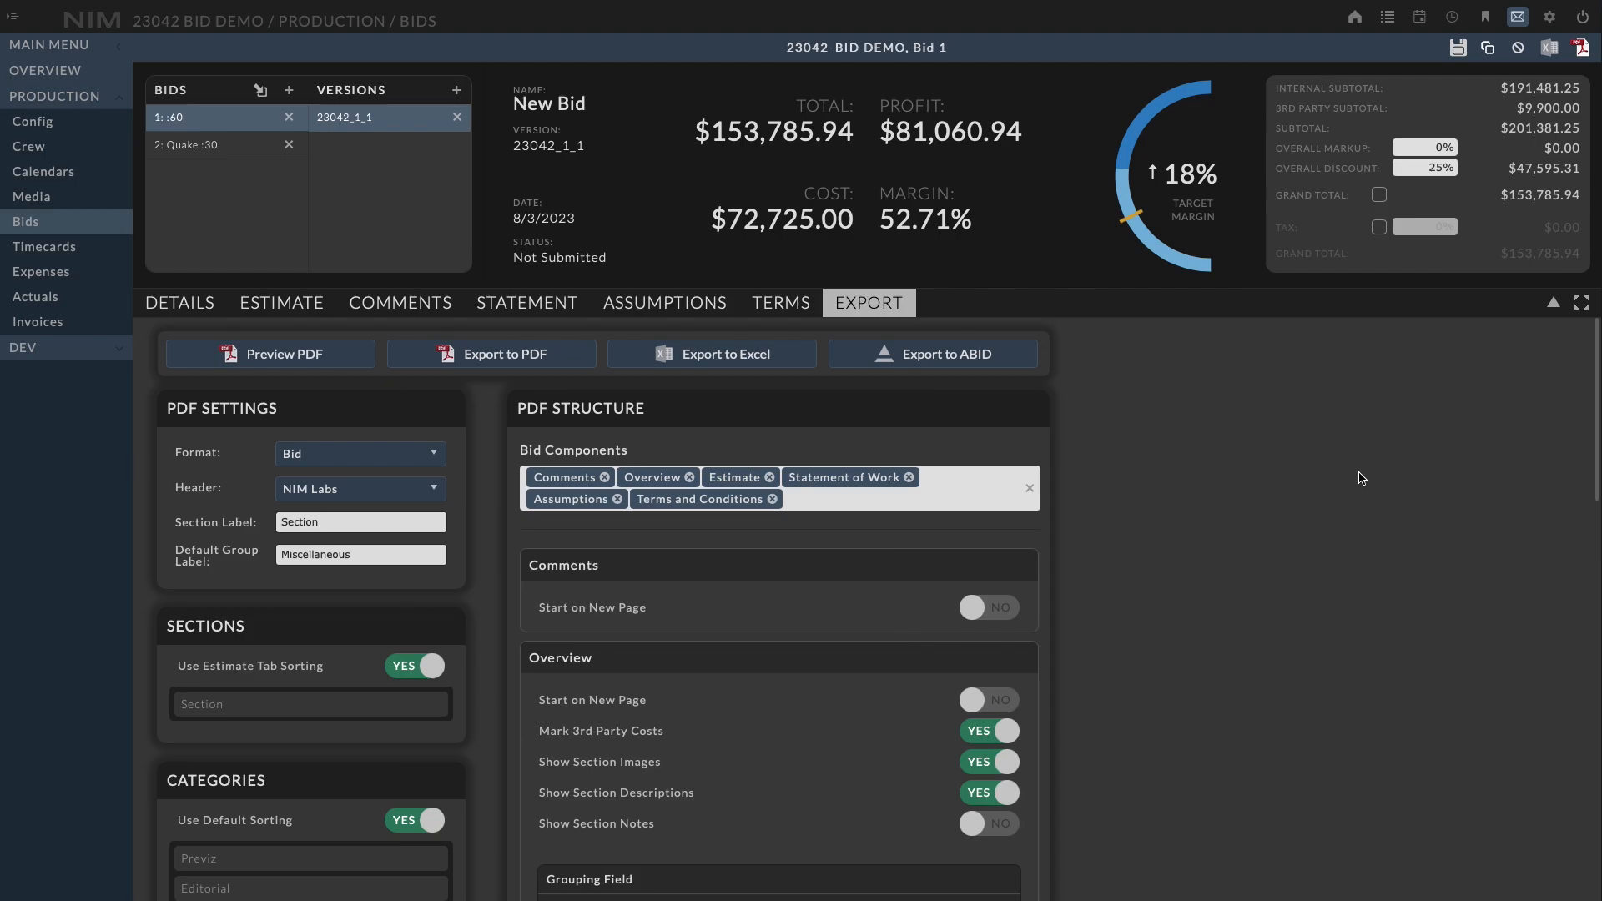
click(275, 365)
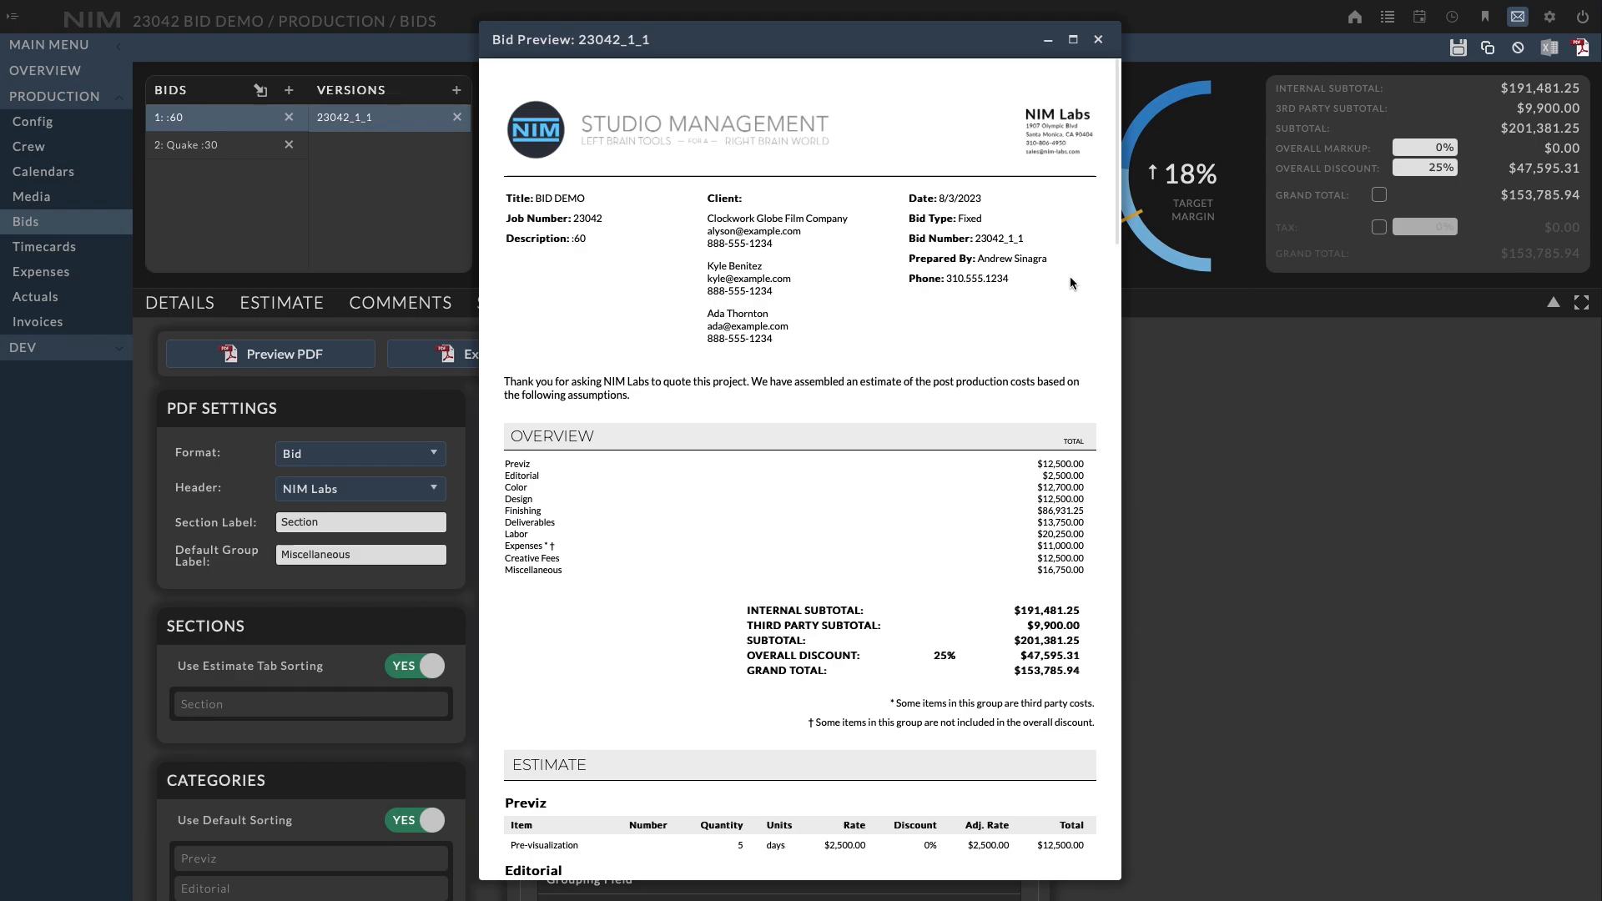
drag(1118, 166, 1119, 78)
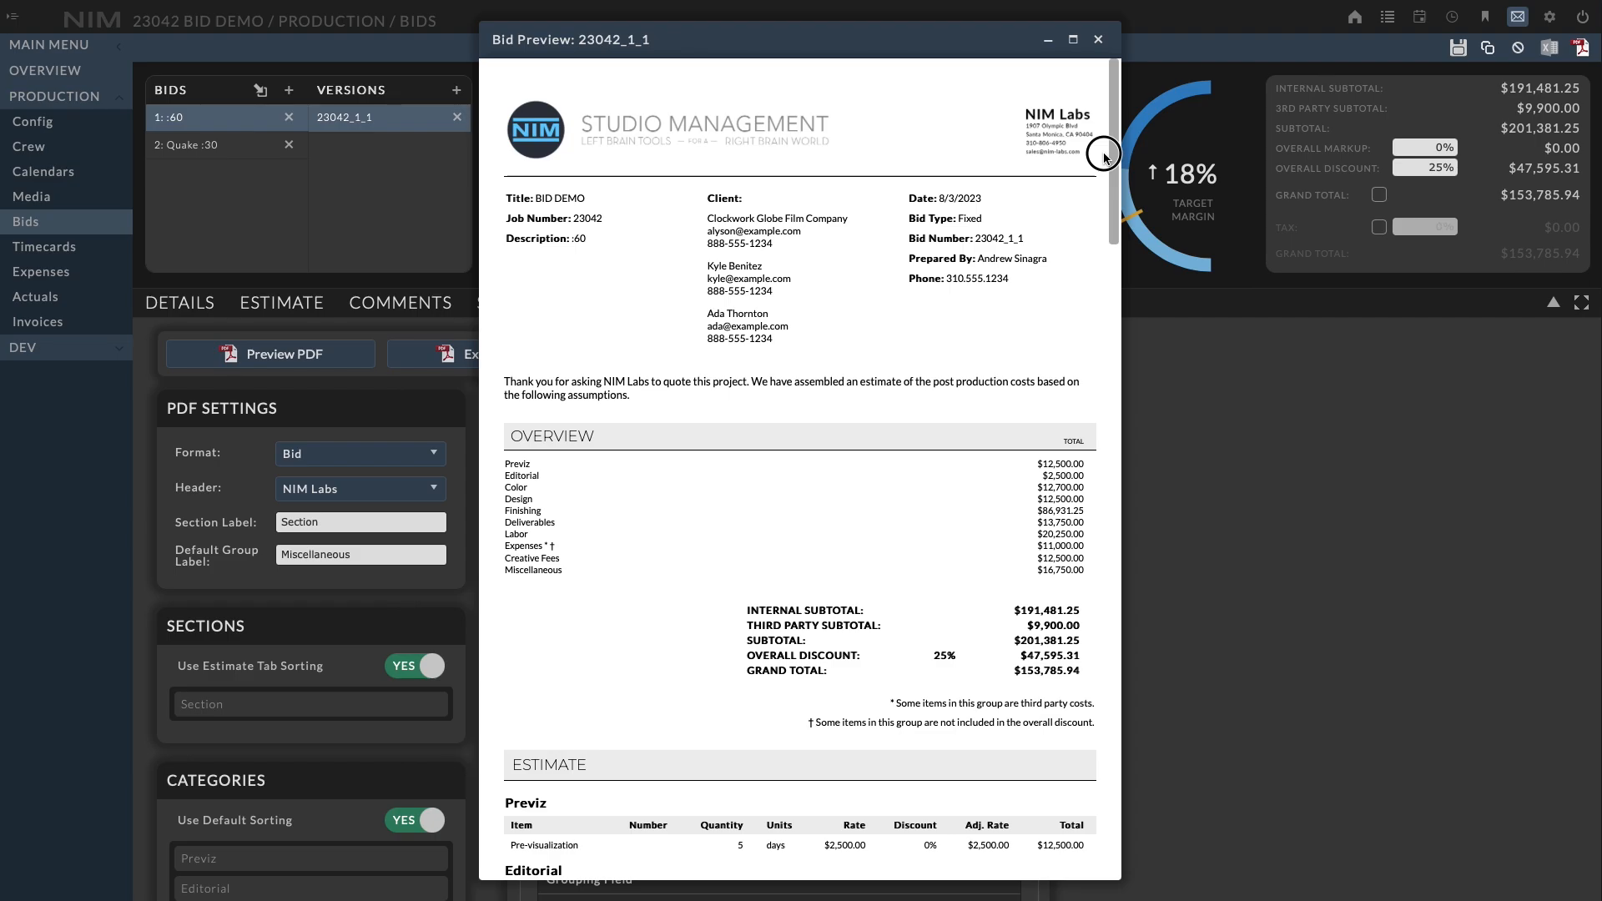
click(1099, 40)
Set the bid's status to Submitted in the bid details and save
click(191, 311)
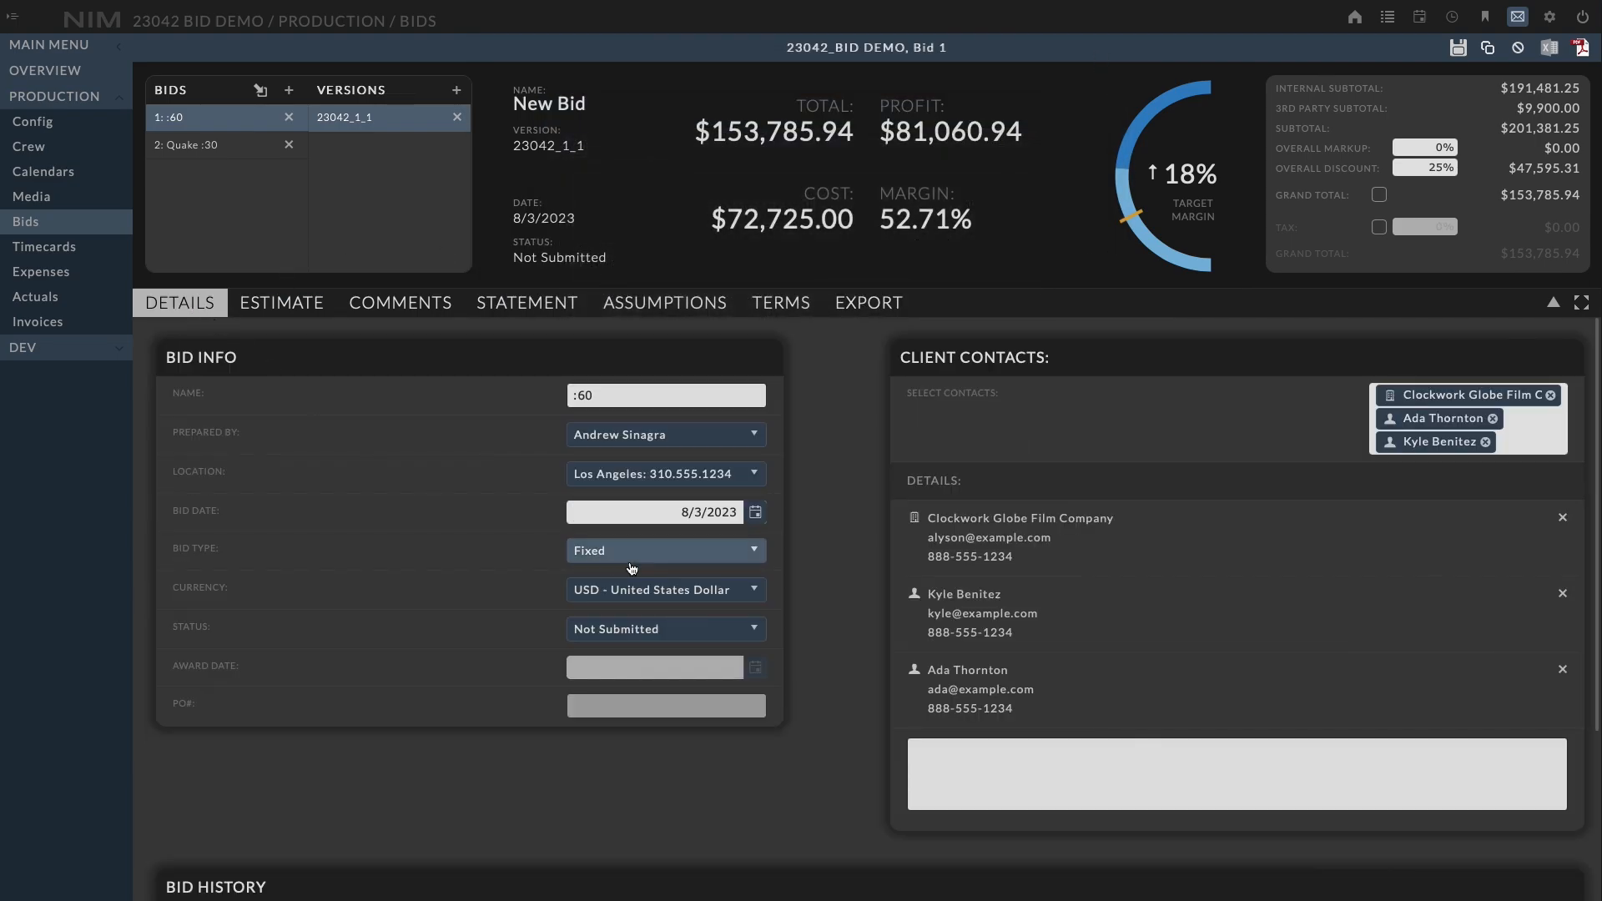
click(723, 630)
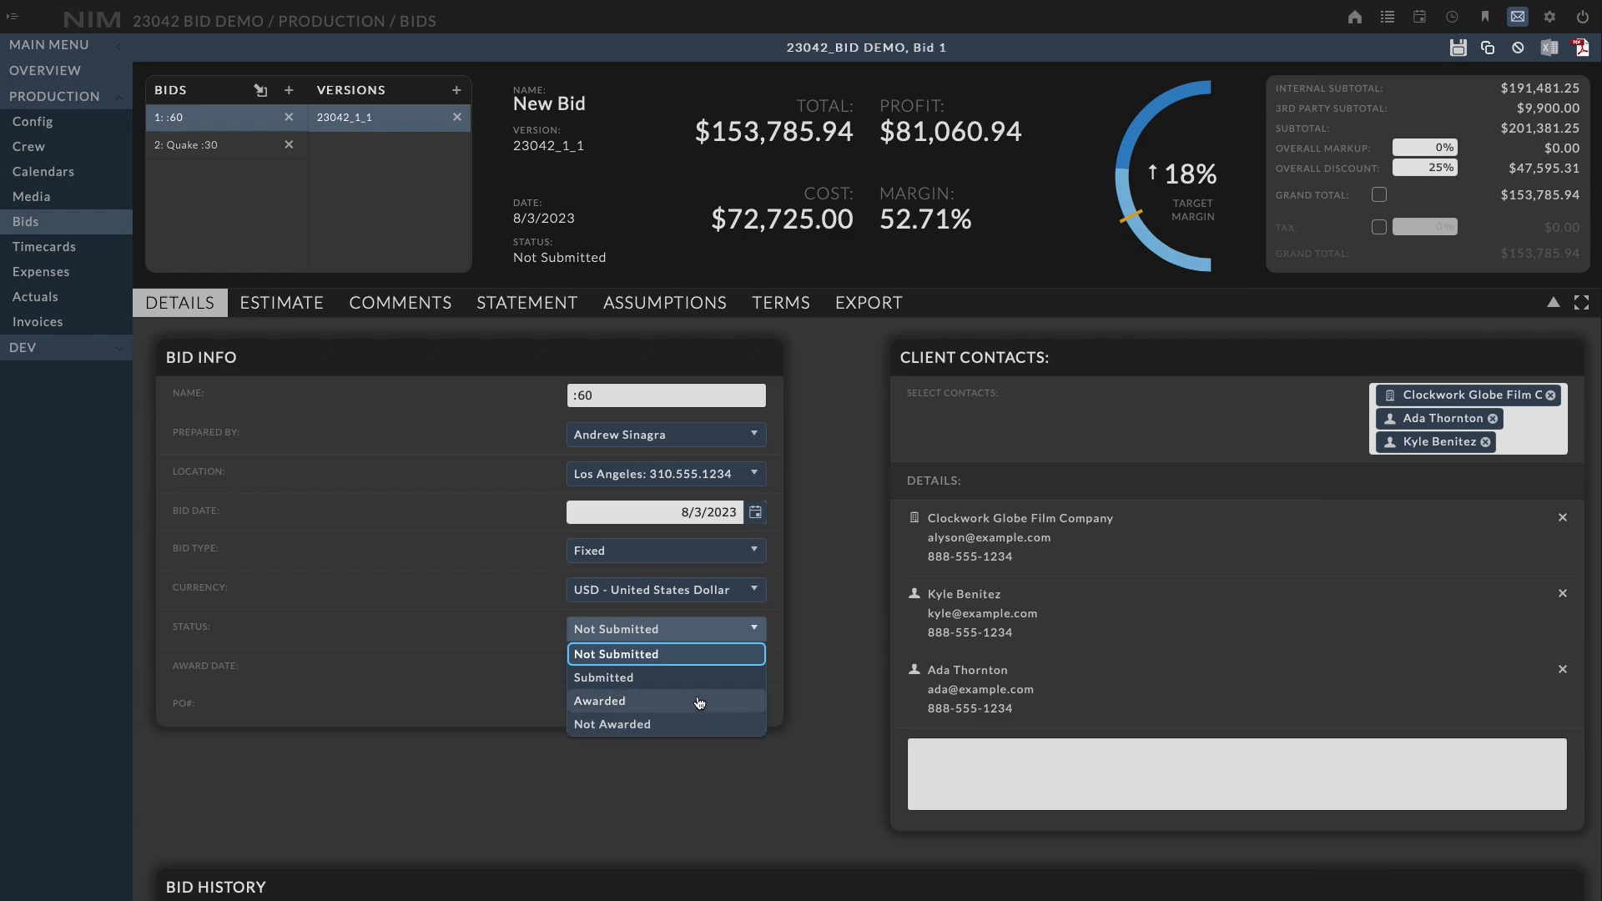
click(617, 677)
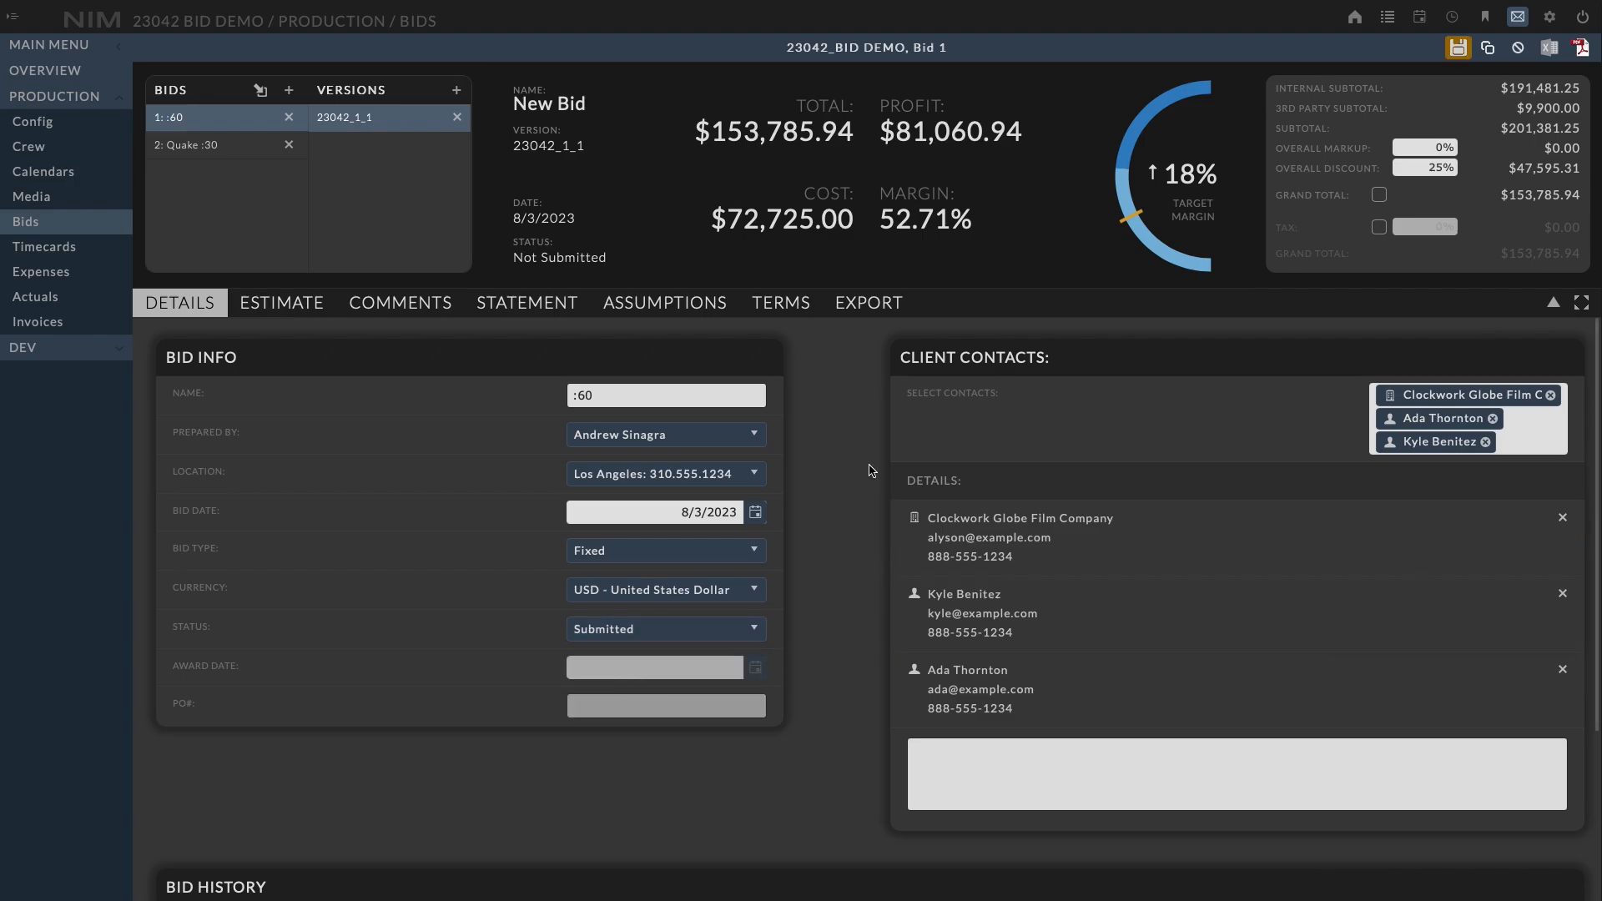
click(1463, 48)
Duplicate the current bid version to create a new version
click(456, 91)
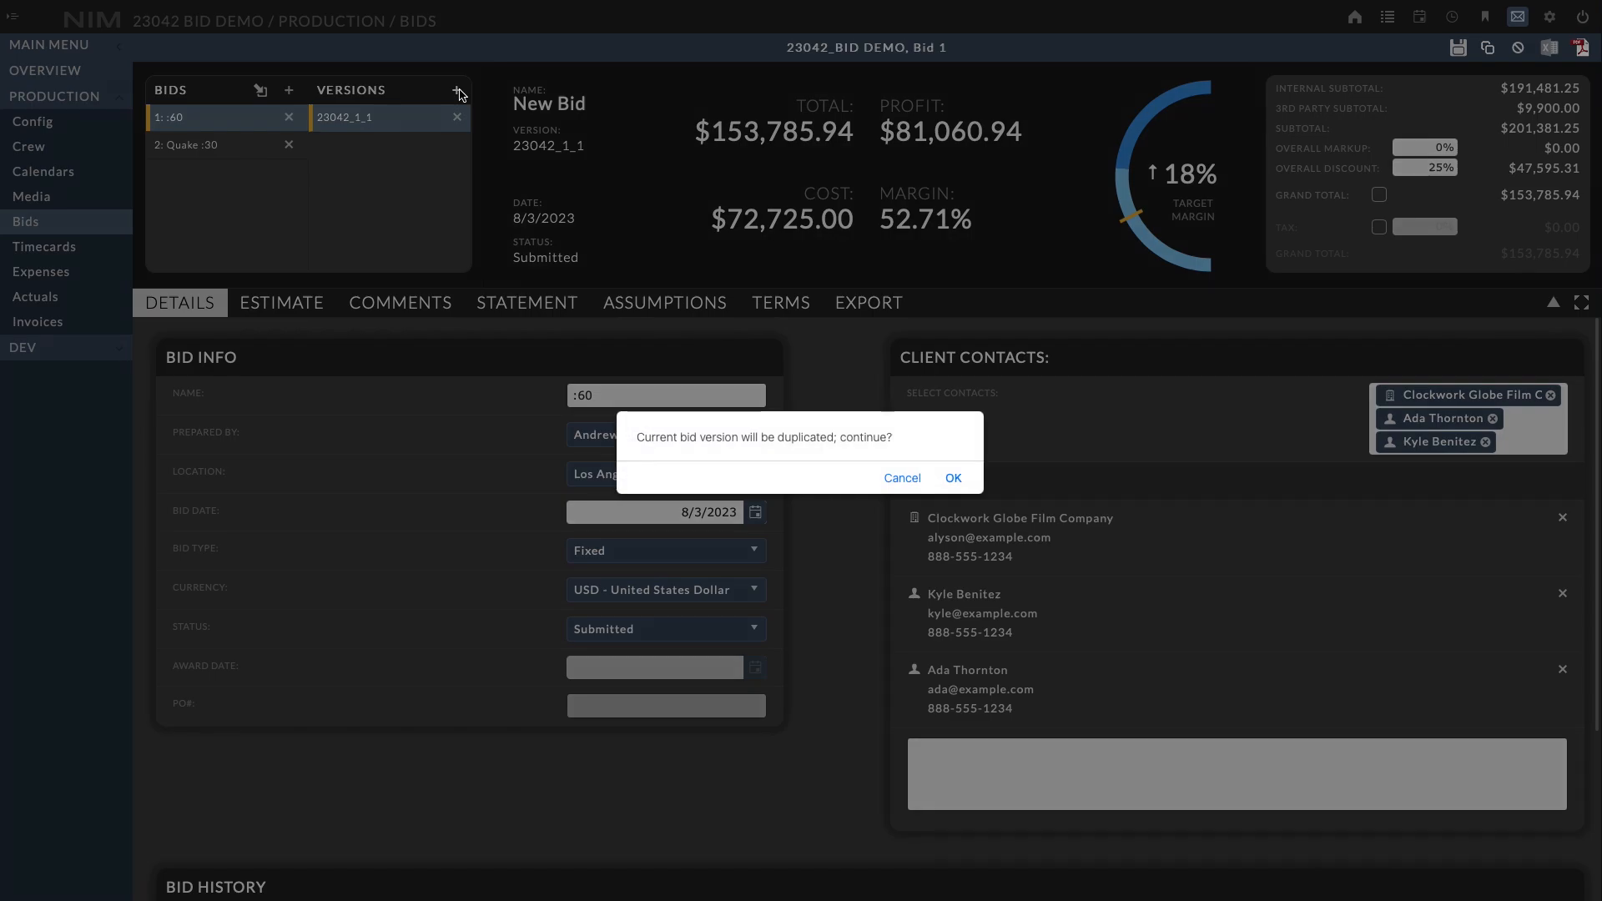
click(953, 479)
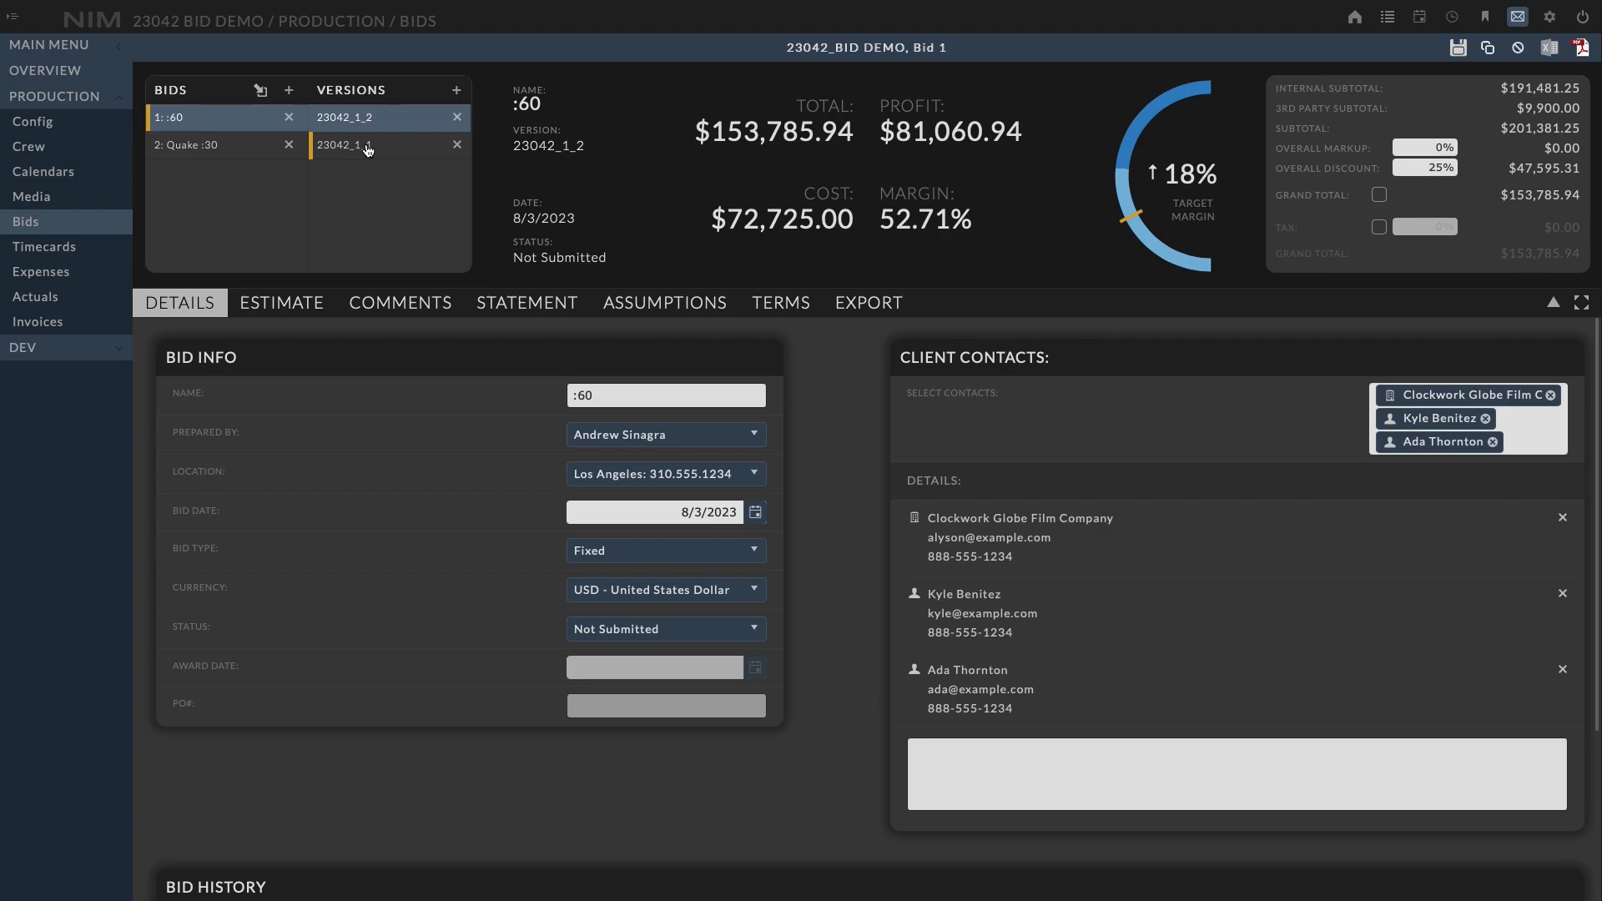
Apply a 5% discount to every item in the N/A category of the estimate and save the bid
click(294, 313)
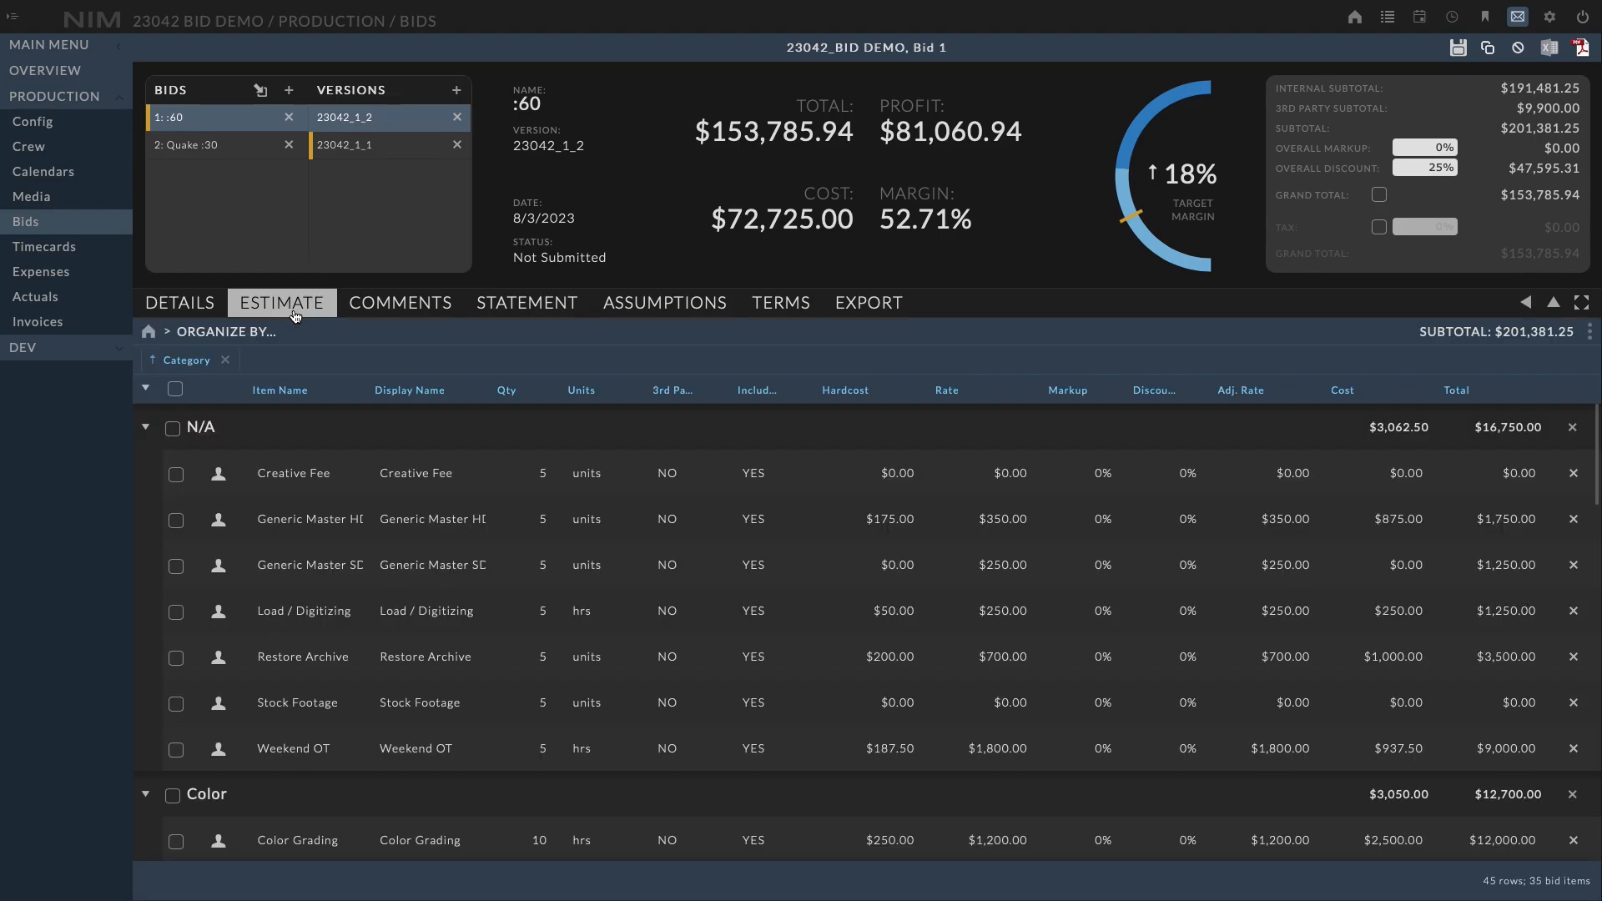
scroll(1595, 491, down, 3)
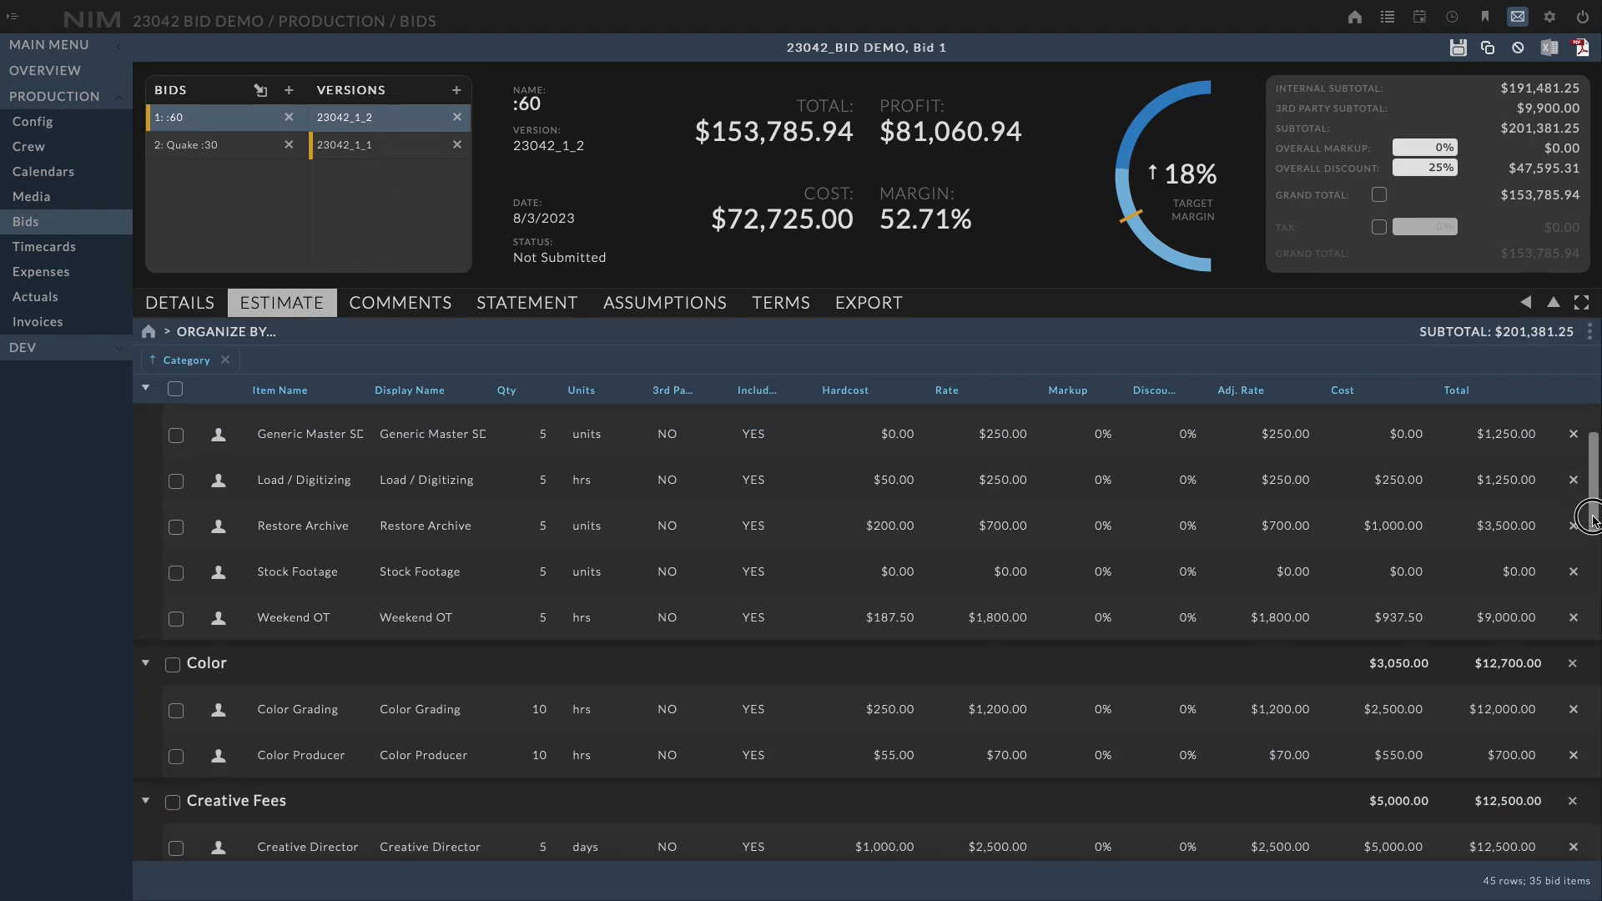
scroll(1595, 490, up, 3)
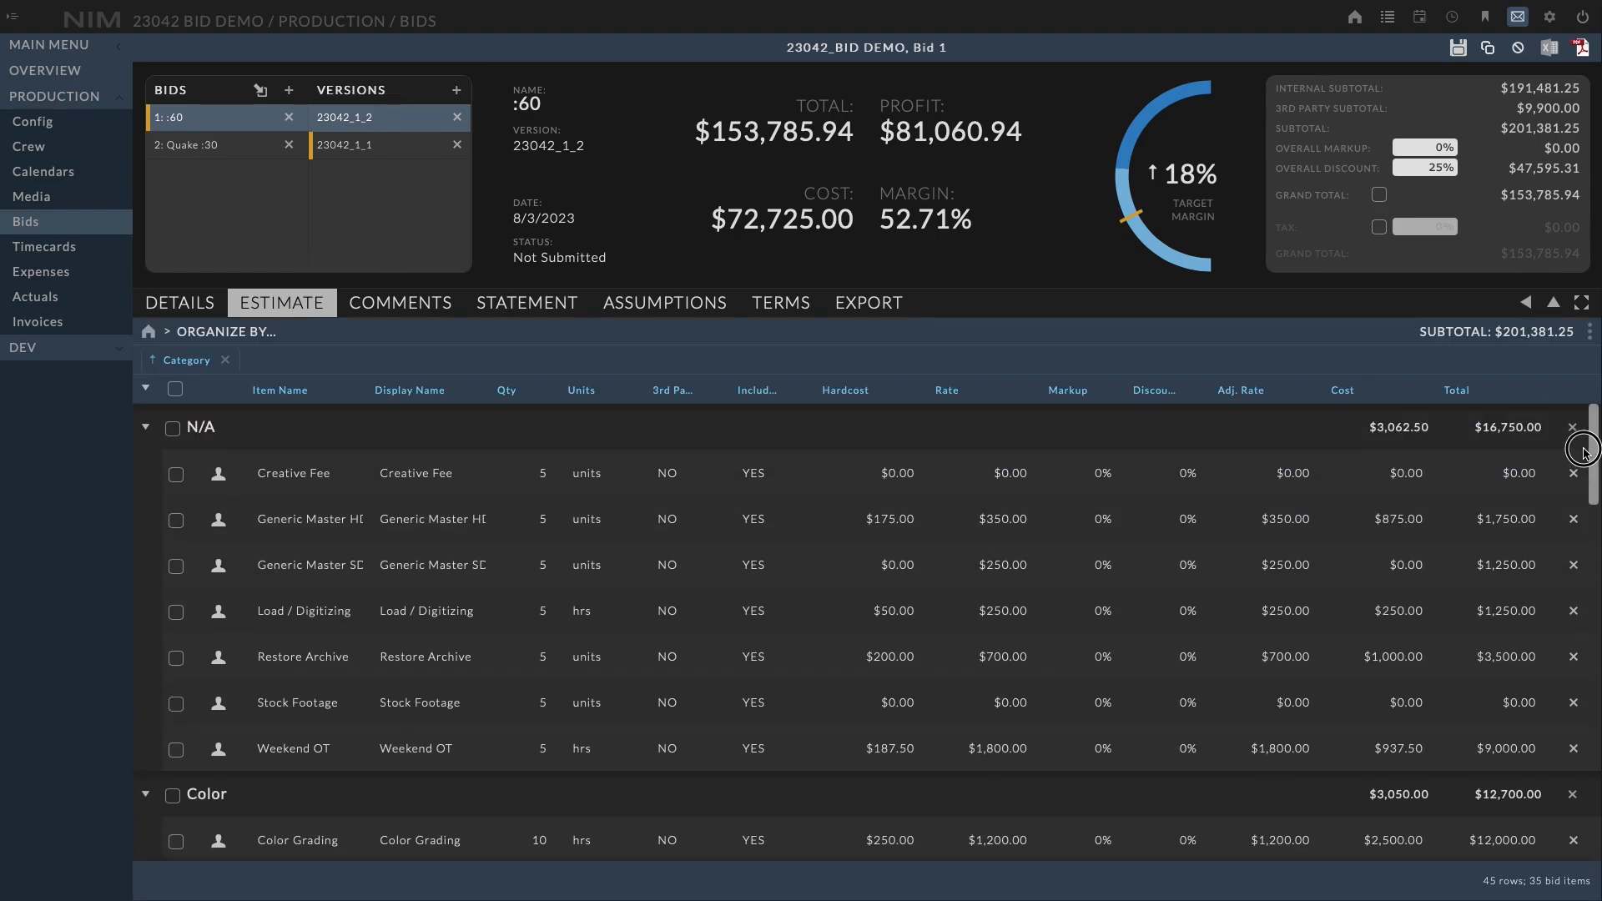
click(172, 428)
click(1179, 473)
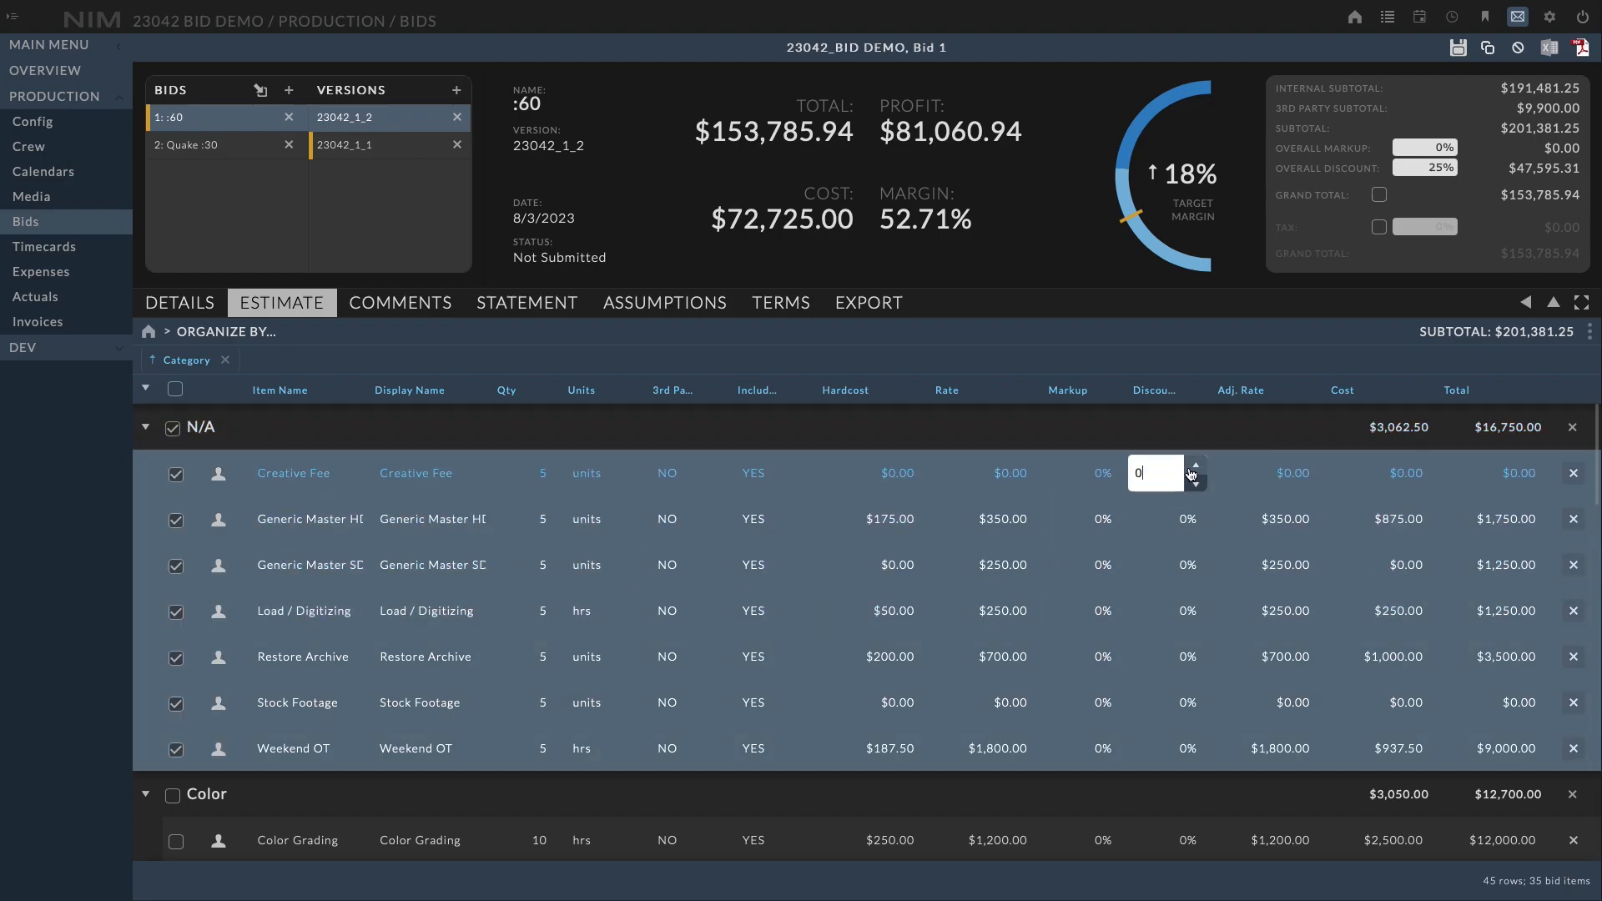
click(1192, 467)
click(1192, 467)
click(1192, 468)
click(1192, 467)
click(1192, 467)
click(1101, 372)
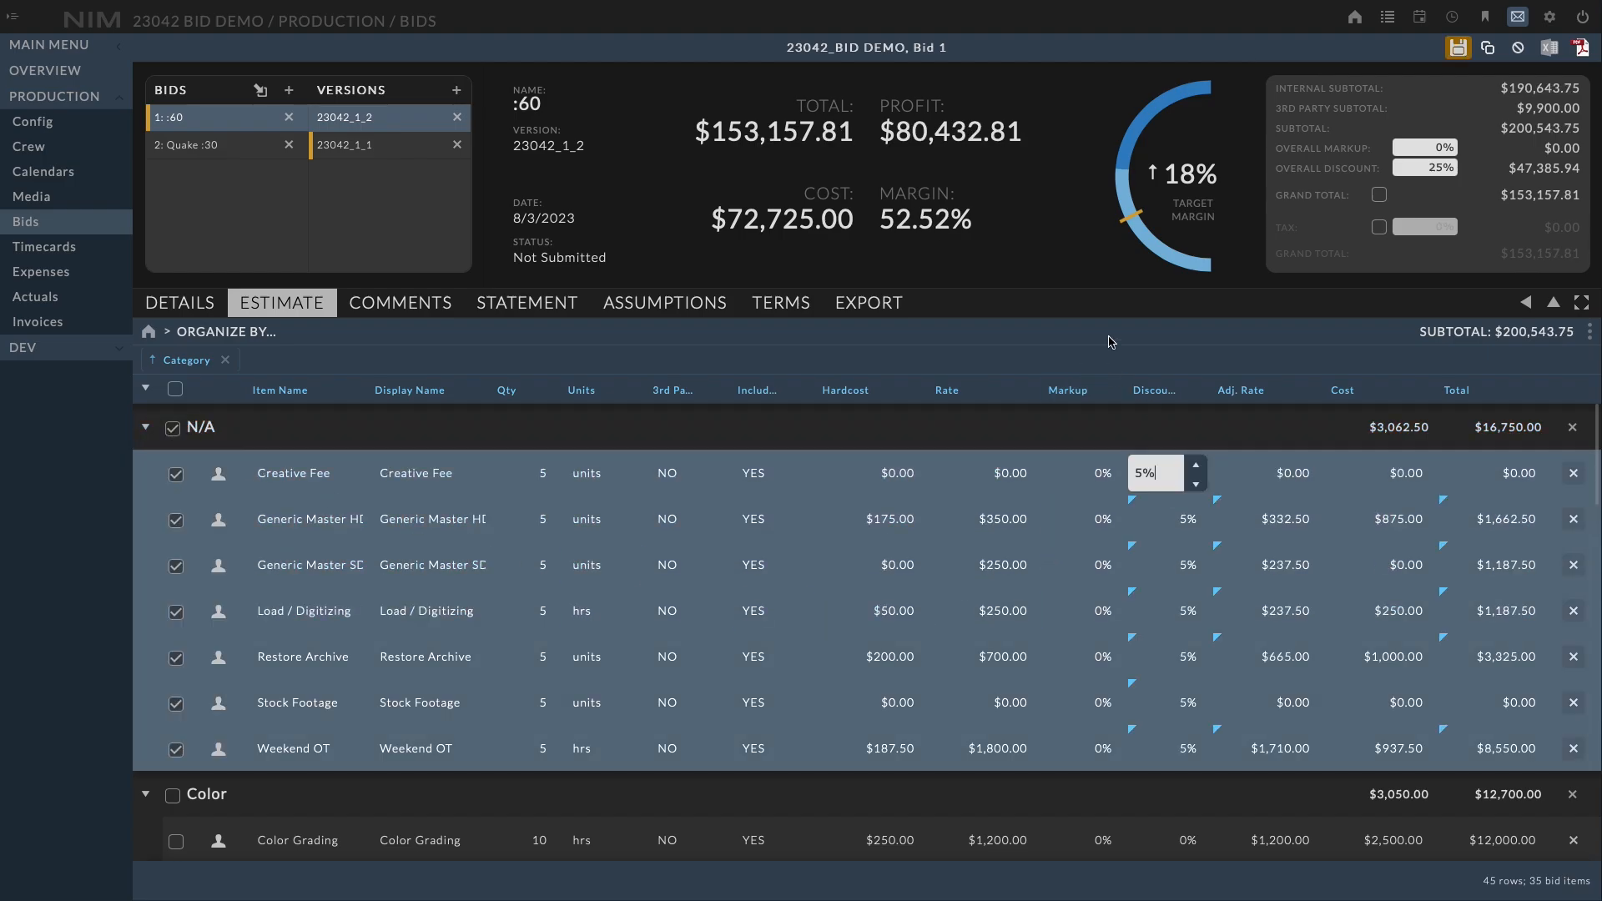
click(1459, 52)
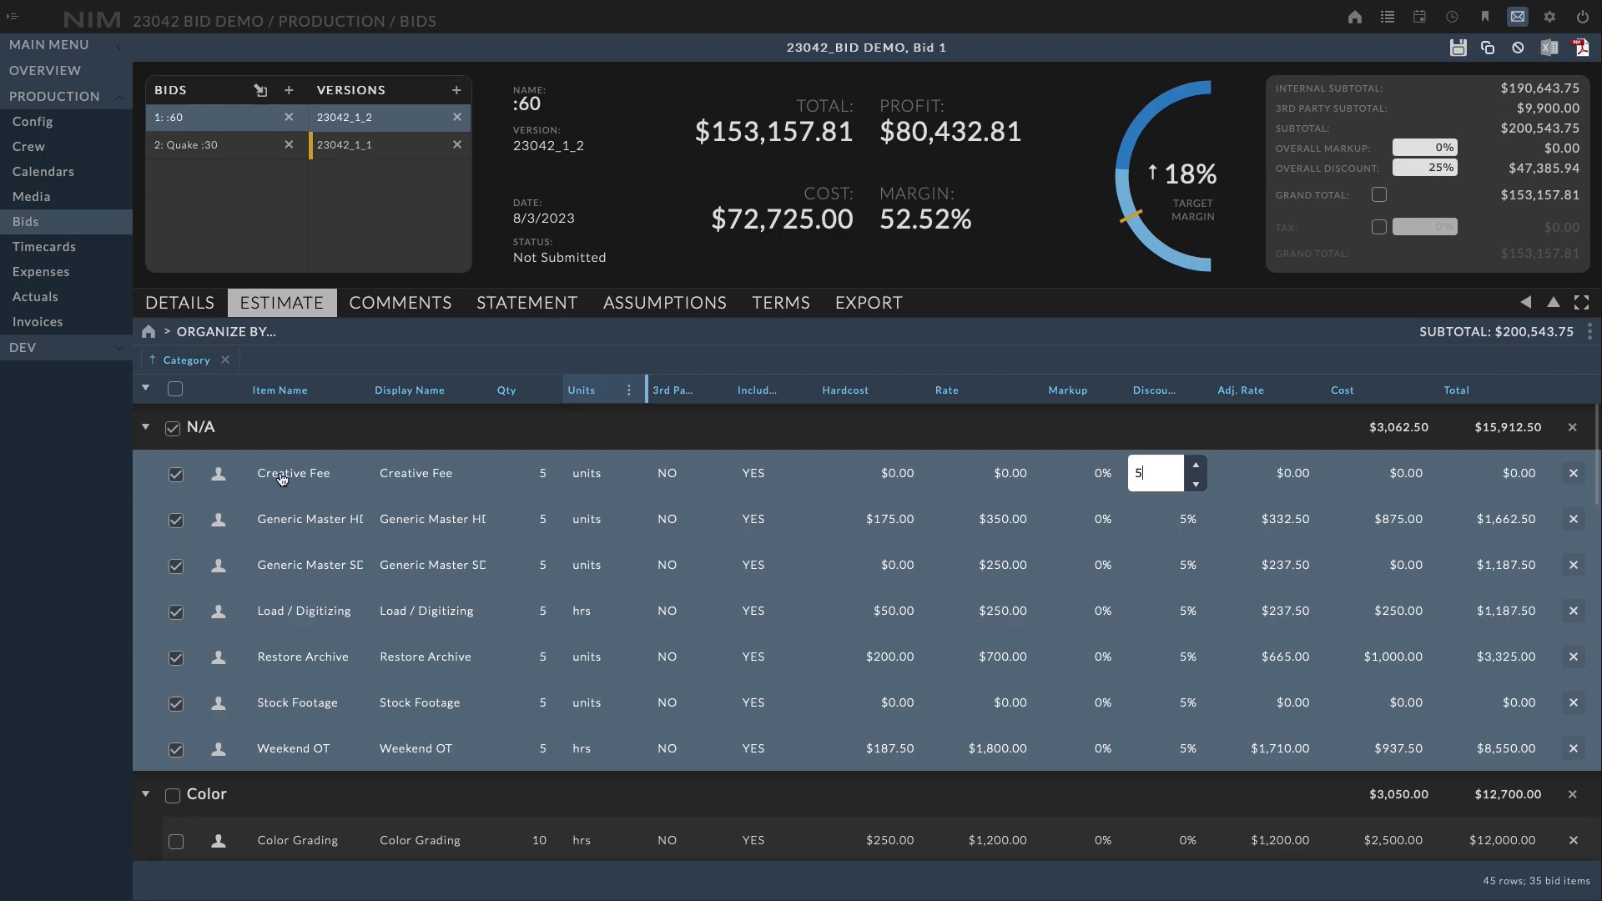
click(173, 428)
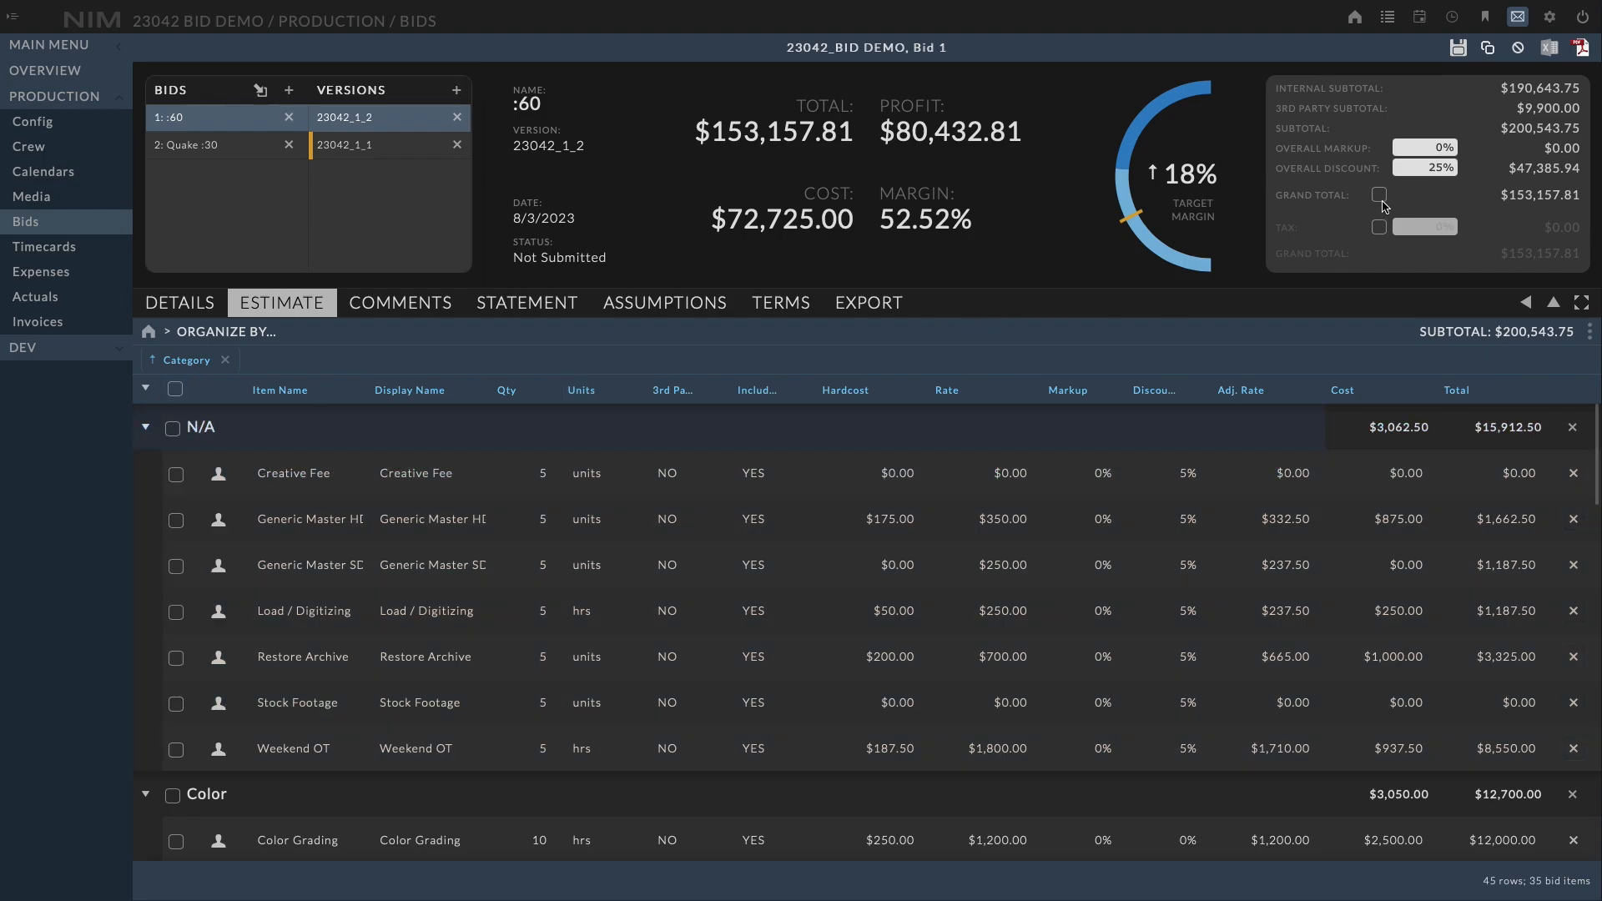
Override the bid's grand total with a fixed amount of $140,000 and save
click(1380, 196)
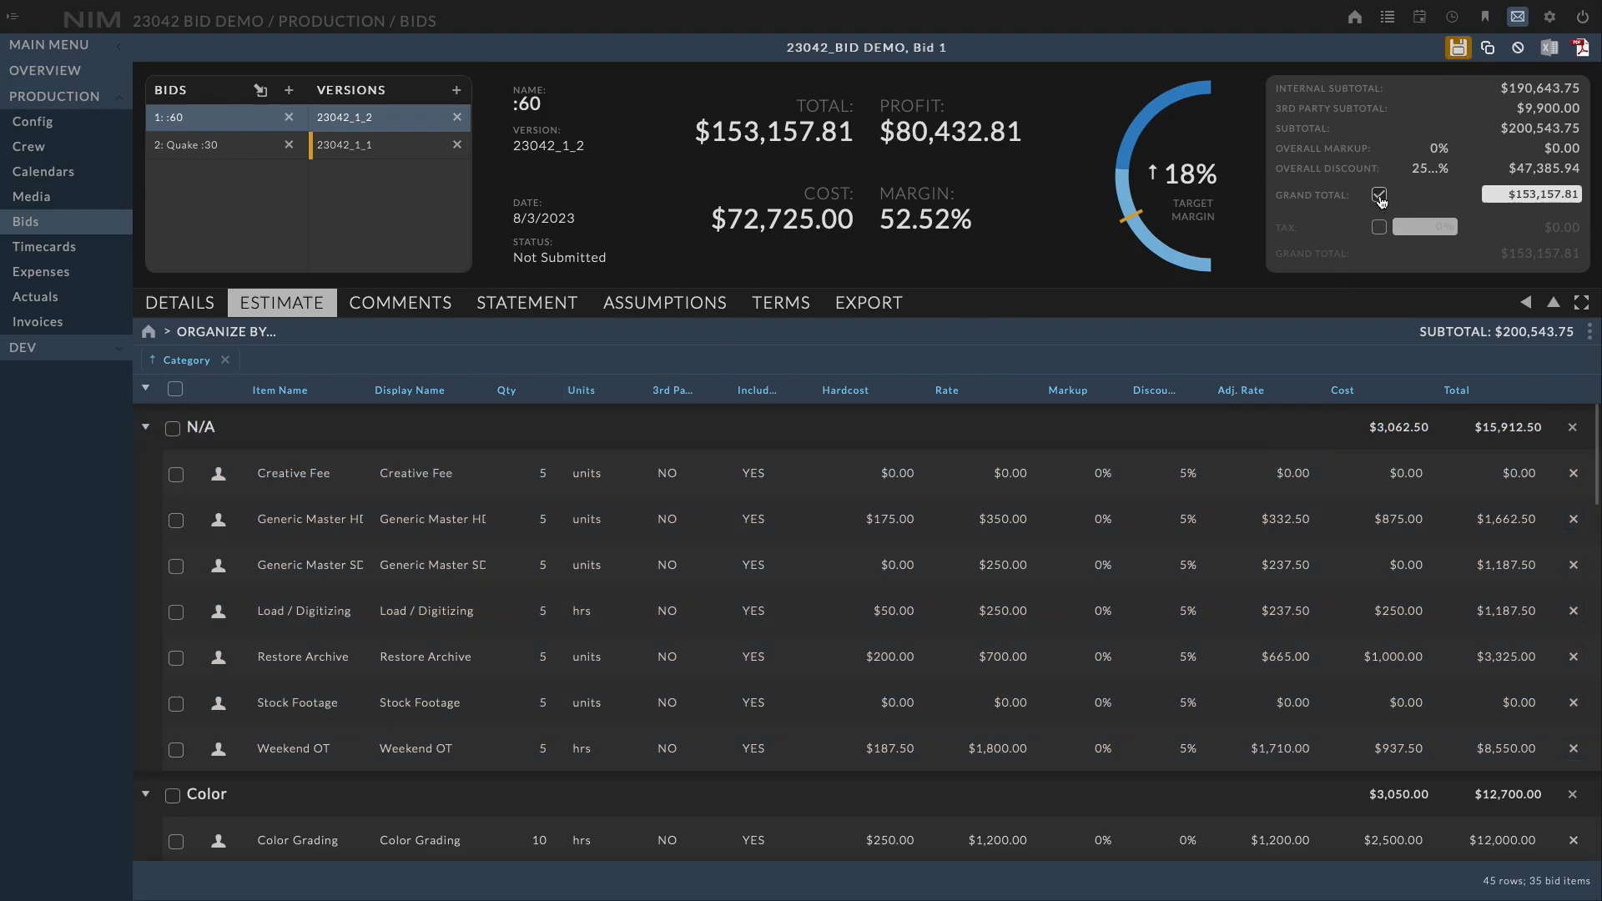
click(1504, 194)
text(140000)
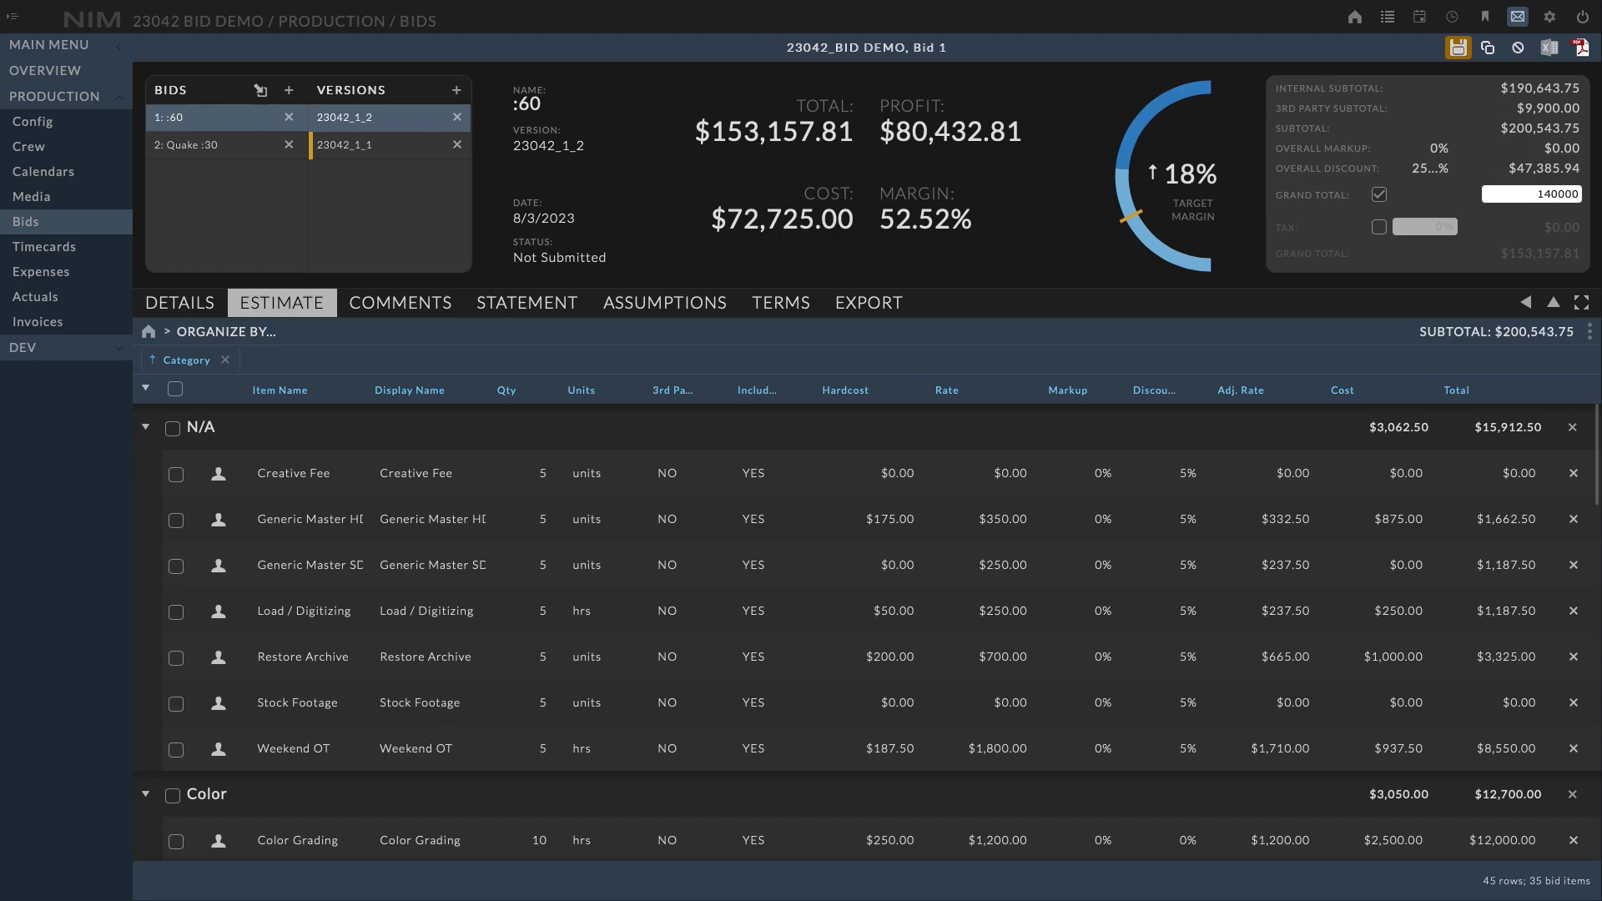
click(1466, 258)
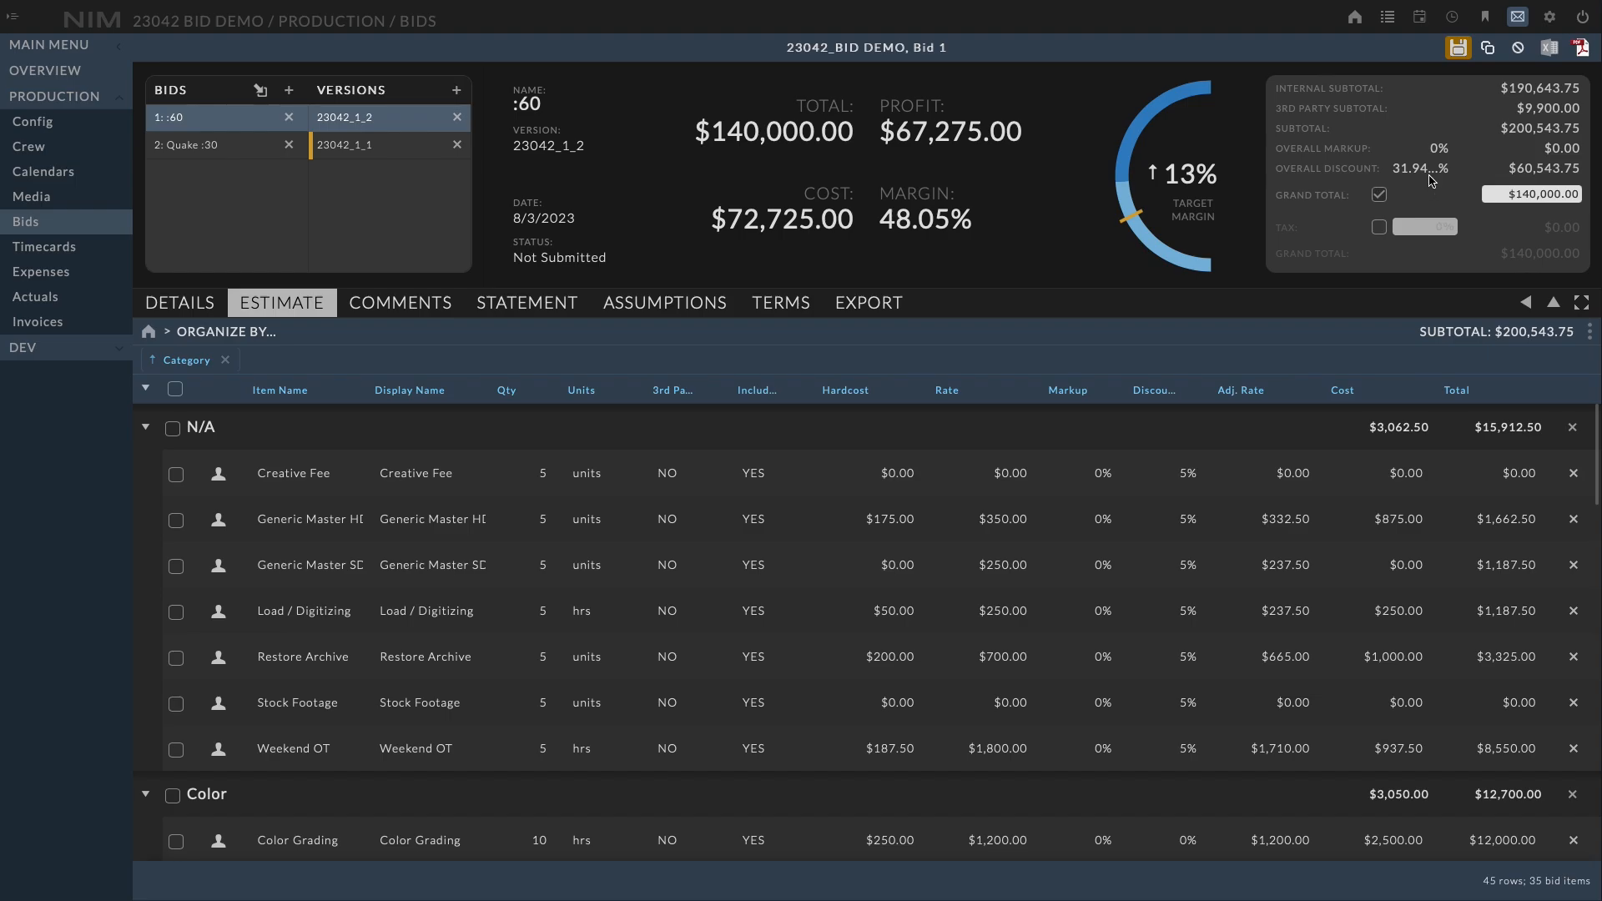
click(1456, 51)
Copy bid version 23042_1_2 as a new bid
click(379, 152)
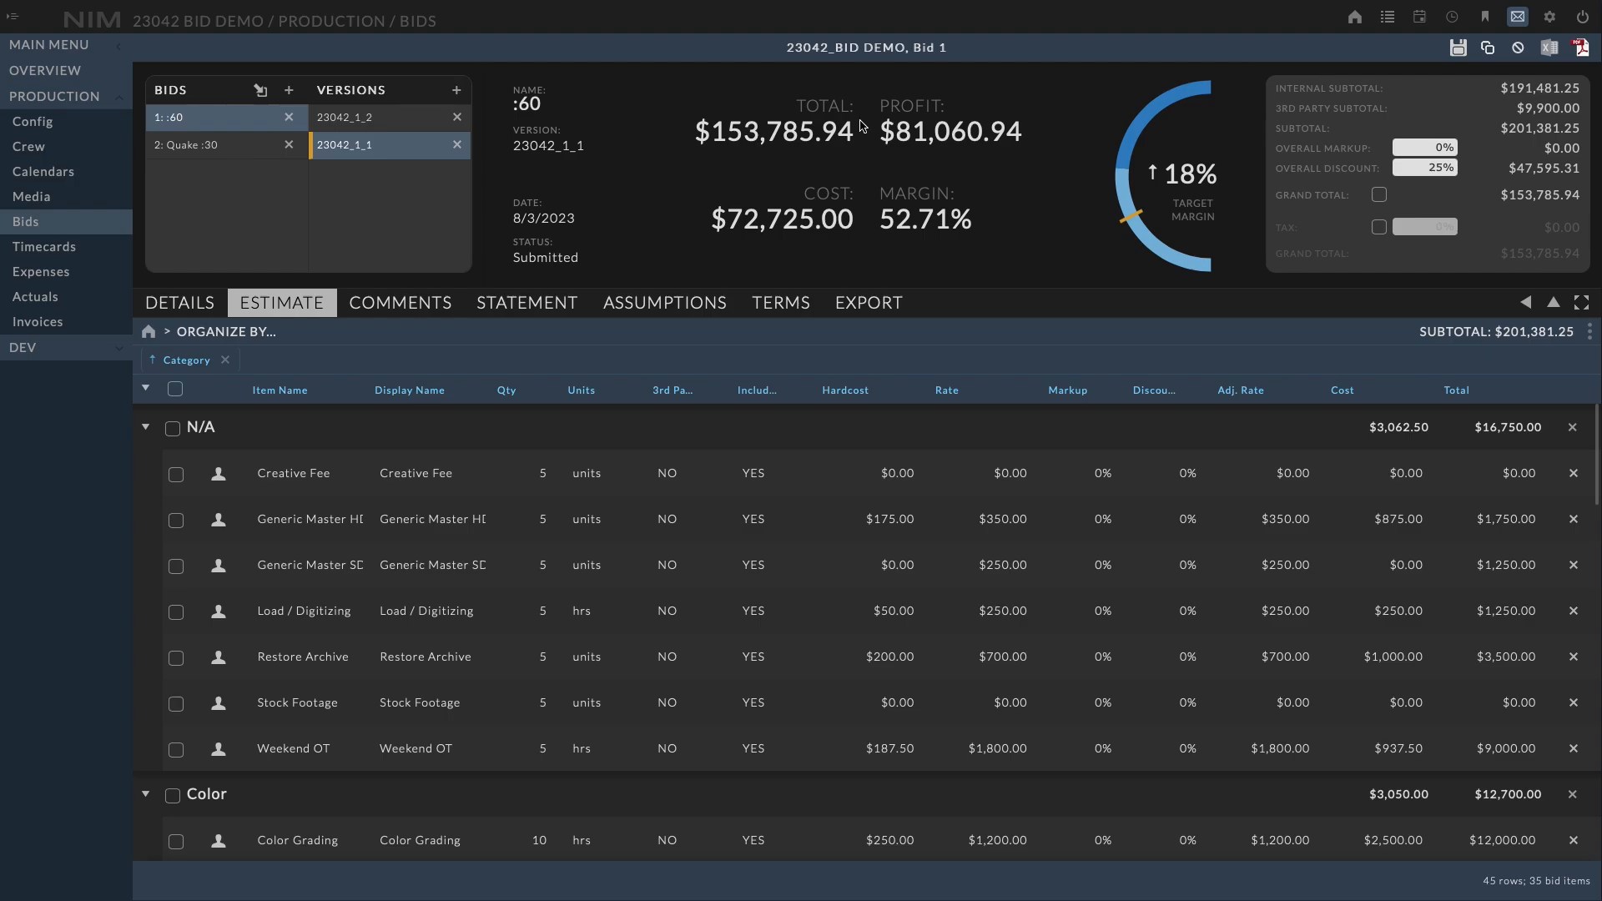
click(363, 125)
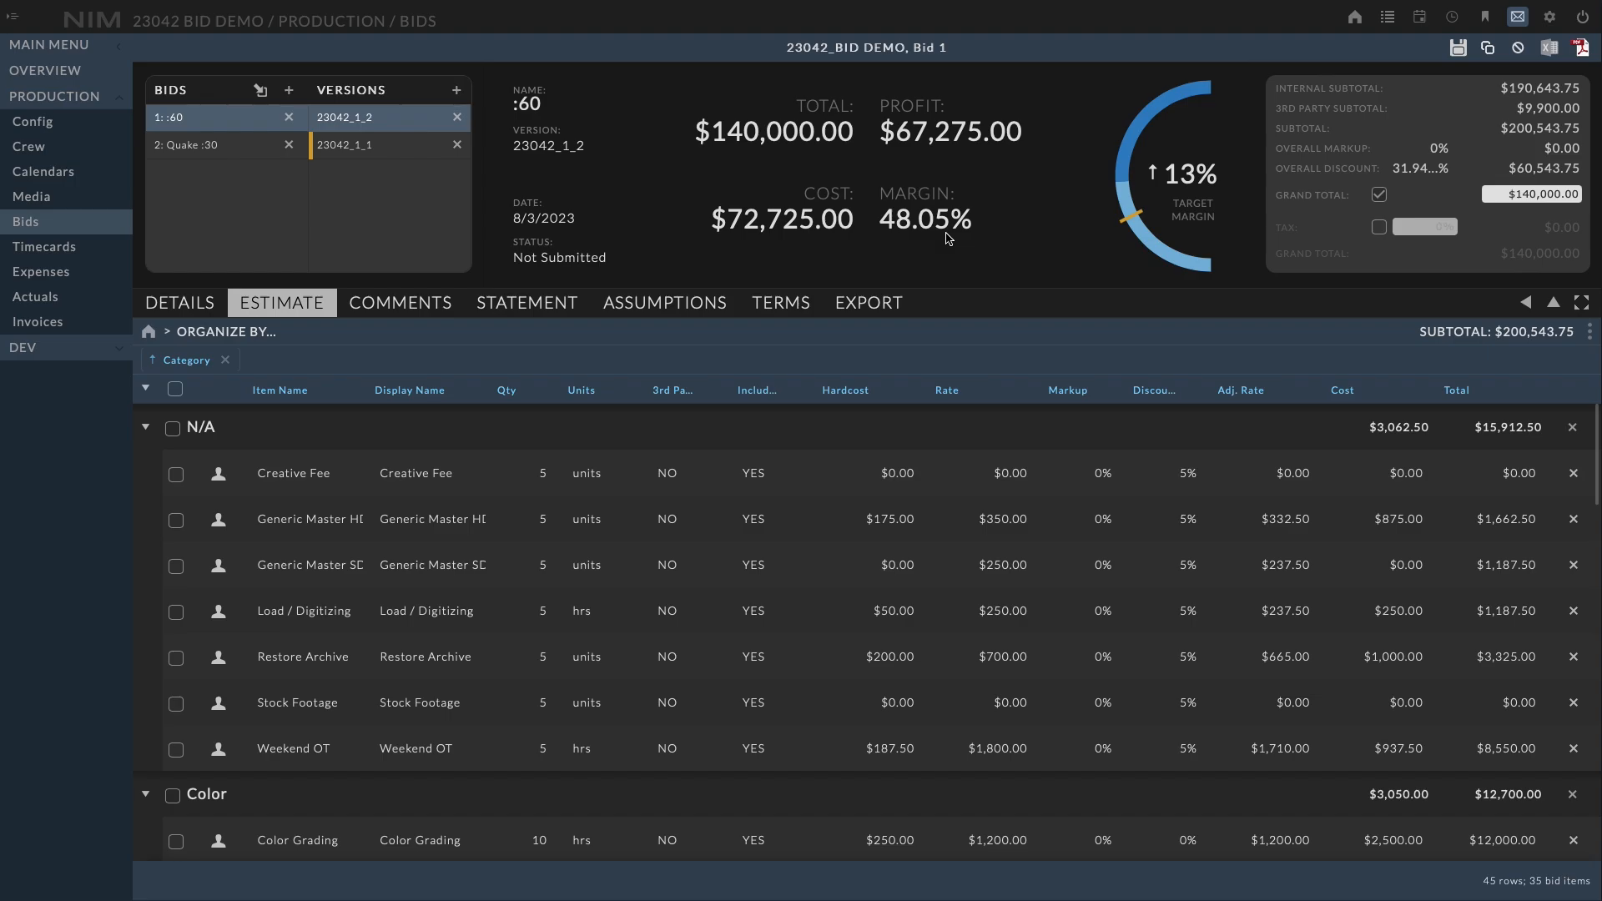
click(1491, 55)
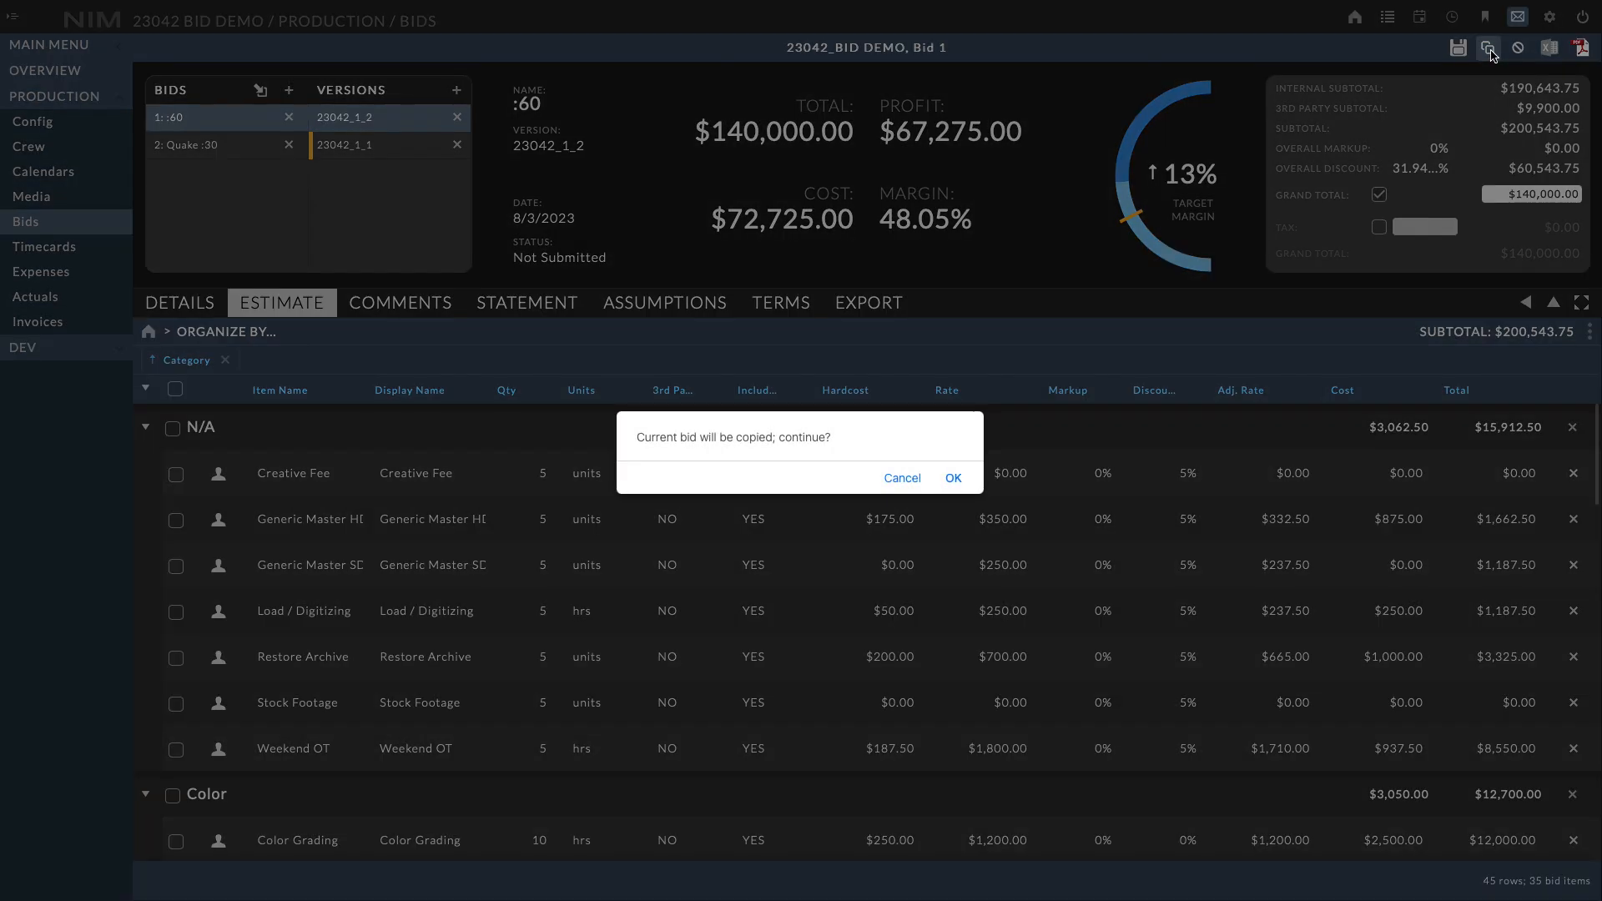
click(951, 479)
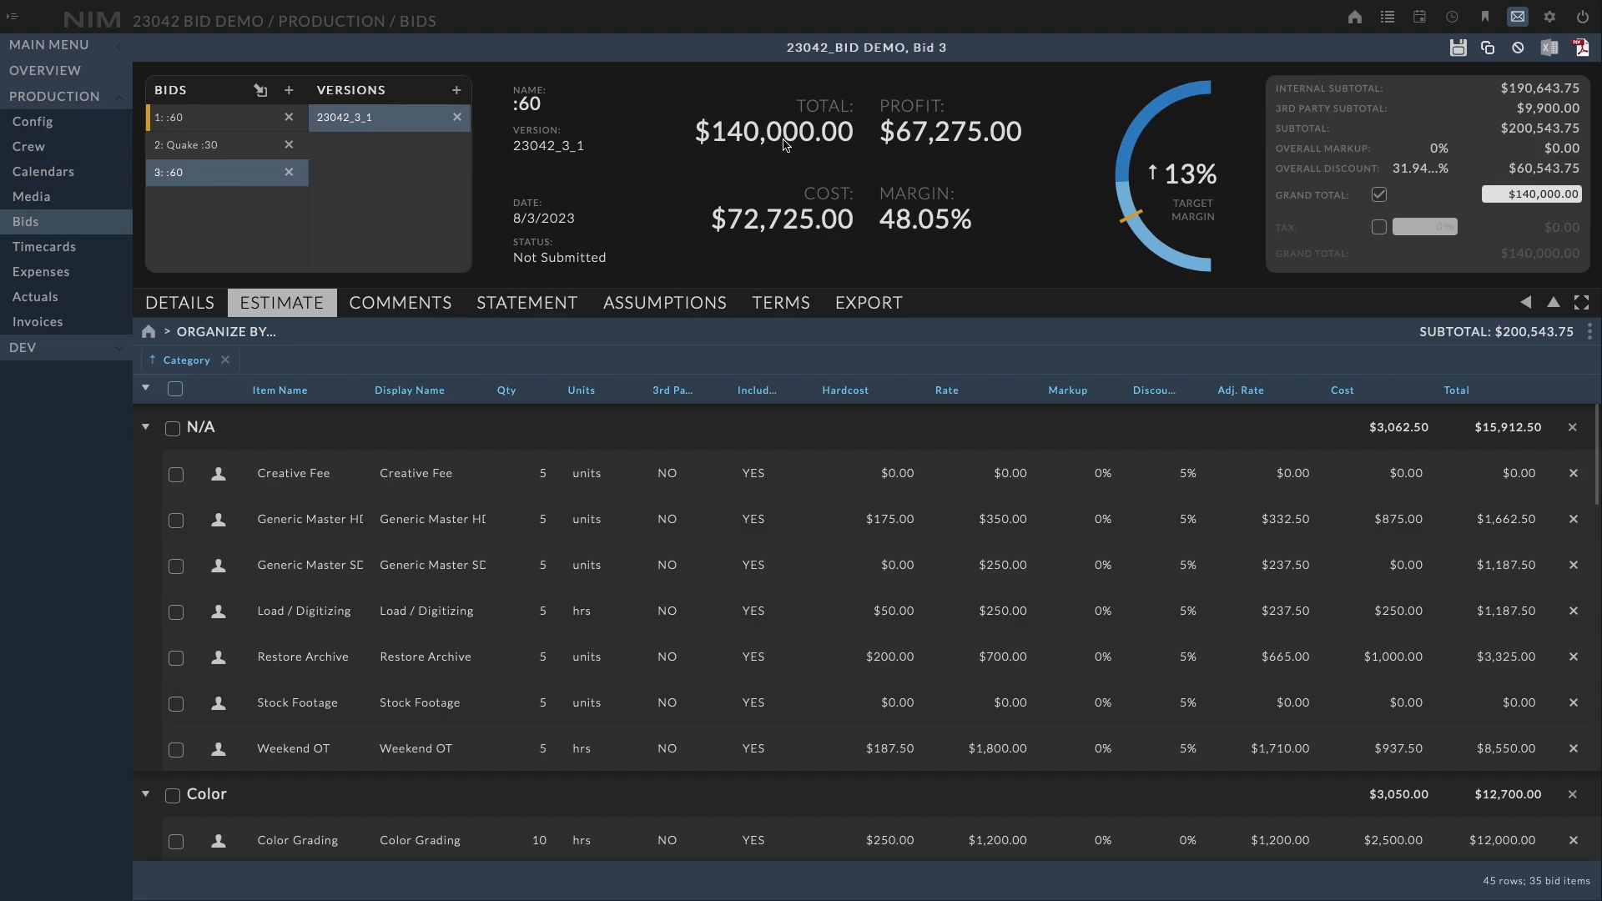
Rename the new bid to ":60 & :30" in its details
click(179, 311)
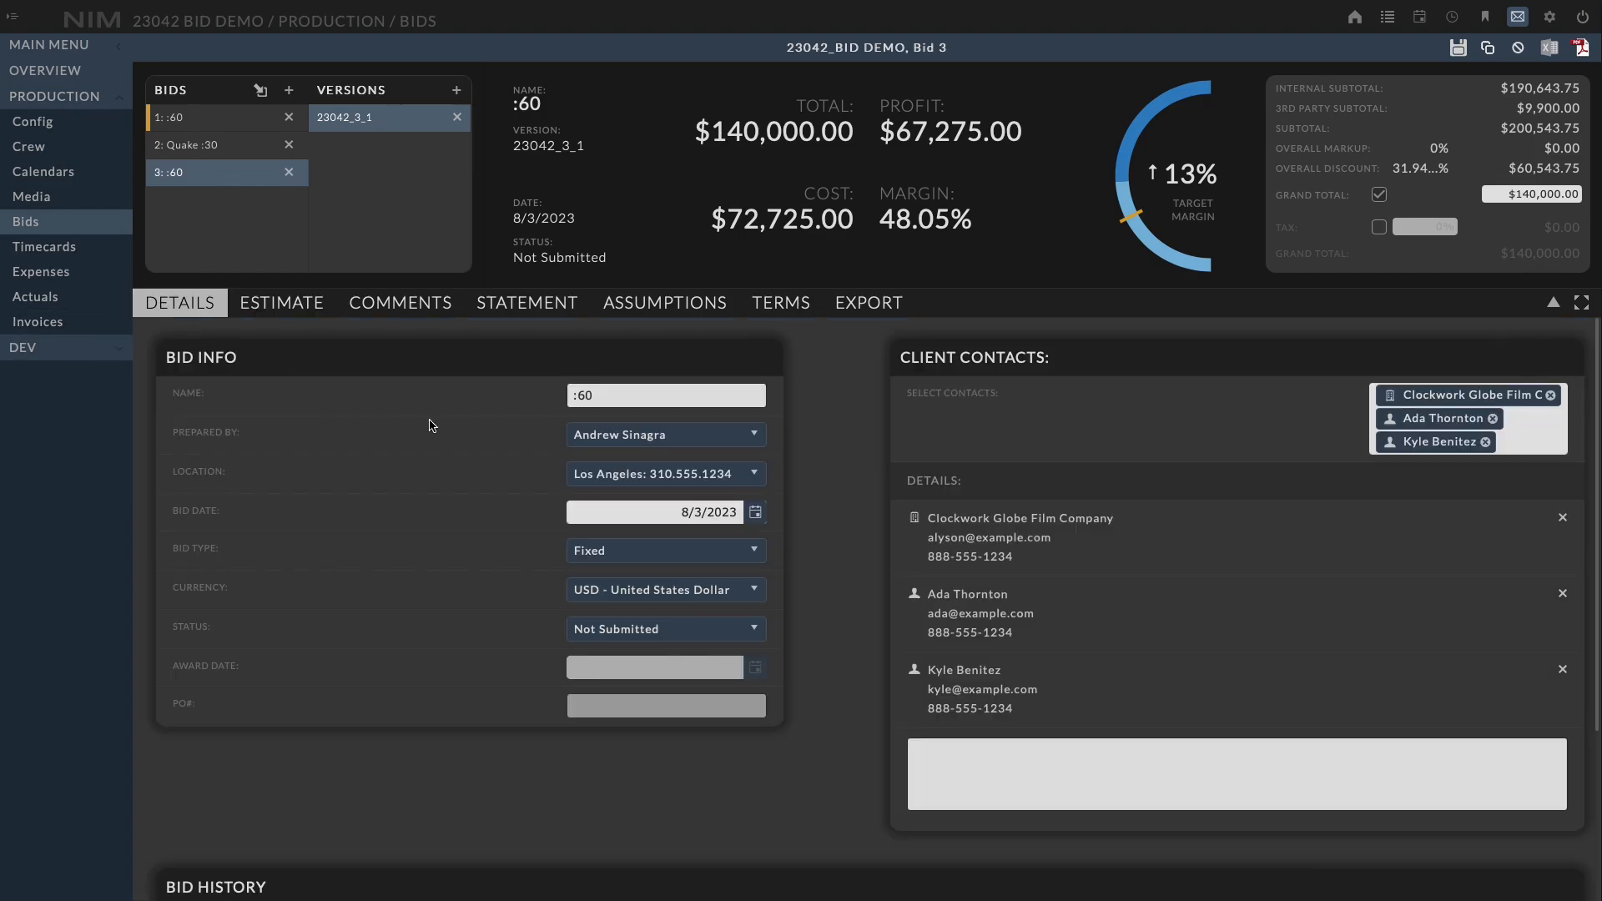
click(653, 395)
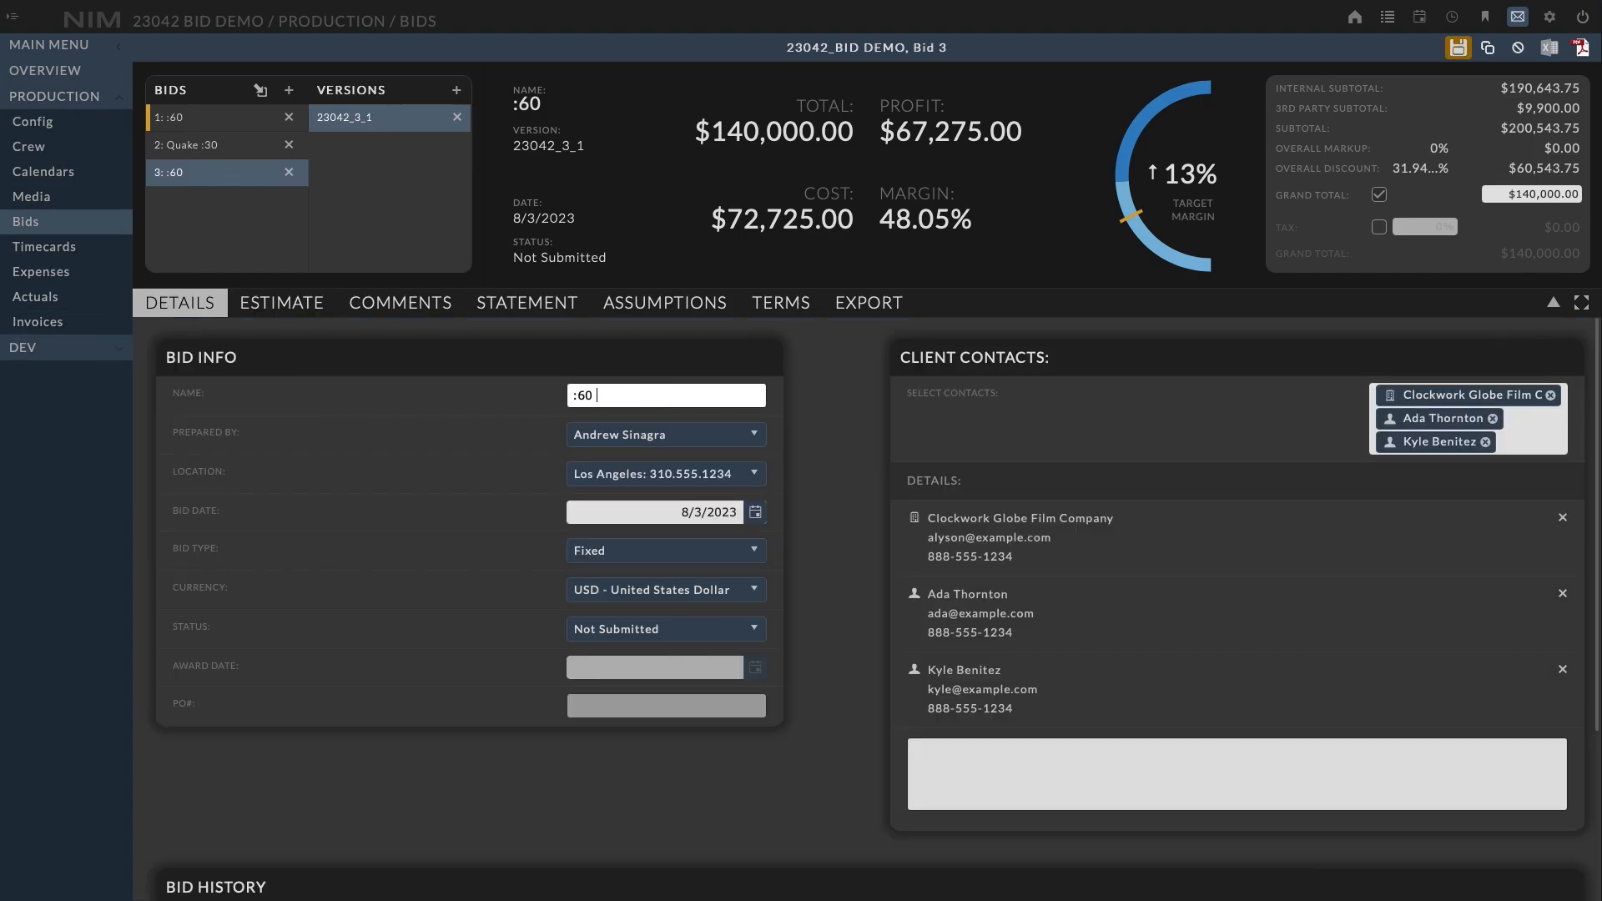
text(& :30)
click(486, 342)
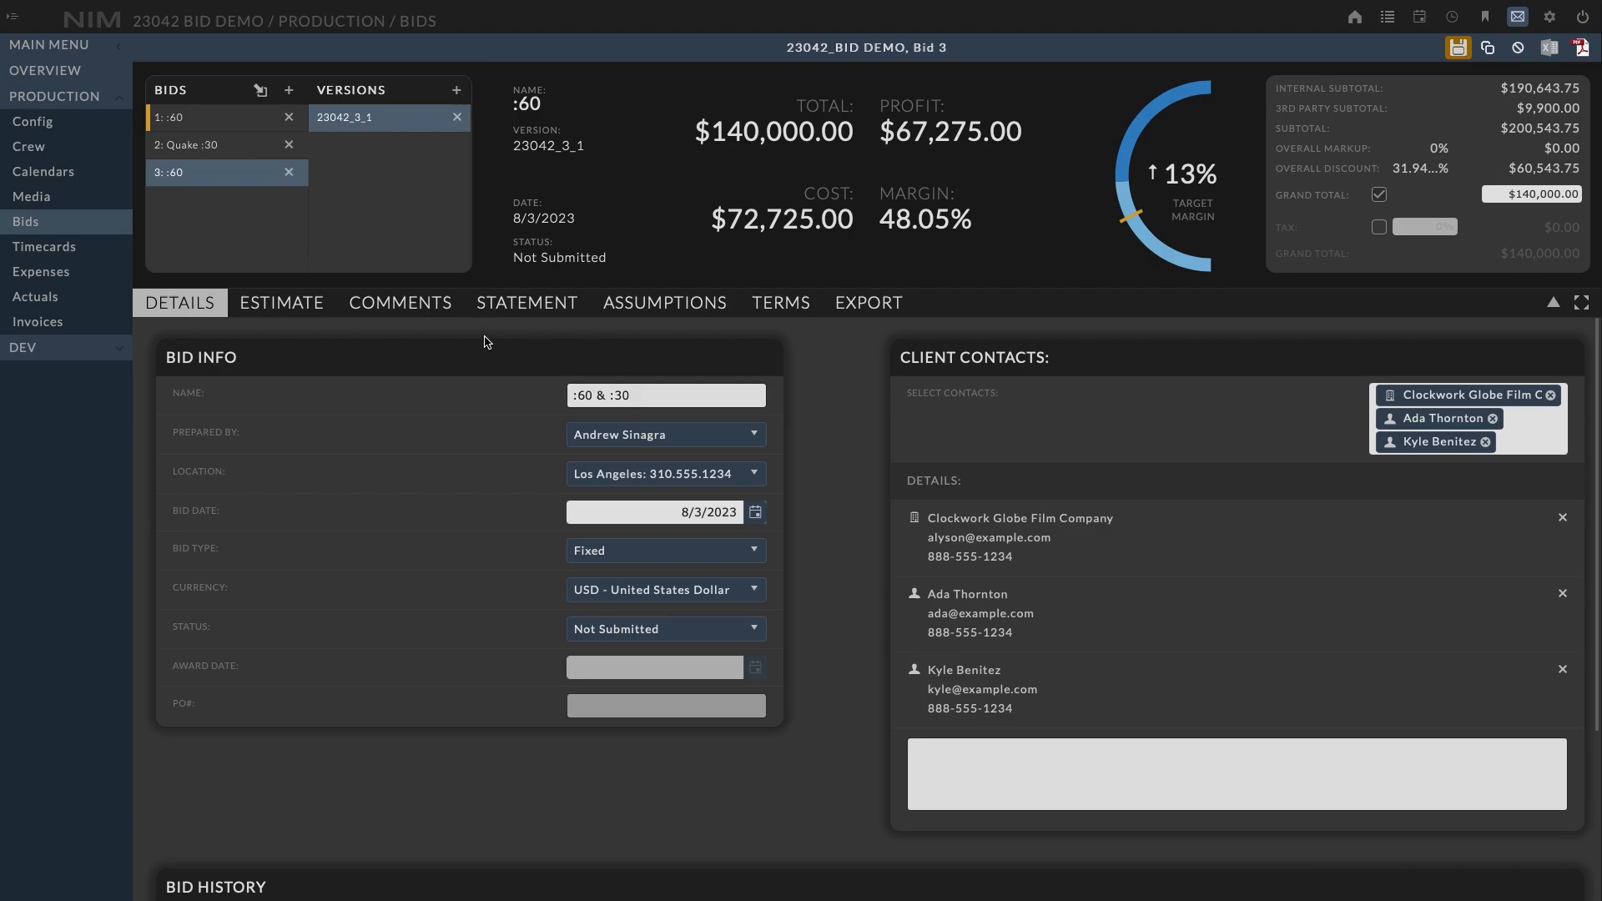
Set the quantity of all Finishing category items to 10 and save the bid
click(263, 302)
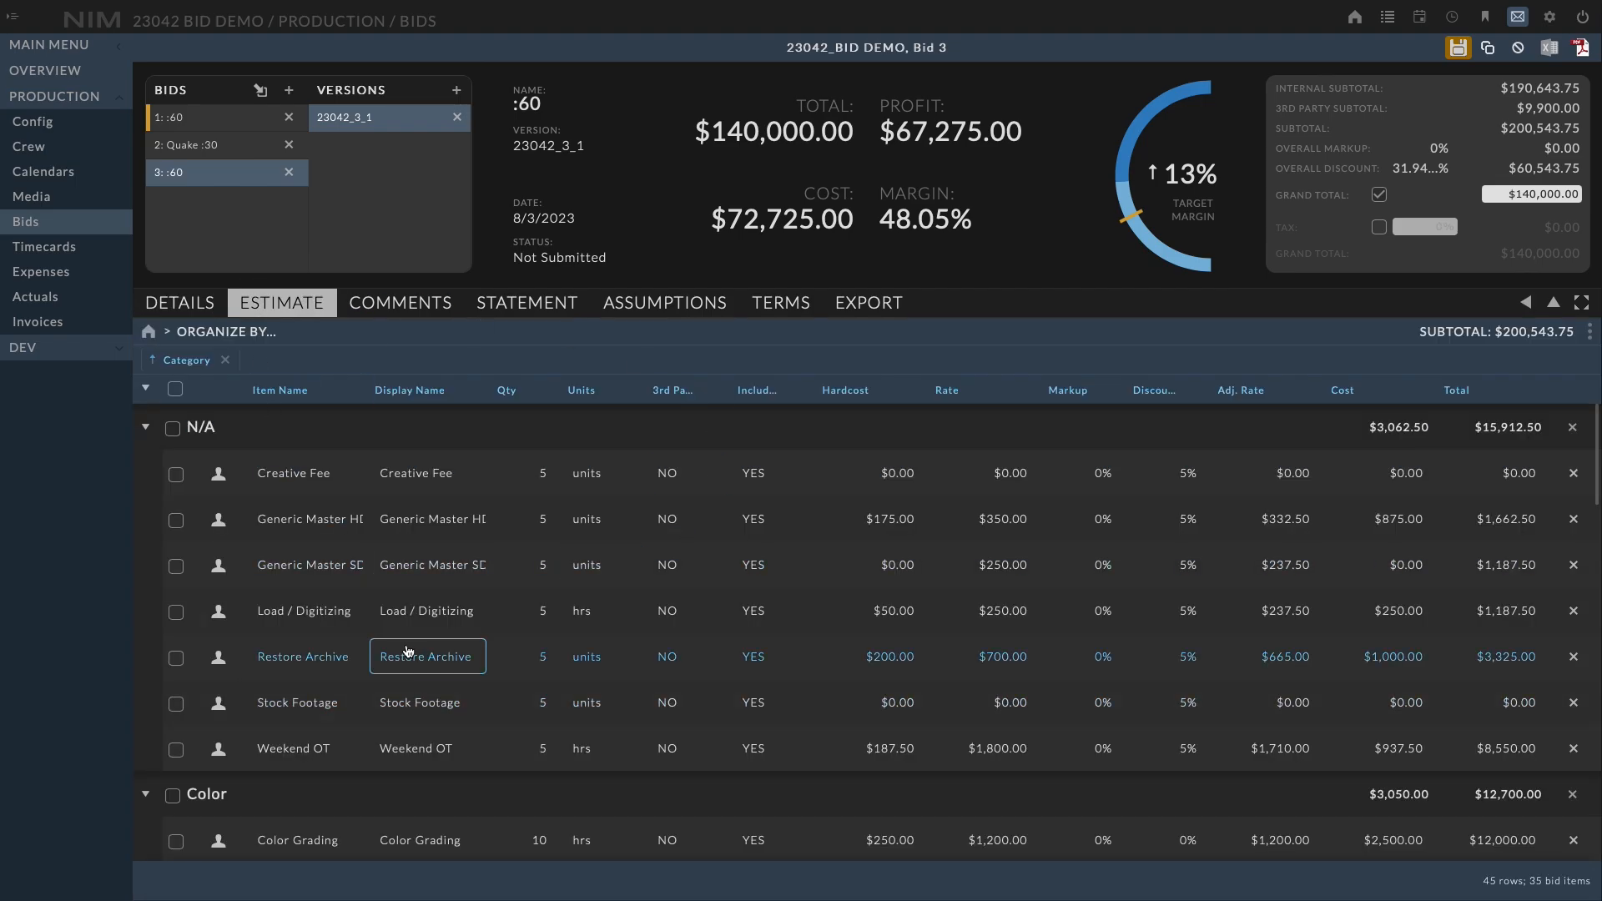
scroll(408, 651, down, 10)
click(172, 459)
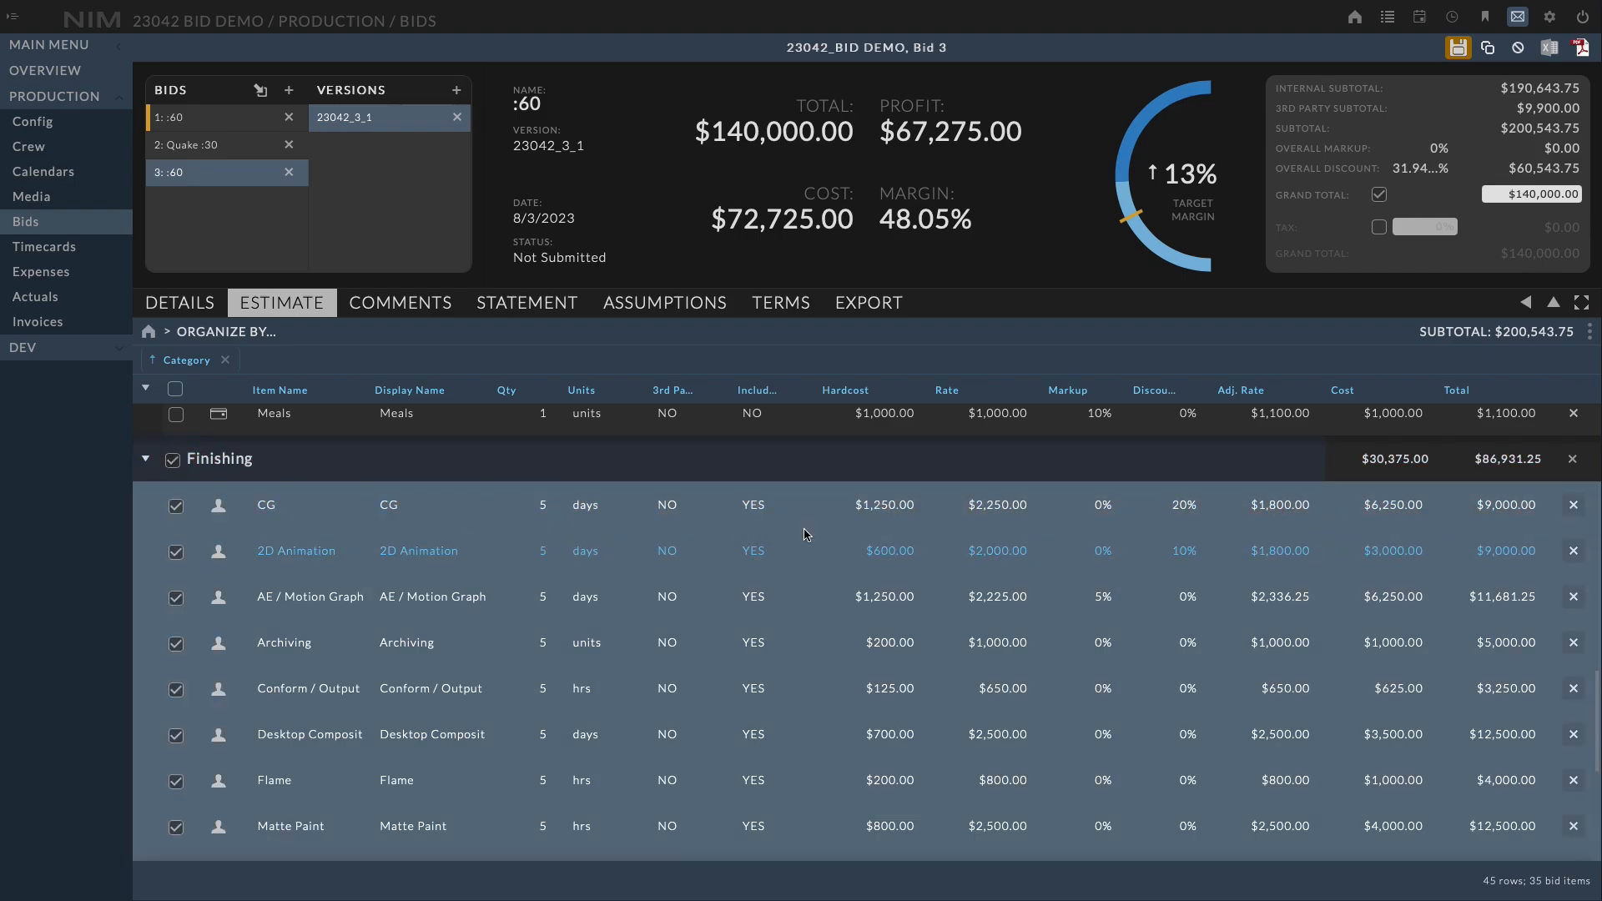
click(570, 514)
click(540, 515)
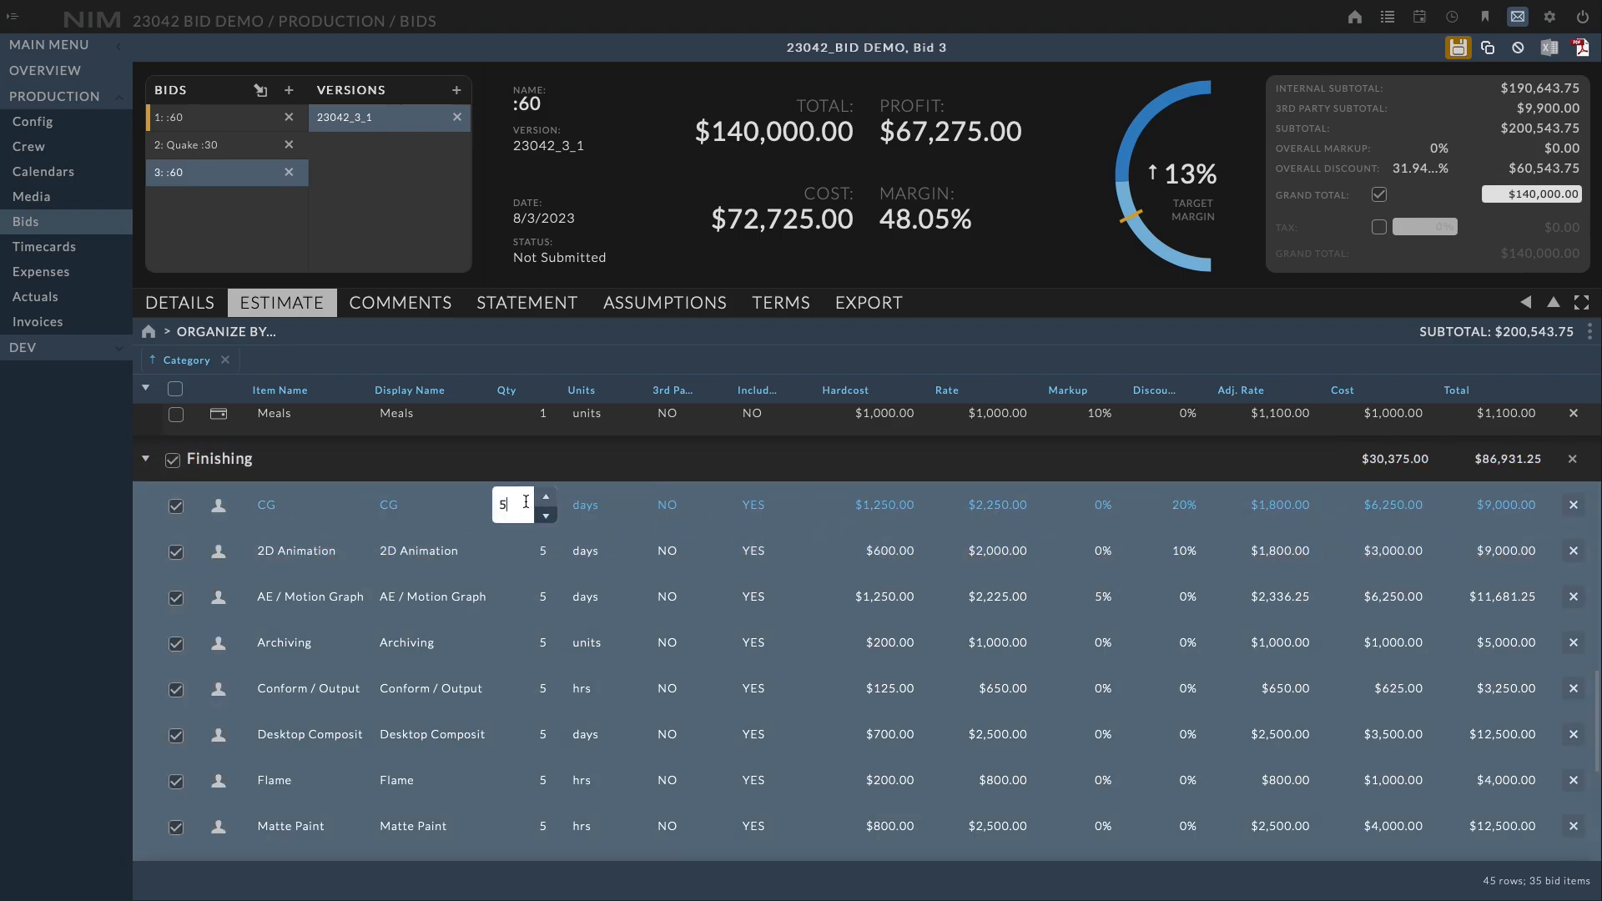
drag(526, 502, 486, 499)
text(10)
key(Return)
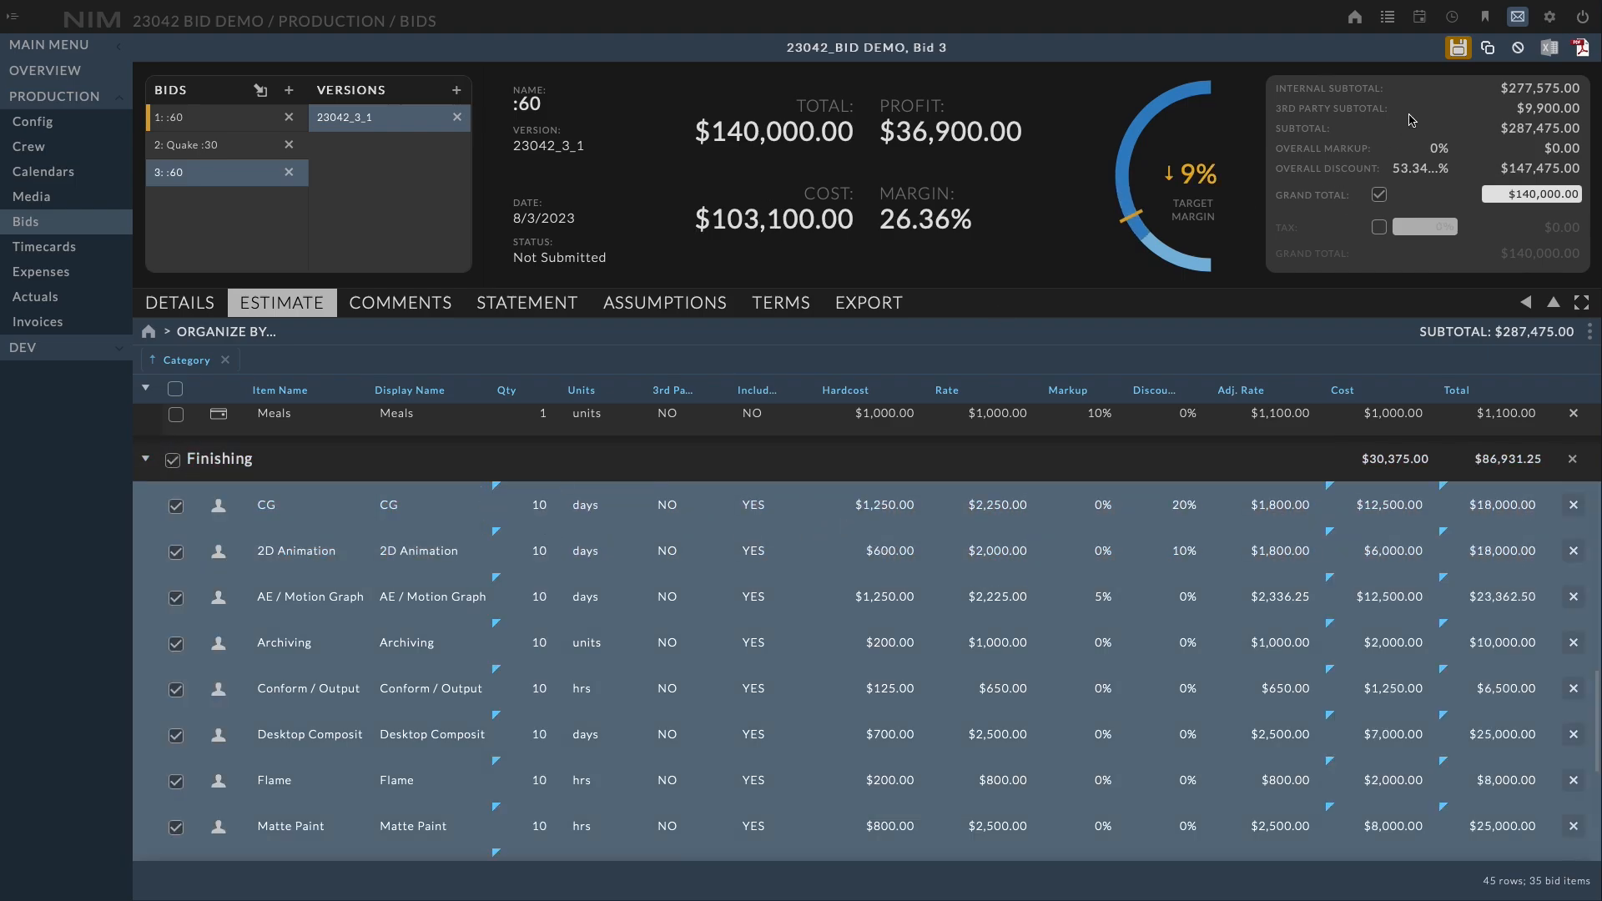
click(1457, 54)
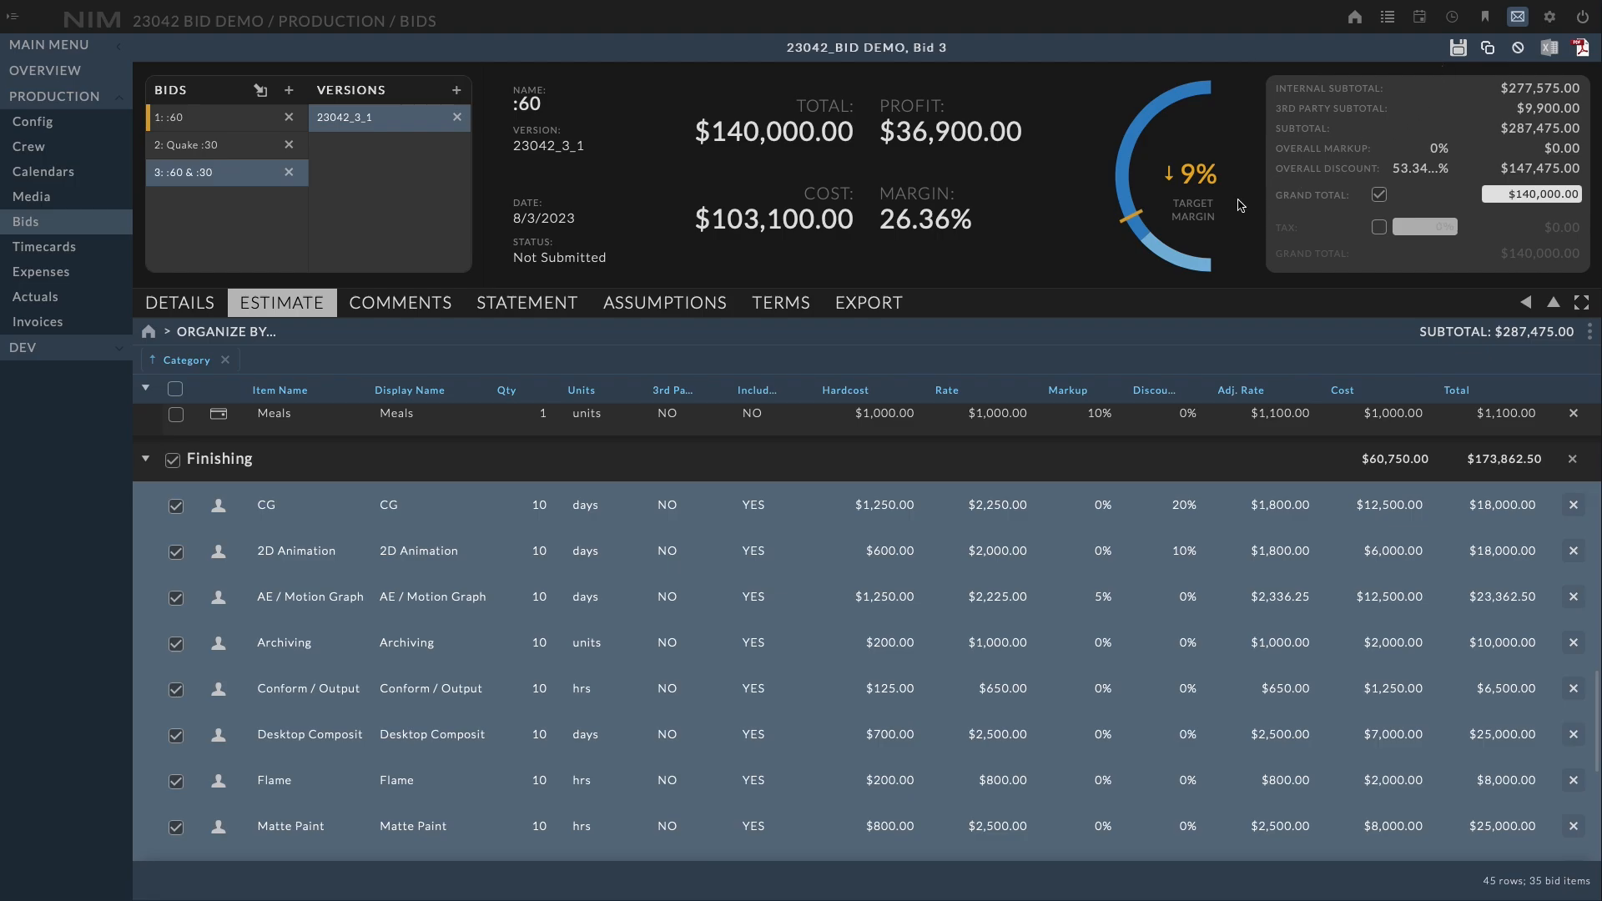
mouse_move(1212, 197)
click(174, 461)
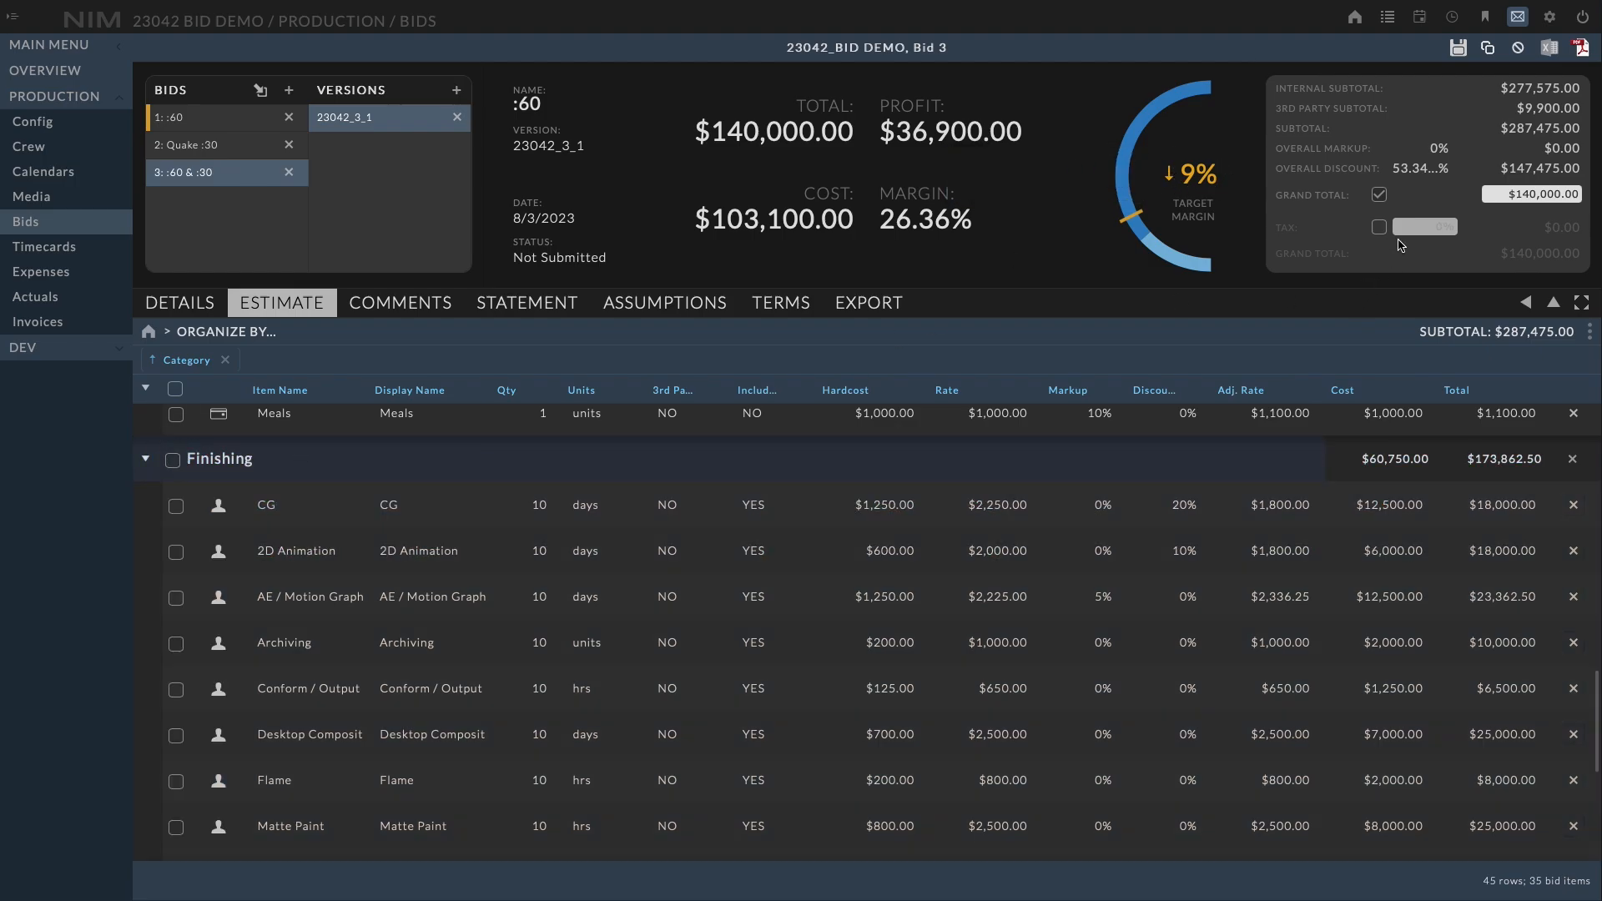
Remove the grand total override, set the overall discount to 10% and save
click(1379, 195)
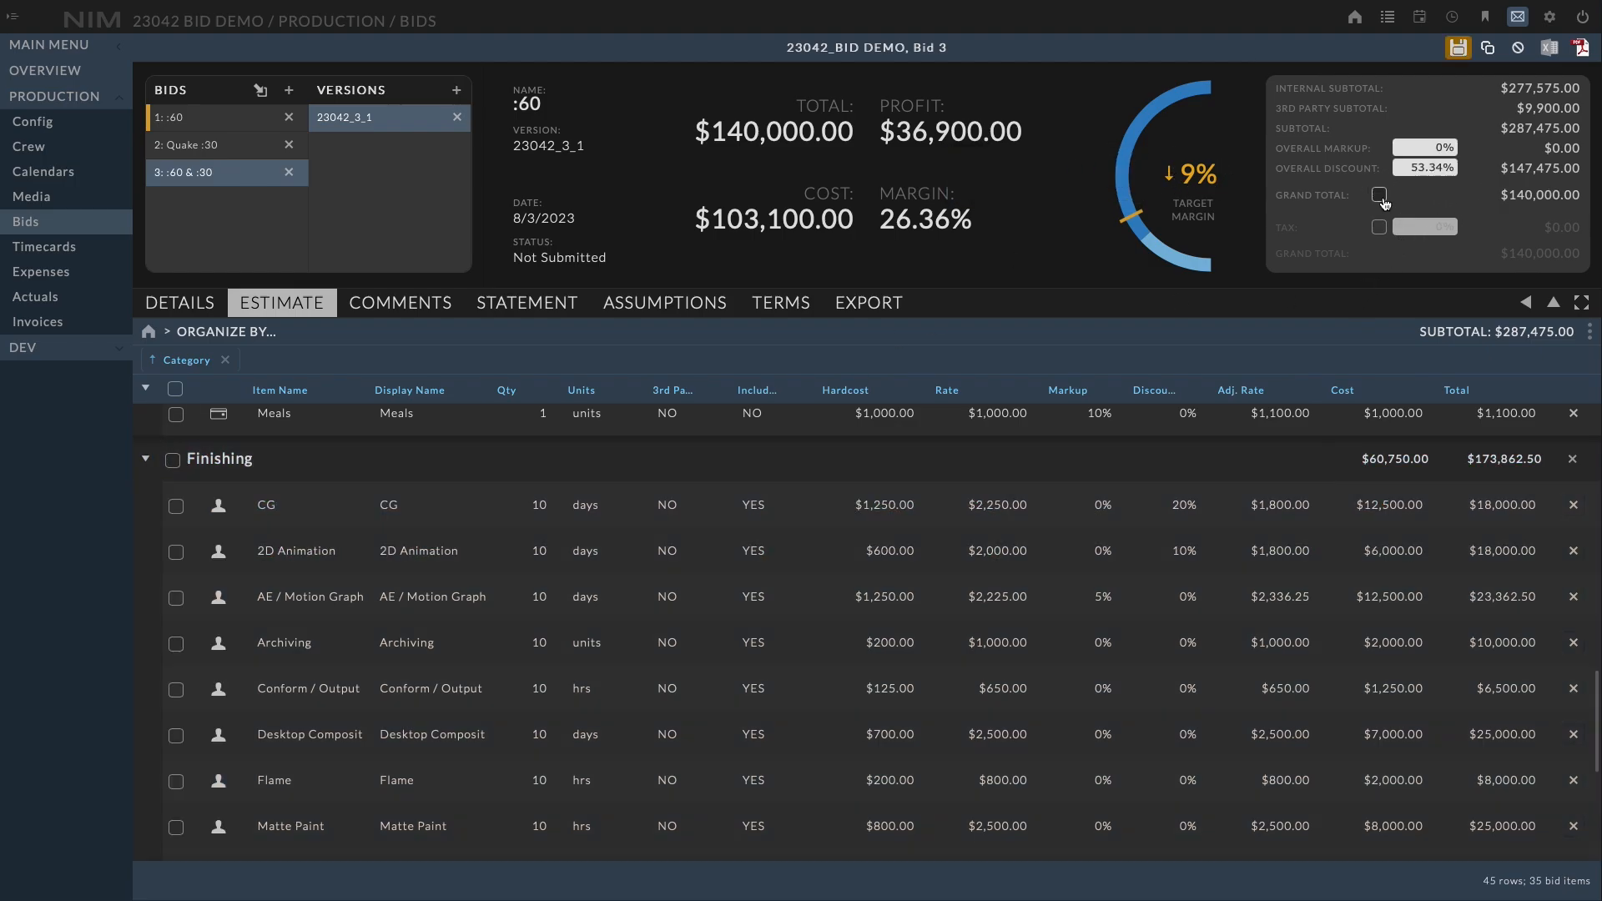
click(1407, 168)
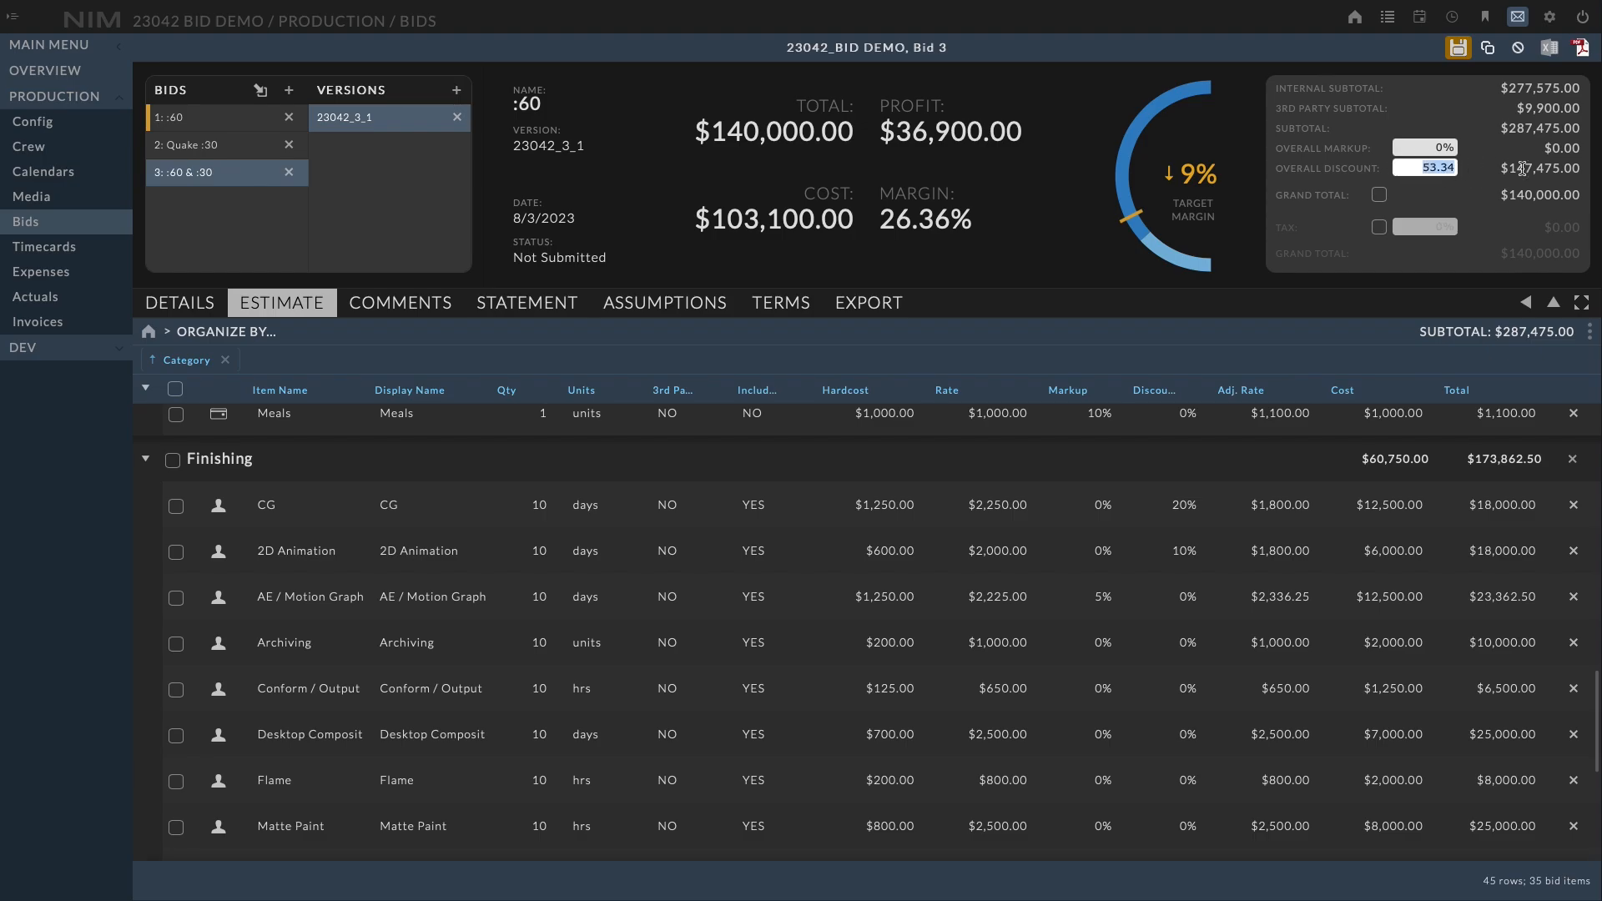
text(10)
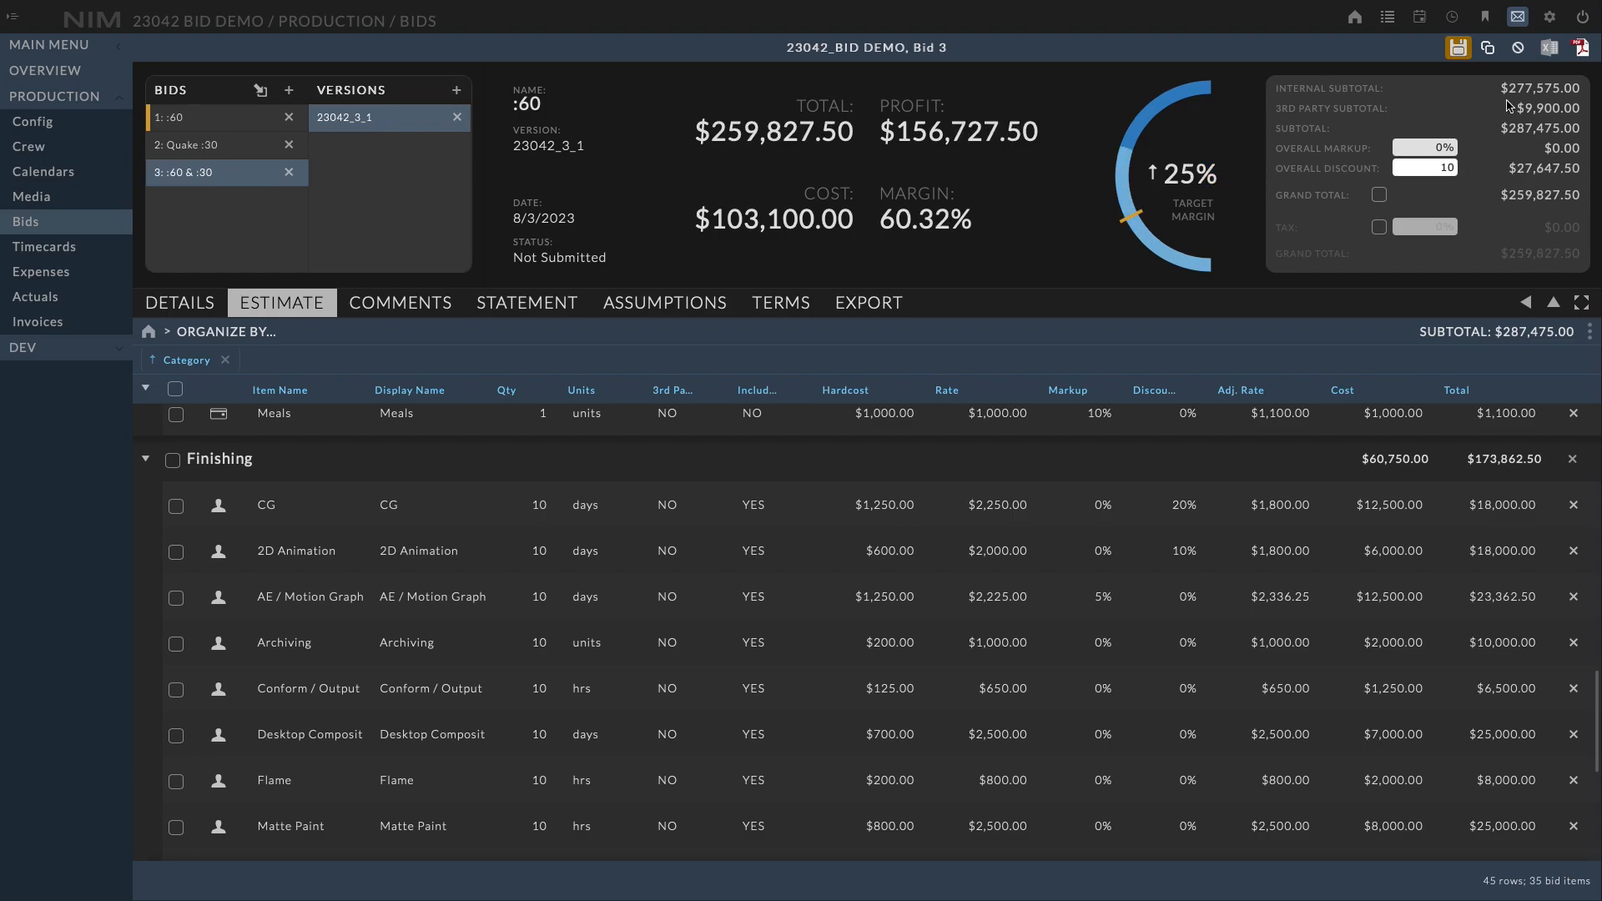
click(1461, 50)
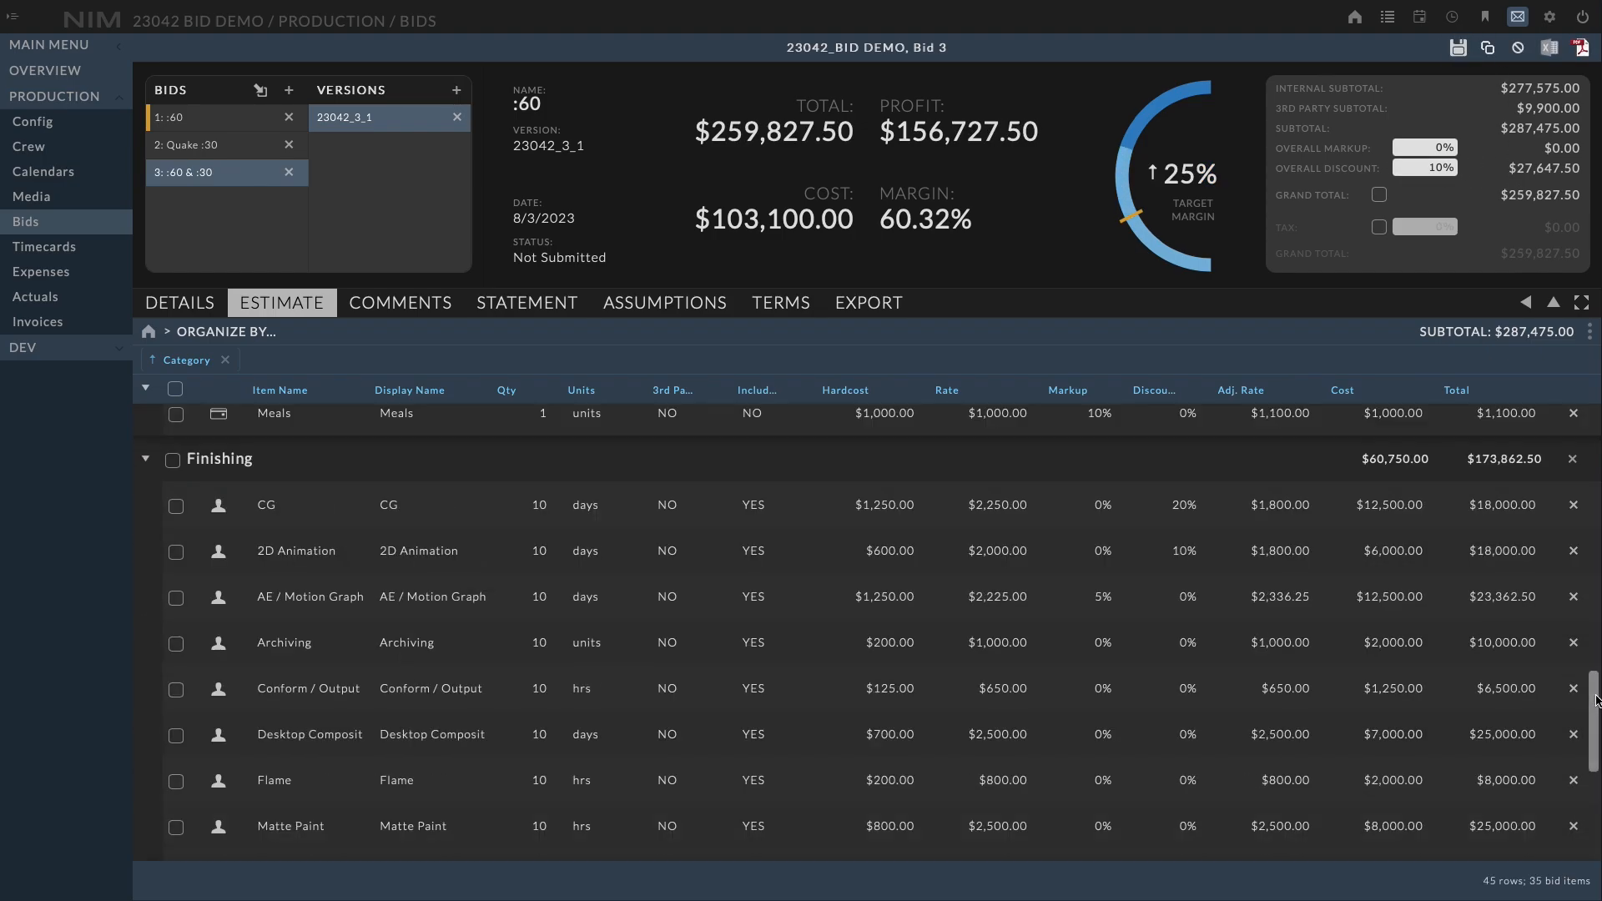
Organize the estimate summary by Category
drag(1595, 693, 1575, 395)
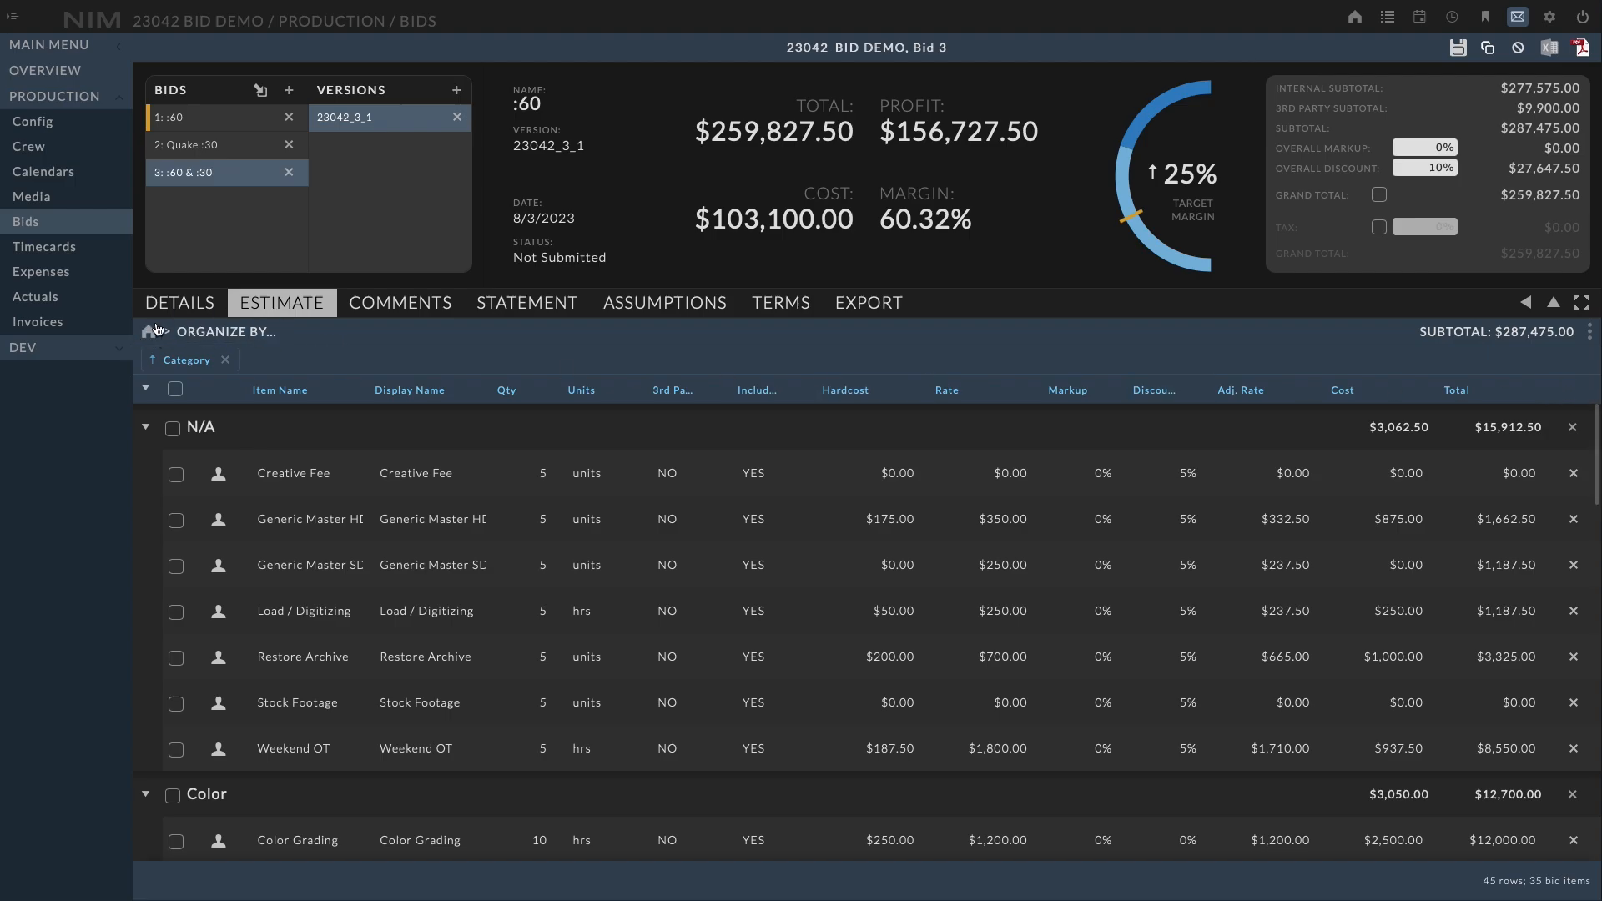
click(268, 338)
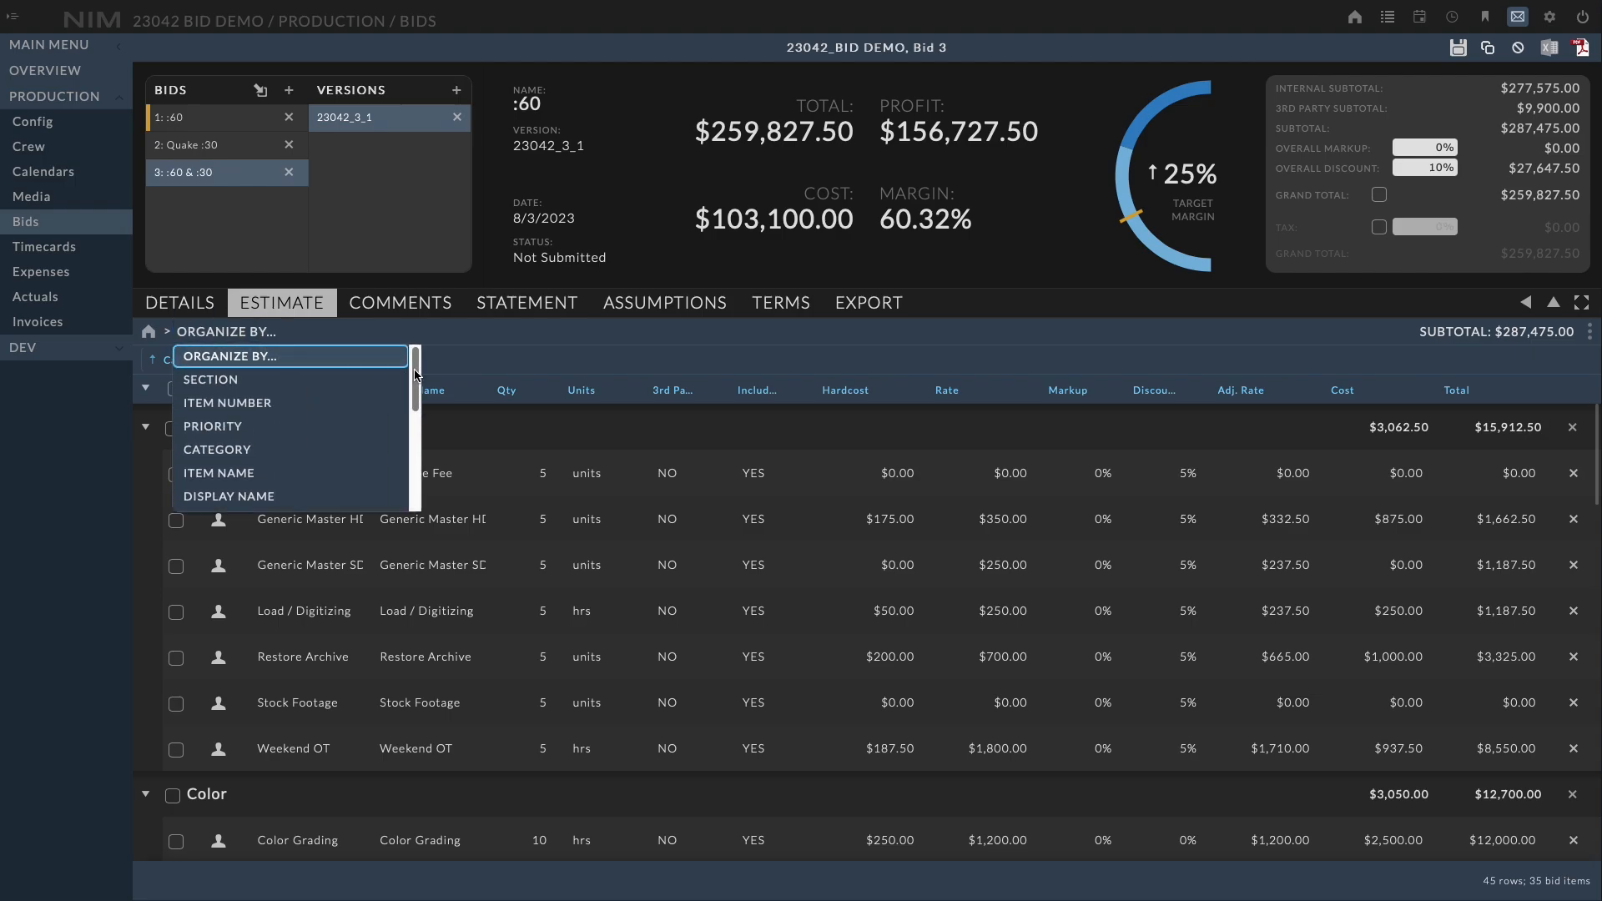
click(280, 457)
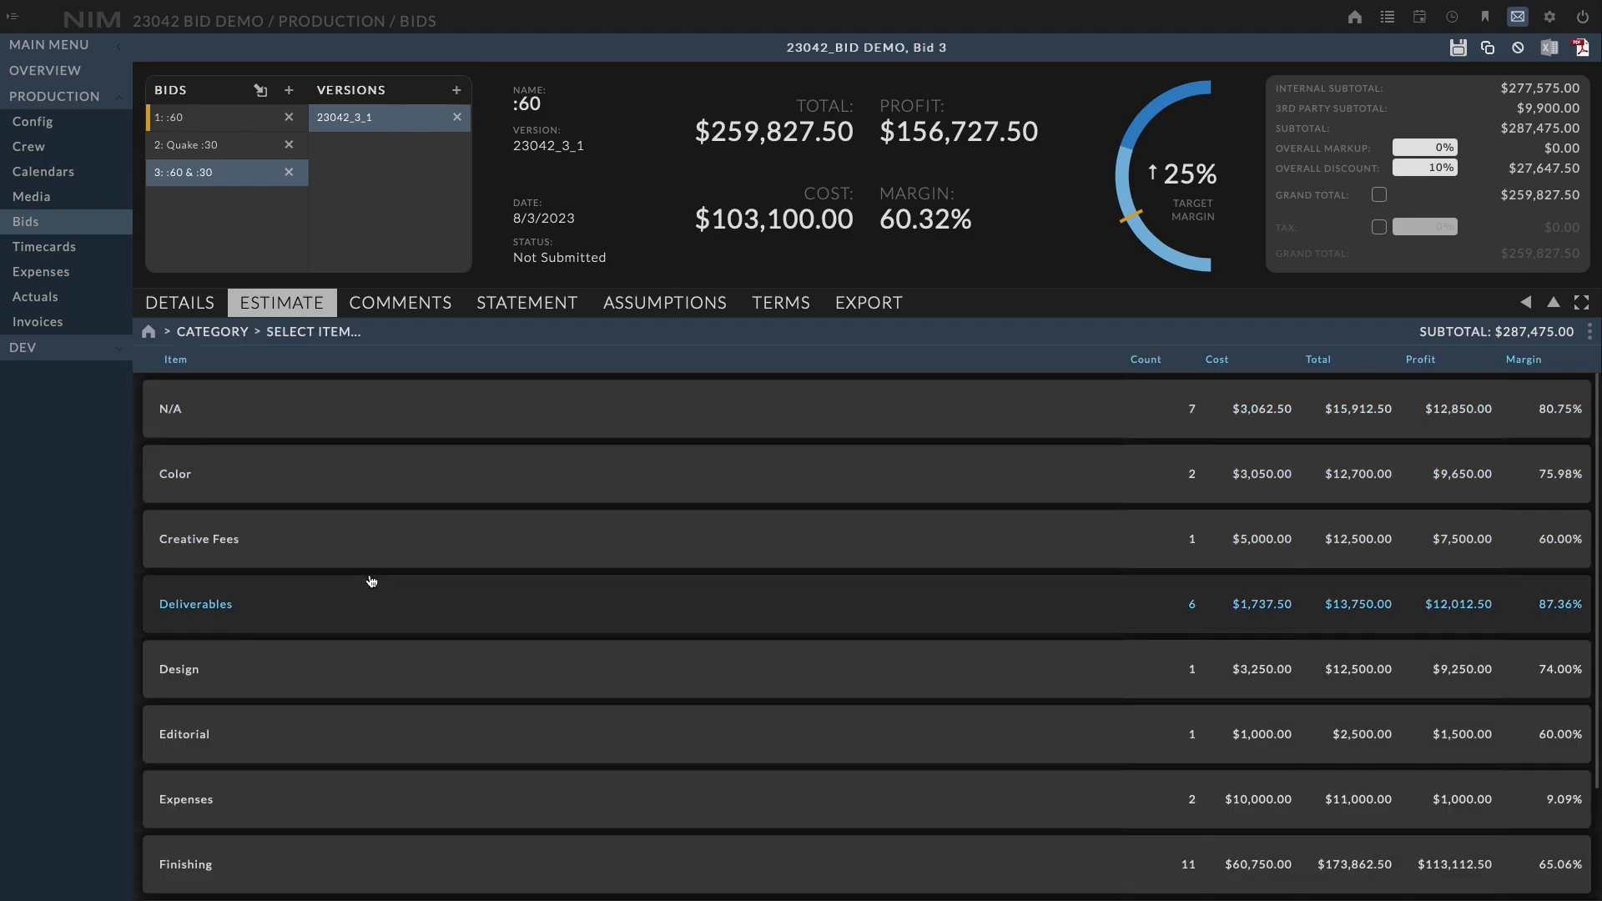
scroll(373, 582, down, 2)
scroll(373, 584, up, 2)
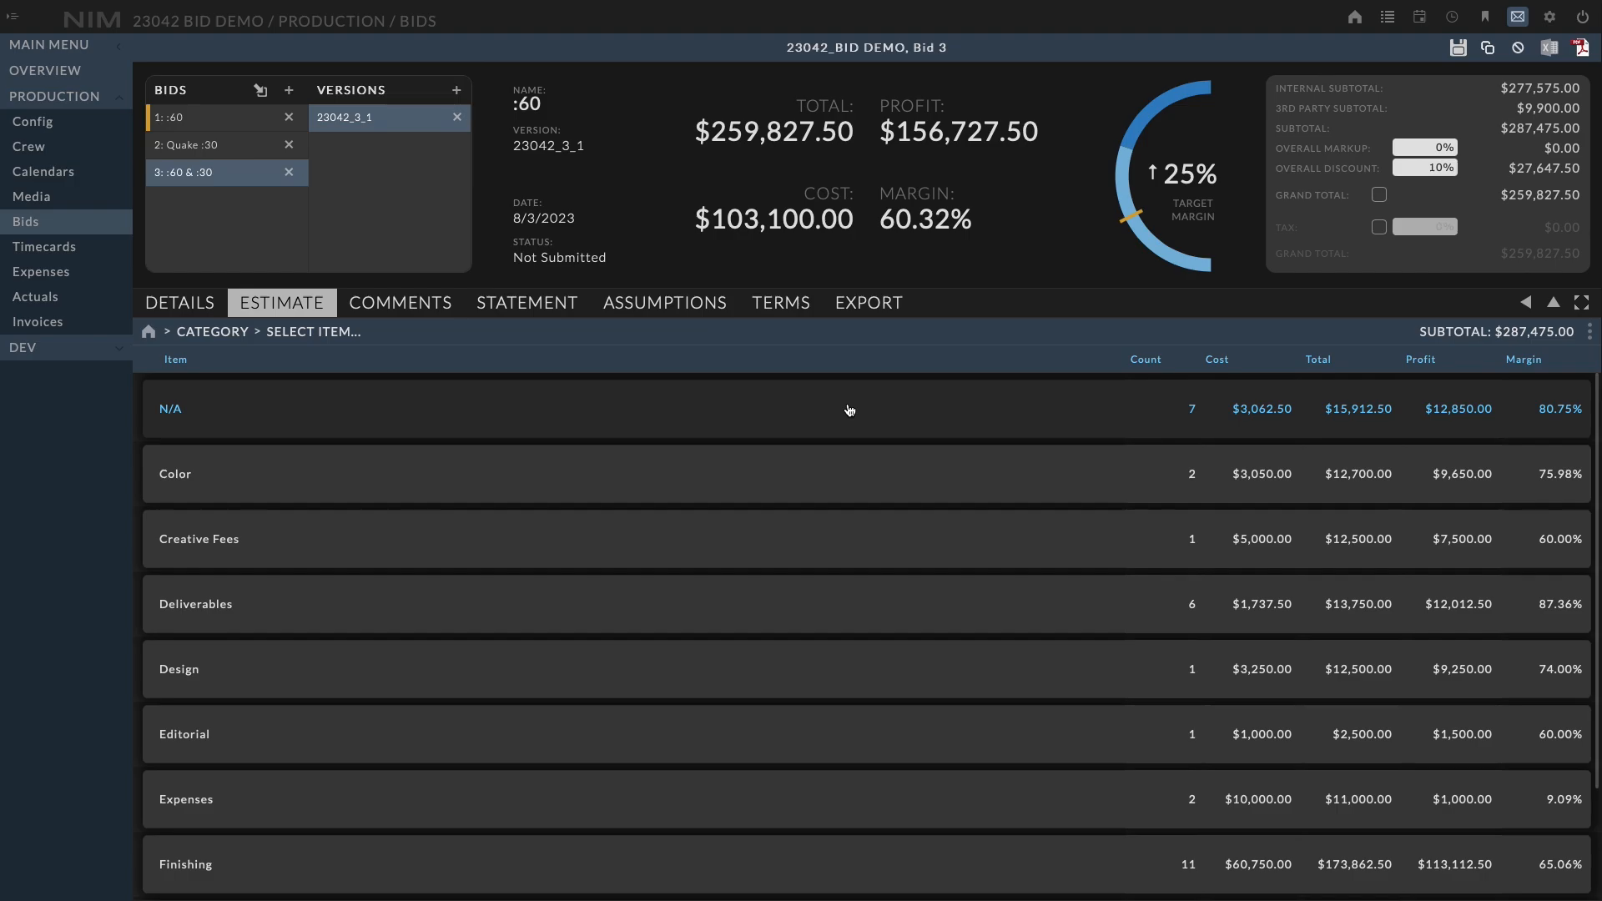
Reorganize the estimate summary by Item Name and review the items
click(225, 334)
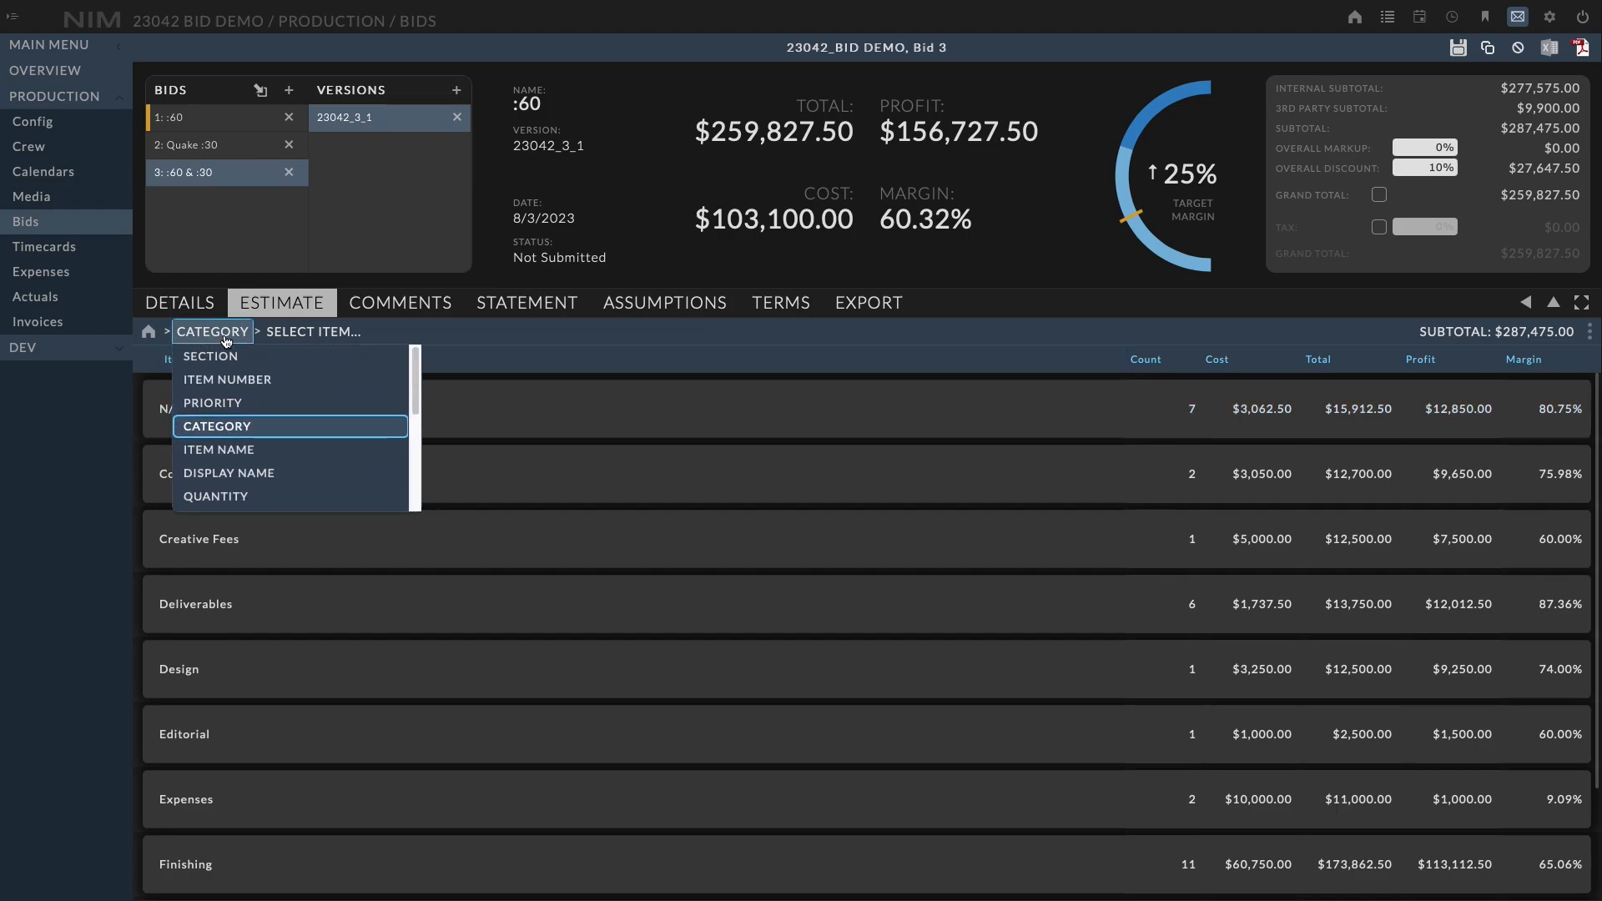
click(239, 455)
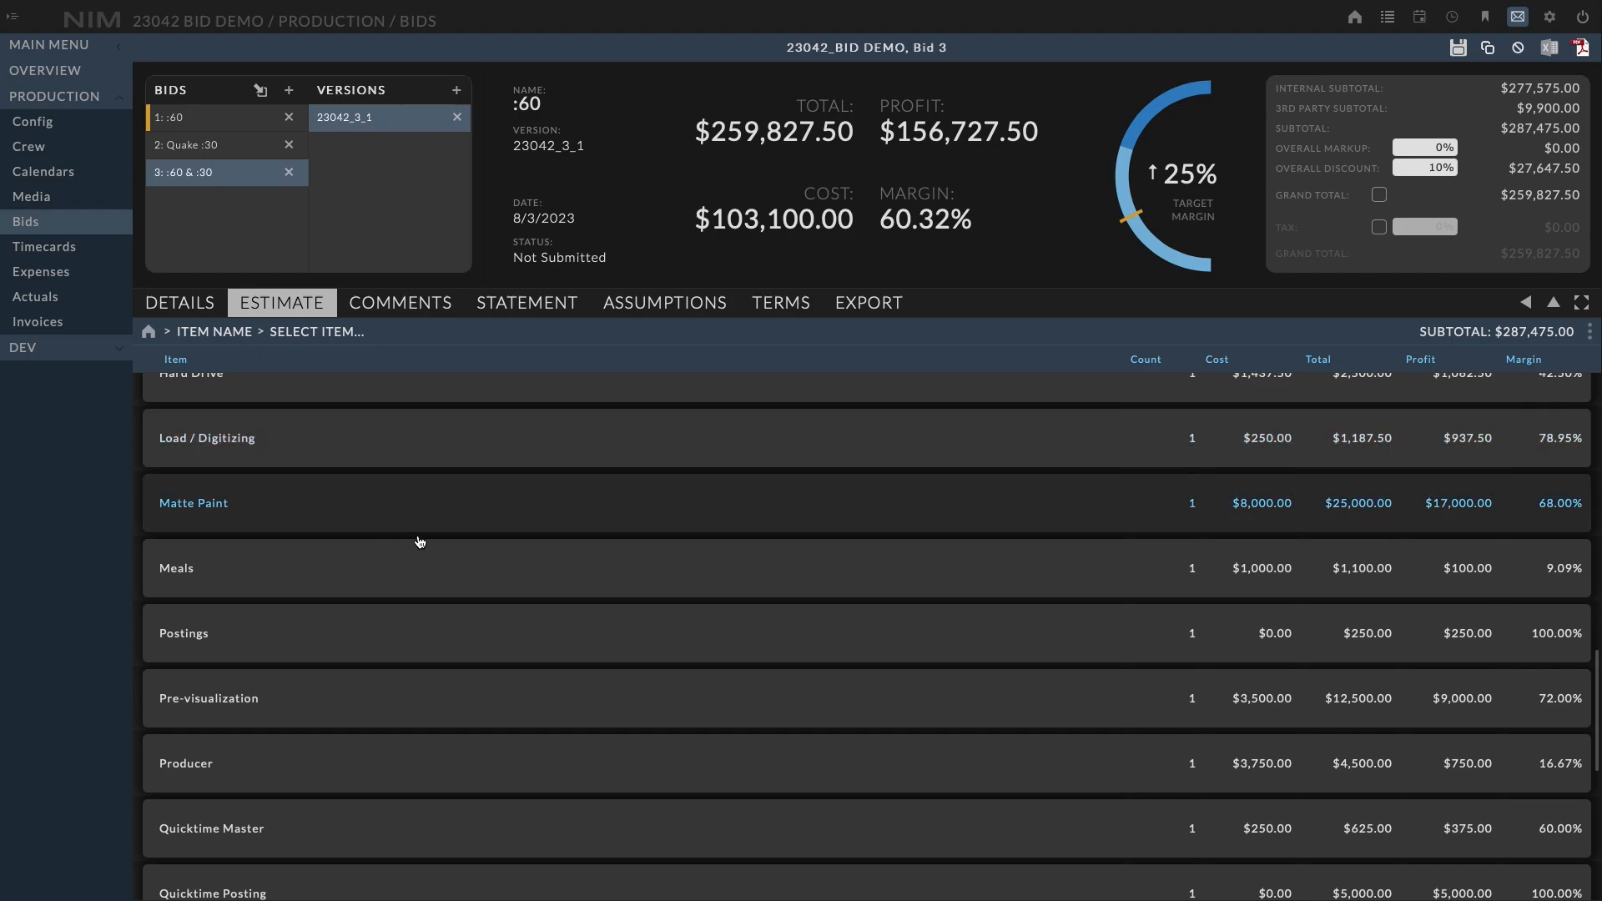
scroll(419, 543, up, 10)
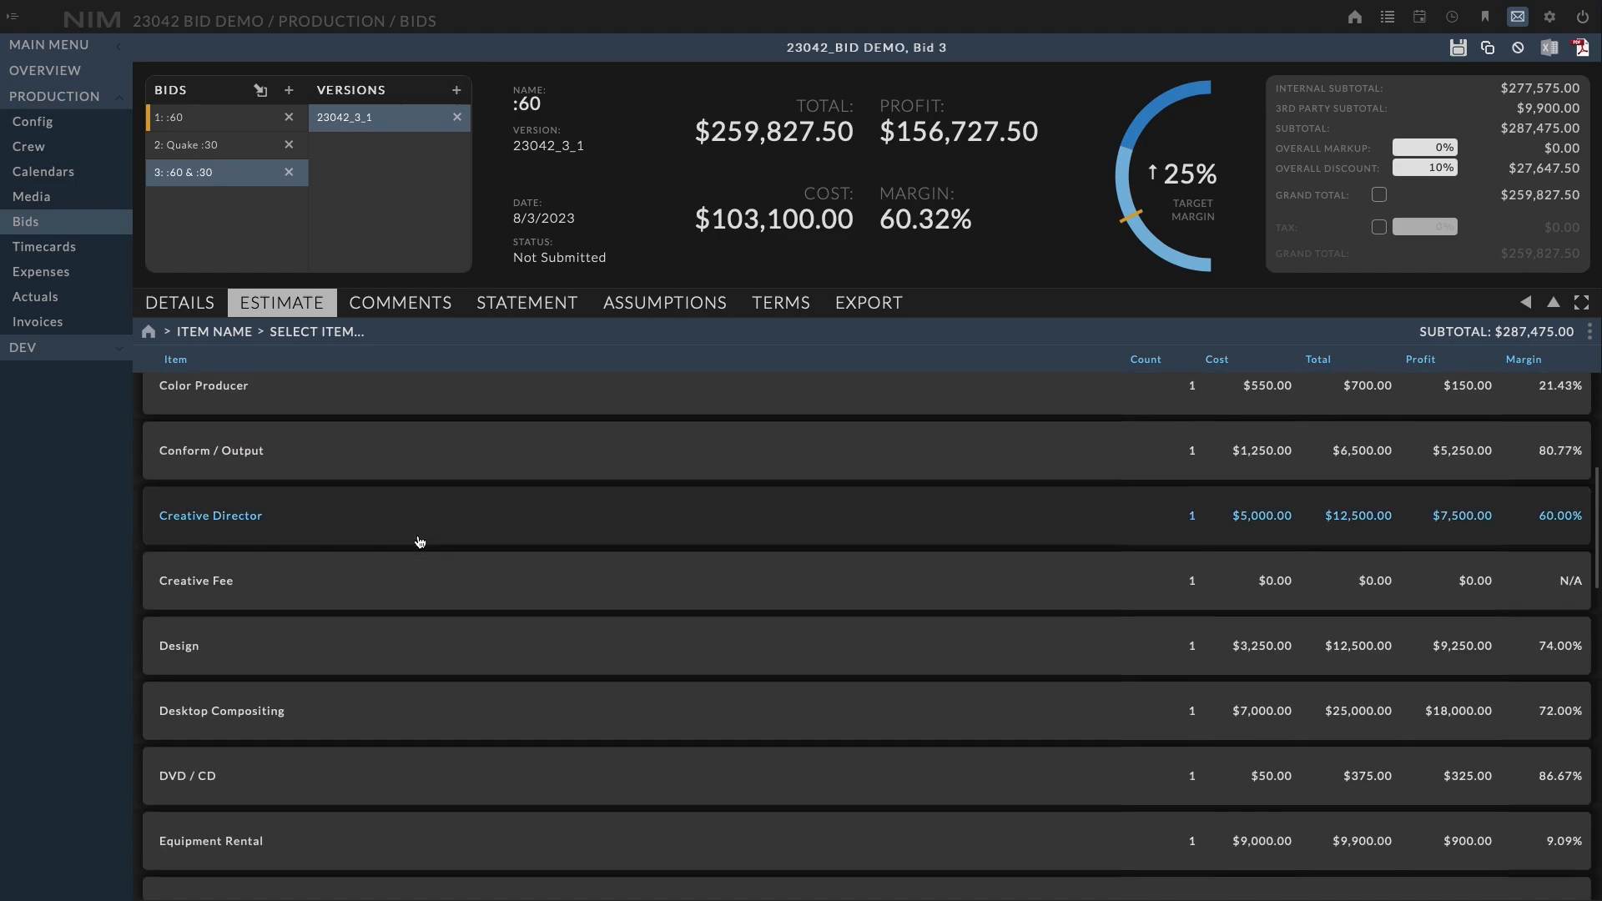
scroll(420, 543, up, 5)
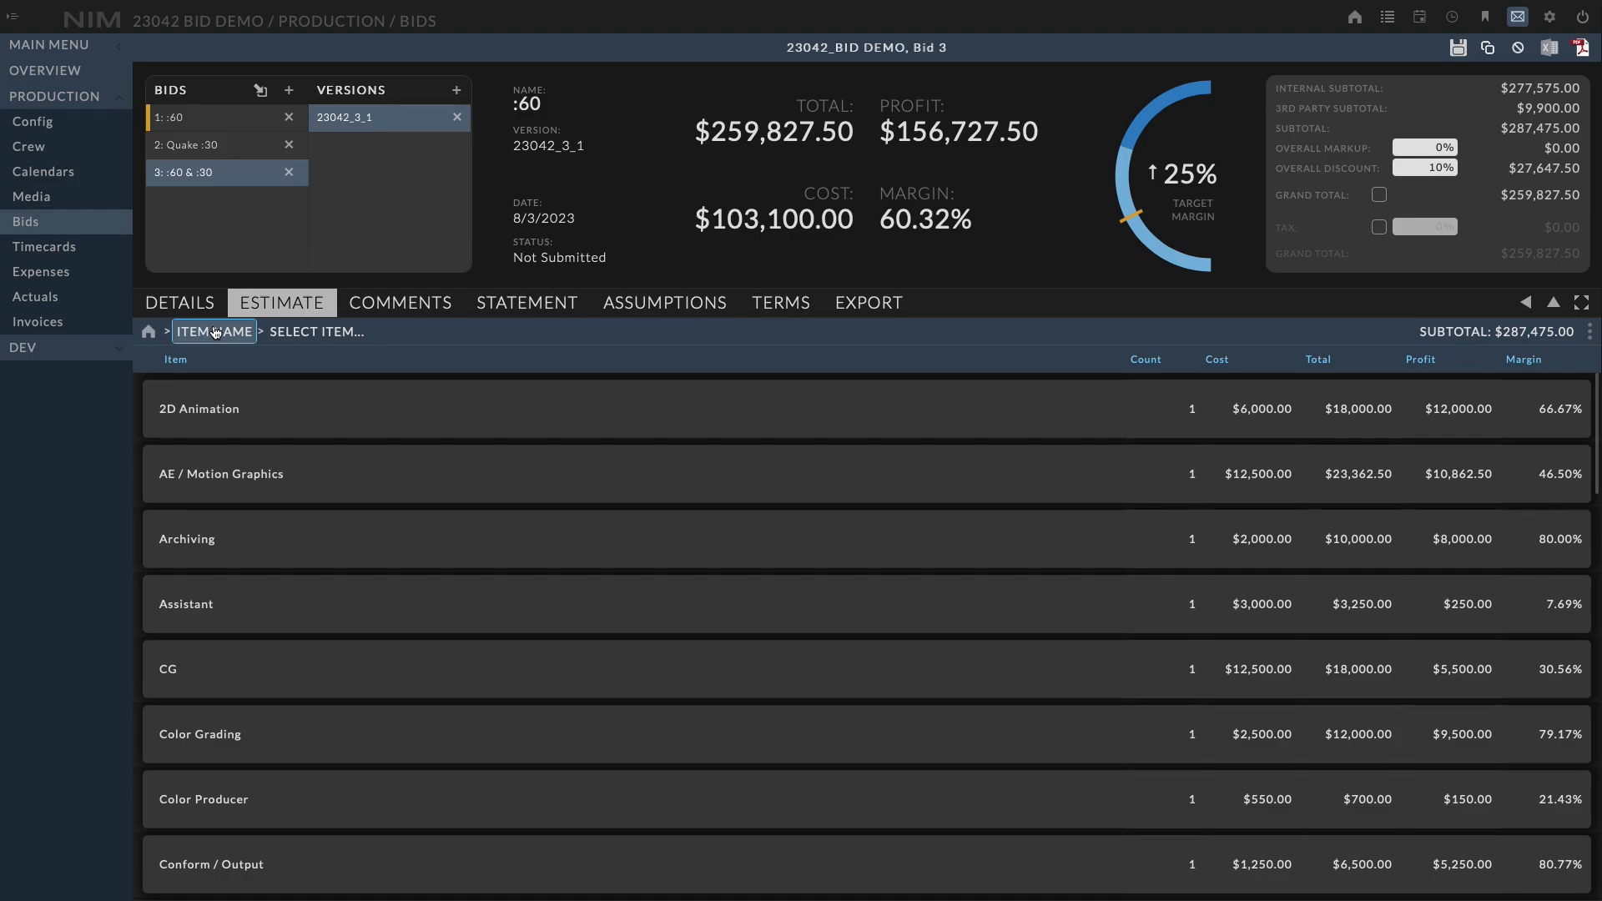
Organize the estimate summary by Section
click(214, 332)
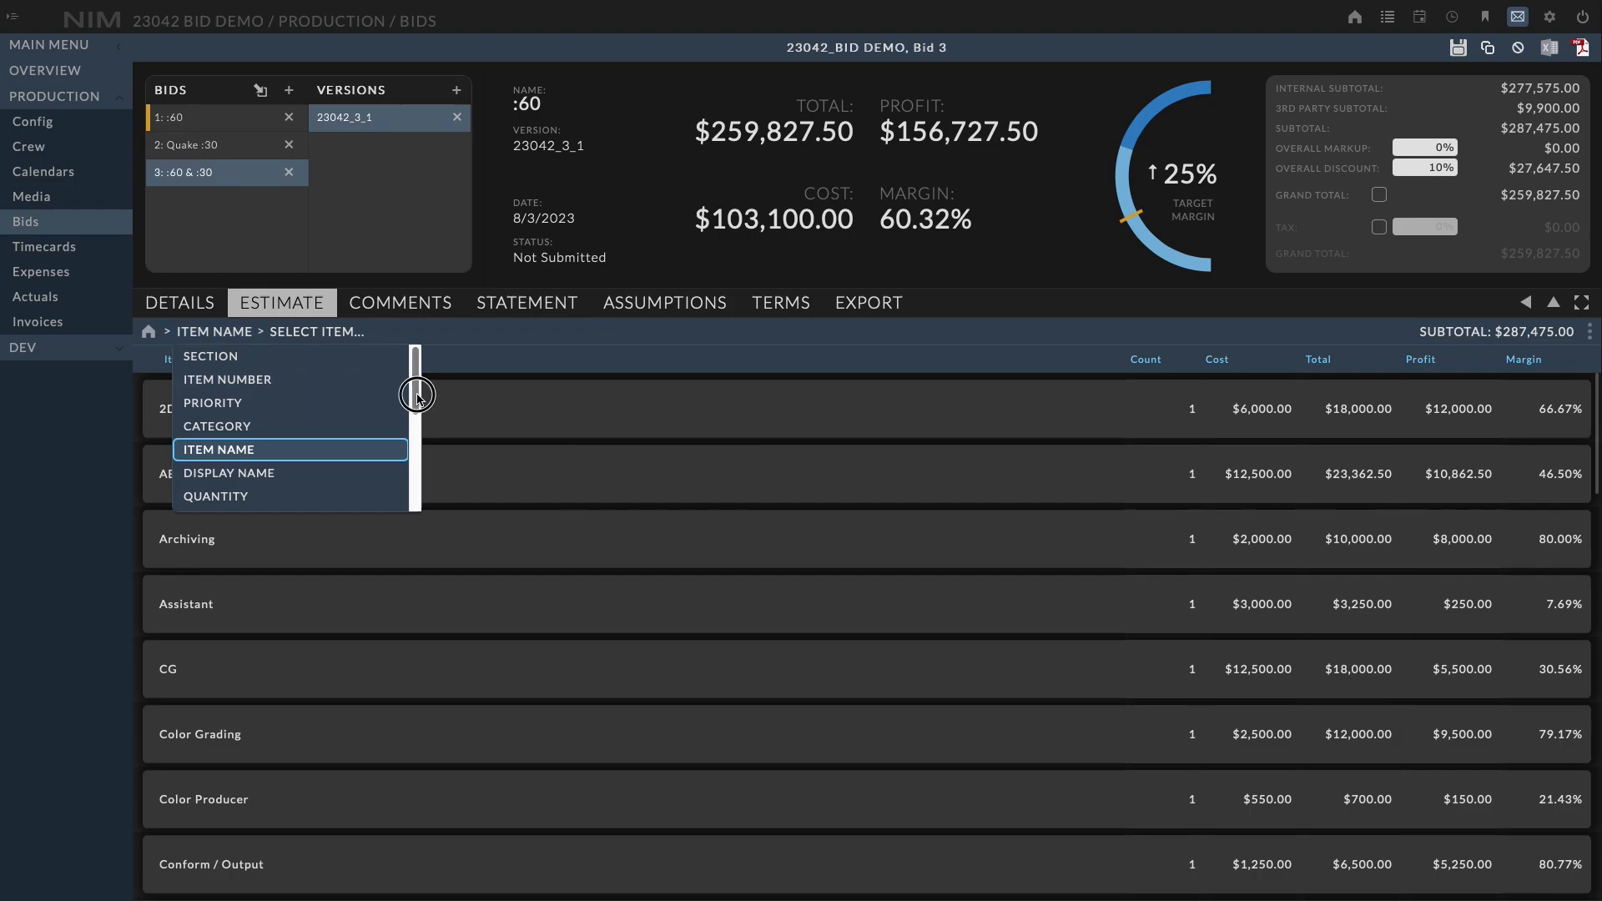
mouse_move(416, 394)
mouse_down()
mouse_move(411, 501)
mouse_move(412, 368)
mouse_up()
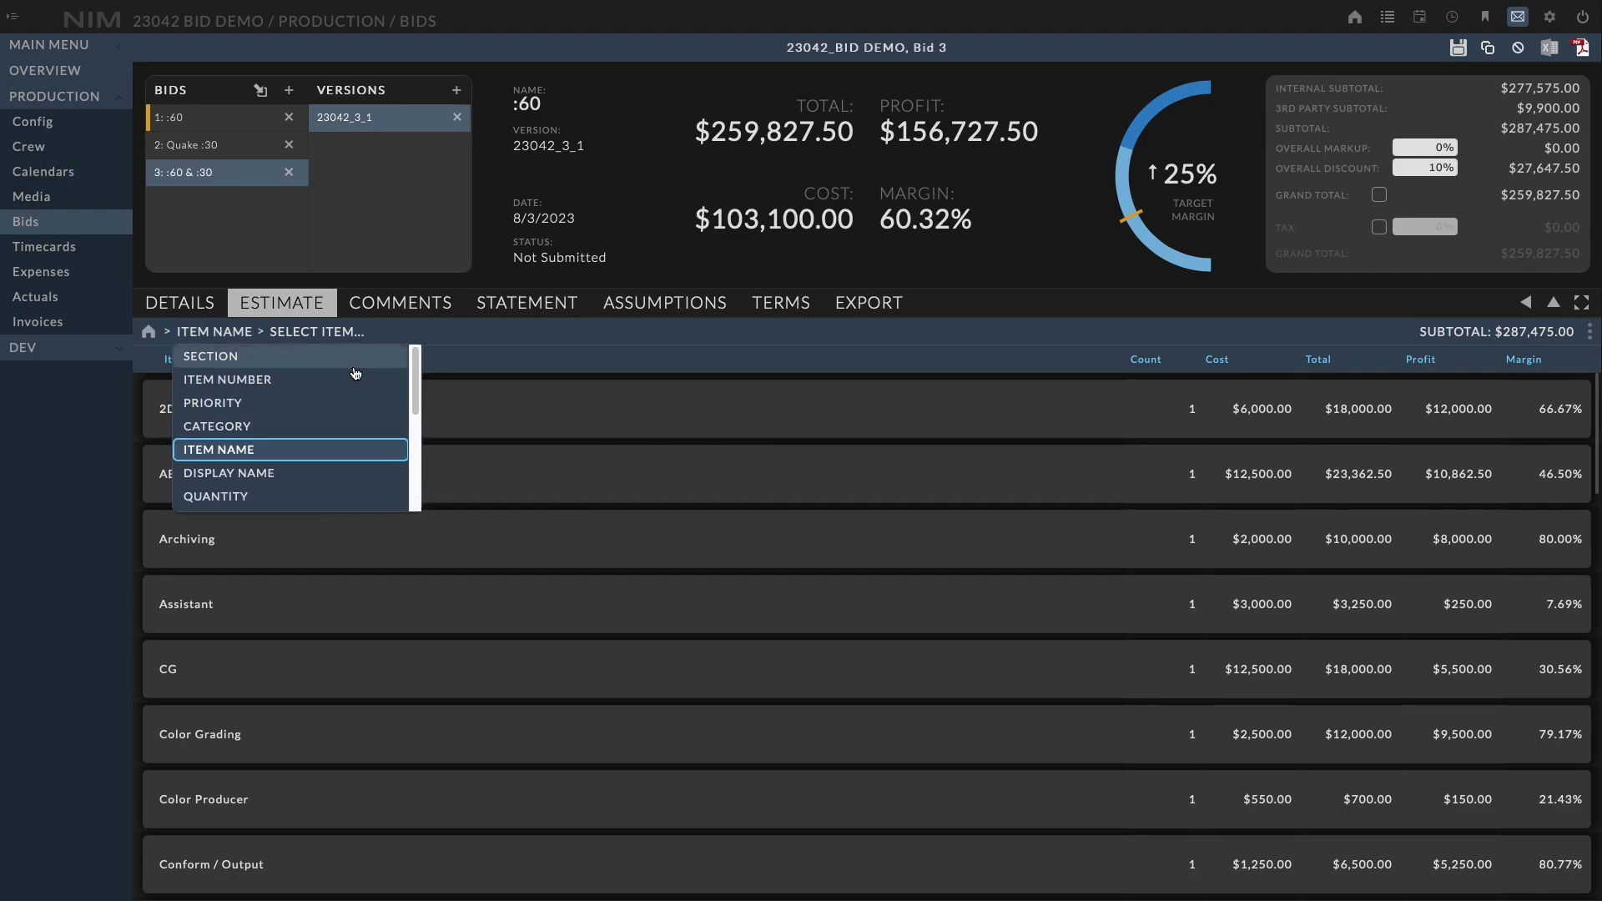
click(280, 366)
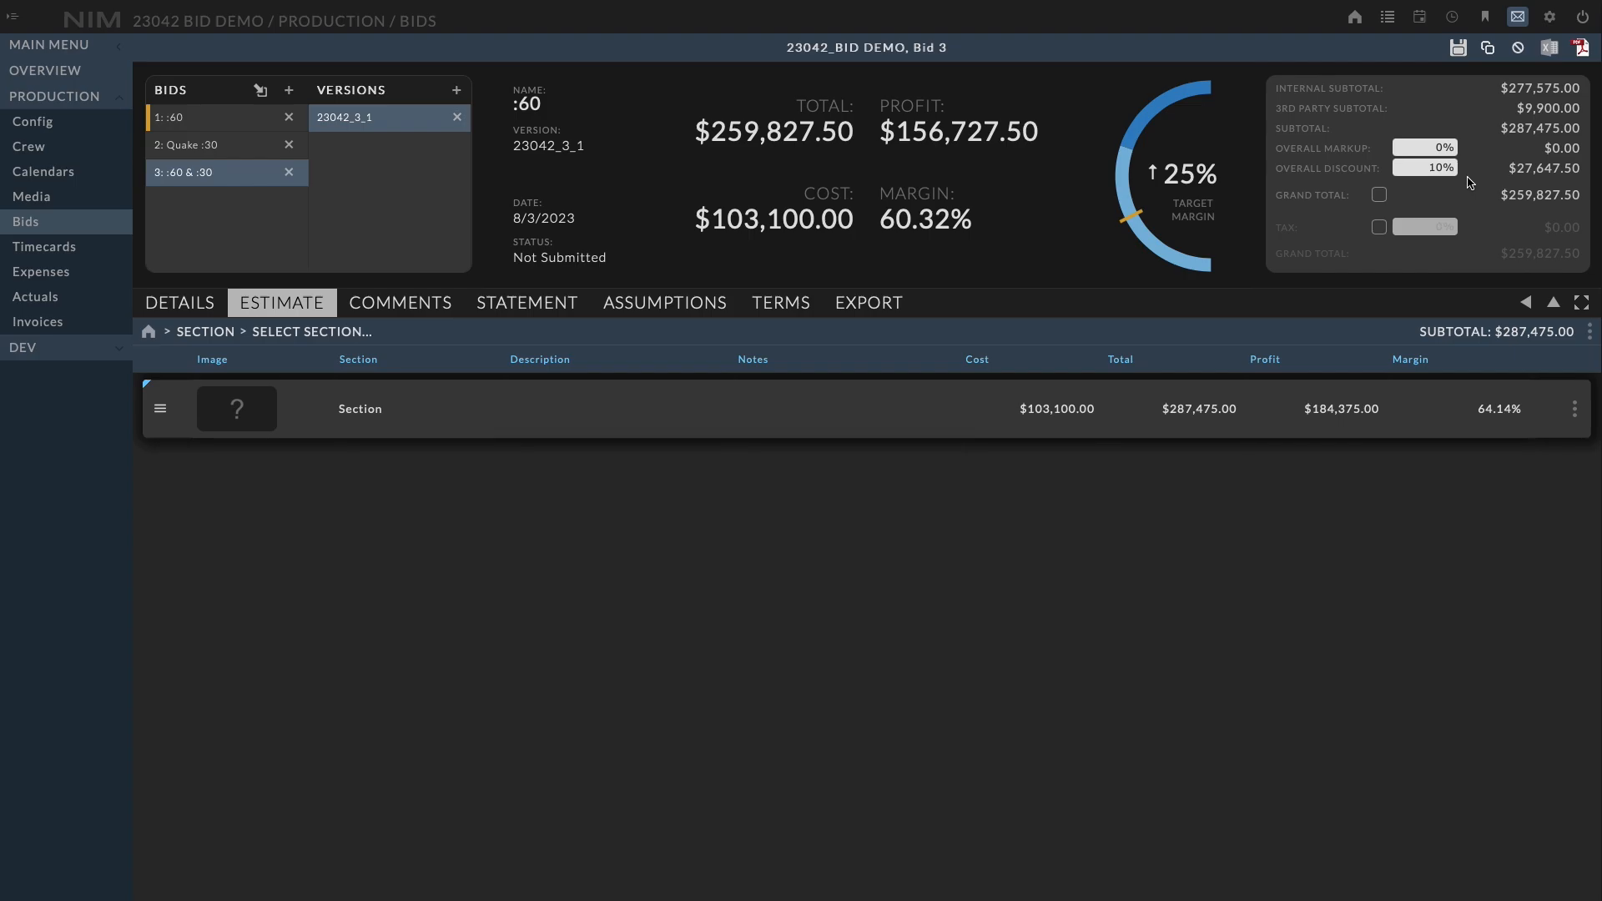
Open the default section and rename it Pre-Production
click(686, 418)
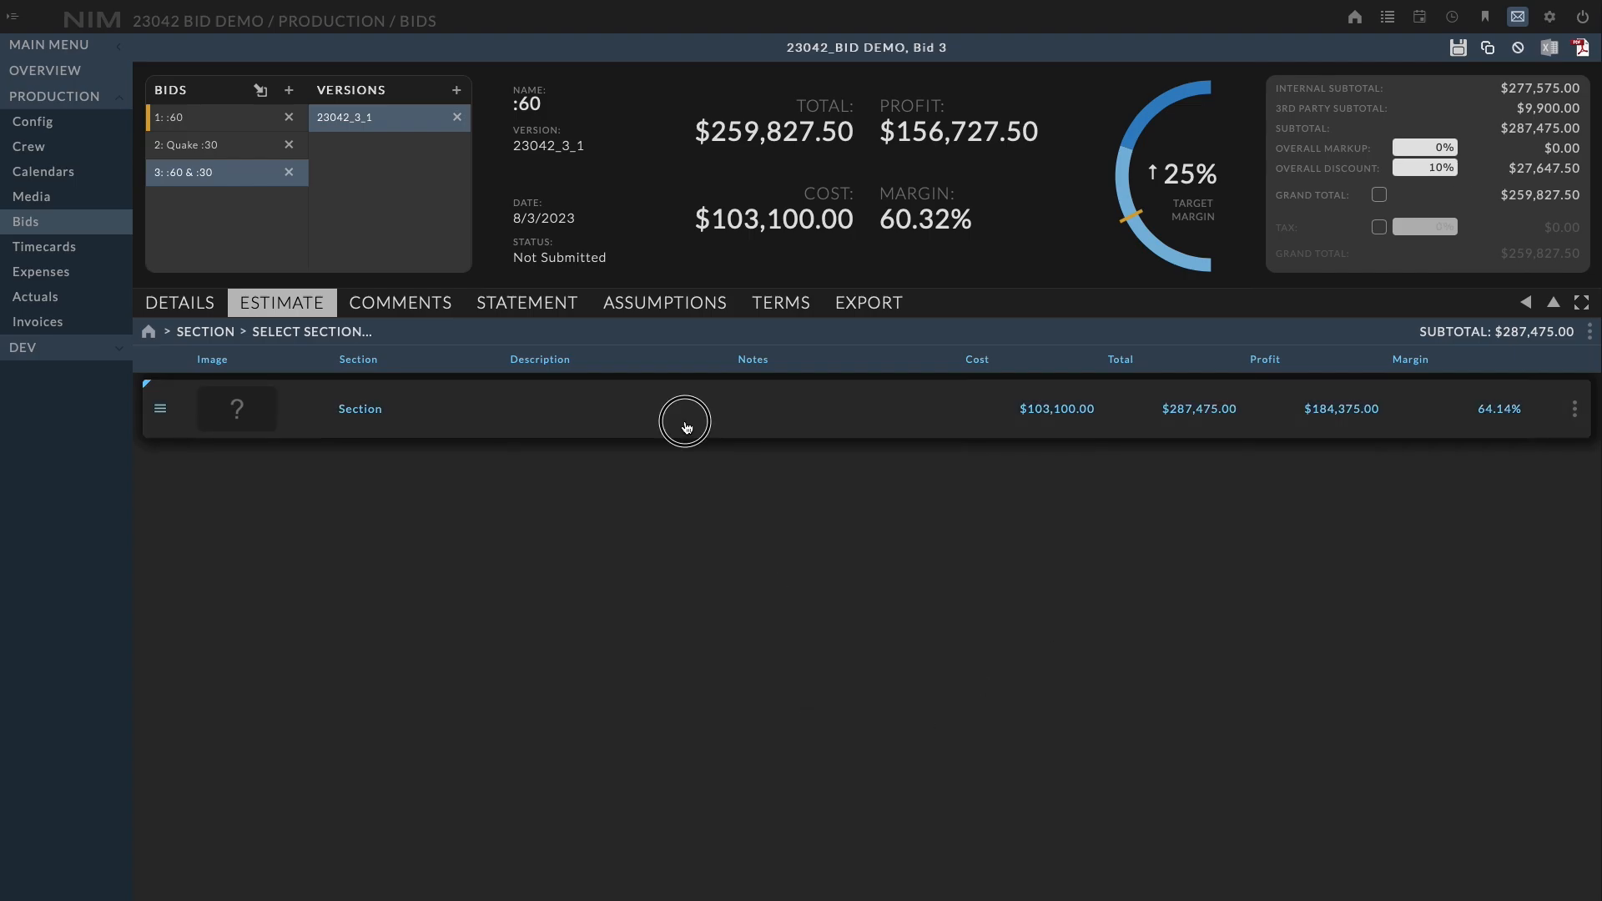
drag(483, 369, 291, 368)
text(Pre)
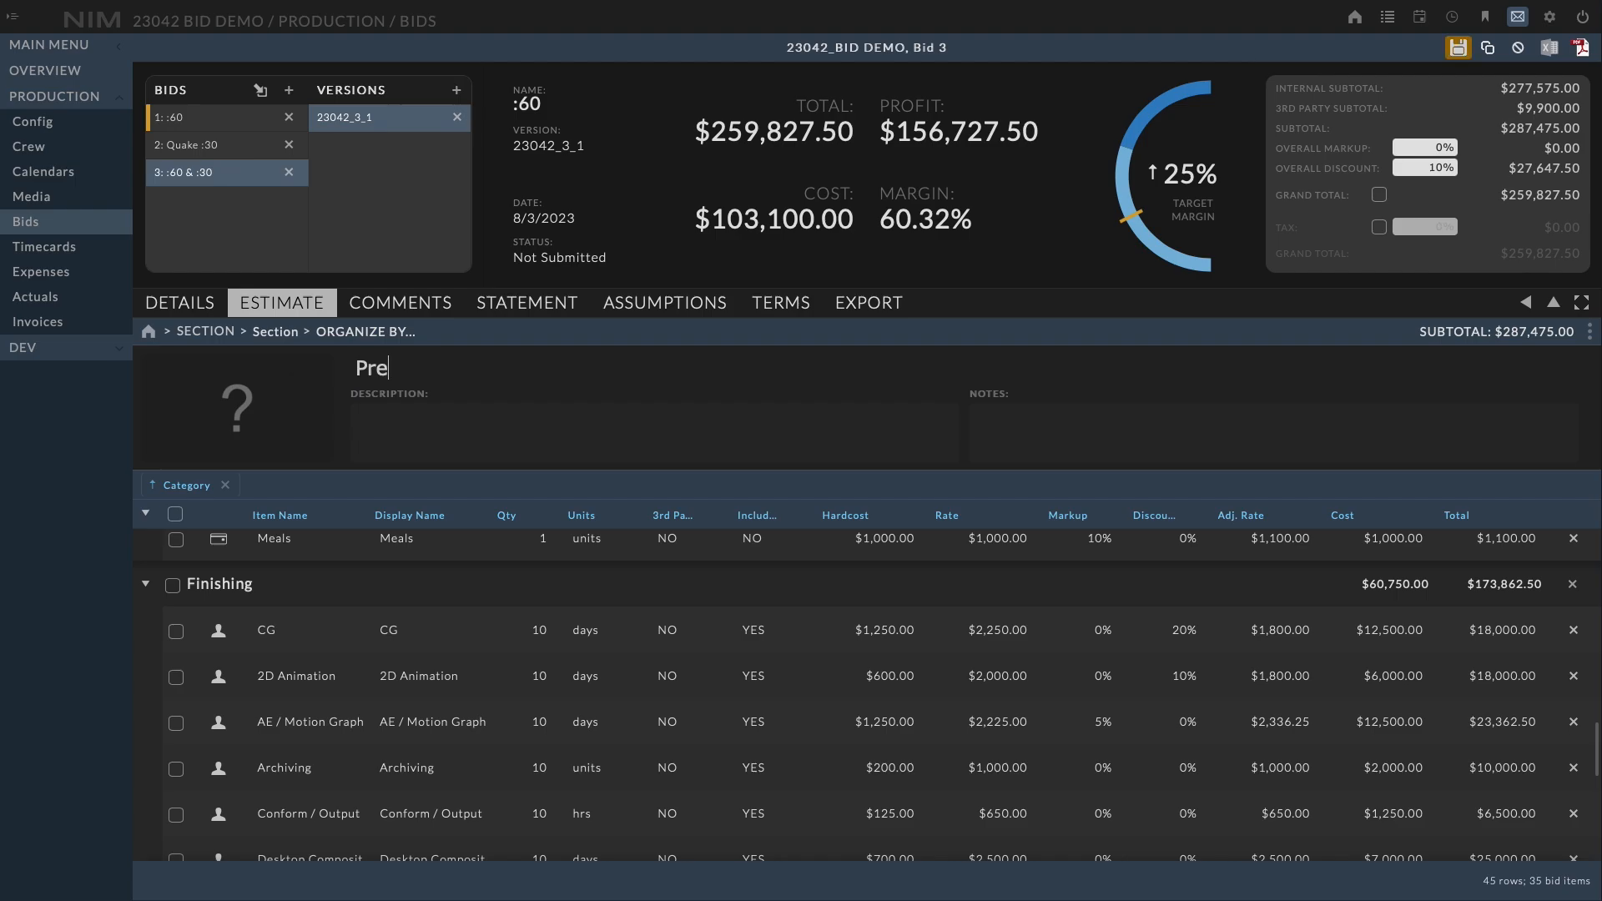
text(-Production)
Give Pre-Production the description "This is my pre-production items" and the note "These items will happen before production."
key(Tab)
text(This is my pre-production items)
key(Tab)
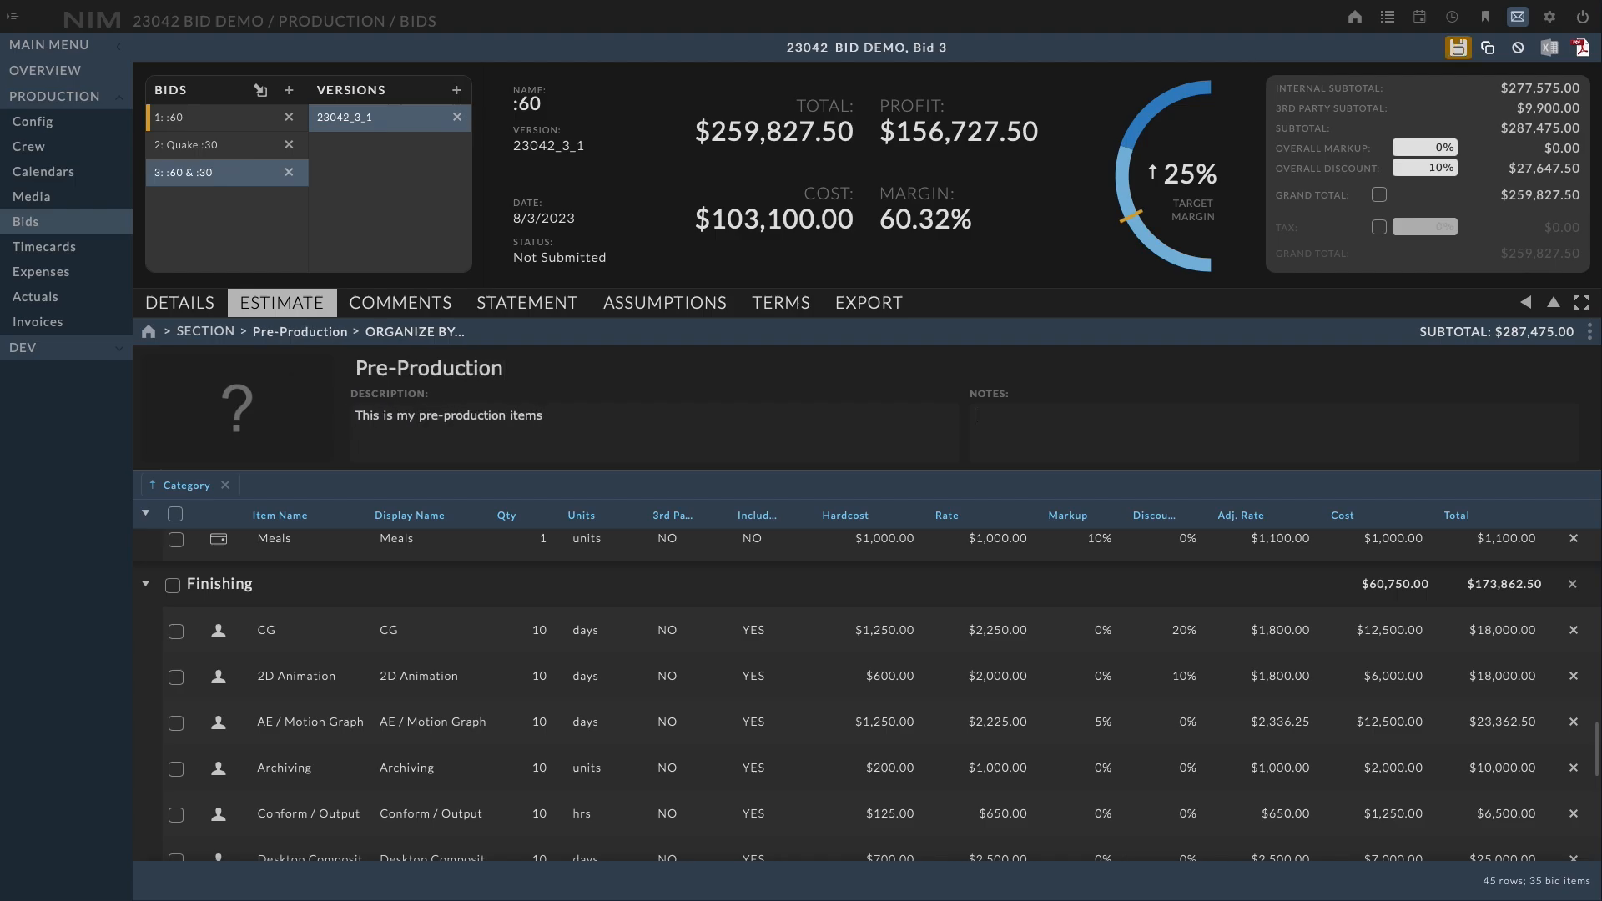
text(These items will happen before production.)
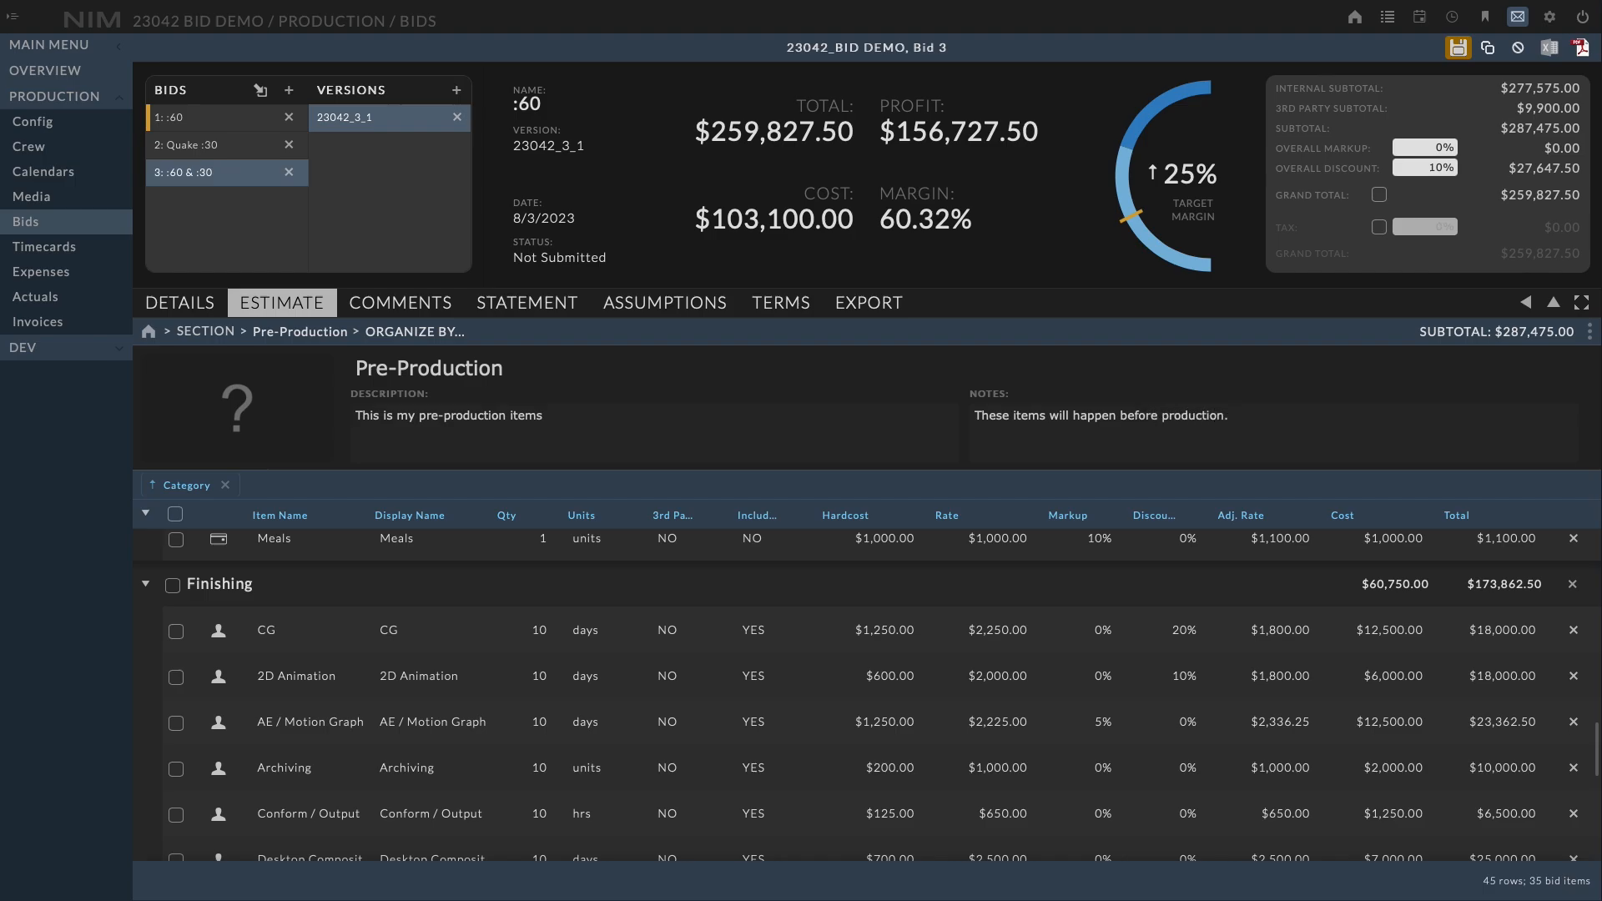
Add a car image file as the Pre-Production section's image
drag(1080, 422, 245, 415)
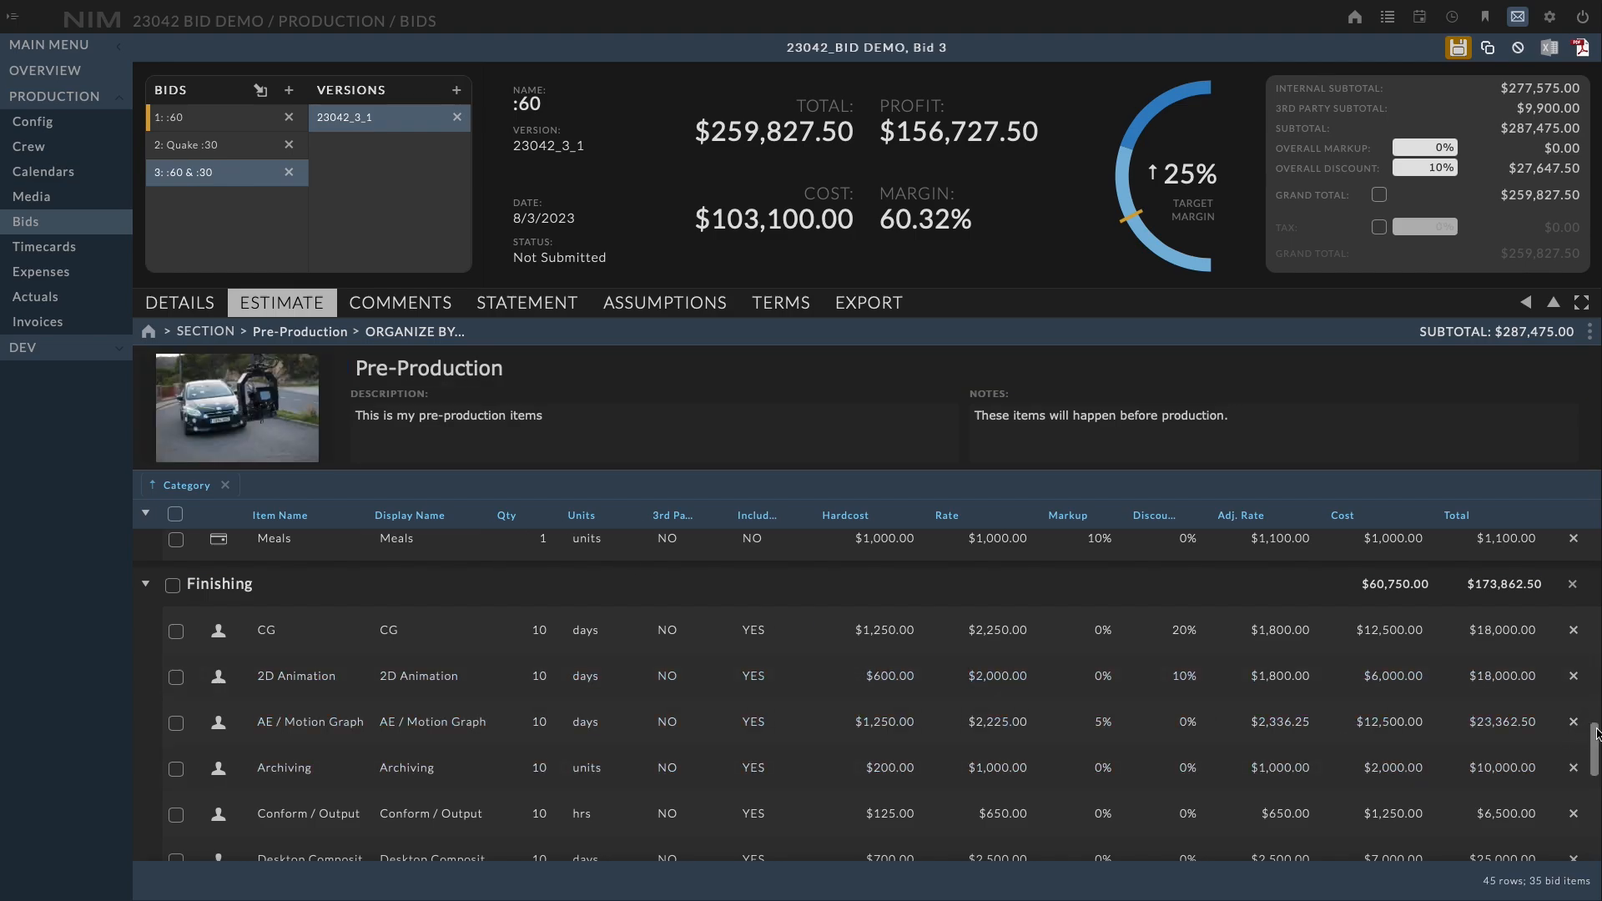
drag(1595, 736, 1594, 552)
Open the item library, browse its templates, and close it again
click(1526, 302)
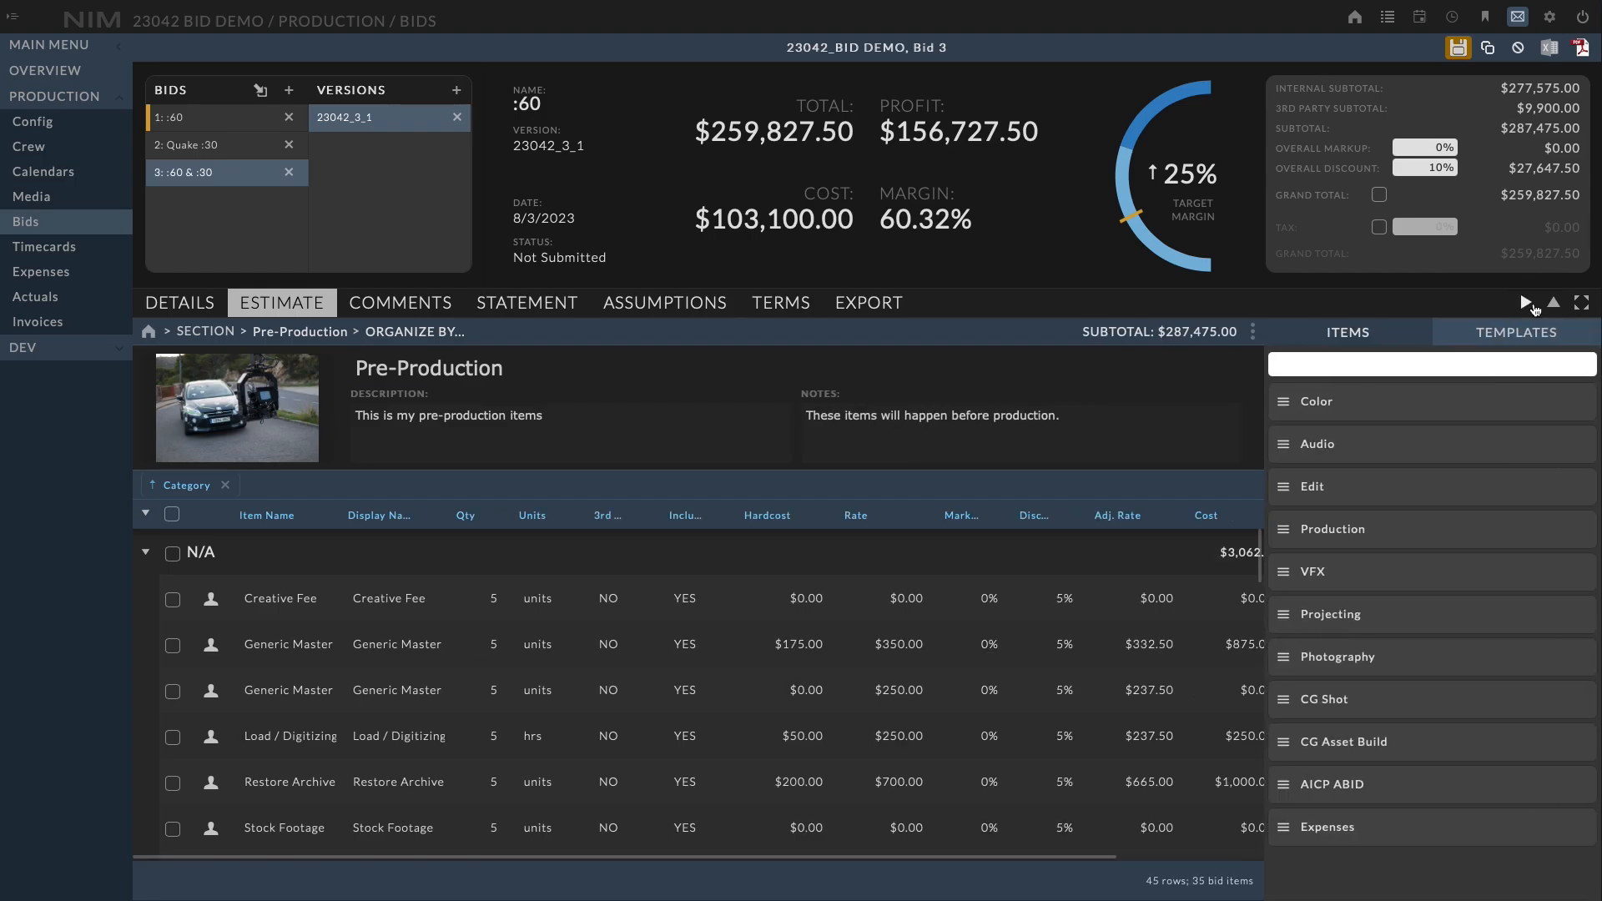
click(1346, 332)
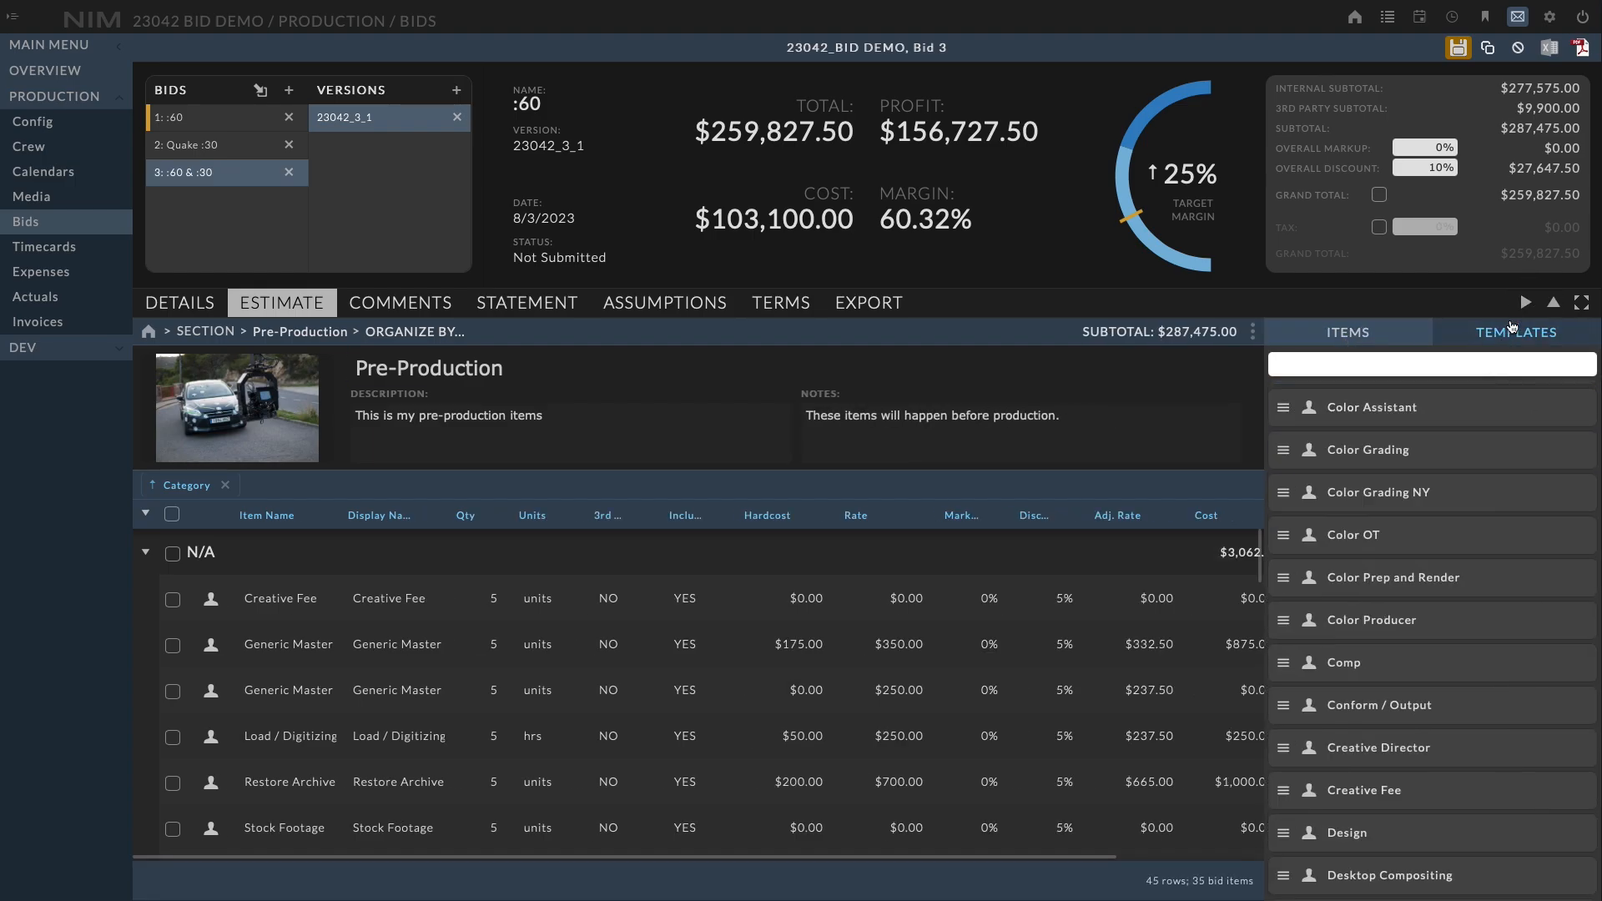
click(1526, 303)
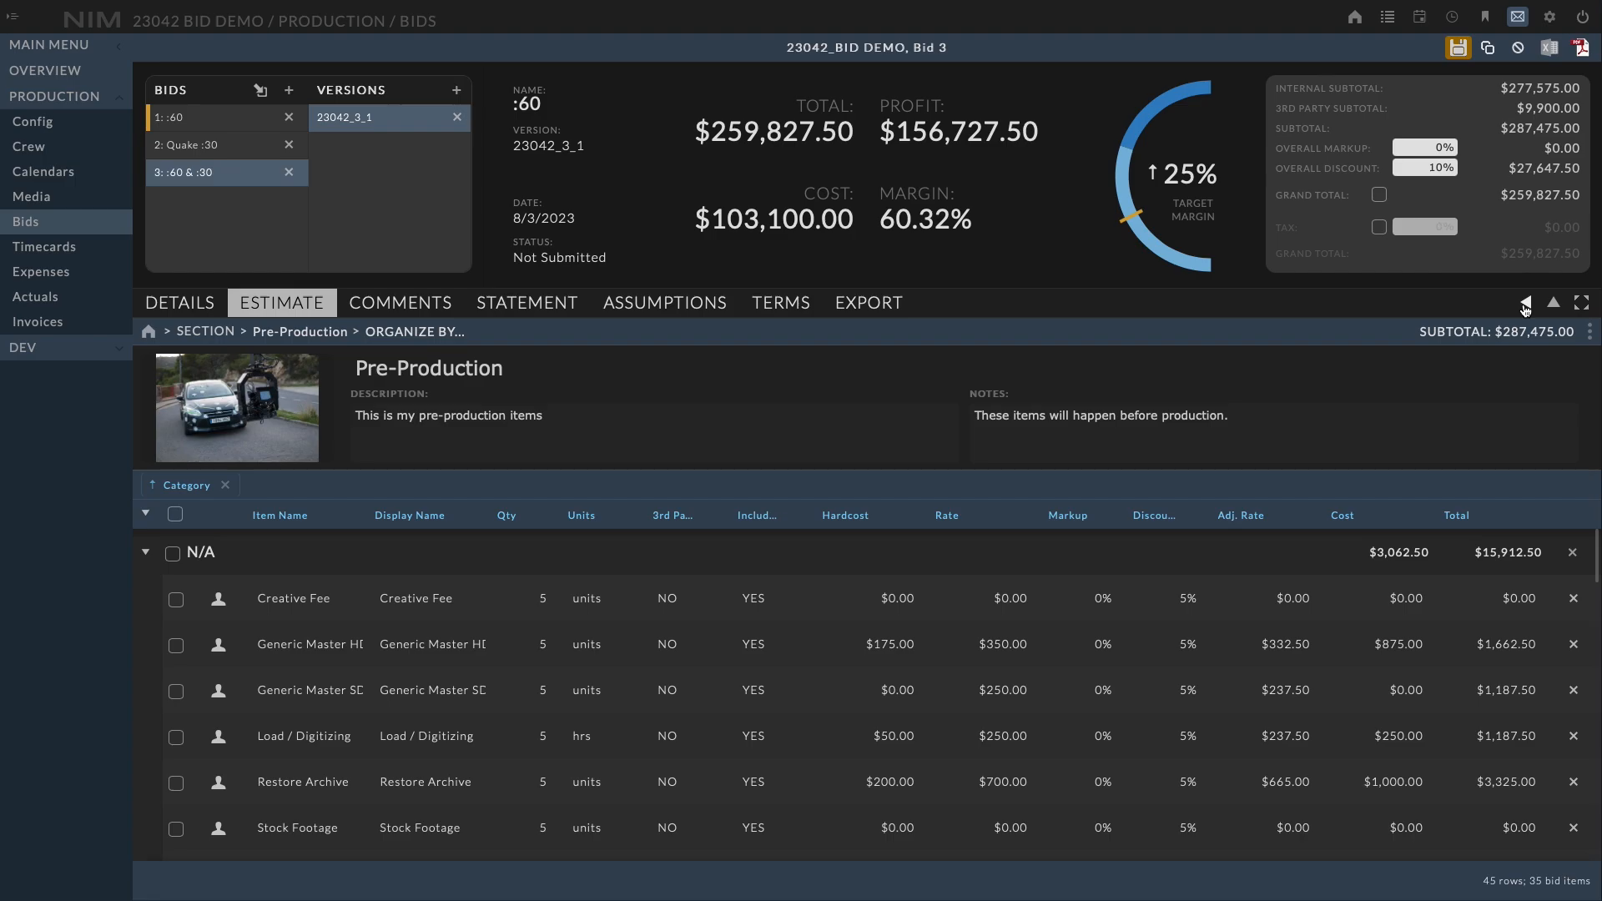
Create a new section and name it SH01
click(1589, 338)
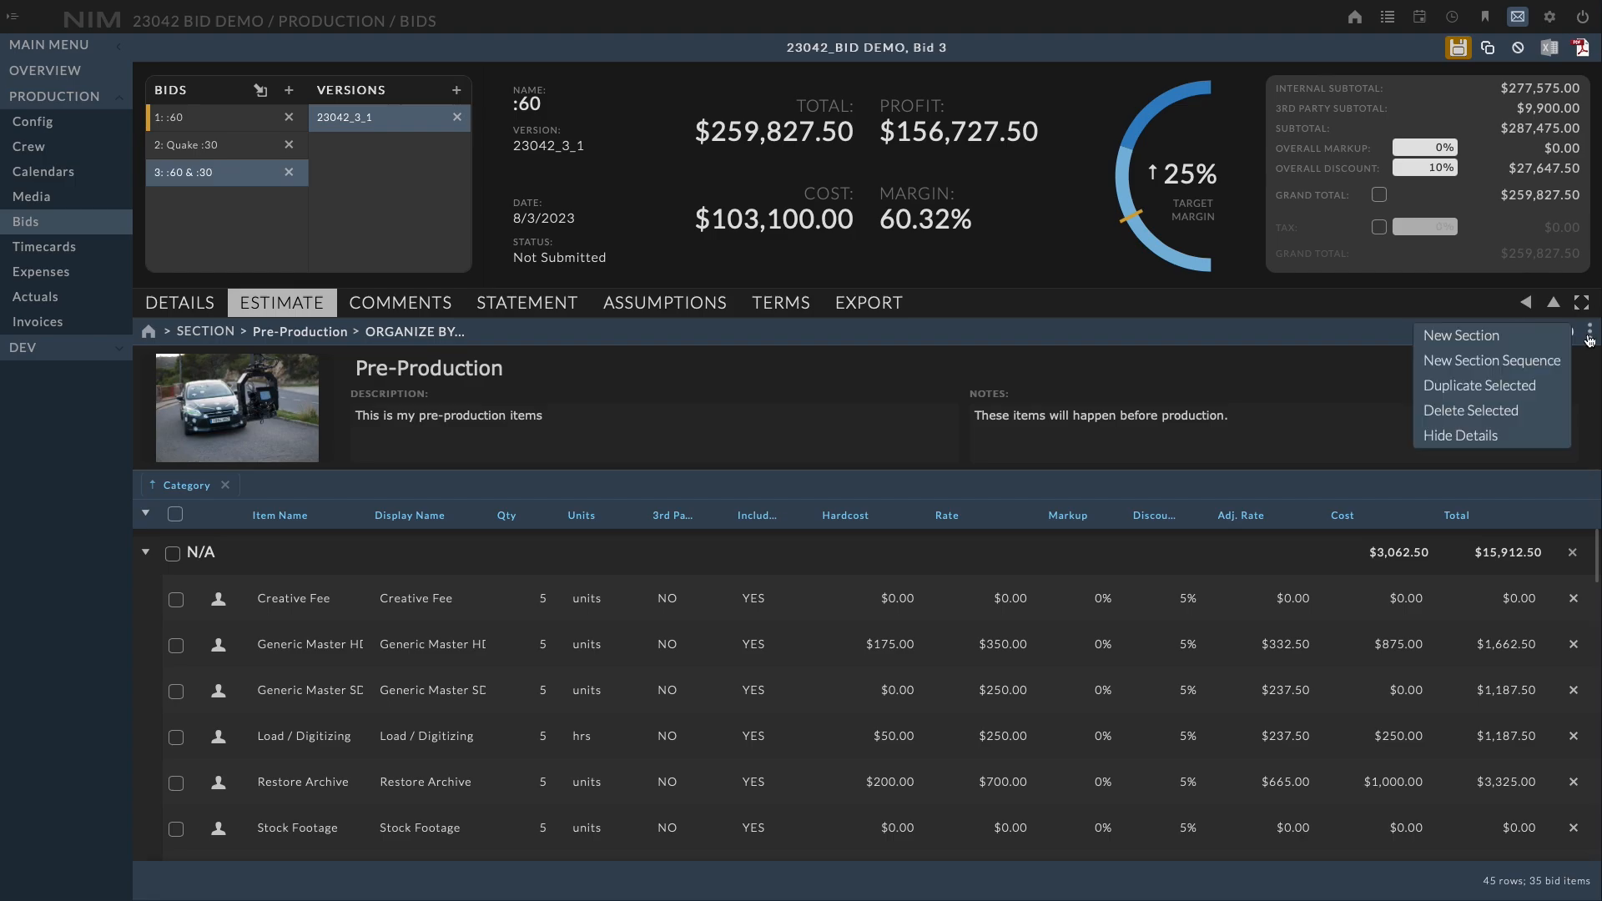
click(1466, 337)
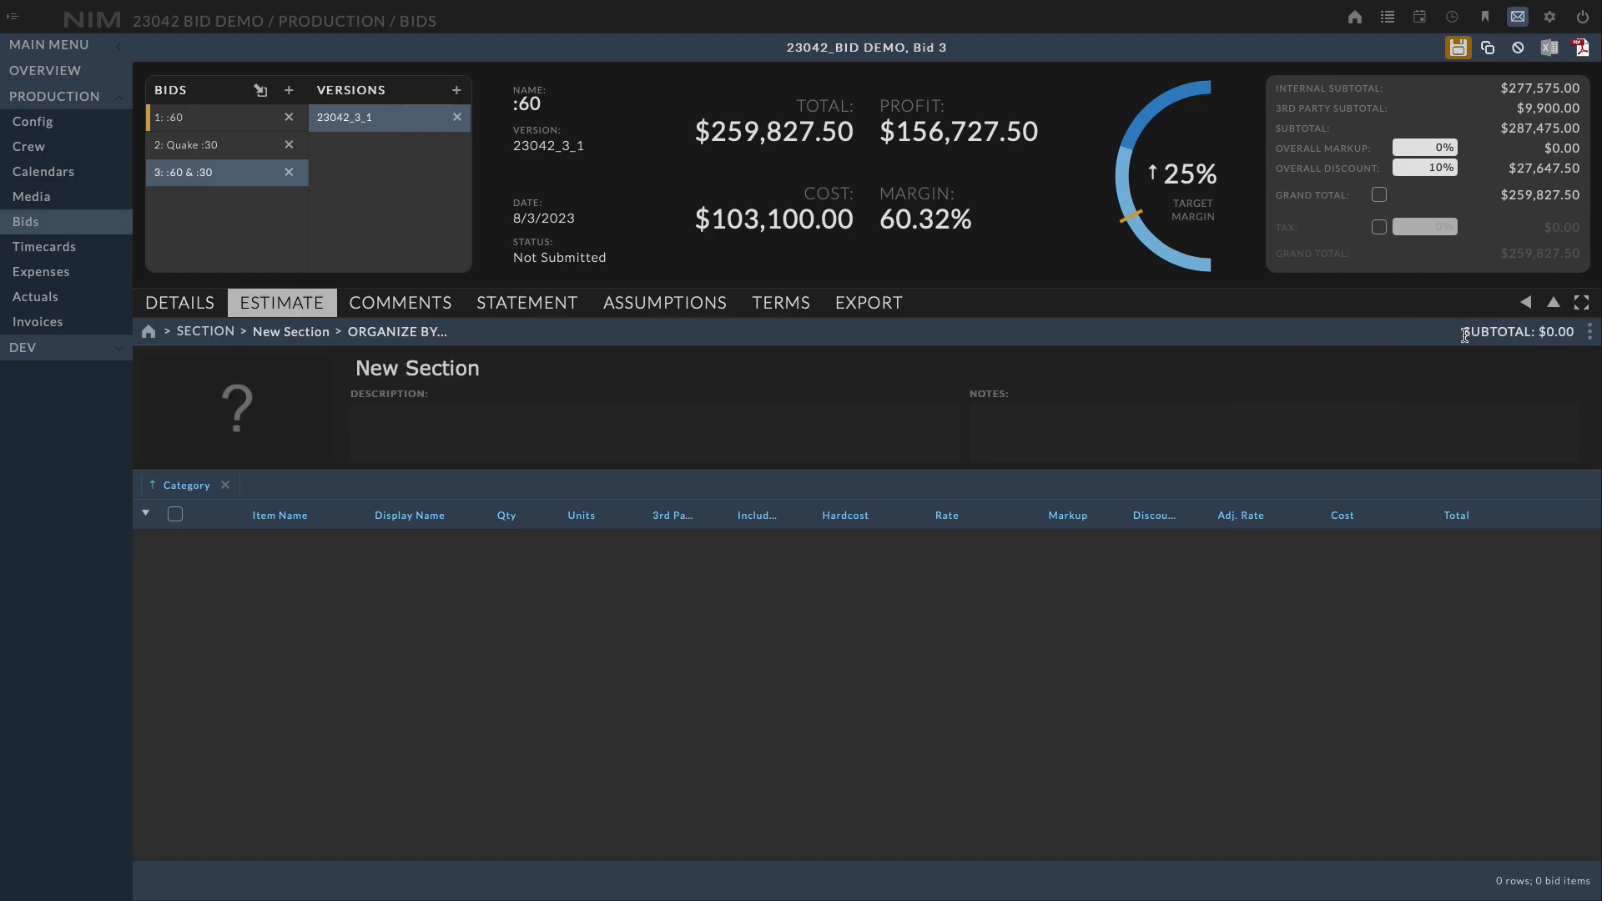
drag(486, 364, 325, 357)
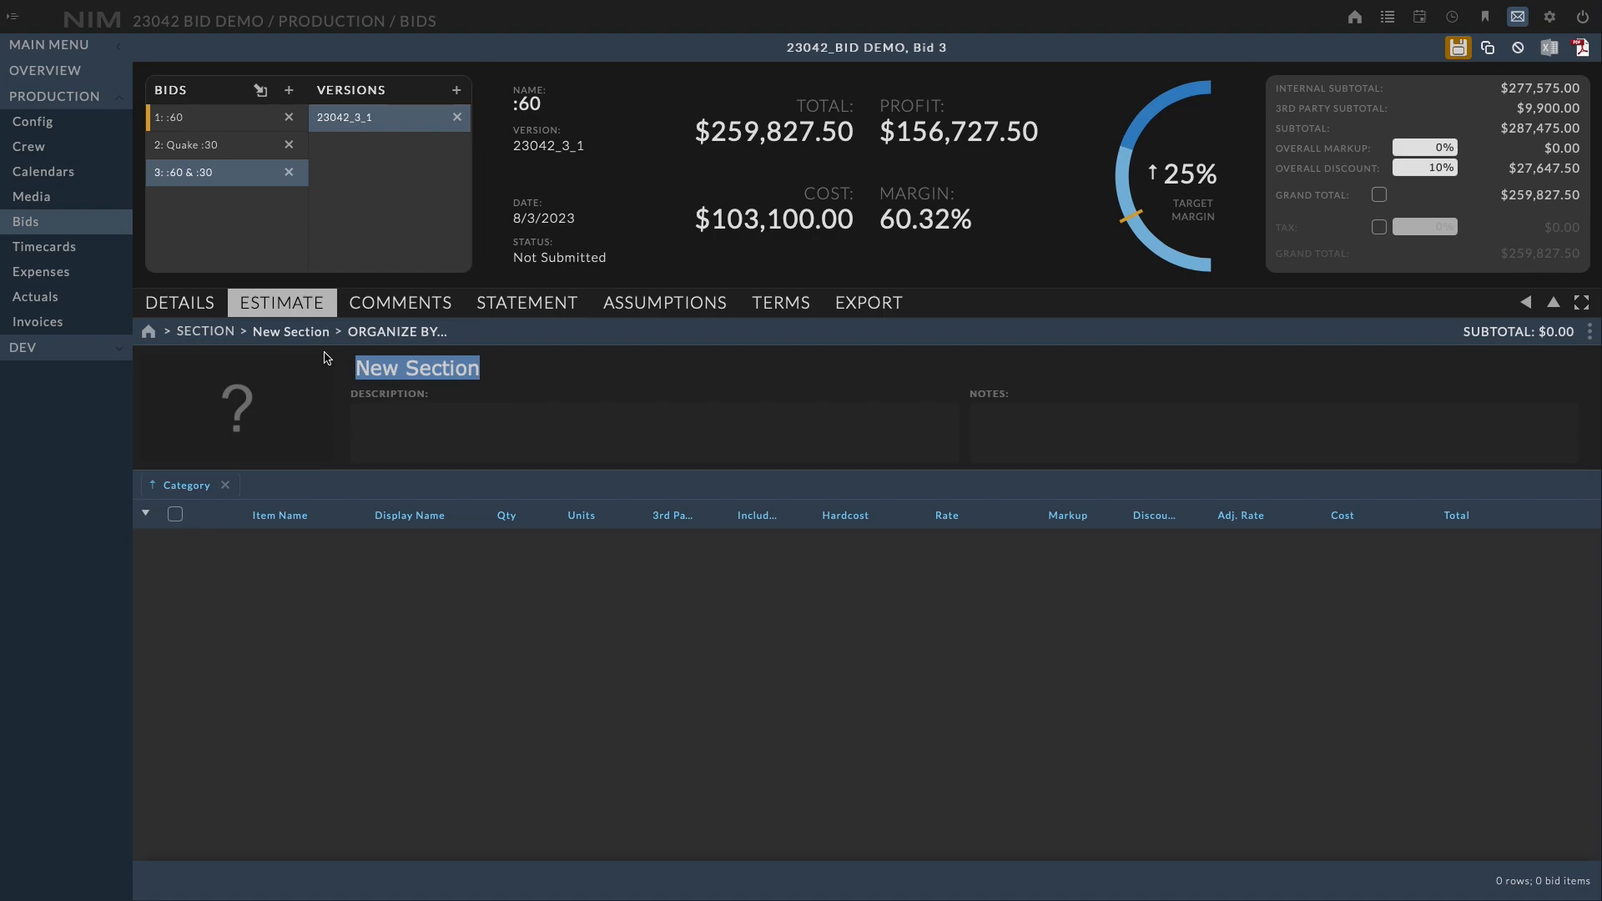
text(SH)
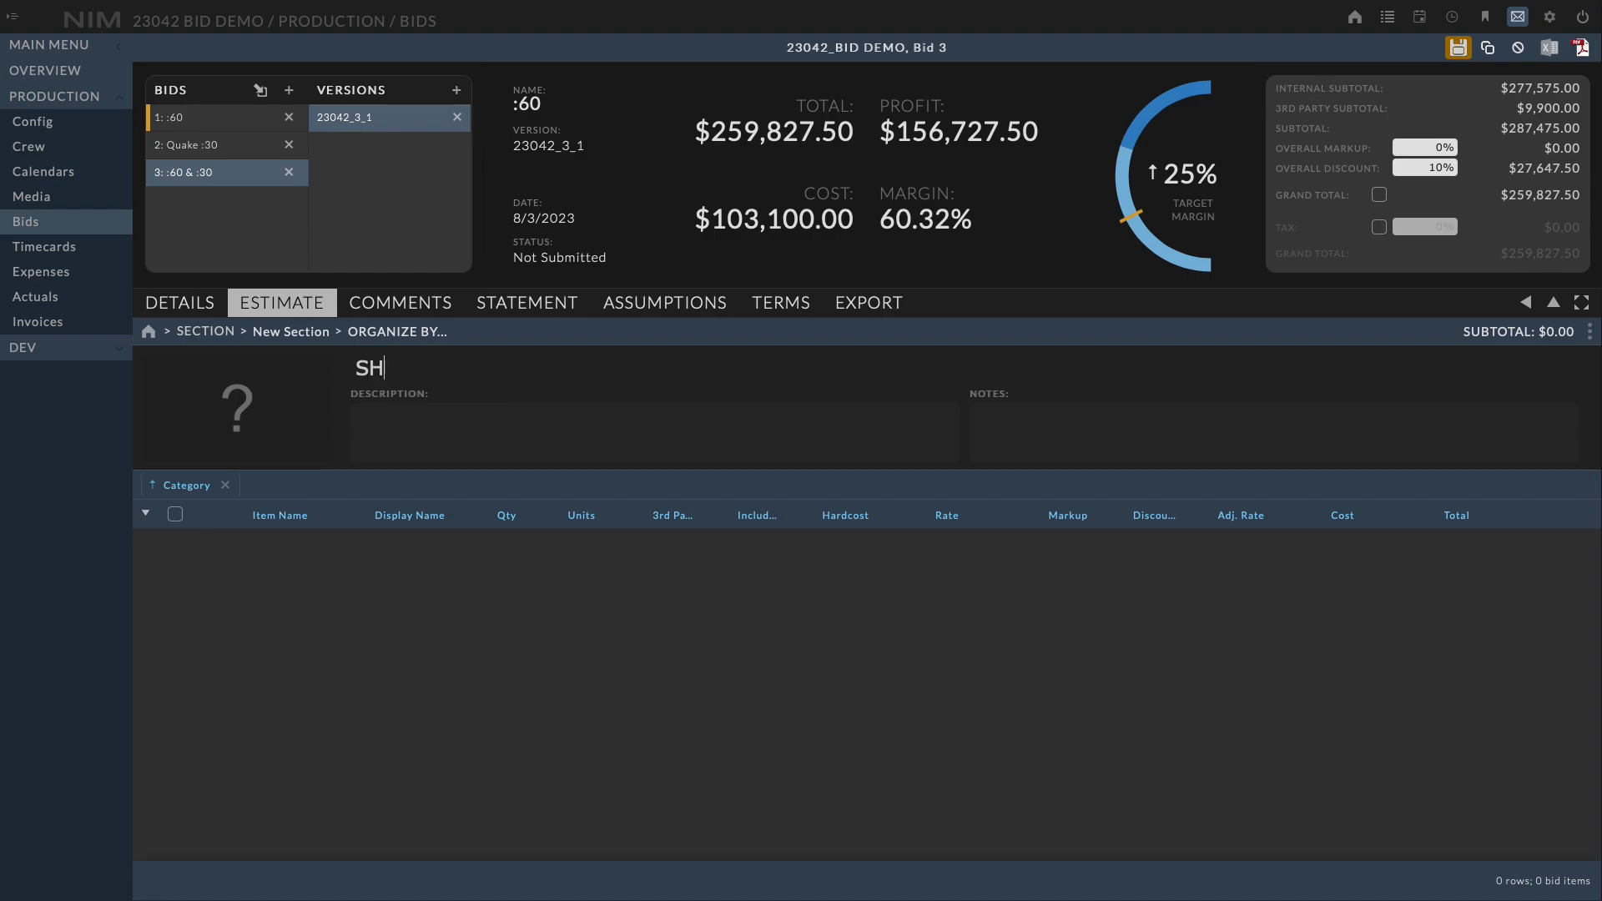
text(01)
key(Return)
Describe SH01 as "This is my first shot." and add a bedroom image file as its image
click(520, 421)
text(This)
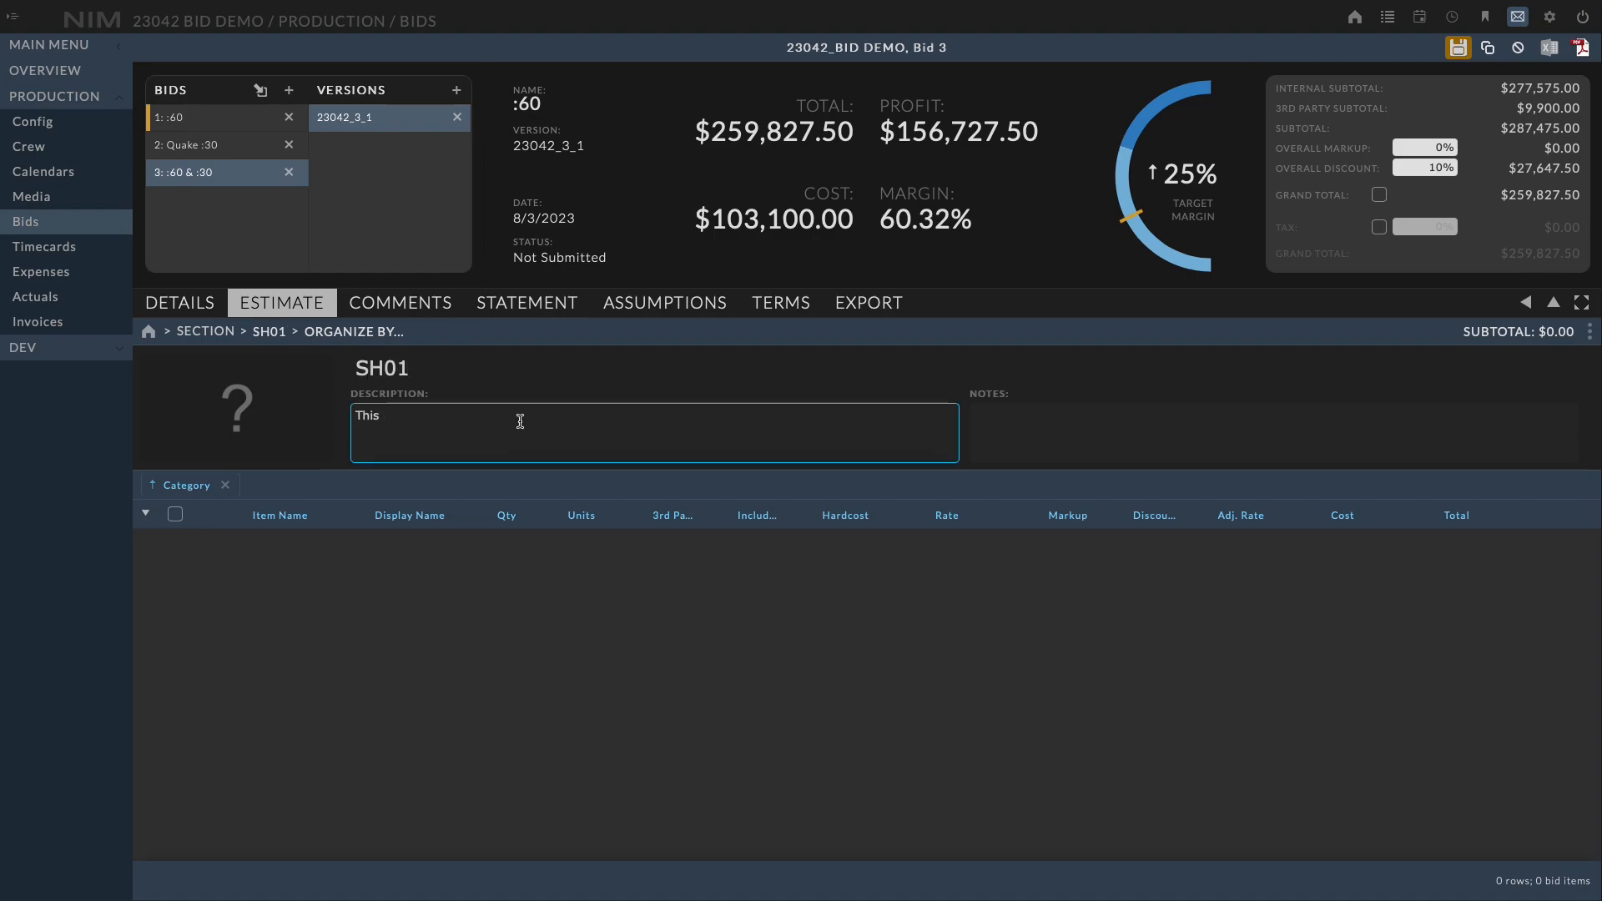
text( is my first shot.)
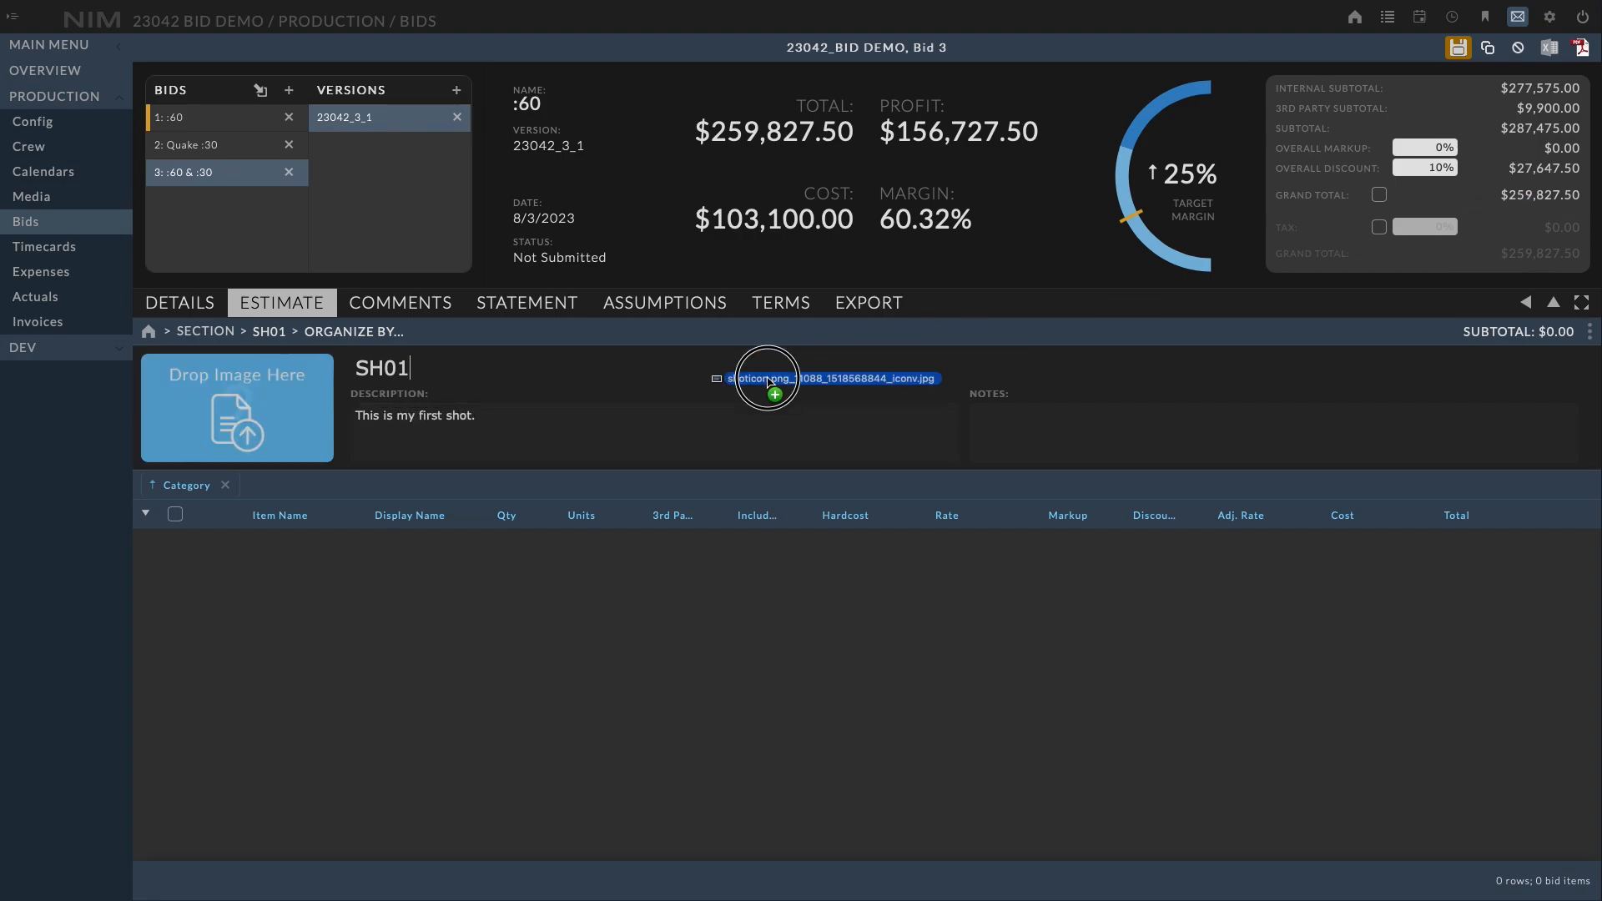
drag(766, 378, 181, 405)
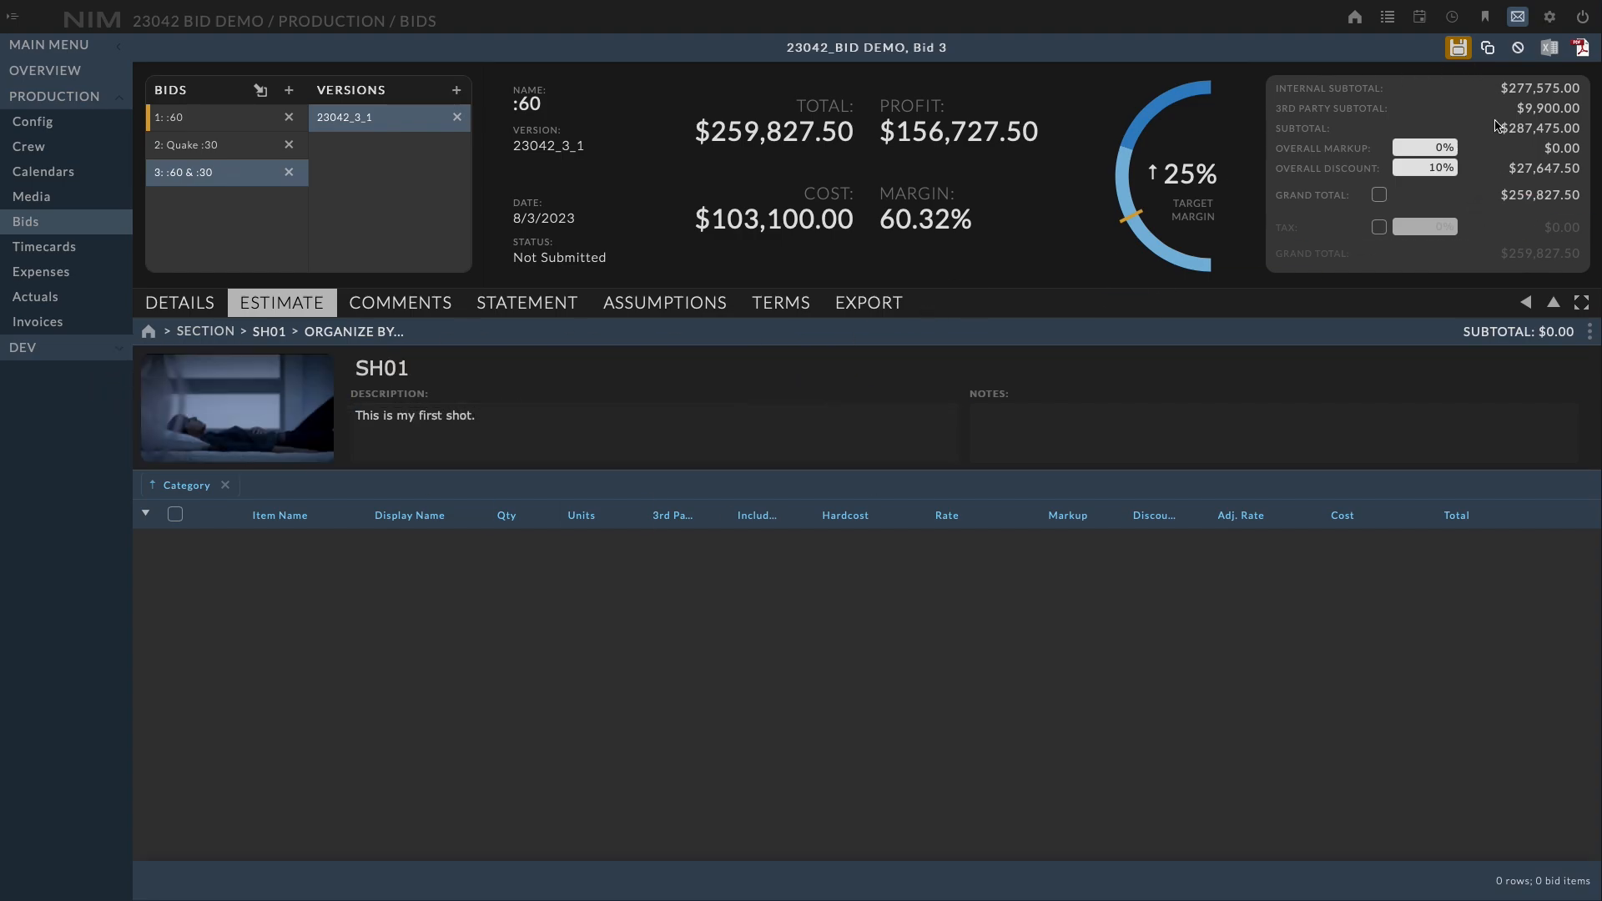
Add the CG Shot item group from the item library to the SH01 section
click(1526, 303)
click(1470, 338)
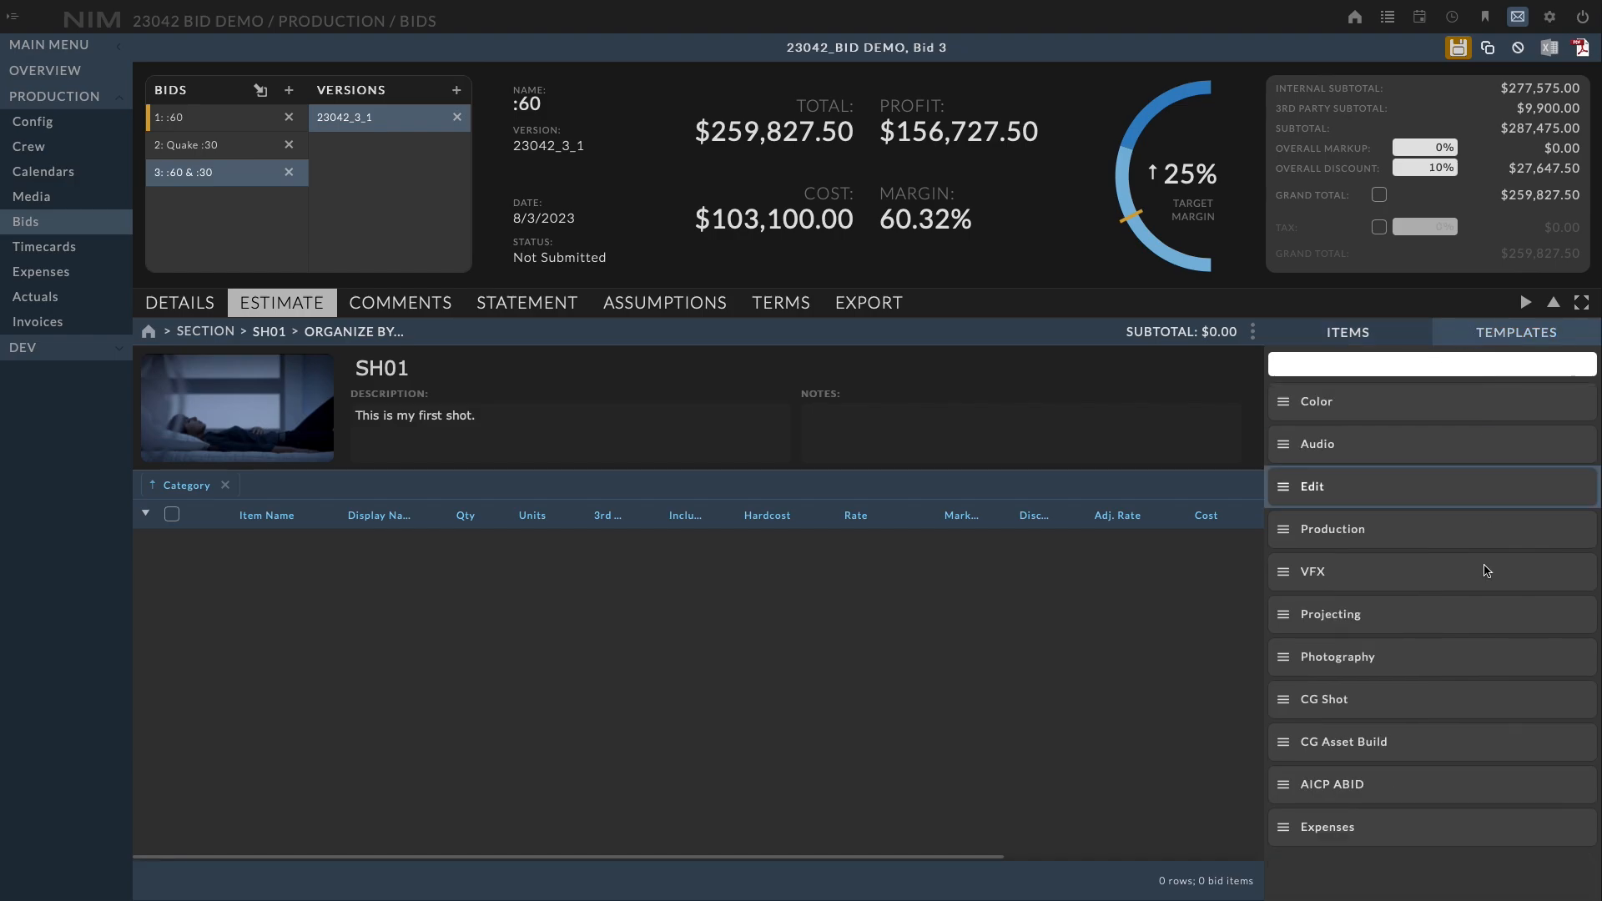
click(1284, 706)
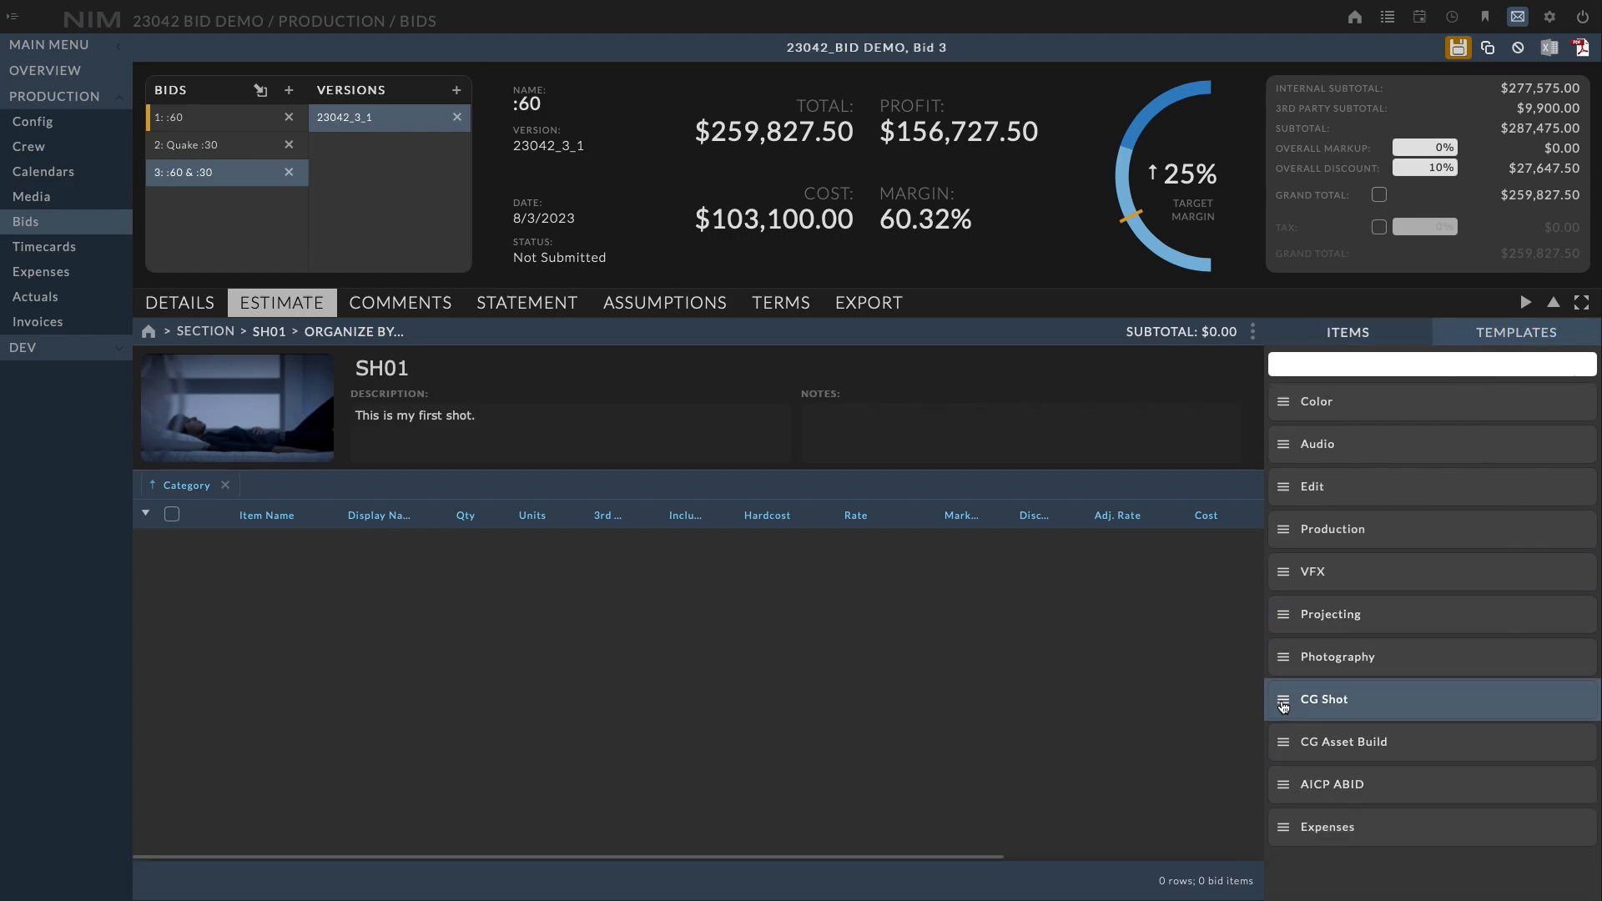
drag(1284, 706, 344, 593)
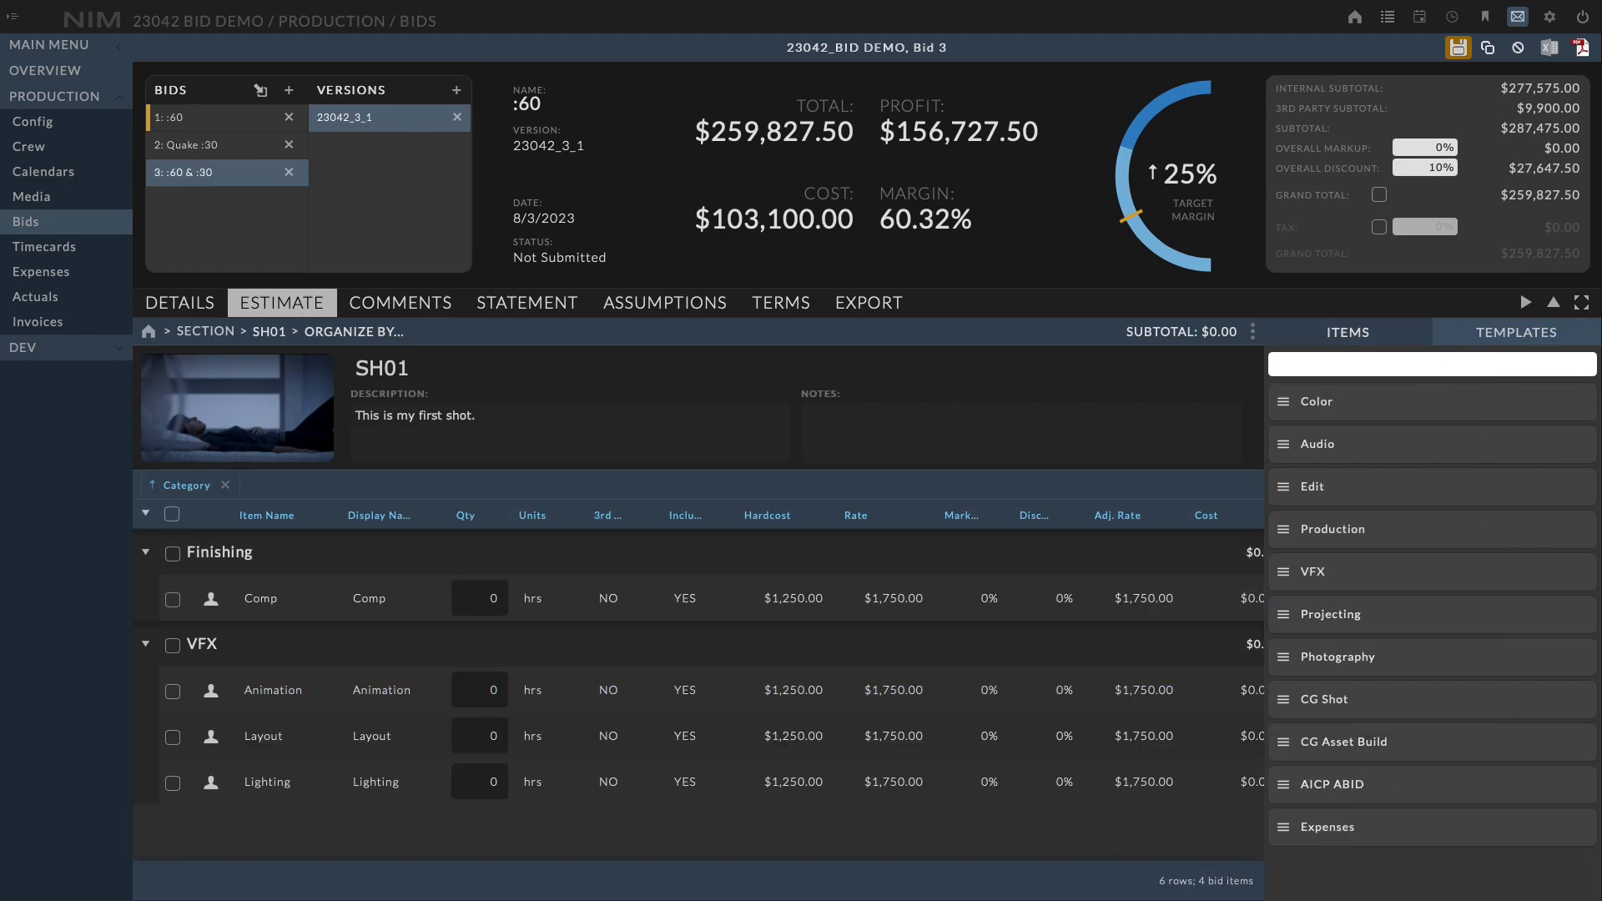
click(1526, 303)
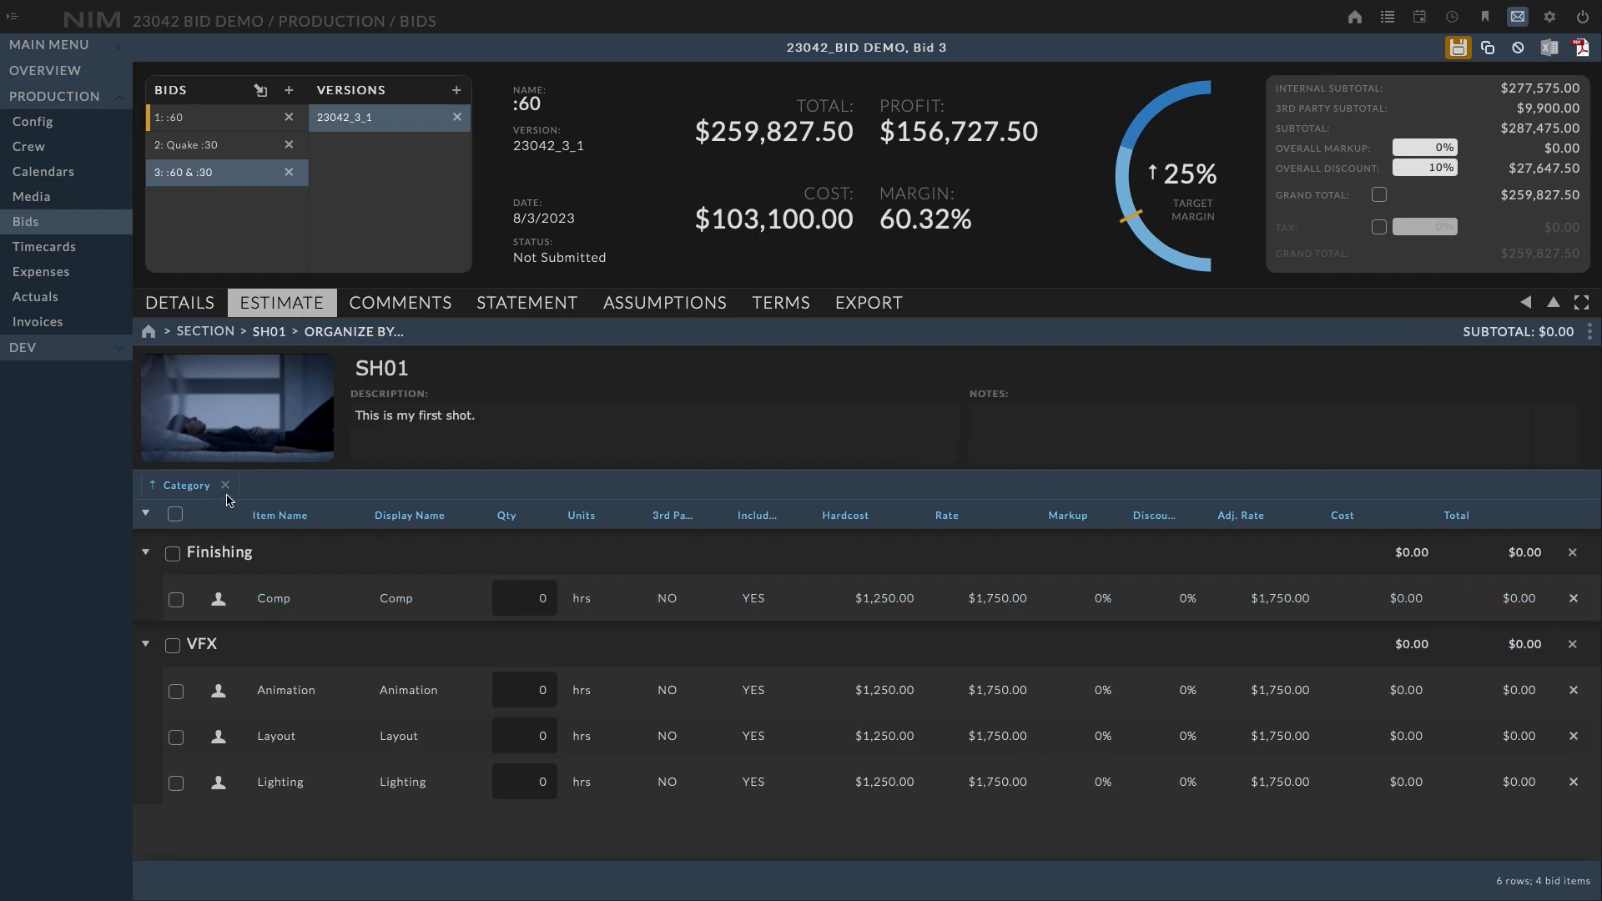
Remove the Category grouping, then set the quantity of all four SH01 items to 4
click(225, 485)
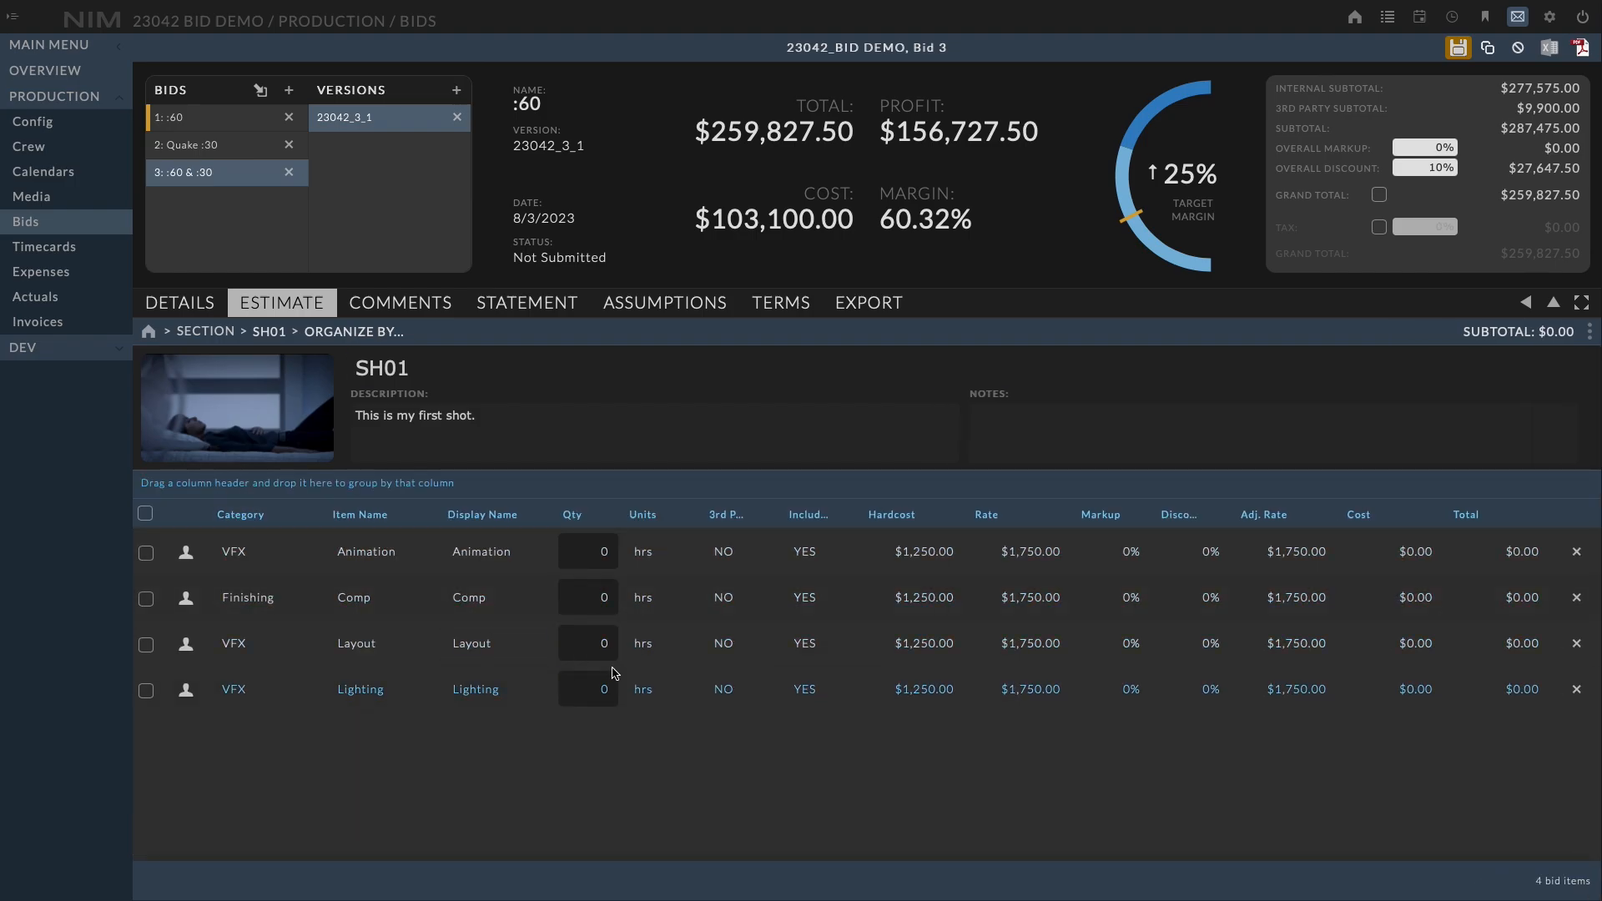
click(145, 513)
click(605, 551)
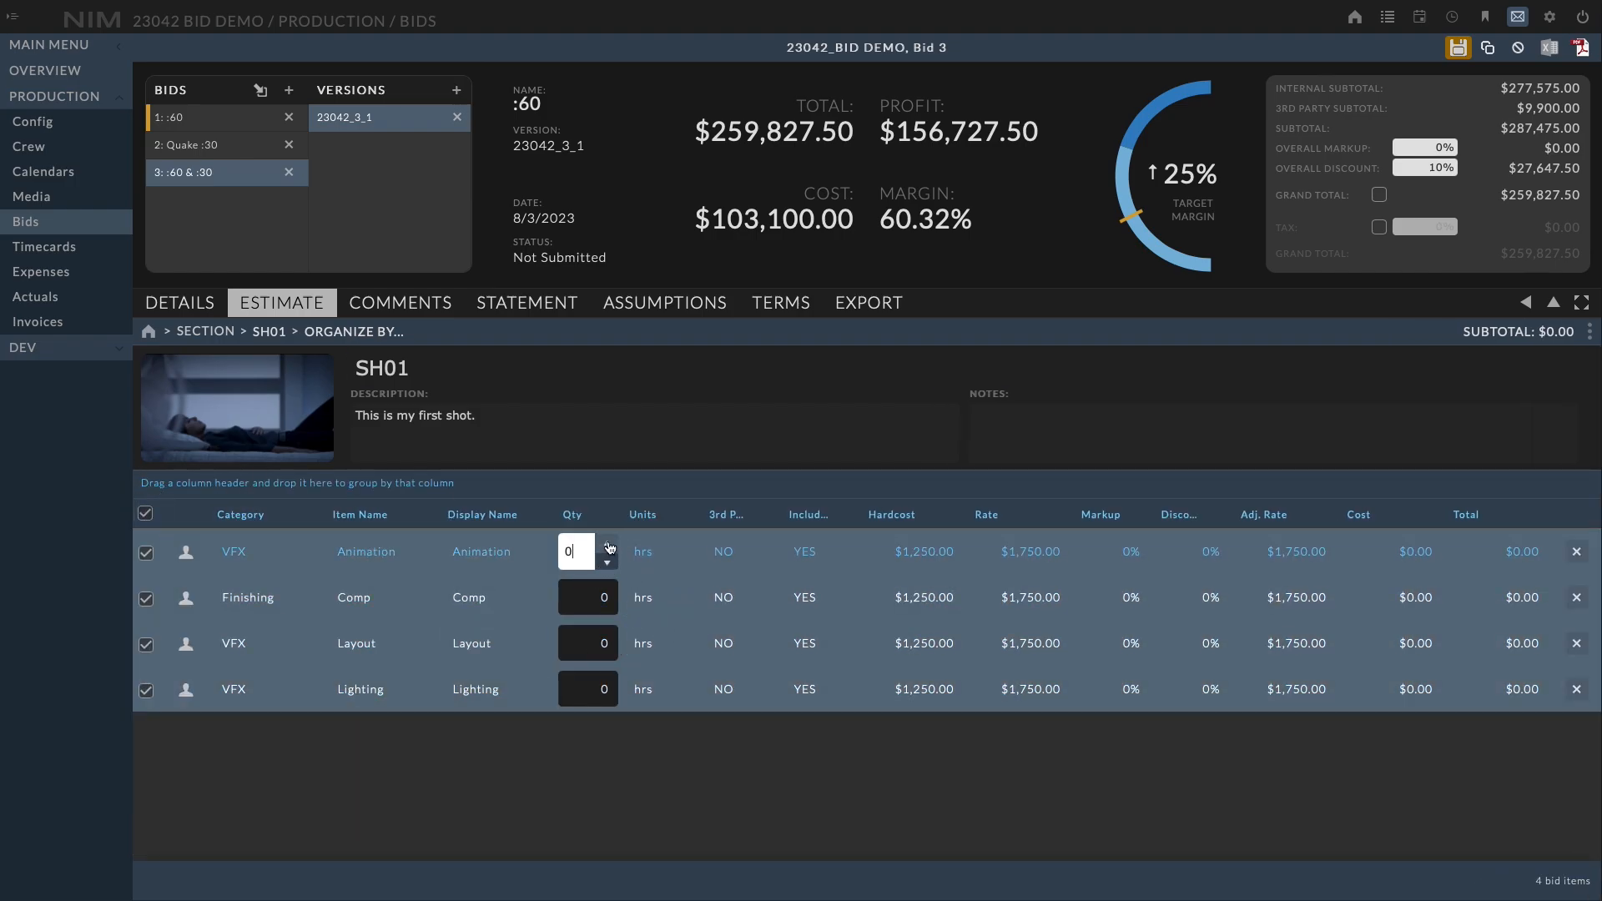
key(BackSpace)
text(4)
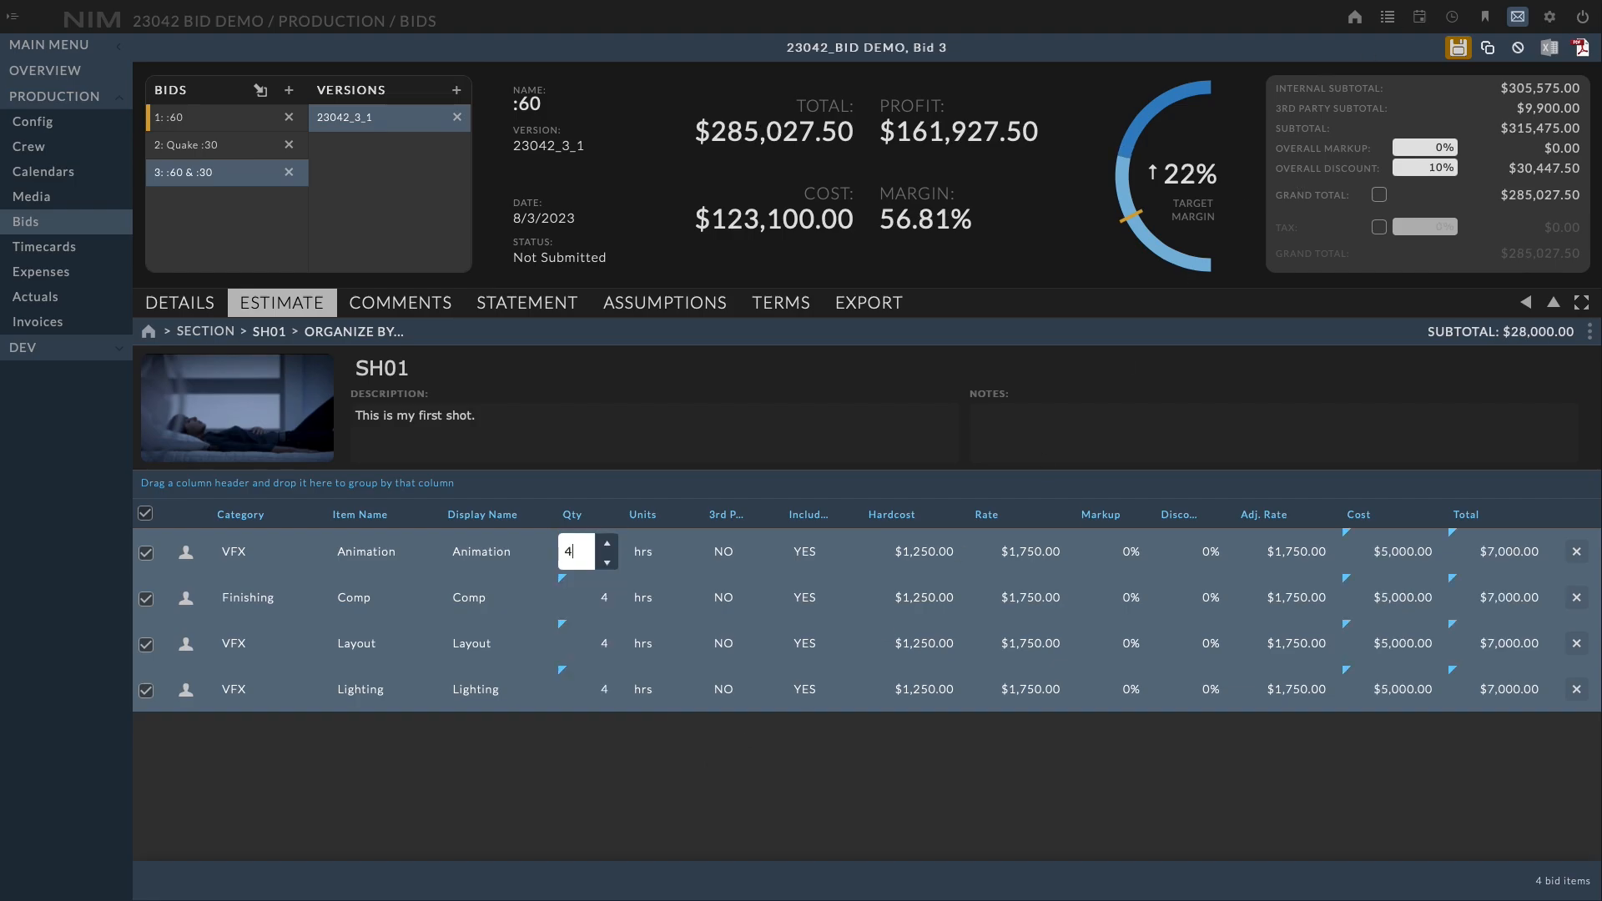
key(Return)
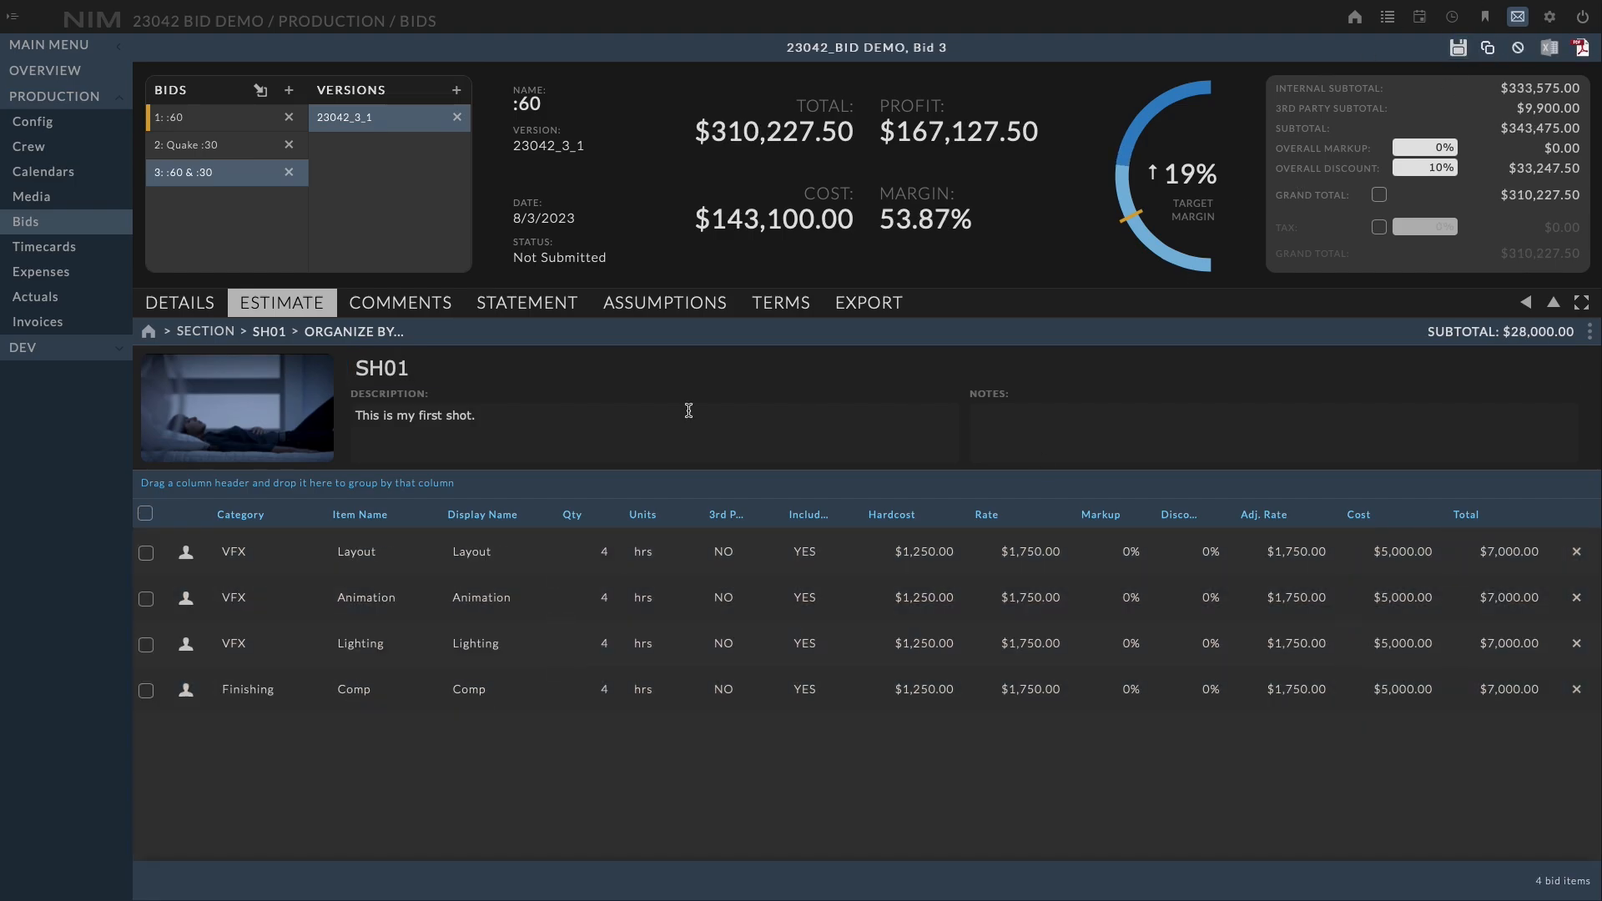
Navigate between the Pre-Production and SH01 sections and the section overview to compare them
click(272, 342)
click(284, 383)
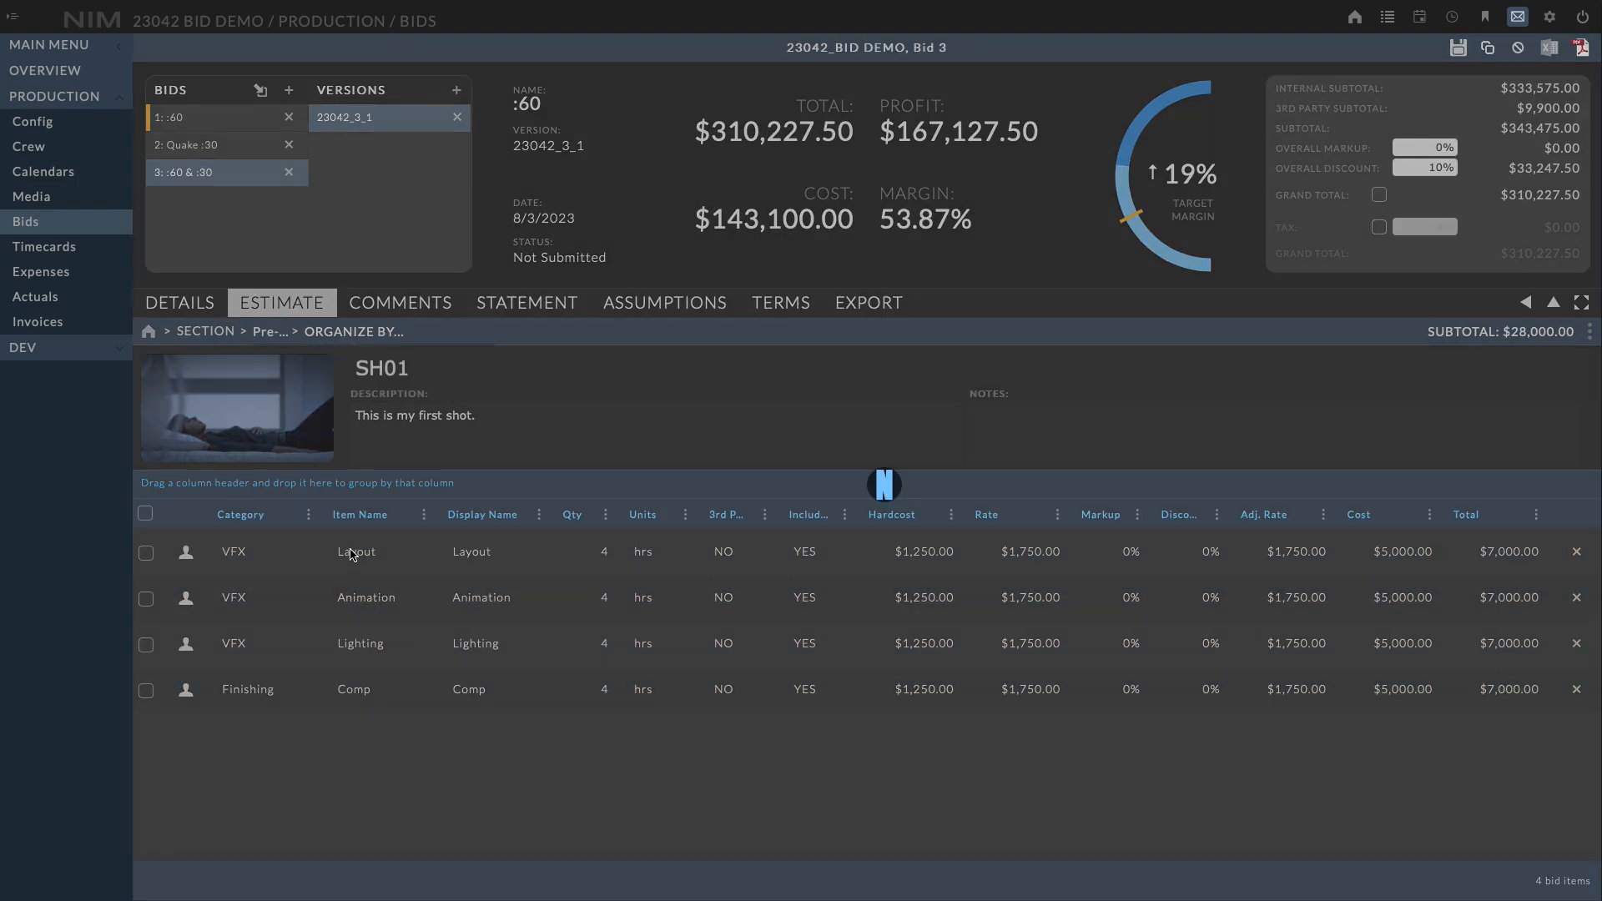
click(300, 332)
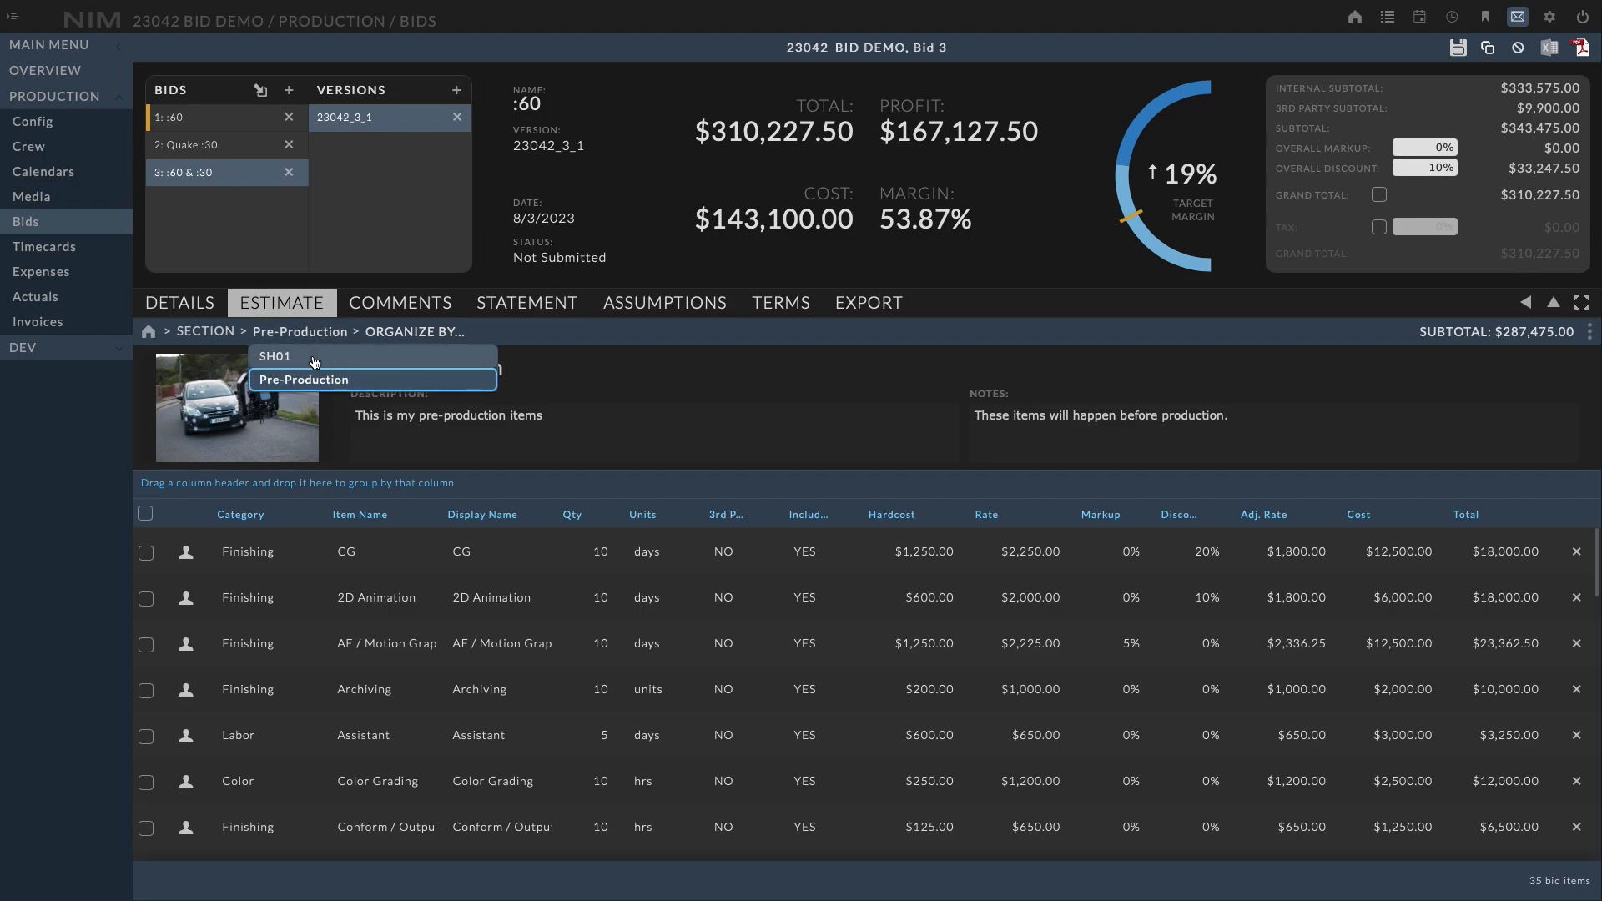
click(287, 359)
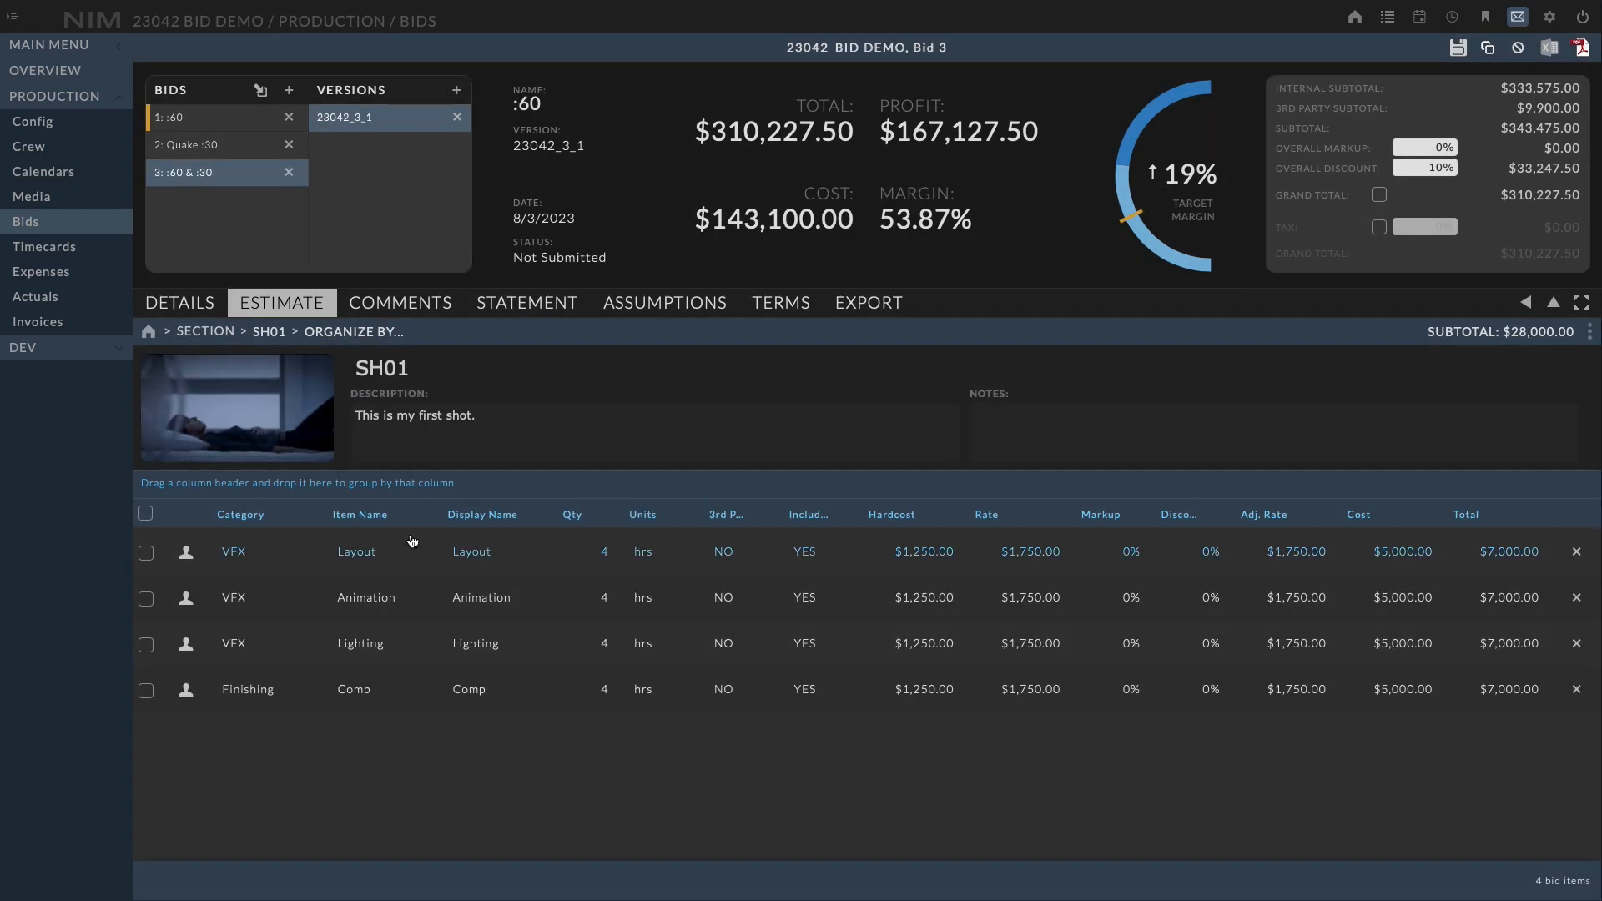
click(206, 333)
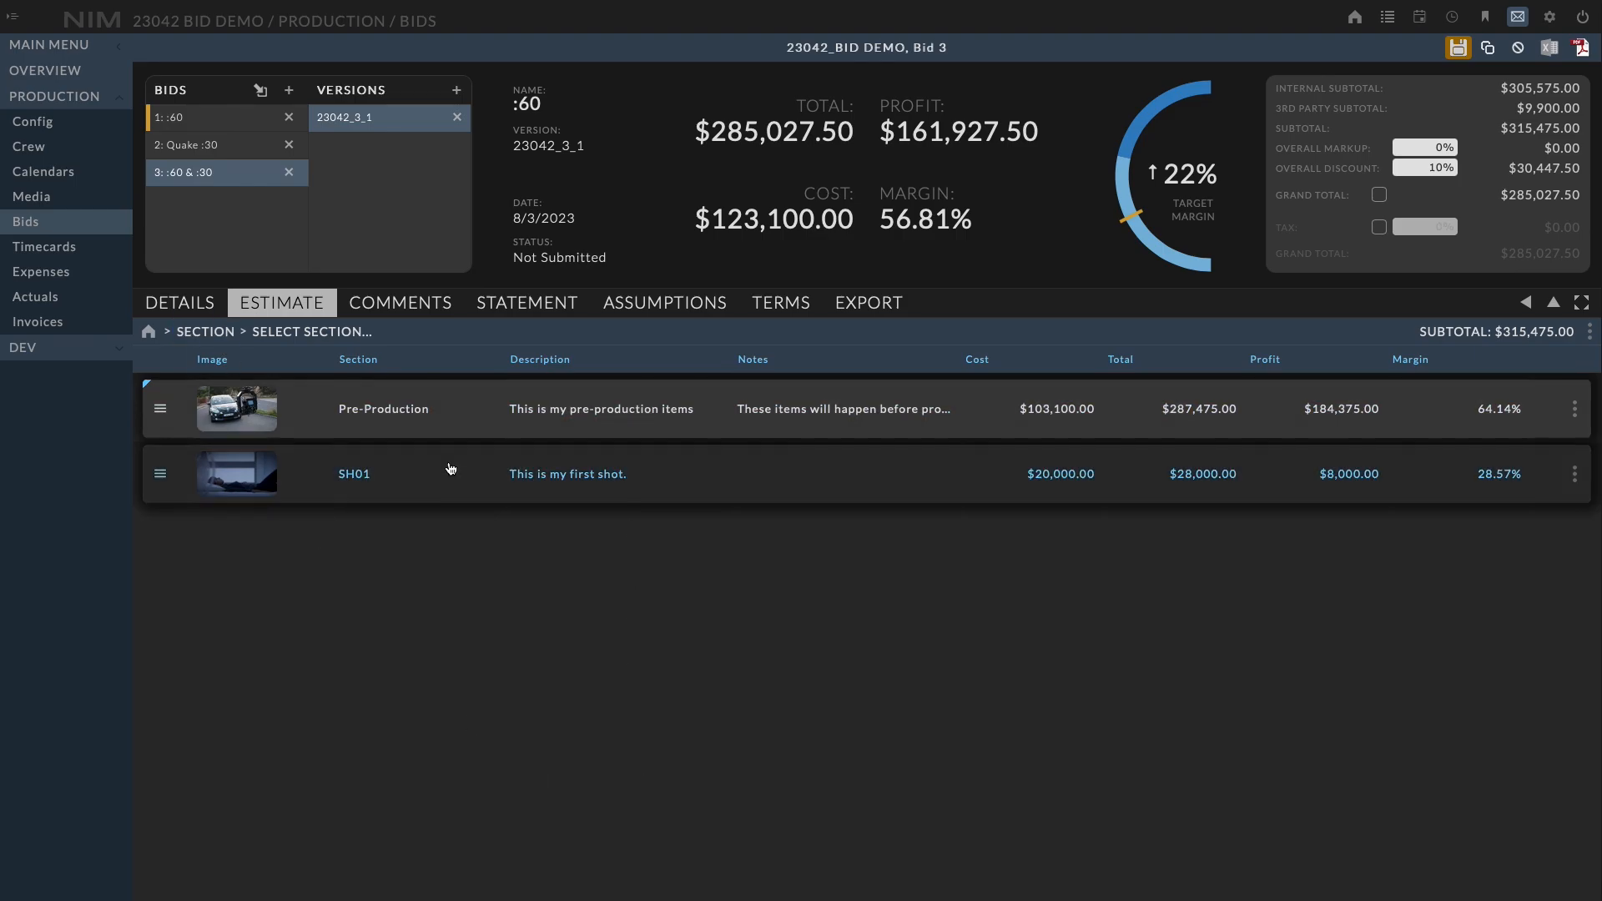
click(424, 418)
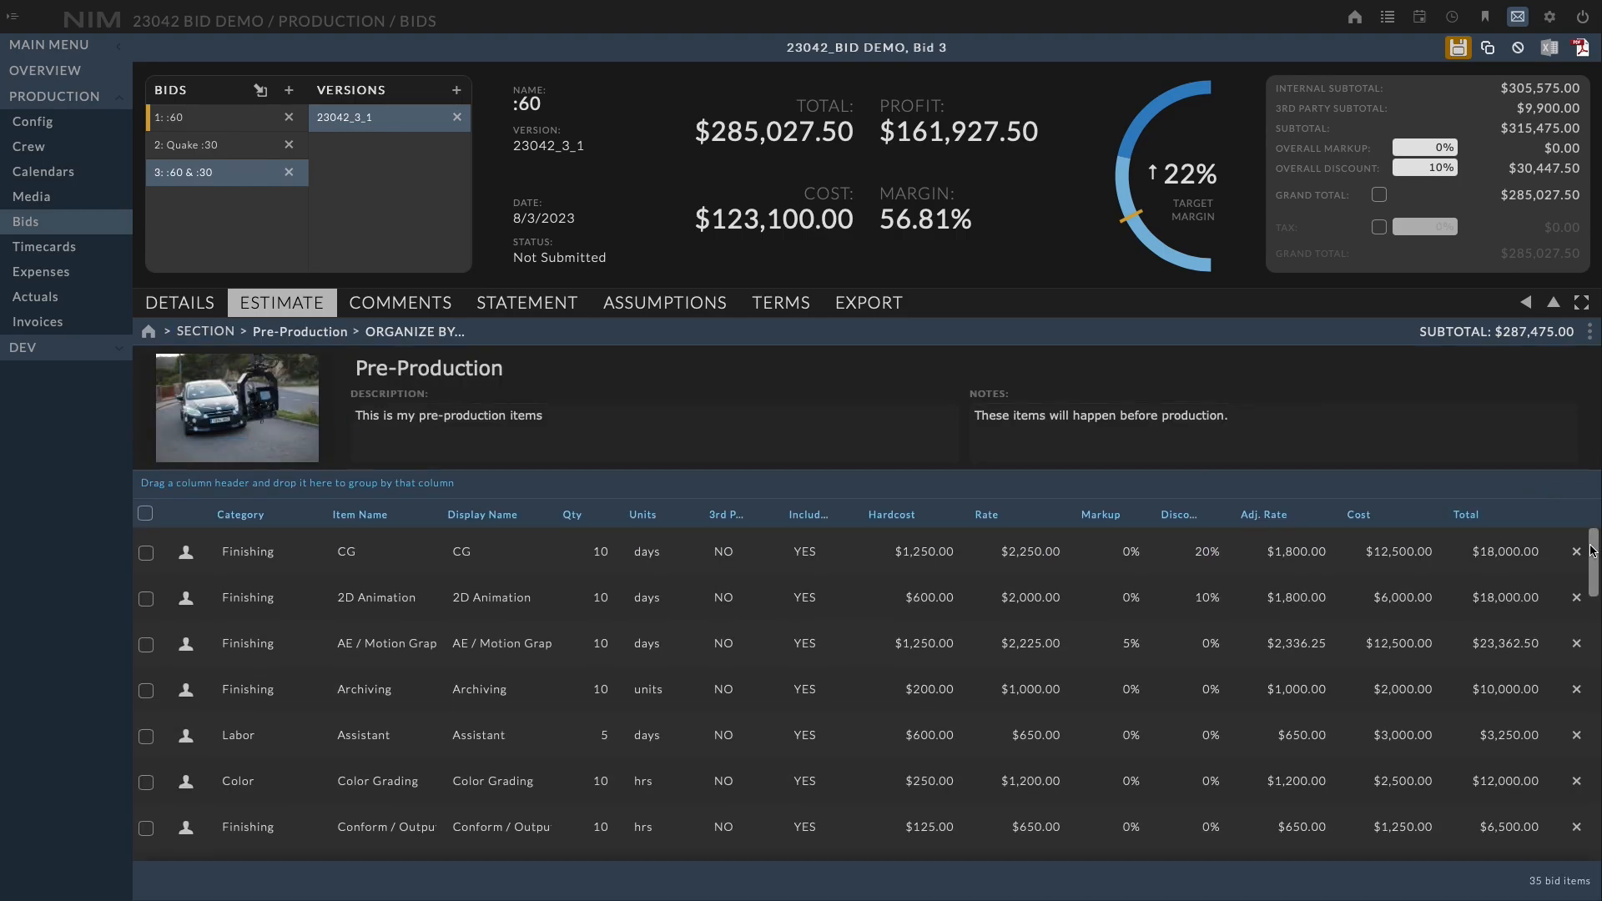
mouse_move(1586, 555)
mouse_down()
mouse_move(1584, 834)
mouse_move(1580, 551)
mouse_up()
click(300, 331)
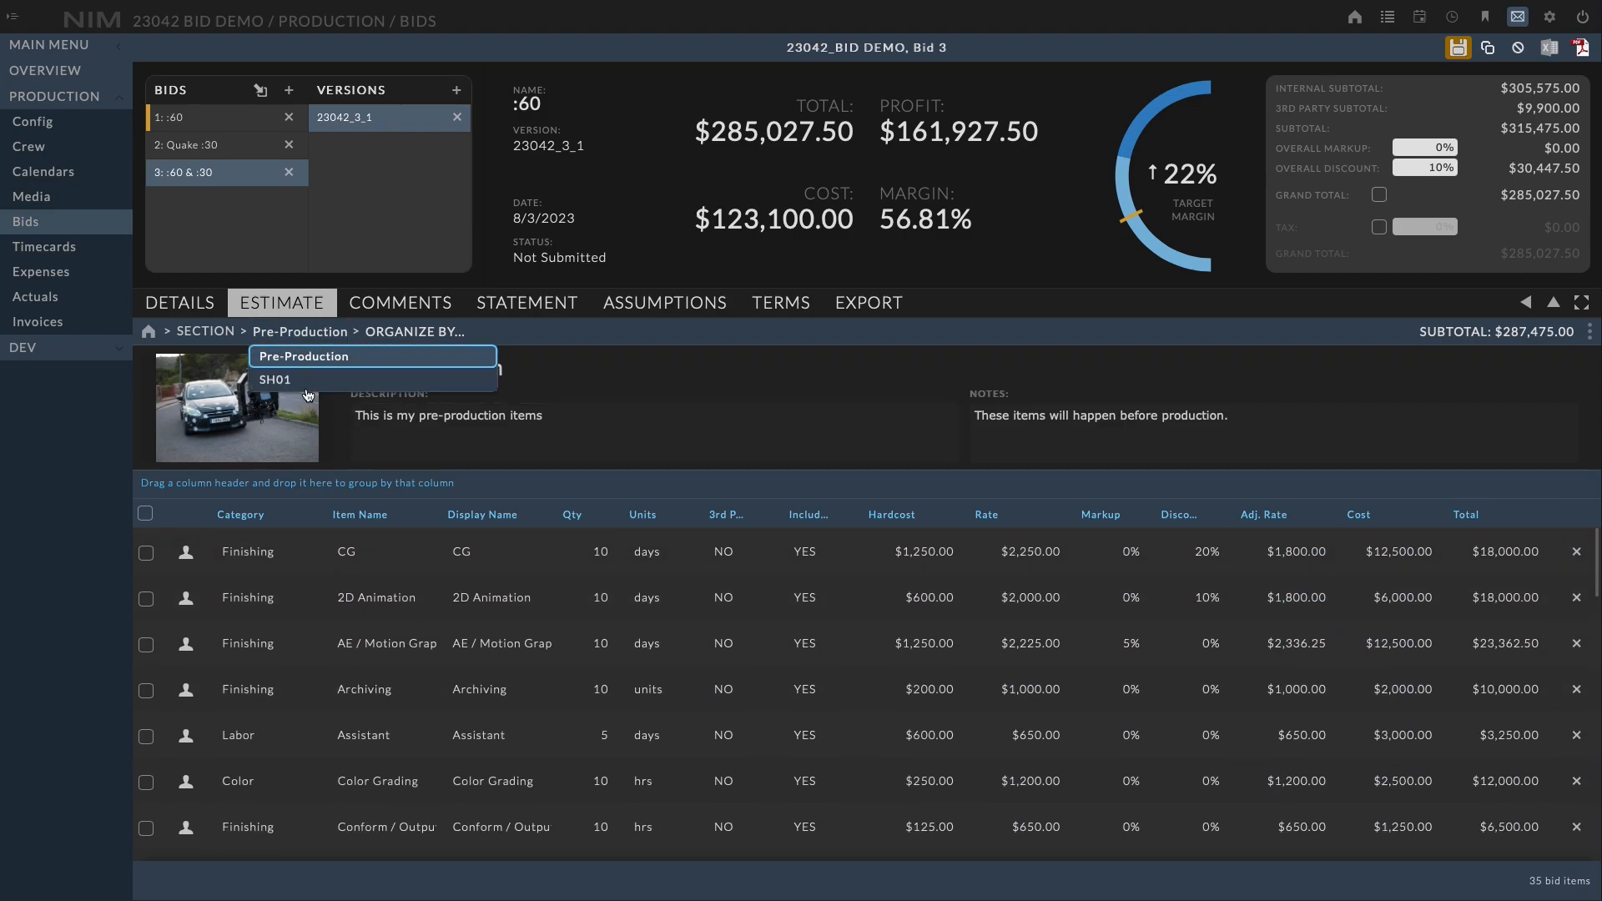
click(284, 382)
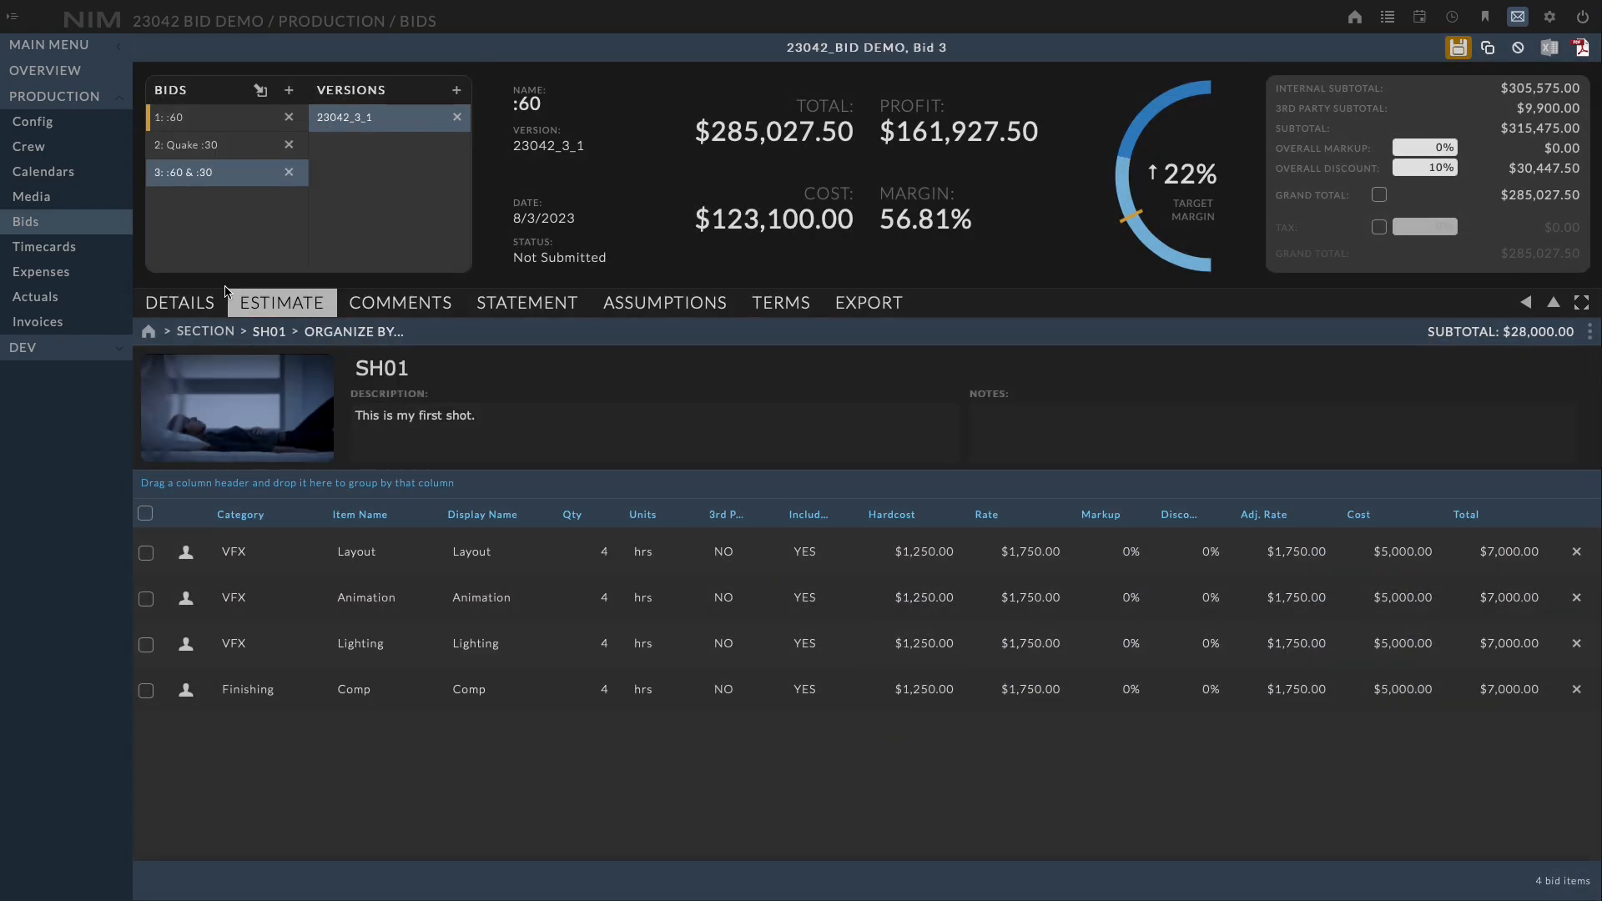
click(224, 333)
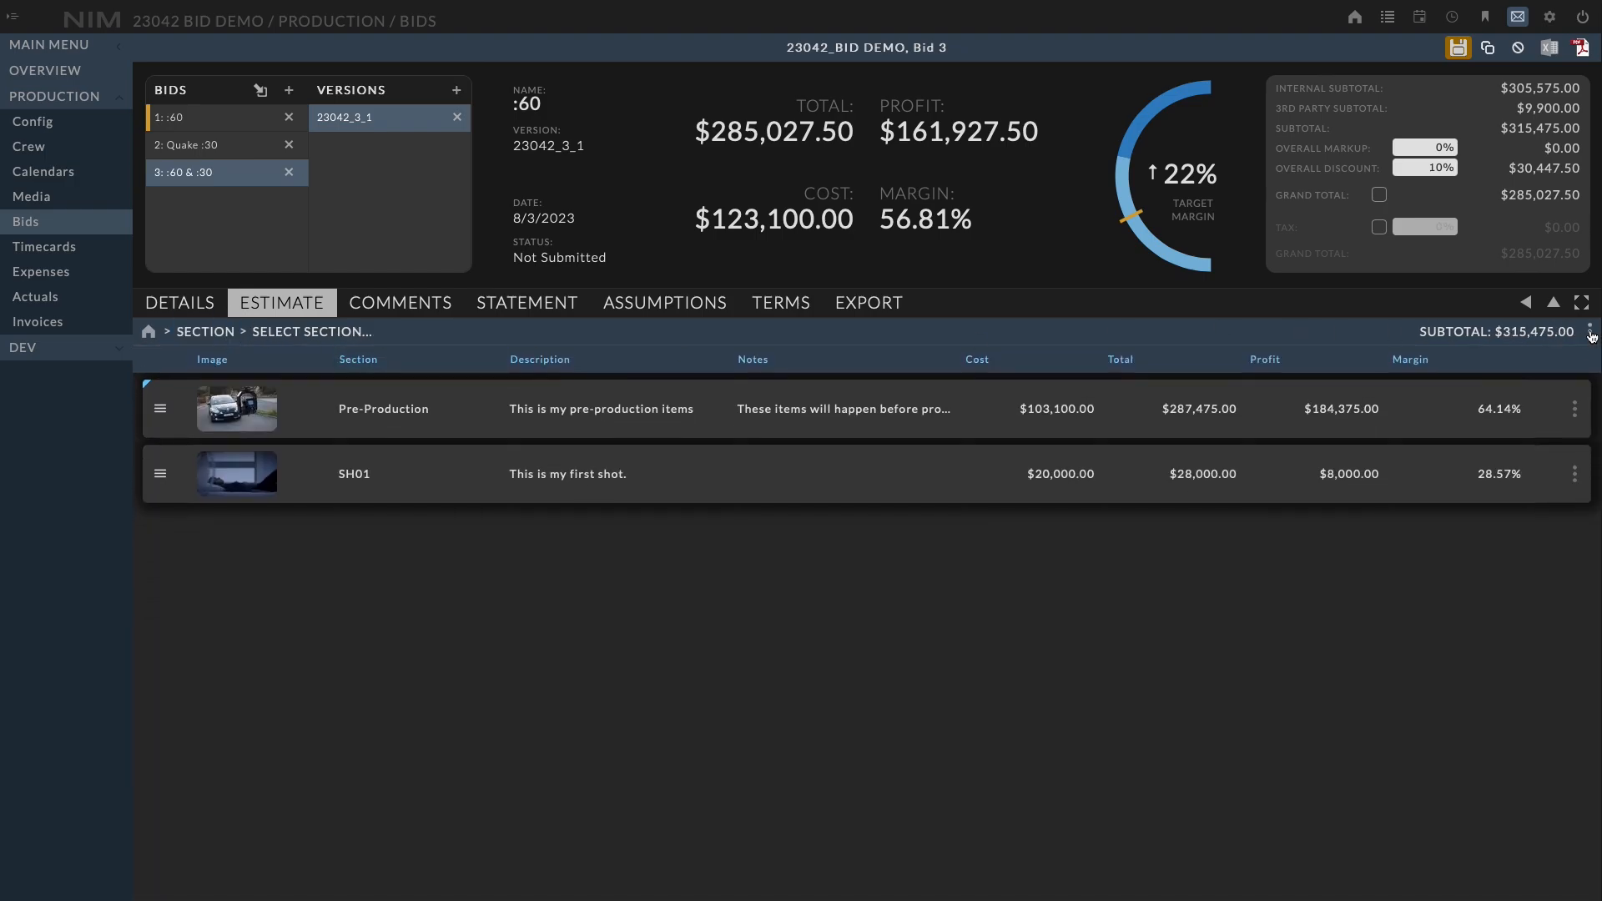
Create a new section sequence with prefix SH, numbers 2-4, offset 10, and the CG Shot template
click(1591, 333)
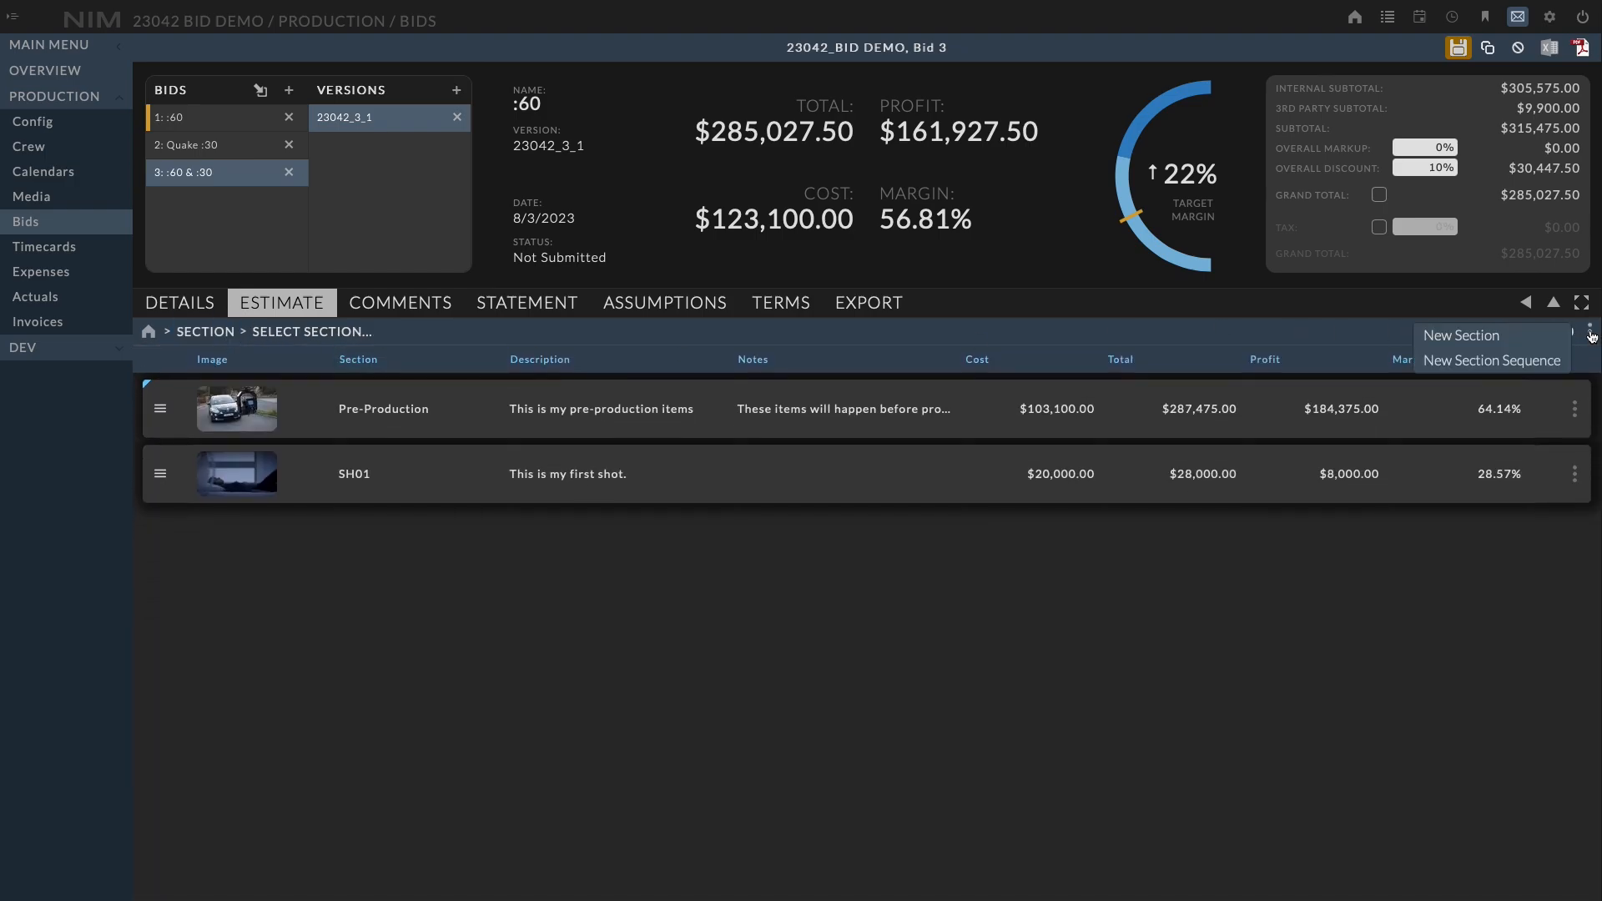
click(1514, 361)
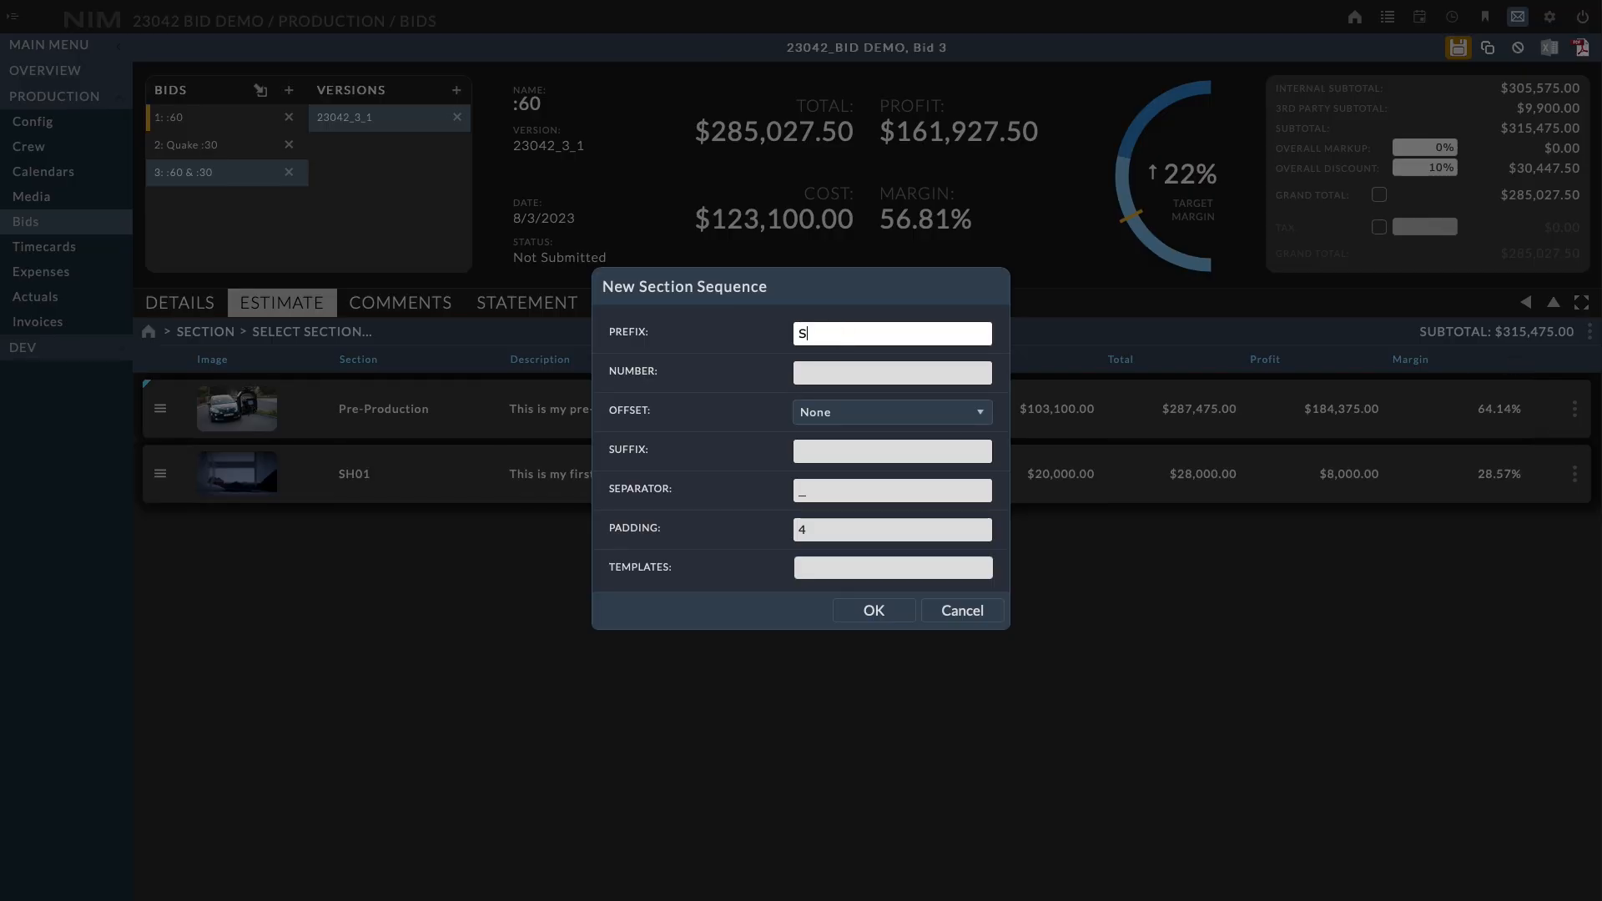
key(Tab)
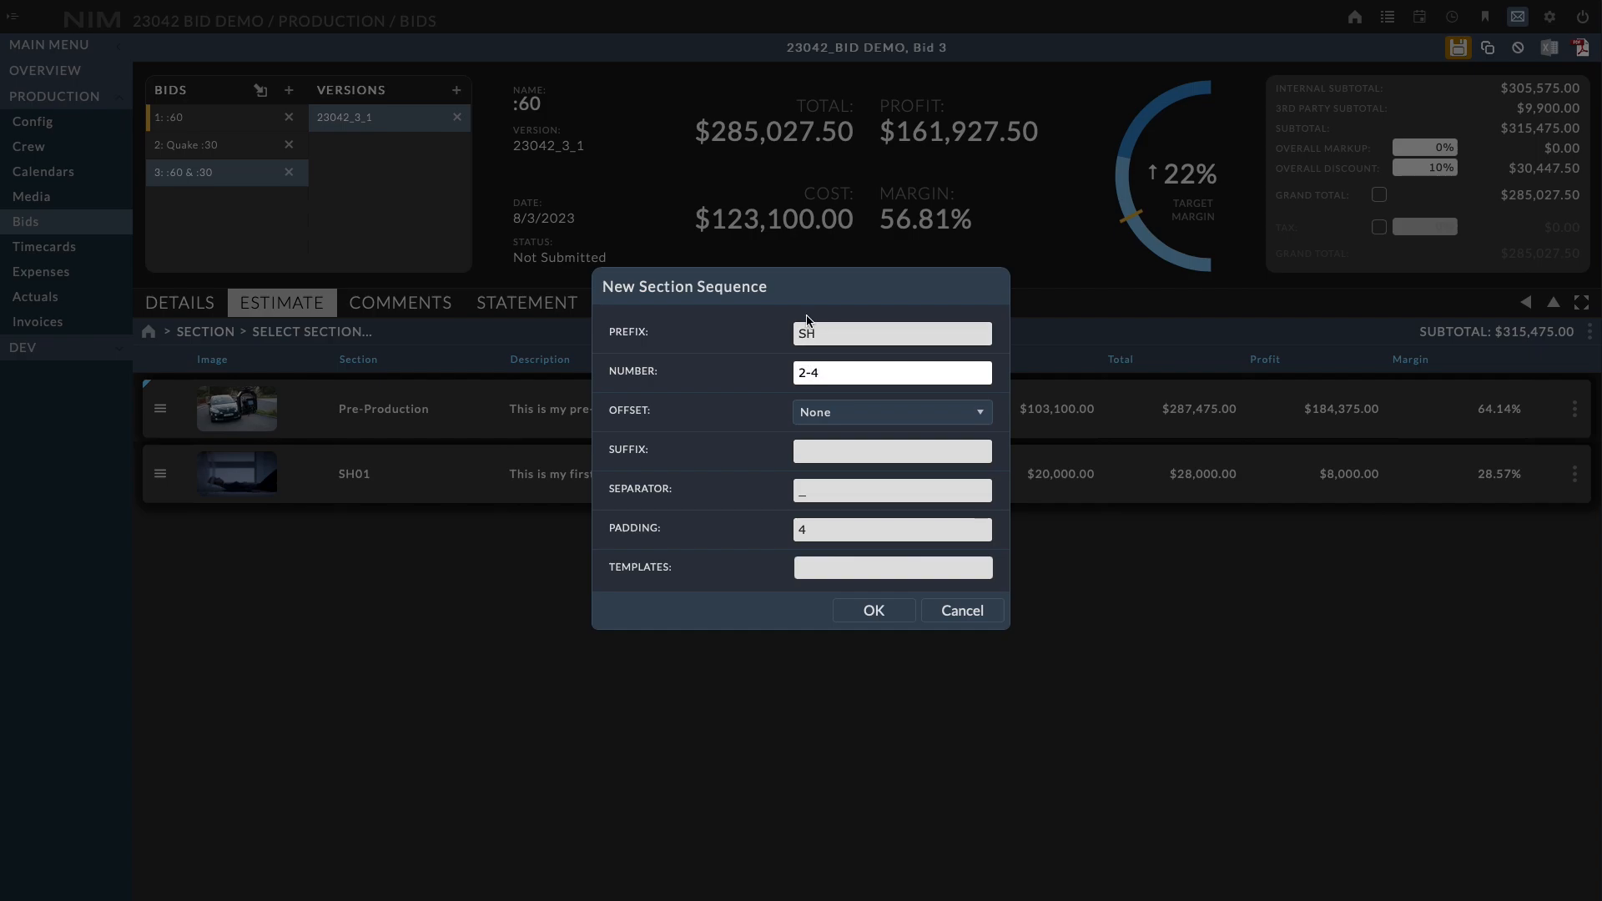
click(883, 411)
click(867, 462)
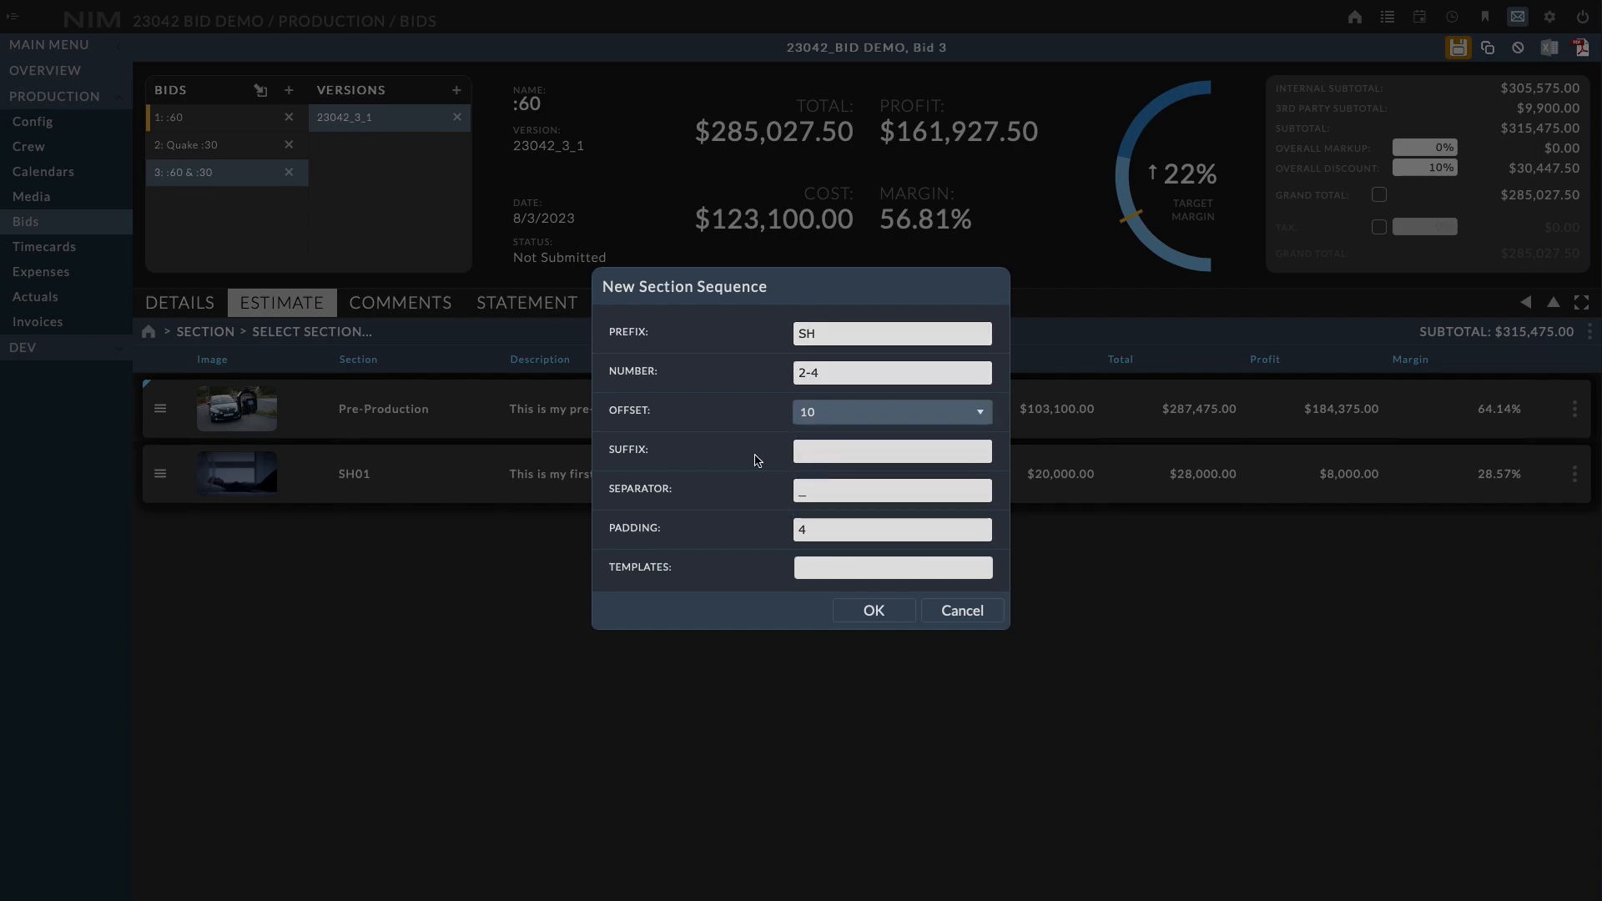
click(835, 568)
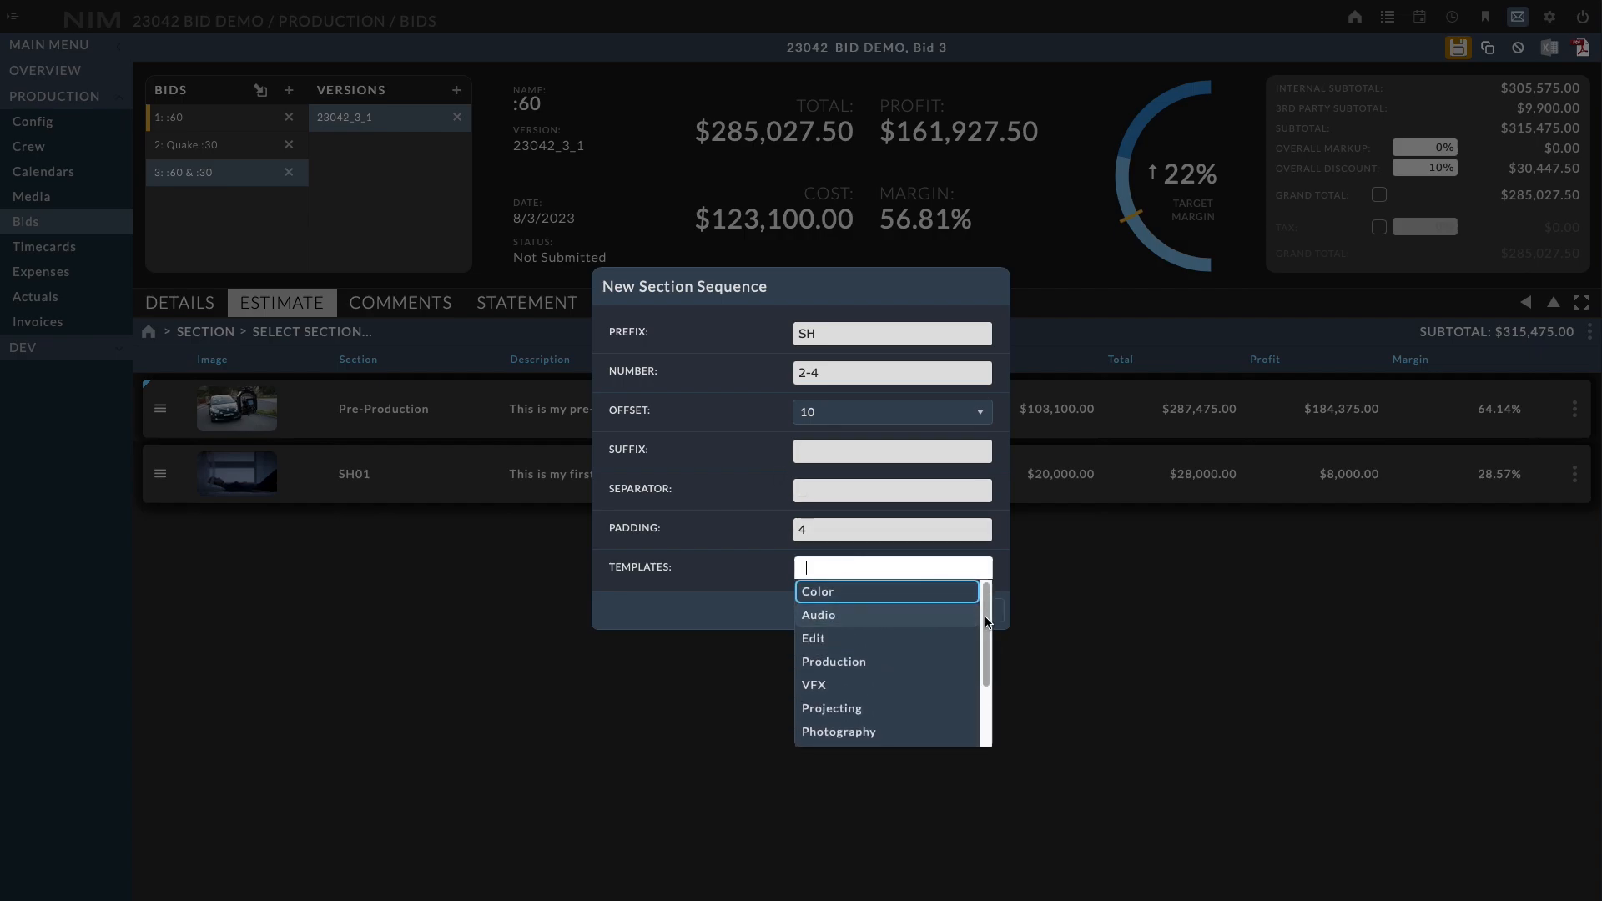
scroll(989, 668, down, 3)
click(840, 667)
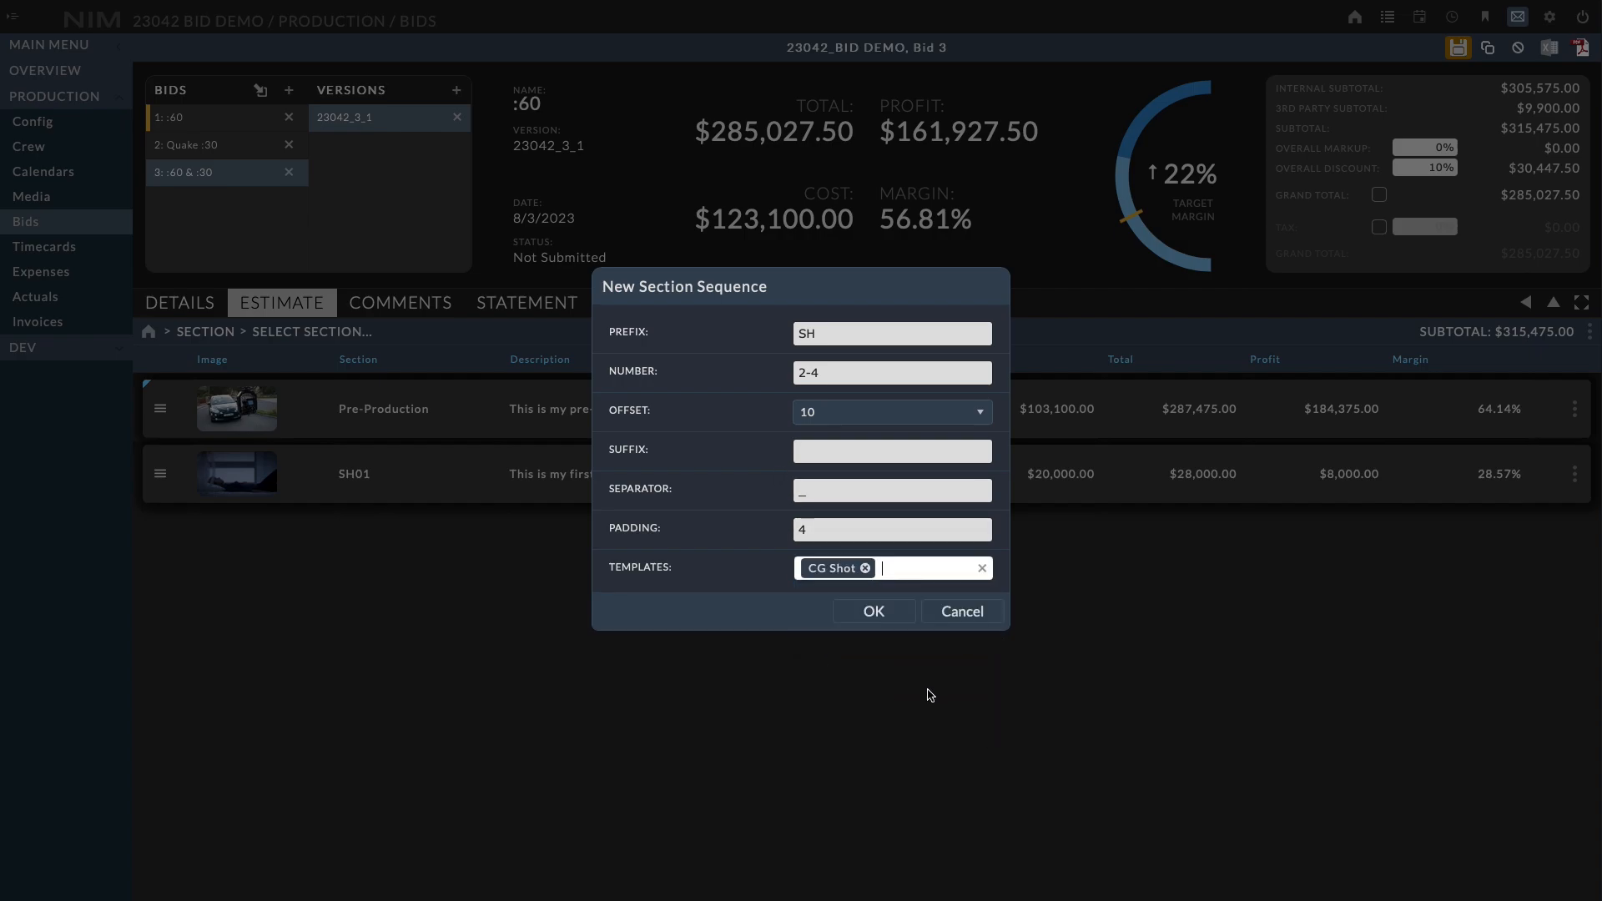
click(893, 570)
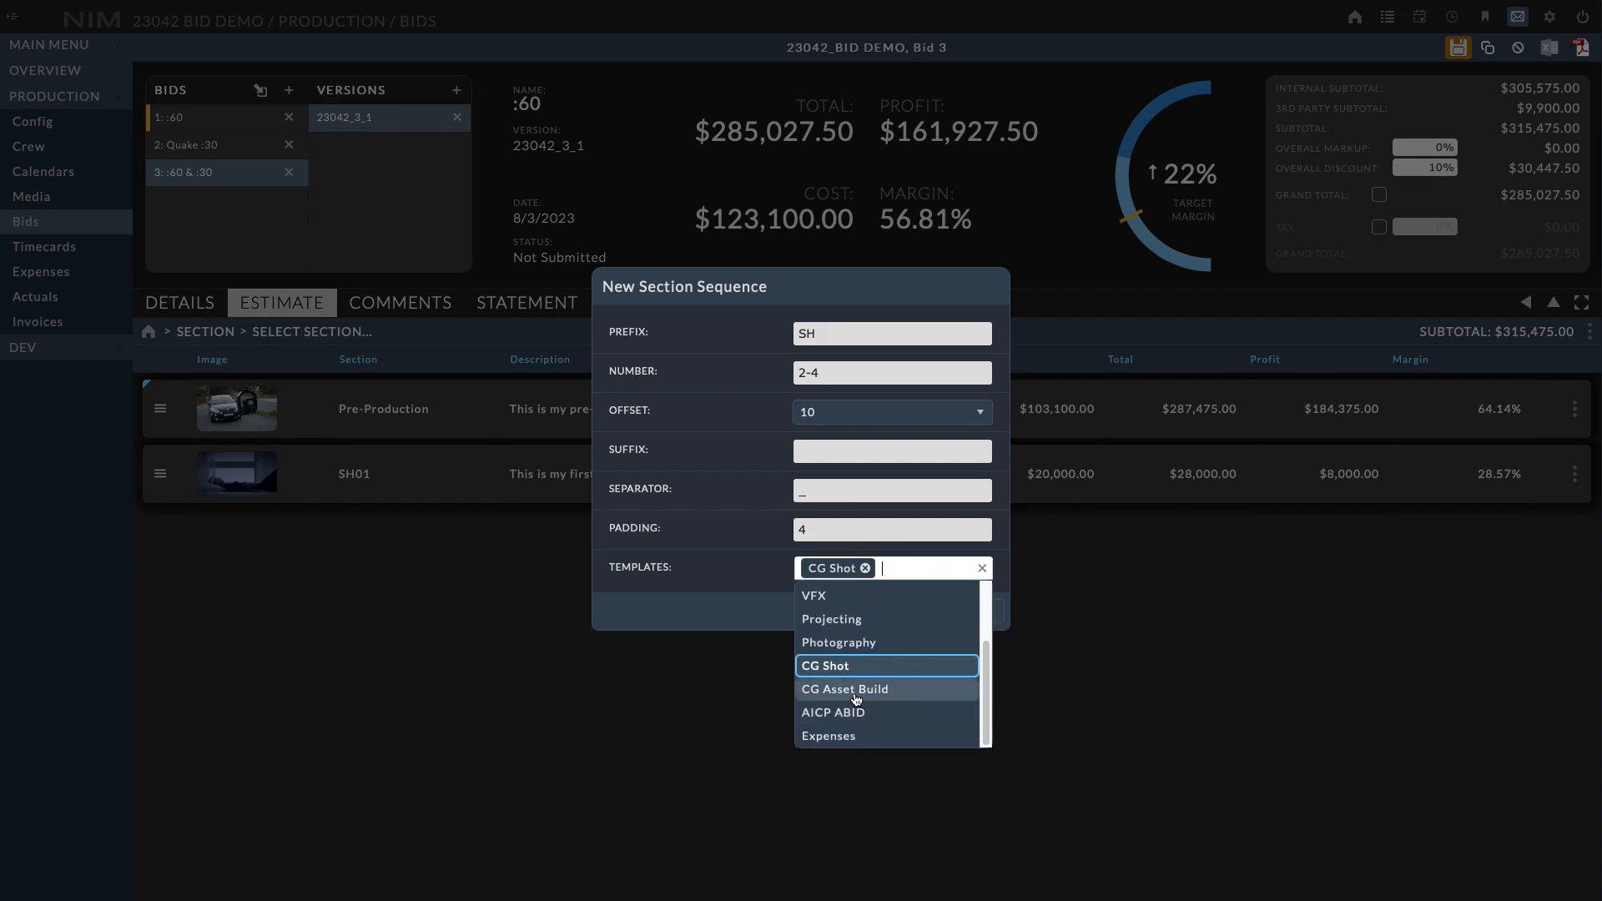
click(883, 699)
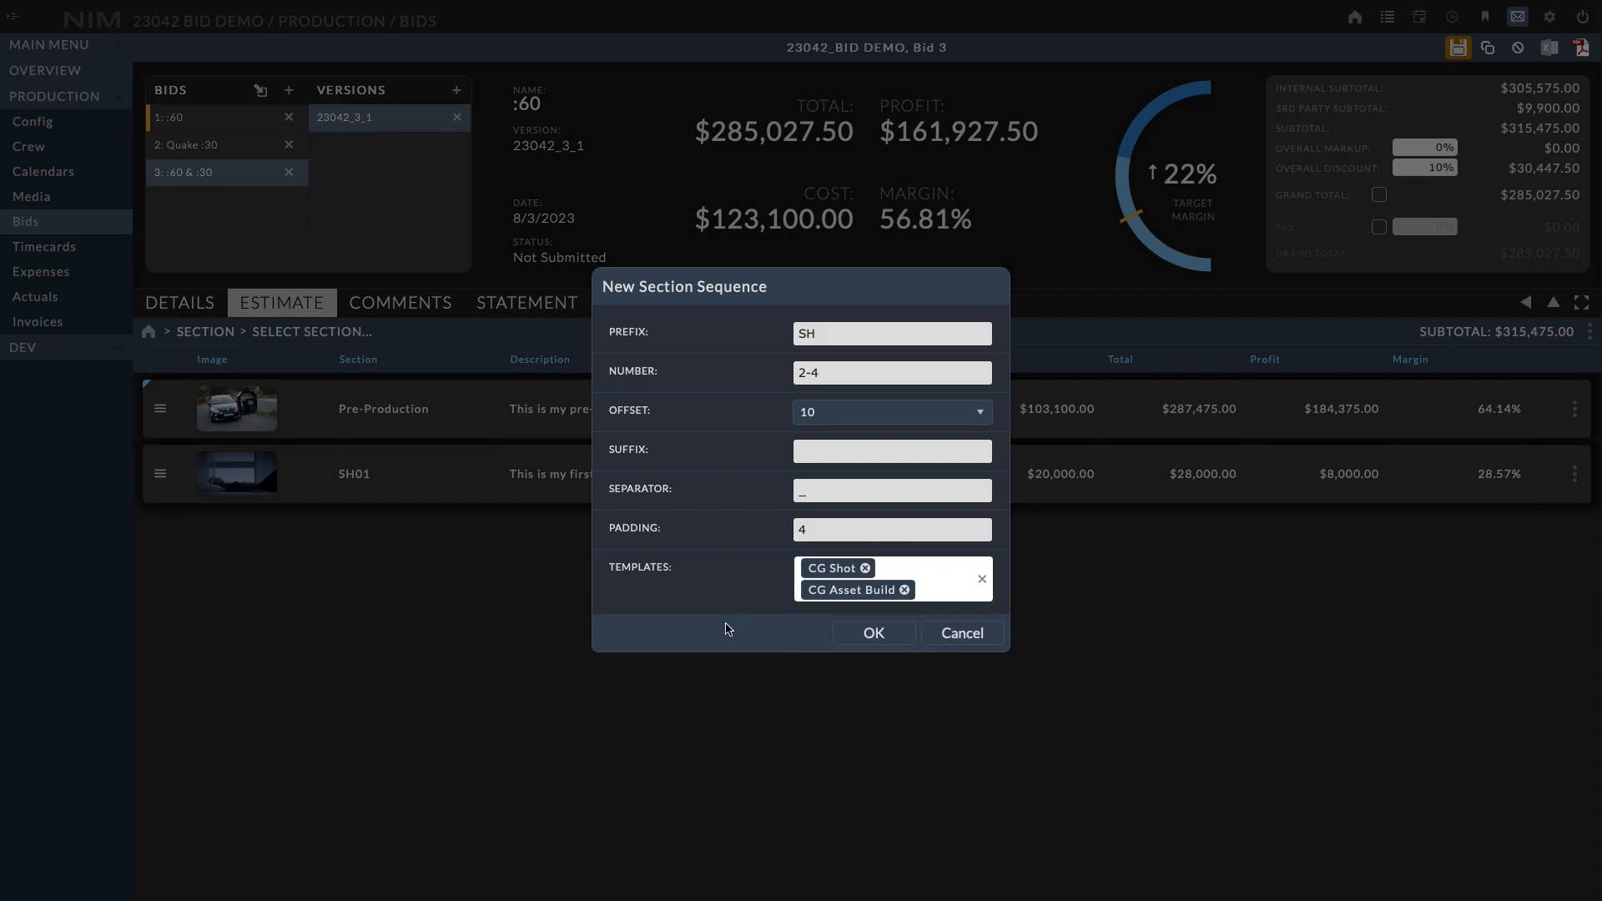
click(904, 590)
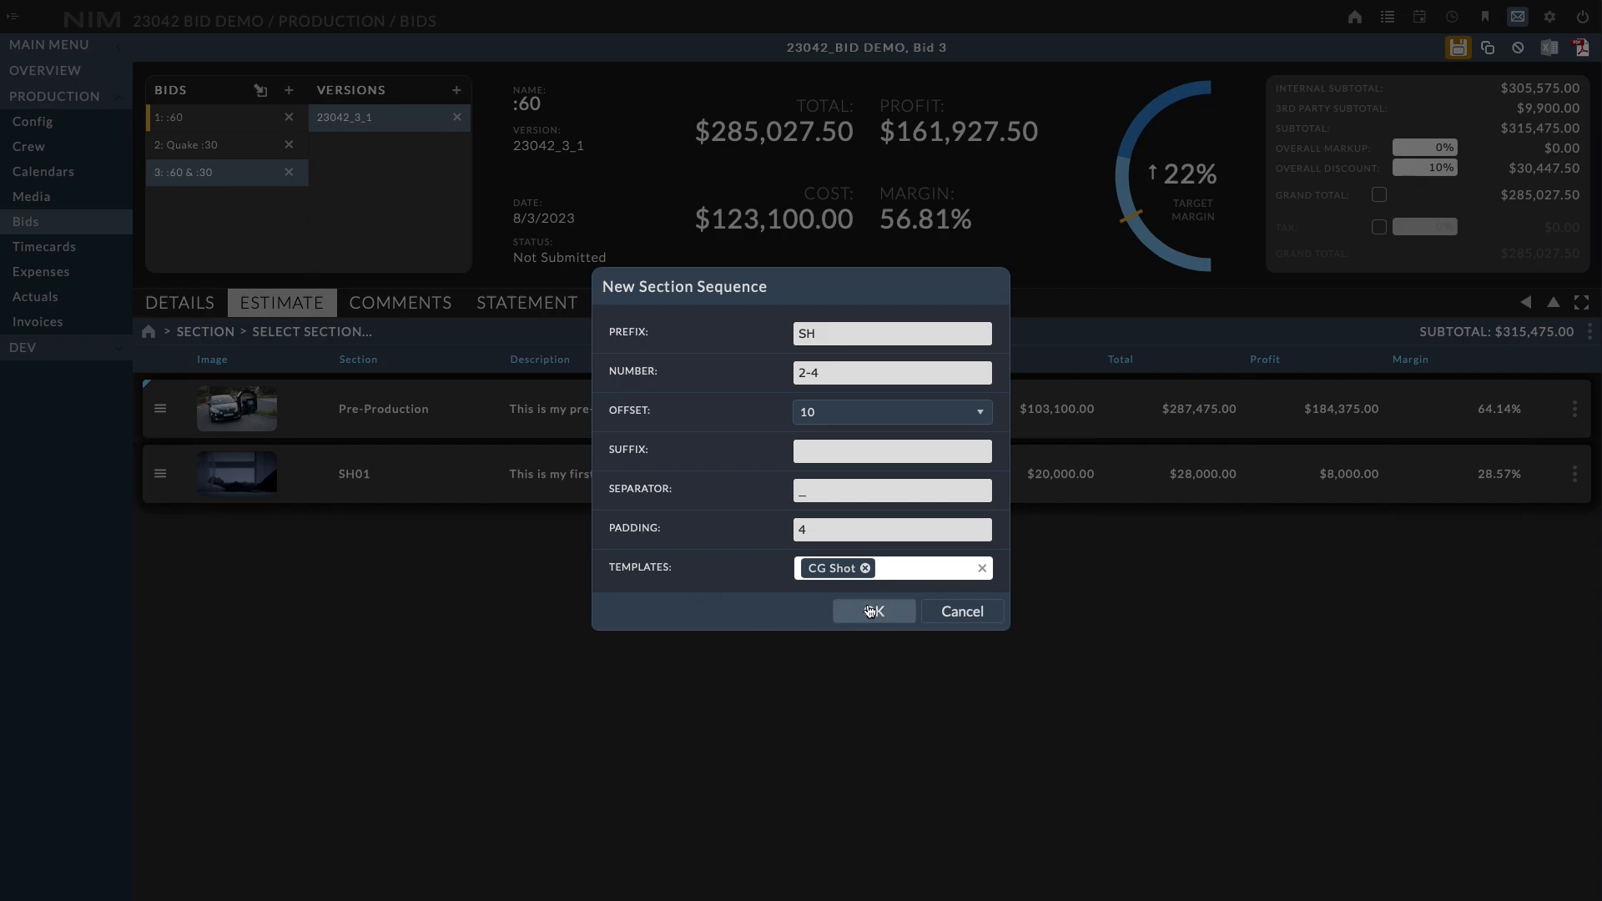
click(871, 613)
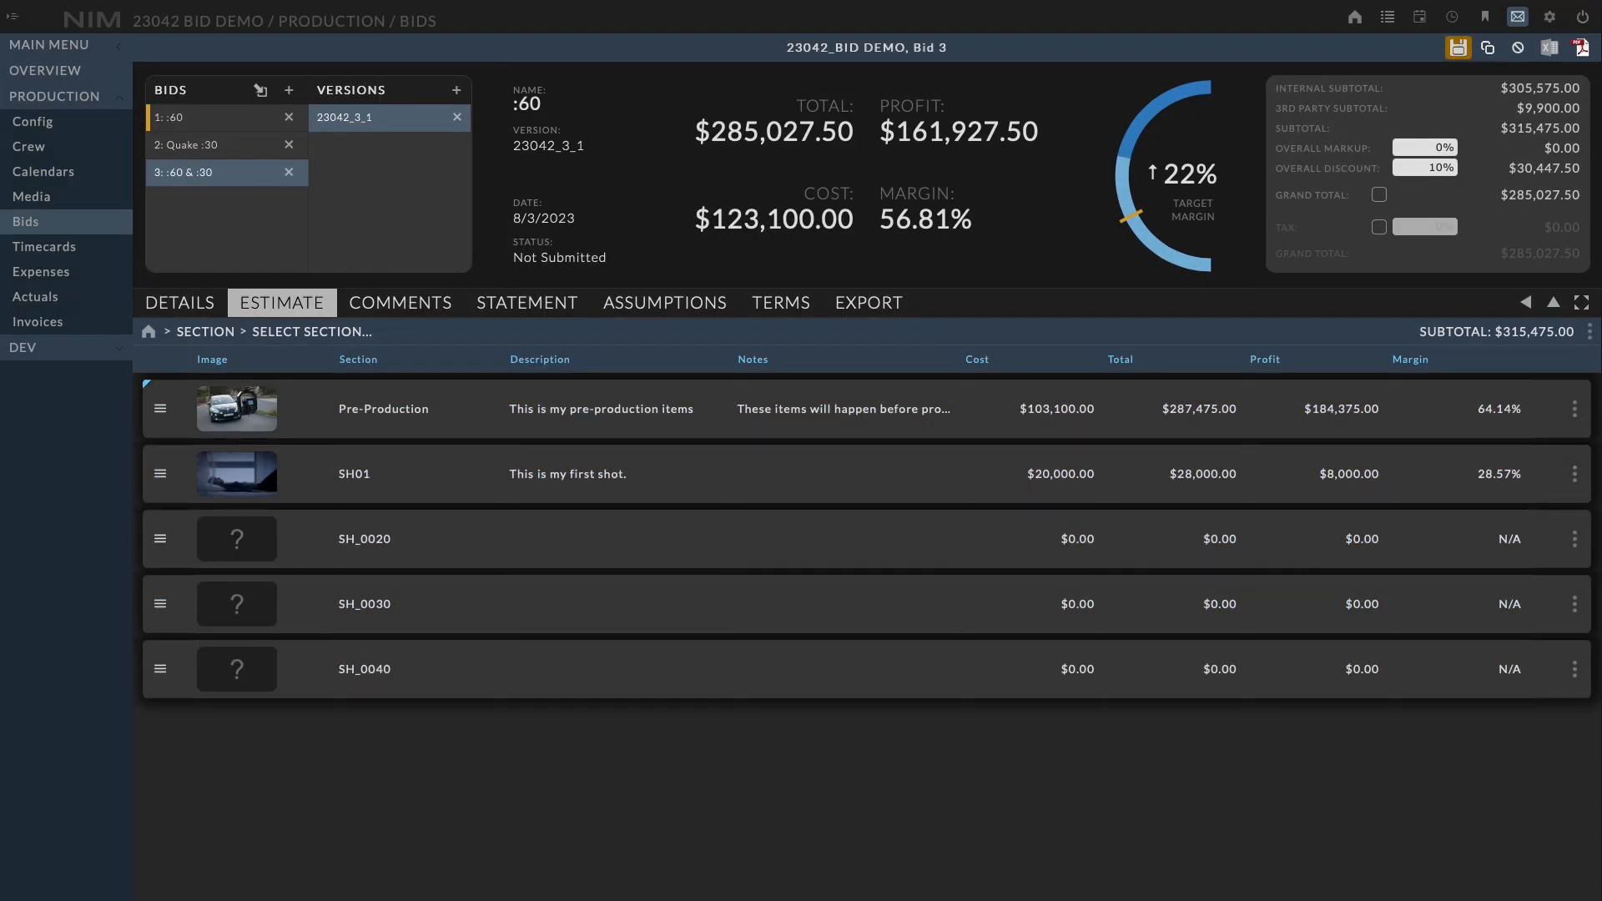
Open the SH_0020 section and add a glass image file as its image
click(373, 559)
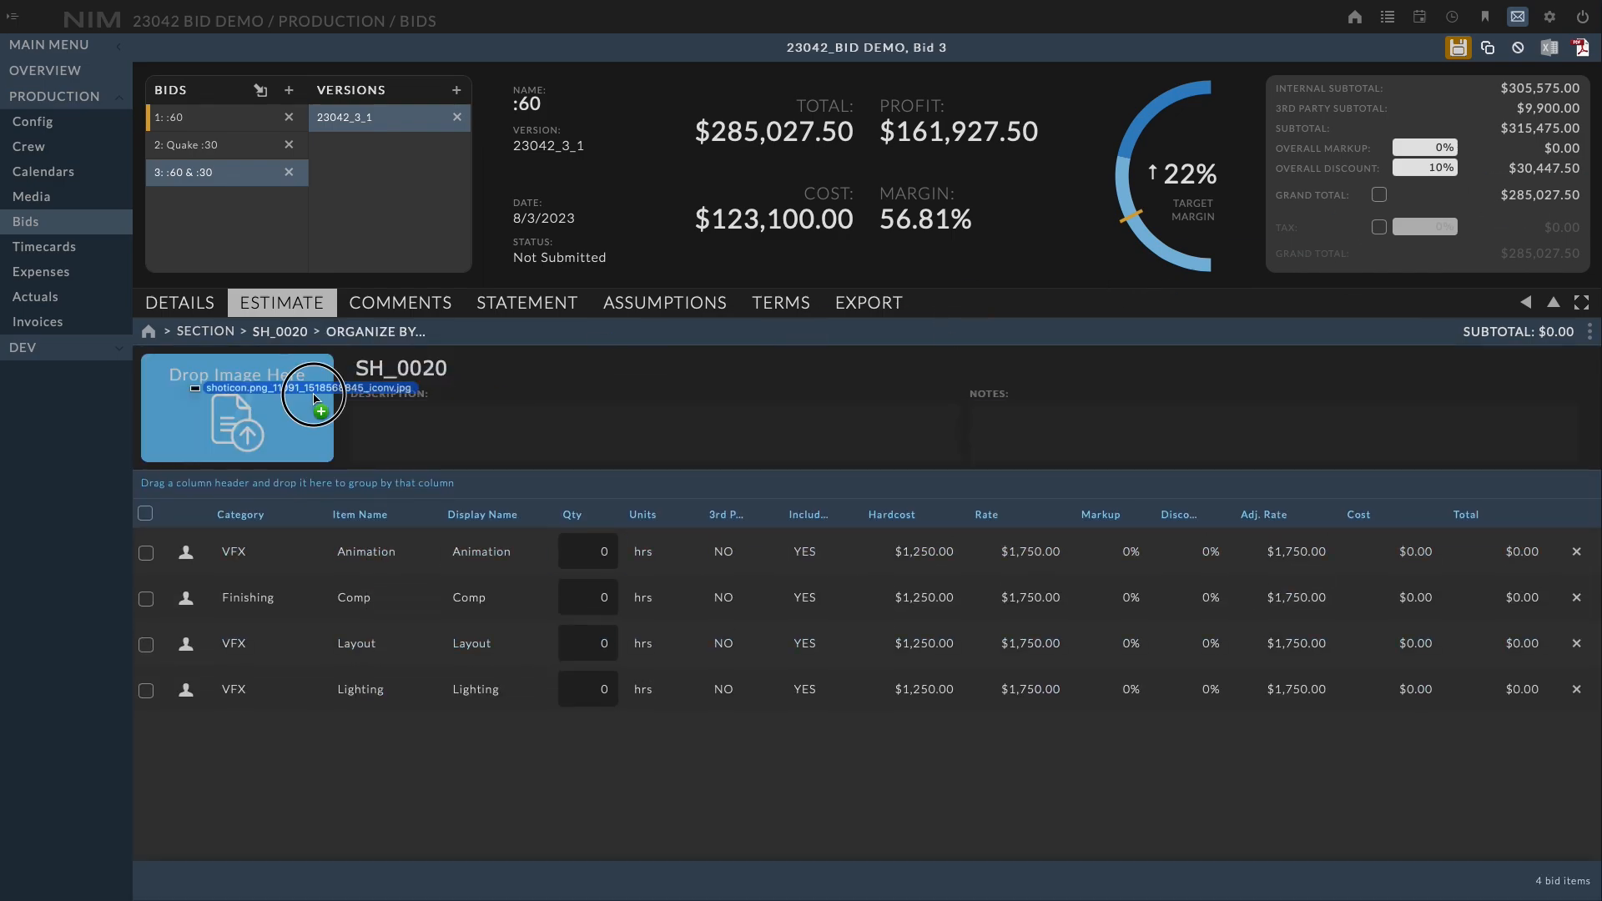
drag(250, 404, 317, 367)
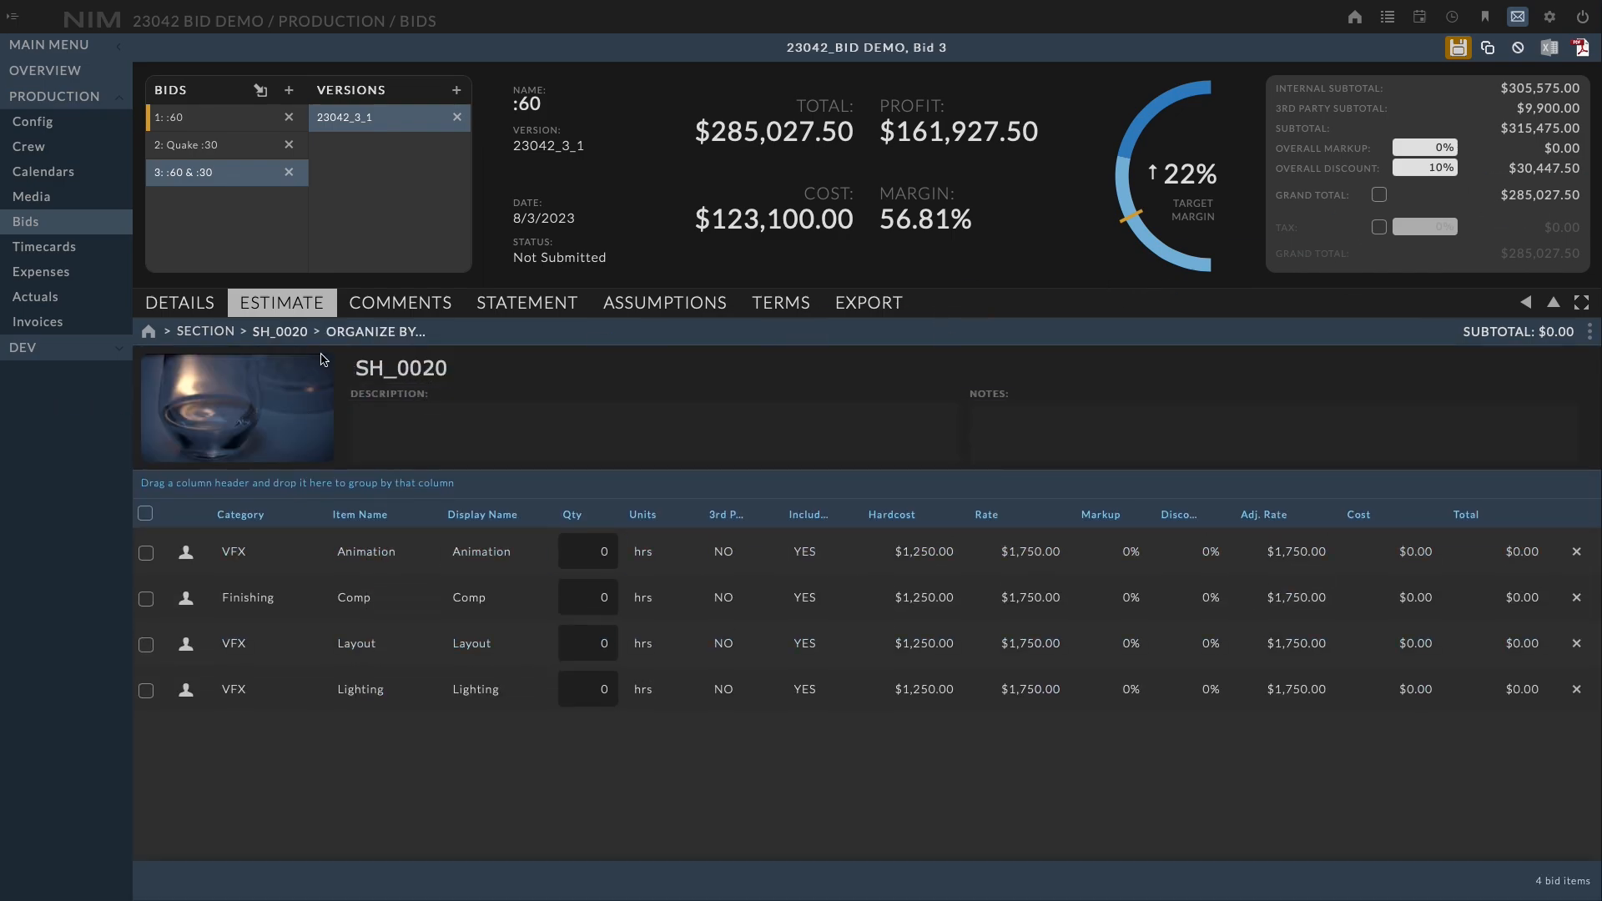
Switch to the SH_0030 section and add the same glass image as its image
click(282, 332)
click(319, 430)
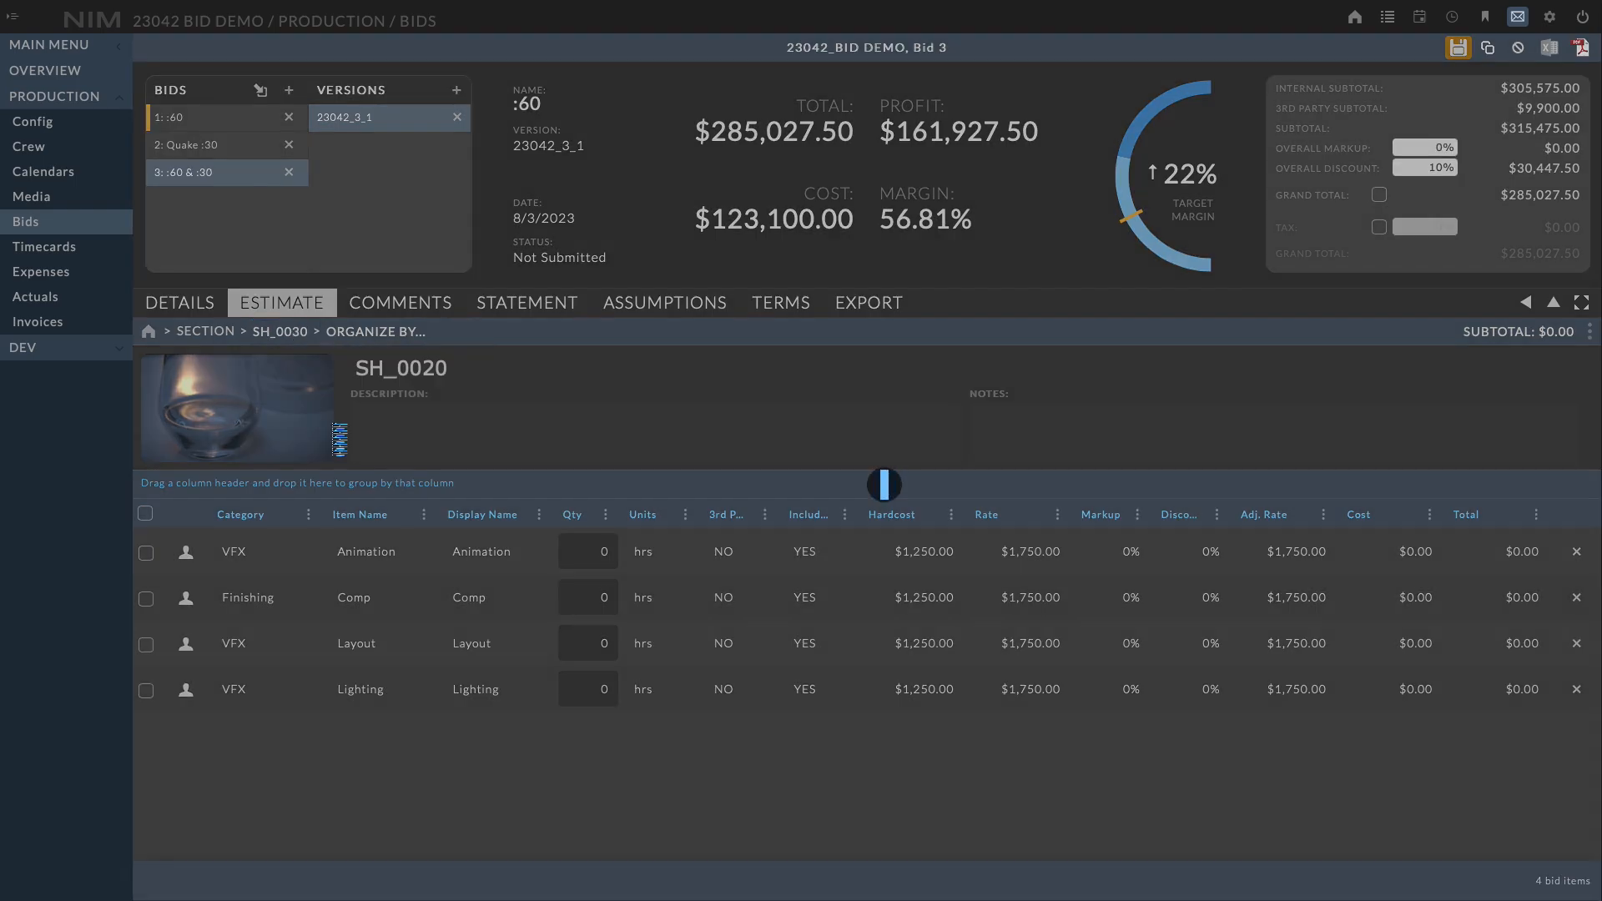
drag(1145, 293, 302, 435)
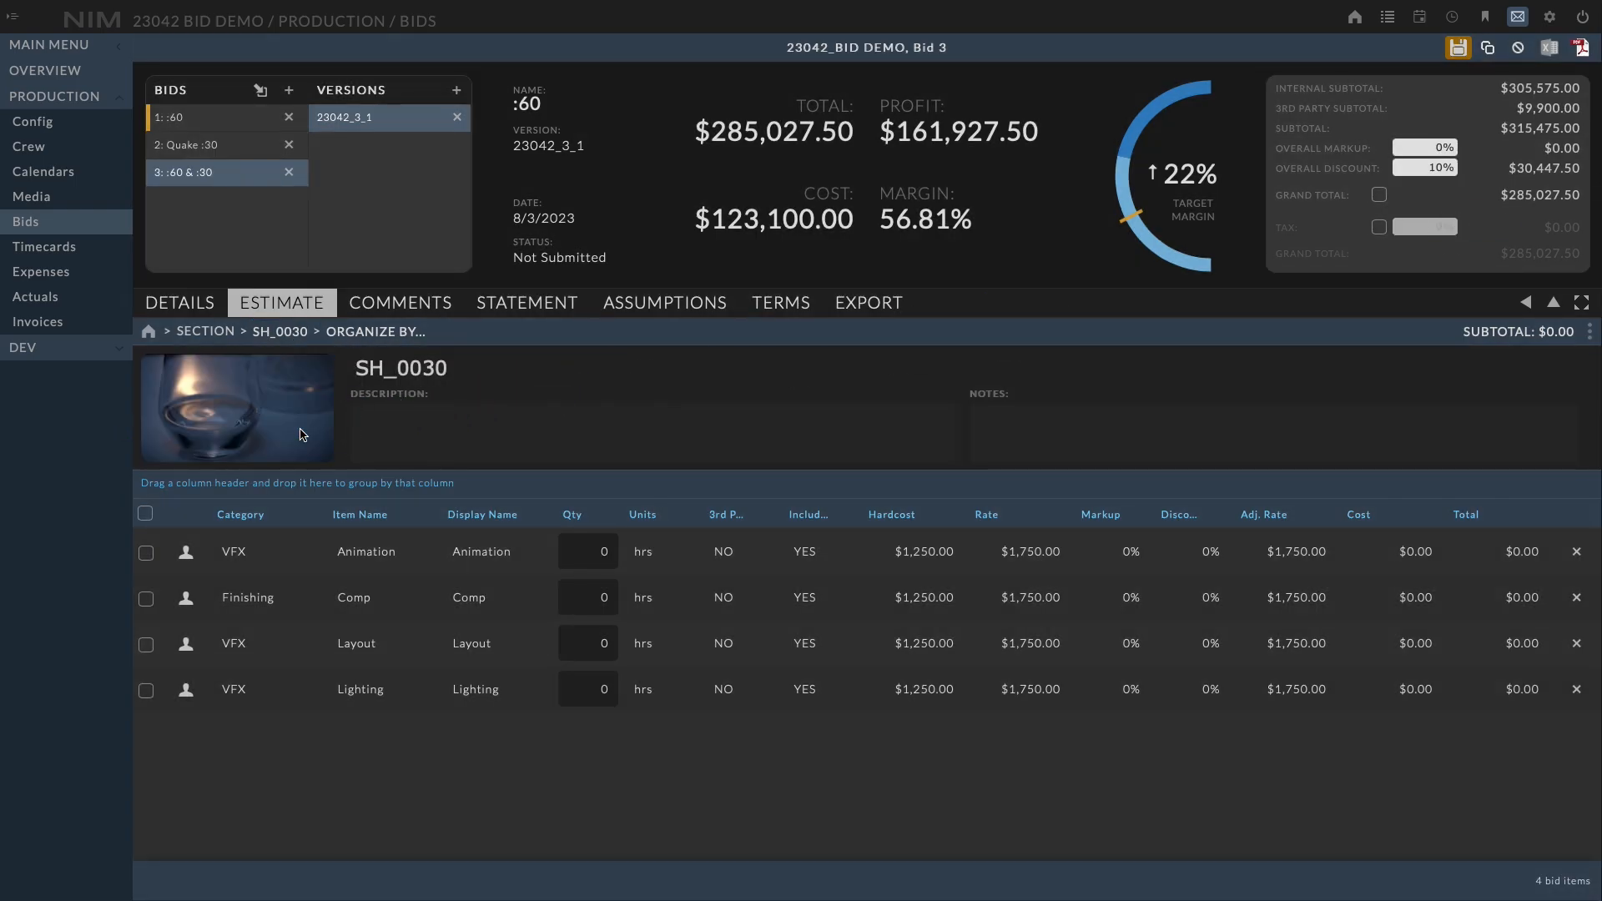
Switch to the SH_0040 section and add an image of a figure in front of a garage door
click(288, 333)
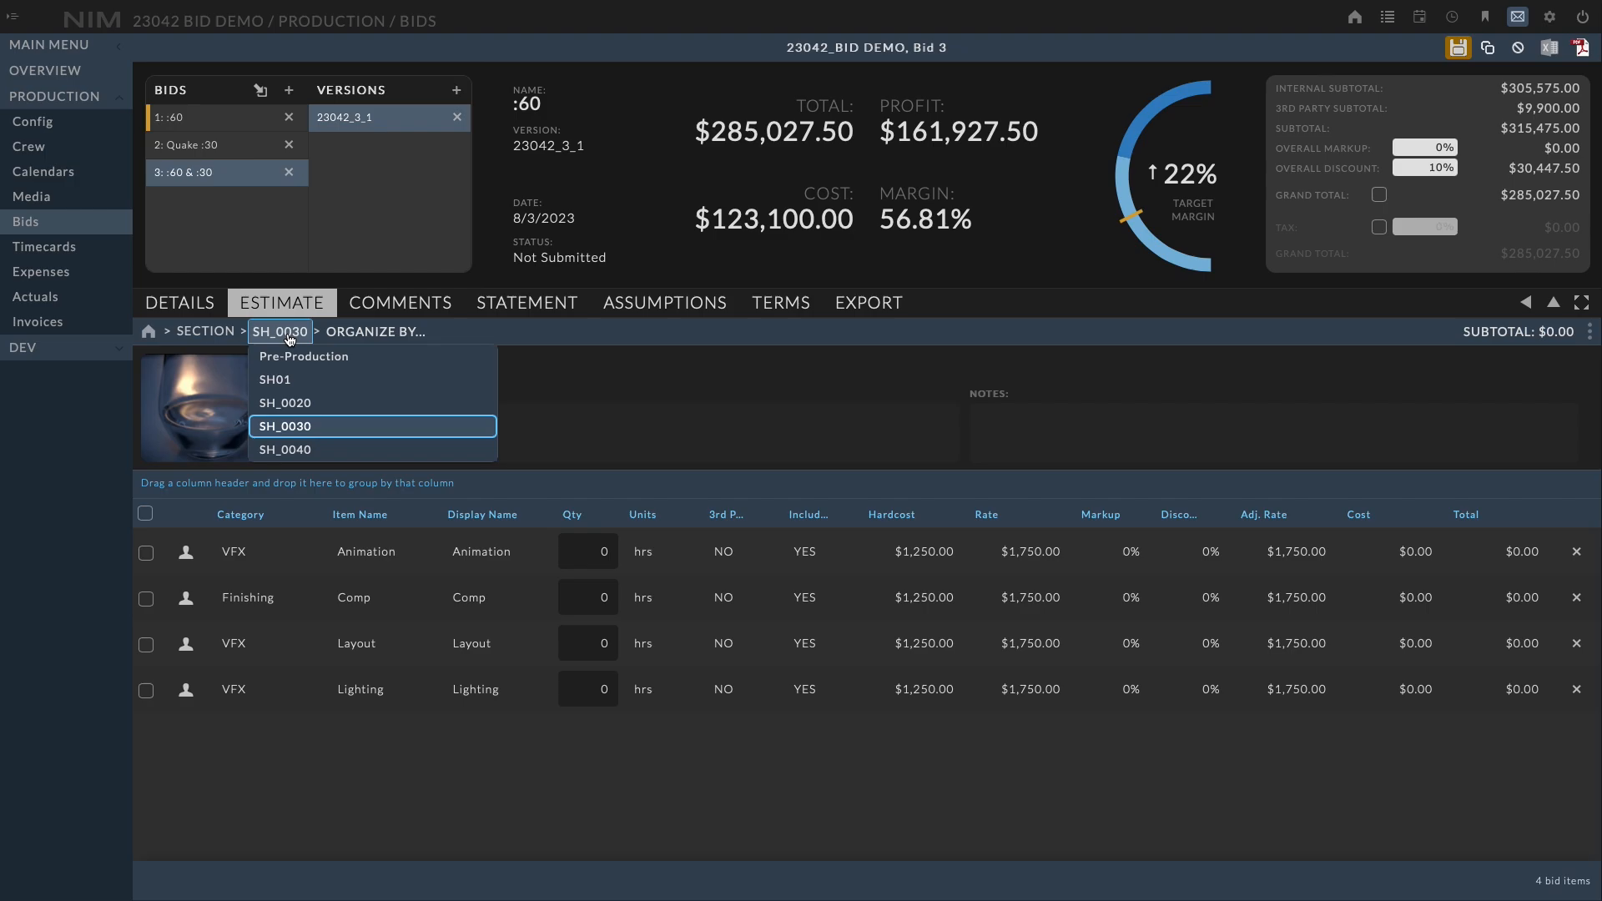
click(310, 452)
drag(1144, 293, 264, 402)
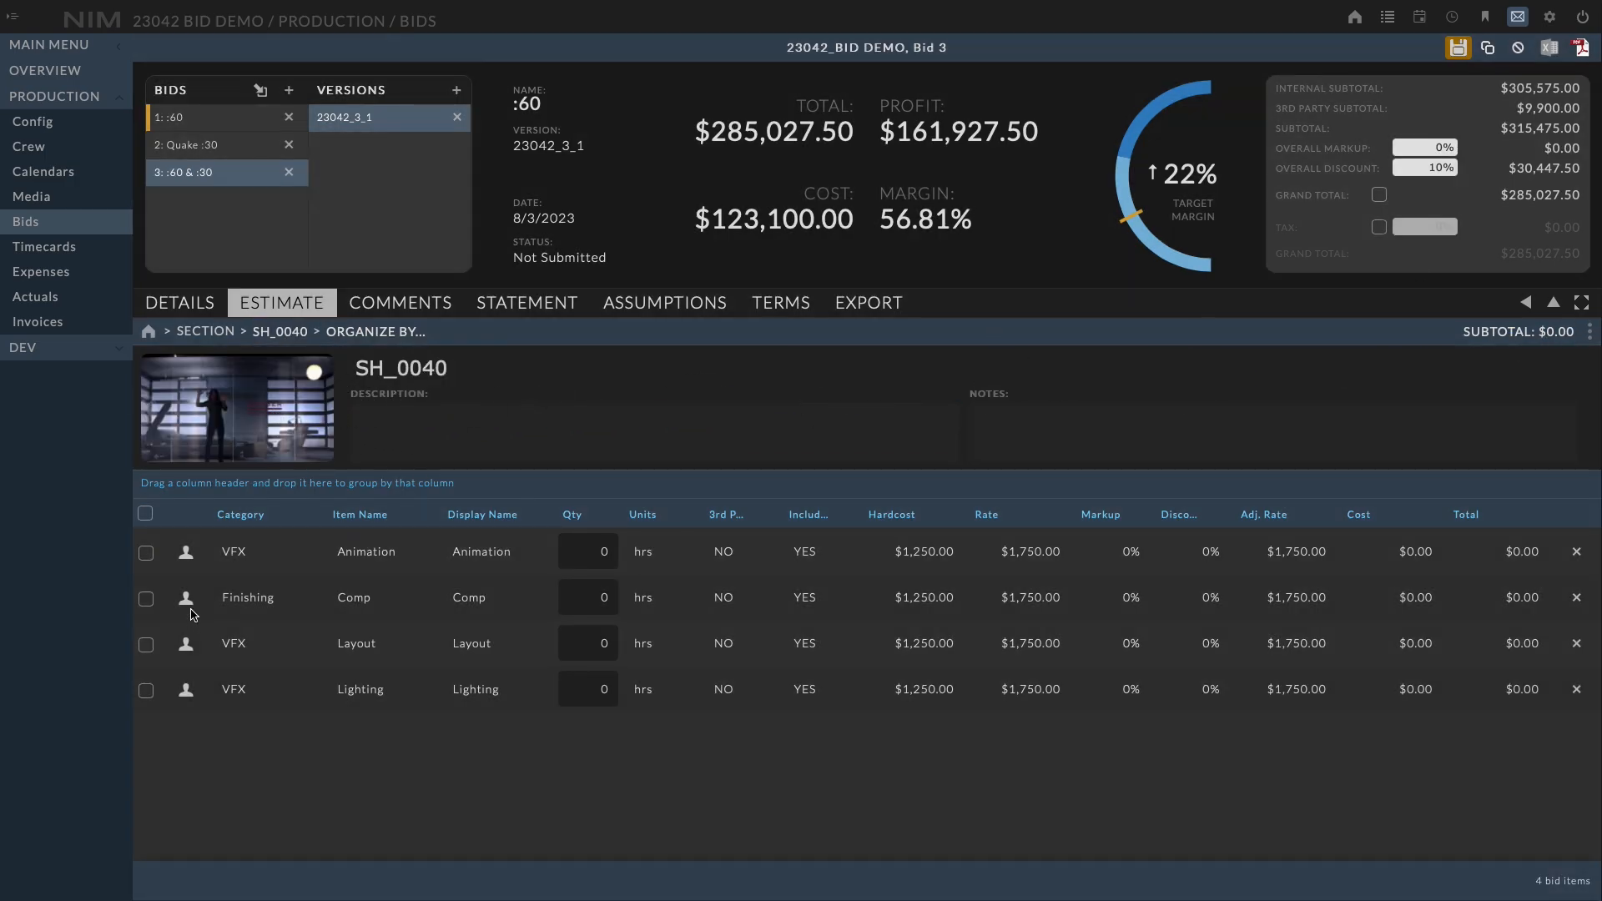
Select all four SH_0040 items and set their quantity to 3
click(146, 514)
click(588, 551)
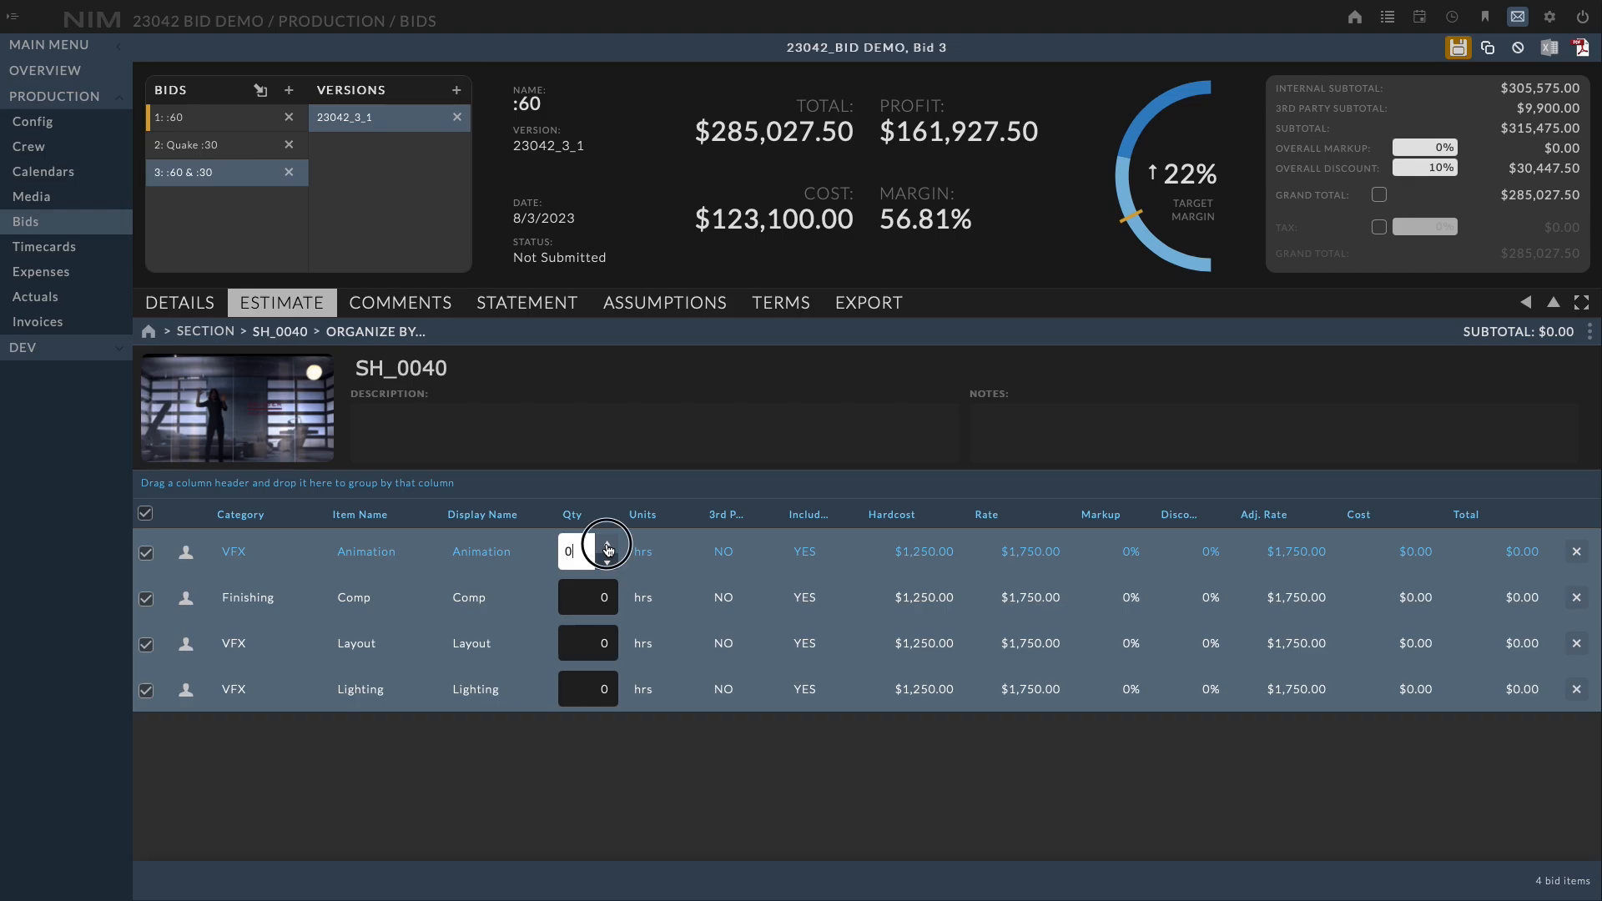
text(3)
click(722, 683)
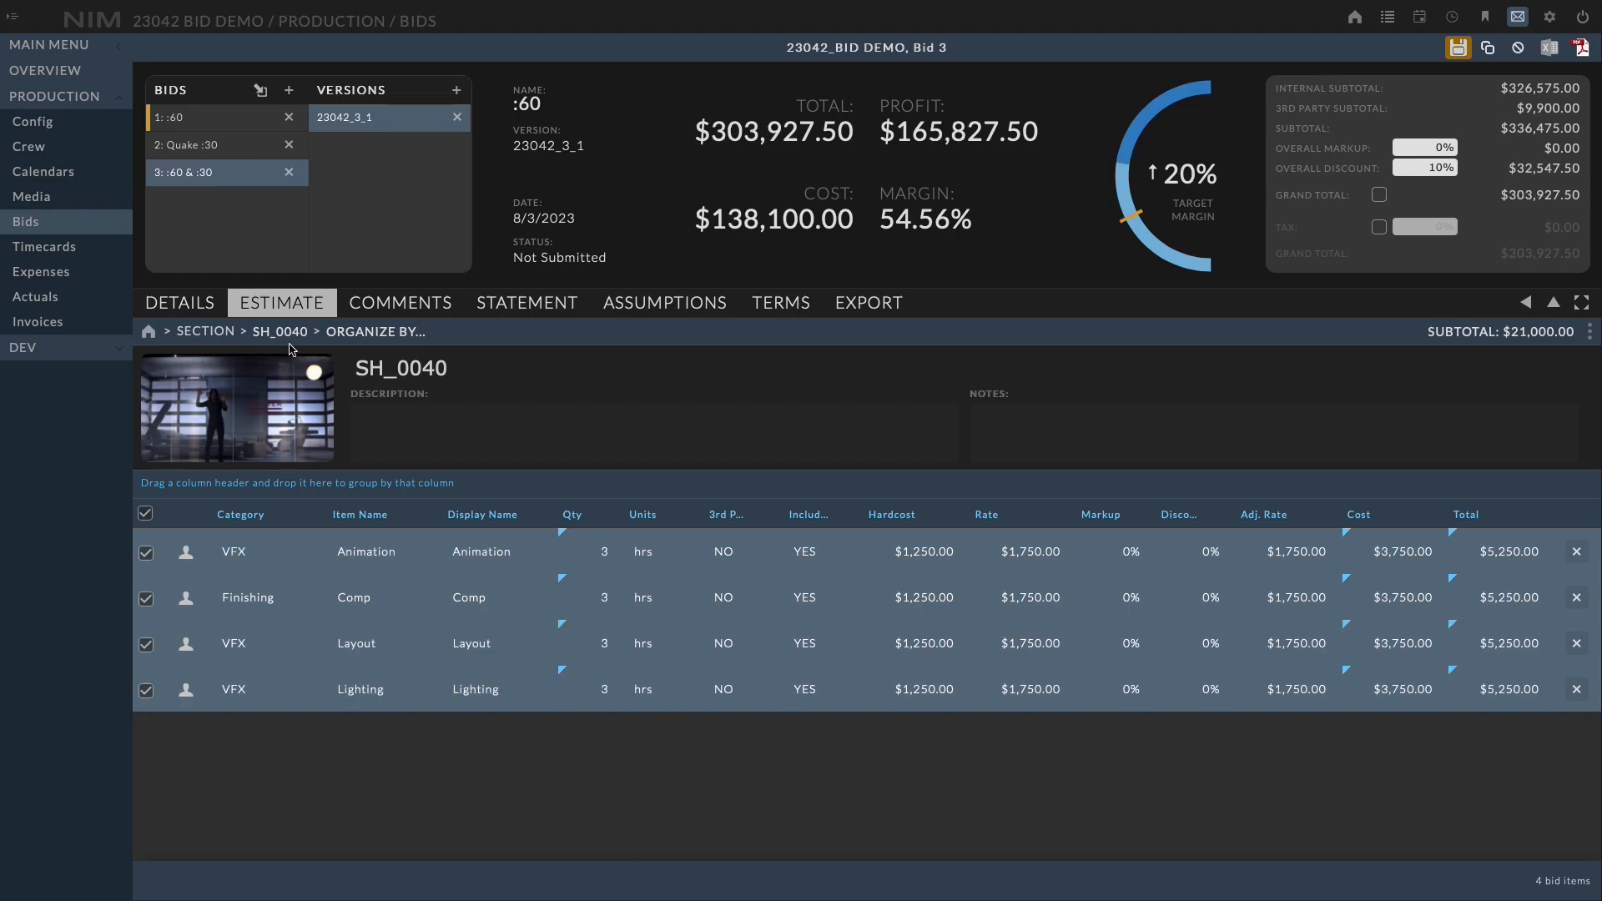
Switch to SH_0030, select all four items, and set their quantity to 3
click(282, 343)
click(302, 418)
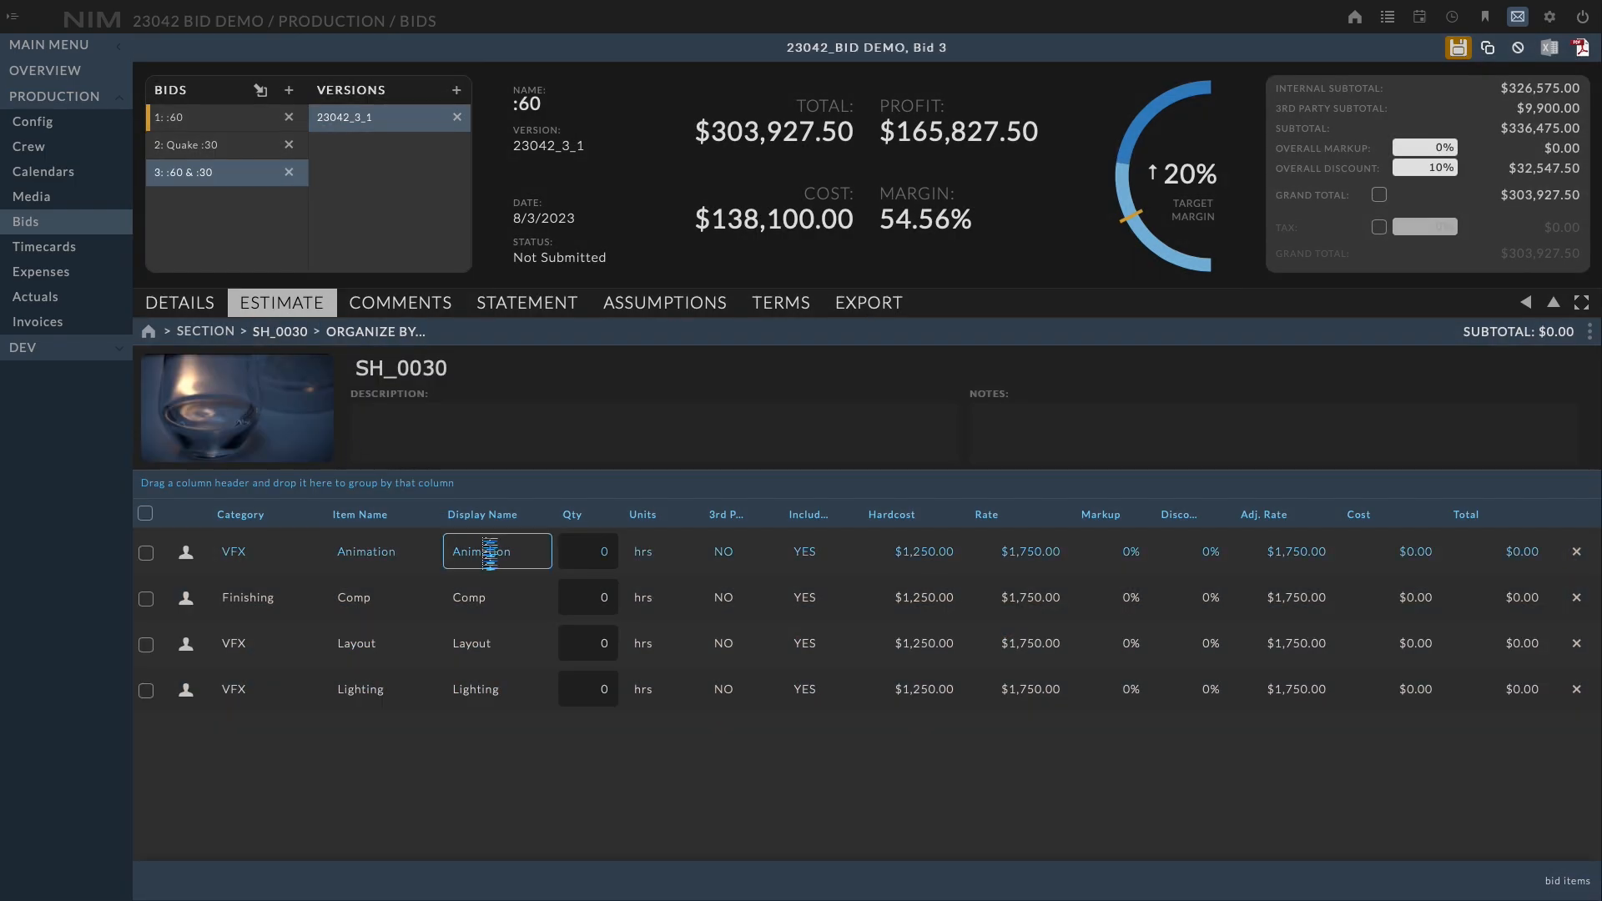
click(149, 517)
click(609, 563)
click(609, 543)
click(609, 543)
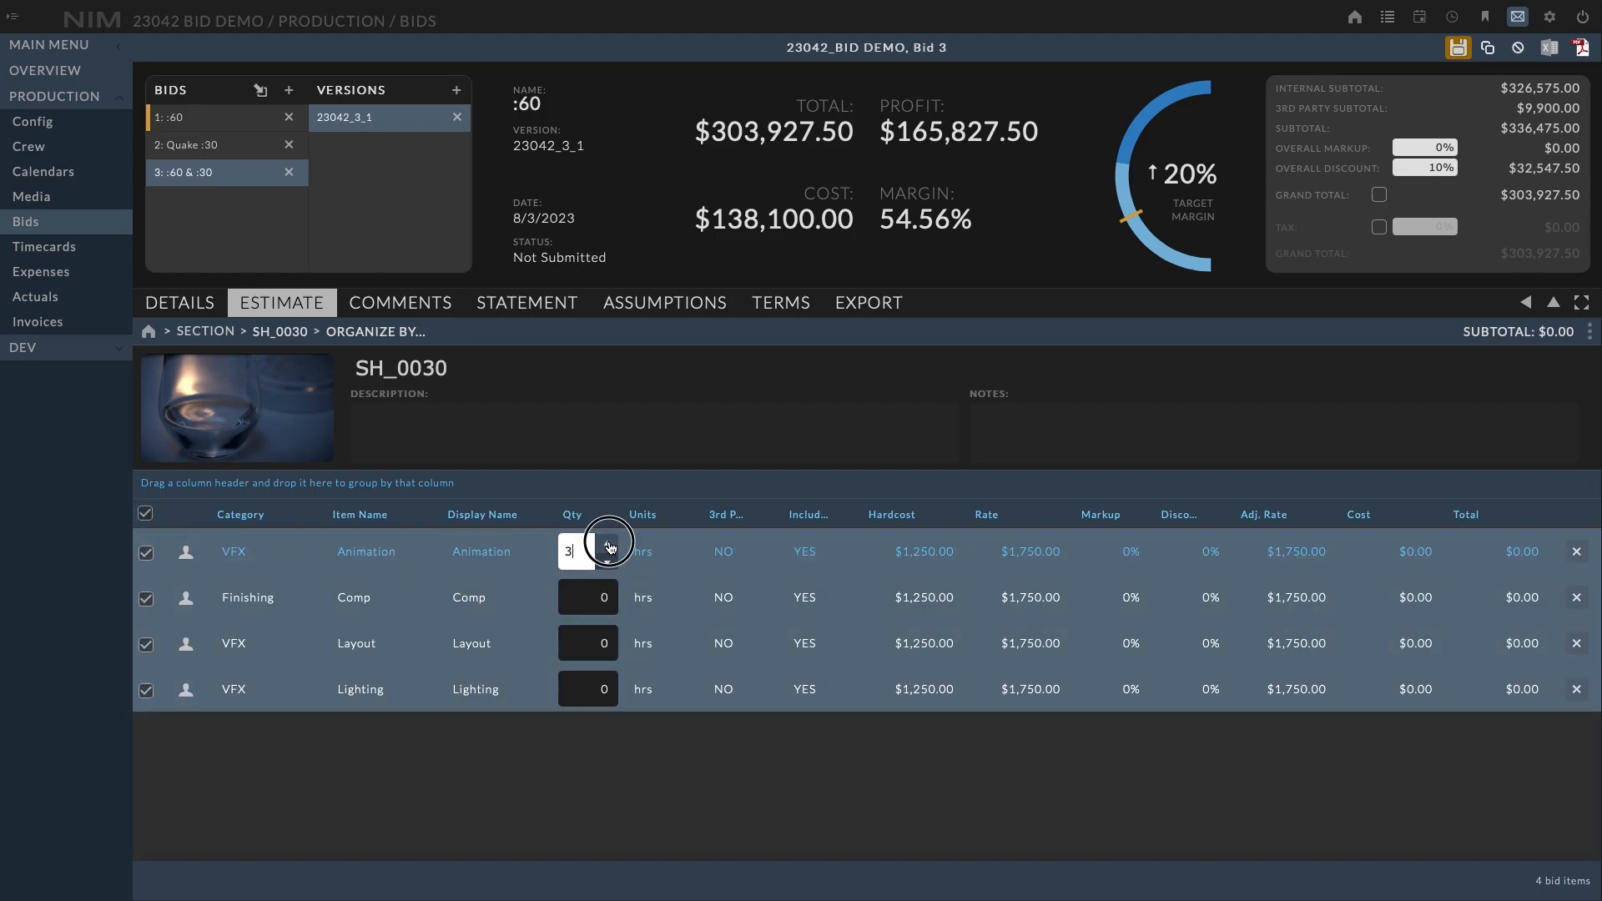
click(608, 543)
click(601, 743)
Switch to SH_0020, select all four items, and set their quantity to 3
click(279, 332)
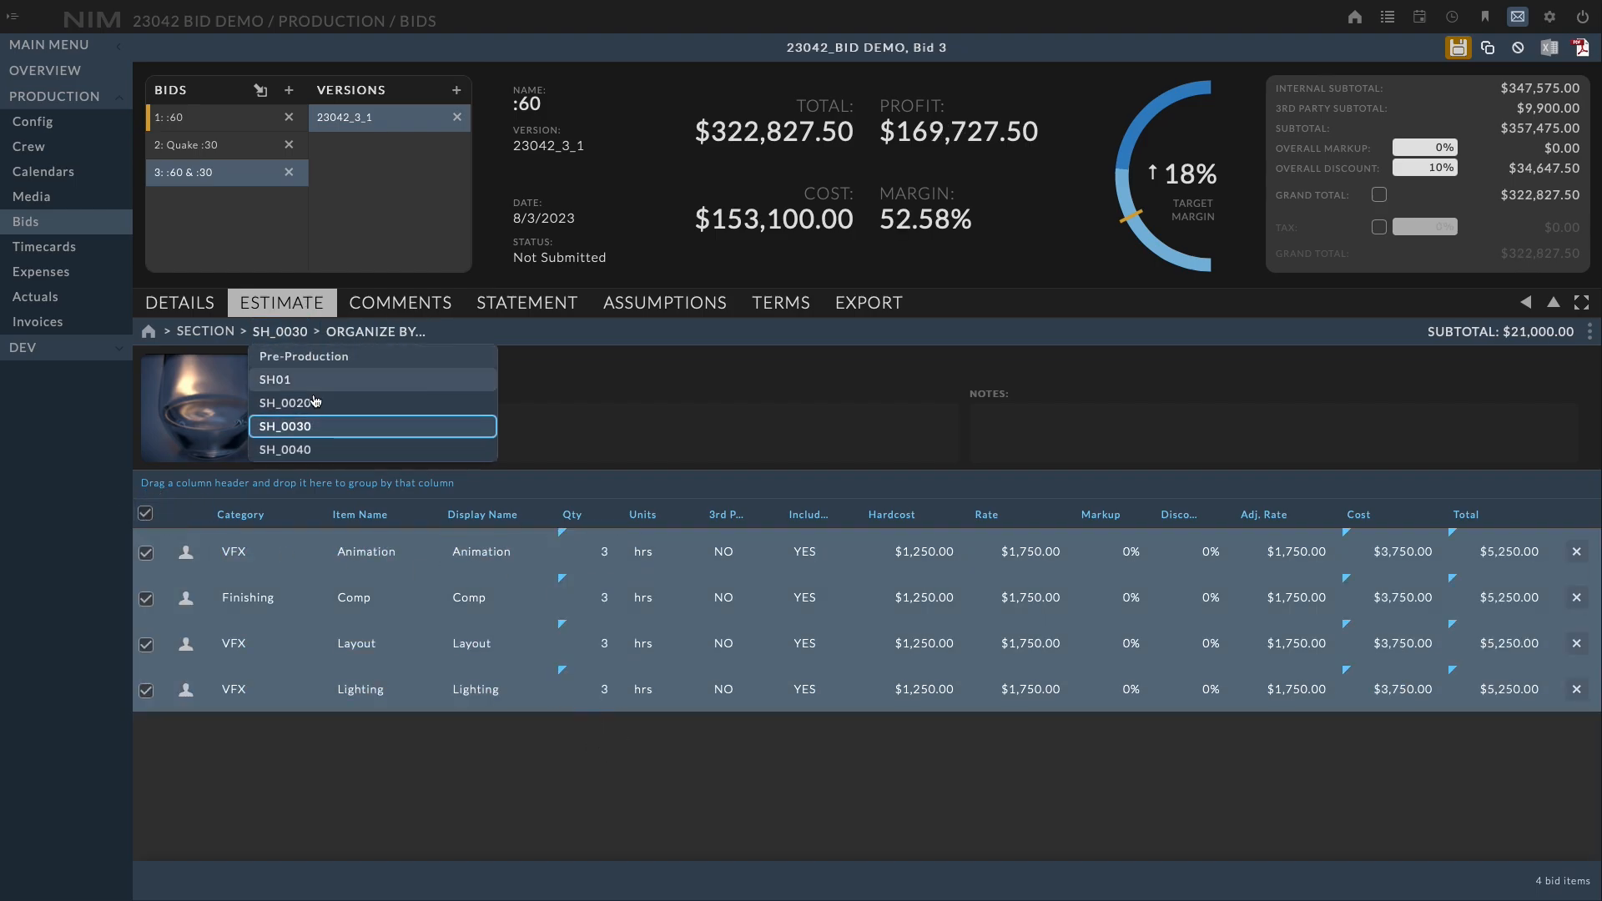
click(331, 426)
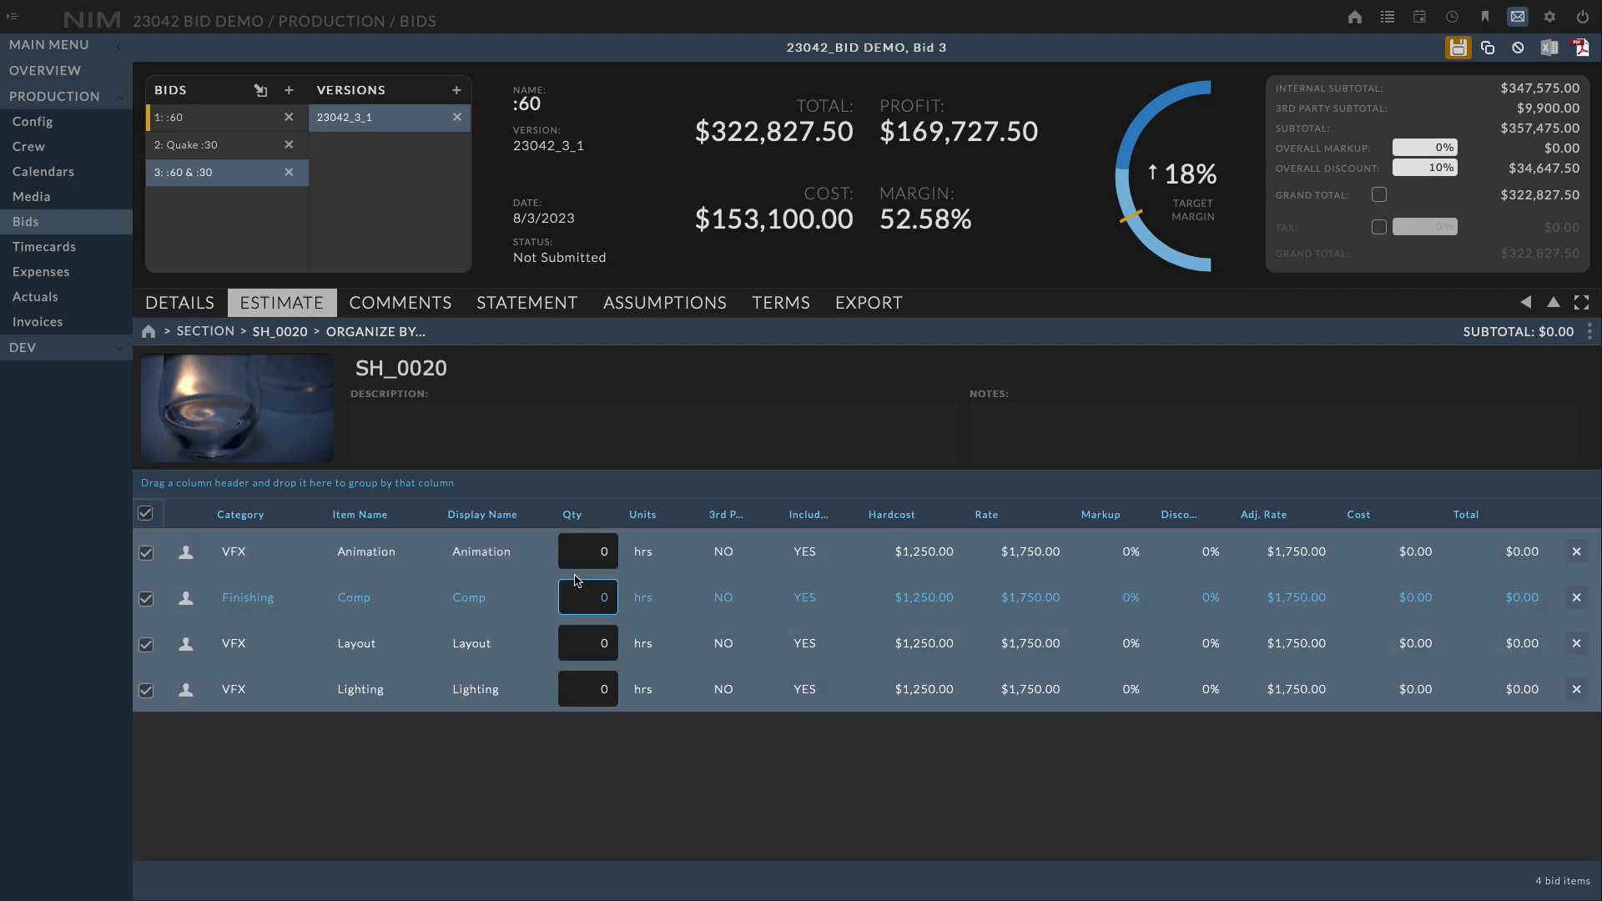
click(599, 555)
click(608, 544)
click(608, 543)
click(608, 544)
click(619, 745)
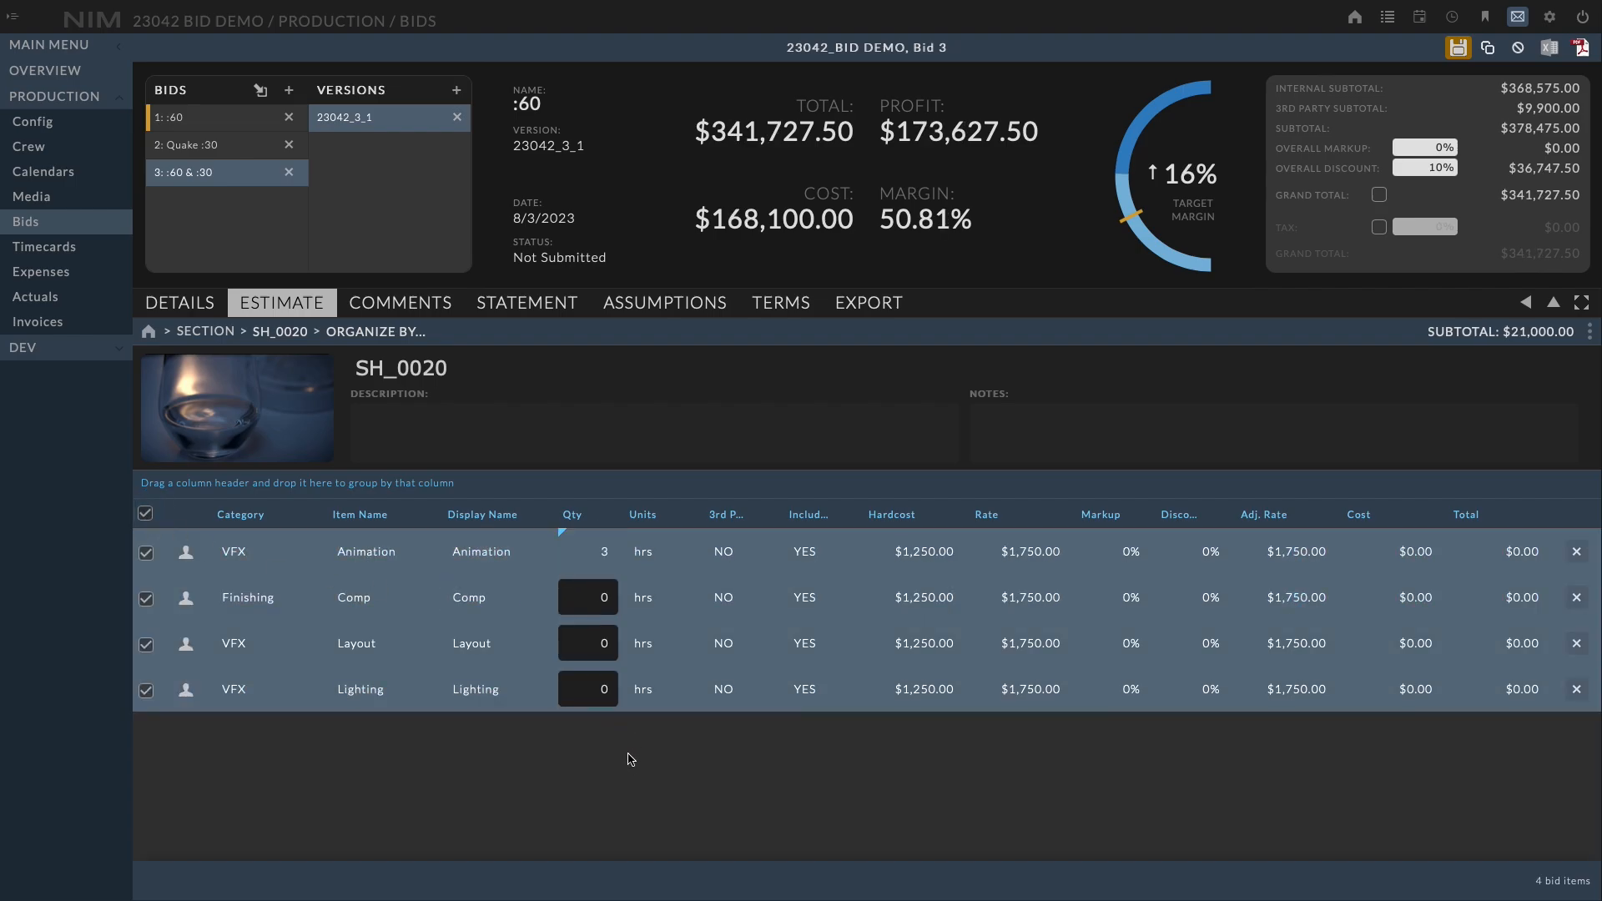
Save the bid and review the section overview and the SH01 section
click(1458, 50)
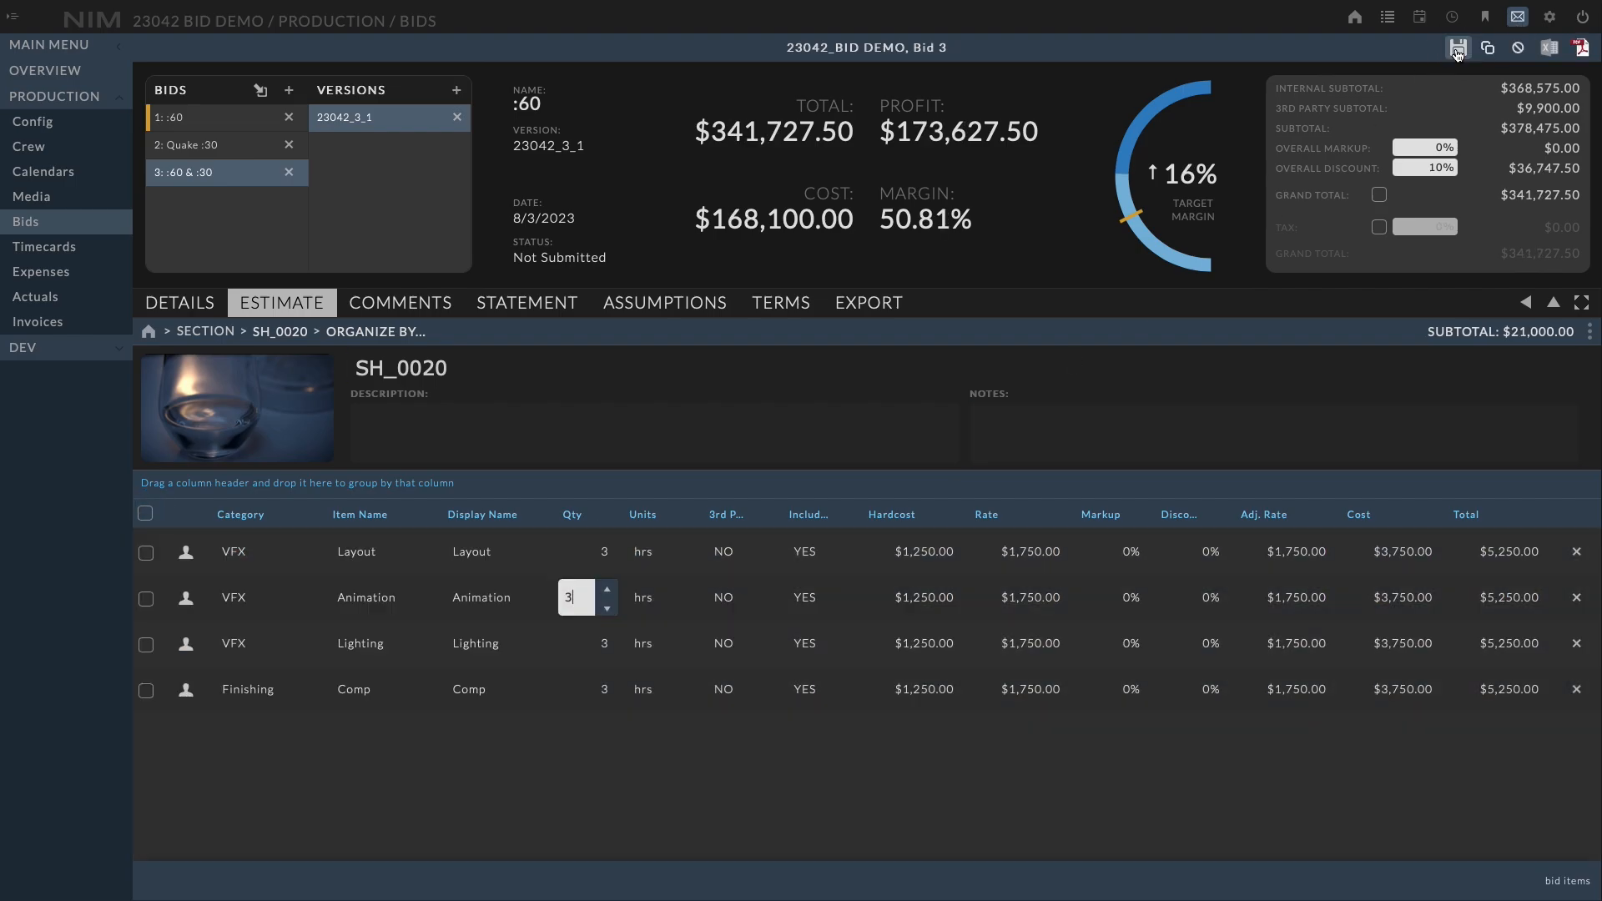
click(205, 332)
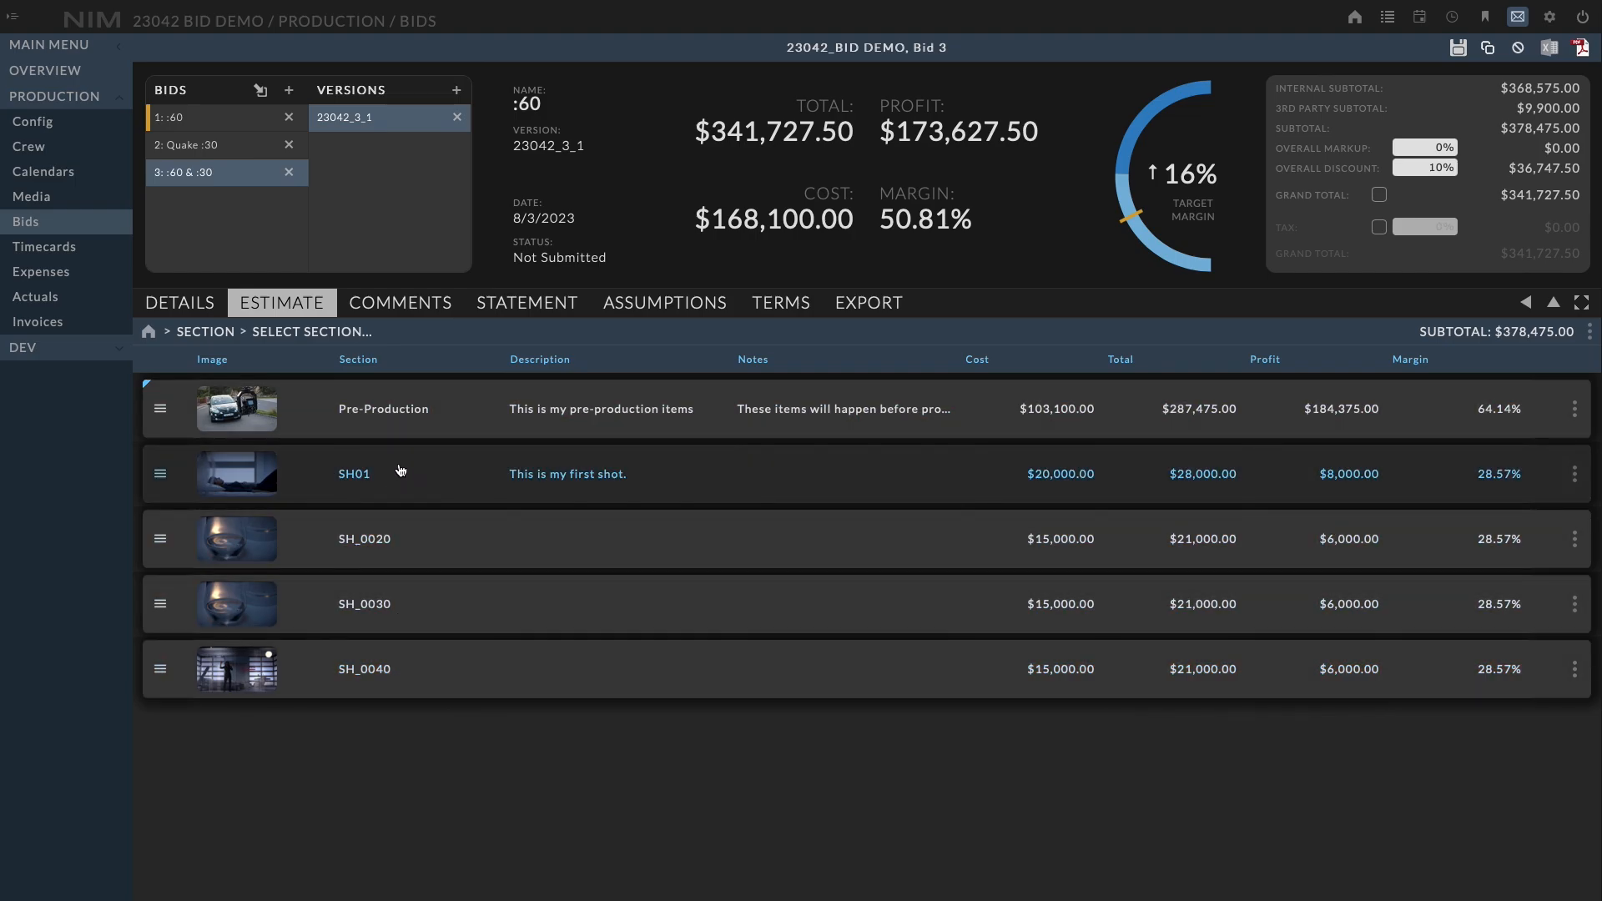
click(778, 489)
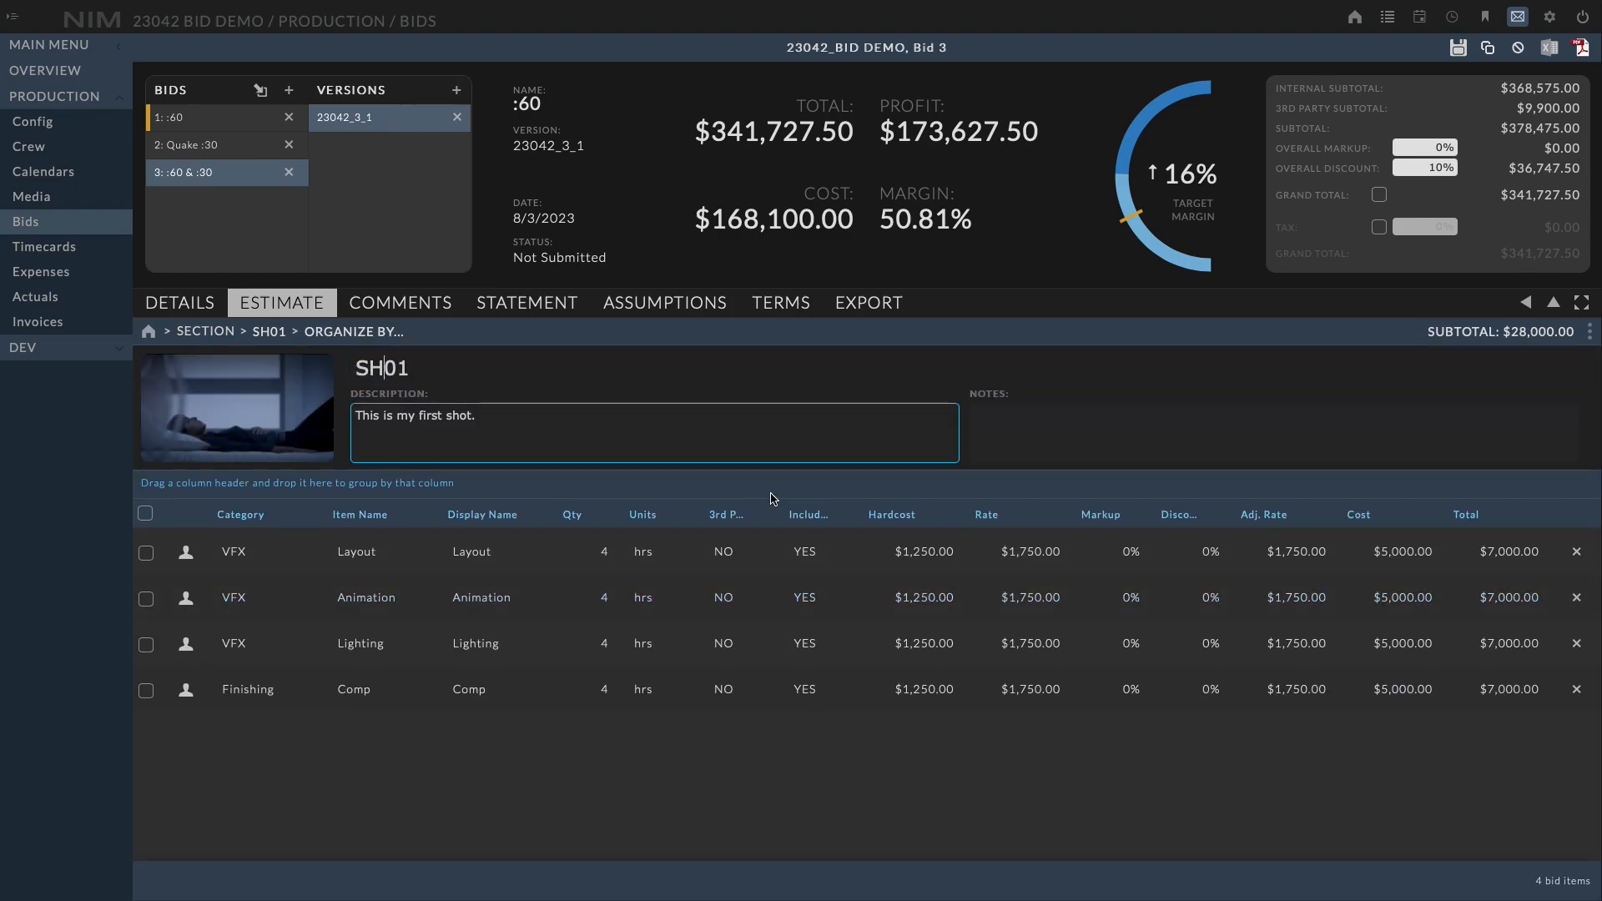
click(218, 331)
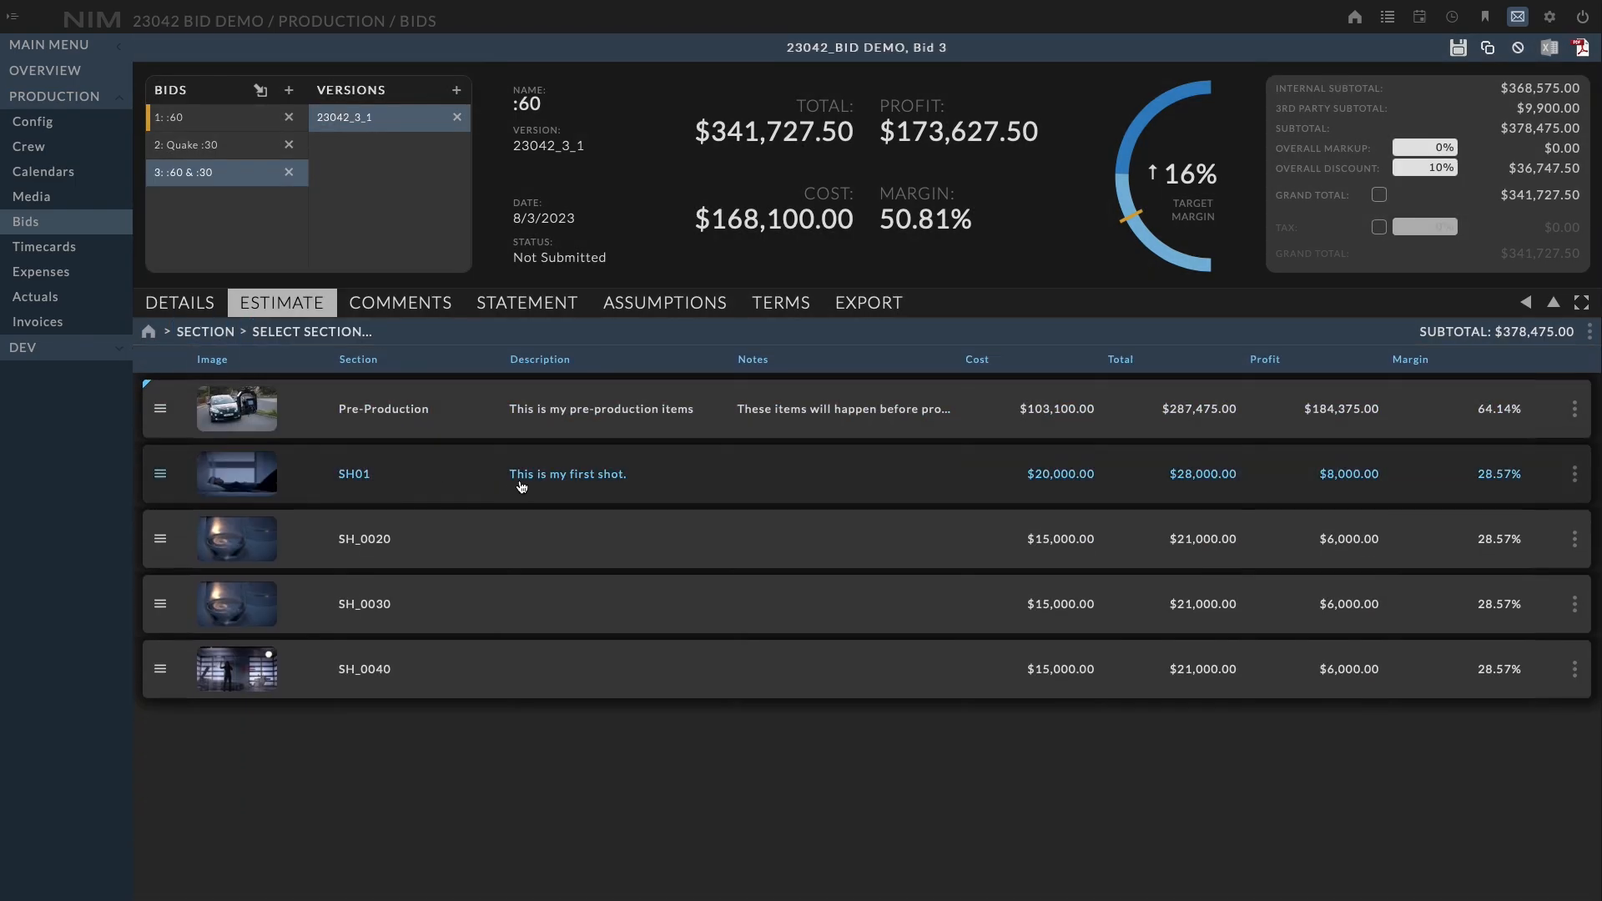
Edit the SH01 section and rename it to SH_0010
click(1575, 474)
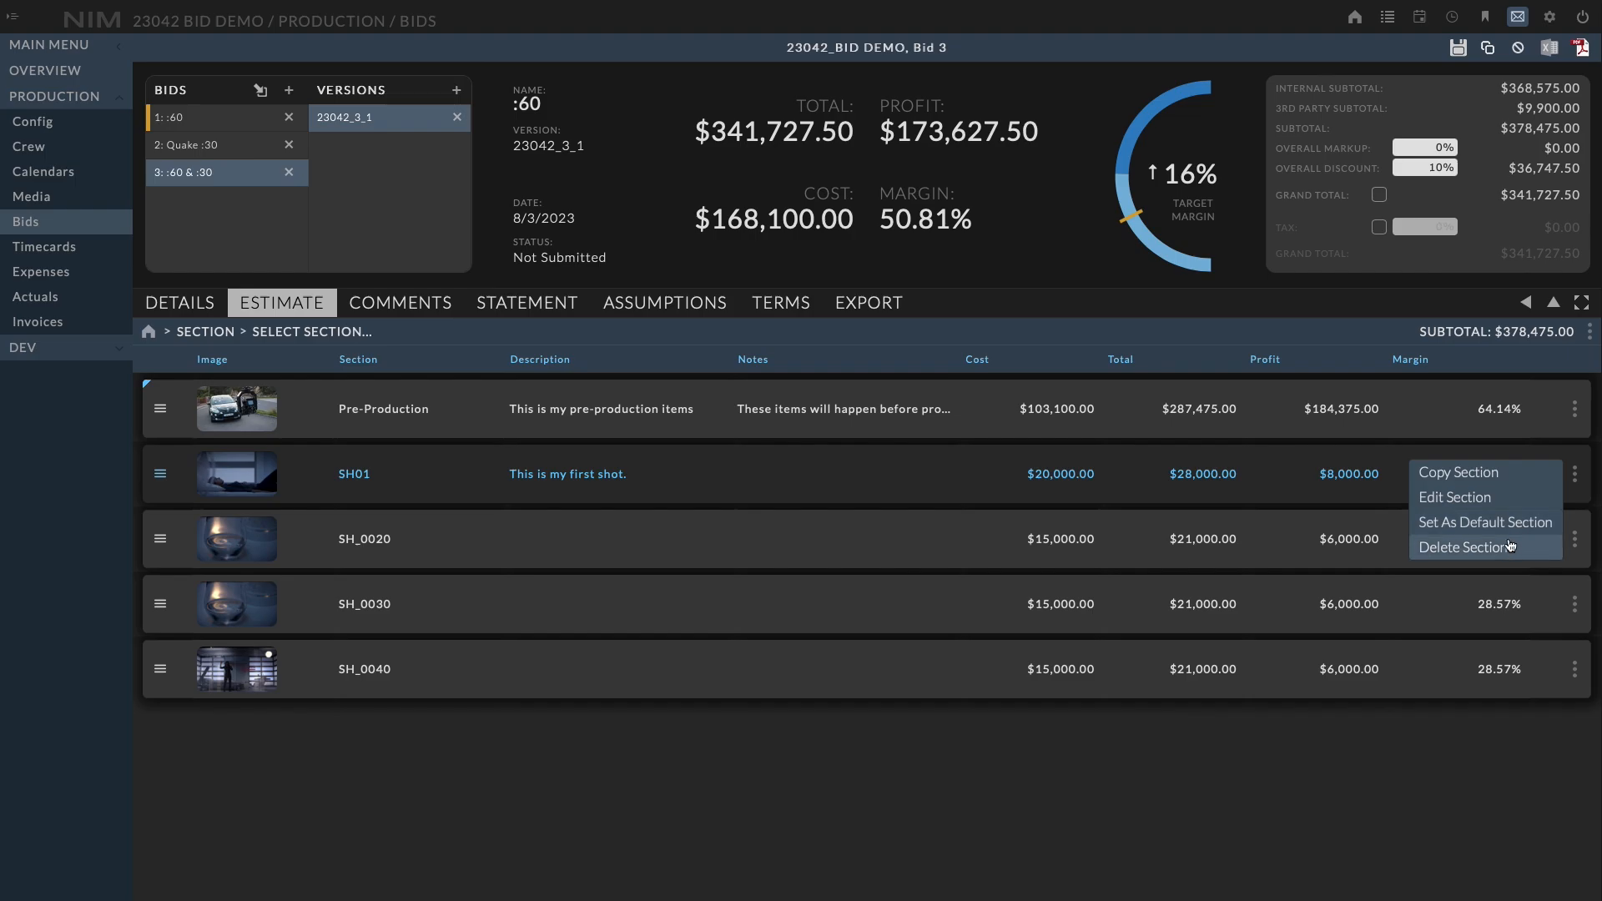
click(1475, 497)
click(815, 441)
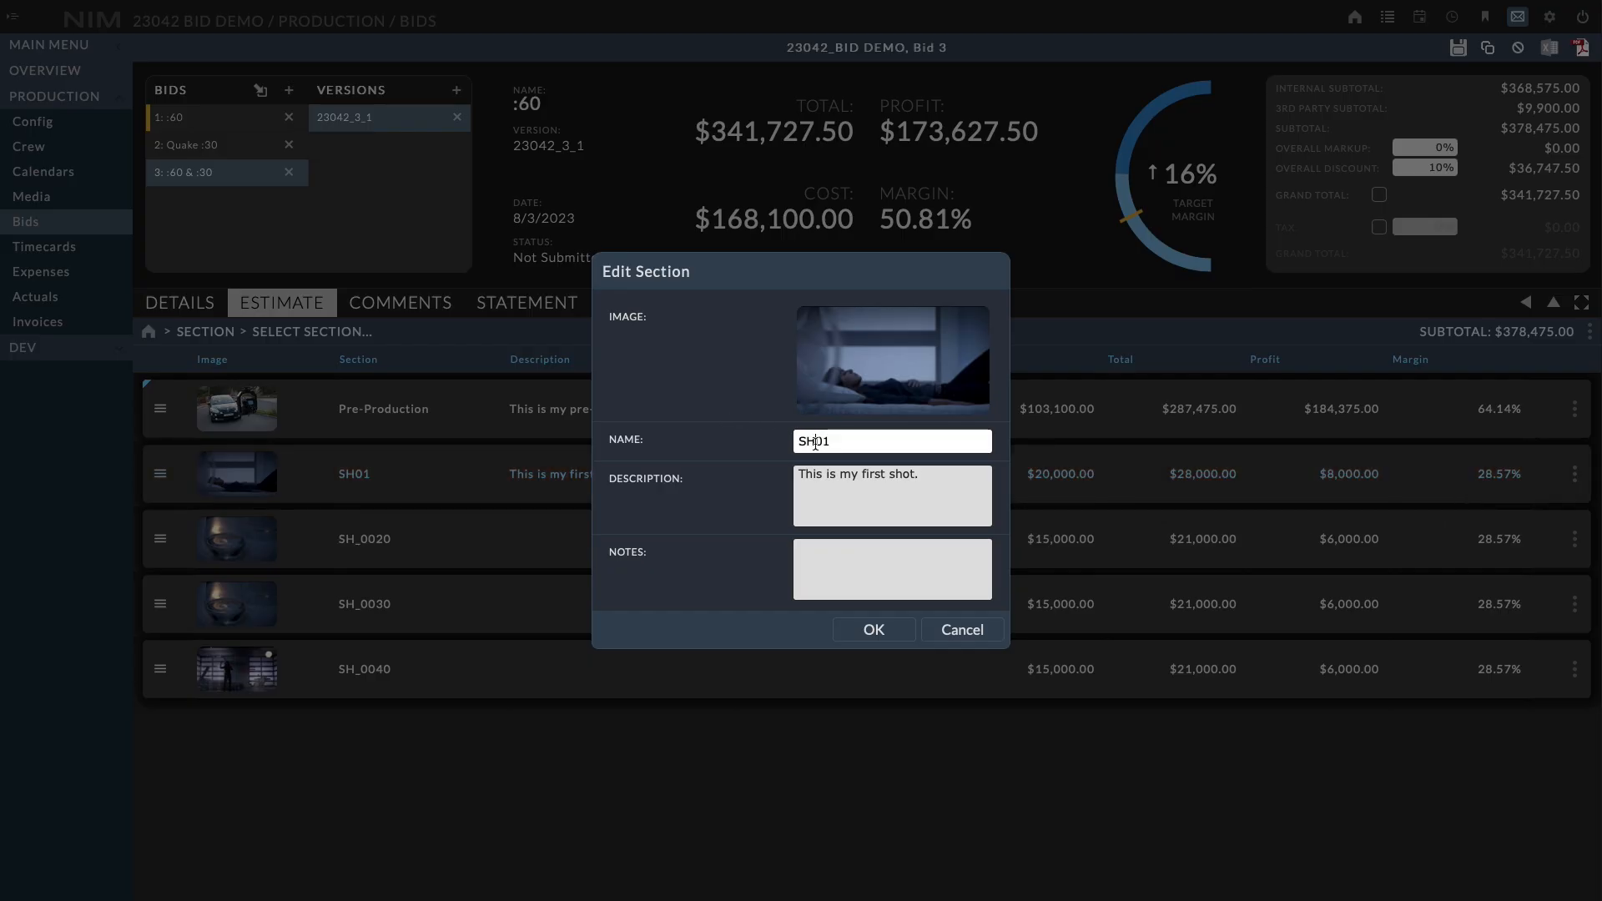
text(_0010)
click(875, 632)
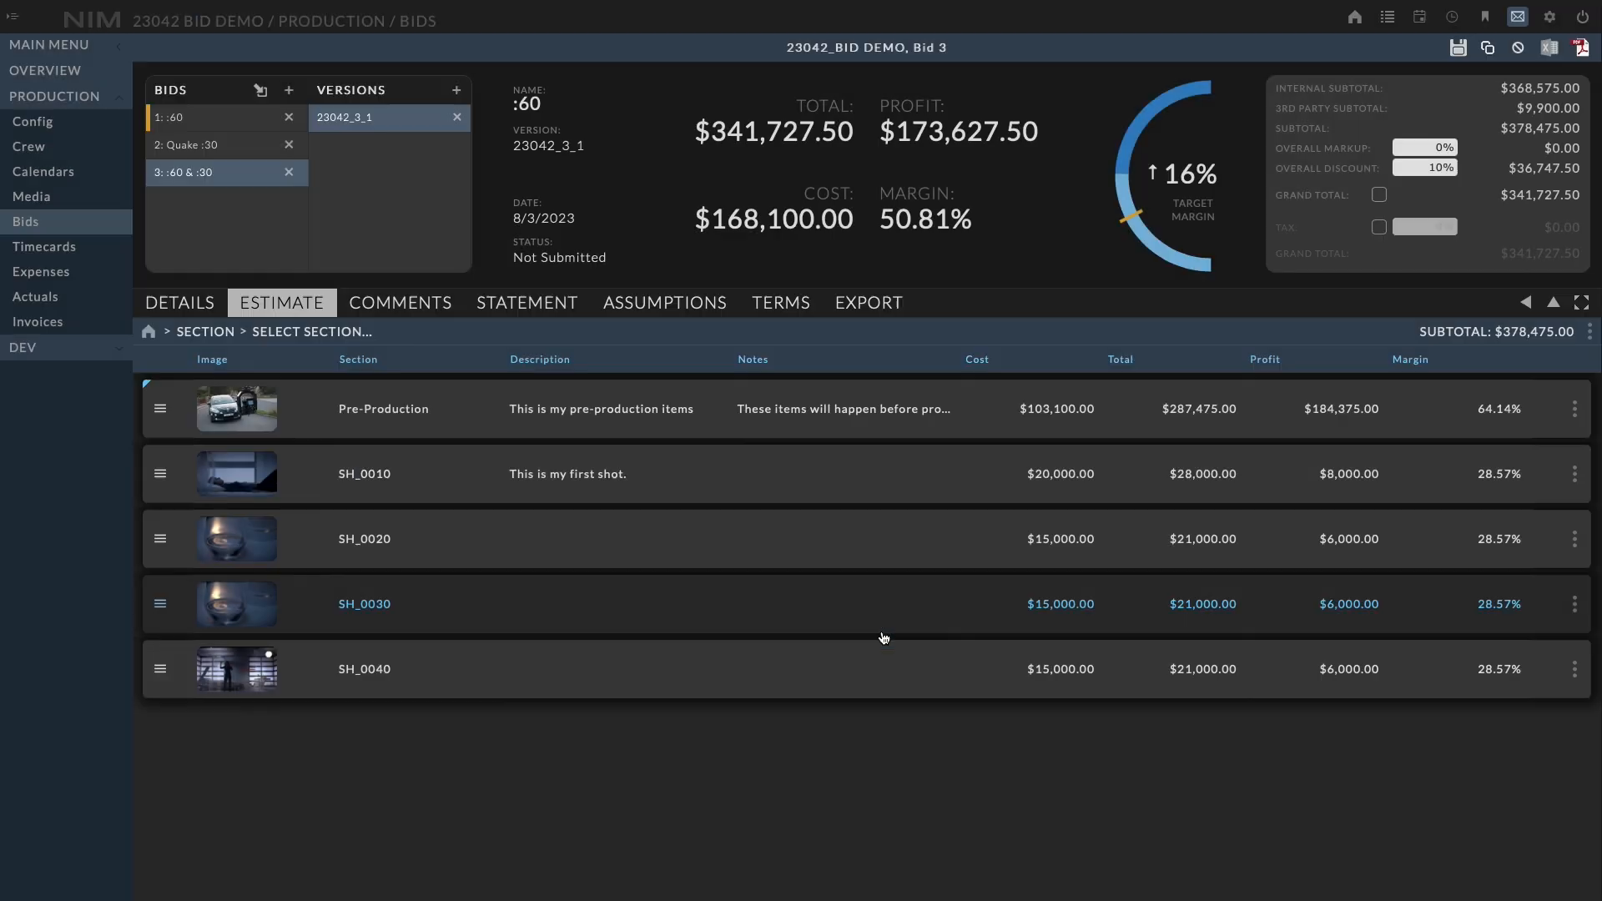
Set SH_0010 as the default bid section and close the notice
click(1575, 475)
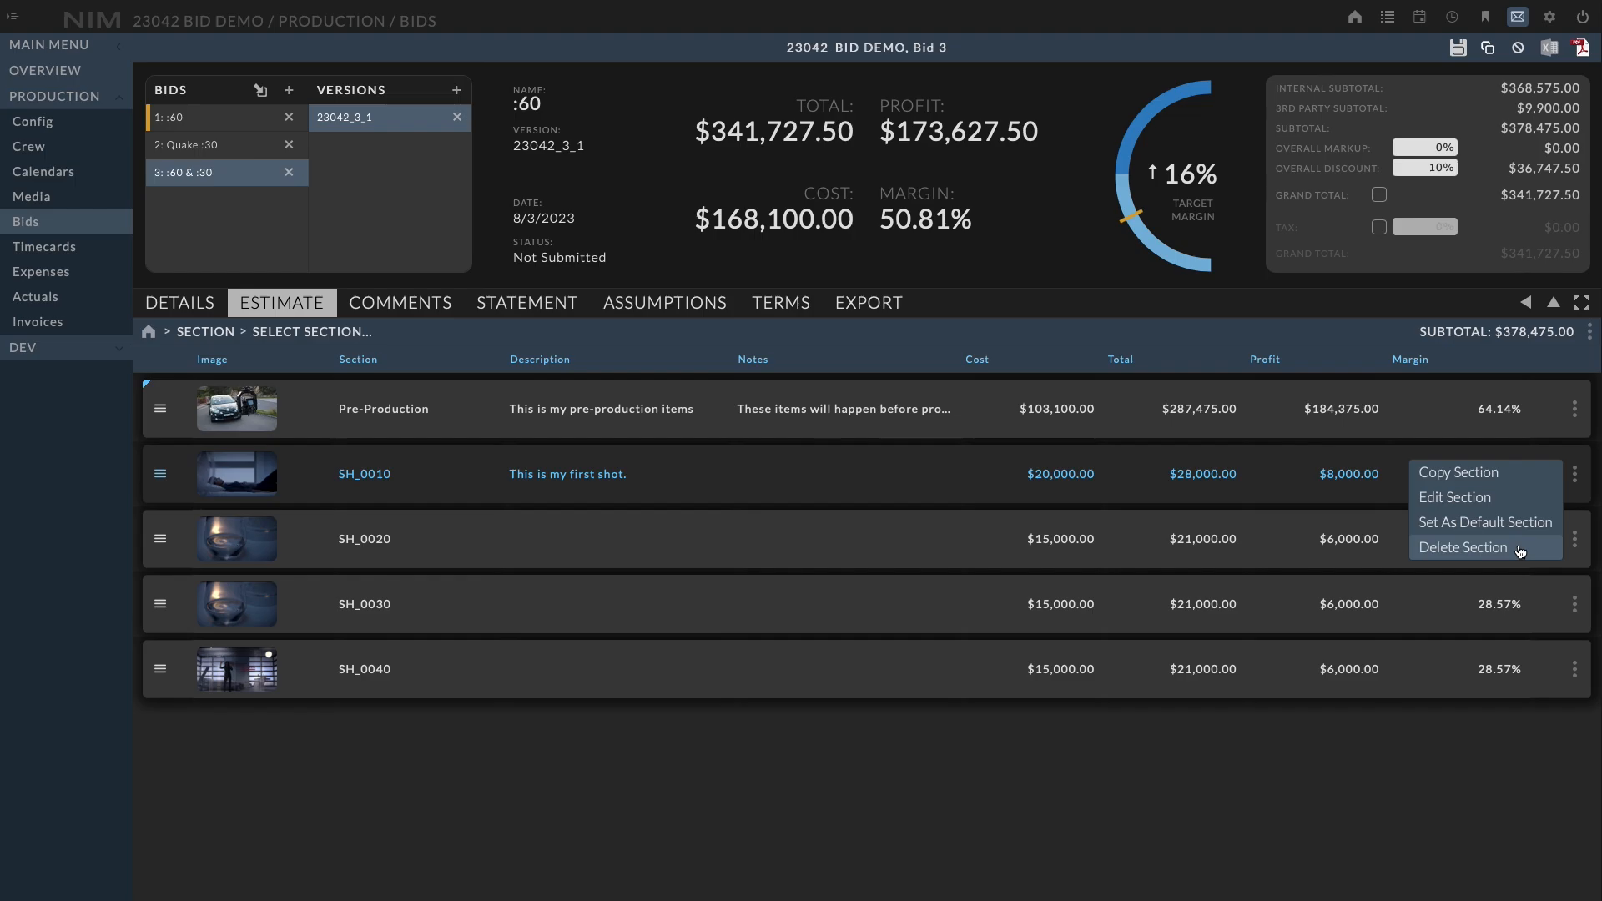
click(973, 333)
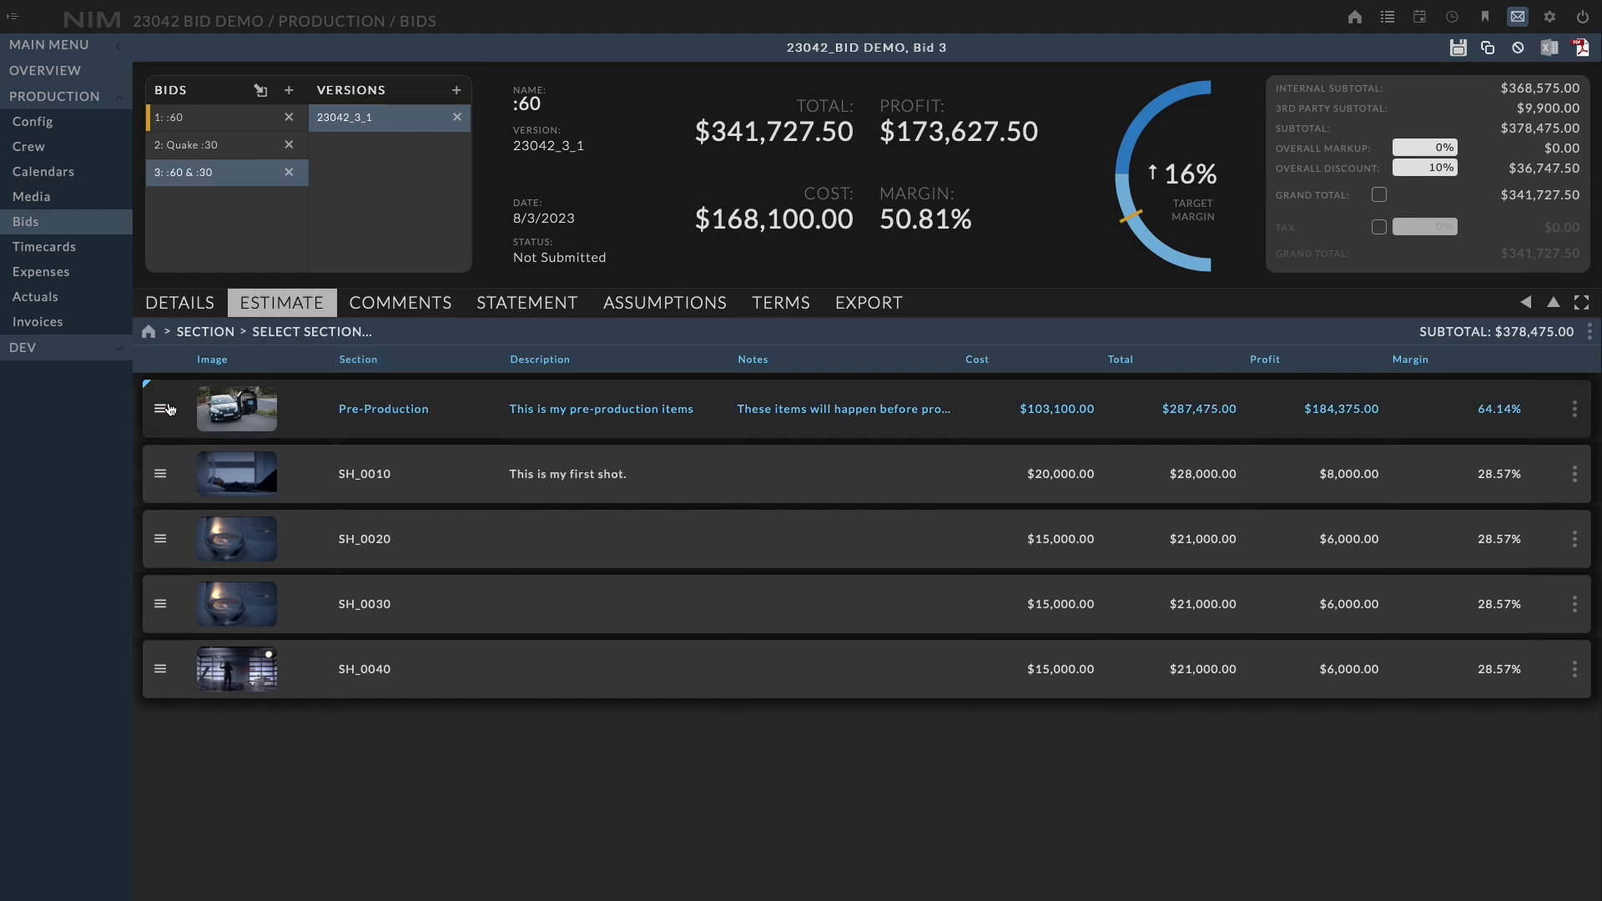
click(1576, 476)
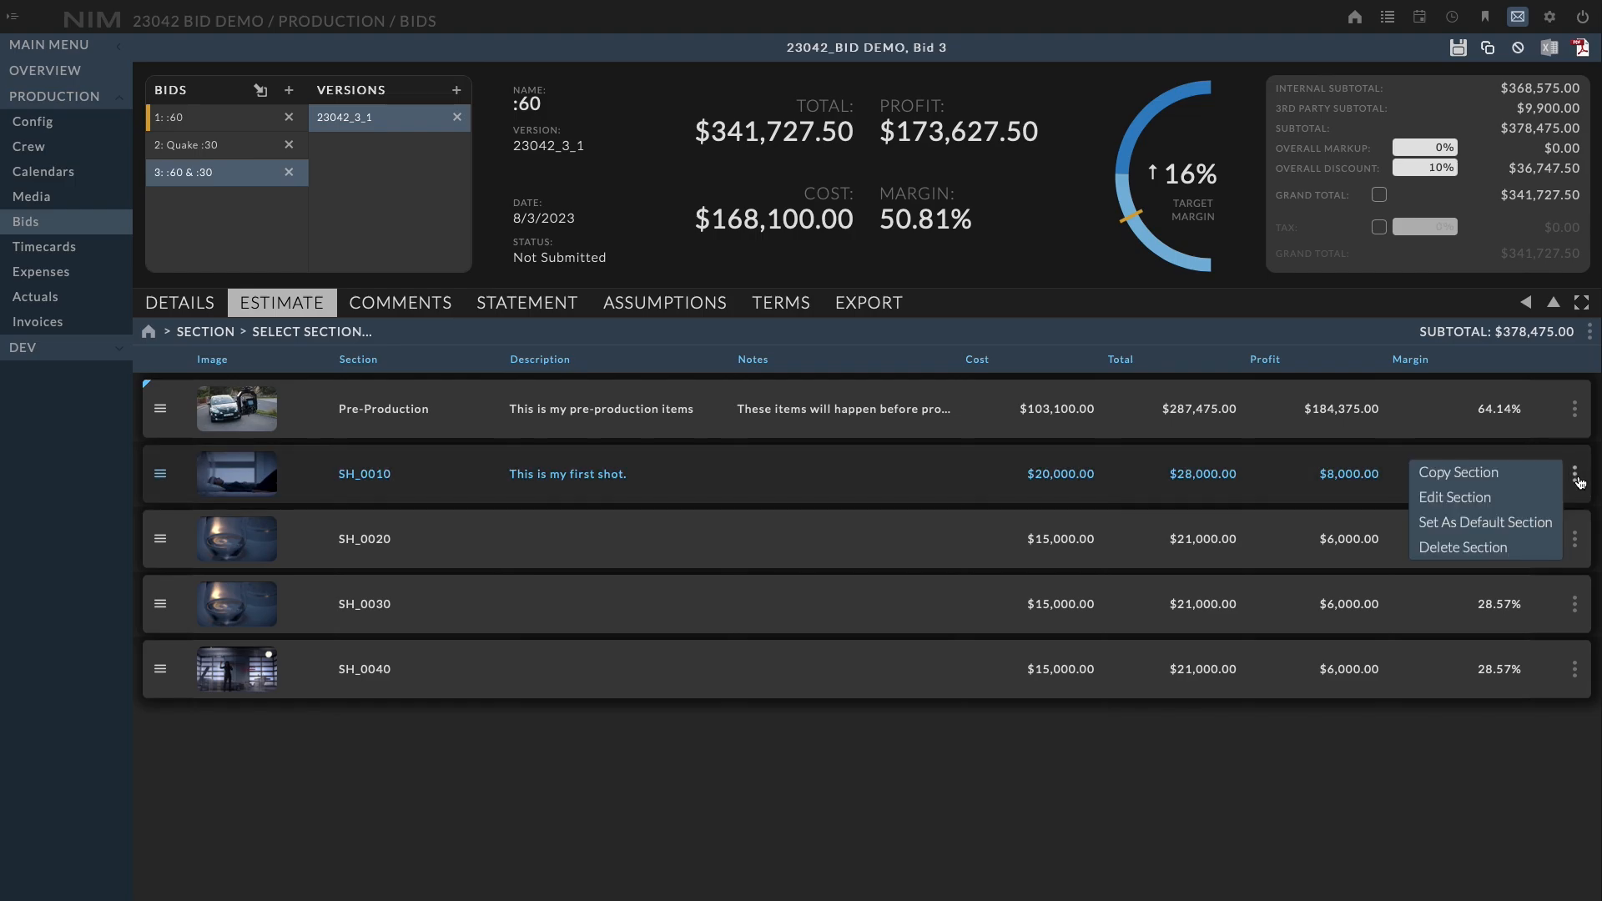
click(1524, 531)
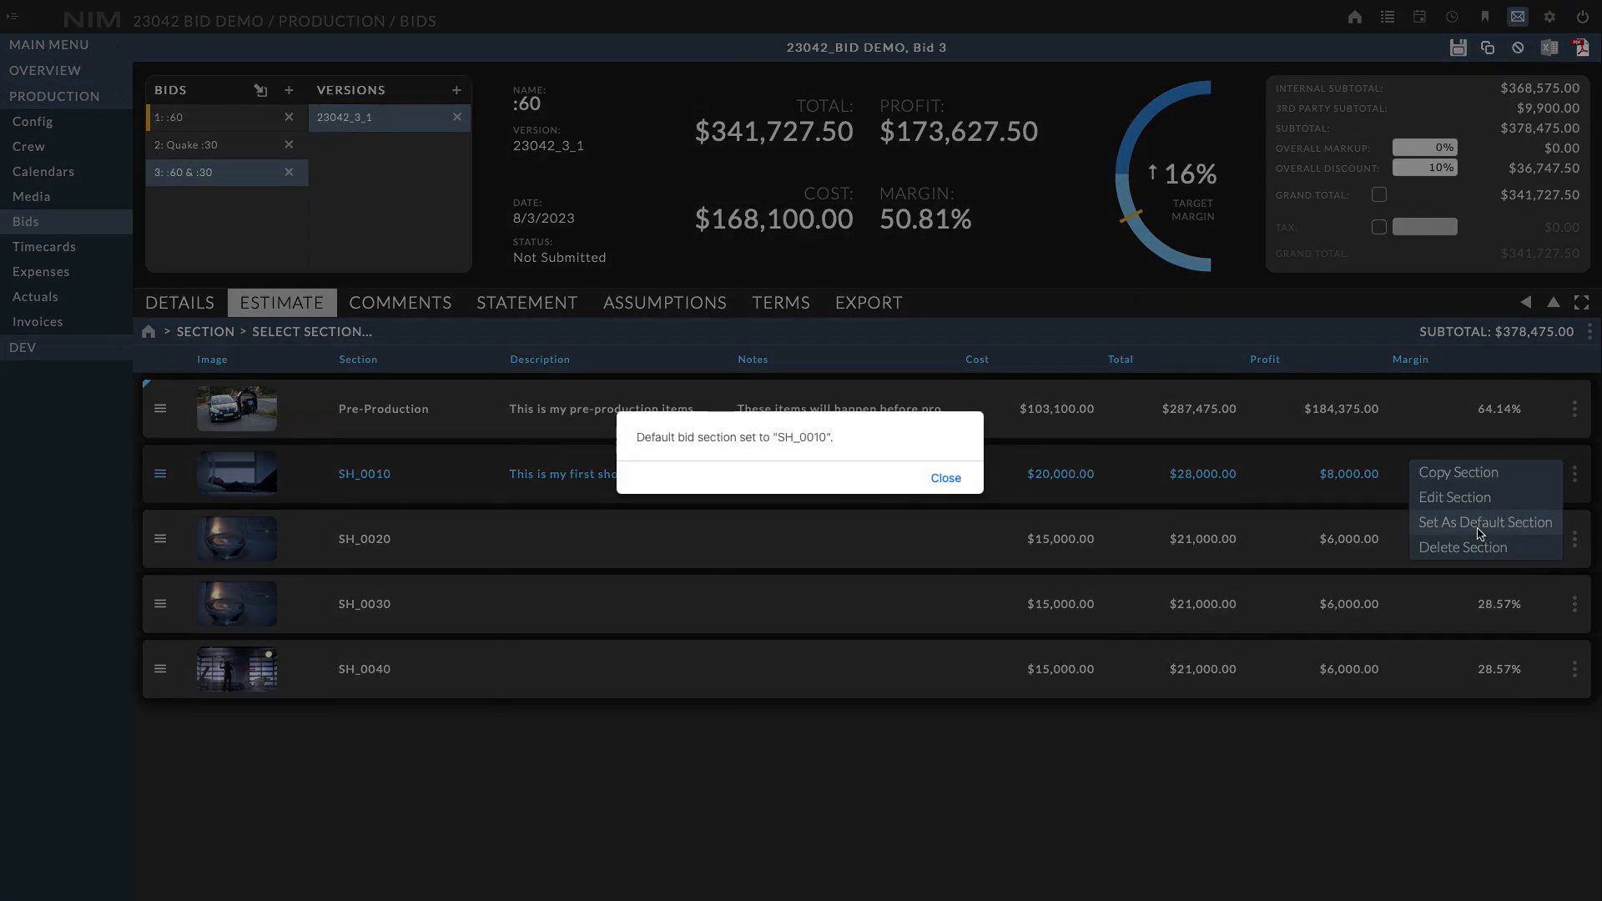
click(946, 482)
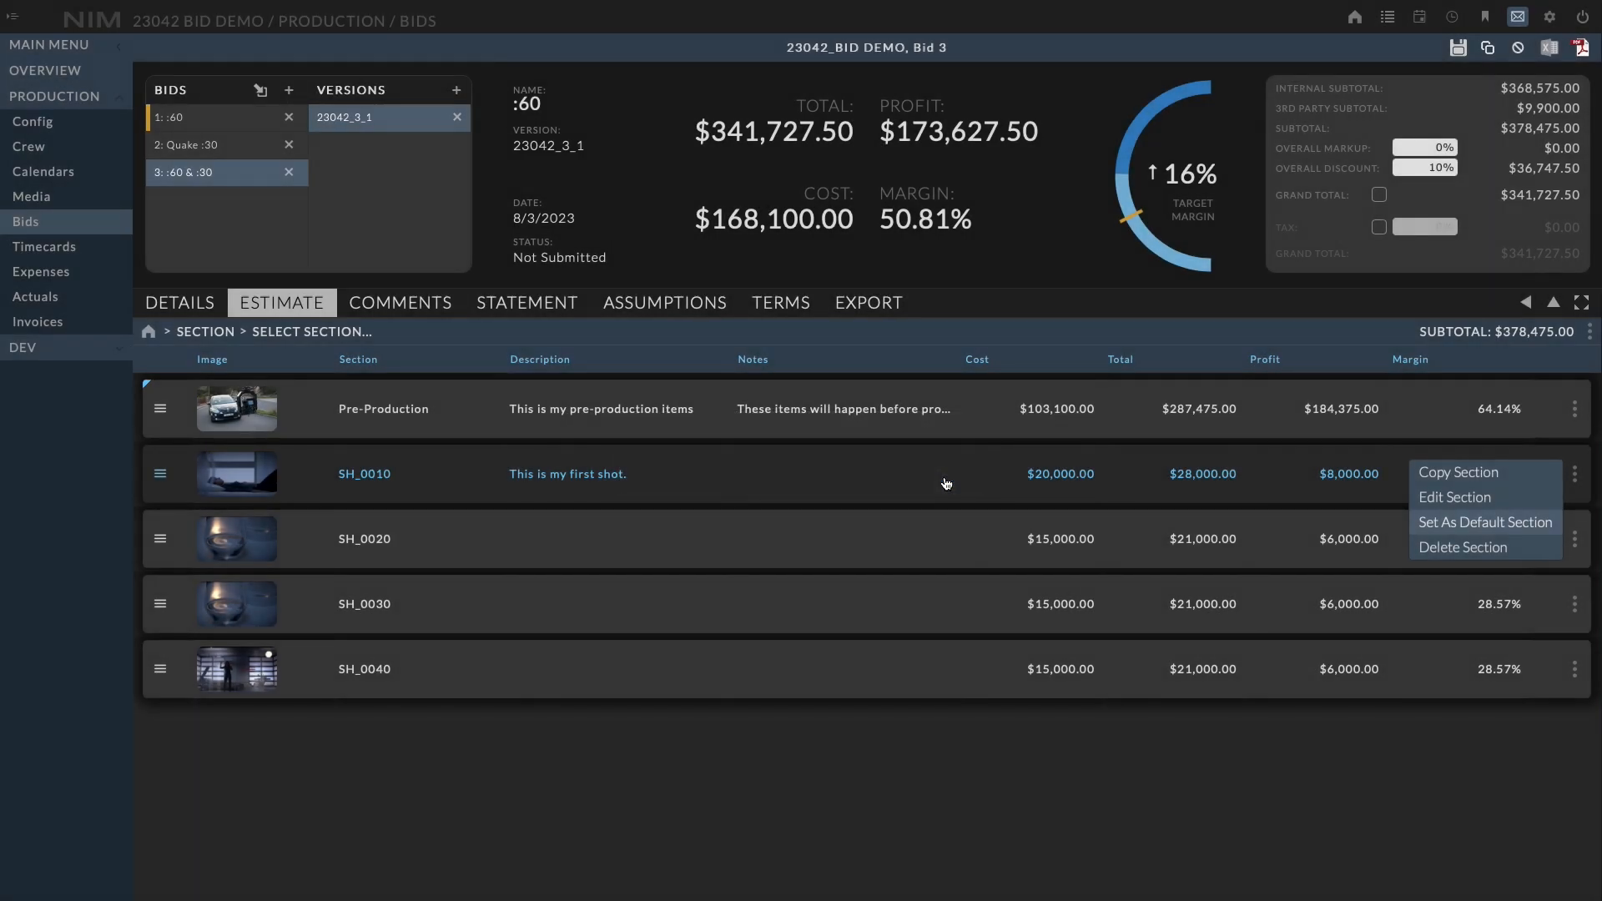
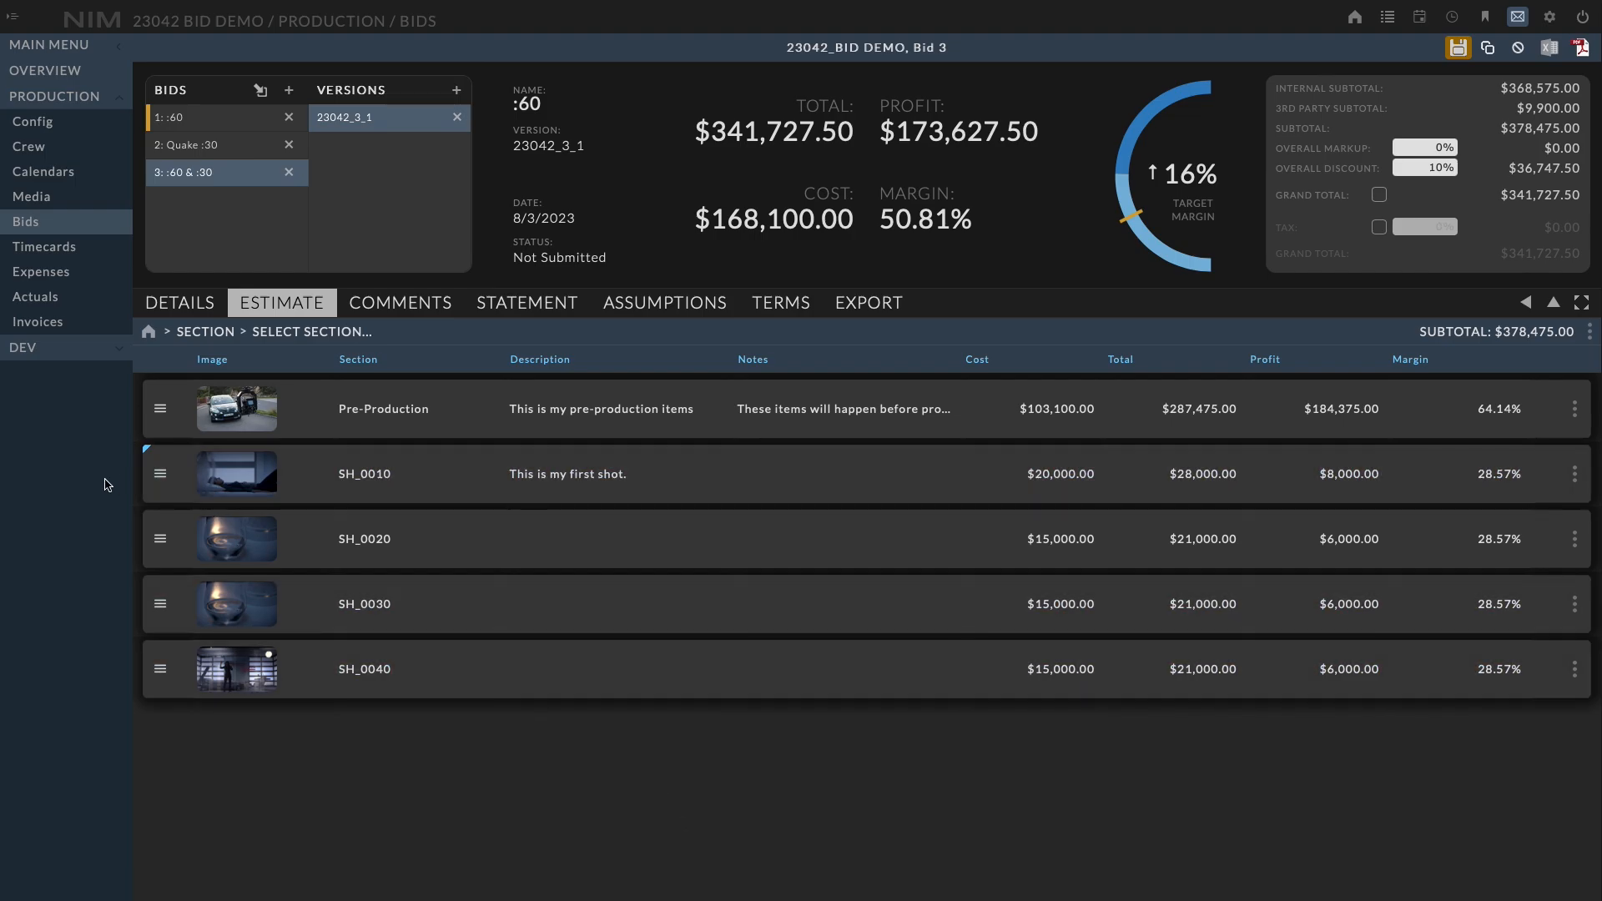
Open section SH_0010 and organize its bid items by Category
click(359, 334)
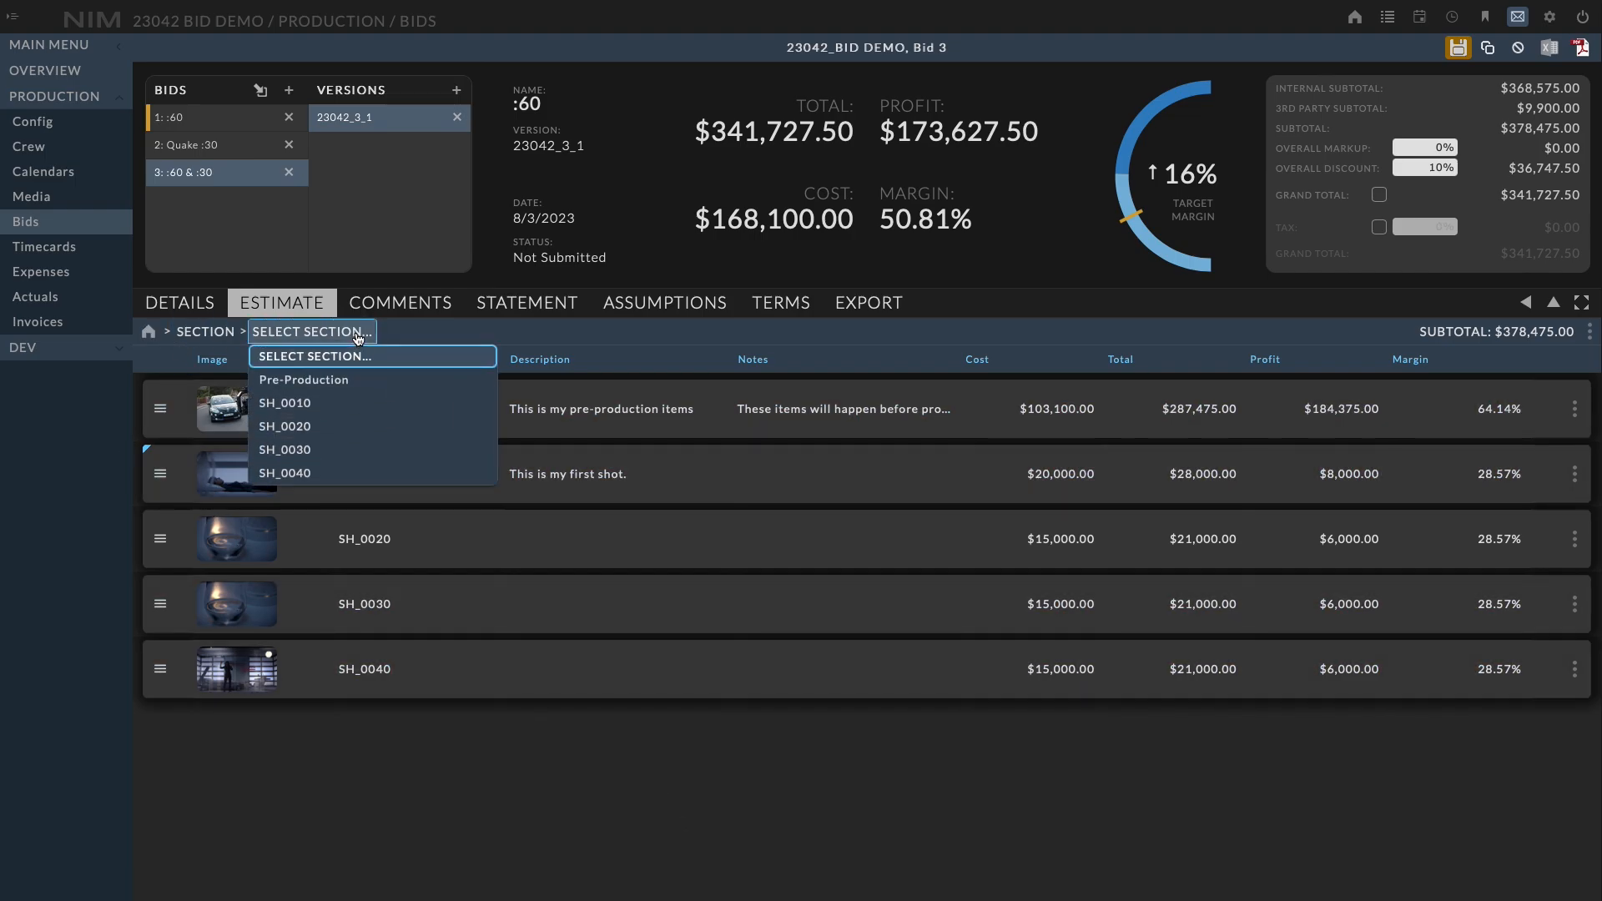
click(344, 403)
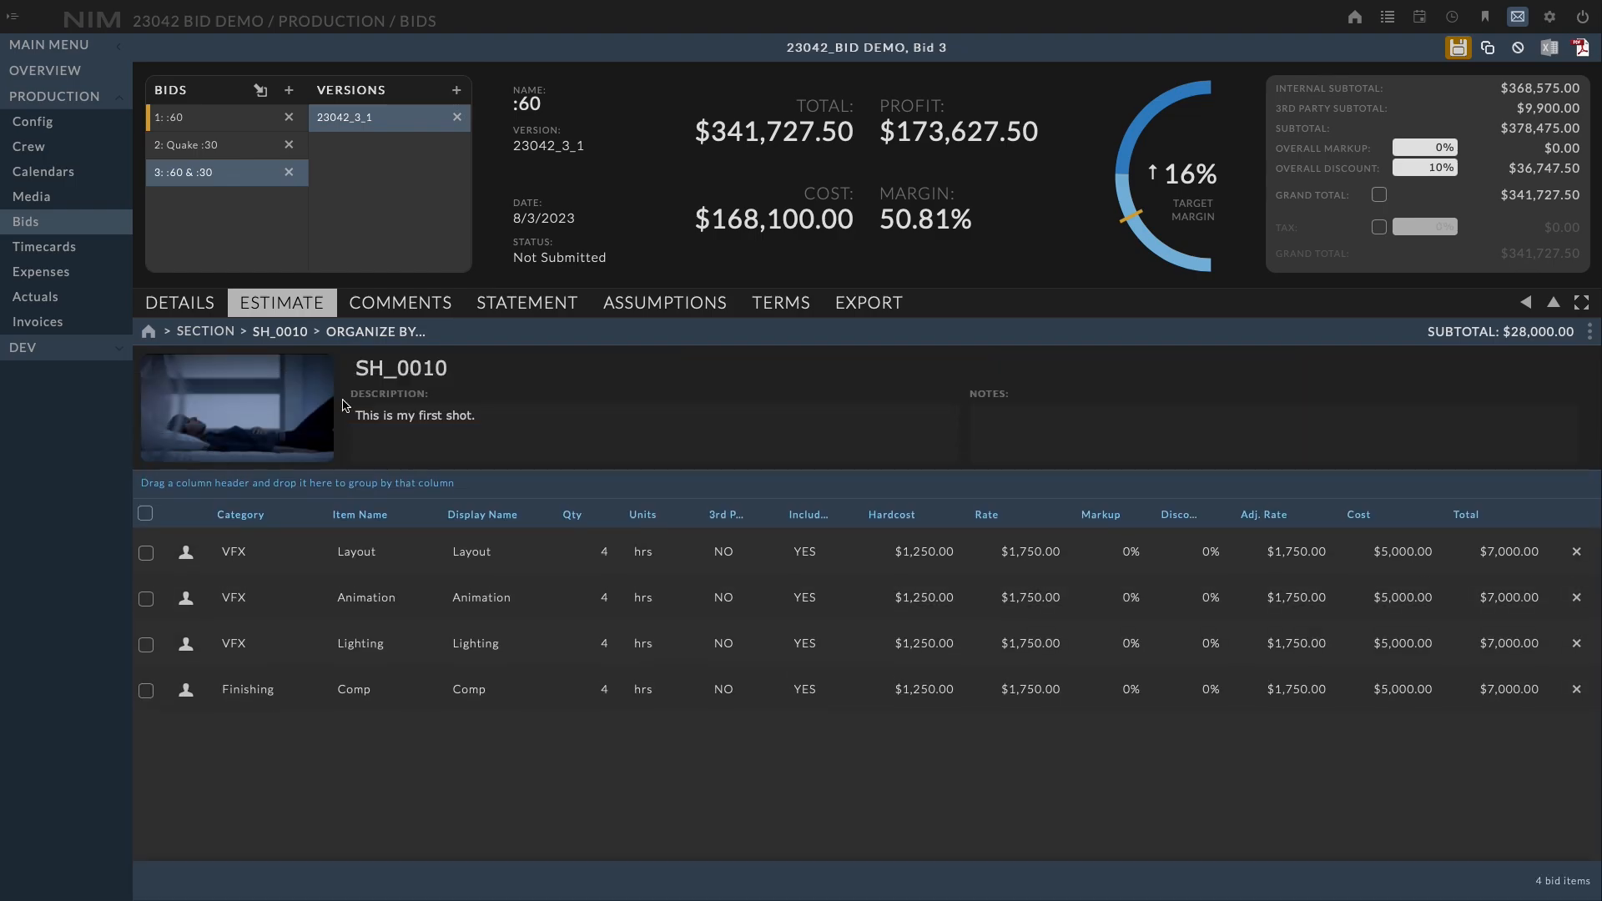
click(396, 339)
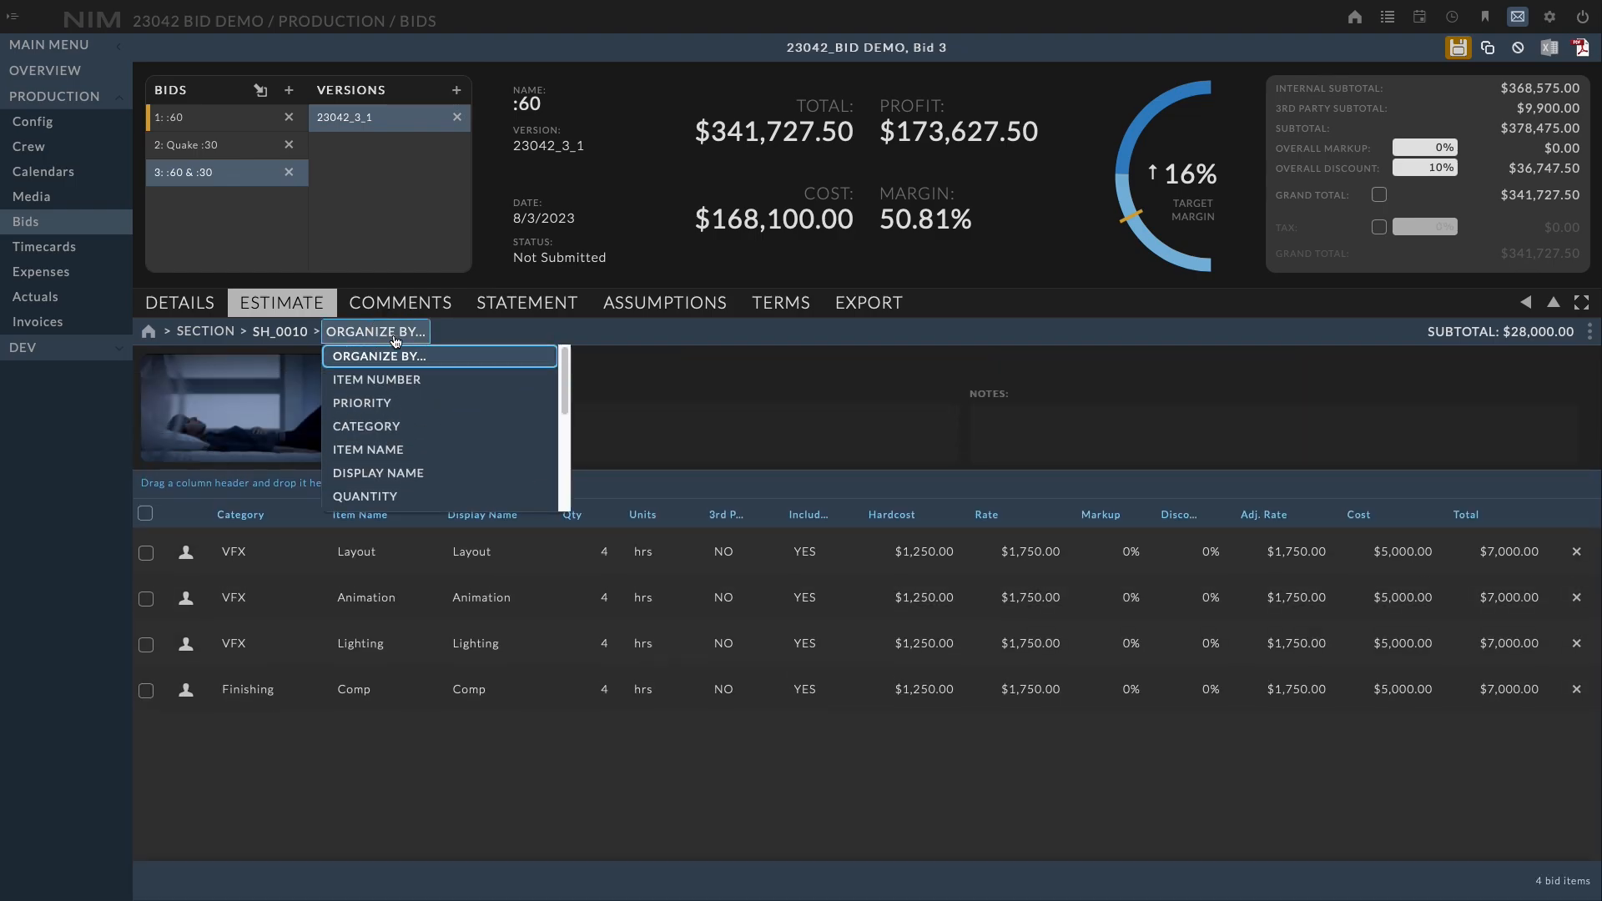
click(438, 429)
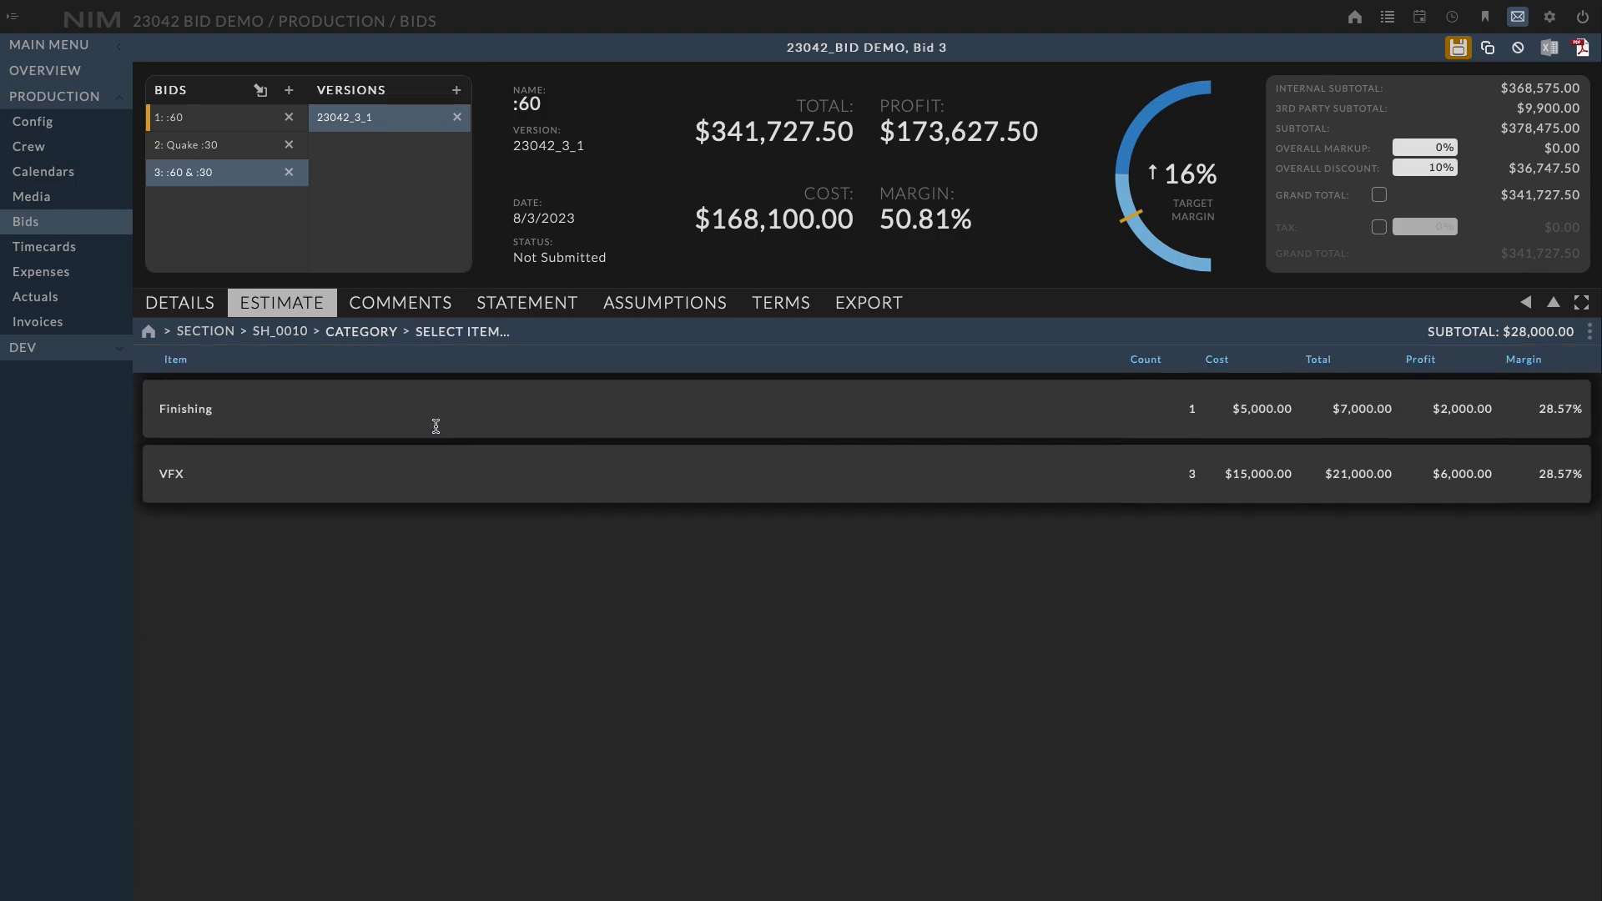
Drill into the VFX category items, then switch to the Finishing category
click(464, 334)
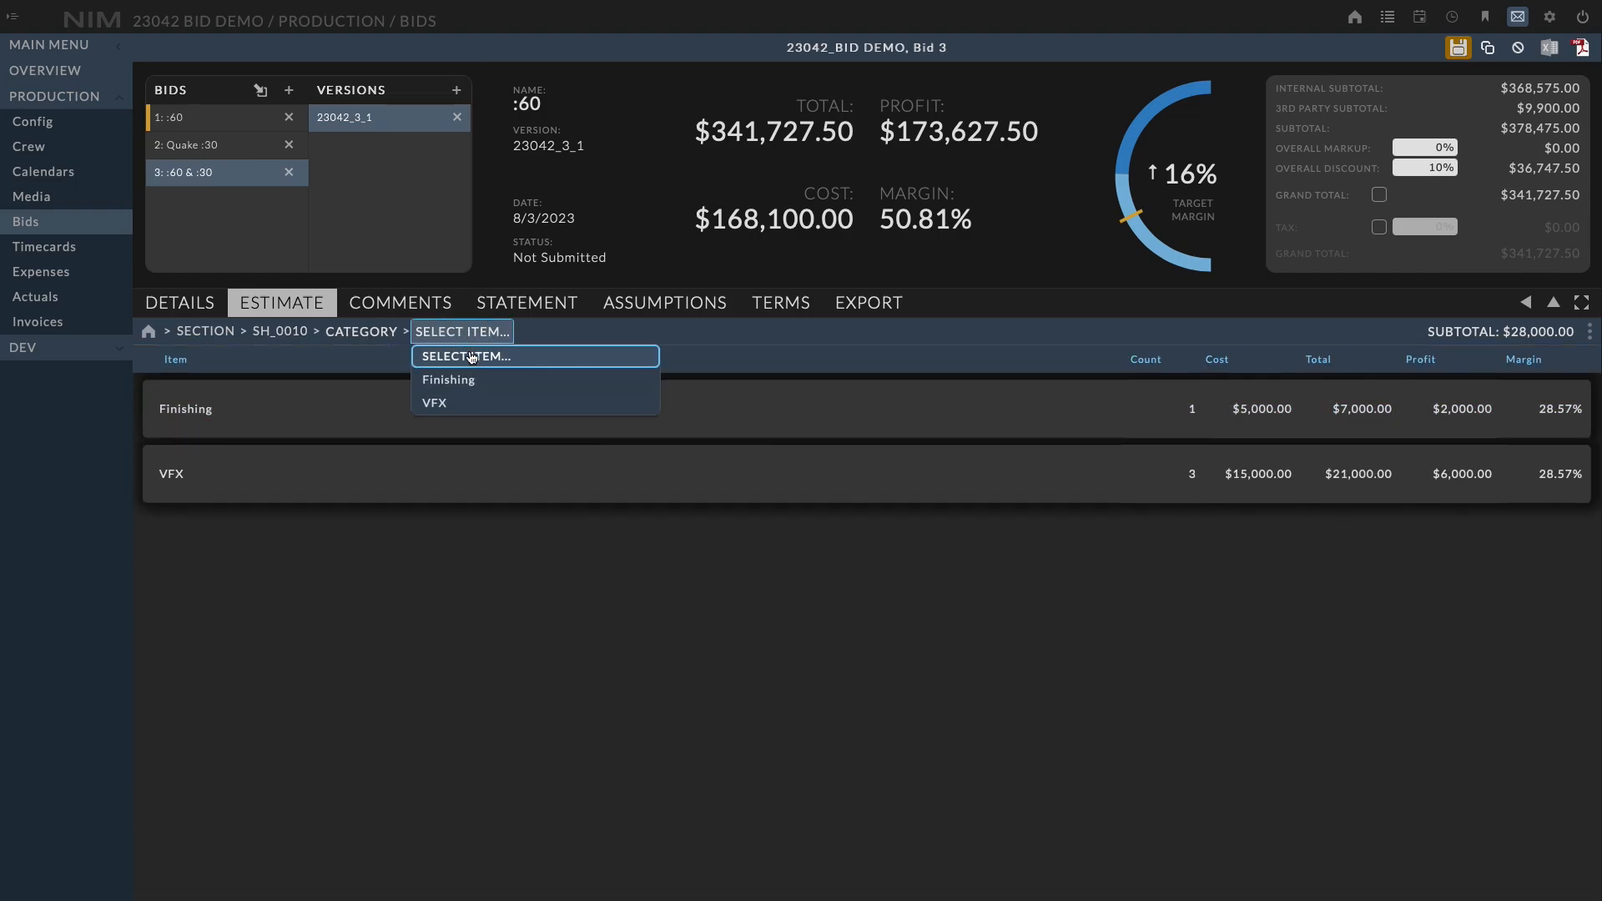
click(471, 405)
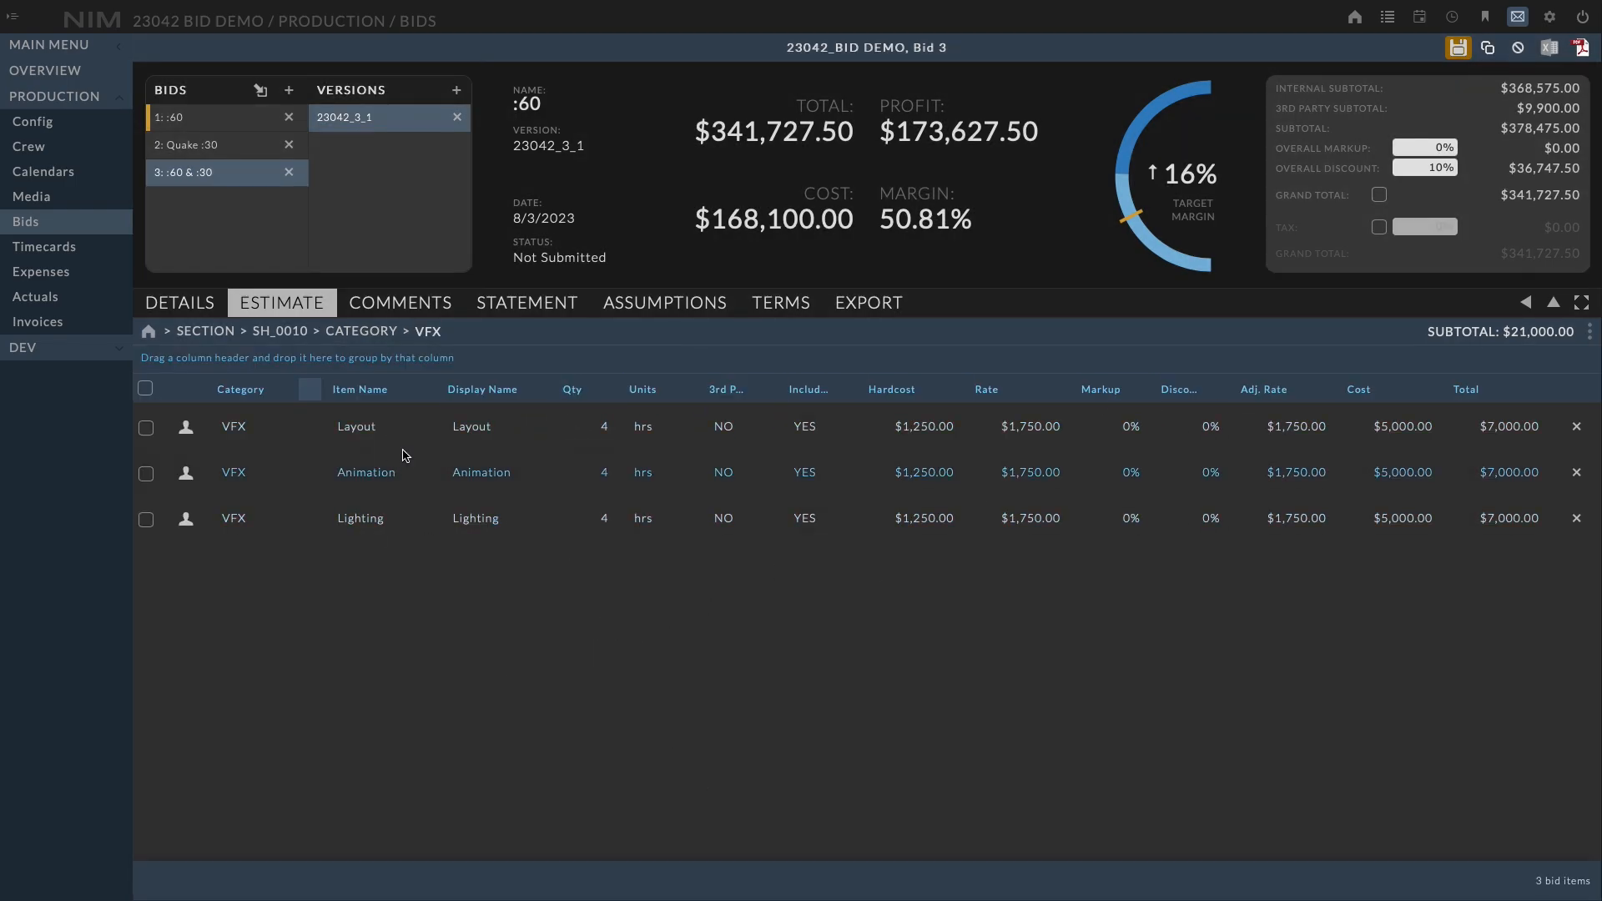
click(427, 331)
click(434, 357)
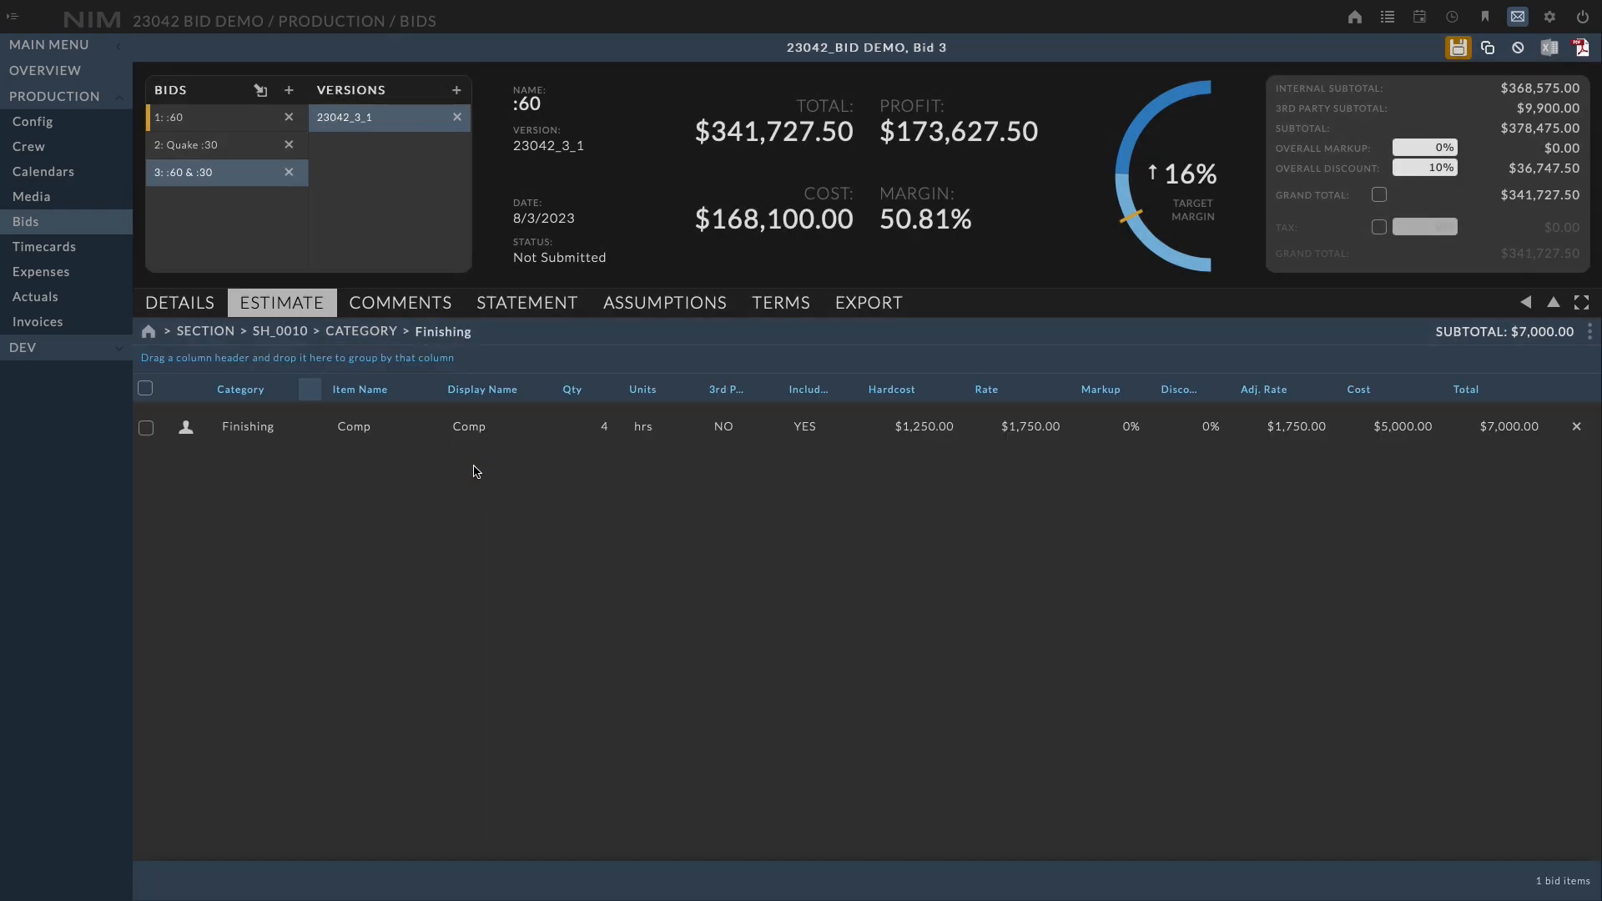
Go back up through the category and section levels to the full bid item list
click(361, 331)
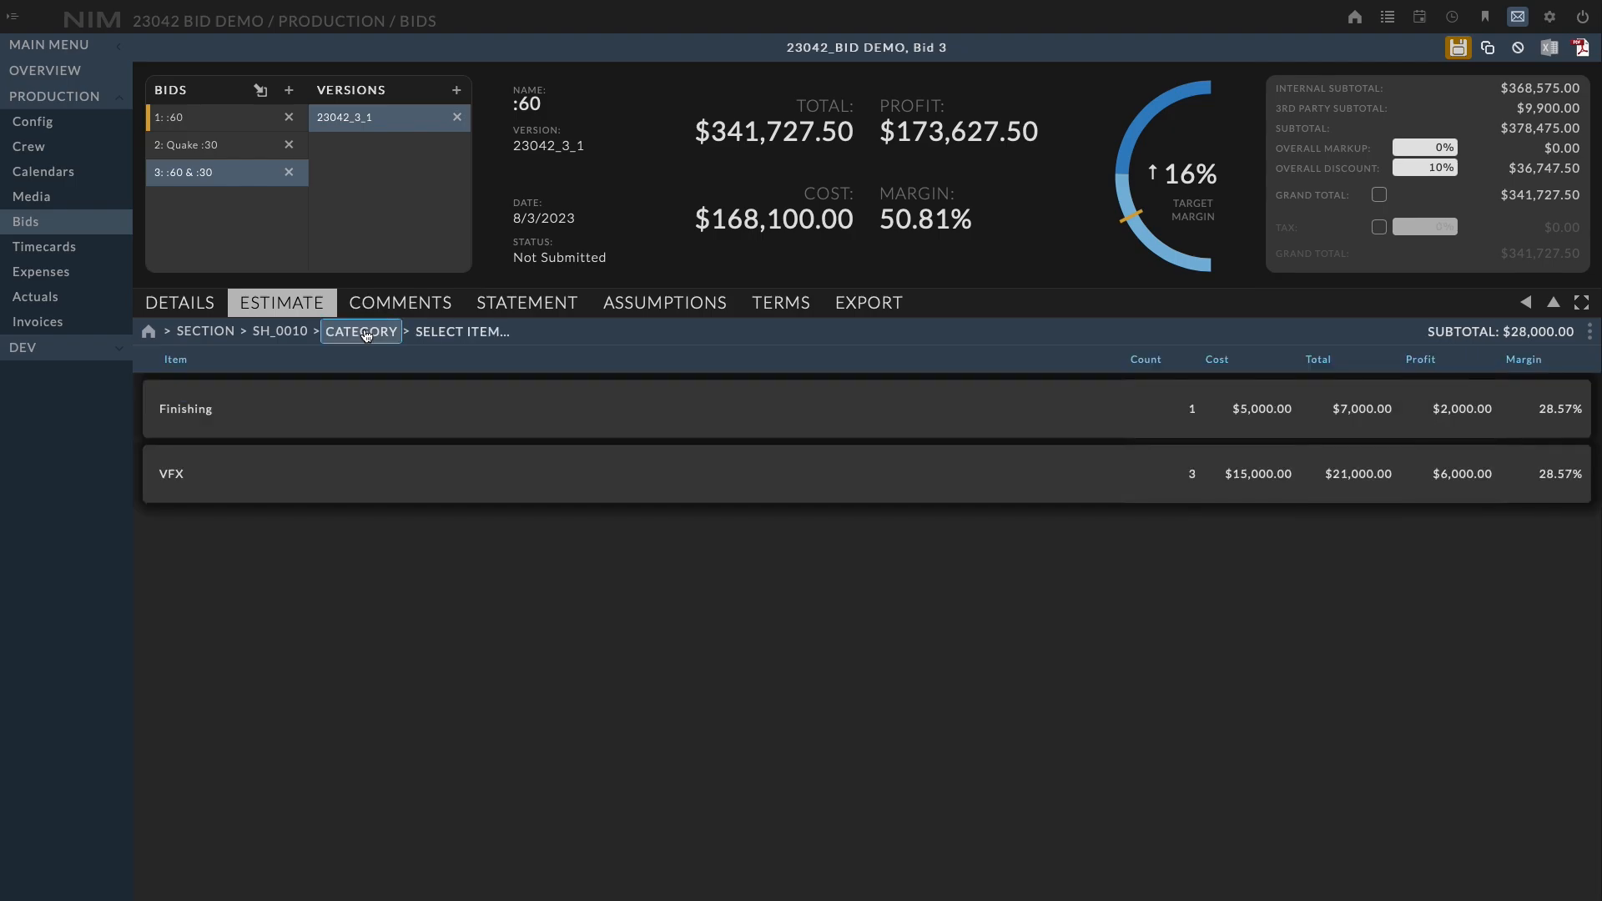
click(277, 332)
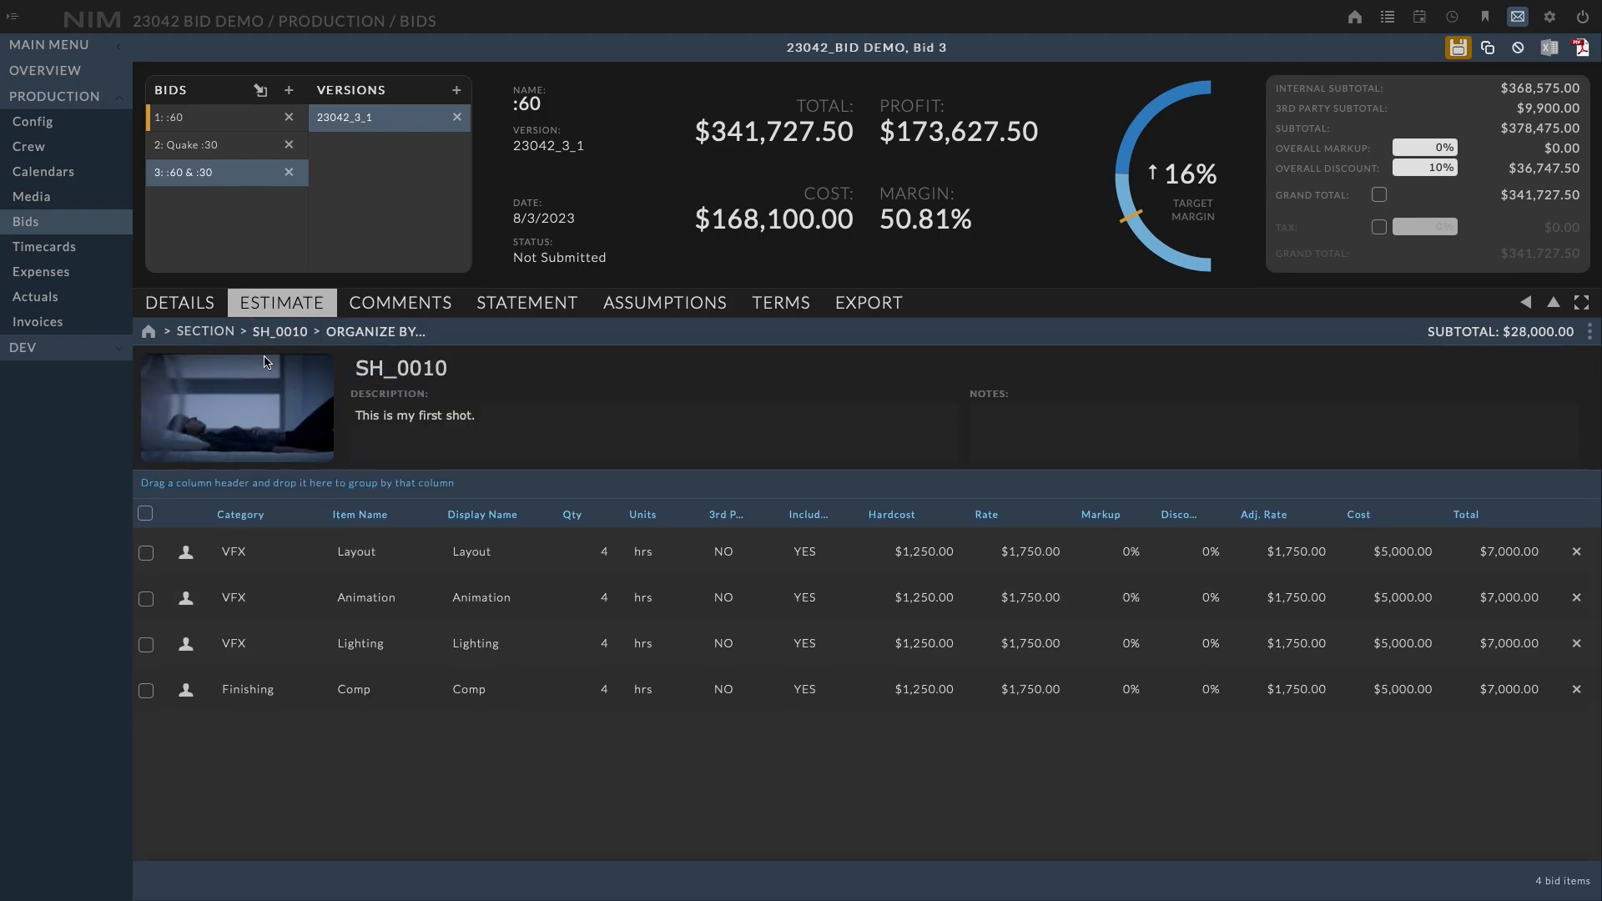
click(206, 332)
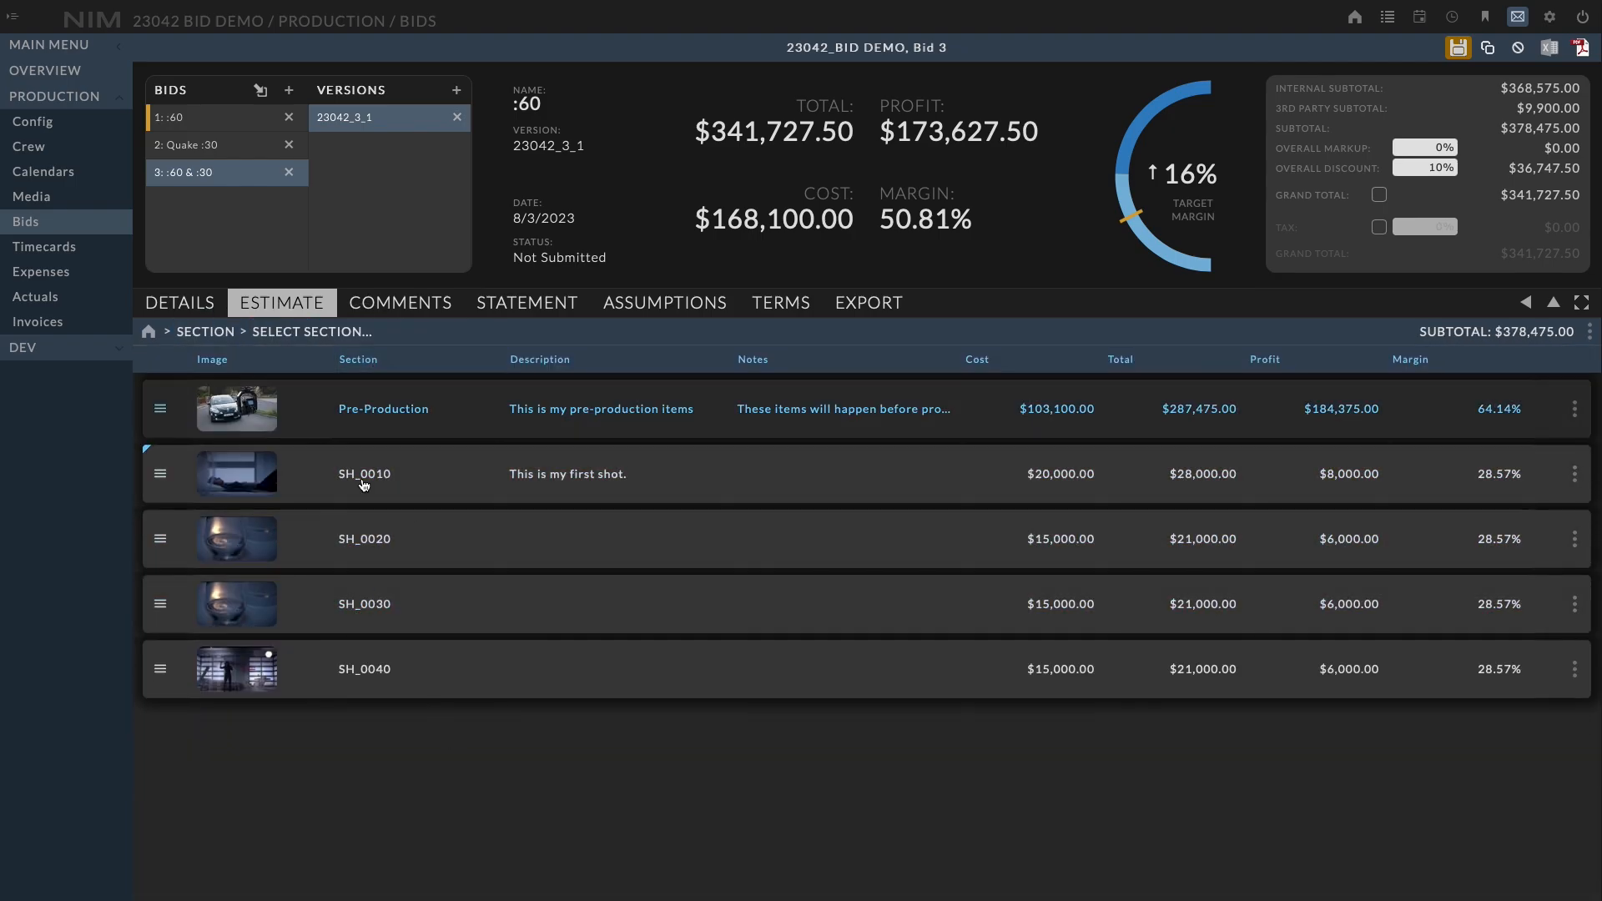
click(149, 331)
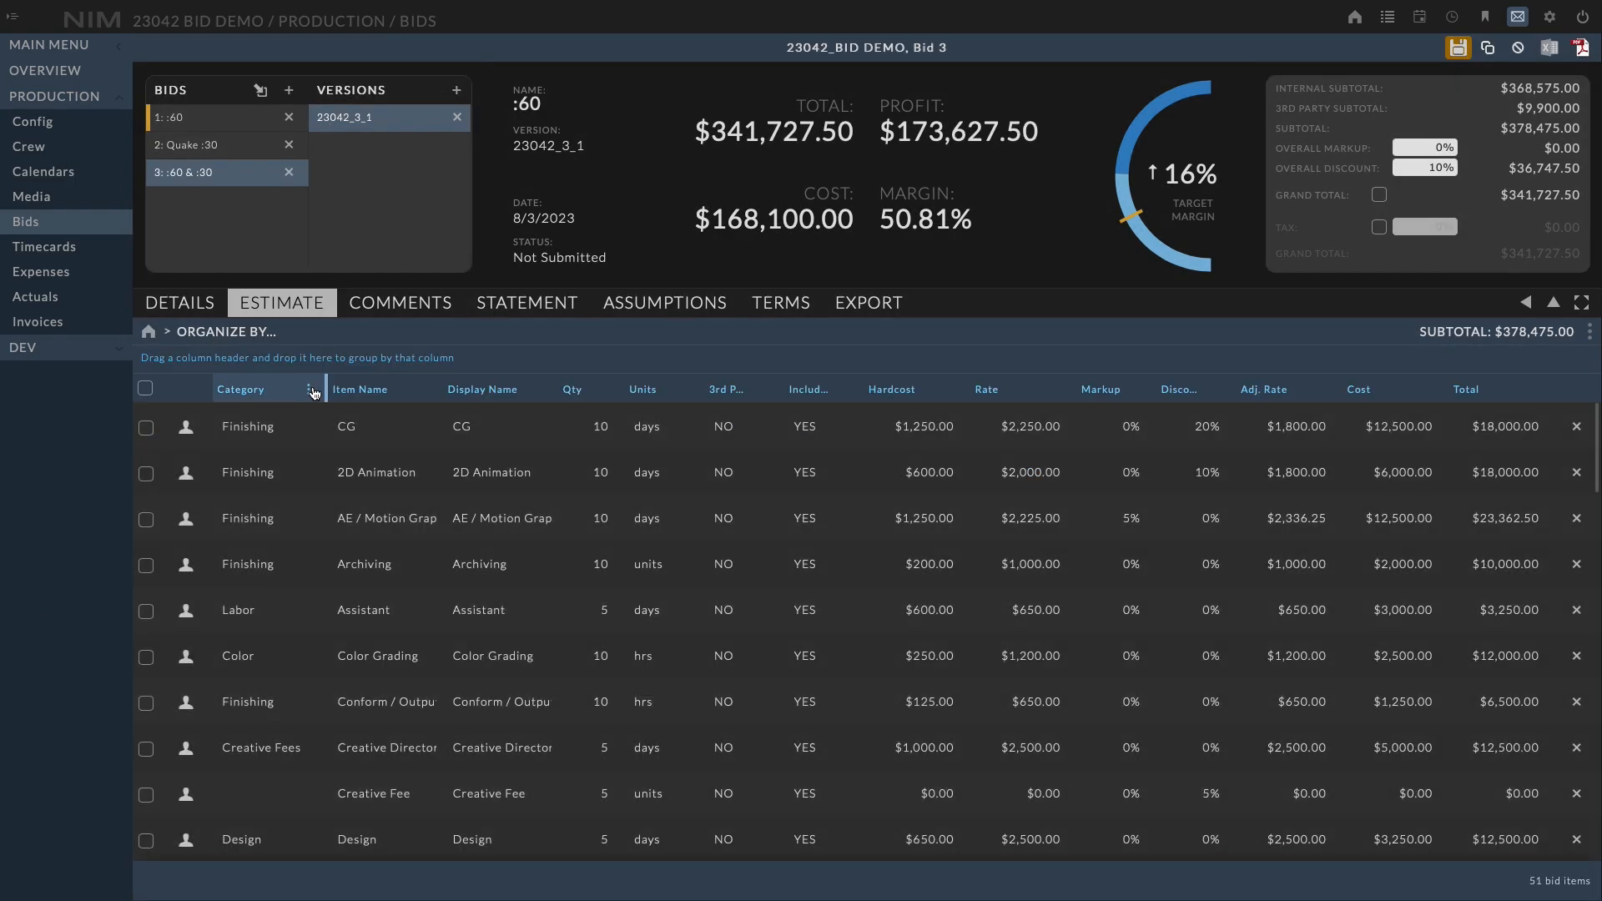
Add the Section column to the bid items table
click(317, 390)
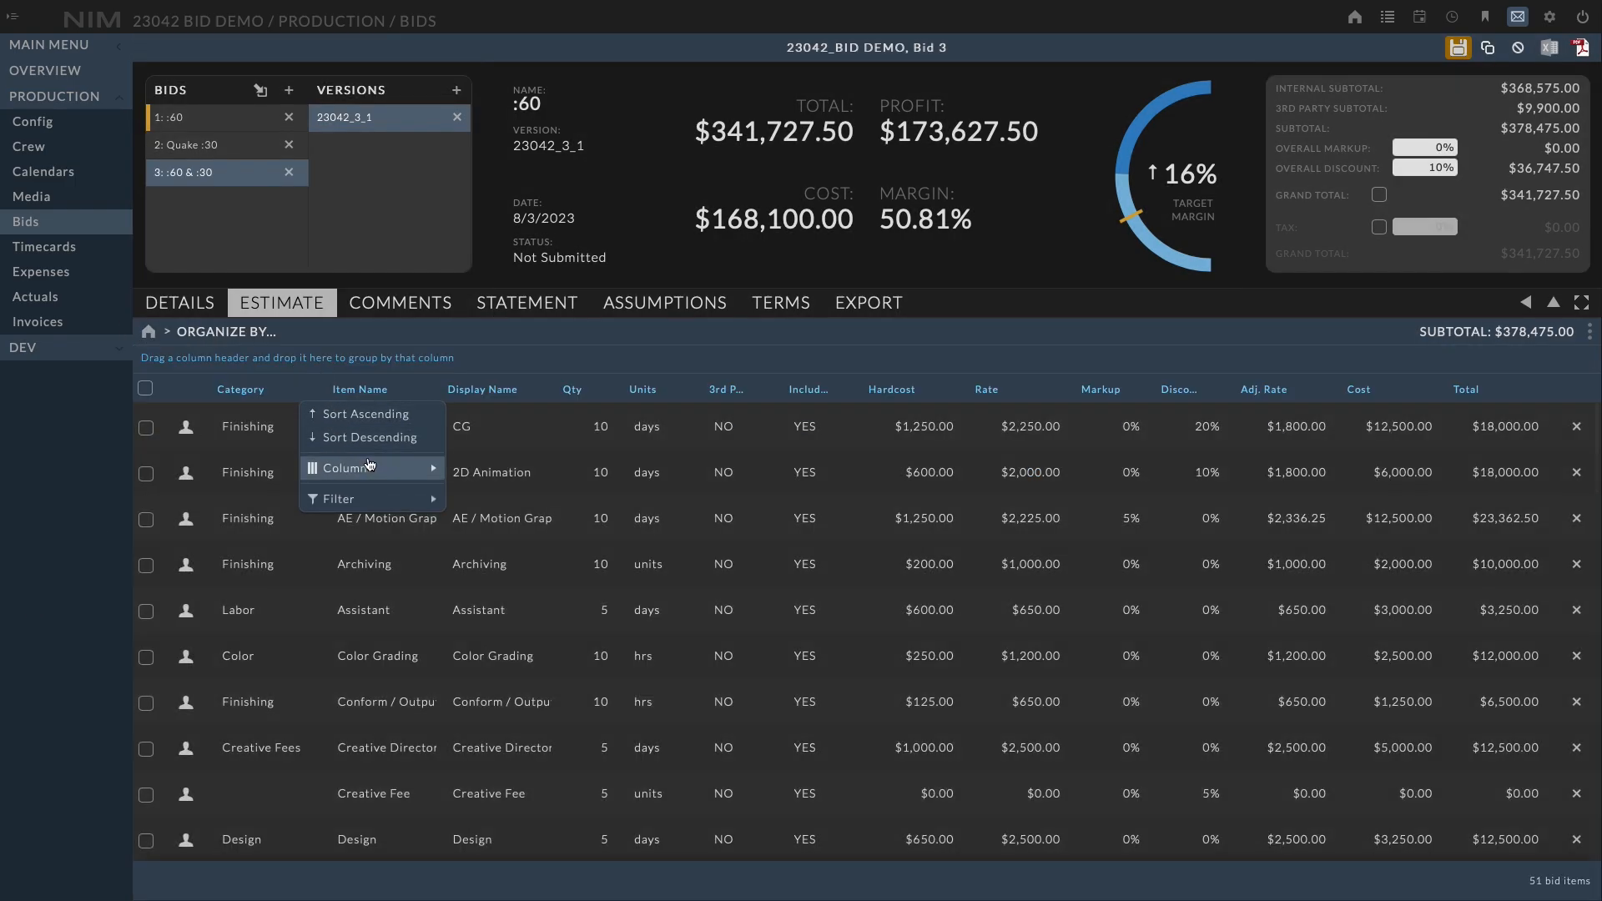
mouse_move(371, 468)
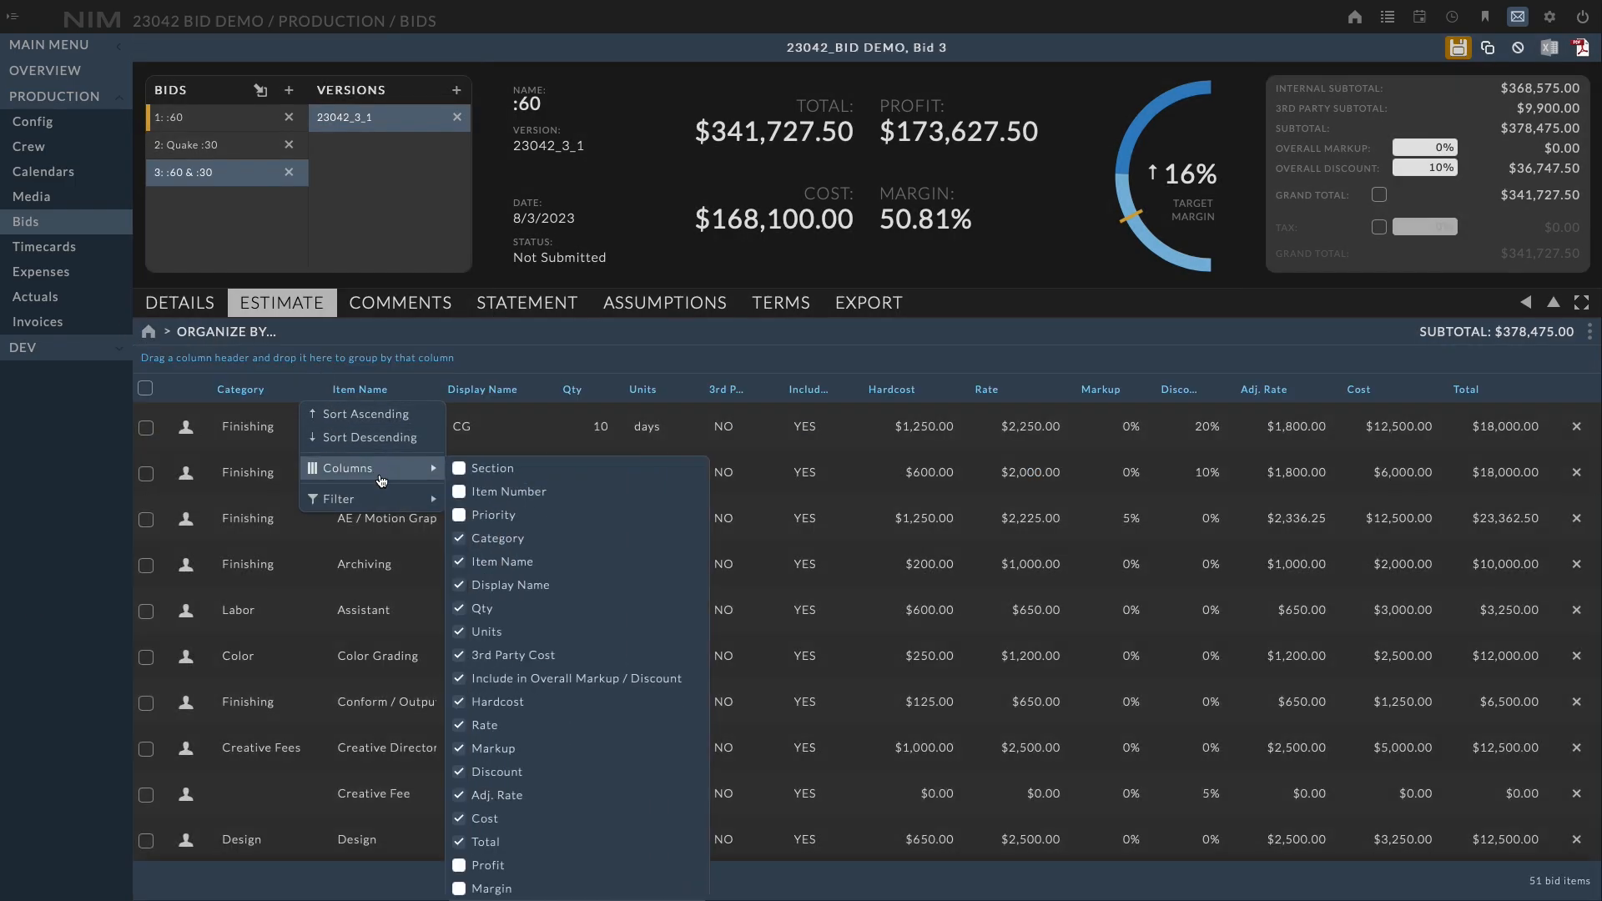
click(485, 482)
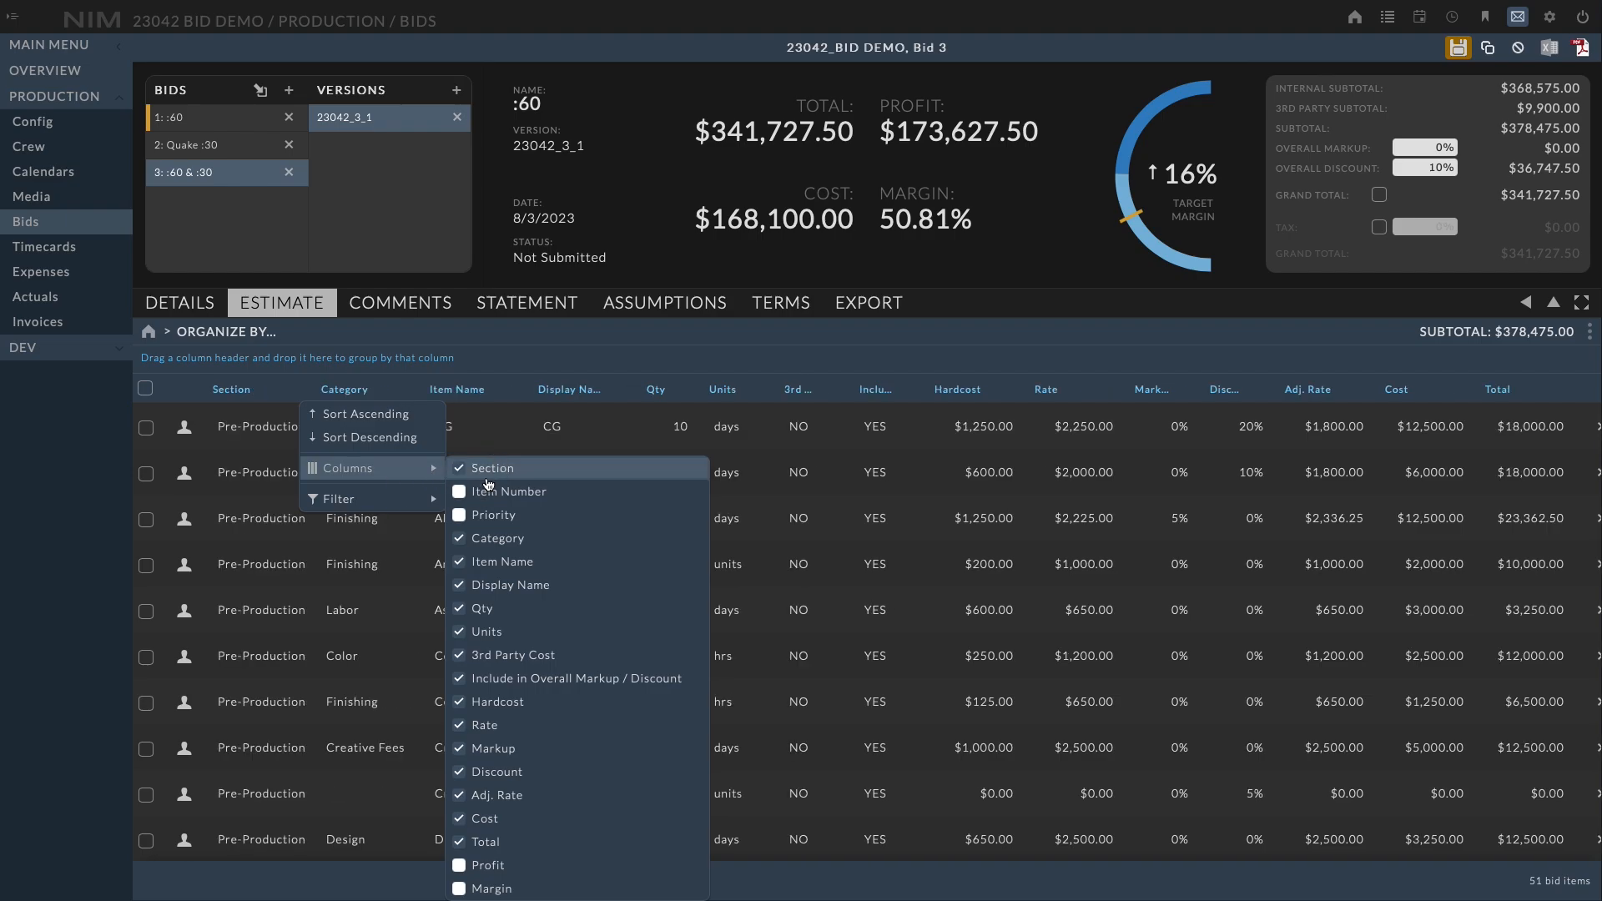
click(86, 469)
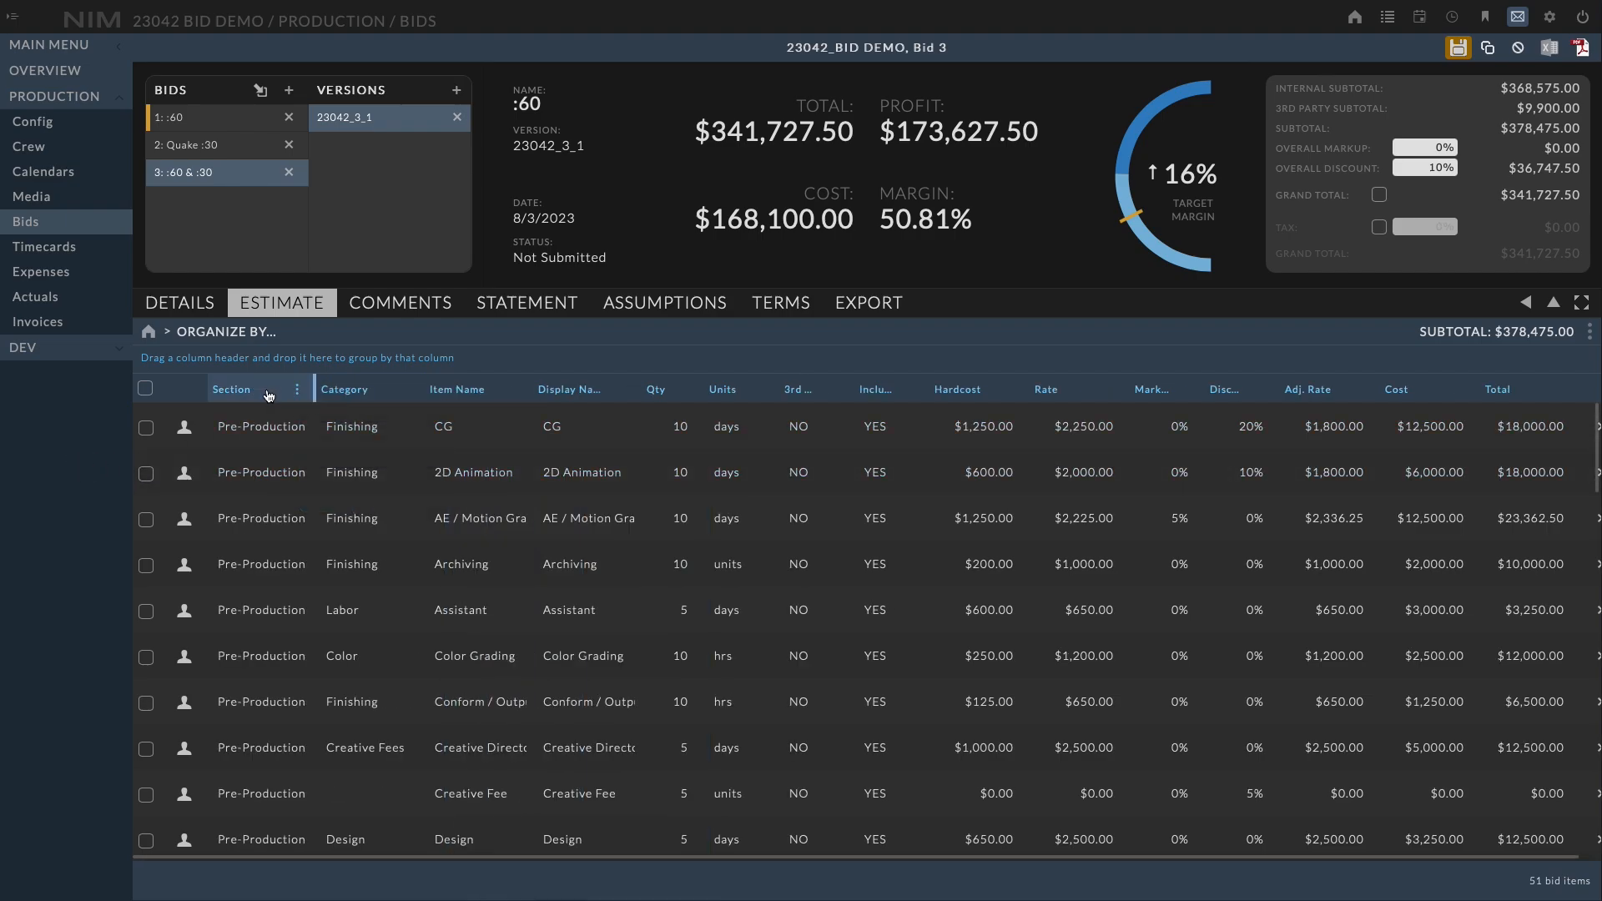
Group the bid items by the Section column, then remove that grouping
drag(269, 395, 264, 361)
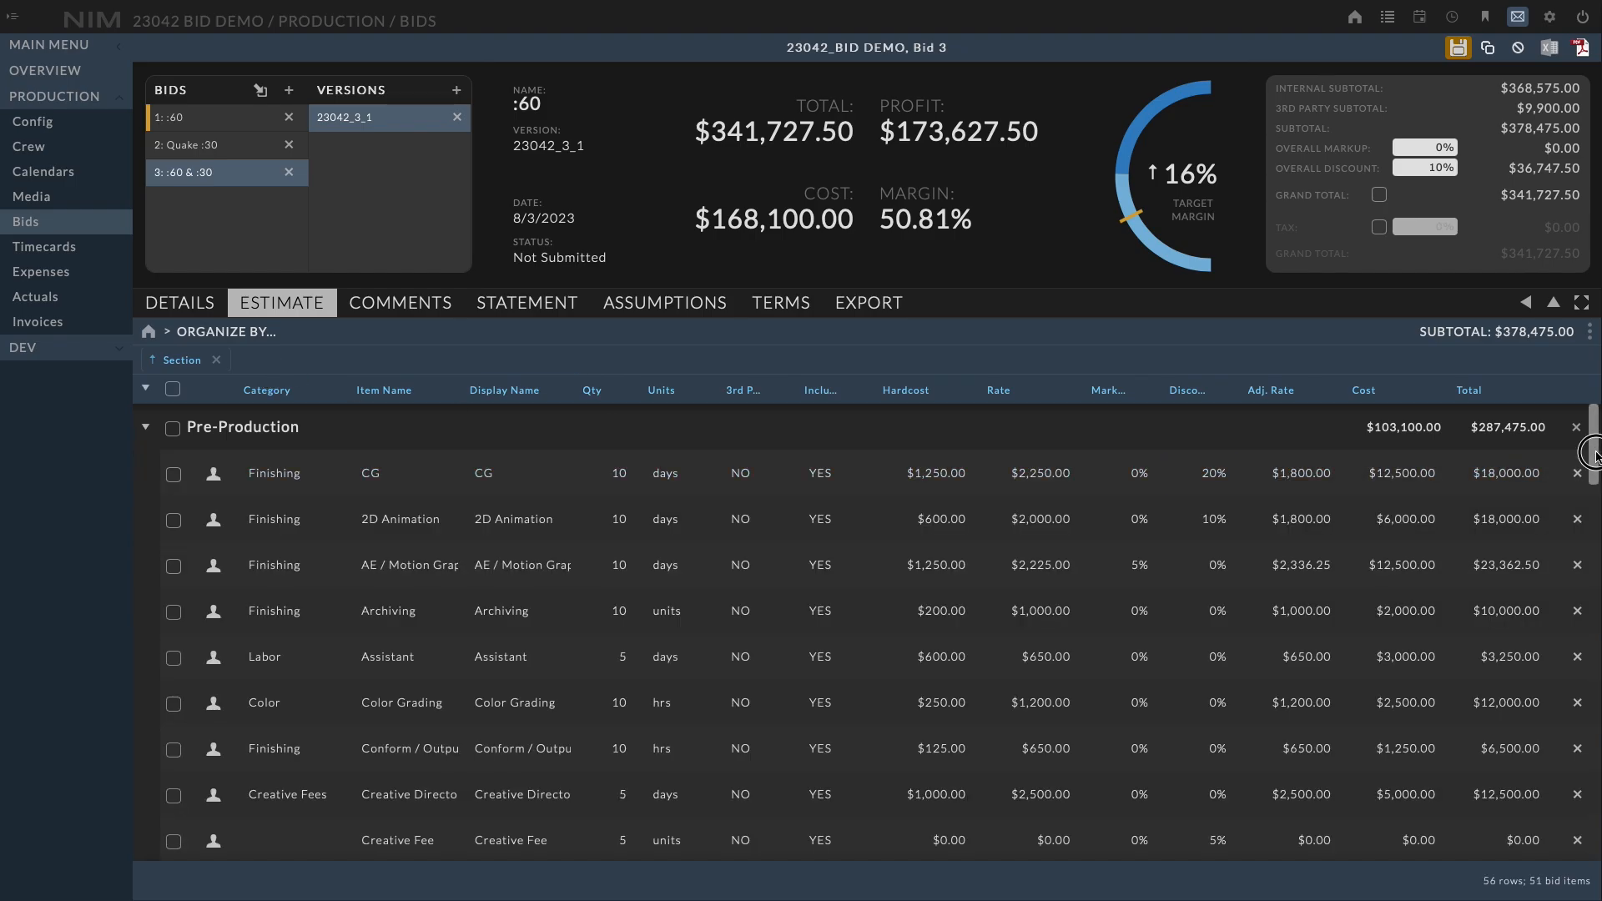
drag(1595, 464, 1559, 427)
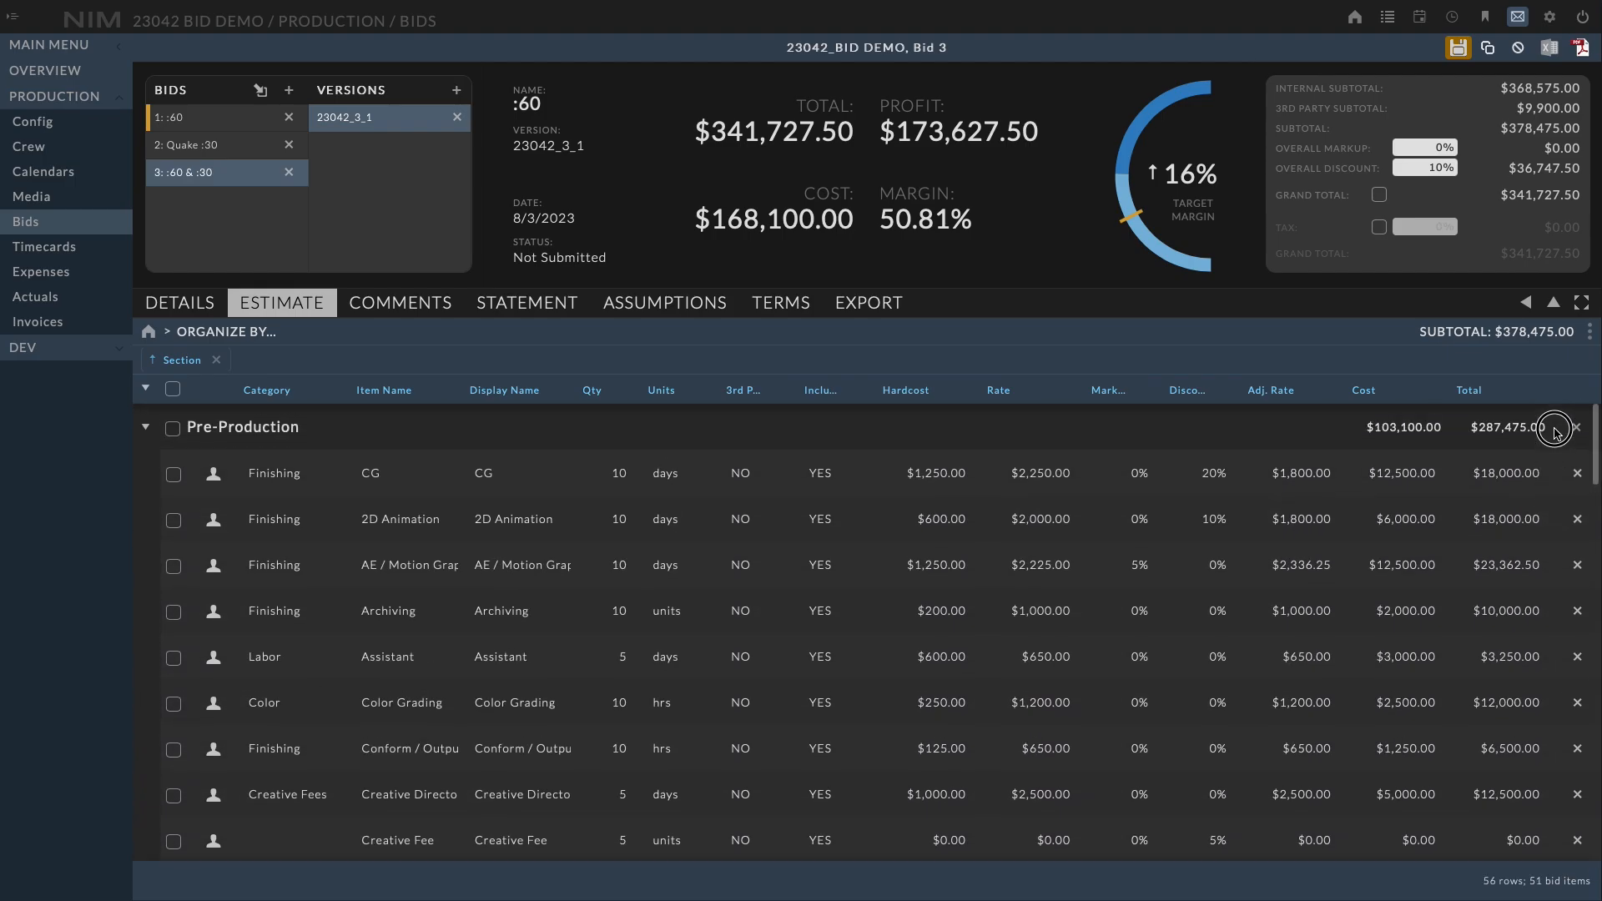
click(217, 360)
Organize by Section and move the Pre-Production section below SH_0040
click(226, 331)
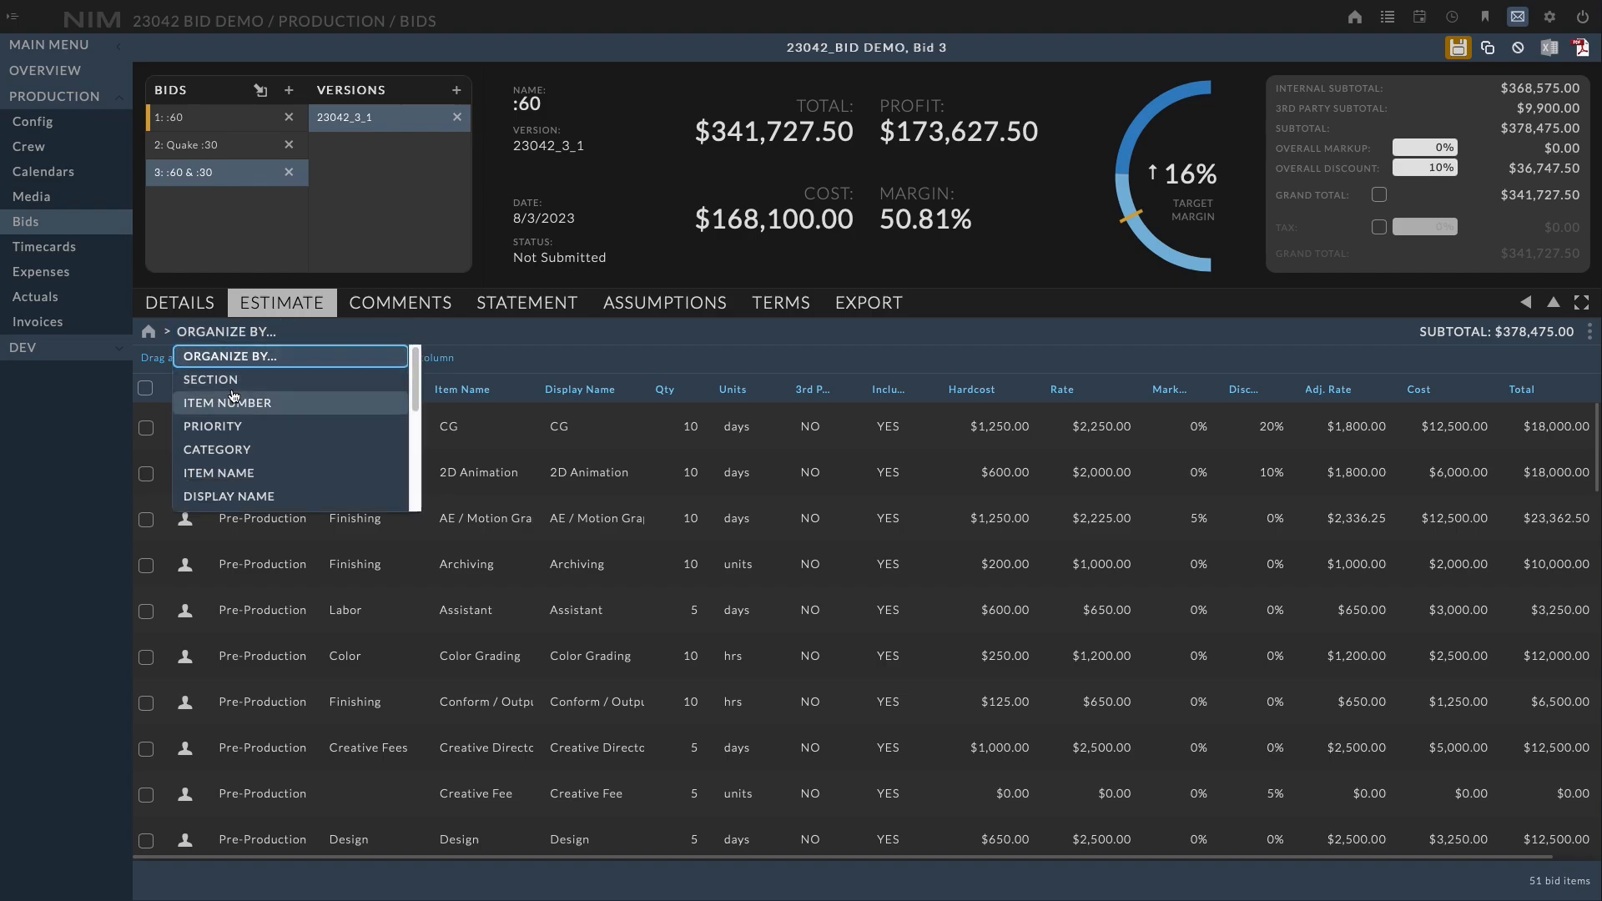
click(210, 395)
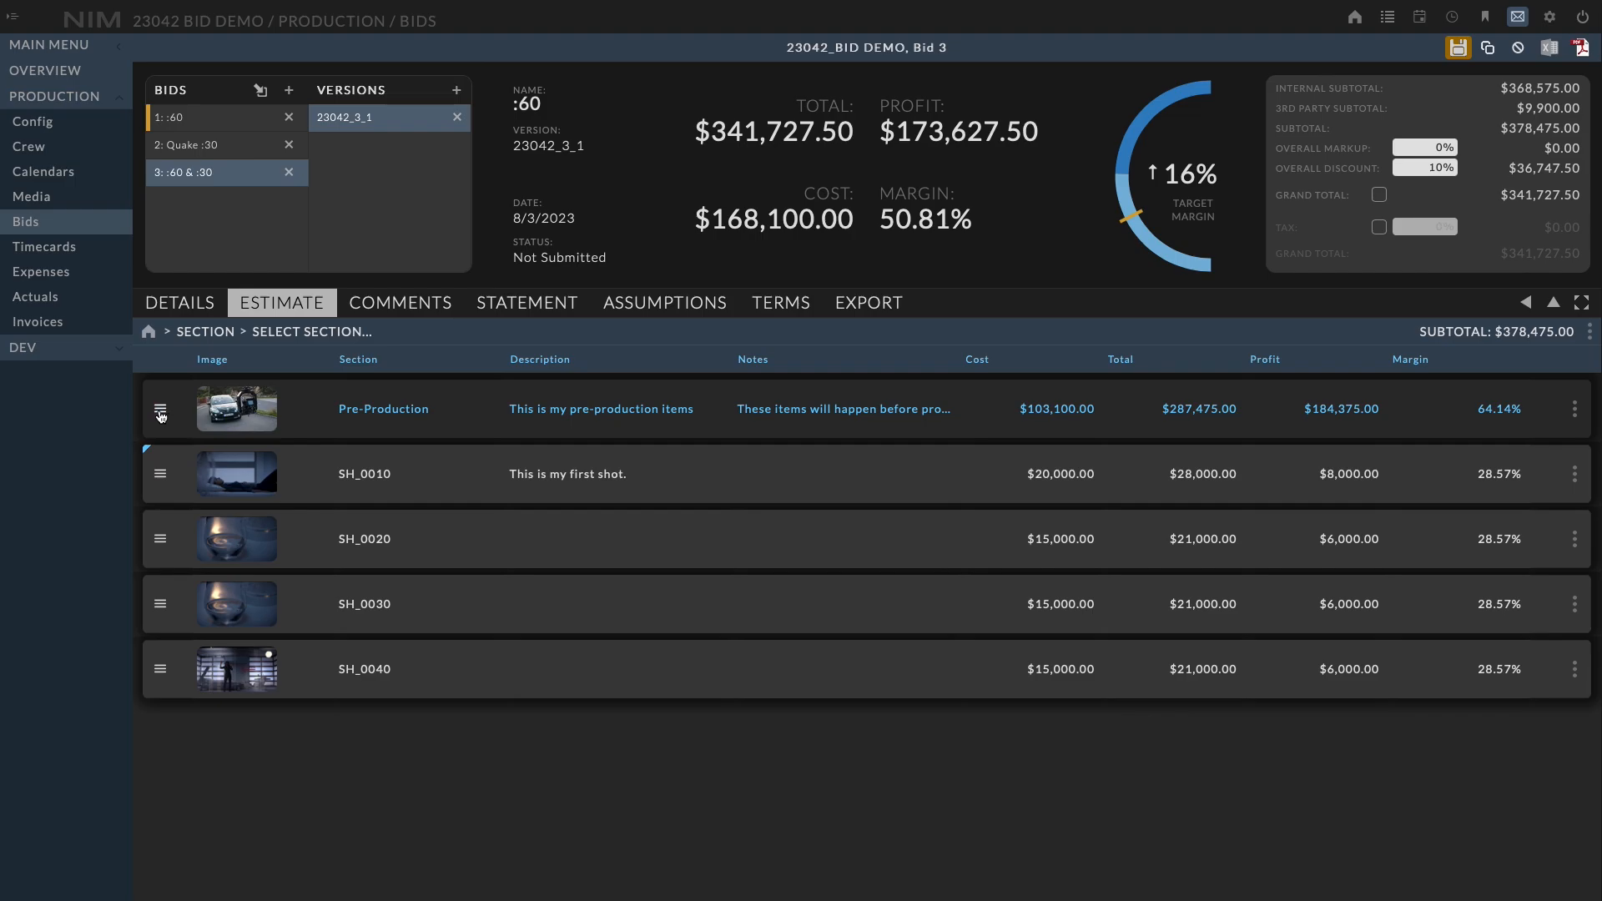
drag(160, 415, 185, 694)
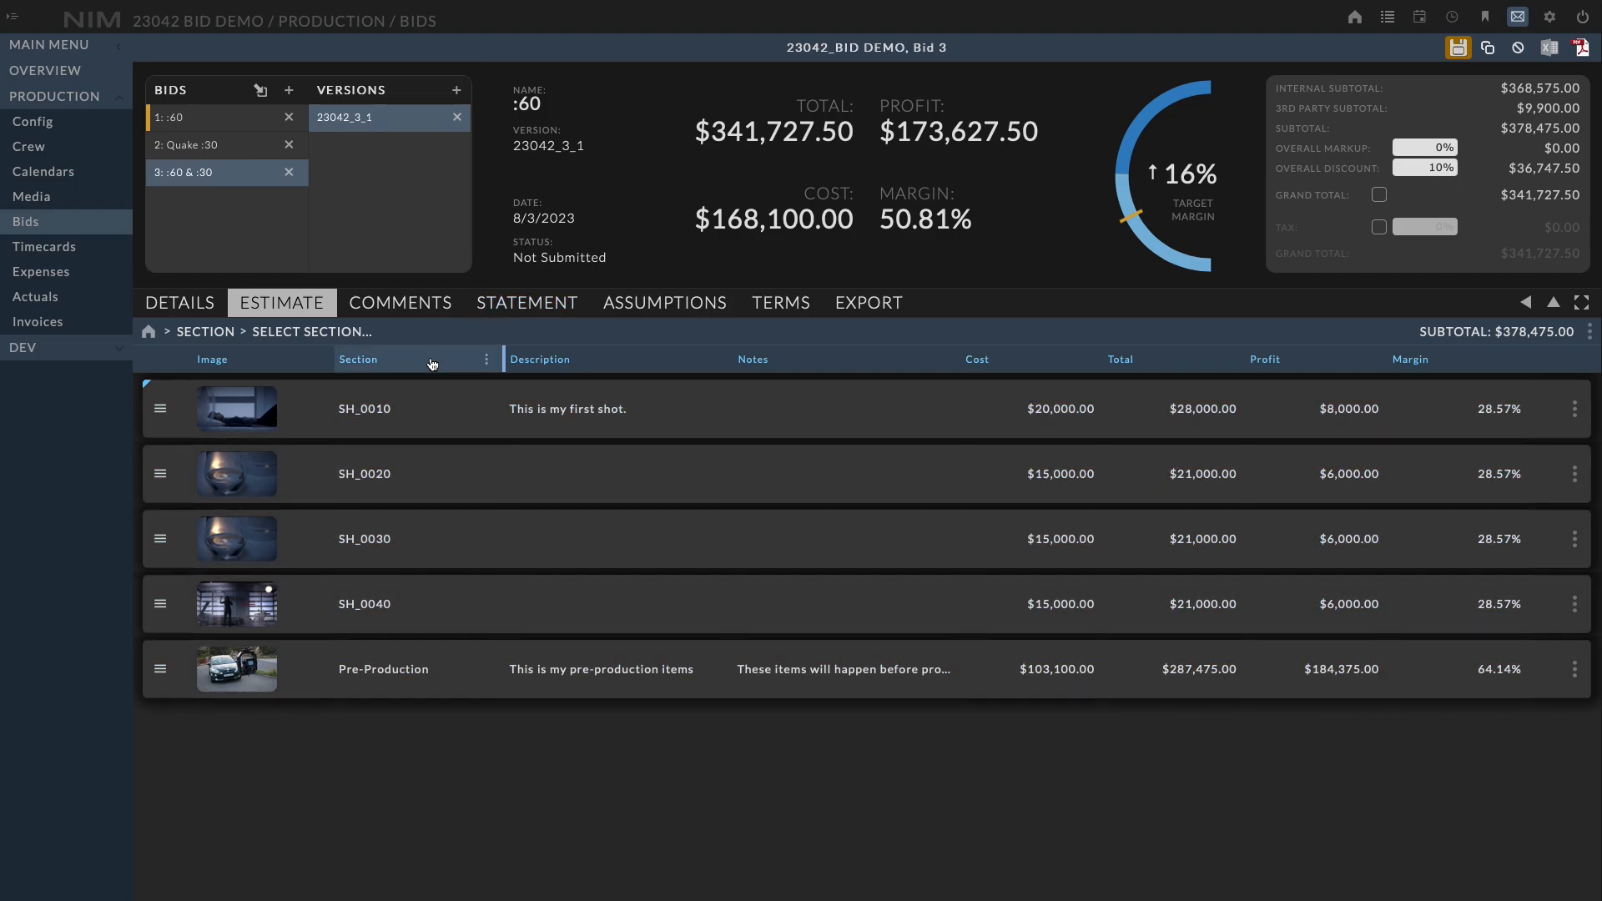
Sort the sections by name ascending and descending, then clear the sort
click(433, 364)
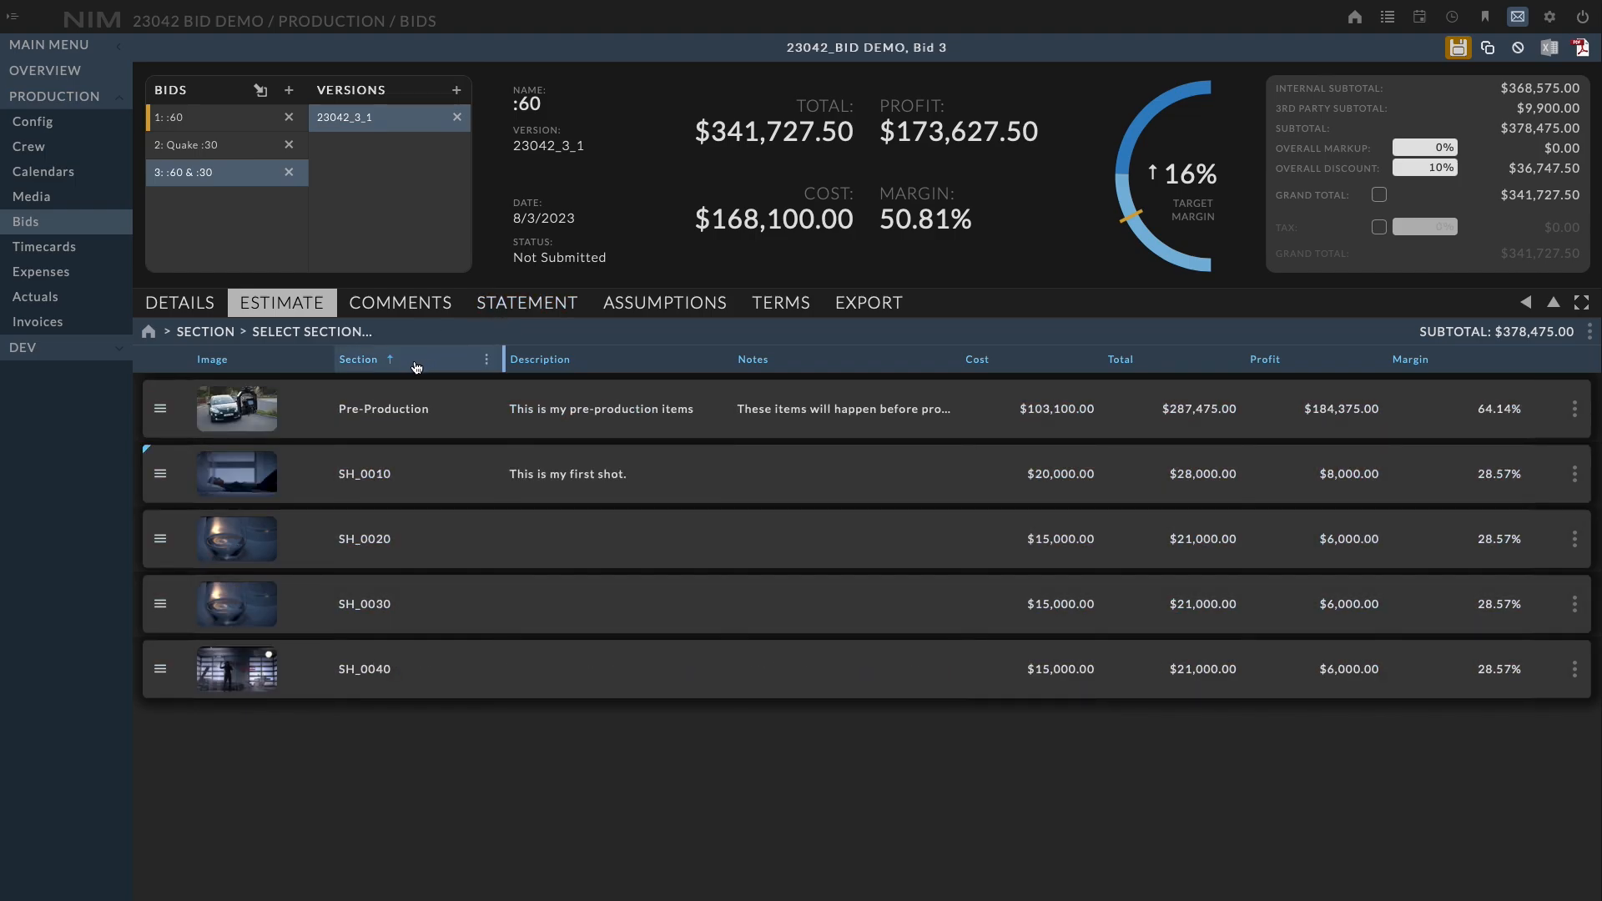
click(416, 368)
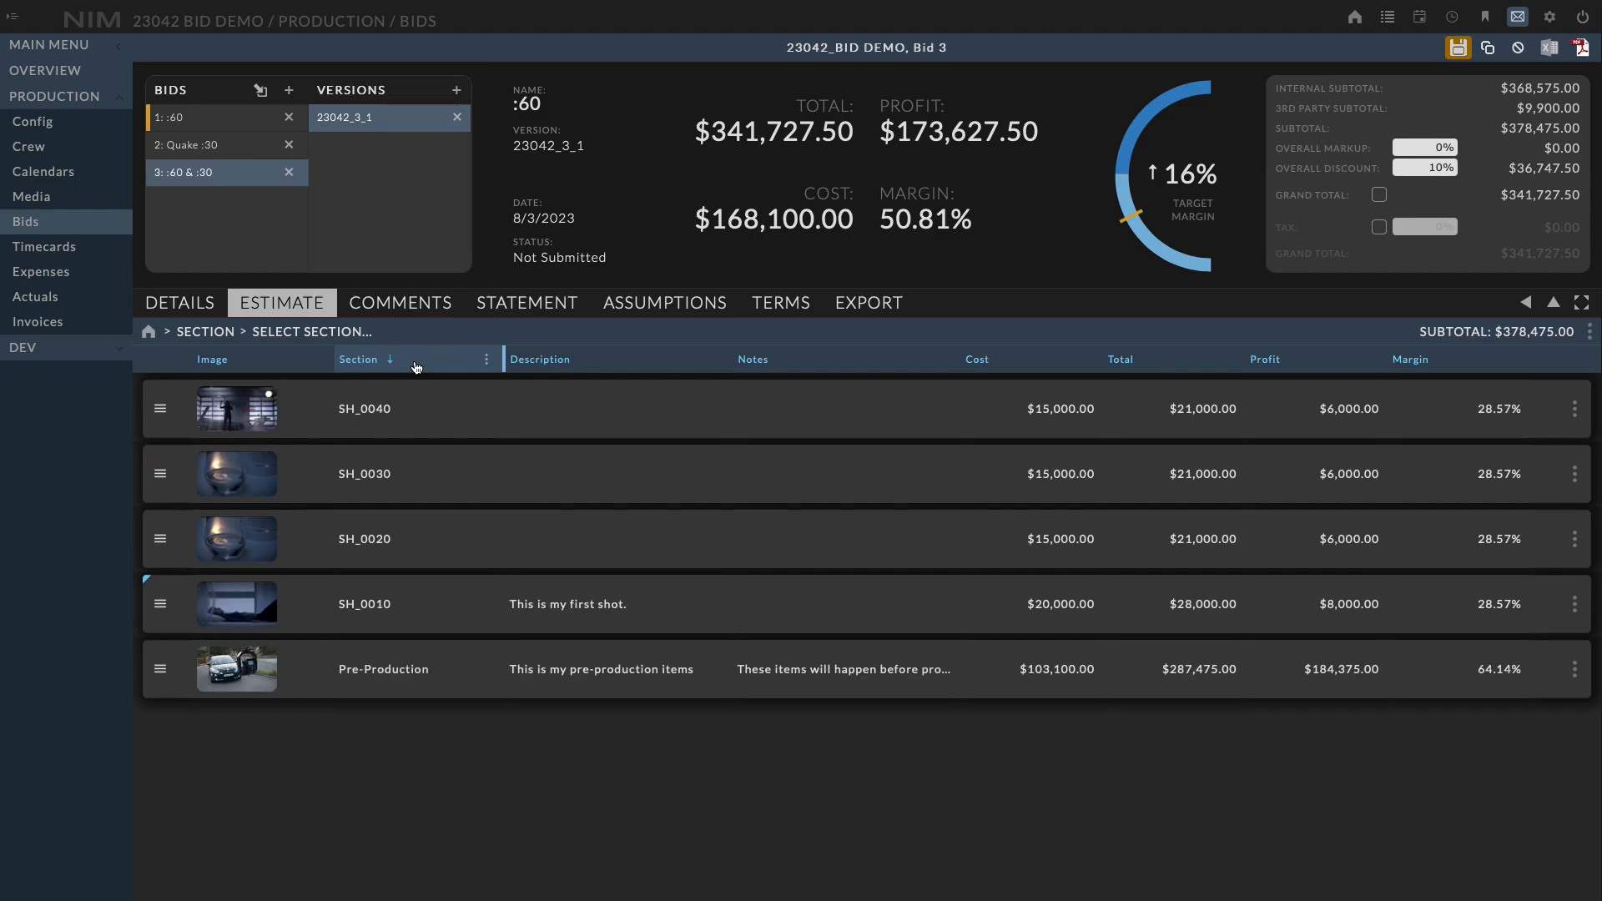
click(416, 368)
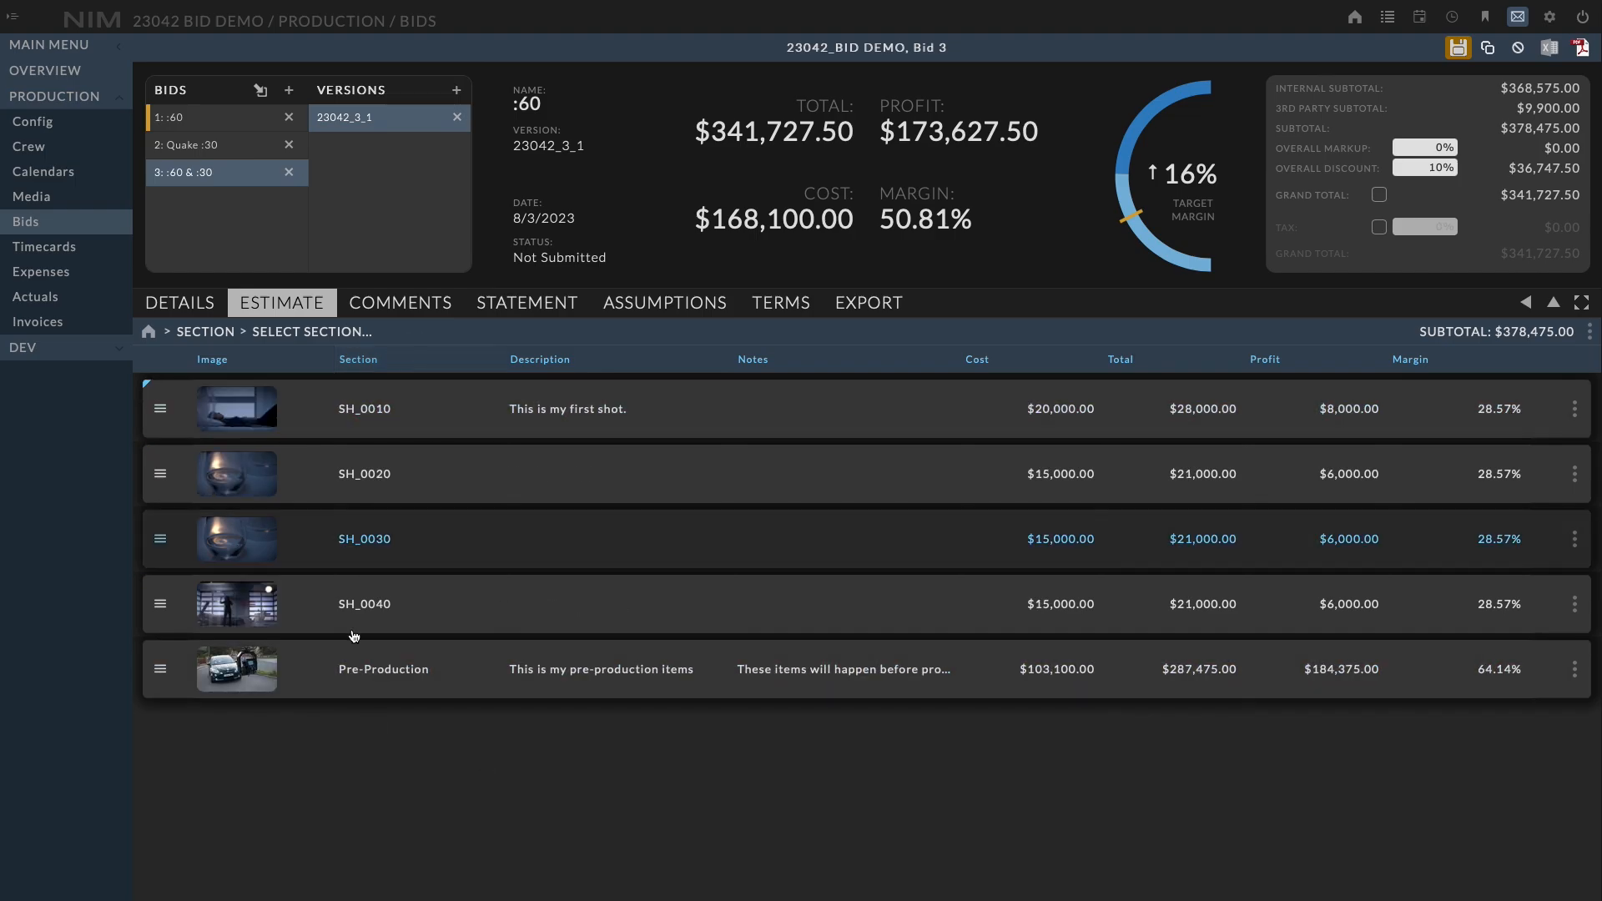
Return to the full item list and add the Profit and Margin columns
click(178, 336)
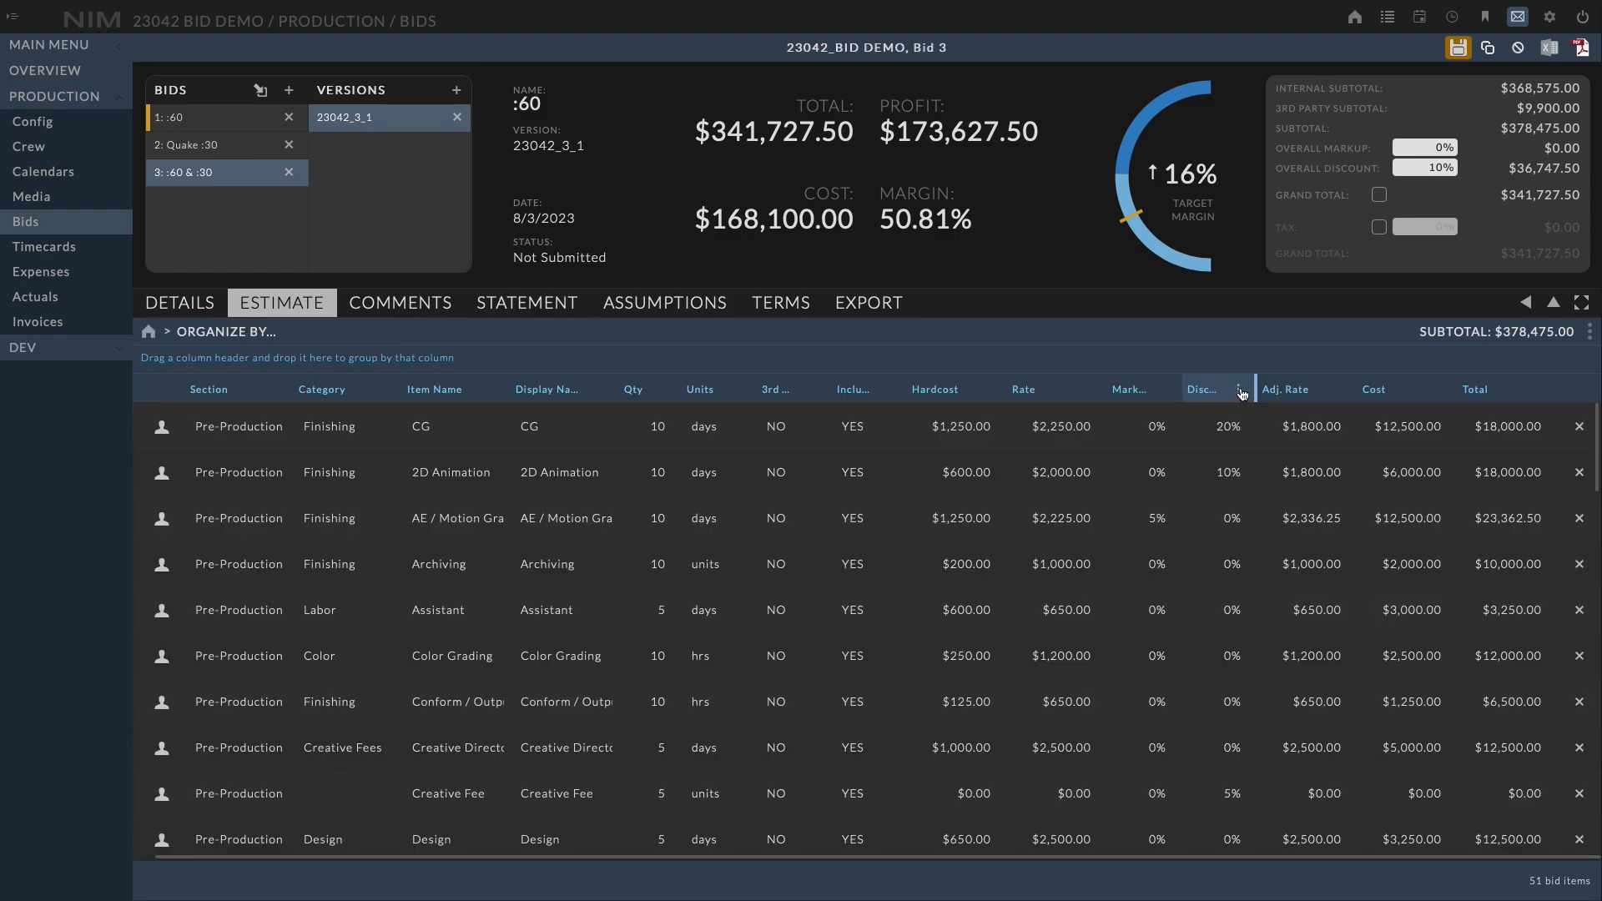
click(1241, 393)
mouse_move(1269, 470)
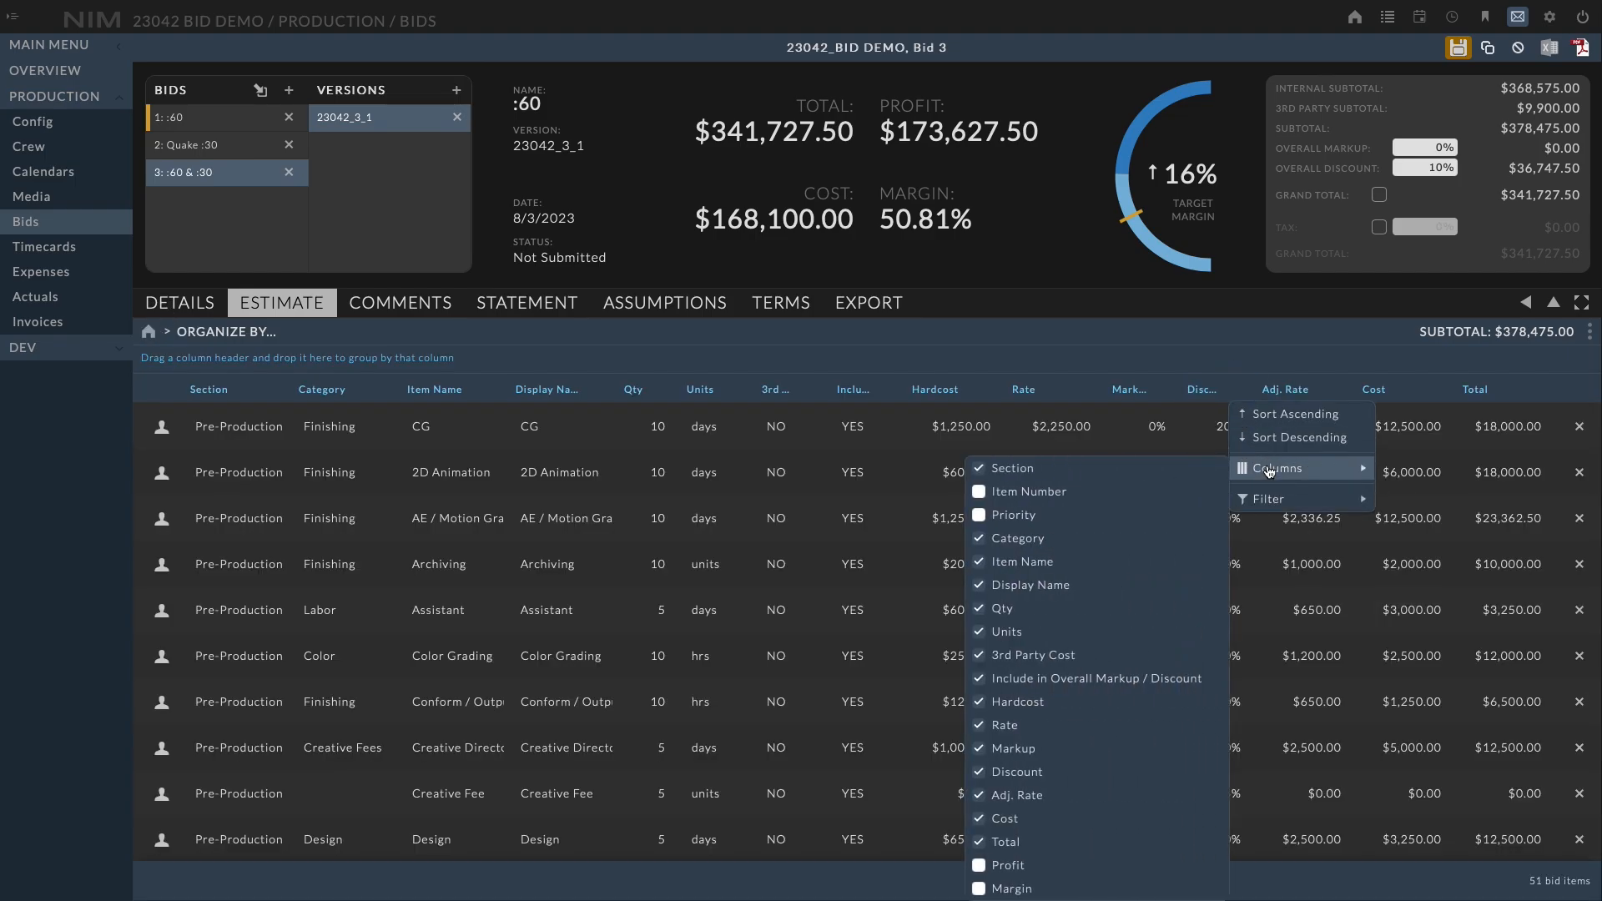
click(1129, 867)
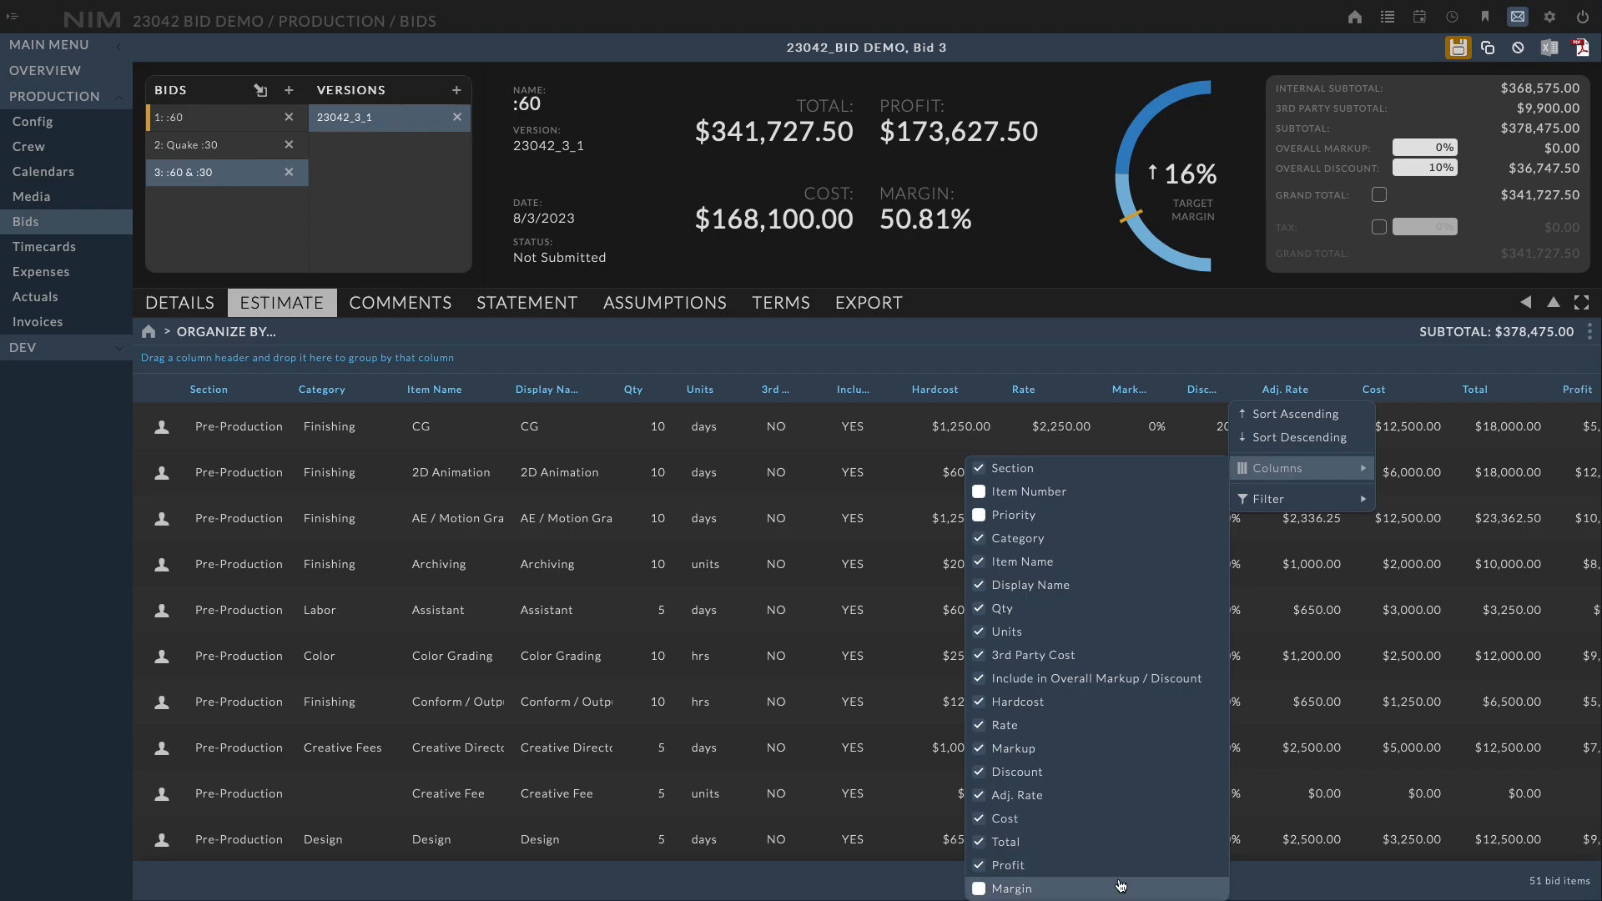
click(1119, 888)
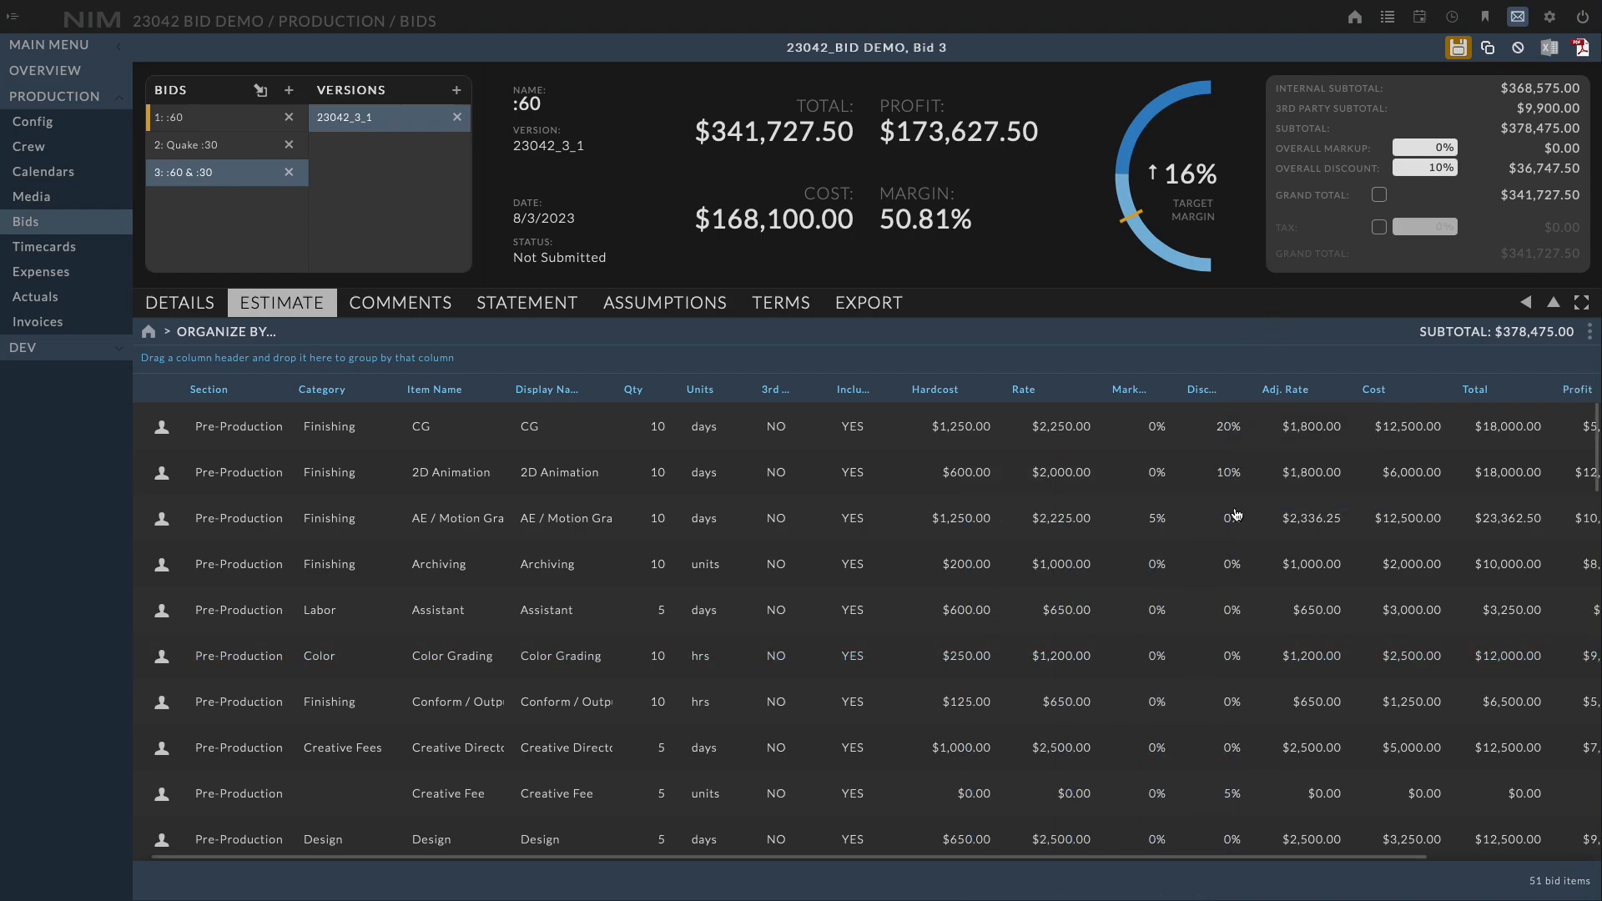
Filter the Margin column to show only items with margin less than 30
scroll(1236, 515, right, 3)
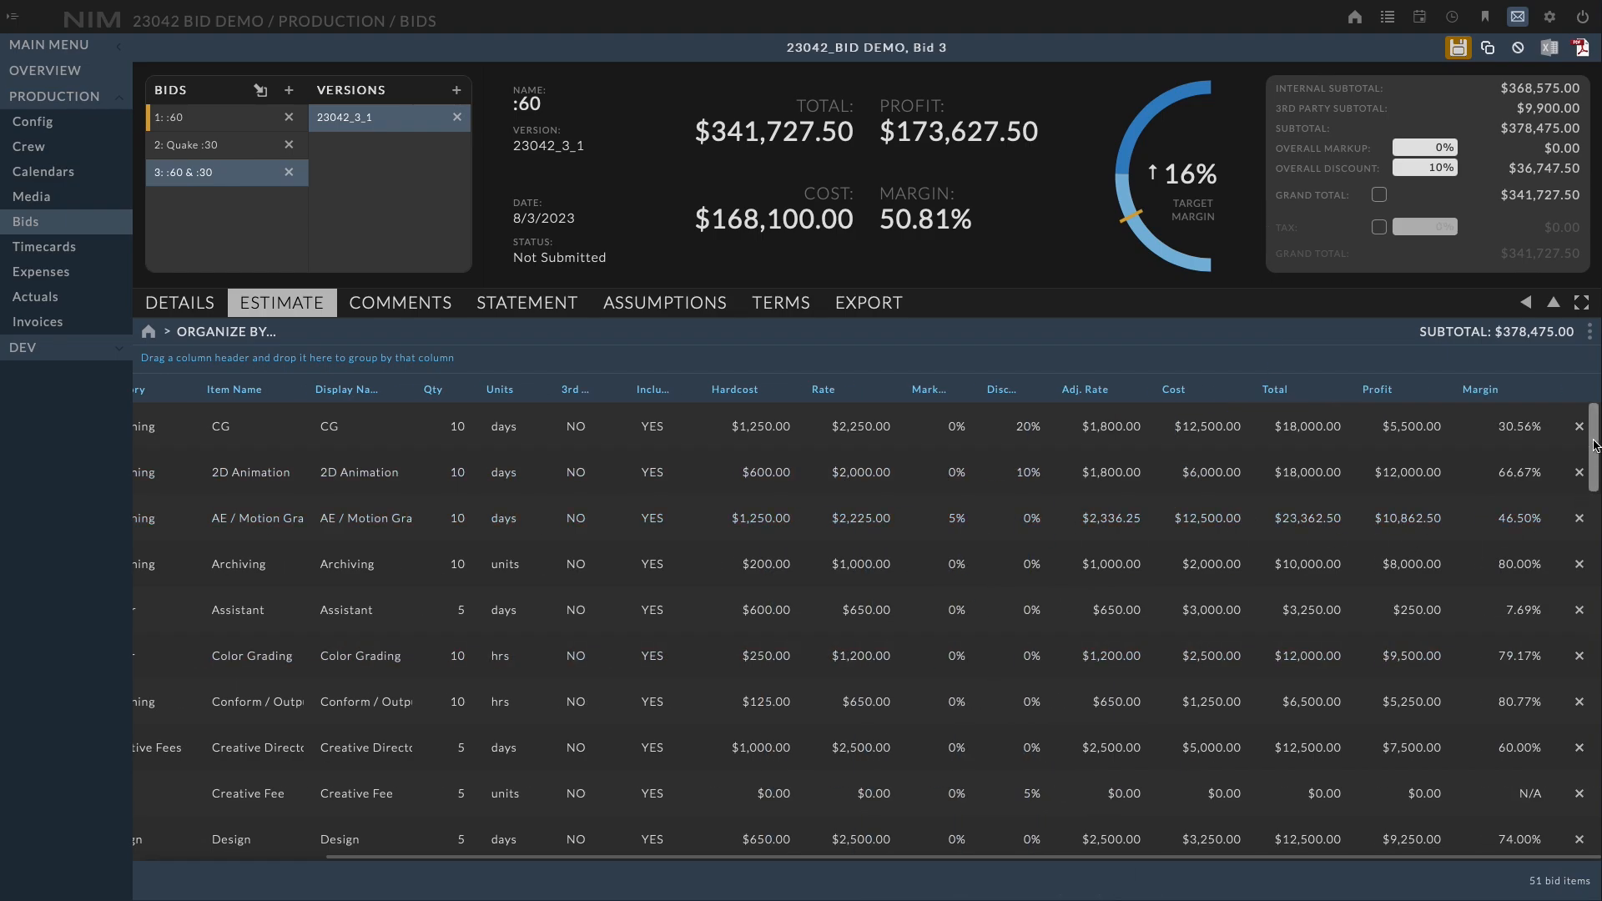
drag(1594, 445, 1590, 399)
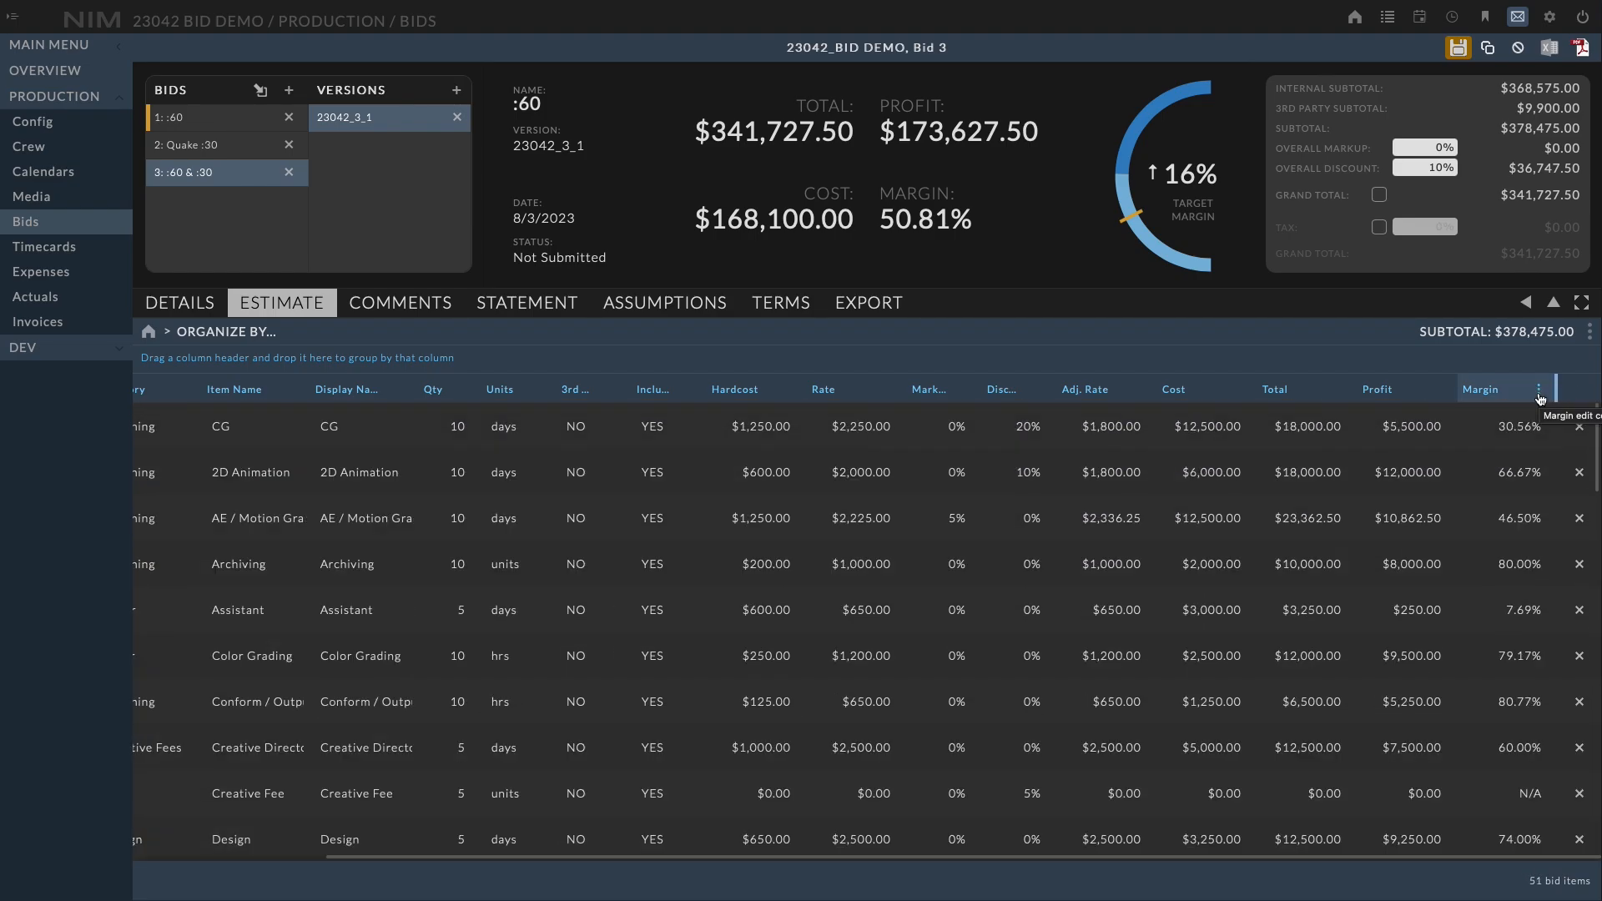
click(1539, 391)
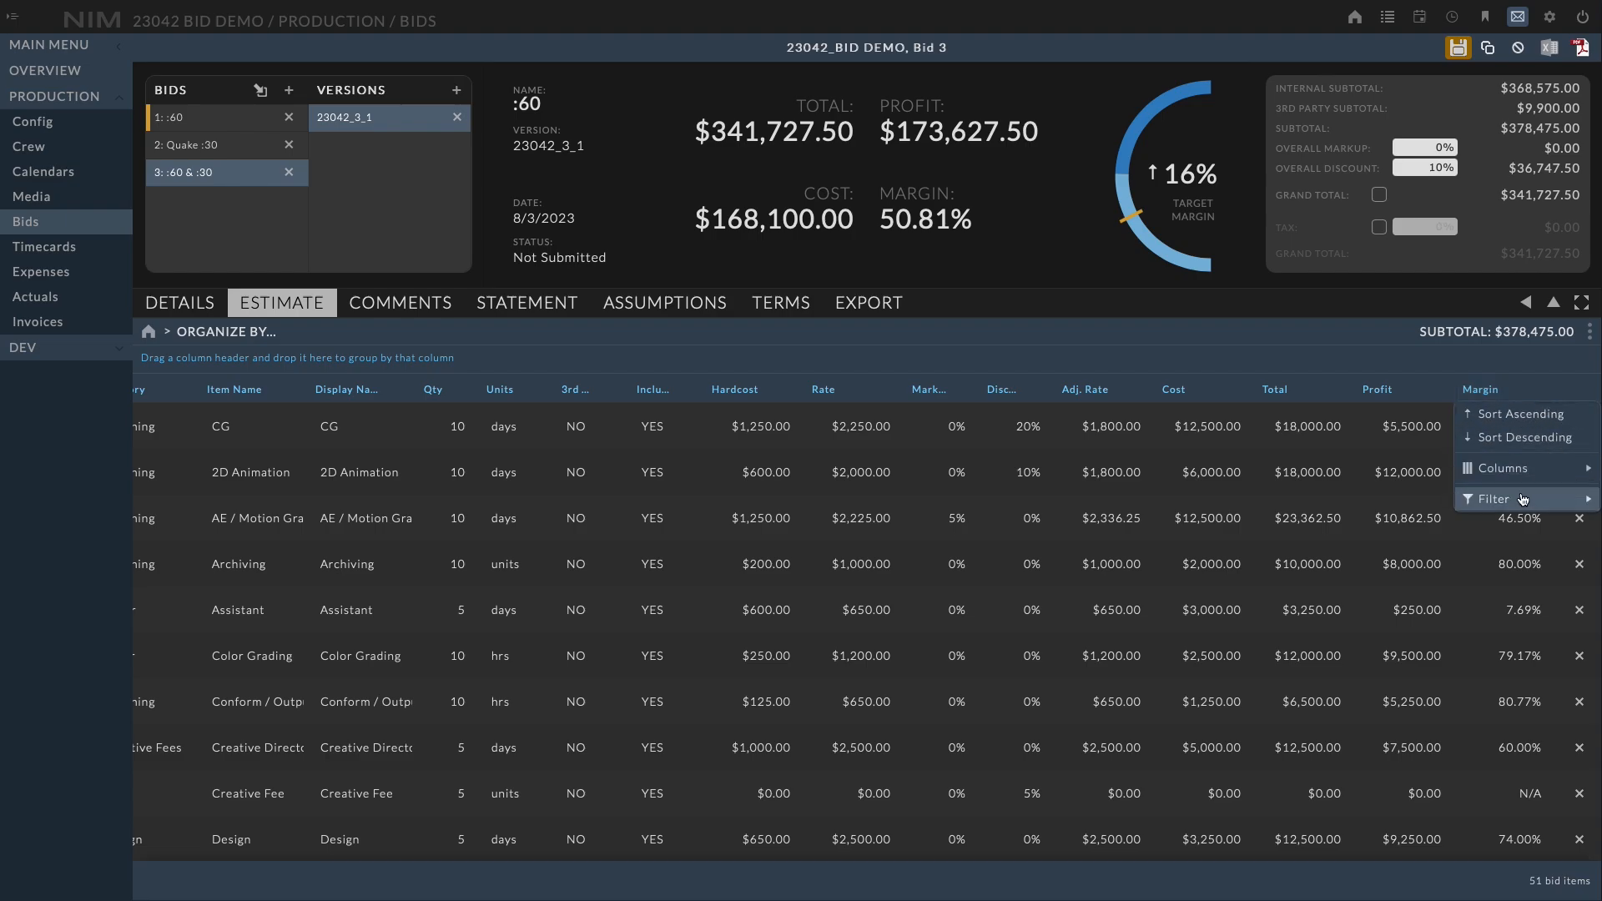
mouse_move(1522, 500)
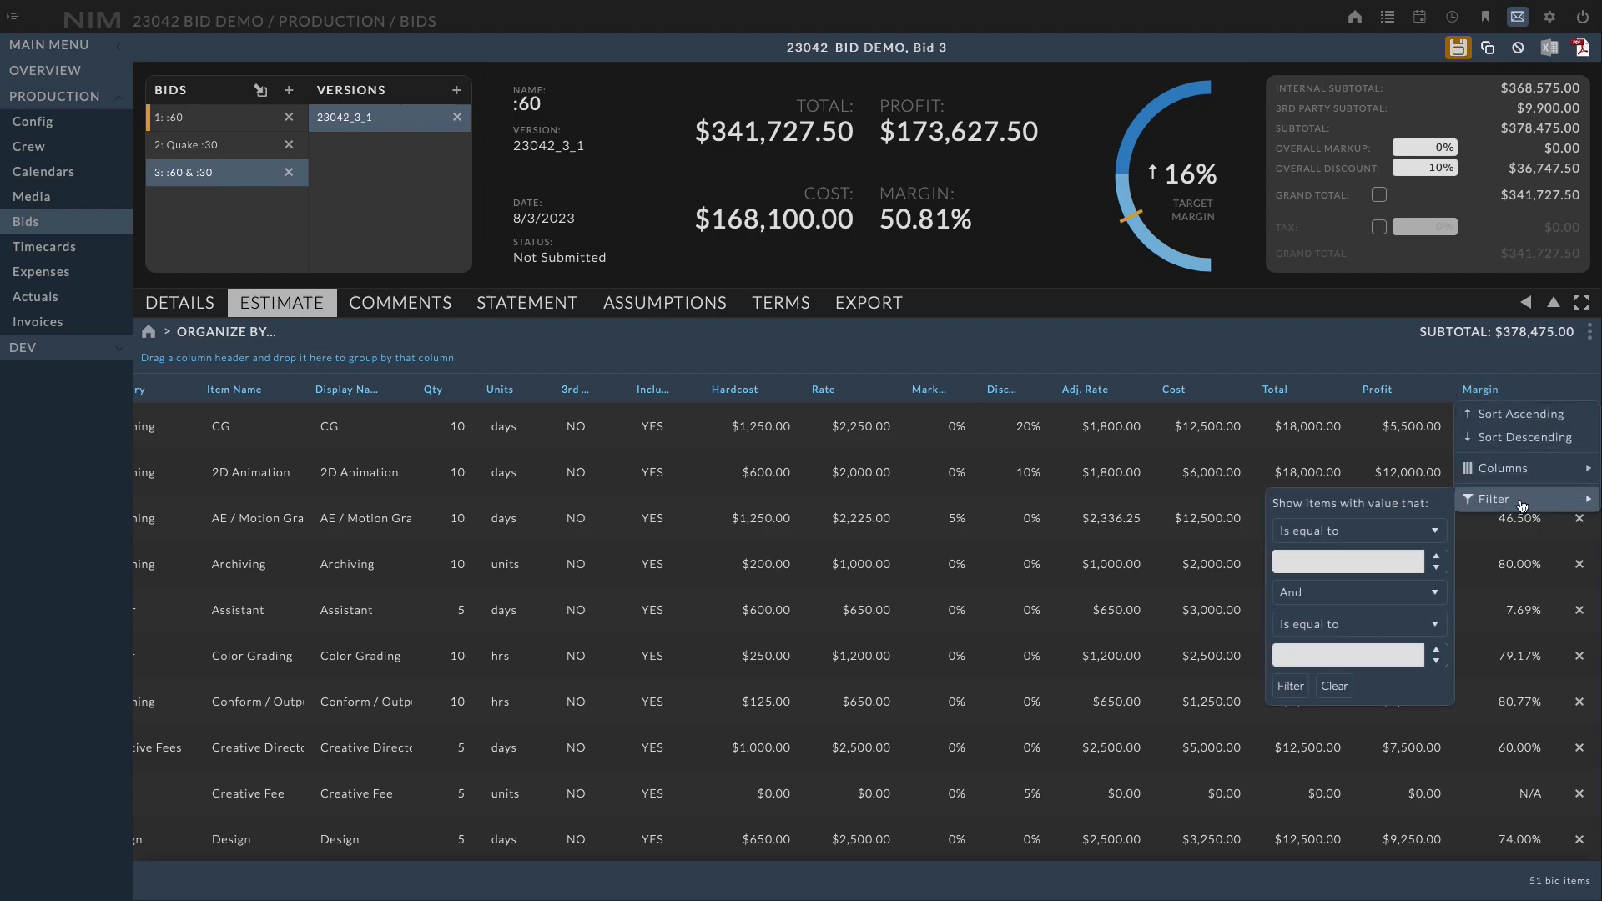
click(1376, 532)
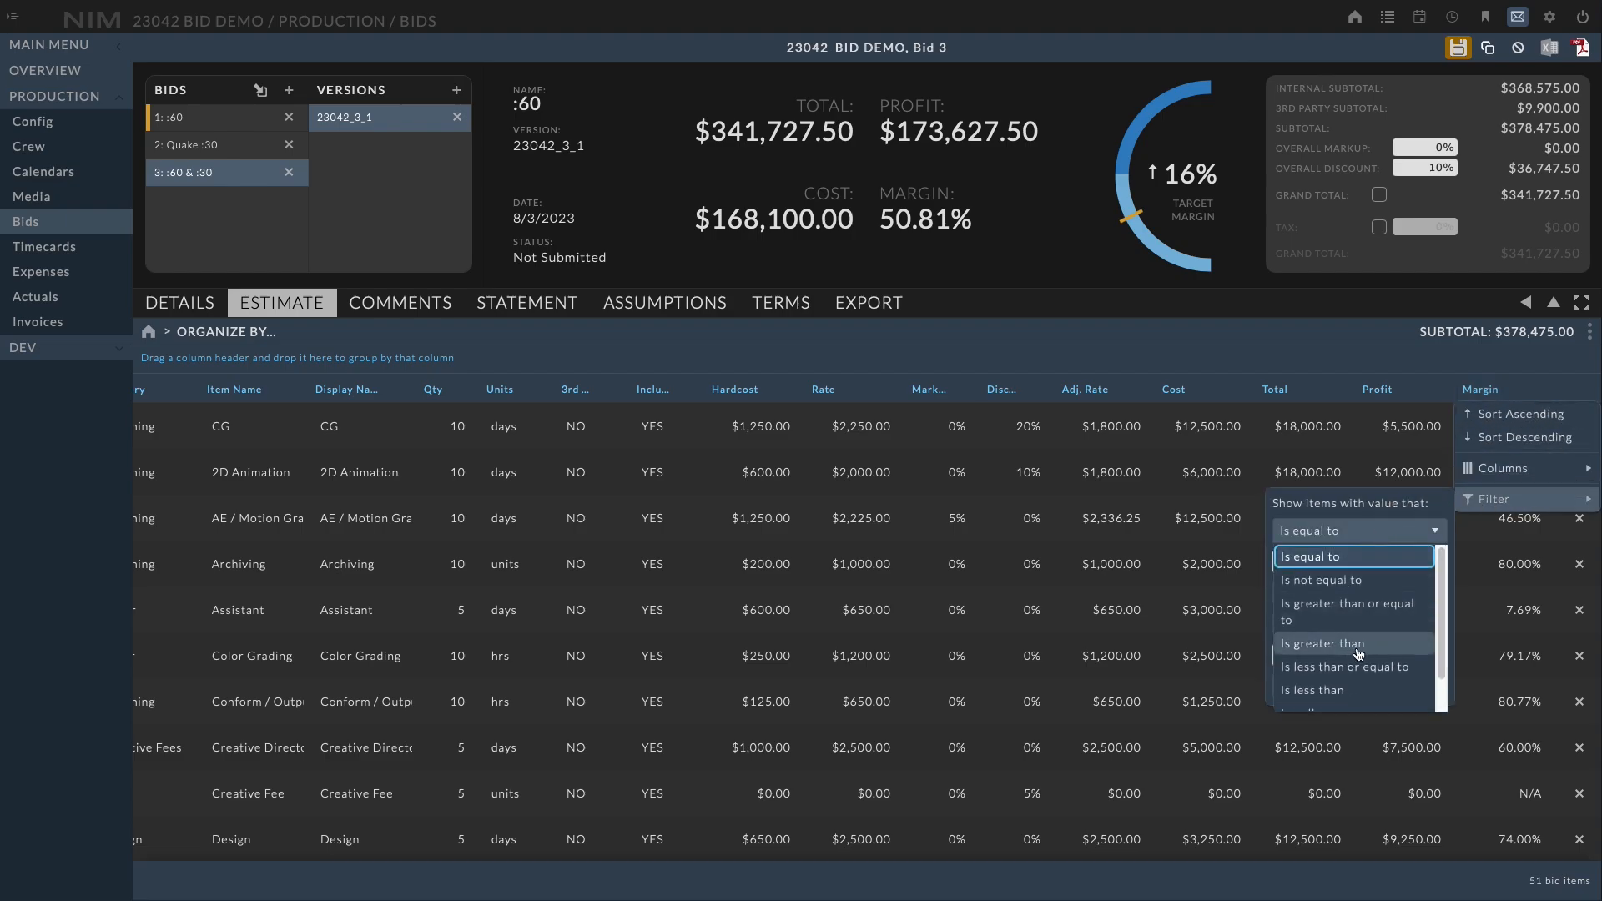
click(1314, 690)
click(1311, 564)
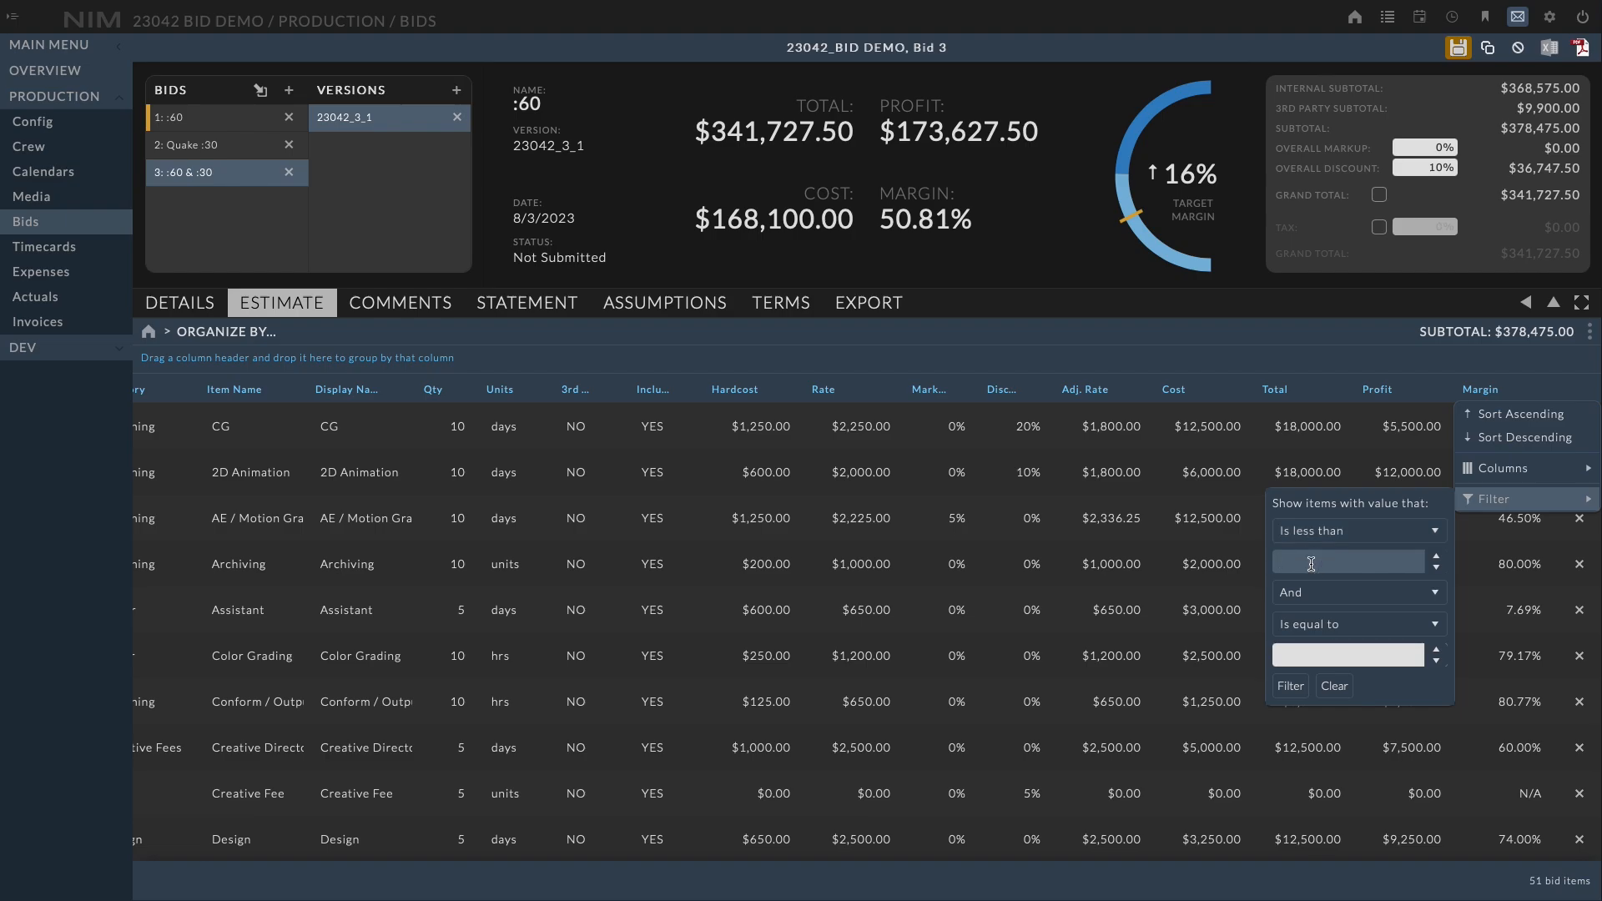
text(30)
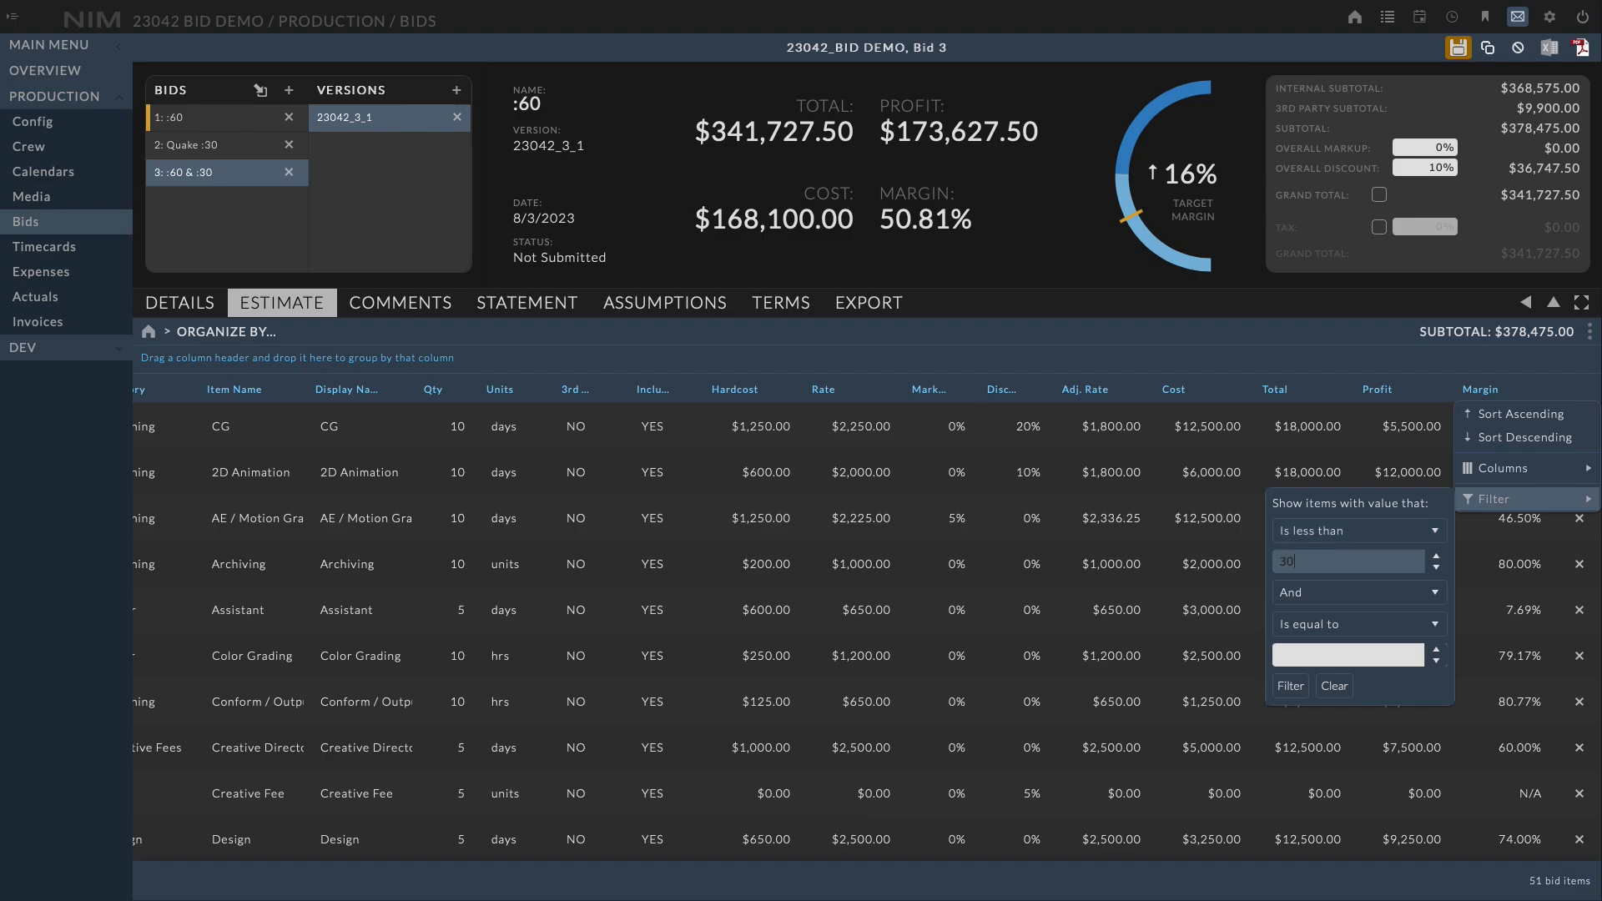
click(1291, 686)
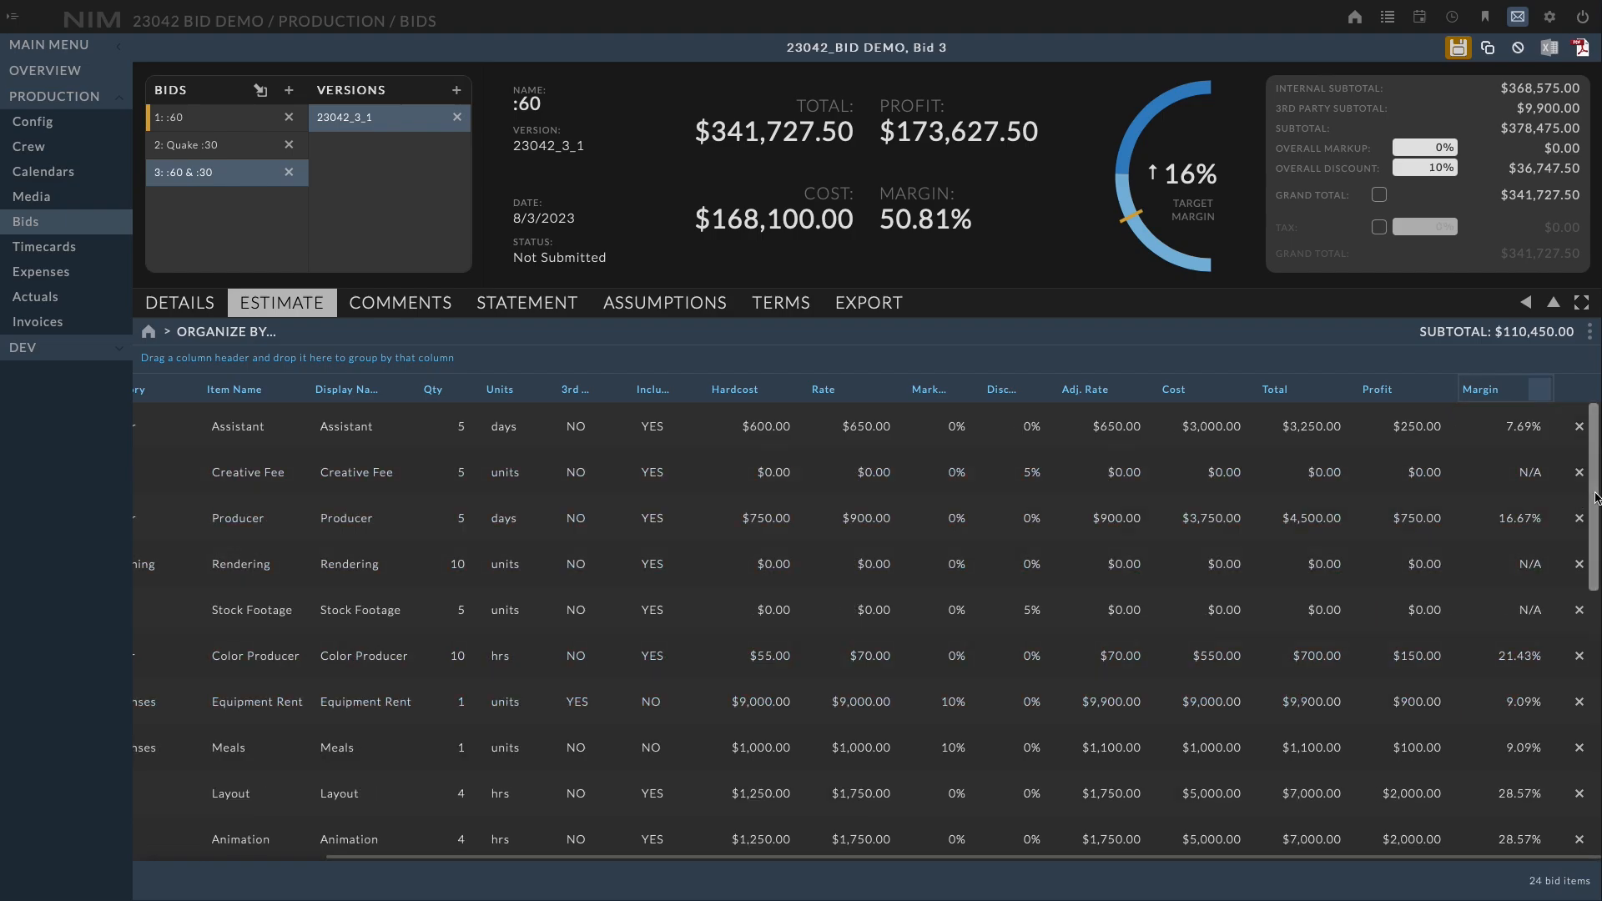
Clear the filter on the Margin column so all bid items show again
drag(1583, 500, 1574, 450)
mouse_move(1242, 862)
mouse_down()
mouse_move(647, 844)
mouse_move(1236, 859)
mouse_up()
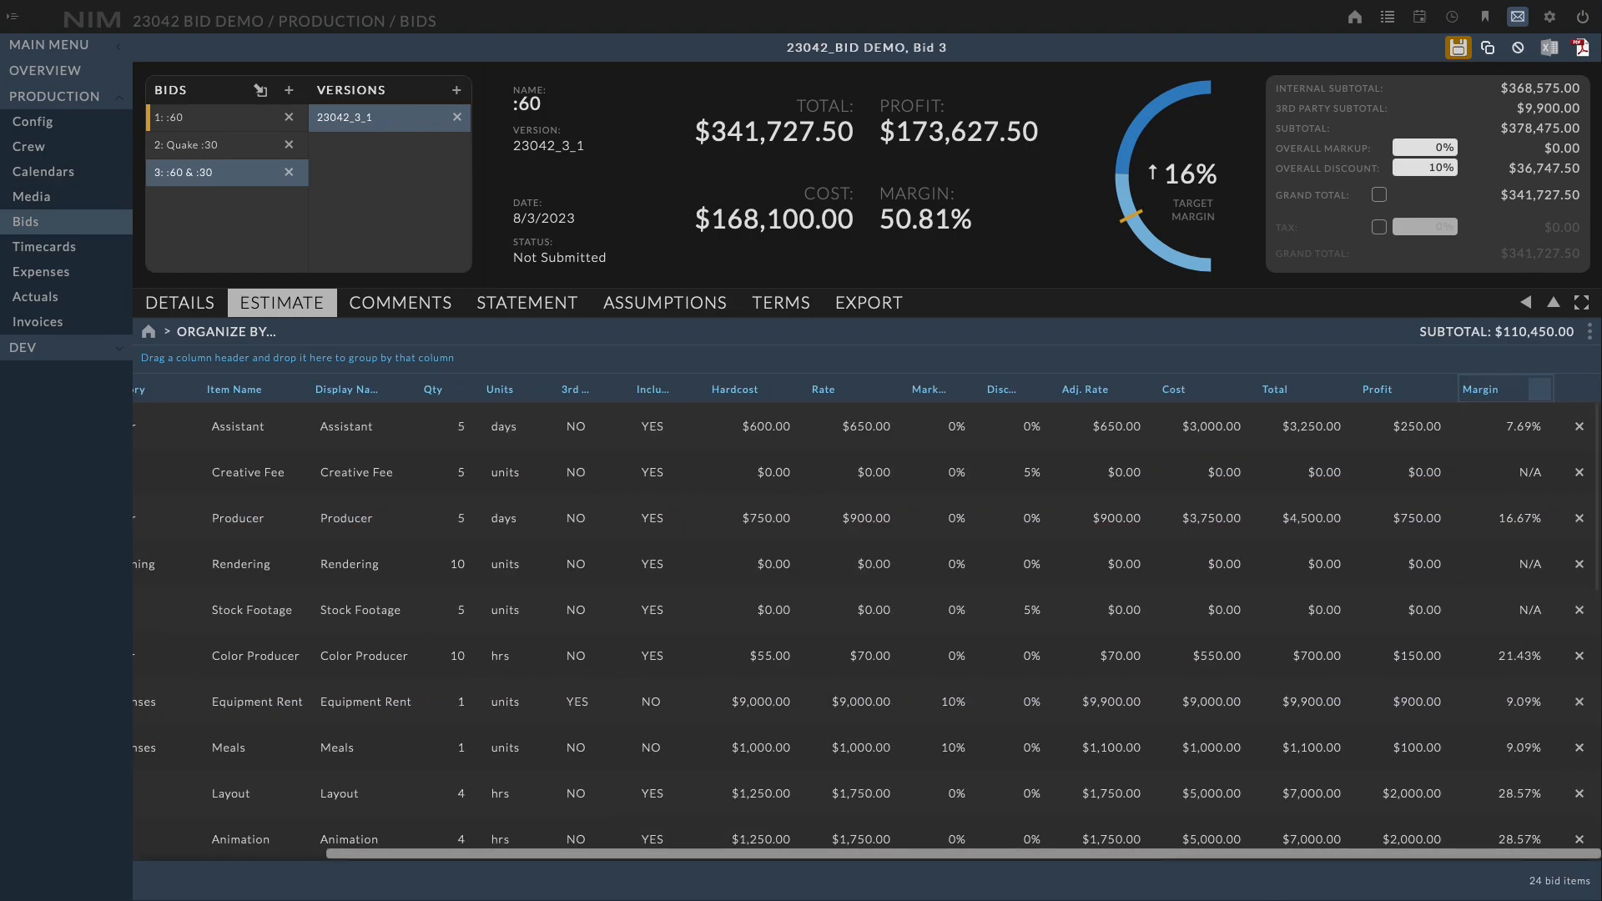
click(1540, 389)
mouse_move(1494, 498)
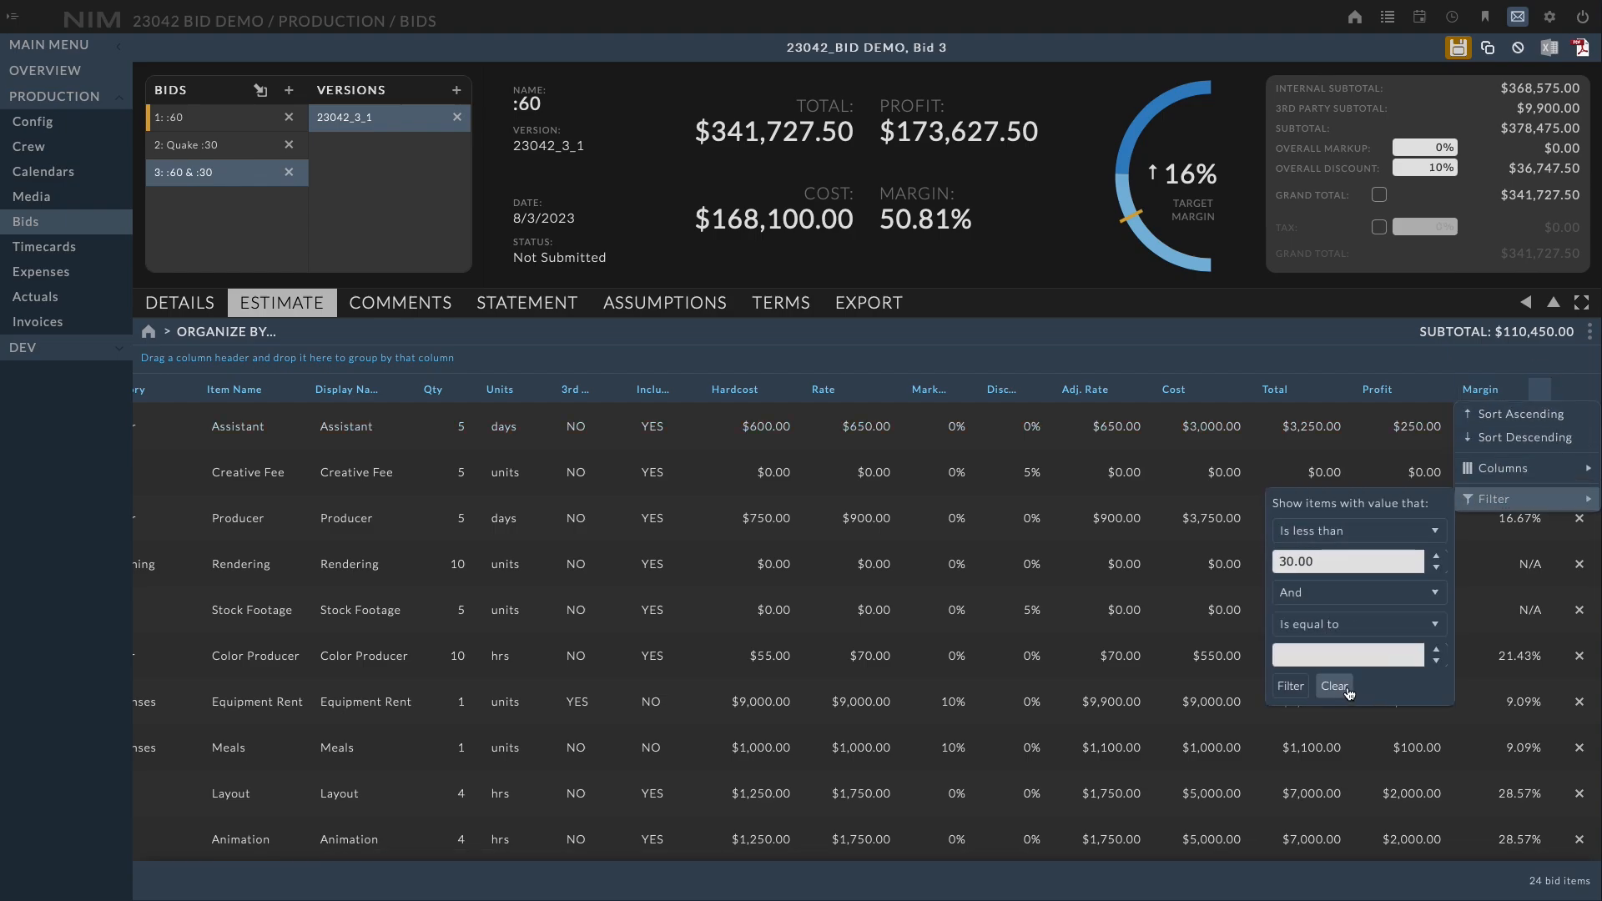
Open the :60 & :30 bid's details, set its status to Submitted, and save
click(203, 310)
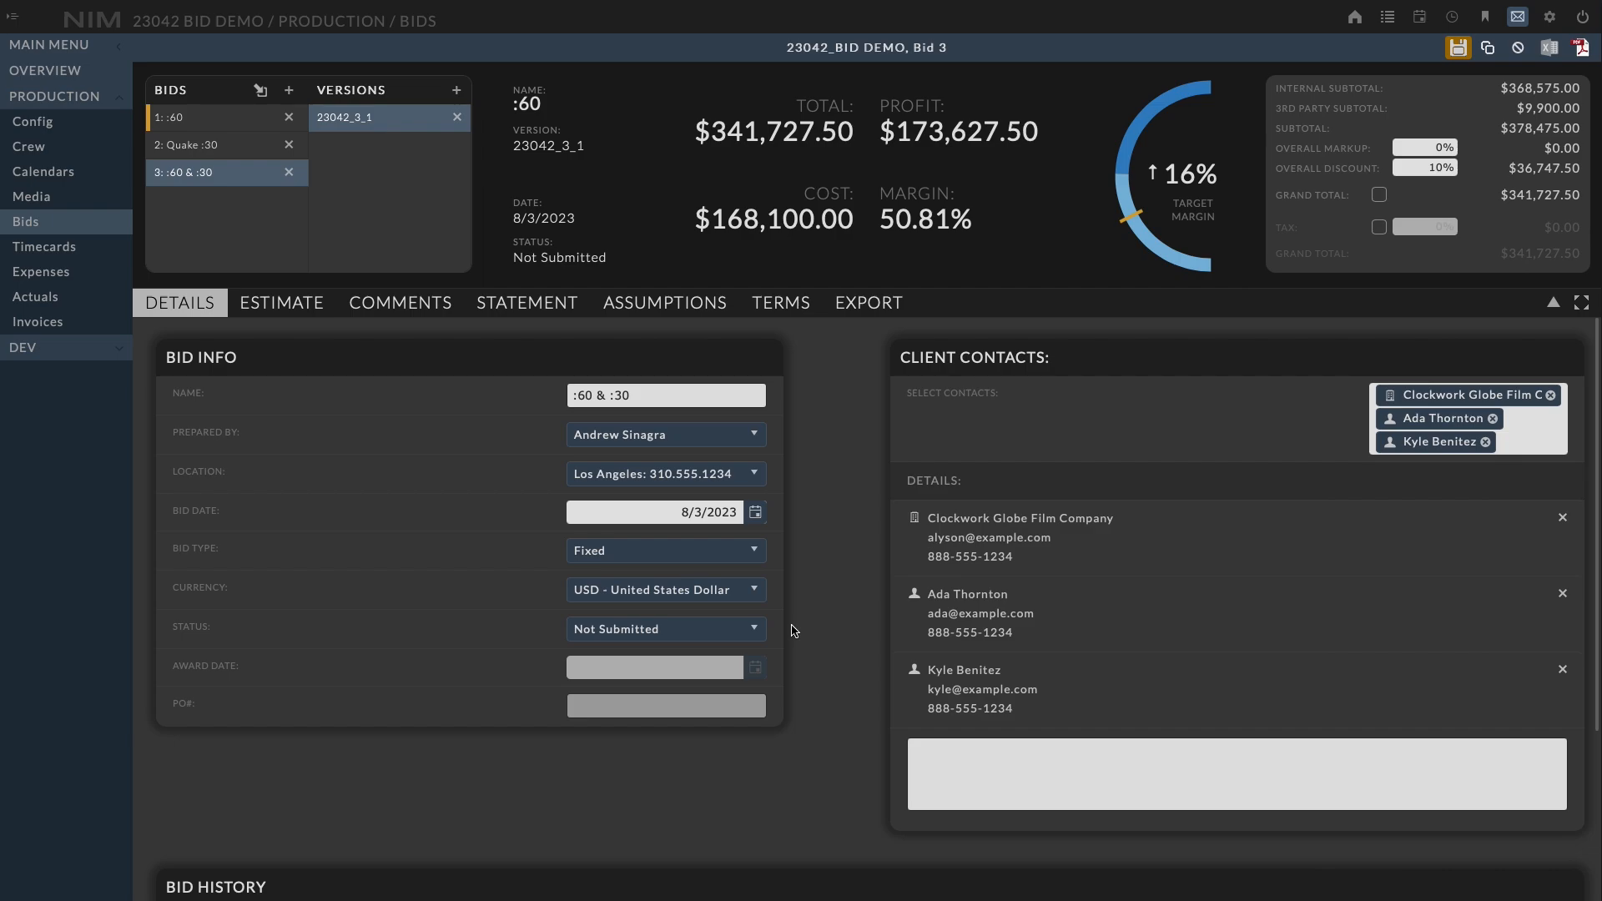
click(731, 629)
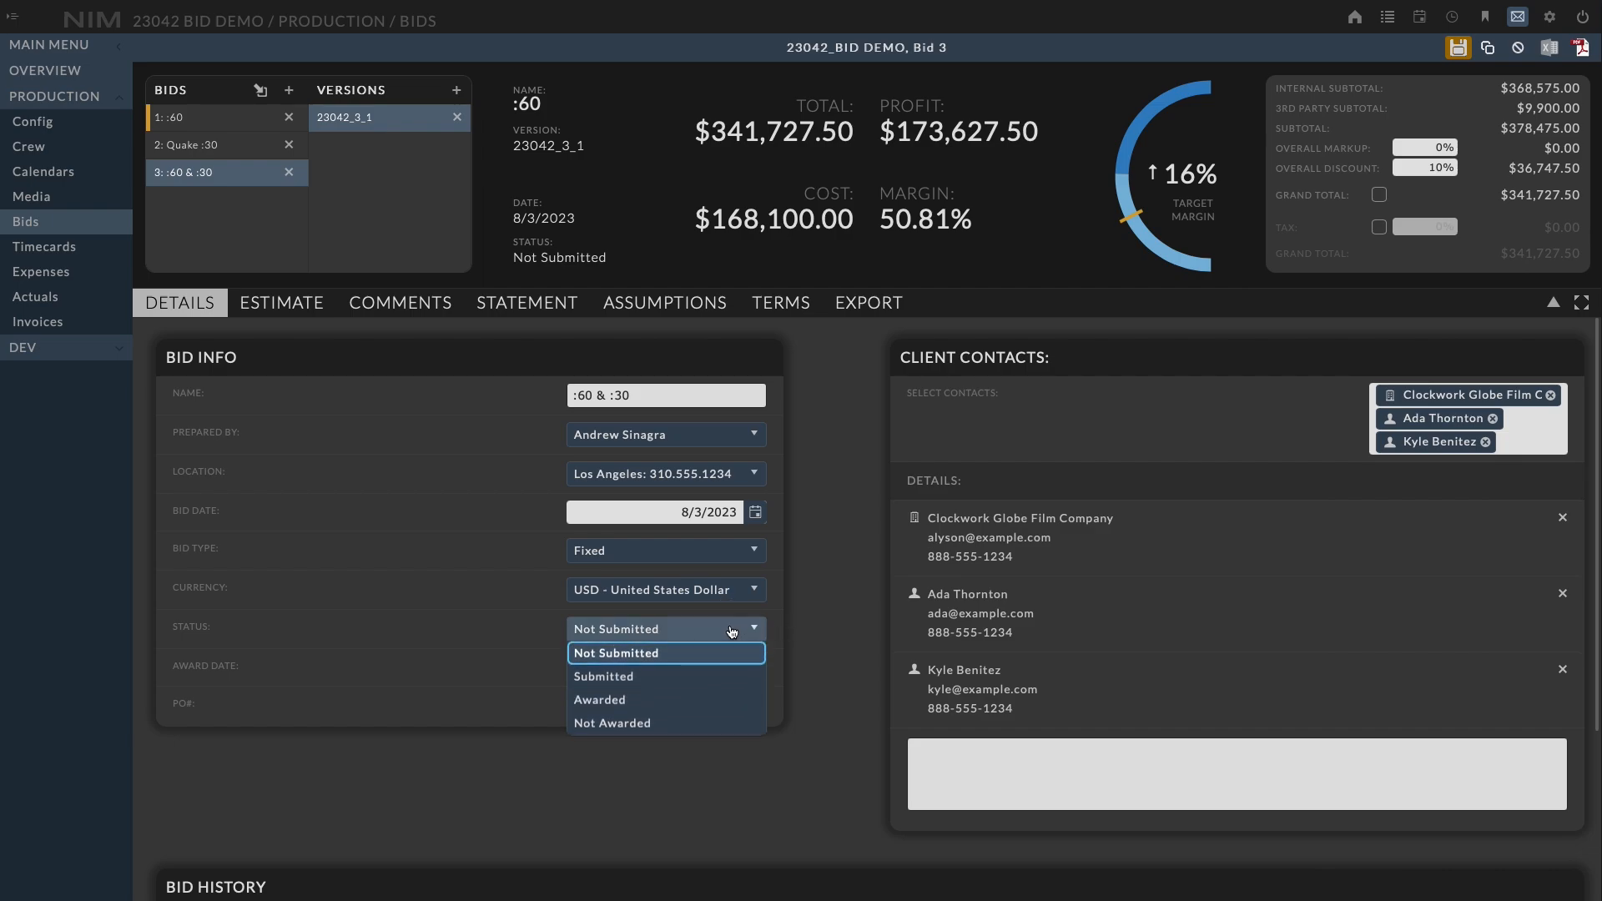
click(734, 676)
click(1458, 49)
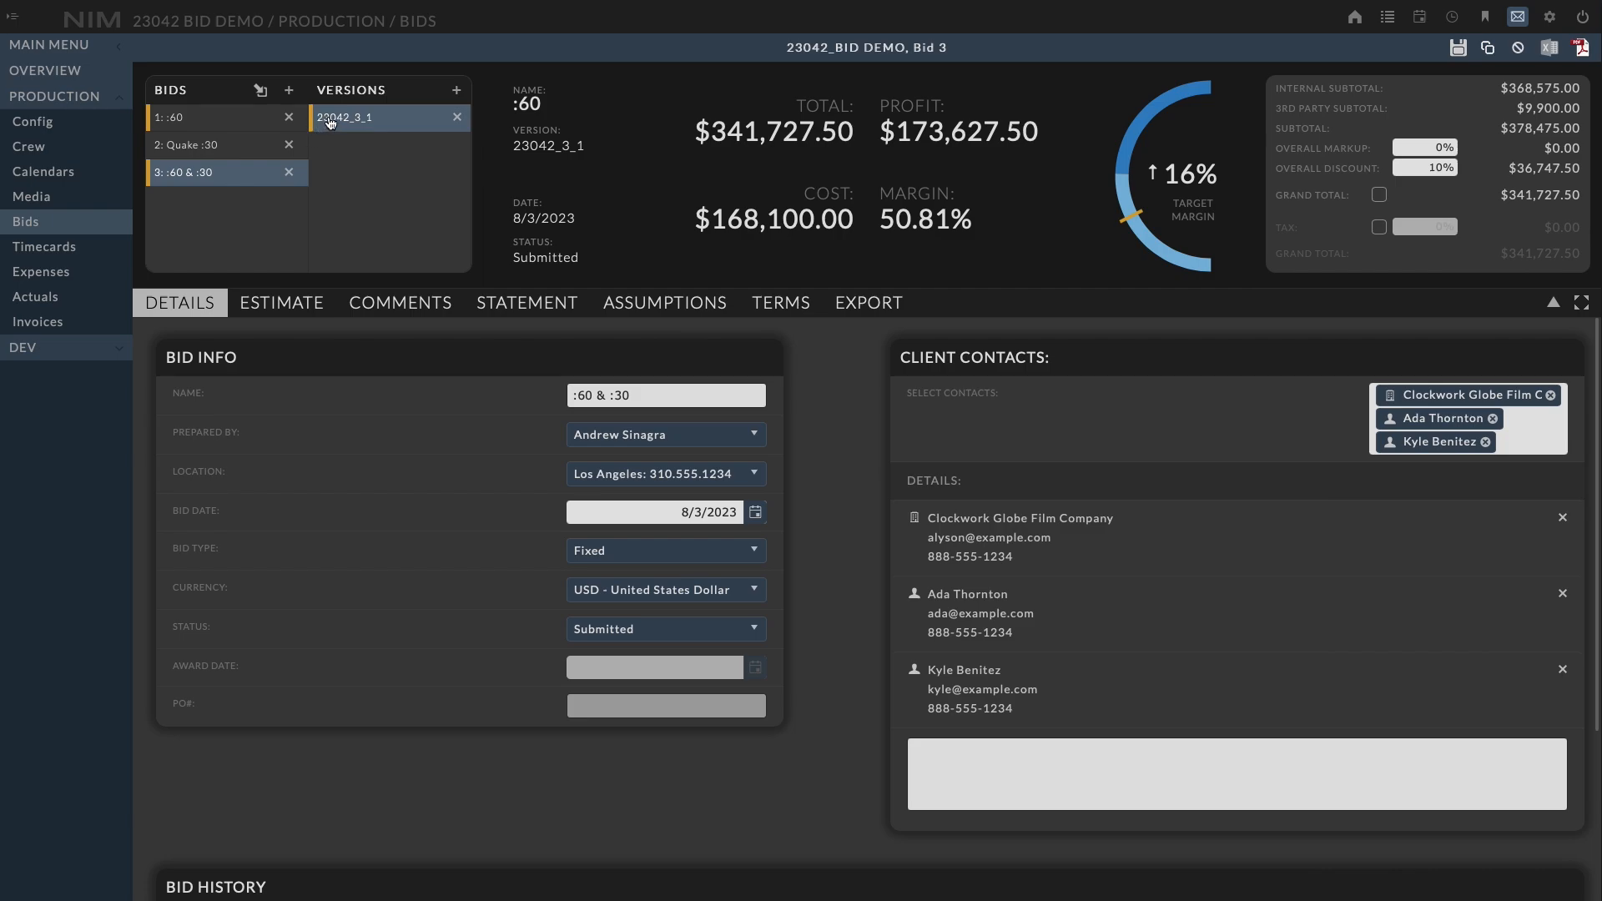
Change the bid's status to Awarded, enter its PO number, and save the bid
click(659, 629)
click(656, 697)
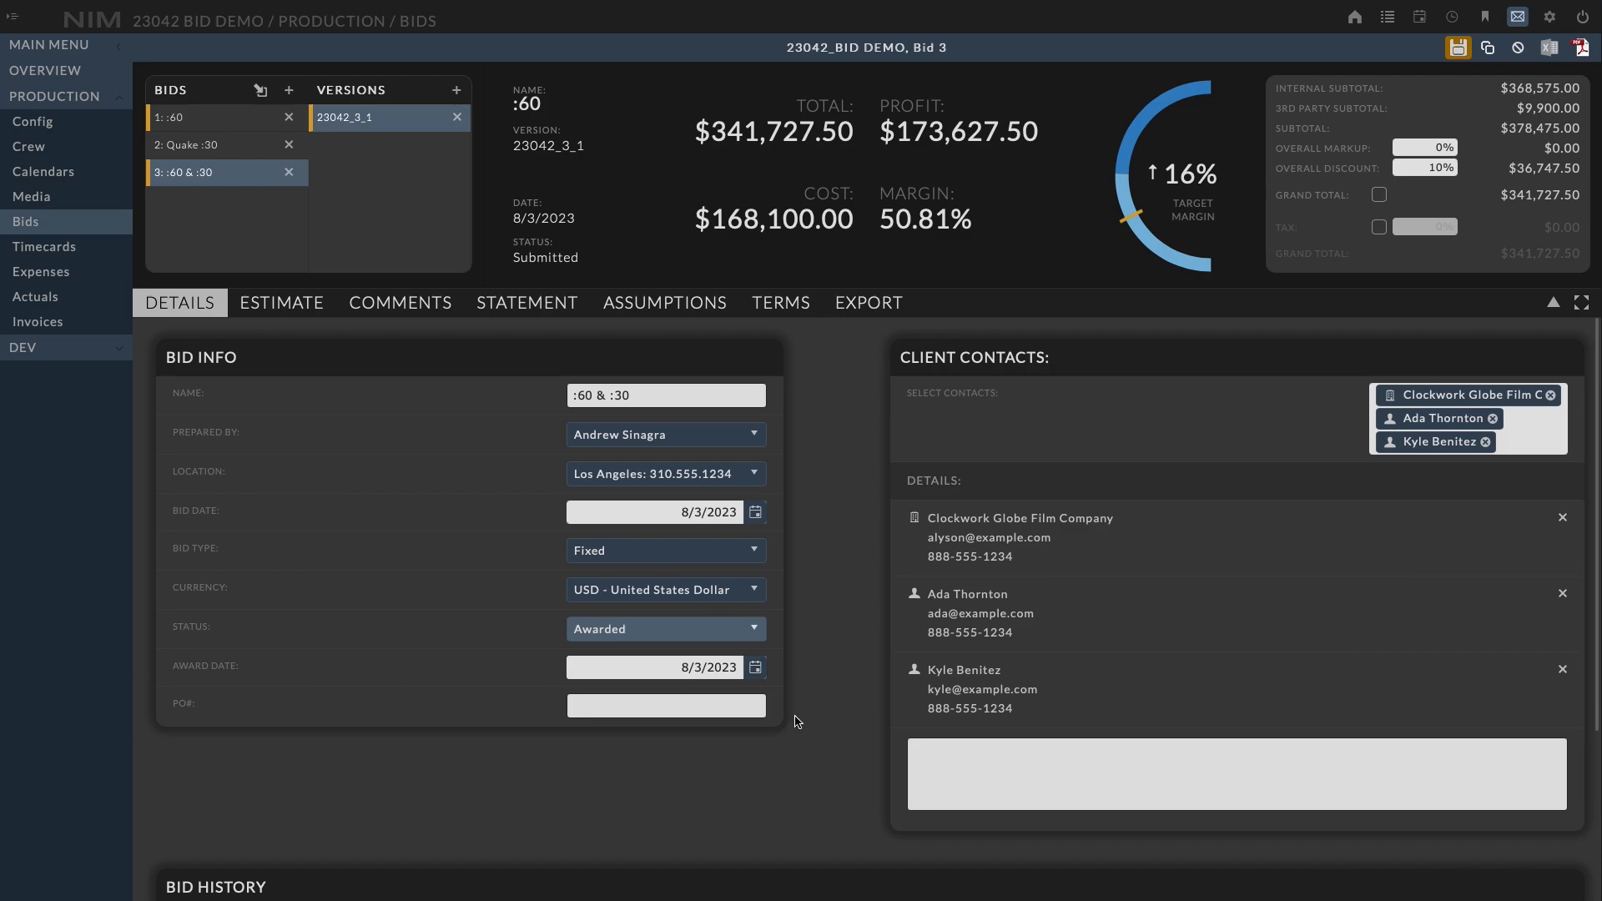
click(739, 708)
text(1234)
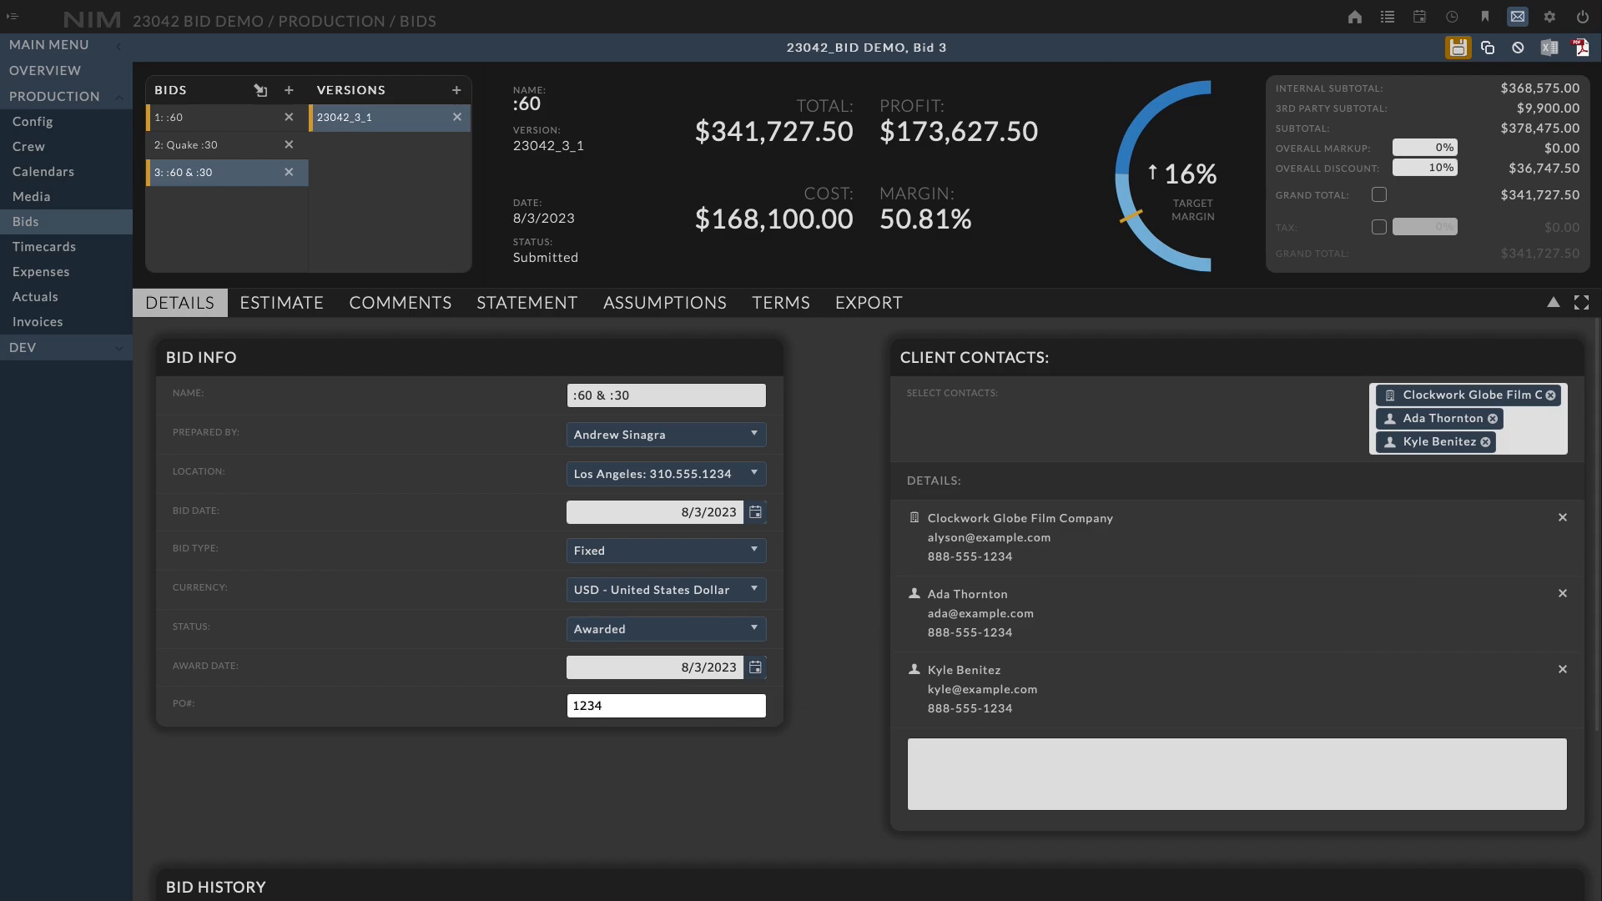
click(1458, 47)
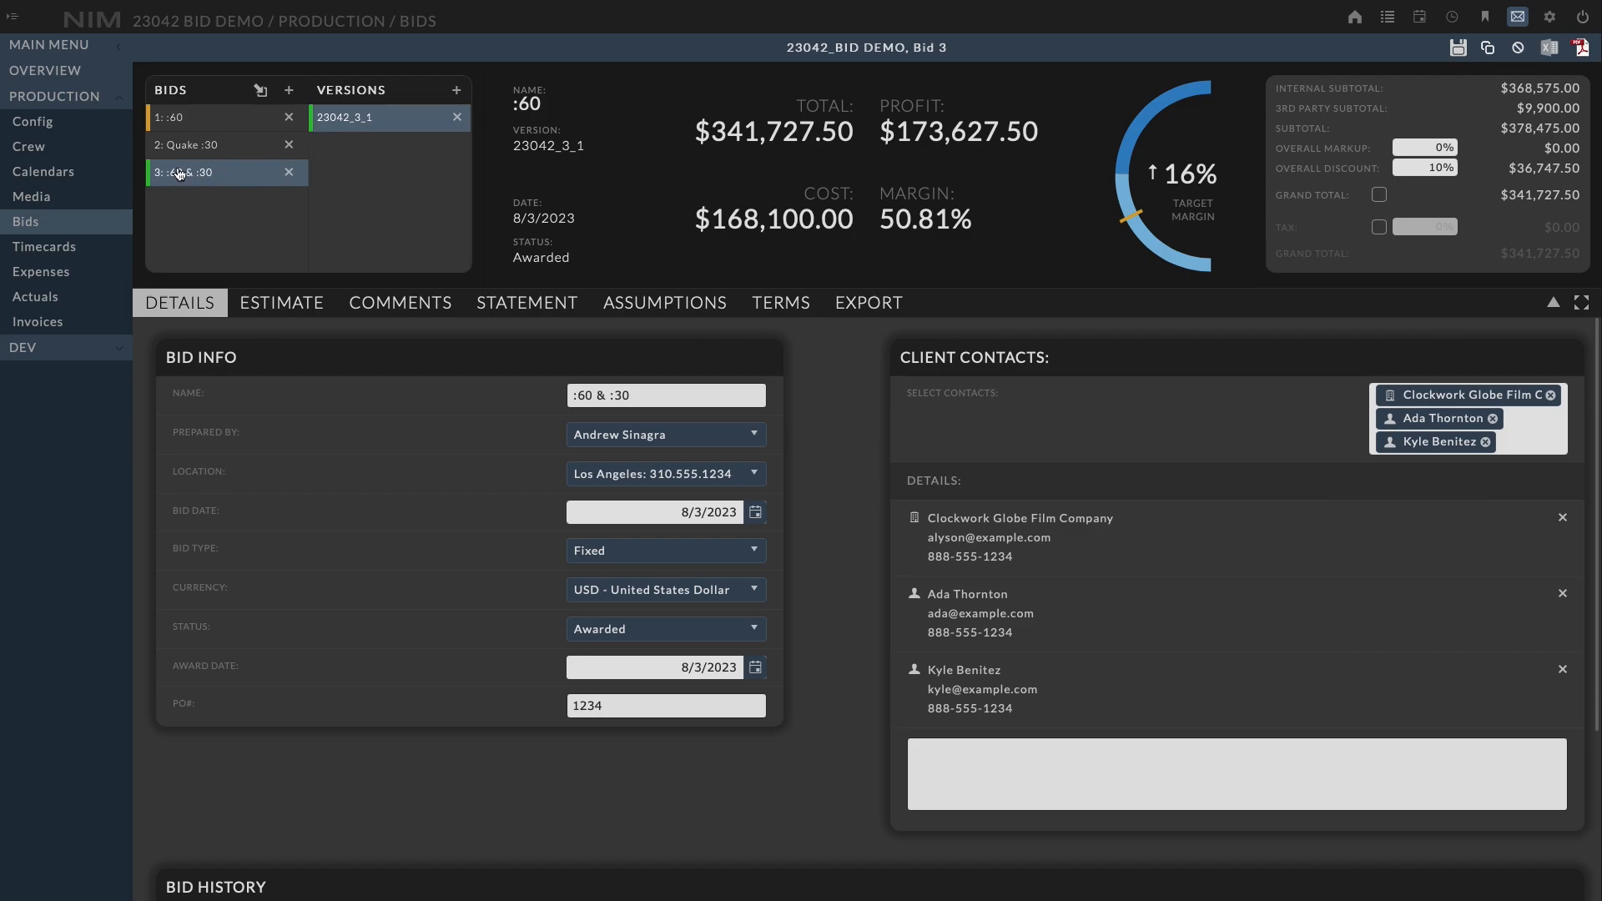
Select the :60 bid, set its status to Awarded, and save
click(188, 118)
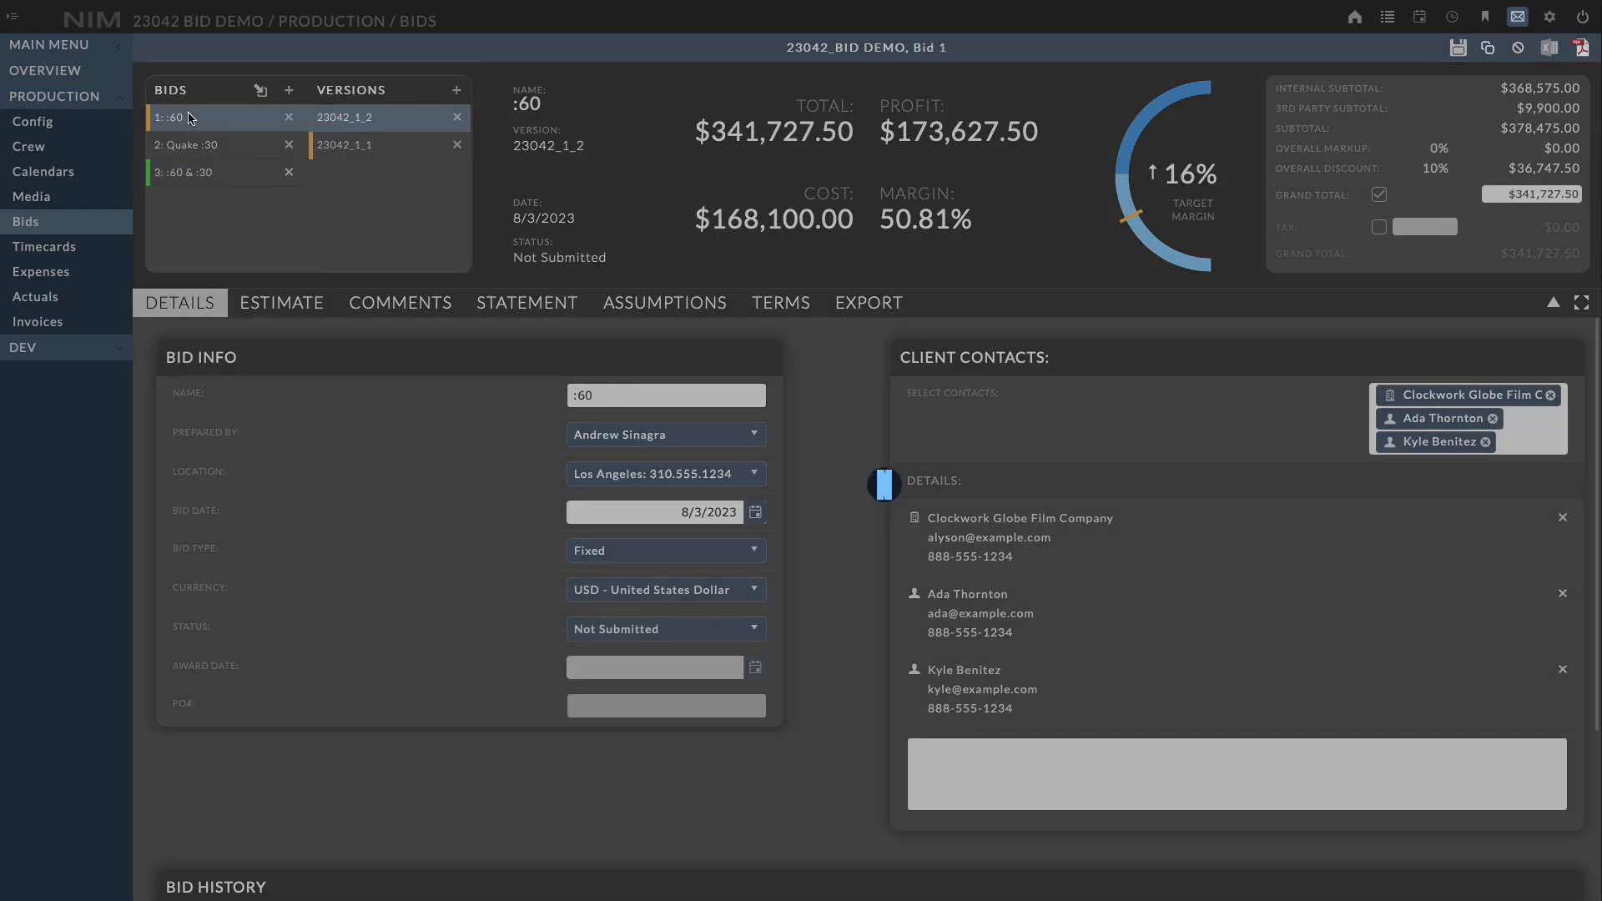
click(667, 630)
click(672, 705)
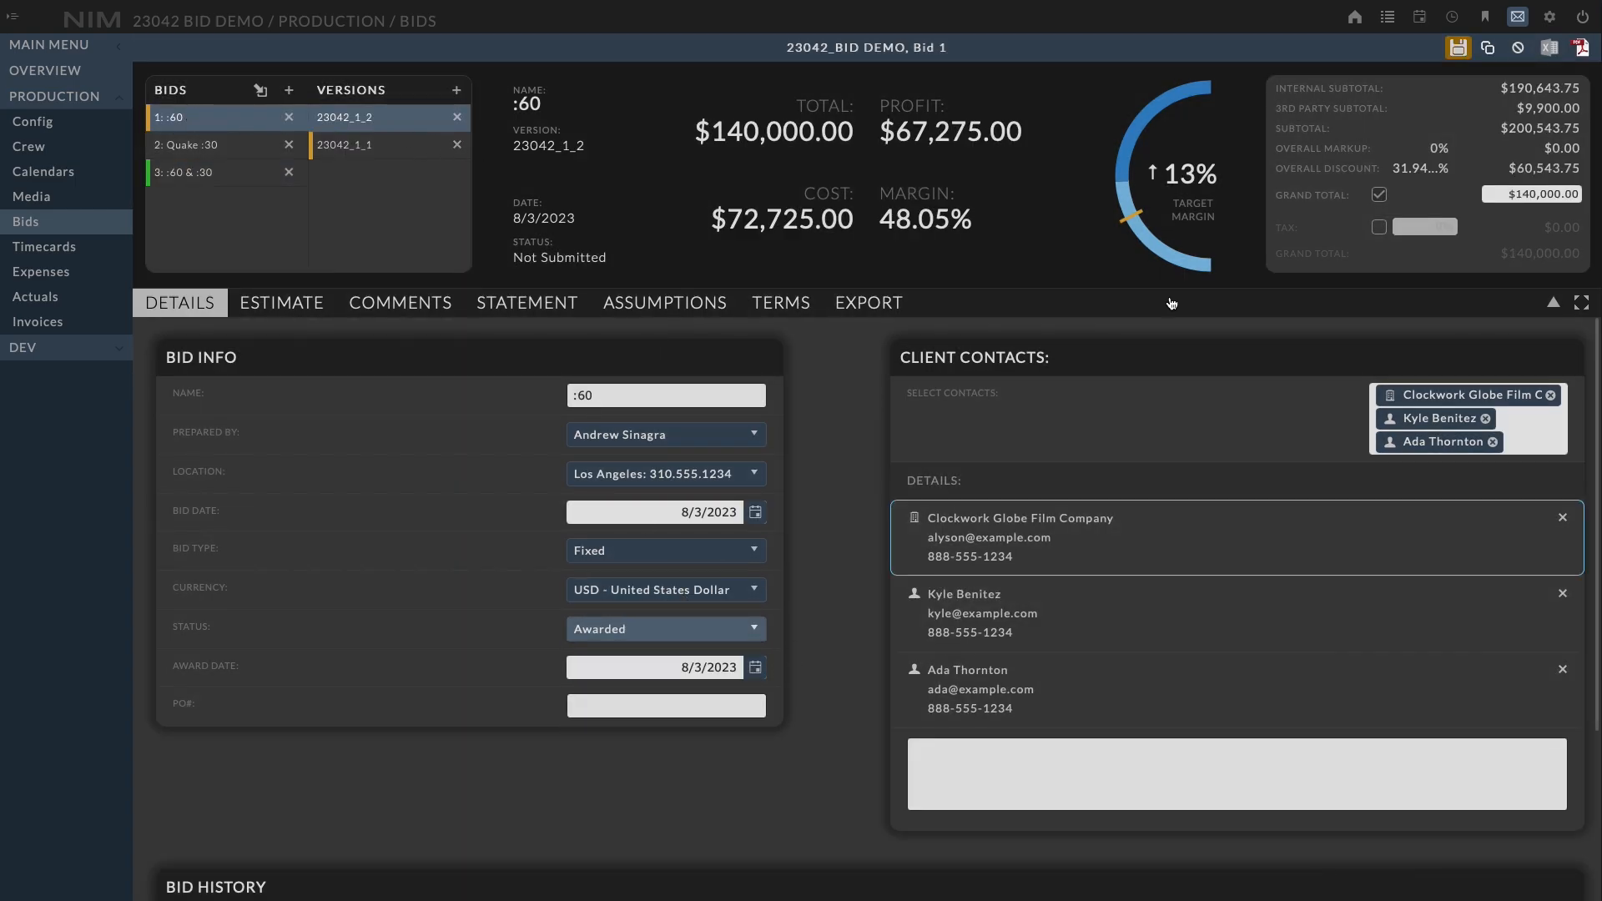
click(1458, 47)
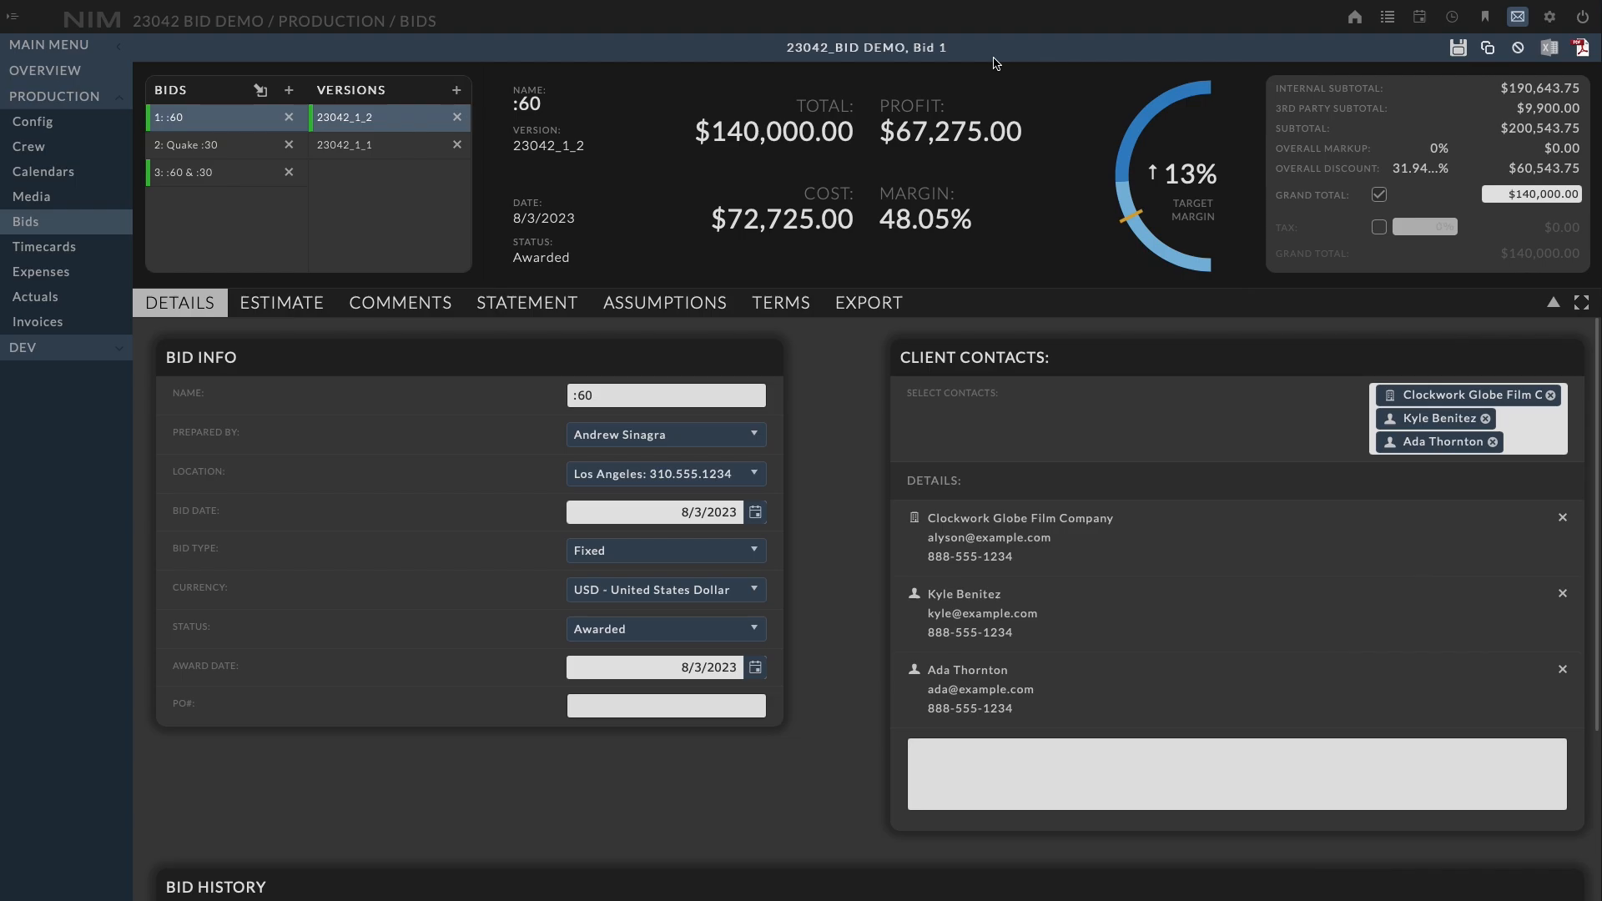
Browse the :60 bid's two versions and the other bids to compare their statuses
click(348, 153)
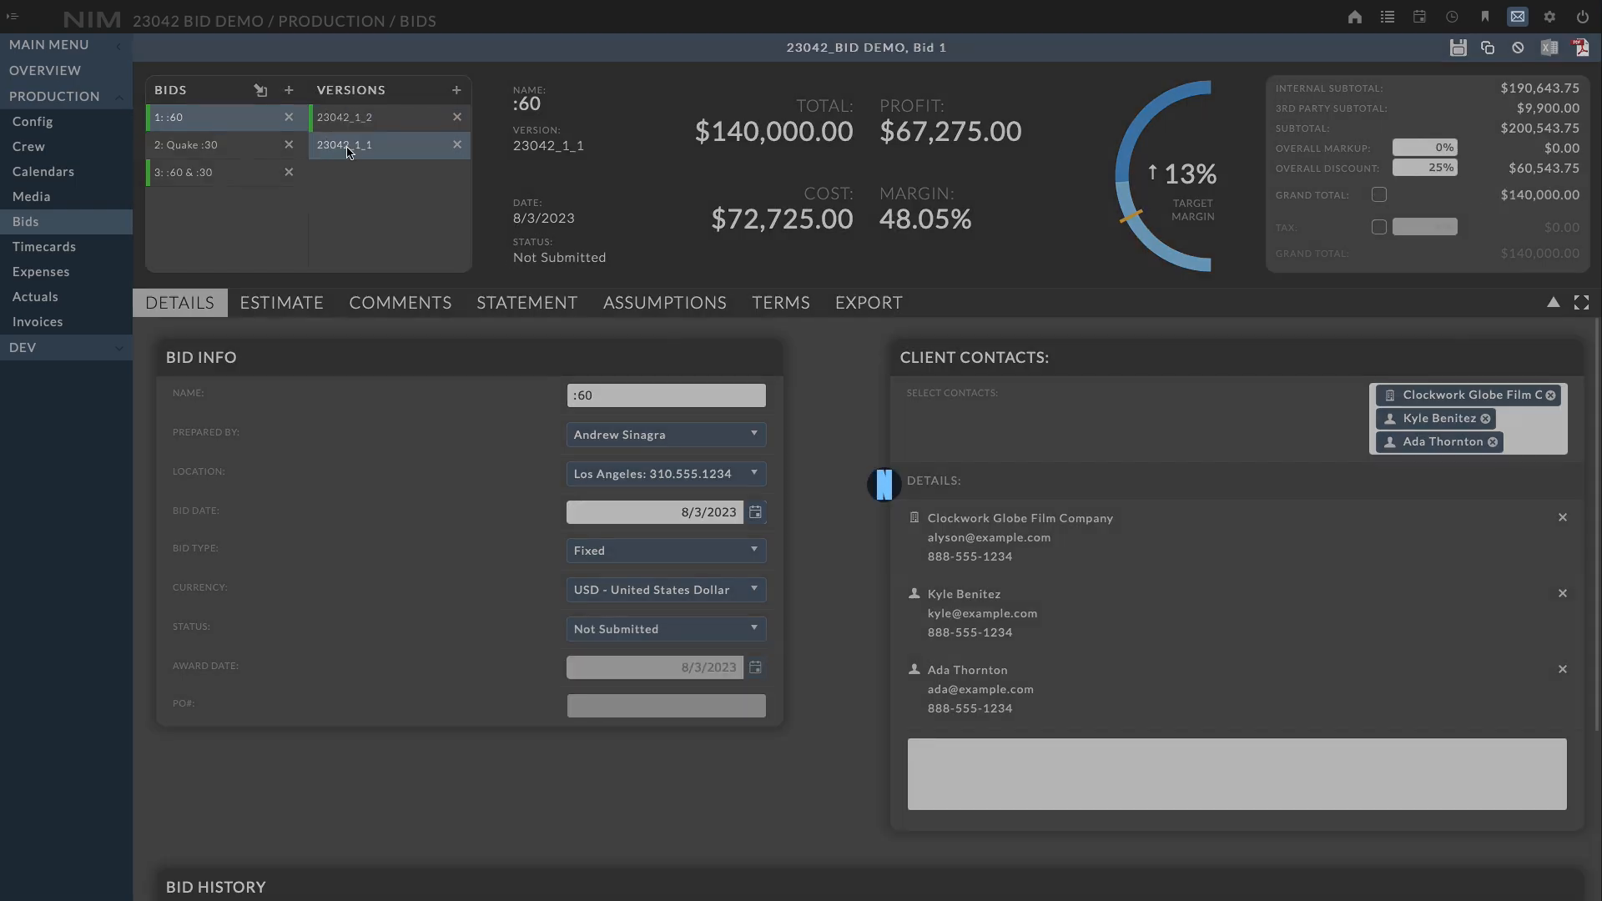
click(345, 121)
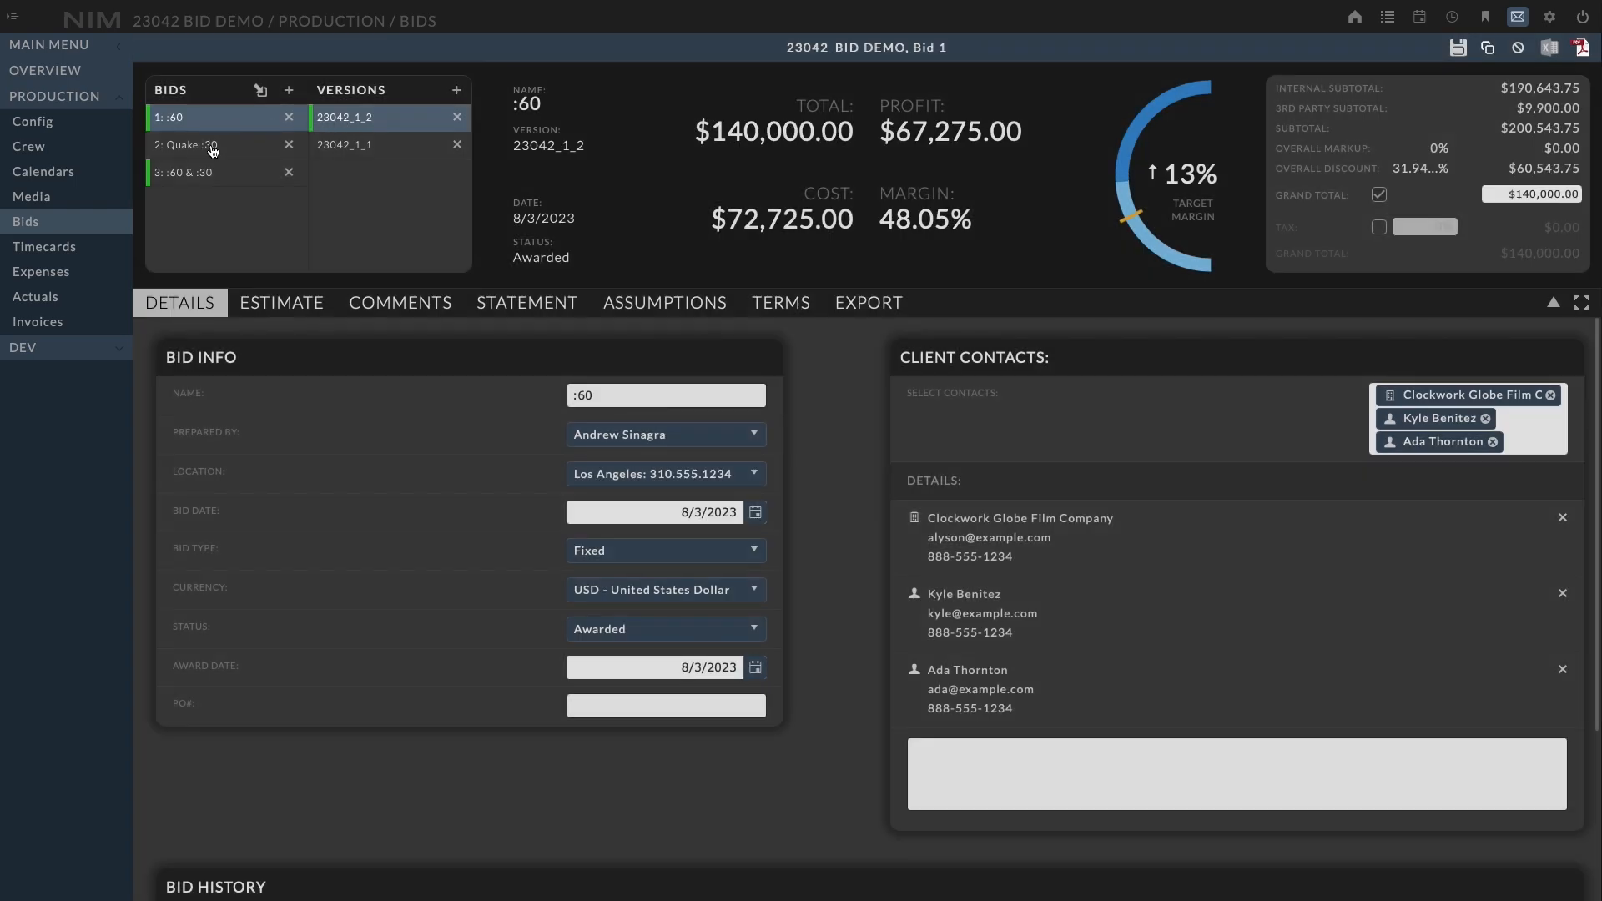
click(200, 172)
click(197, 122)
Select the Quake :30 bid, set its status to Not Awarded, and save
click(214, 151)
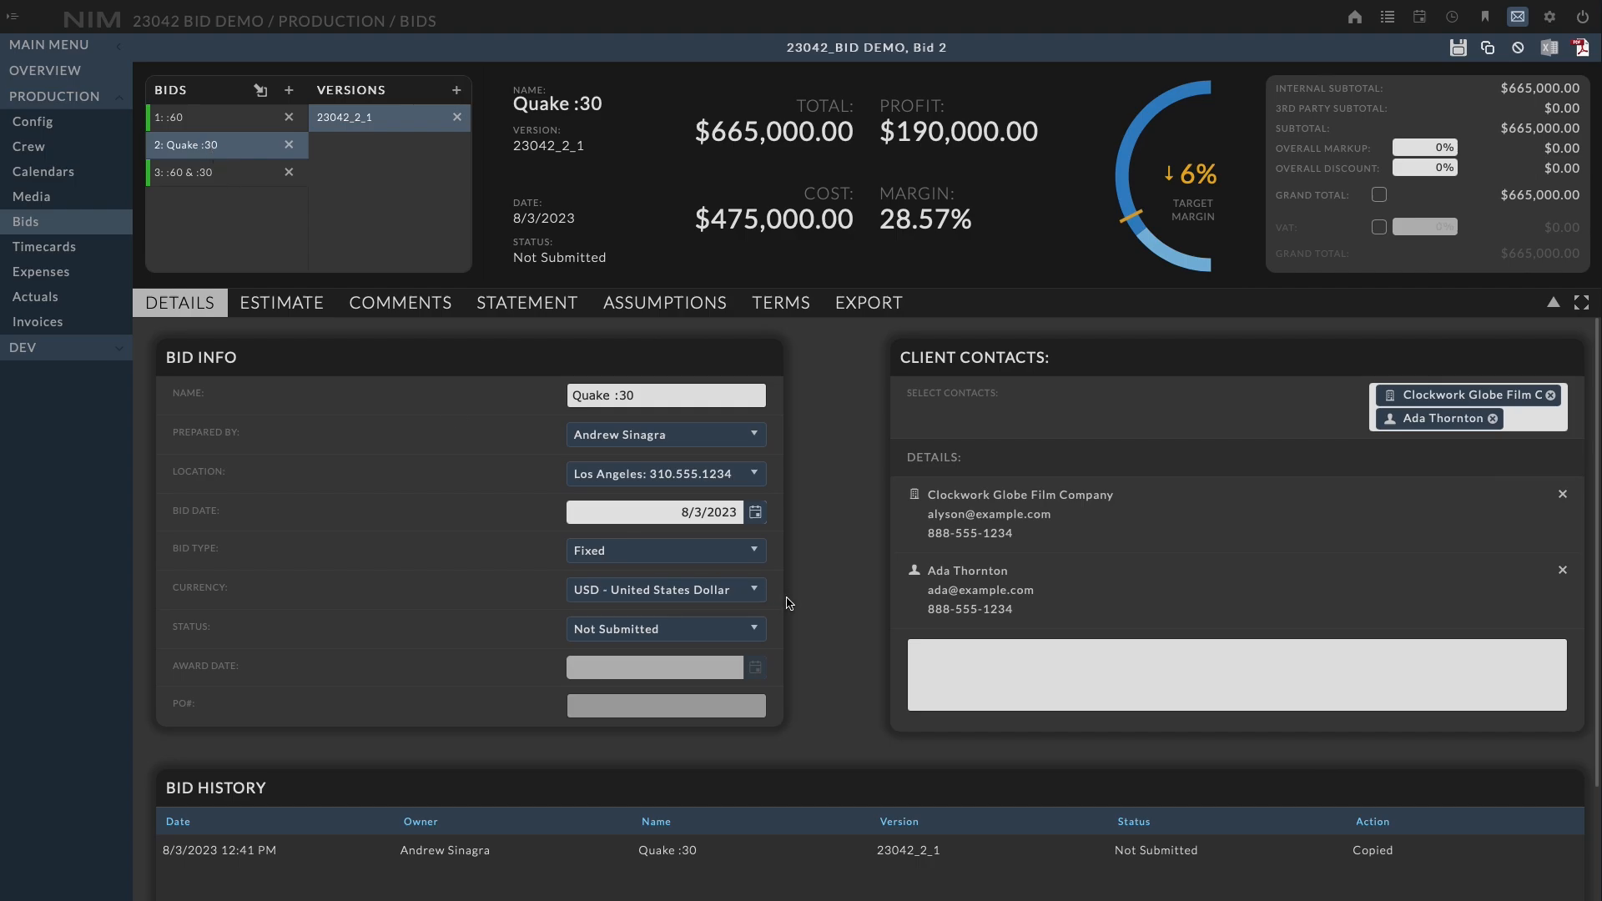
click(745, 630)
click(711, 726)
click(1458, 47)
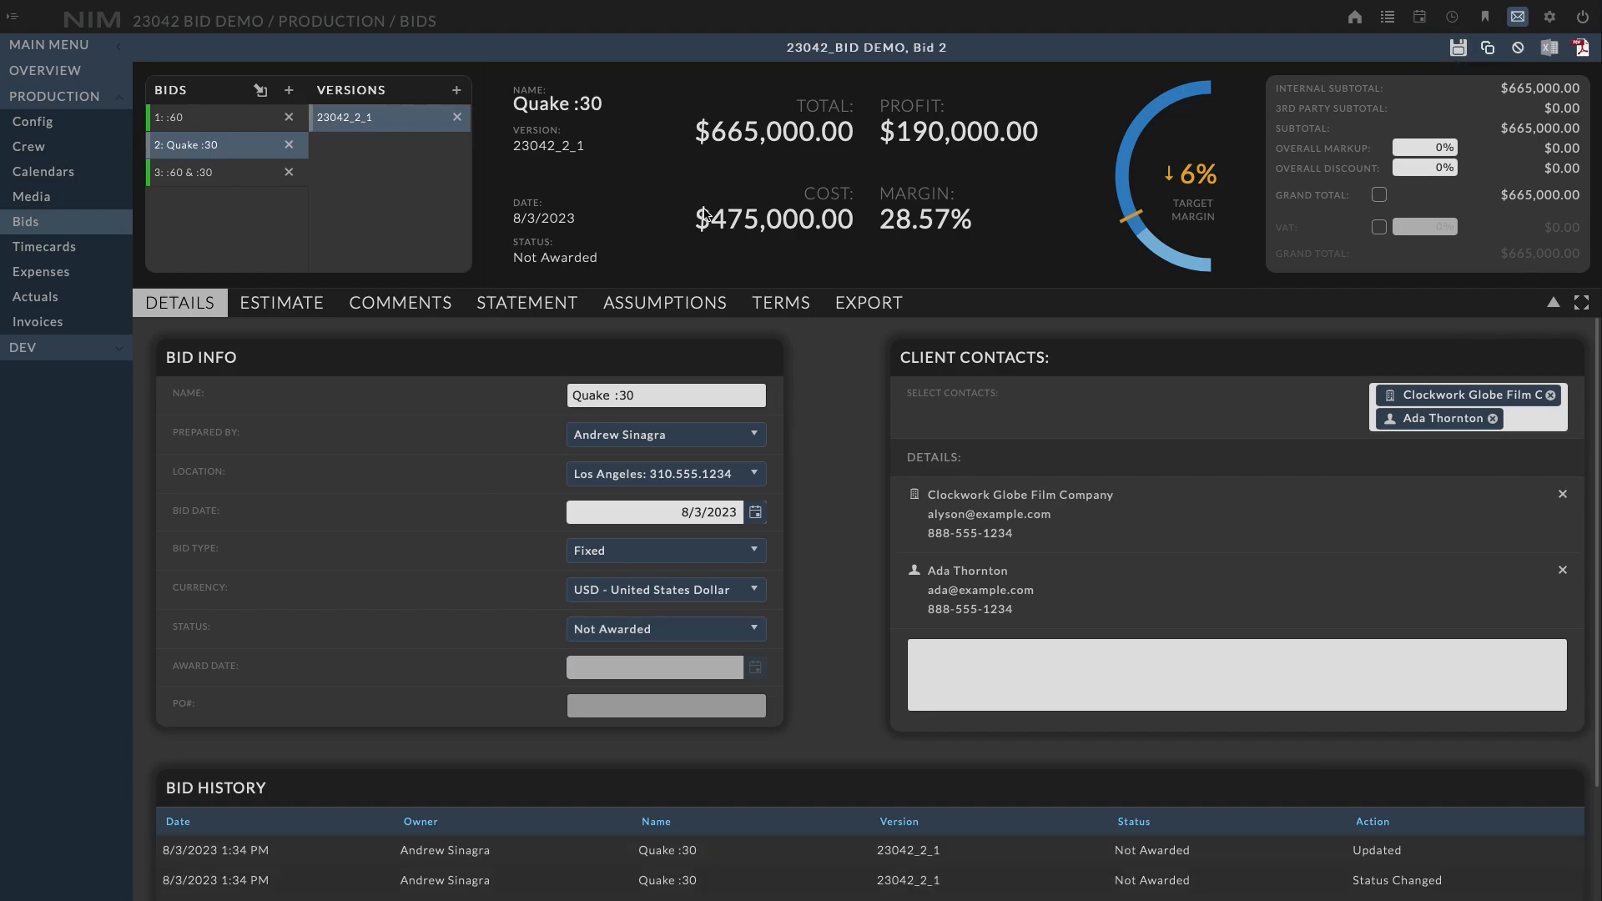